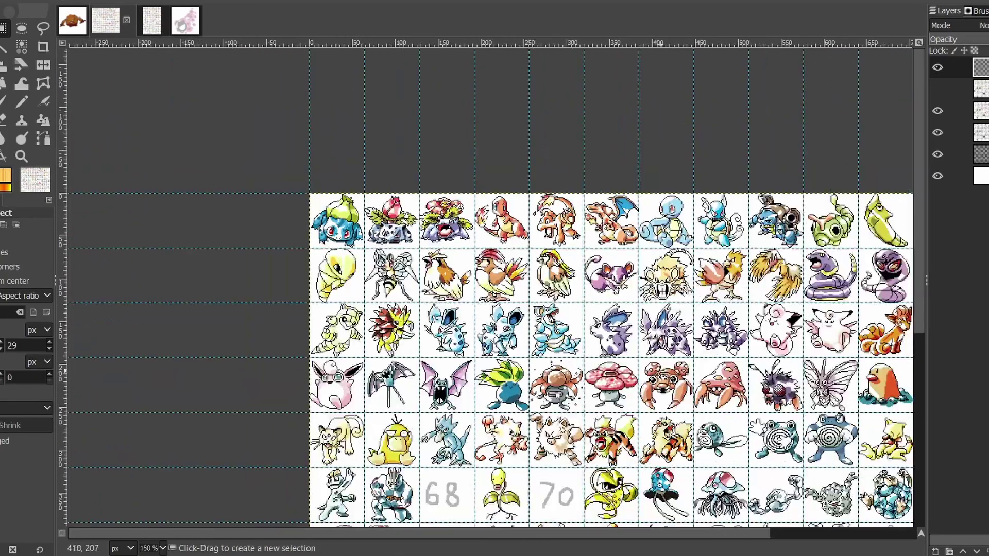
# Look over the grid of finished Pokémon sprites in the sprite sheet image, including its numbered empty cells.
pyautogui.scroll(-5, 664, 371)
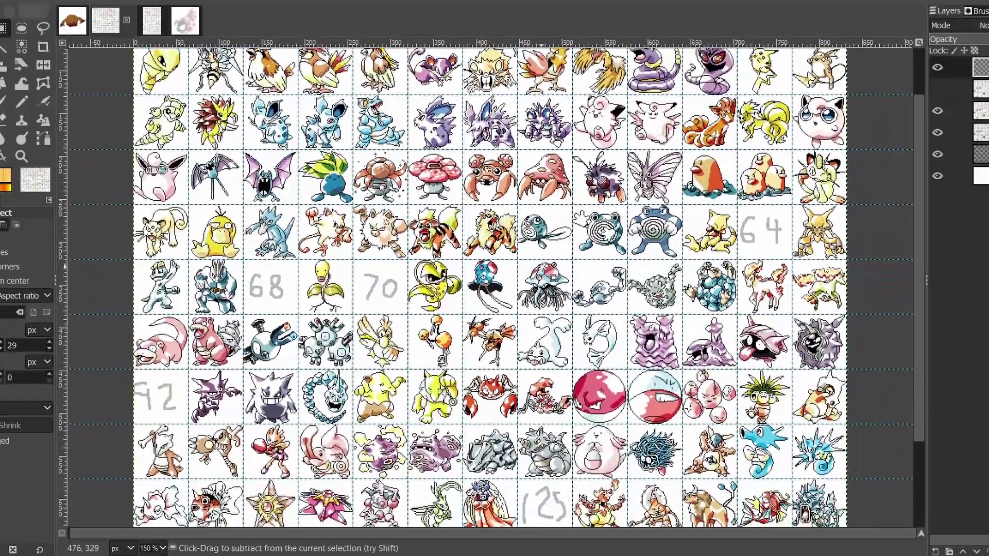
pyautogui.scroll(-1, 565, 334)
pyautogui.moveTo(555, 321); pyautogui.dragTo(543, 312)
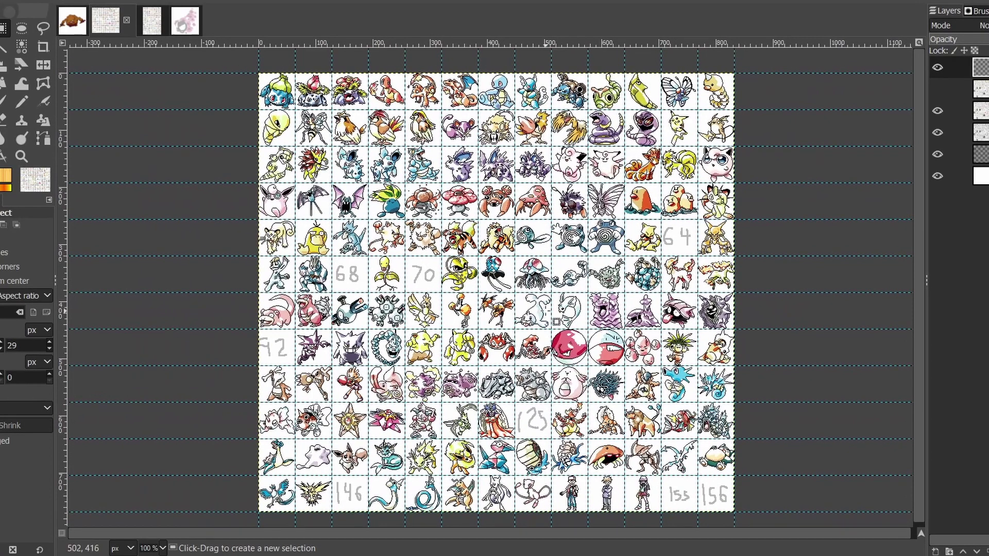
pyautogui.moveTo(504, 265); pyautogui.dragTo(503, 277)
pyautogui.moveTo(485, 233); pyautogui.dragTo(456, 277)
pyautogui.scroll(1, 490, 266)
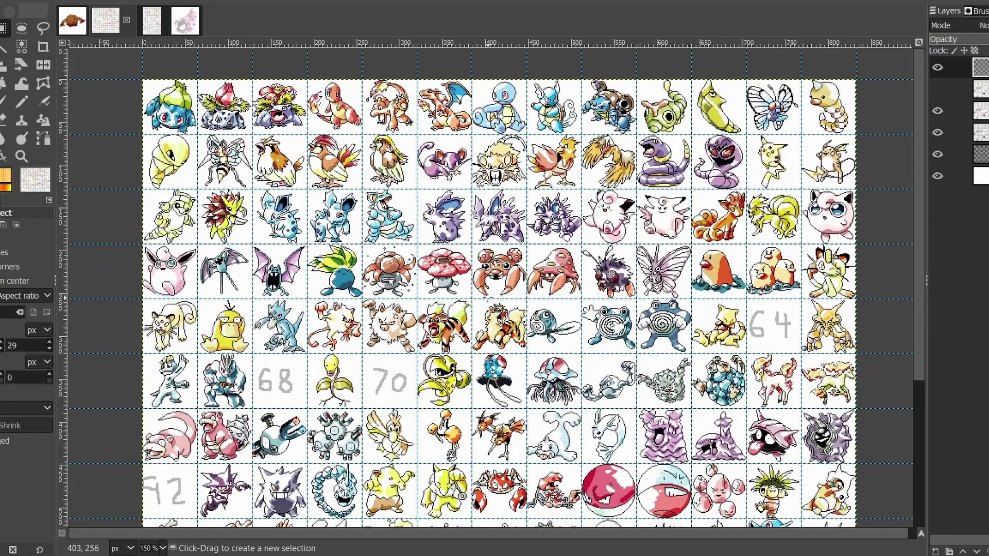
pyautogui.scroll(2, 495, 275)
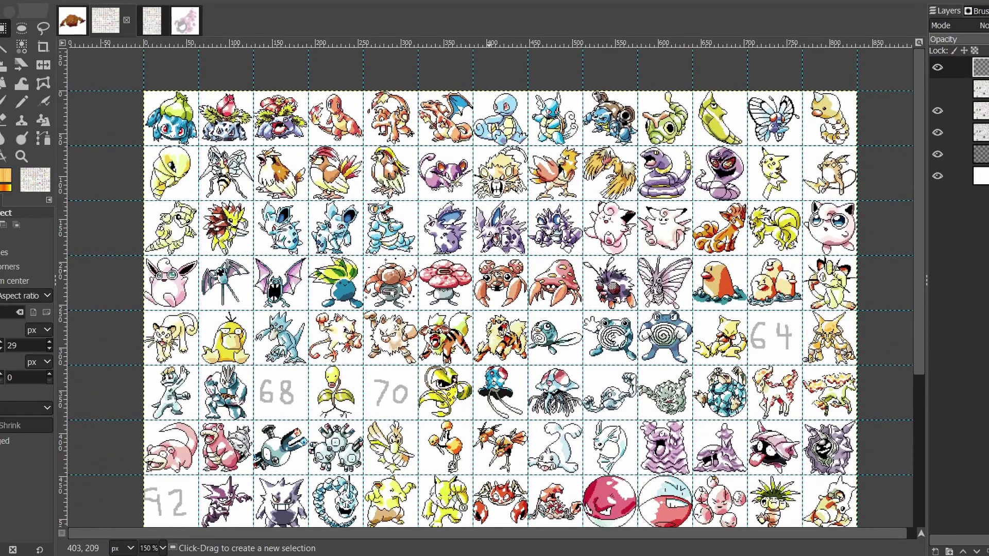
pyautogui.scroll(-1, 496, 274)
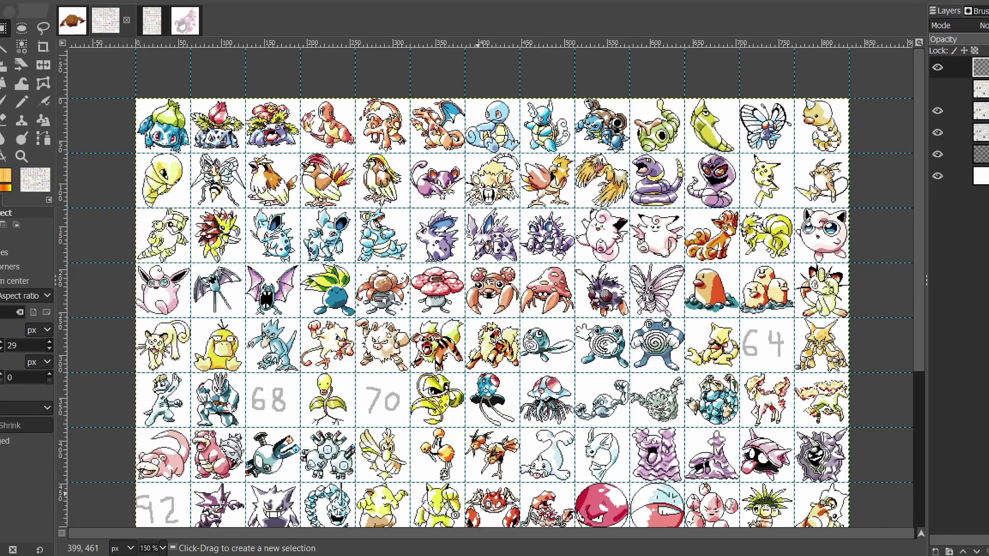
# Create a new image of 64 × 64 pixels.
pyautogui.click(191, 23)
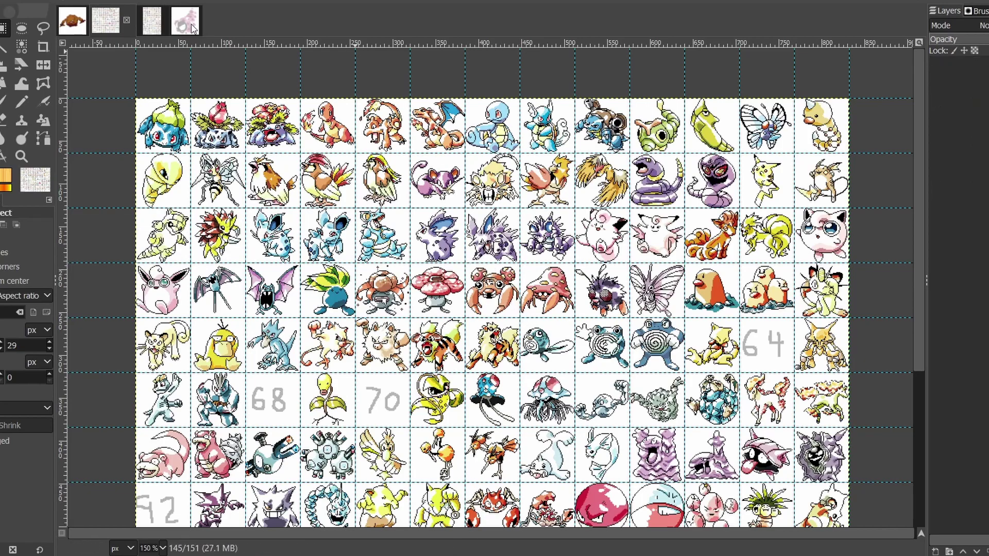
pyautogui.moveTo(489, 282); pyautogui.dragTo(560, 300)
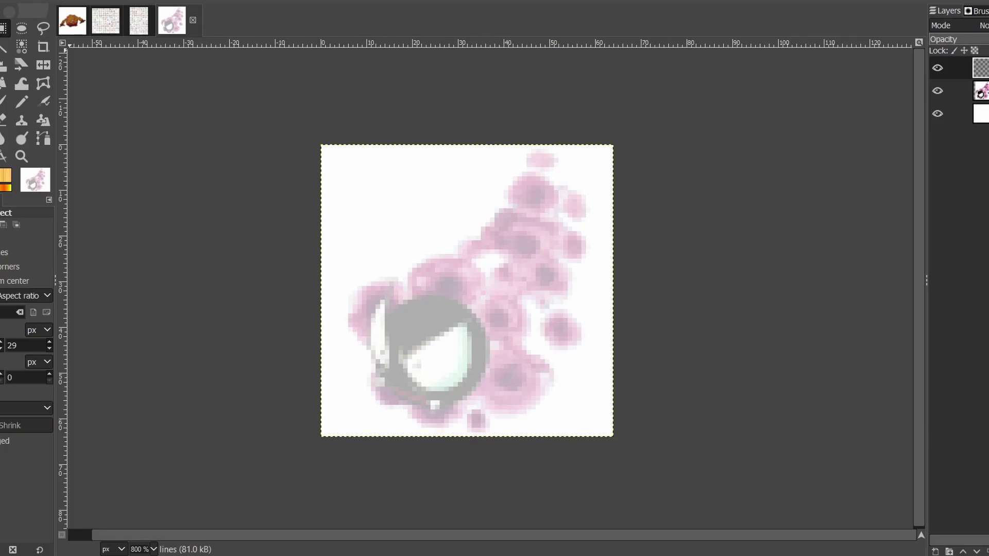
pyautogui.hotkey('alt', 'f')
pyautogui.press('n')
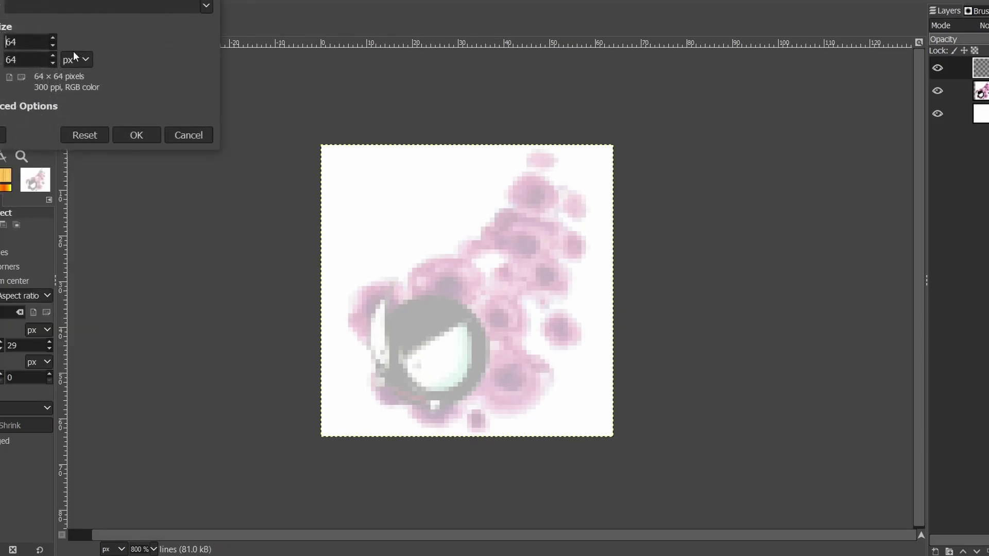
pyautogui.click(134, 141)
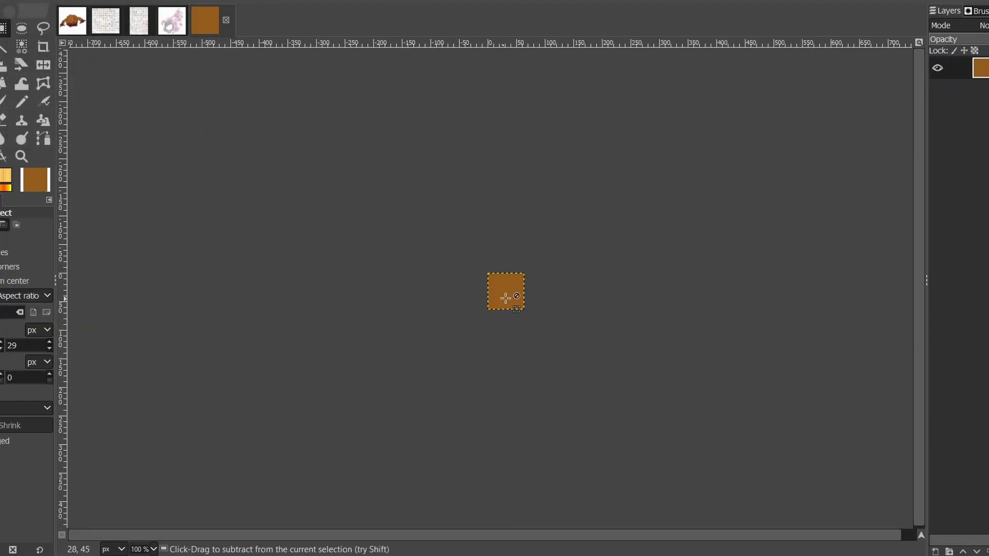
# Fill the entire new canvas with white and add a transparent 64 × 64 px layer named ref.
pyautogui.hotkey('ctrl', 'a')
pyautogui.scroll(4, 502, 297)
pyautogui.moveTo(519, 295); pyautogui.dragTo(434, 328)
pyautogui.hotkey('shift', 'b')
pyautogui.click(457, 295)
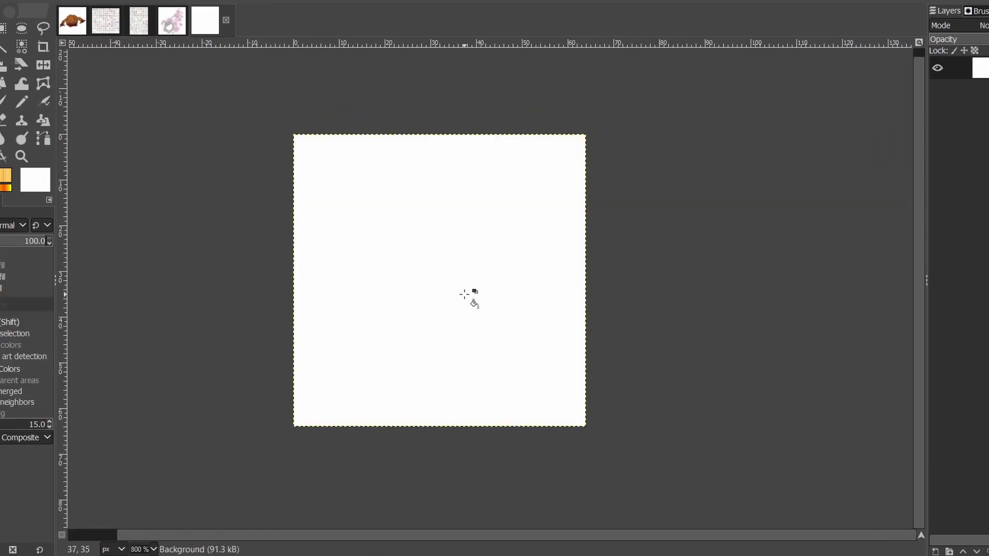
pyautogui.hotkey('ctrl', 'shift', 'n')
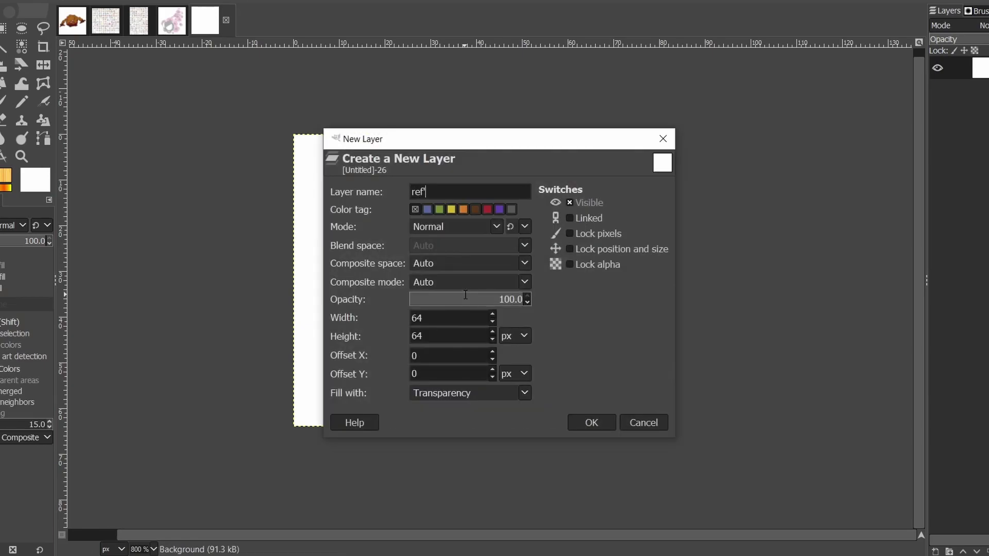
pyautogui.press('Return')
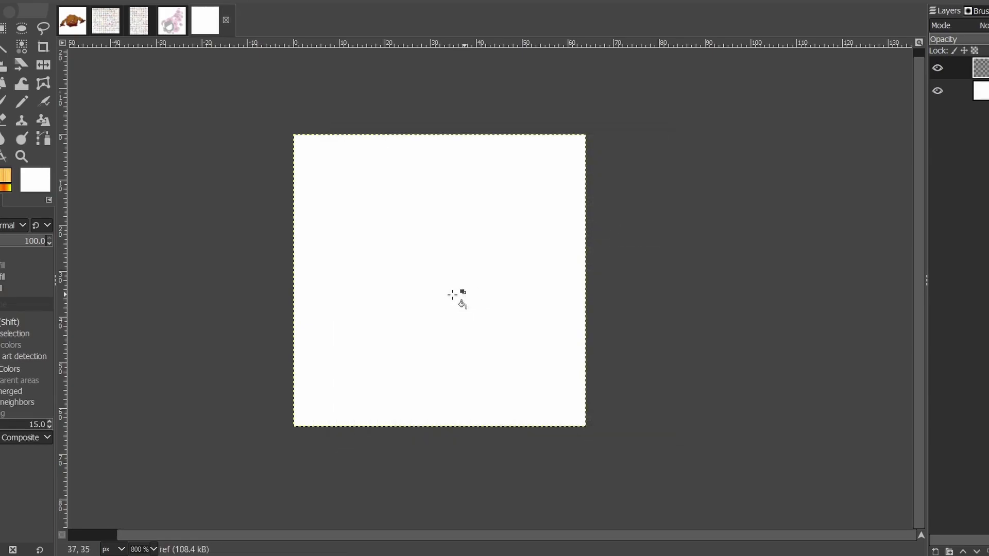
# Switch to Chrome, compare the Sugimori artwork results for Gastly, Charmander and Venusaur, and preview two of the Gastly artworks.
pyautogui.moveTo(422, 547)
pyautogui.click(493, 506)
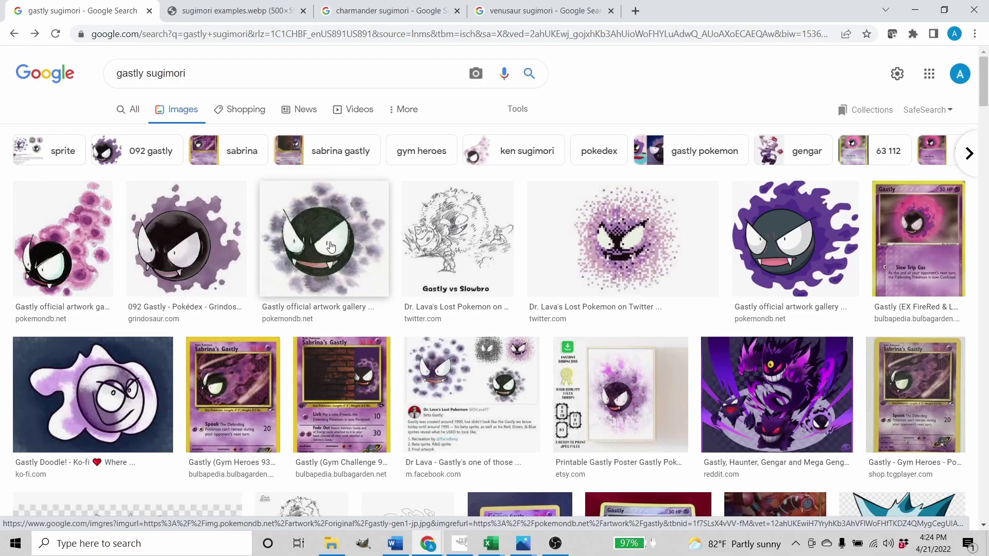
pyautogui.click(363, 7)
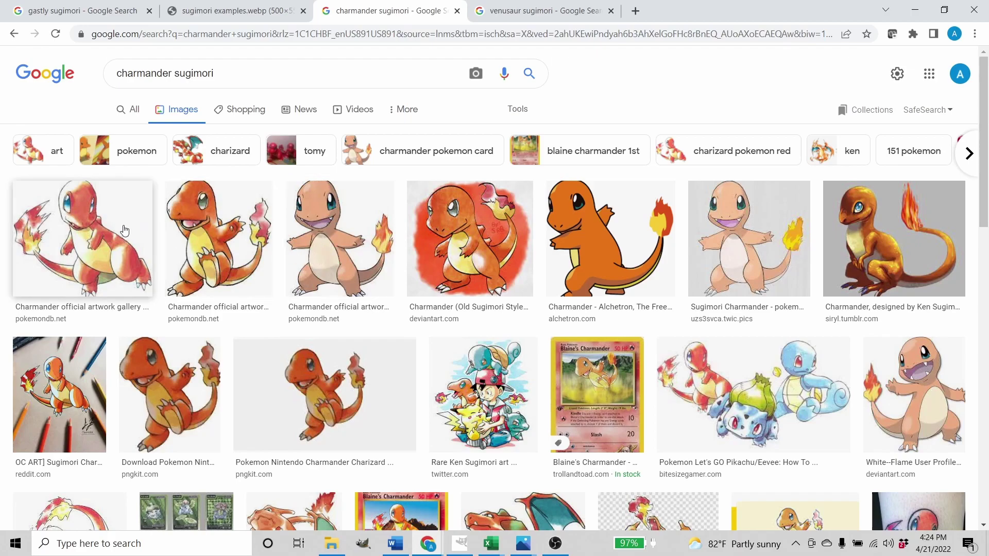
pyautogui.click(516, 14)
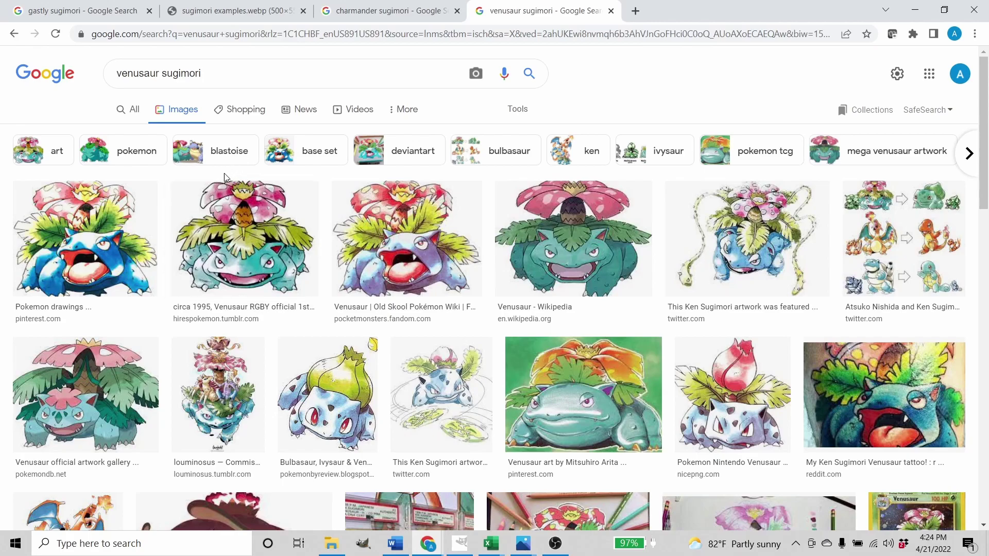
pyautogui.click(120, 11)
pyautogui.click(77, 247)
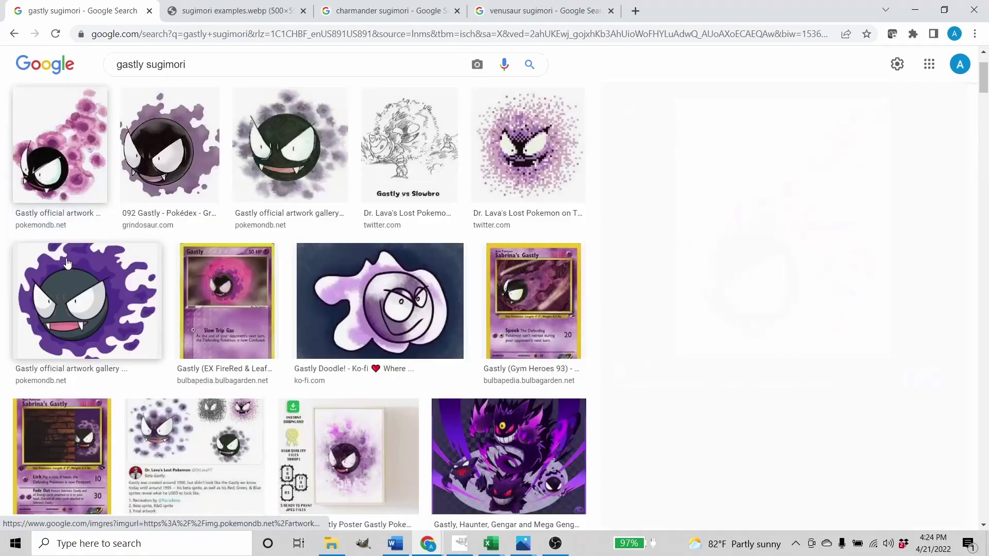
pyautogui.click(298, 138)
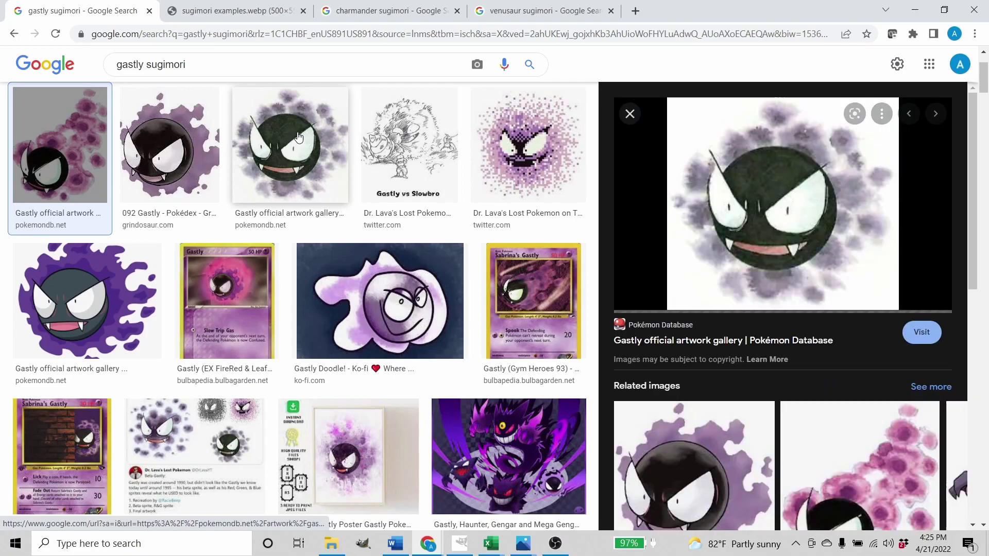
# Switch back to GIMP and examine the sprite sheet, including a close look at the pixel work around the Tentacruel sprite.
pyautogui.click(460, 543)
pyautogui.click(101, 23)
pyautogui.moveTo(444, 252); pyautogui.dragTo(457, 268)
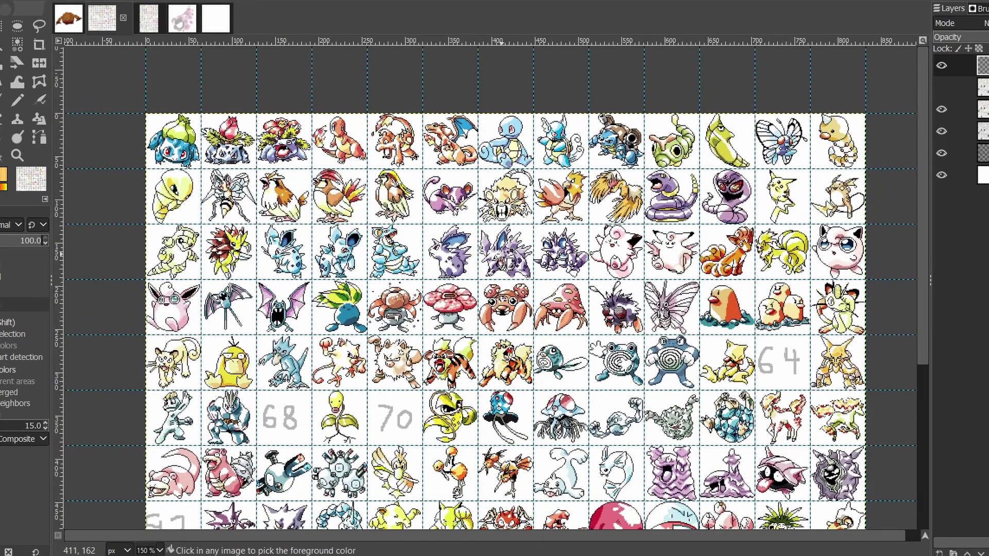
pyautogui.moveTo(497, 334); pyautogui.dragTo(454, 261)
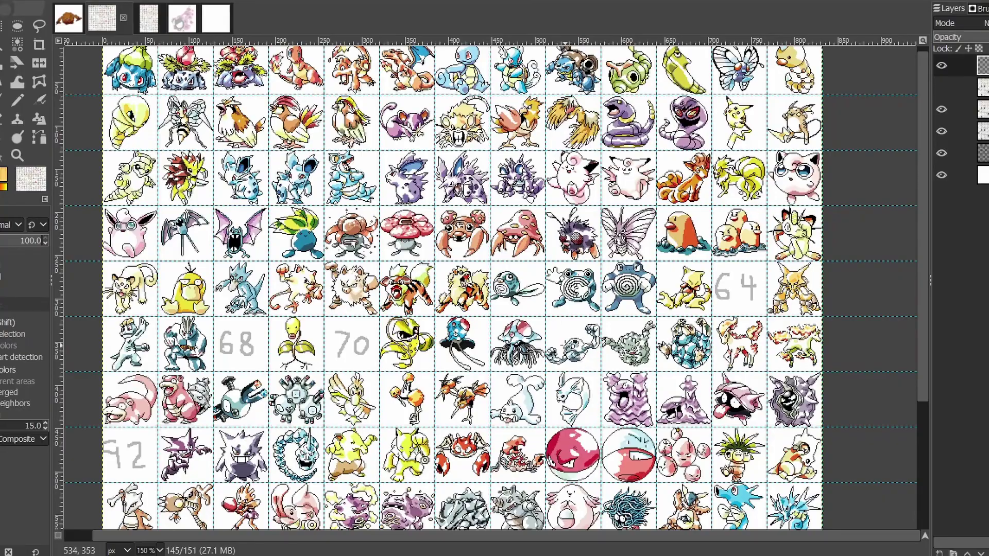
pyautogui.scroll(6, 543, 364)
pyautogui.scroll(-2, 530, 315)
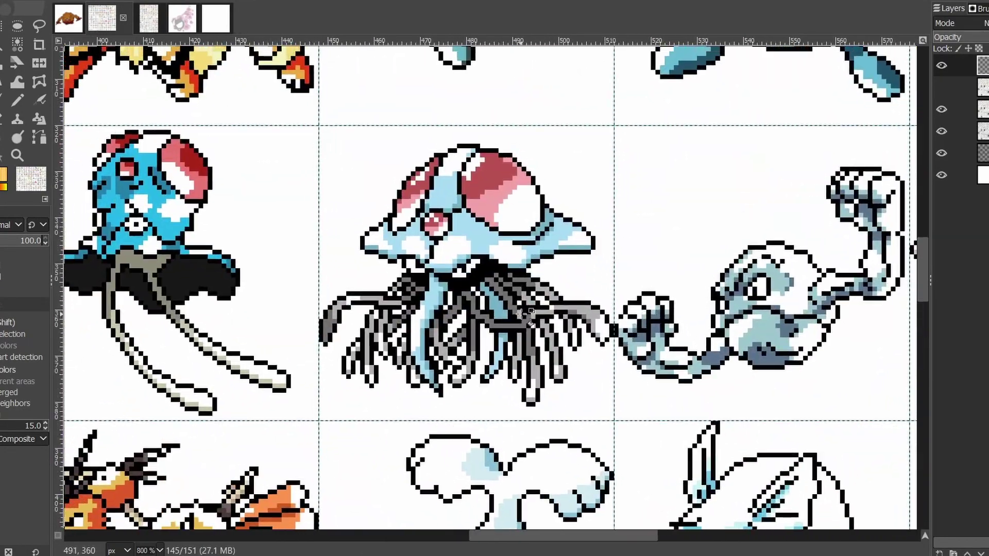
pyautogui.scroll(-2, 528, 316)
pyautogui.scroll(1, 482, 344)
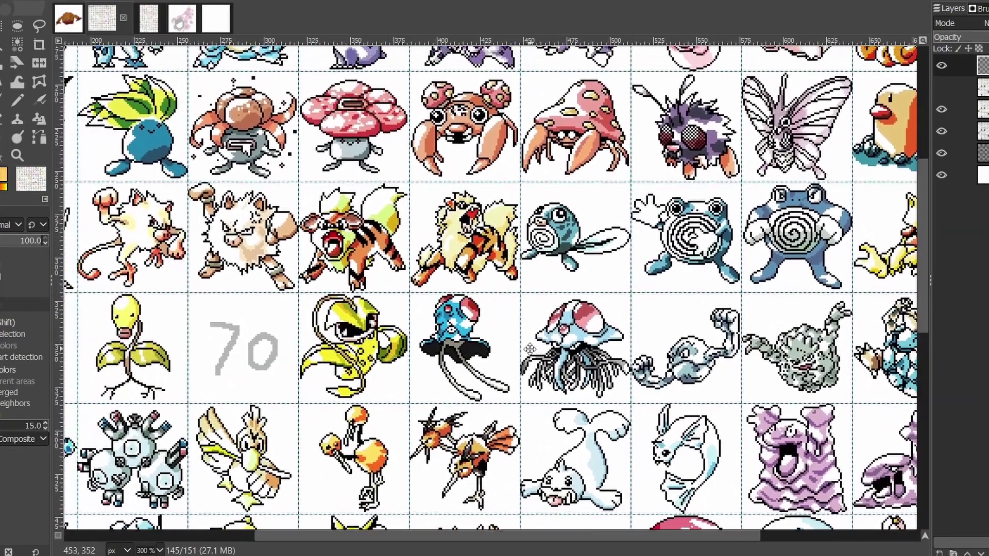
pyautogui.scroll(1, 482, 344)
pyautogui.scroll(-3, 463, 381)
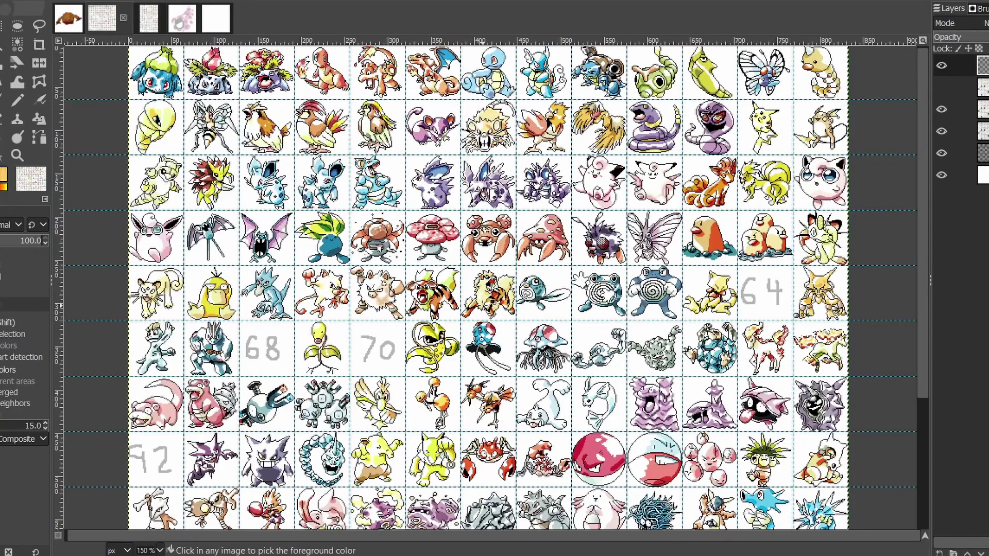
pyautogui.scroll(-1, 464, 381)
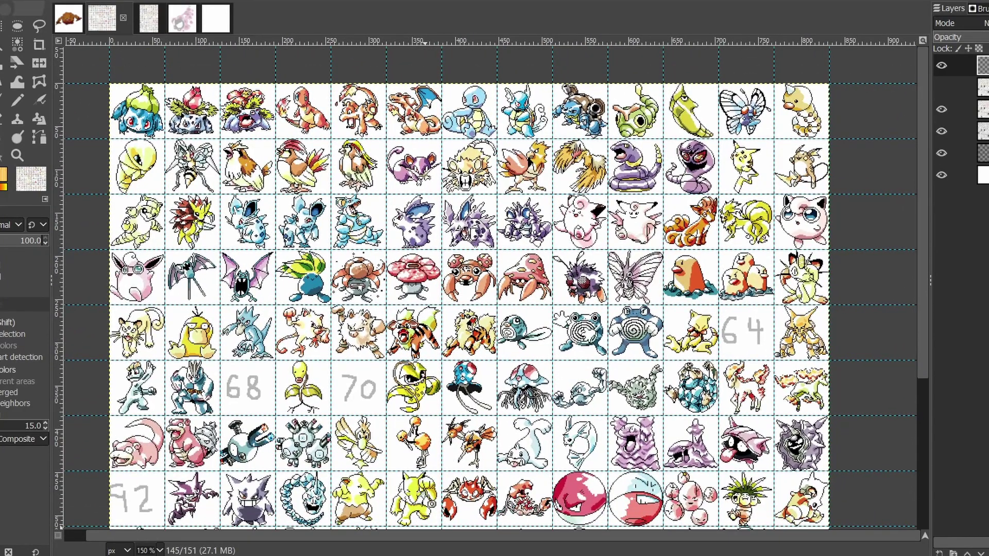
# Switch to Chrome, open the preview of the pink 336 × 400 Gastly artwork and copy the image.
pyautogui.moveTo(418, 543)
pyautogui.click(502, 495)
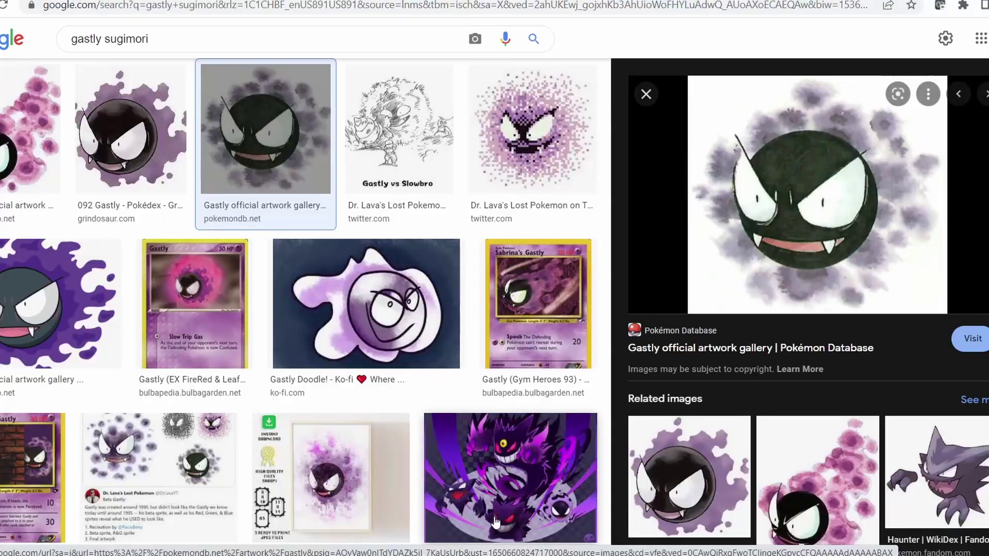
pyautogui.click(51, 149)
pyautogui.rightClick(826, 213)
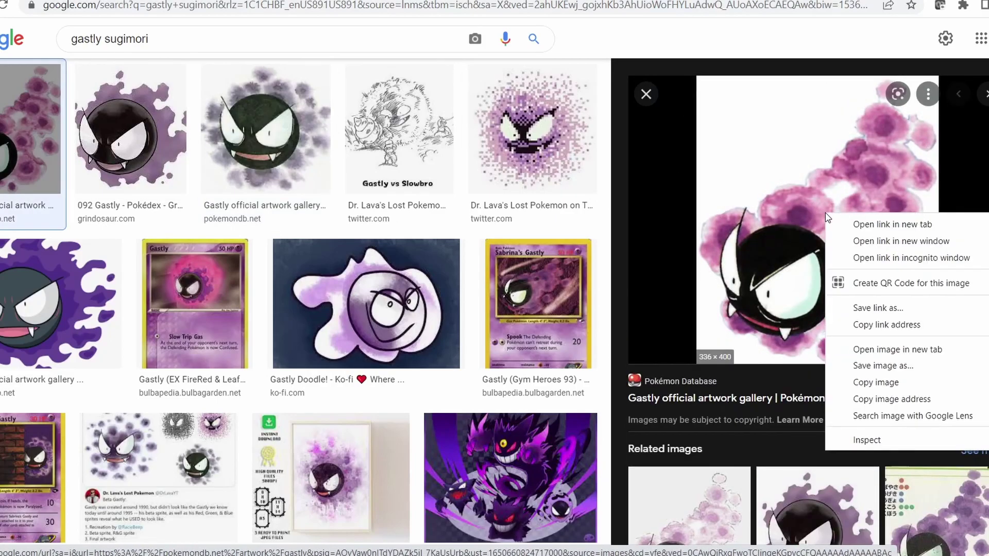
pyautogui.click(888, 367)
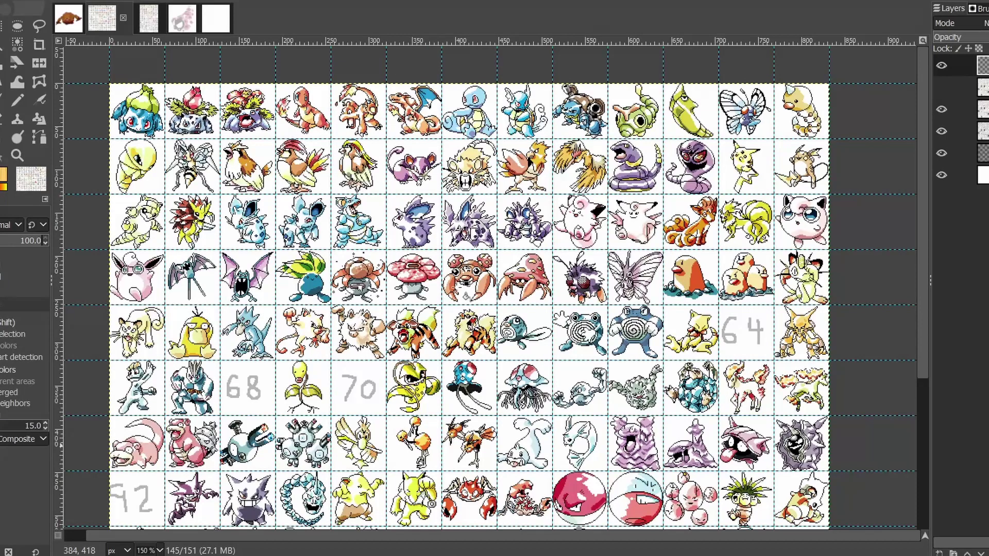
# Switch to GIMP and paste the copied Gastly artwork onto the ref layer of the blank 64 × 64 px image.
pyautogui.click(228, 21)
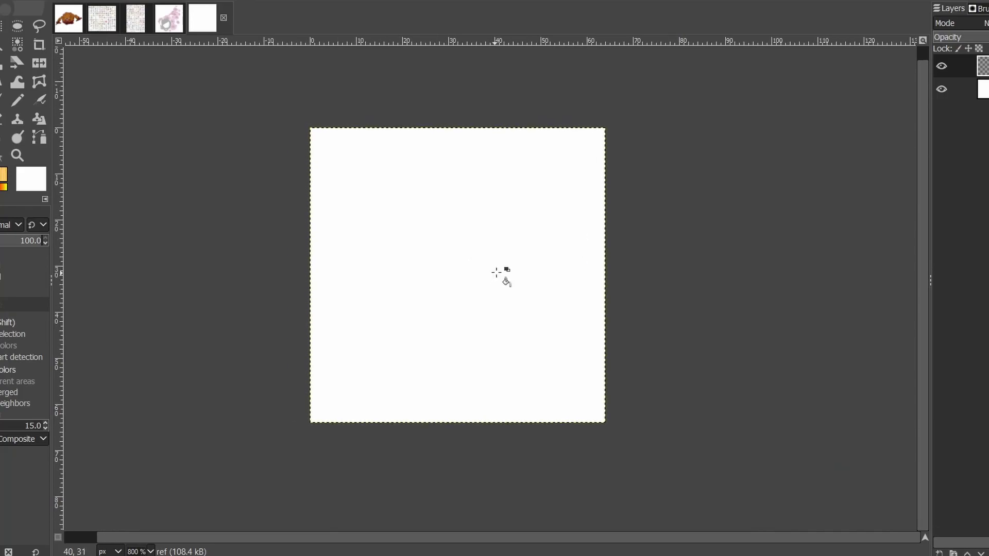
pyautogui.press('ctrl')
pyautogui.scroll(1, 491, 265)
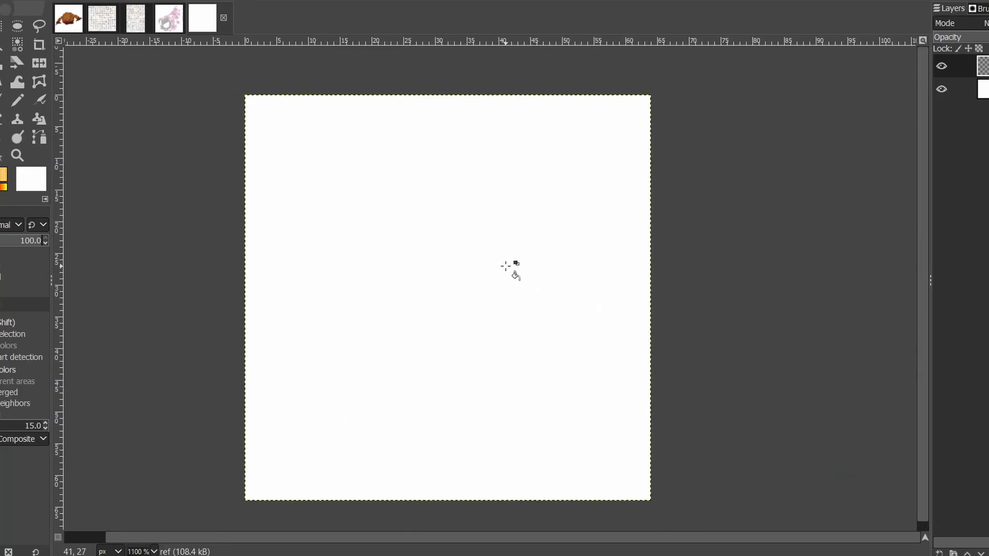
pyautogui.moveTo(502, 270); pyautogui.dragTo(517, 277)
pyautogui.hotkey('ctrl', 'v')
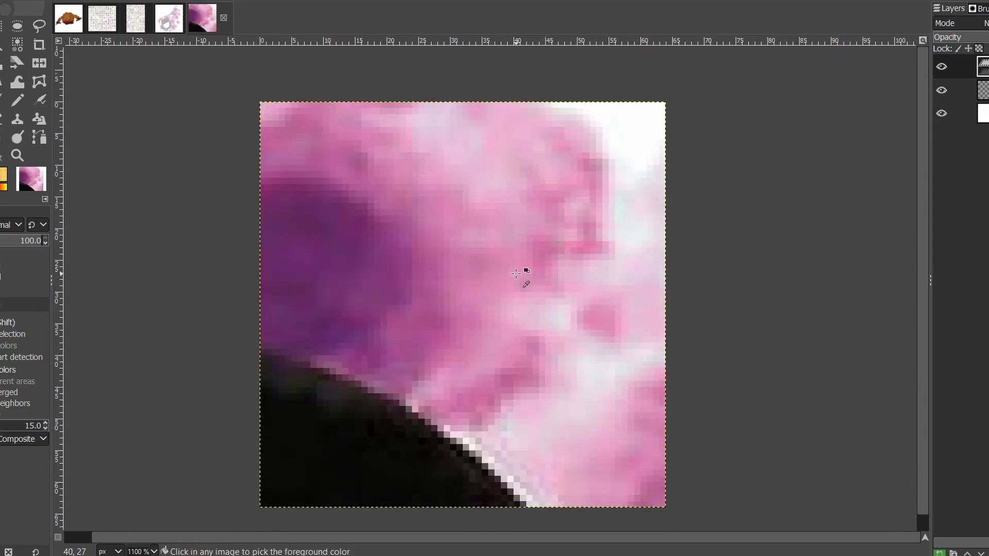
pyautogui.scroll(-6, 568, 243)
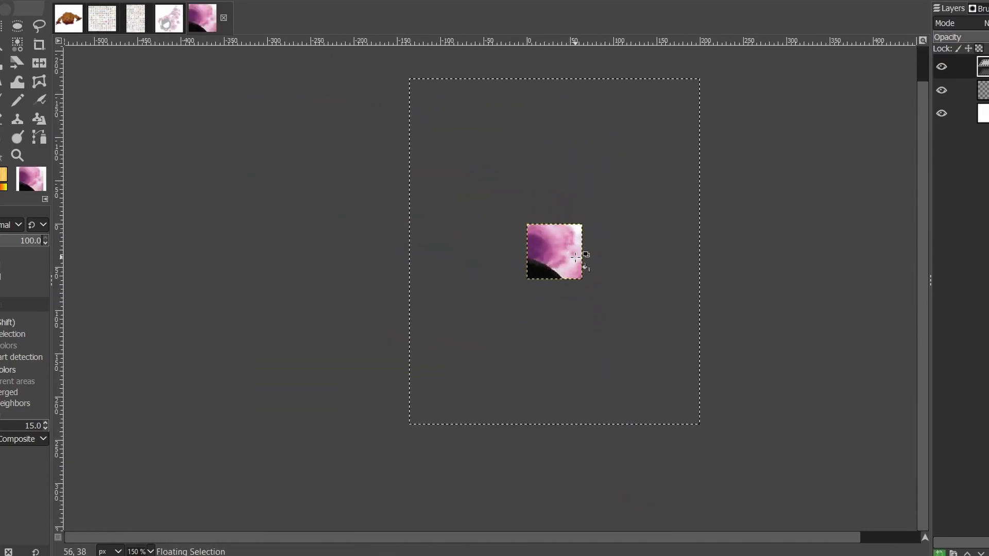
pyautogui.moveTo(538, 269); pyautogui.dragTo(518, 286)
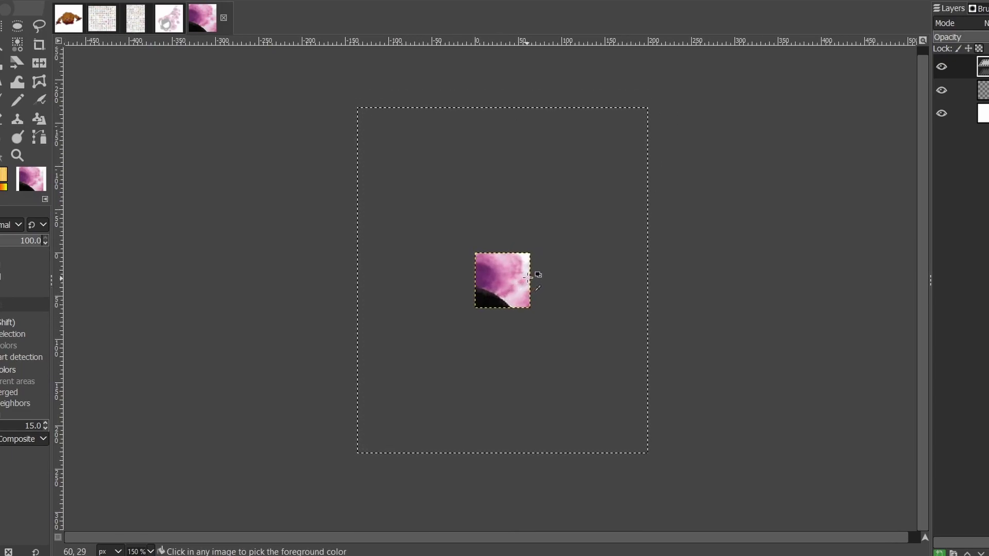
# Scale the pasted Gastly artwork down to about 53 × 63 px to fit the canvas and anchor it to the ref layer.
pyautogui.hotkey('shift', 's')
pyautogui.moveTo(647, 280); pyautogui.dragTo(547, 297)
pyautogui.scroll(5, 539, 291)
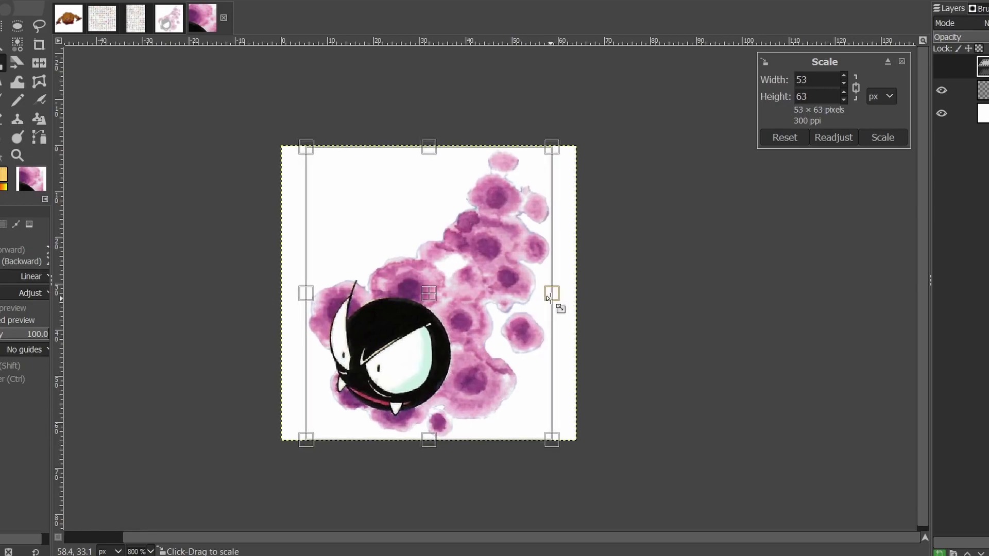
pyautogui.moveTo(585, 280); pyautogui.dragTo(598, 269)
pyautogui.press('r')
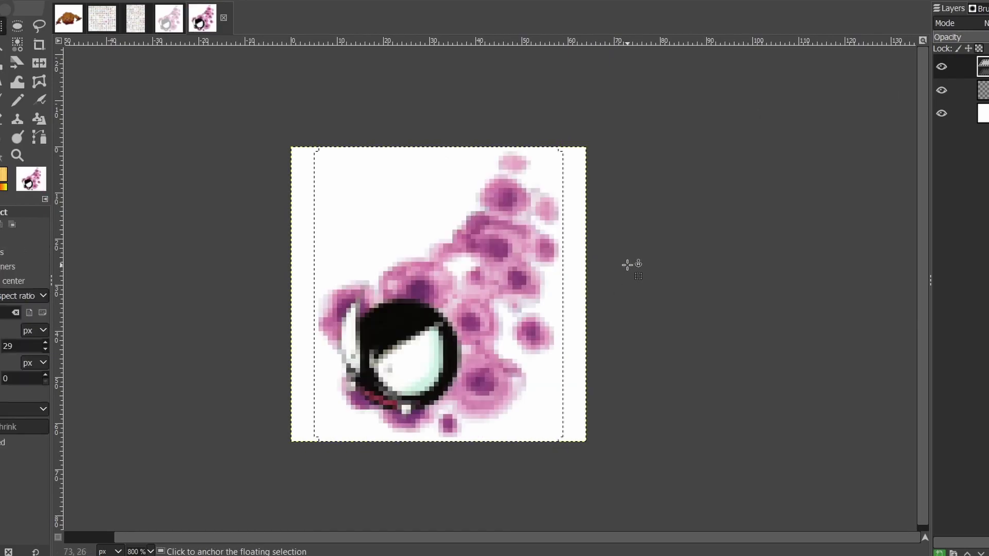
pyautogui.click(627, 264)
pyautogui.moveTo(581, 307); pyautogui.dragTo(593, 287)
pyautogui.scroll(1, 633, 307)
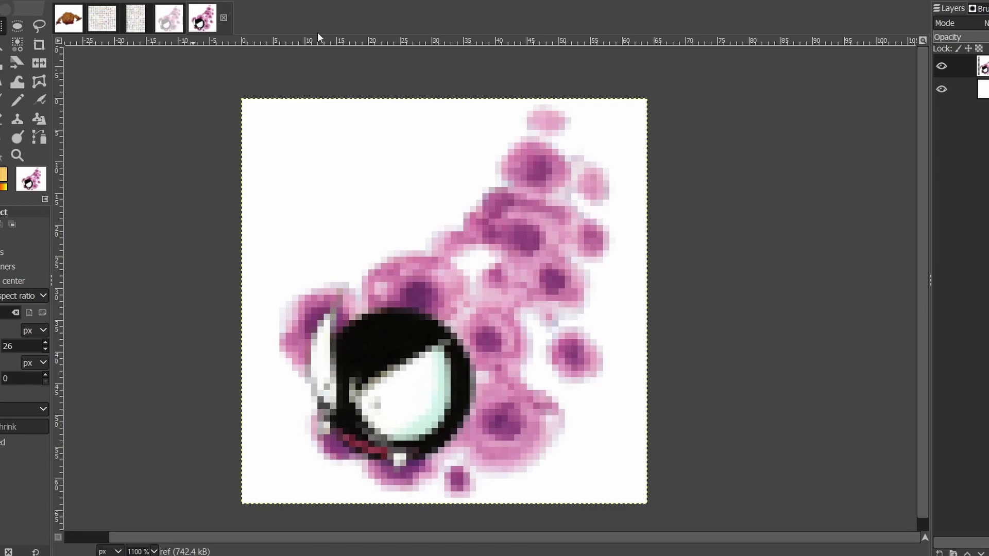
# Close the new Gastly image without saving and return to the previously prepared Gastly image.
pyautogui.click(225, 22)
pyautogui.click(504, 348)
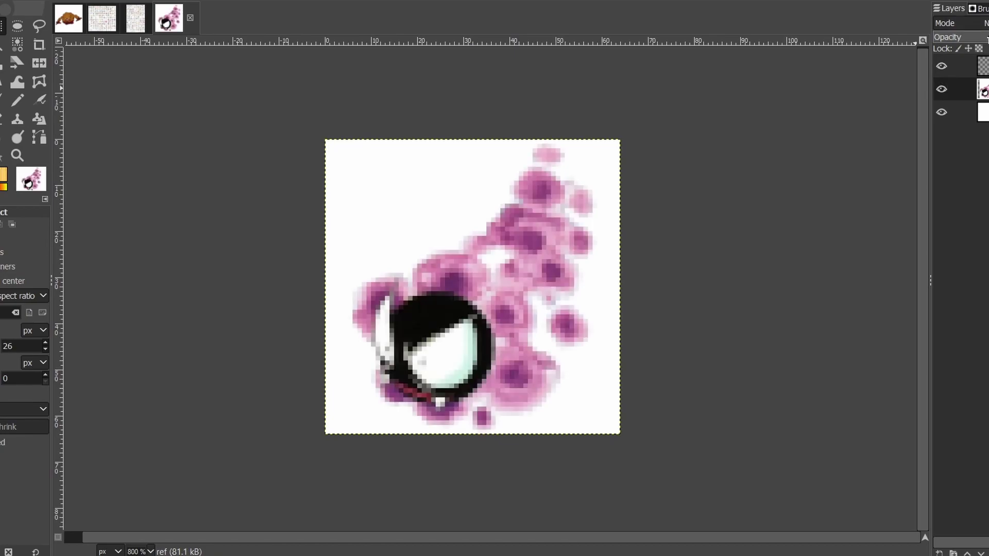
# Lower the ref layer's opacity to 53 and place the Chrome window with the Gastly artwork beside the GIMP canvas.
pyautogui.click(988, 39)
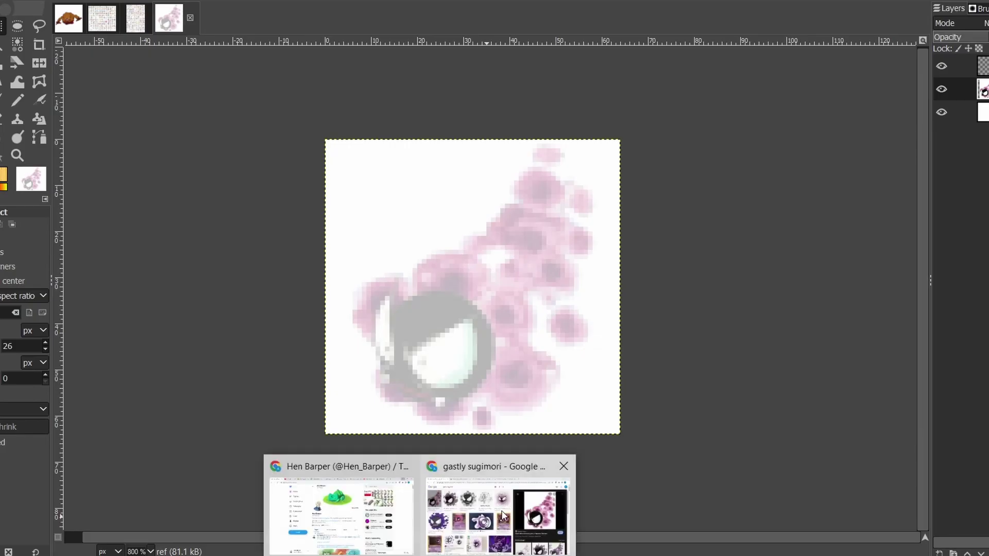
pyautogui.click(504, 515)
pyautogui.click(546, 555)
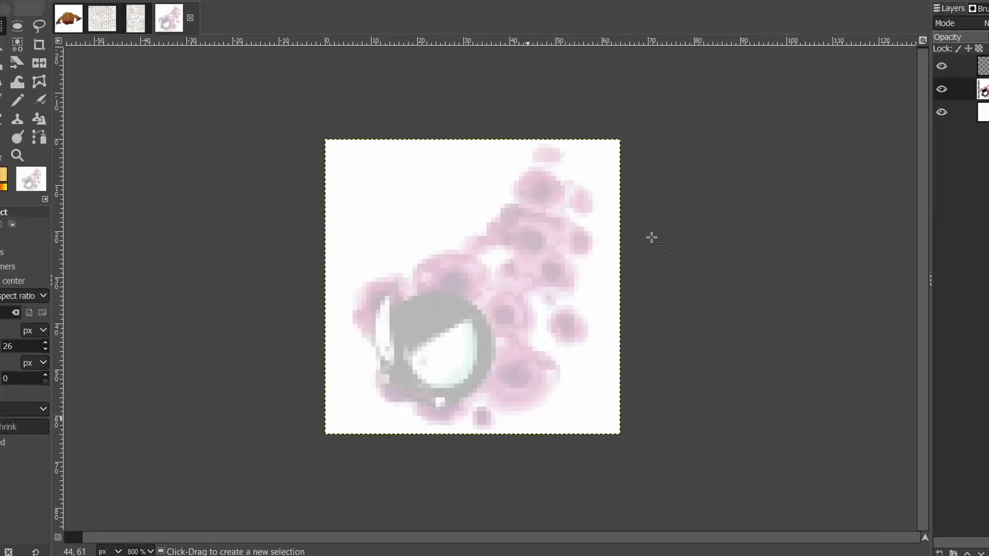
pyautogui.click(986, 1)
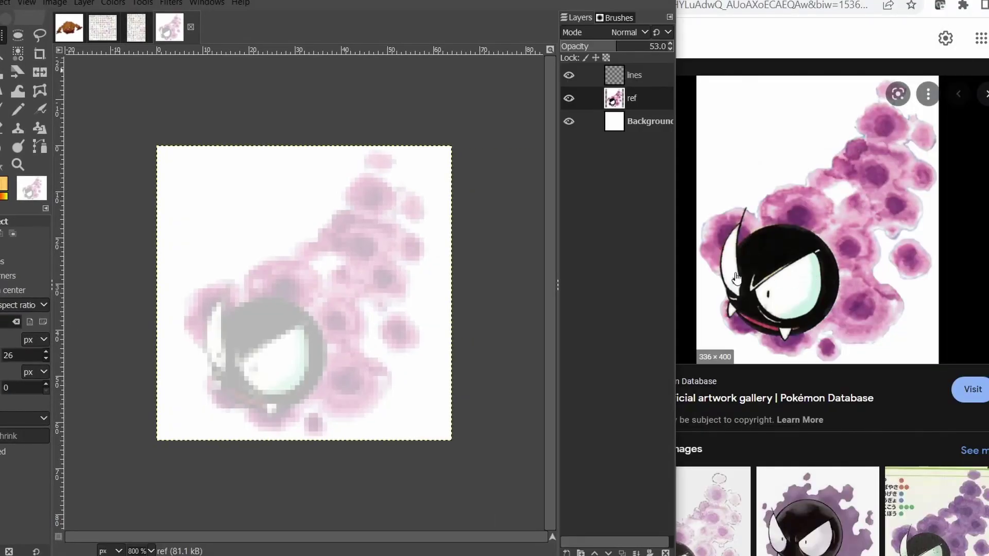
pyautogui.scroll(-1, 468, 280)
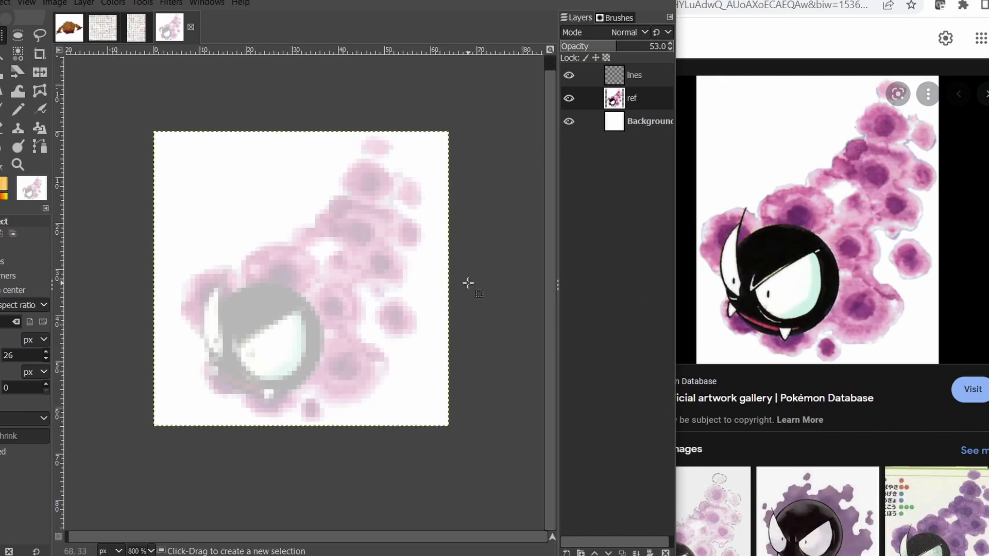
# Activate the Pencil tool and set the foreground color to black.
pyautogui.press('n')
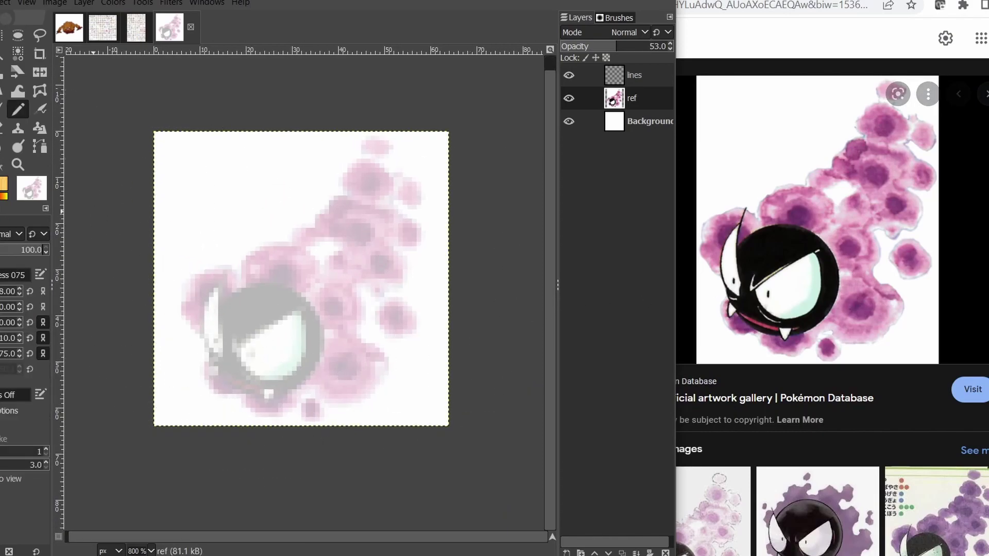
pyautogui.click(4, 183)
pyautogui.click(606, 180)
pyautogui.moveTo(606, 180); pyautogui.dragTo(580, 244)
pyautogui.click(741, 295)
# Reduce the pencil's brush size to 1 for drawing single pixels on Gastly's face.
pyautogui.press('[')
pyautogui.press('[')
pyautogui.press('[')
pyautogui.press('[')
pyautogui.press('[')
pyautogui.press('[')
pyautogui.press('[')
pyautogui.press('[')
pyautogui.press('[')
pyautogui.press('[')
pyautogui.press('[')
pyautogui.press('[')
pyautogui.press('[')
pyautogui.press('[')
pyautogui.press('[')
pyautogui.press('[')
pyautogui.press('[')
pyautogui.press('[')
pyautogui.press('[')
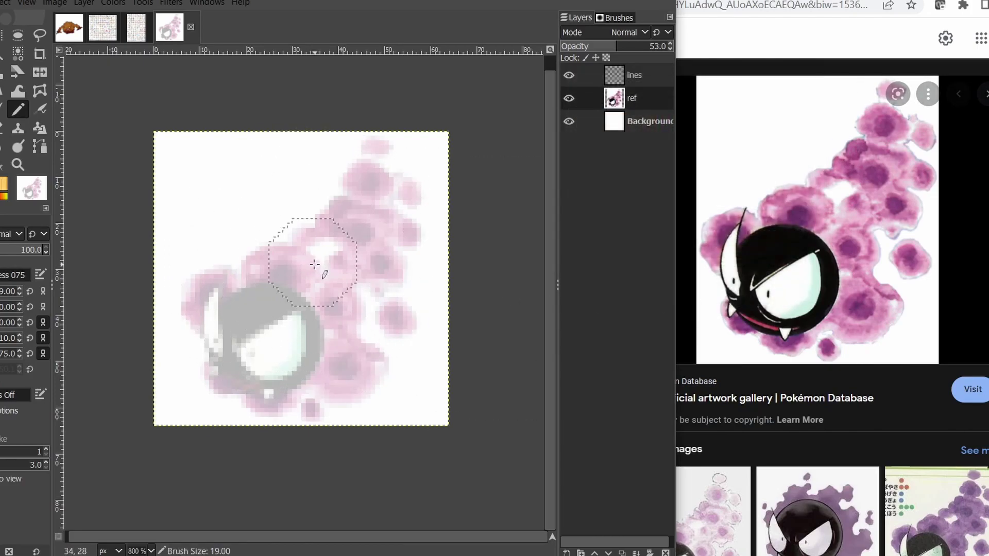
pyautogui.moveTo(301, 289)
pyautogui.mouseDown()
pyautogui.moveTo(309, 266)
pyautogui.moveTo(290, 282)
pyautogui.moveTo(301, 293)
pyautogui.moveTo(334, 283)
pyautogui.moveTo(338, 268)
pyautogui.mouseUp()
pyautogui.keyDown('ctrl'); pyautogui.scroll(2, 339, 277); pyautogui.keyUp('ctrl')
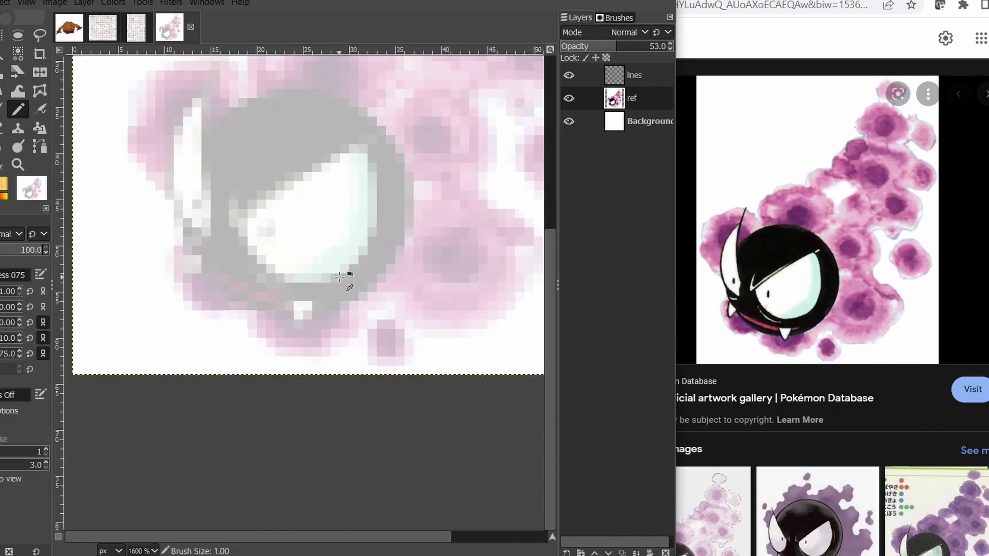
pyautogui.keyDown('ctrl'); pyautogui.scroll(2, 315, 320); pyautogui.keyUp('ctrl')
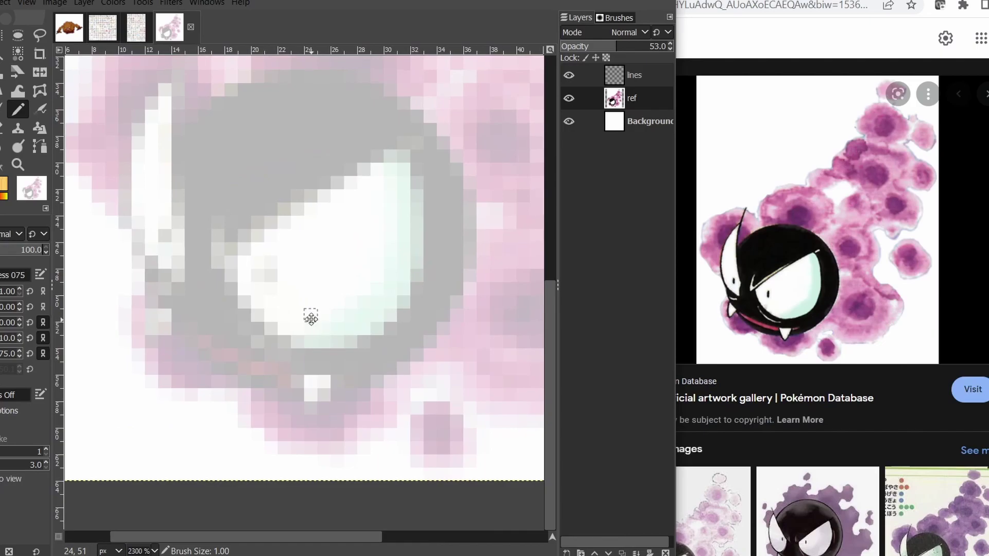
pyautogui.moveTo(316, 290); pyautogui.dragTo(304, 279)
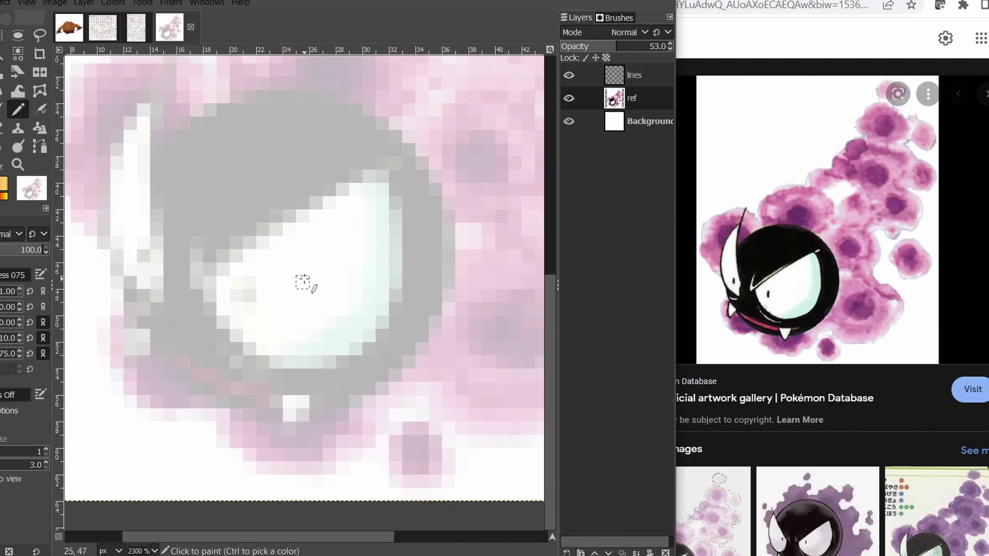
pyautogui.click(250, 296)
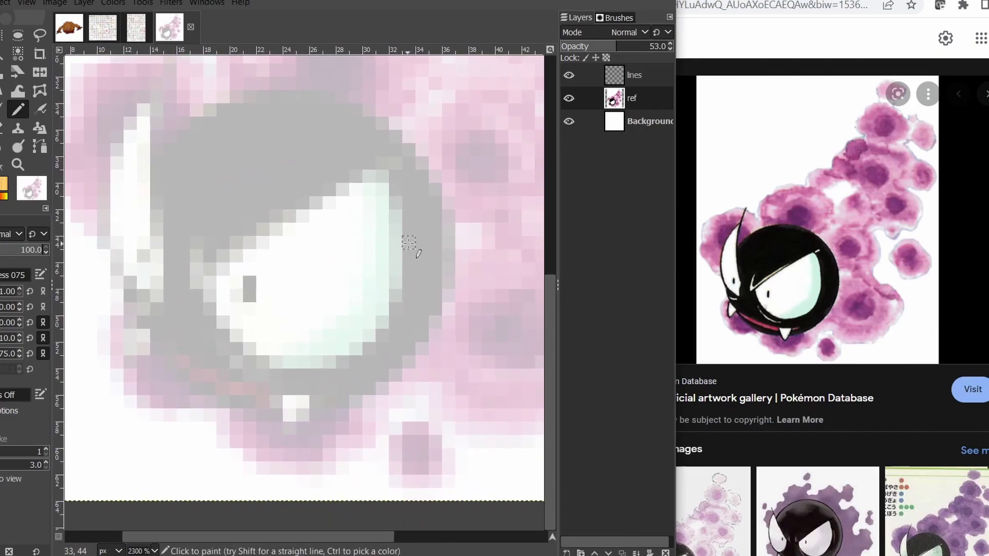
pyautogui.hotkey('ctrl', 'z')
# On the lines layer, draw the two-pixel pupil and the black outline of Gastly's large eye.
pyautogui.click(635, 76)
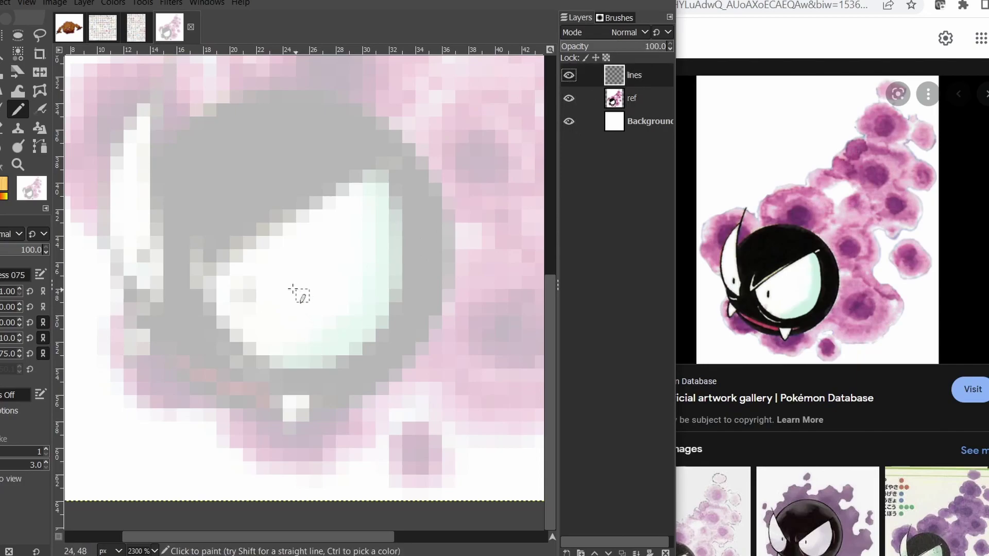
pyautogui.moveTo(249, 283)
pyautogui.mouseDown()
pyautogui.moveTo(250, 297)
pyautogui.moveTo(292, 313)
pyautogui.mouseUp()
pyautogui.moveTo(401, 212)
pyautogui.mouseDown()
pyautogui.moveTo(403, 308)
pyautogui.moveTo(389, 311)
pyautogui.moveTo(361, 363)
pyautogui.moveTo(339, 376)
pyautogui.moveTo(267, 379)
pyautogui.moveTo(243, 367)
pyautogui.moveTo(192, 301)
pyautogui.moveTo(298, 208)
pyautogui.moveTo(368, 169)
pyautogui.moveTo(390, 195)
pyautogui.mouseUp()
pyautogui.moveTo(377, 156); pyautogui.dragTo(404, 169)
pyautogui.moveTo(377, 252); pyautogui.dragTo(394, 253)
# Draw a second black line below the large eye's slanted upper outline and shift one brow pixel upward.
pyautogui.hscroll(-1, 393, 250)
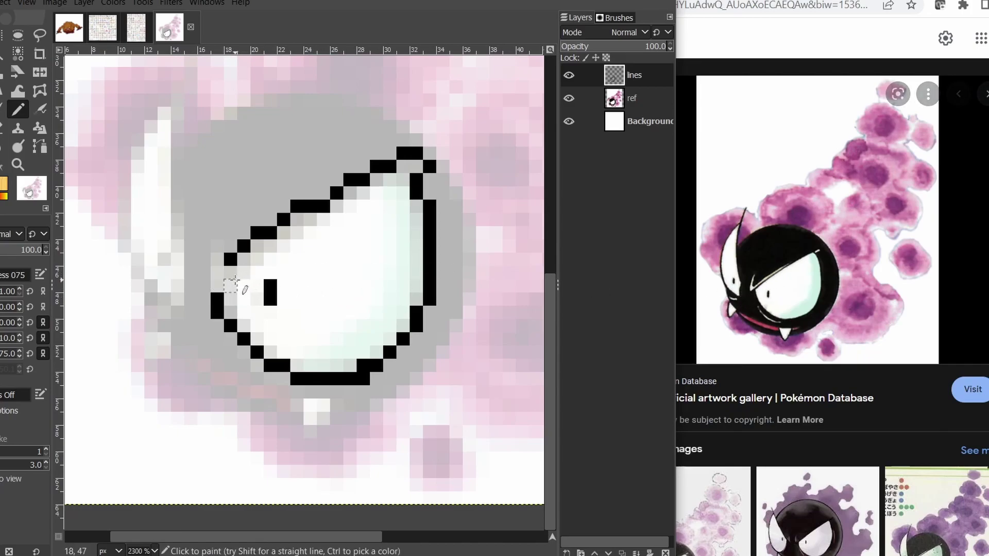
pyautogui.moveTo(244, 271); pyautogui.dragTo(256, 260)
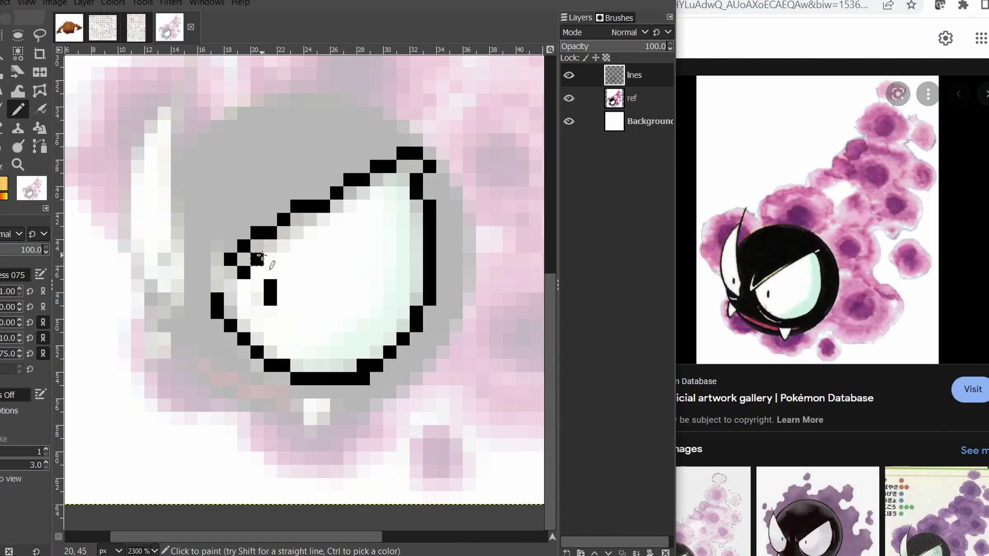
pyautogui.moveTo(284, 246); pyautogui.dragTo(338, 208)
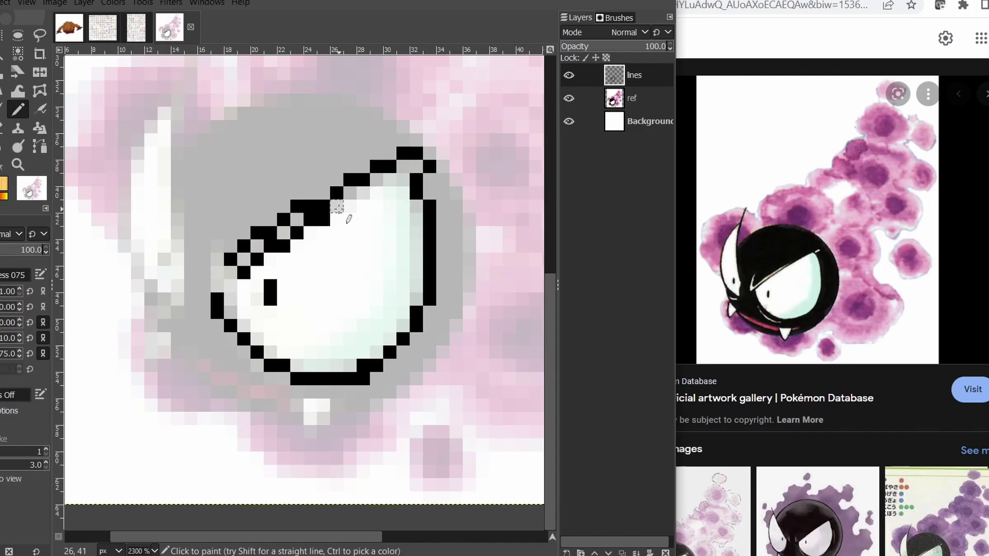
pyautogui.hotkey('shift', 'e')
pyautogui.click(271, 235)
pyautogui.press('n')
pyautogui.click(271, 221)
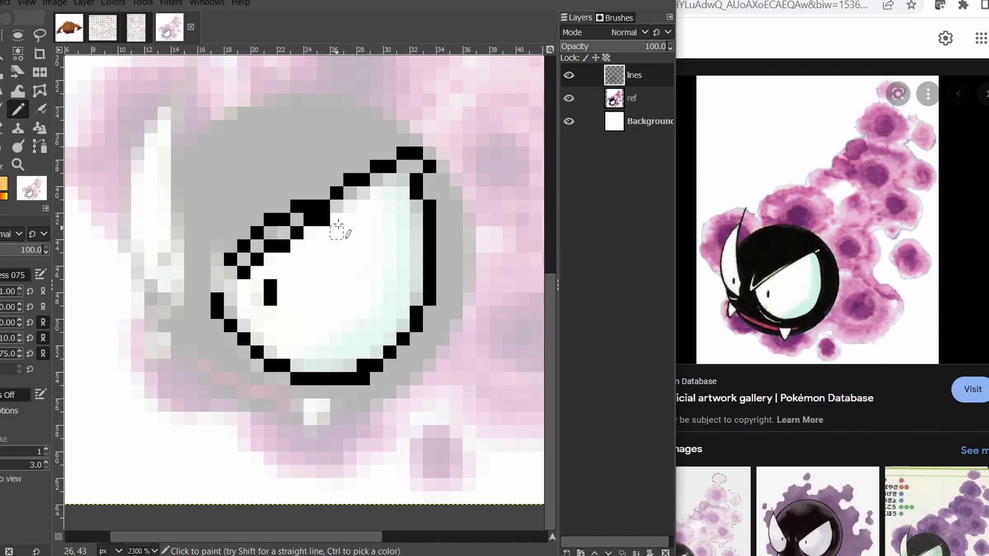
pyautogui.moveTo(335, 206); pyautogui.dragTo(403, 179)
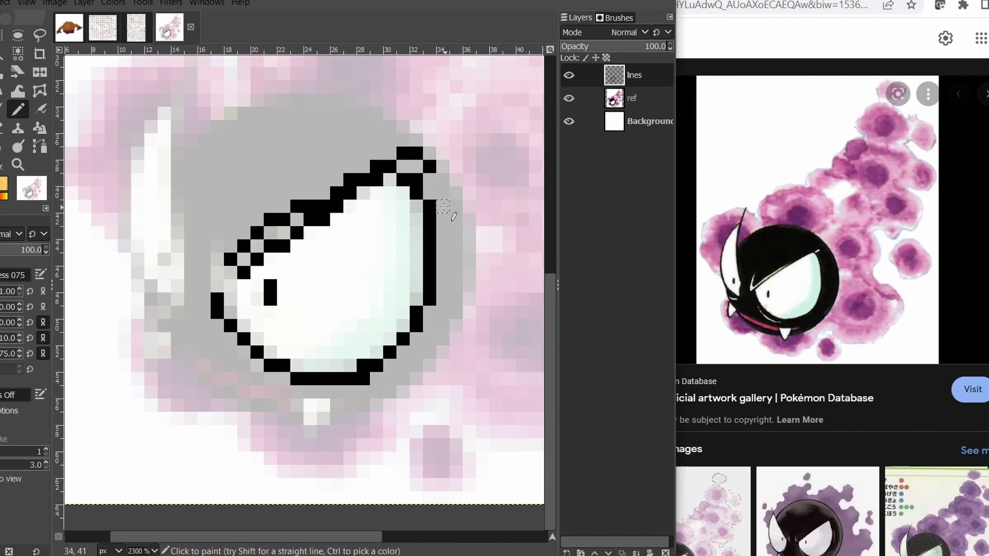
# Draw the black outline of the pointed fang directly beneath the large eye.
pyautogui.hscroll(1, 456, 220)
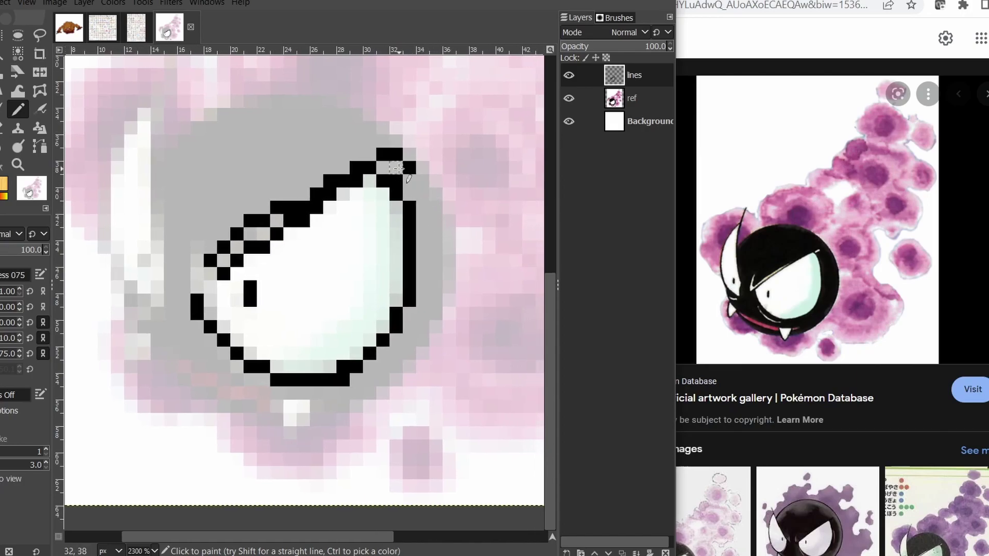
pyautogui.scroll(-1, 419, 260)
pyautogui.hscroll(-2, 412, 272)
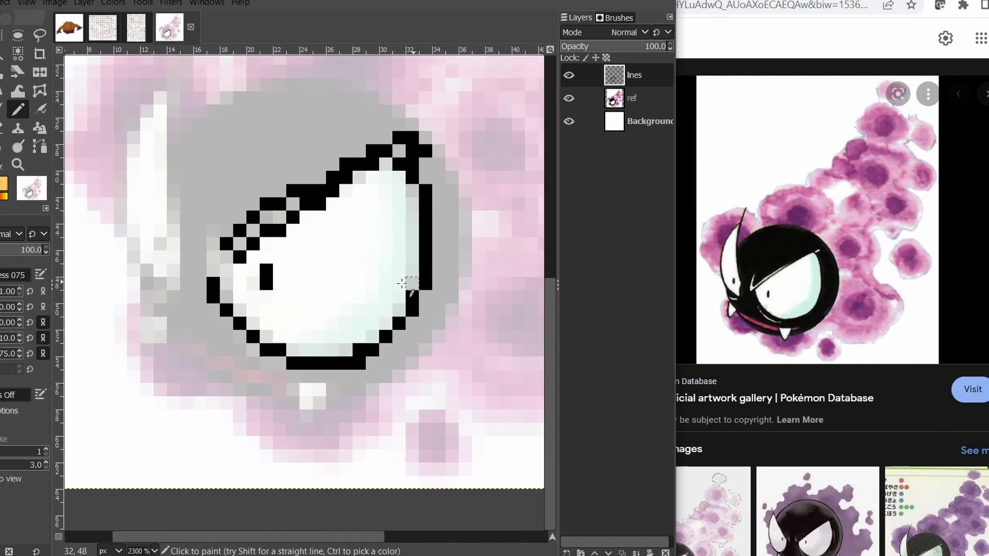
pyautogui.scroll(-1, 355, 286)
pyautogui.hscroll(-2, 353, 286)
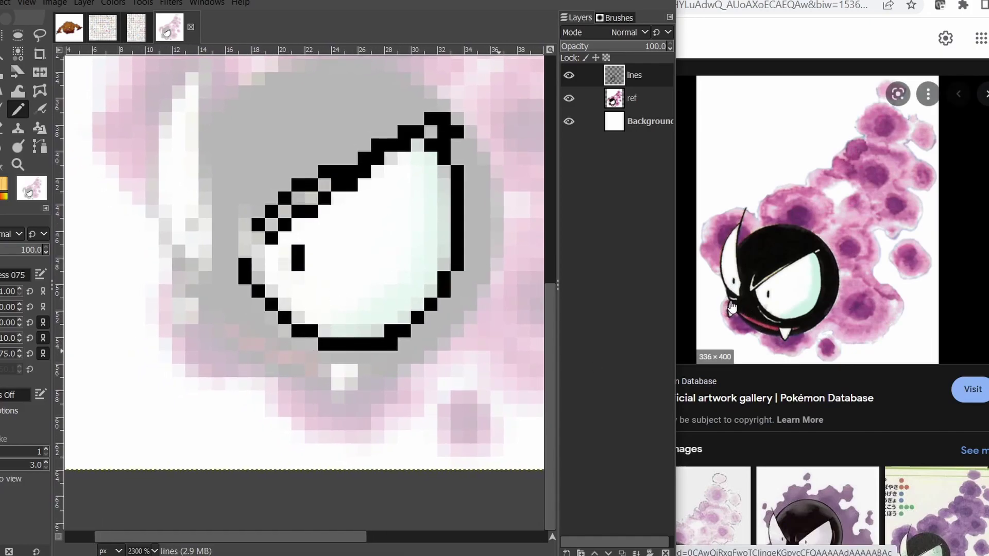
pyautogui.scroll(-1, 360, 343)
pyautogui.hscroll(-1, 367, 340)
pyautogui.scroll(-1, 367, 340)
pyautogui.hscroll(-1, 365, 360)
pyautogui.scroll(-1, 353, 370)
pyautogui.hscroll(-1, 340, 346)
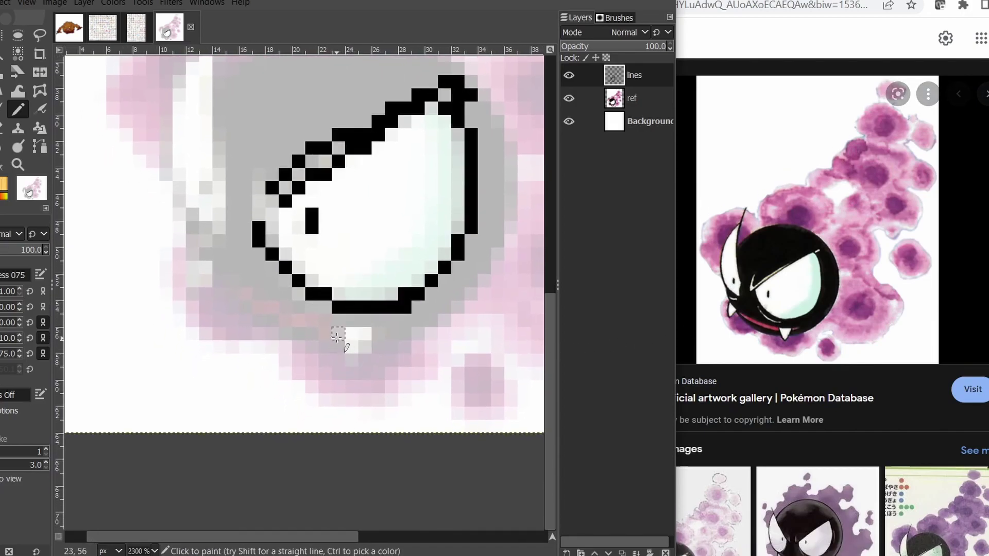
pyautogui.moveTo(338, 334)
pyautogui.mouseDown()
pyautogui.moveTo(352, 360)
pyautogui.moveTo(365, 337)
pyautogui.moveTo(351, 321)
pyautogui.mouseUp()
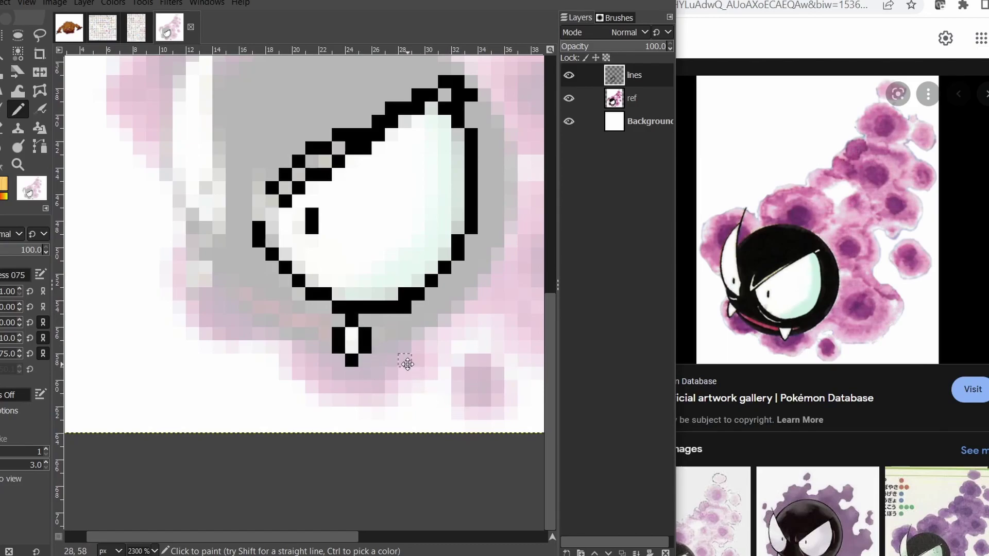
# Set the pencil's foreground color to bright green.
pyautogui.scroll(1, 407, 364)
pyautogui.hscroll(-1, 407, 364)
pyautogui.scroll(1, 403, 367)
pyautogui.hscroll(-1, 402, 368)
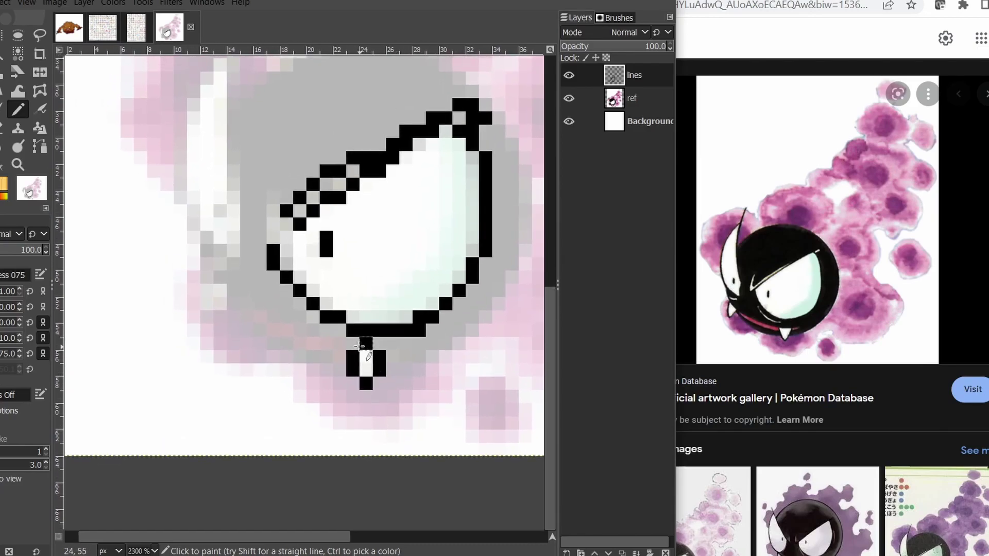
pyautogui.click(1, 183)
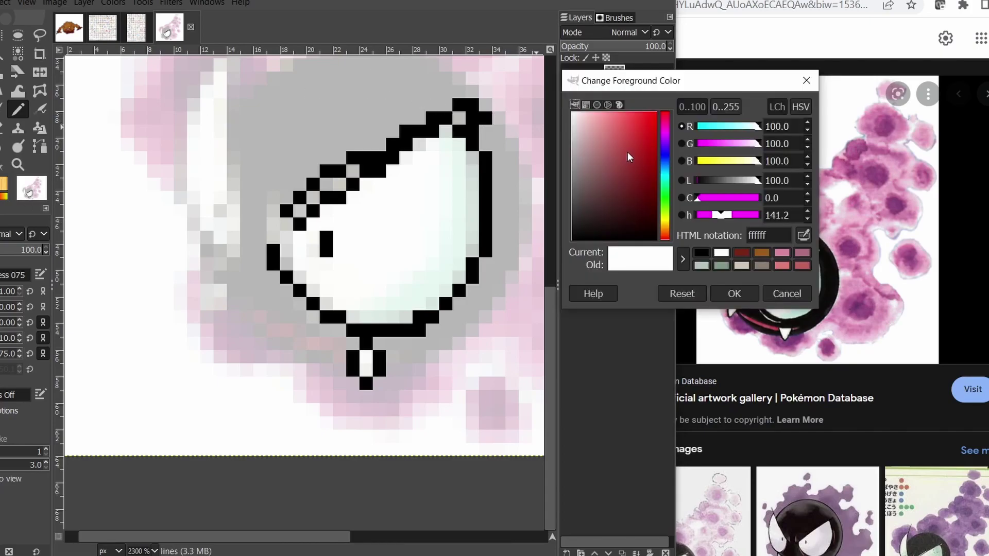
pyautogui.moveTo(627, 152); pyautogui.dragTo(703, 72)
pyautogui.click(667, 194)
pyautogui.click(745, 291)
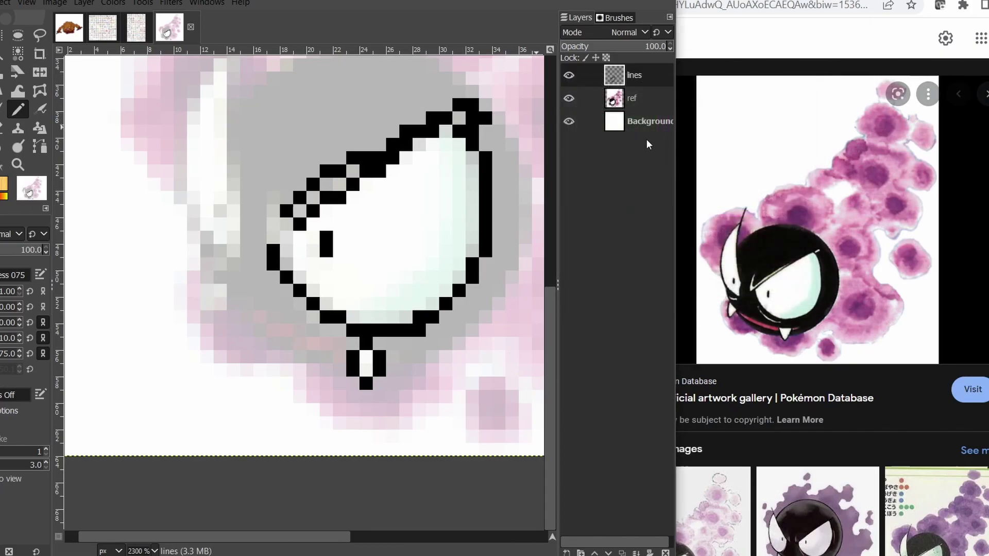
# Draw the stepped mouth line in green on both sides of the fang, following the reference.
pyautogui.moveTo(247, 330)
pyautogui.mouseDown()
pyautogui.moveTo(289, 354)
pyautogui.moveTo(340, 343)
pyautogui.moveTo(278, 328)
pyautogui.mouseUp()
pyautogui.hotkey('ctrl', 'z')
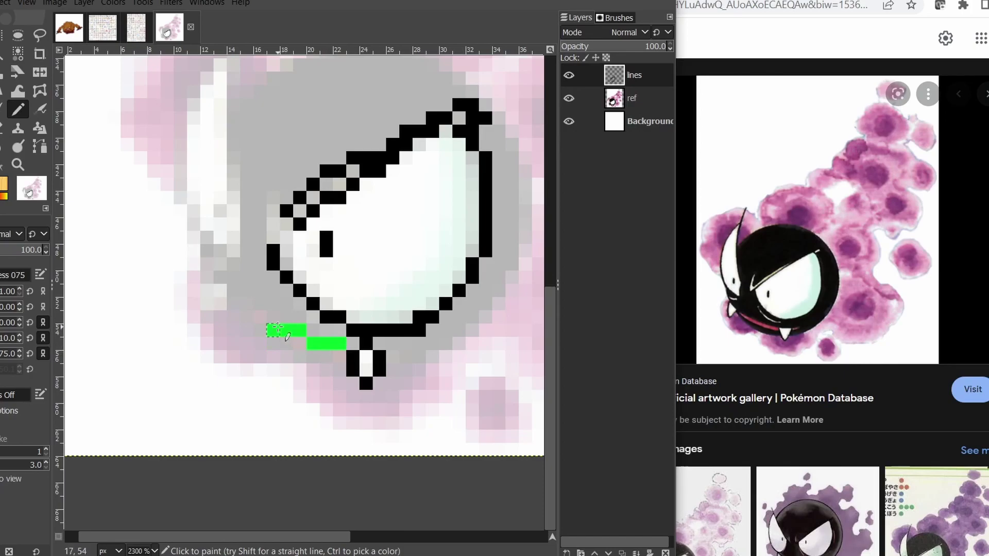
pyautogui.moveTo(387, 359); pyautogui.dragTo(379, 371)
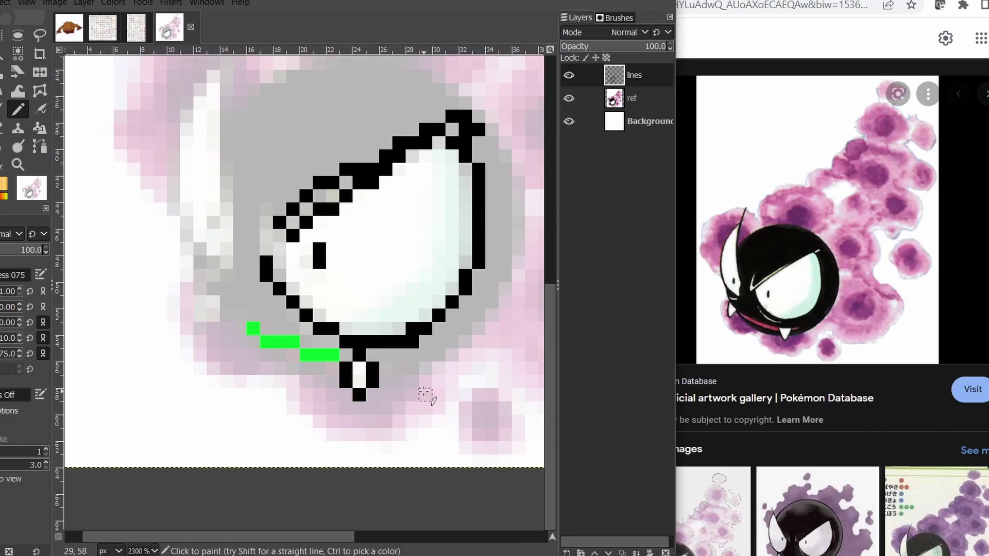
pyautogui.click(349, 356)
pyautogui.click(385, 355)
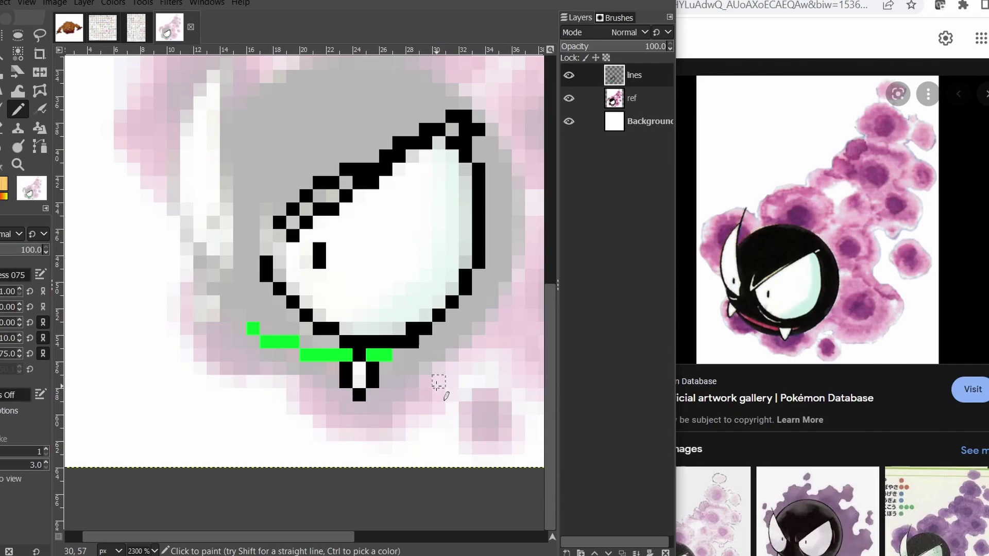
pyautogui.moveTo(395, 387); pyautogui.dragTo(412, 396)
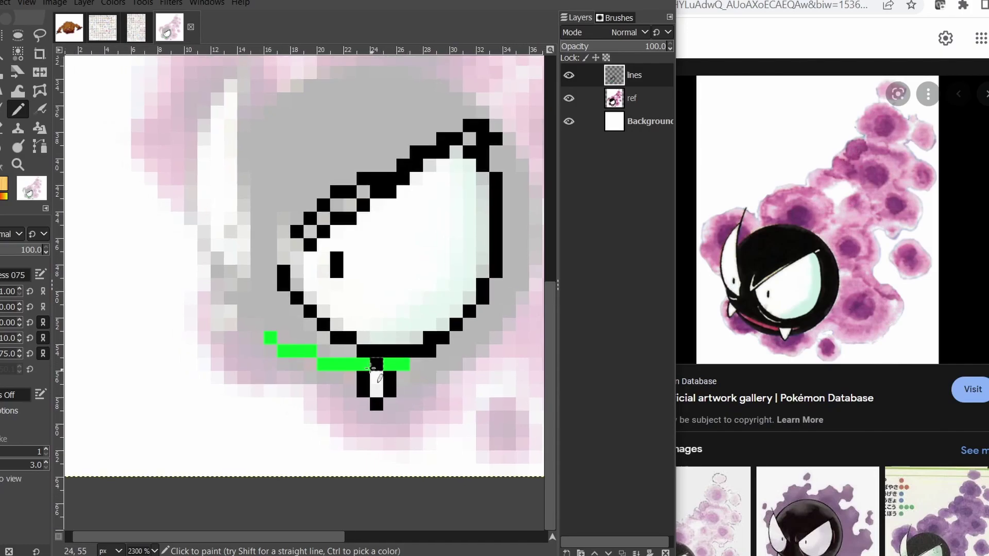
# Draw the narrow left eye in black with a one-pixel pupil, a tall pointed inner edge and a curved outer edge.
pyautogui.hscroll(1, 358, 395)
pyautogui.scroll(3, 233, 296)
pyautogui.moveTo(234, 272); pyautogui.dragTo(232, 351)
pyautogui.click(207, 297)
pyautogui.moveTo(222, 253); pyautogui.dragTo(220, 243)
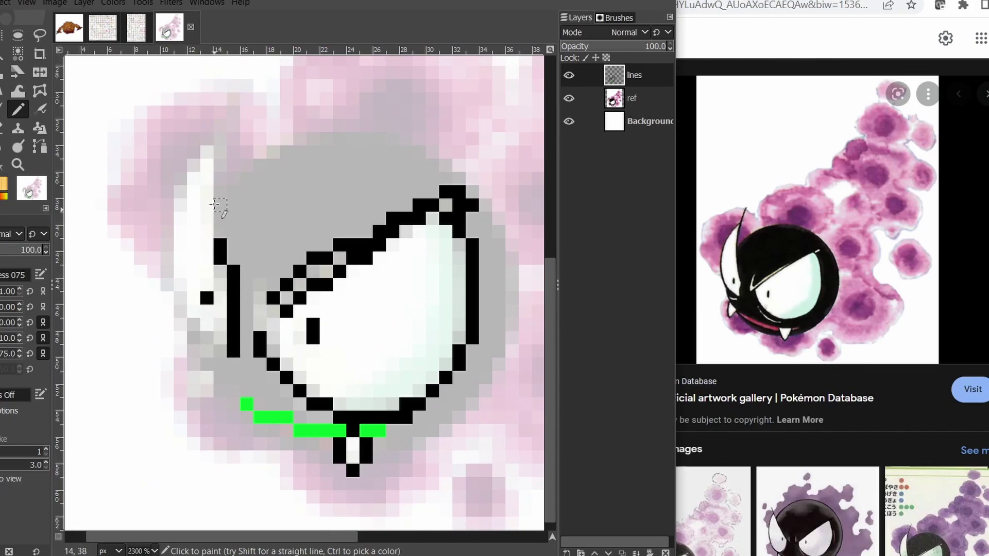
pyautogui.moveTo(233, 167); pyautogui.dragTo(237, 191)
pyautogui.keyDown('shift'); pyautogui.click(225, 177); pyautogui.keyUp('shift')
pyautogui.click(226, 163)
pyautogui.moveTo(238, 150); pyautogui.dragTo(237, 136)
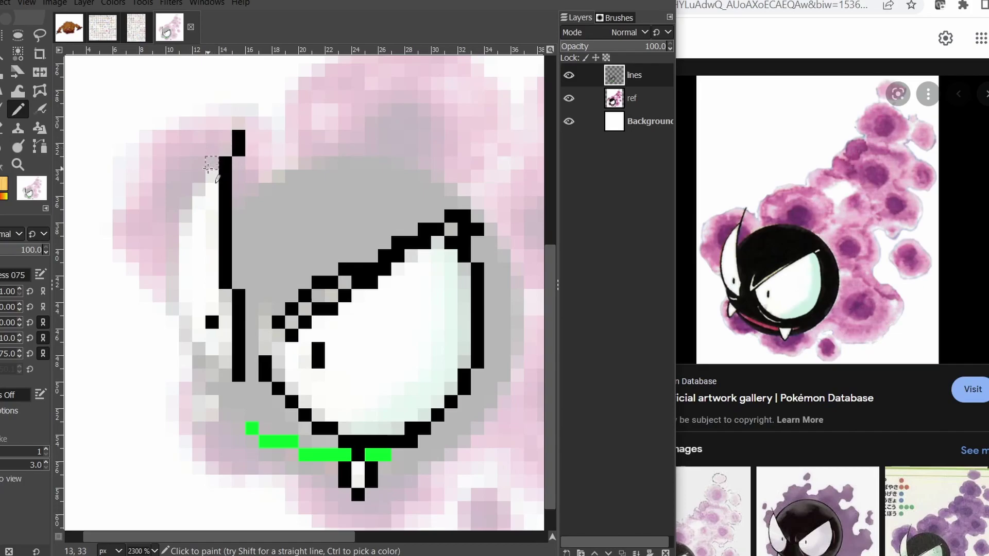
pyautogui.moveTo(205, 168)
pyautogui.mouseDown()
pyautogui.moveTo(188, 208)
pyautogui.moveTo(211, 362)
pyautogui.moveTo(230, 374)
pyautogui.mouseUp()
# Draw the black lines between the eyes and the round head outline over the top and down the right side.
pyautogui.scroll(-1, 237, 360)
pyautogui.hscroll(2, 237, 361)
pyautogui.moveTo(249, 337)
pyautogui.mouseDown()
pyautogui.moveTo(225, 308)
pyautogui.moveTo(250, 299)
pyautogui.mouseUp()
pyautogui.moveTo(456, 254); pyautogui.dragTo(425, 279)
pyautogui.moveTo(180, 232)
pyautogui.mouseDown()
pyautogui.moveTo(220, 194)
pyautogui.moveTo(261, 181)
pyautogui.moveTo(364, 194)
pyautogui.moveTo(404, 220)
pyautogui.moveTo(446, 271)
pyautogui.mouseUp()
pyautogui.moveTo(445, 313); pyautogui.dragTo(417, 308)
pyautogui.moveTo(418, 280)
pyautogui.mouseDown()
pyautogui.moveTo(431, 311)
pyautogui.moveTo(392, 427)
pyautogui.mouseUp()
pyautogui.moveTo(392, 437)
pyautogui.mouseDown()
pyautogui.moveTo(421, 347)
pyautogui.moveTo(368, 377)
pyautogui.mouseUp()
# Draw the head's lower black edge beneath the green mouth line on both sides of the fang.
pyautogui.hscroll(1, 380, 397)
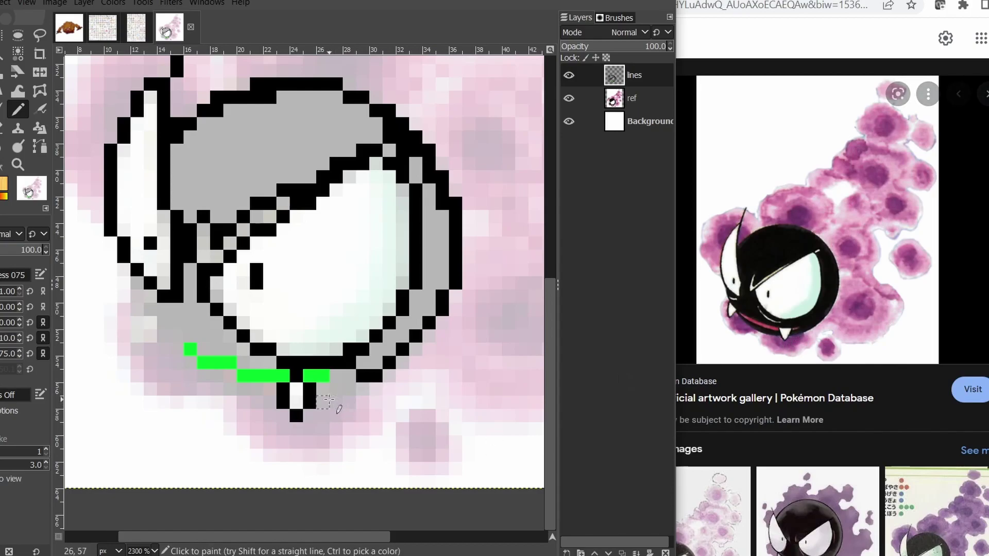
pyautogui.moveTo(328, 393); pyautogui.dragTo(345, 393)
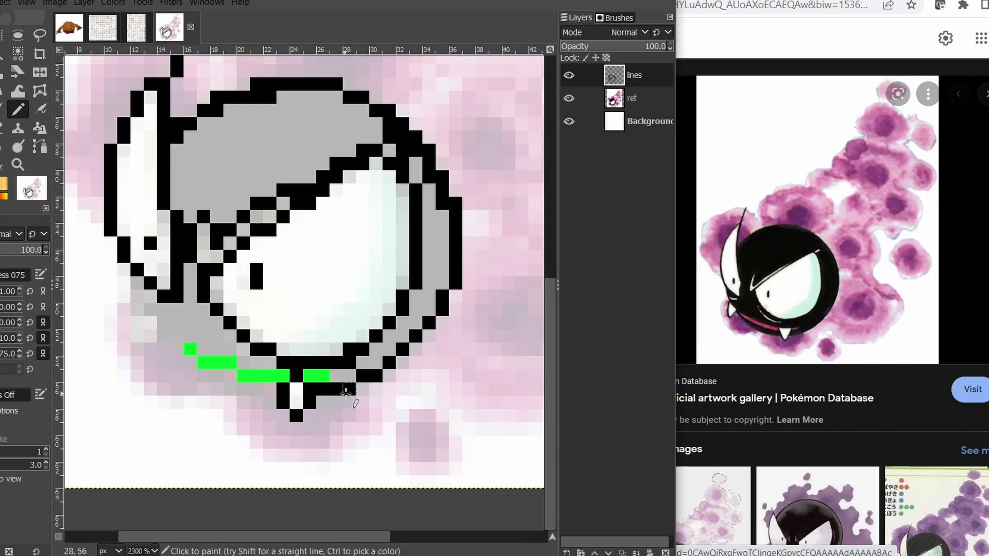
pyautogui.hscroll(-1, 360, 386)
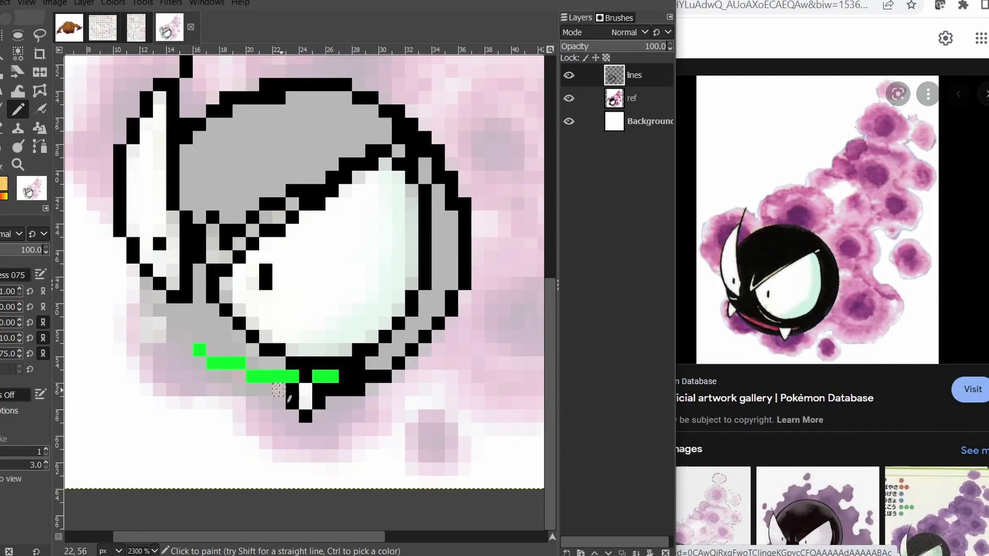
pyautogui.hscroll(-1, 288, 392)
pyautogui.moveTo(297, 393)
pyautogui.mouseDown()
pyautogui.moveTo(265, 393)
pyautogui.moveTo(213, 367)
pyautogui.mouseUp()
pyautogui.hscroll(-1, 198, 343)
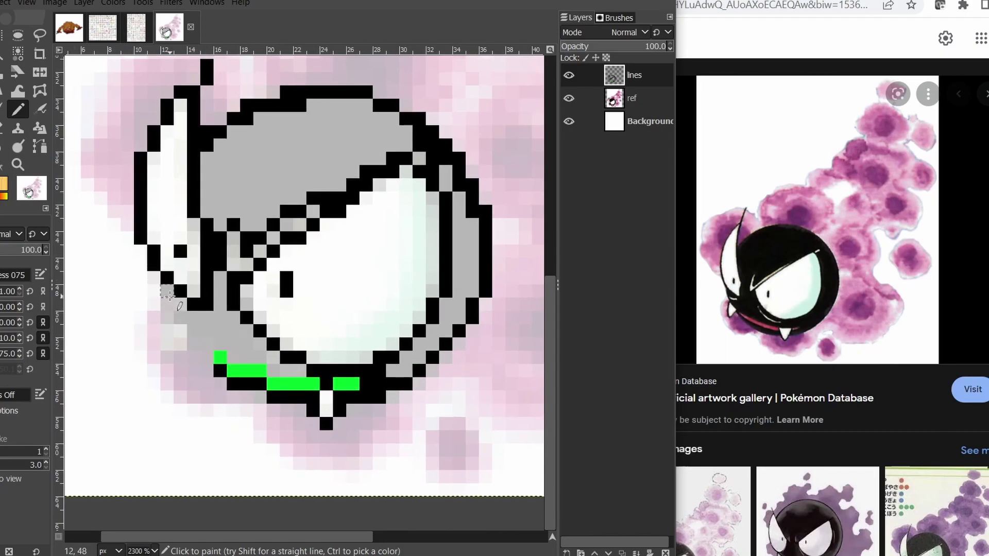
# Draw the small second fang and the face edge below the left eye in black.
pyautogui.moveTo(168, 292)
pyautogui.mouseDown()
pyautogui.moveTo(193, 331)
pyautogui.moveTo(195, 344)
pyautogui.moveTo(166, 319)
pyautogui.moveTo(180, 358)
pyautogui.mouseUp()
pyautogui.click(166, 319)
pyautogui.click(195, 358)
pyautogui.hotkey('ctrl', 'z')
pyautogui.click(207, 358)
pyautogui.moveTo(339, 429); pyautogui.dragTo(338, 424)
# Hide the ref layer to show the line art alone.
pyautogui.click(569, 98)
pyautogui.scroll(-1, 371, 314)
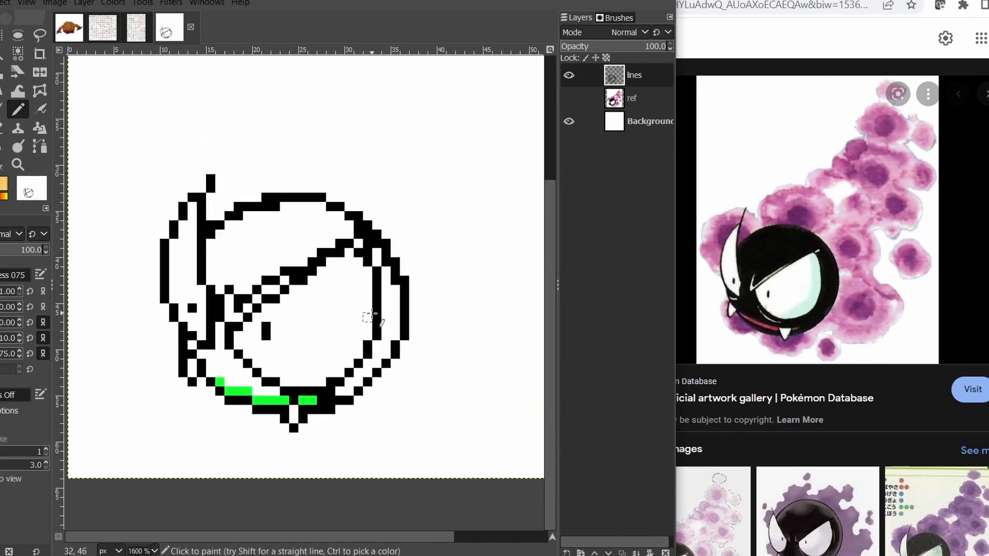
# Fill the enclosed forehead, the band around the right side and the lower face with solid black.
pyautogui.scroll(1, 347, 357)
pyautogui.hotkey('shift', 'b')
pyautogui.click(178, 324)
pyautogui.click(248, 165)
pyautogui.click(420, 275)
pyautogui.scroll(-1, 407, 278)
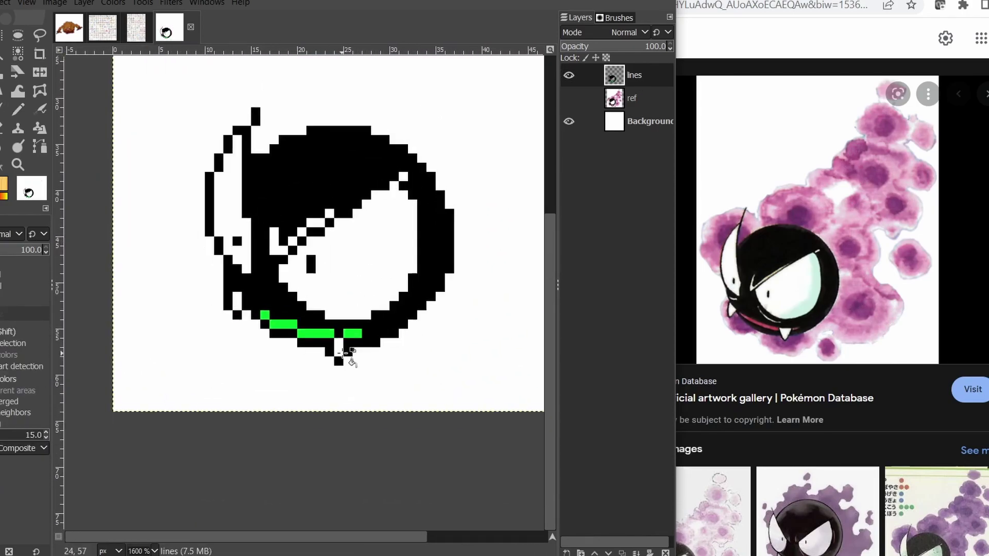
pyautogui.scroll(1, 369, 361)
pyautogui.press('n')
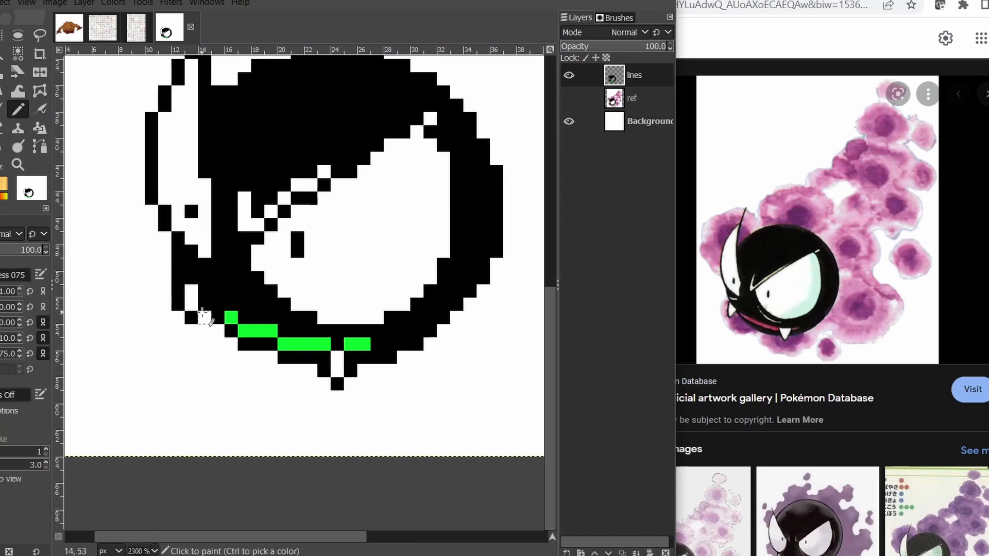
pyautogui.hotkey('shift', 'e')
pyautogui.click(178, 304)
pyautogui.click(568, 98)
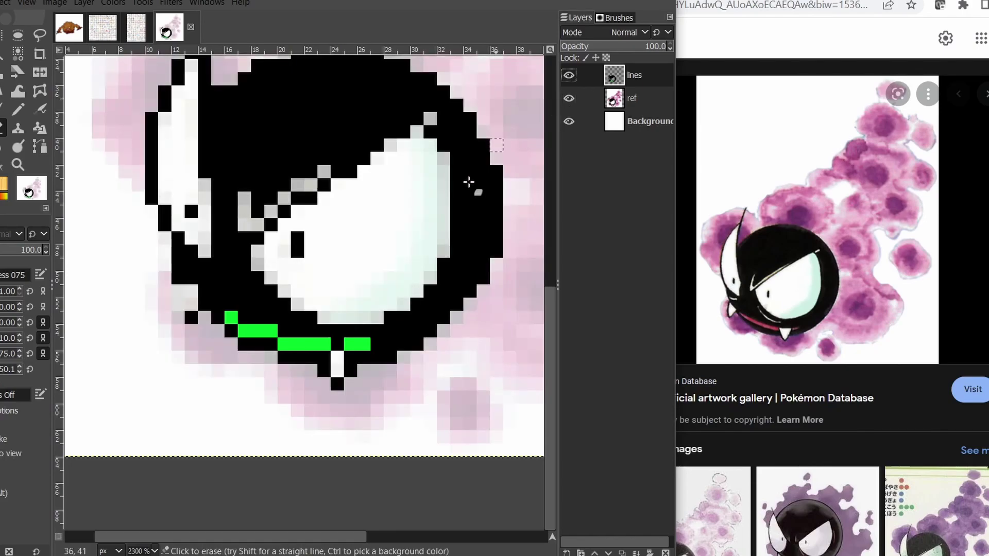
pyautogui.click(190, 317)
pyautogui.press('n')
pyautogui.click(178, 304)
pyautogui.click(190, 304)
pyautogui.click(179, 291)
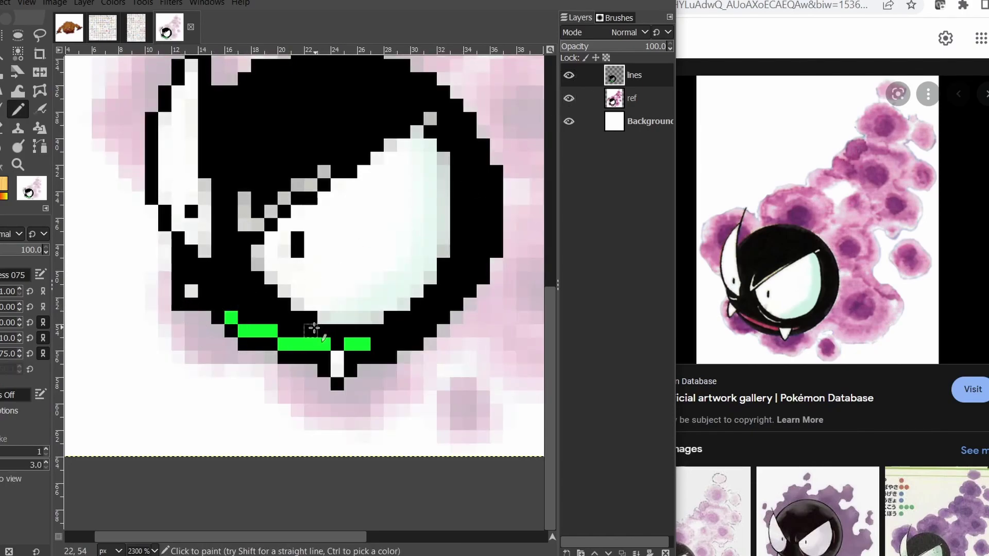
pyautogui.moveTo(405, 347); pyautogui.dragTo(391, 336)
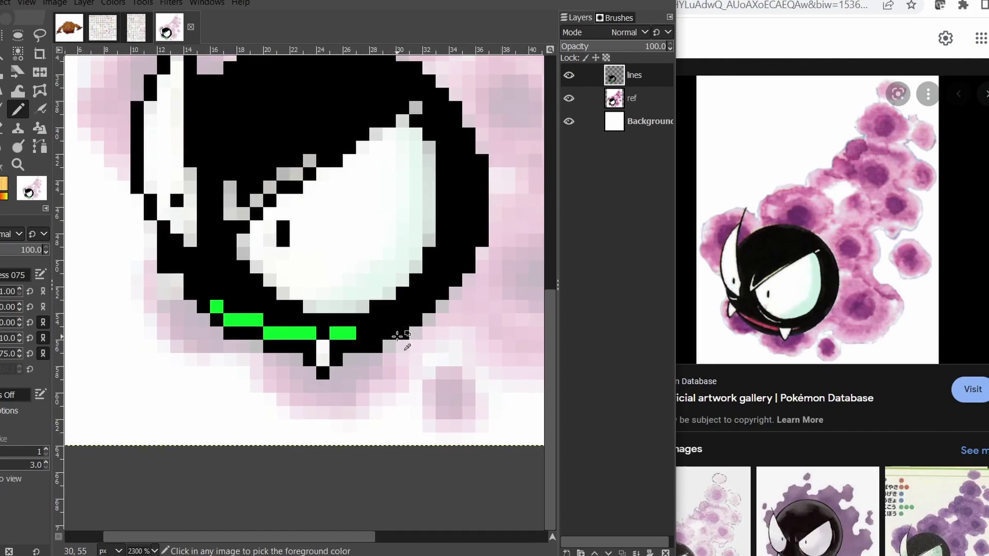
pyautogui.hotkey('ctrl', 'z')
pyautogui.hotkey('ctrl', 'z')
pyautogui.hotkey('ctrl', 'z')
pyautogui.hotkey('ctrl', 'z')
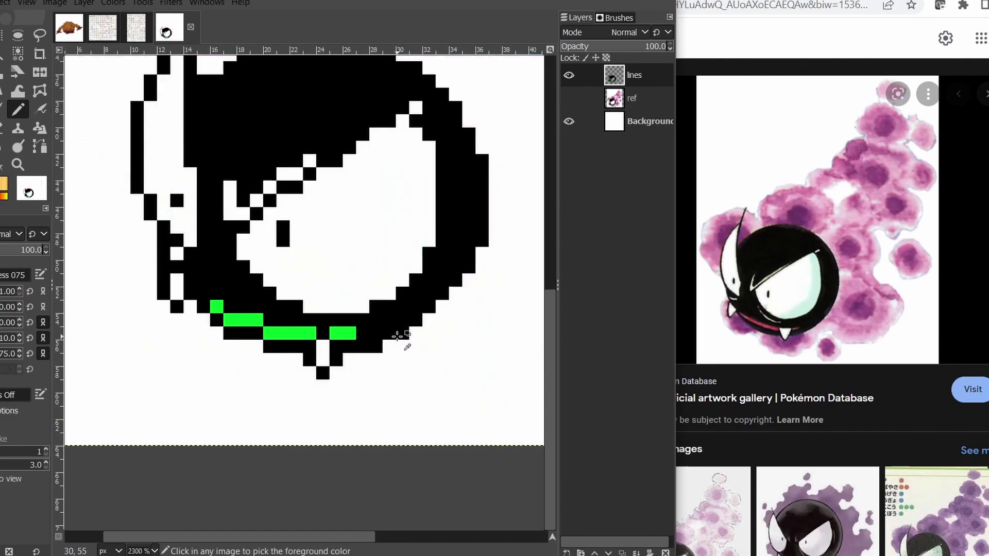
# Extend the head's lower black edge from the small fang along the underside of the green mouth line.
pyautogui.scroll(2, 396, 333)
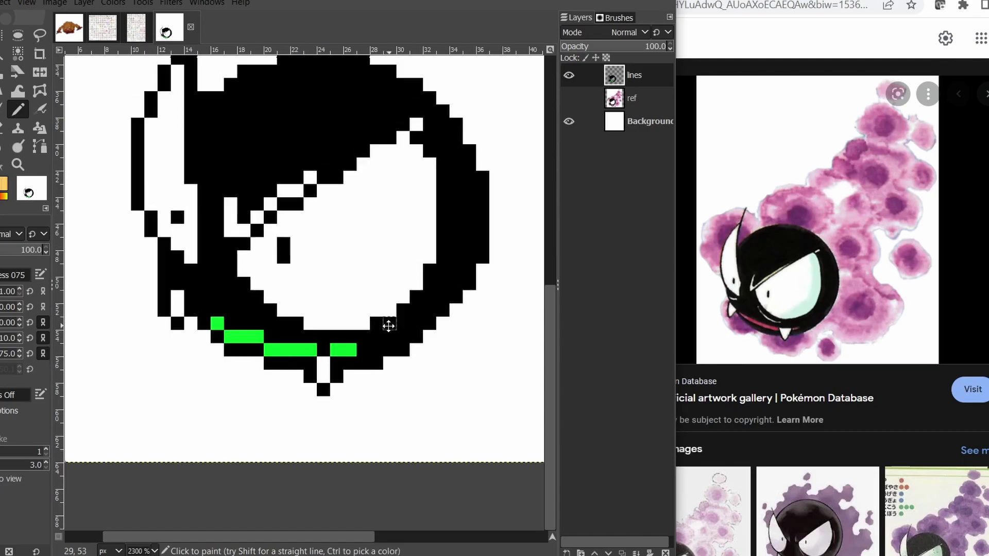
pyautogui.click(202, 331)
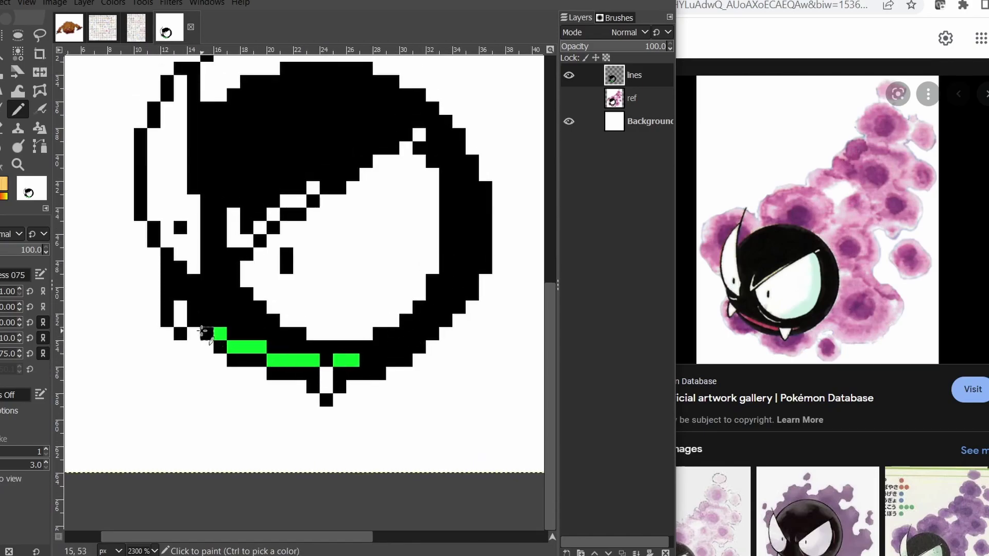
pyautogui.moveTo(198, 331)
pyautogui.mouseDown()
pyautogui.moveTo(222, 359)
pyautogui.moveTo(260, 372)
pyautogui.mouseUp()
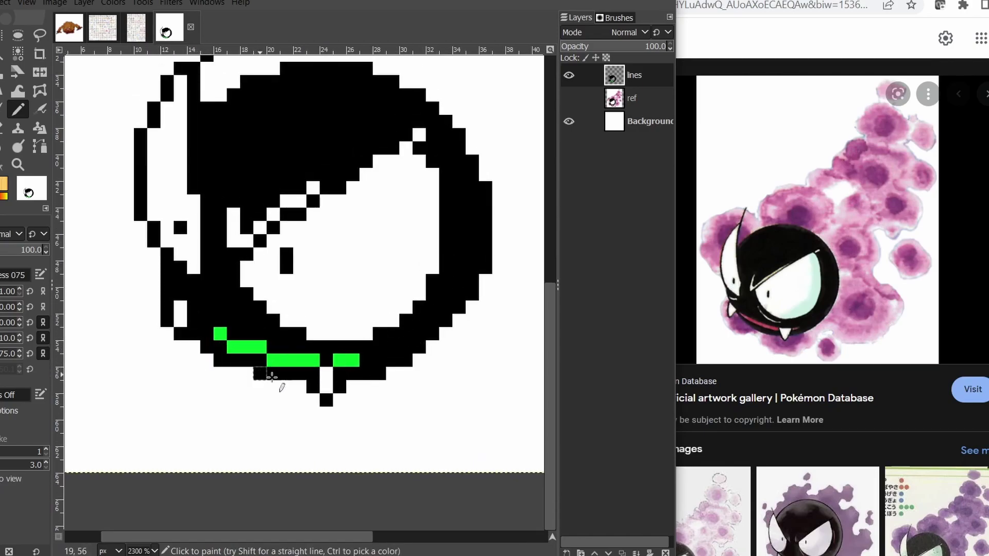
pyautogui.moveTo(419, 361); pyautogui.dragTo(404, 370)
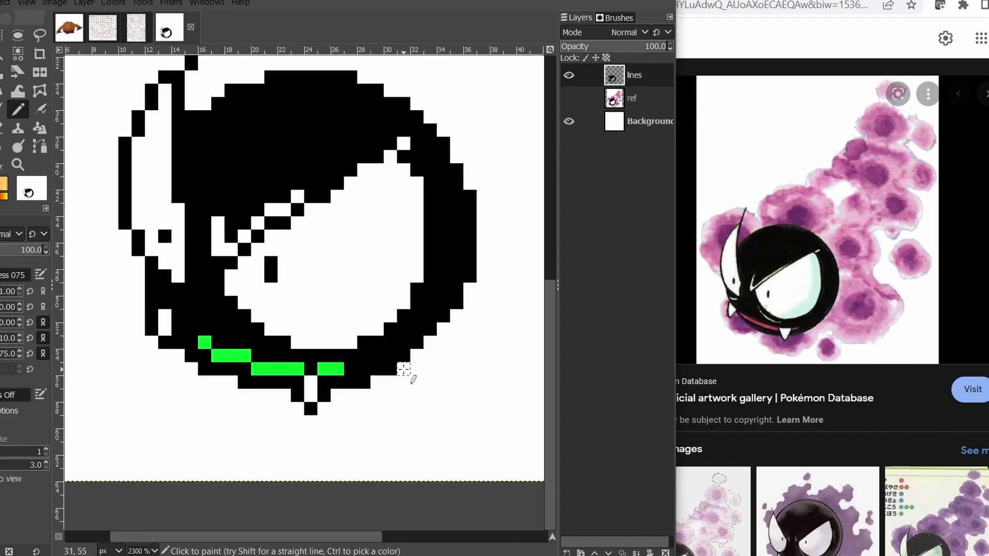
pyautogui.moveTo(324, 359); pyautogui.dragTo(326, 358)
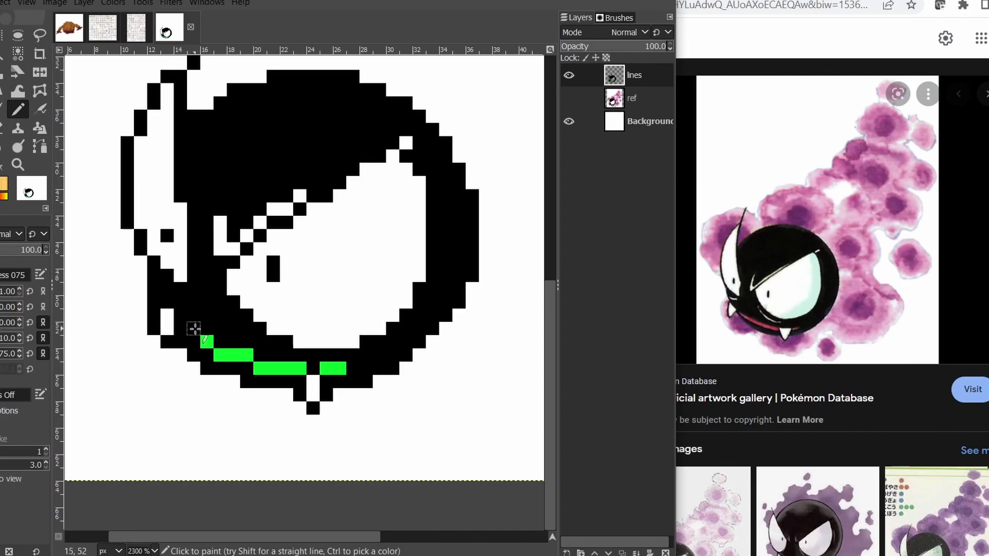
# Try to extend the green mouth line diagonally up to the small fang.
pyautogui.click(176, 316)
pyautogui.click(194, 340)
pyautogui.click(183, 326)
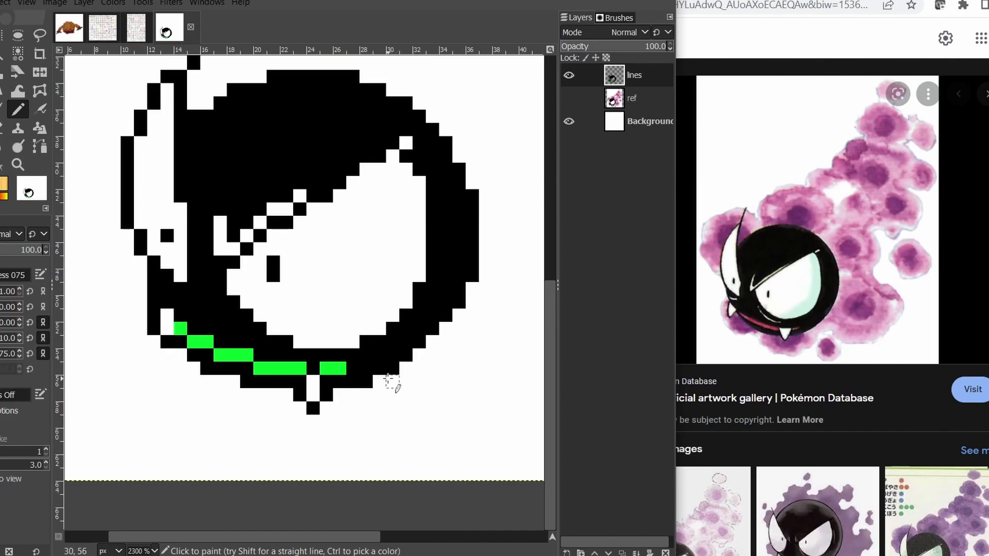
pyautogui.click(180, 316)
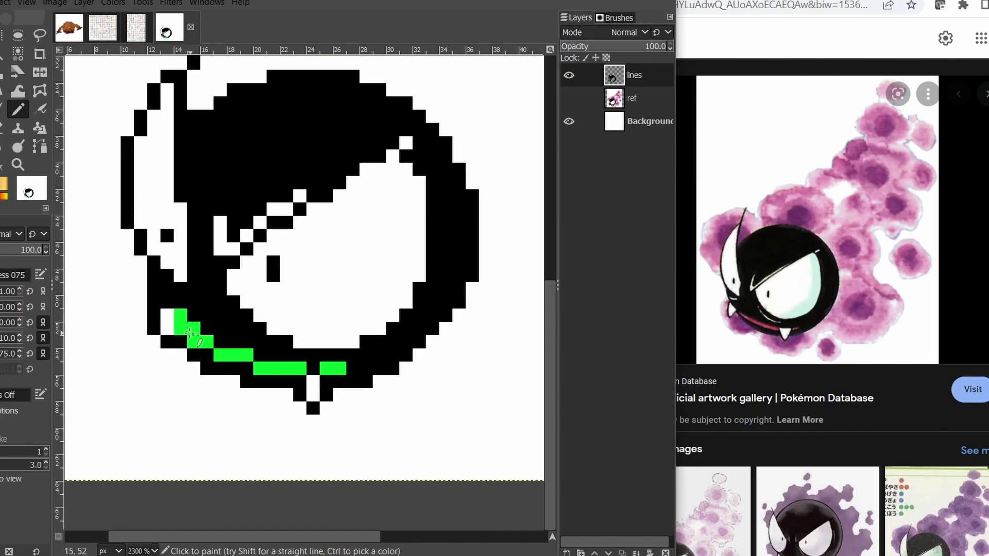
pyautogui.hotkey('ctrl', 'z')
pyautogui.moveTo(365, 397); pyautogui.dragTo(347, 404)
pyautogui.hotkey('shift', 'e')
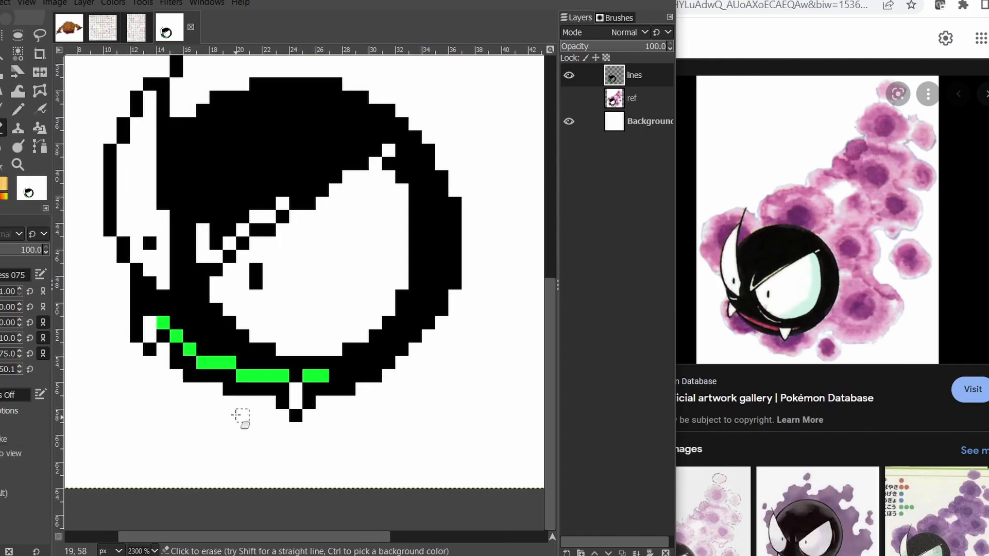
pyautogui.hscroll(1, 235, 419)
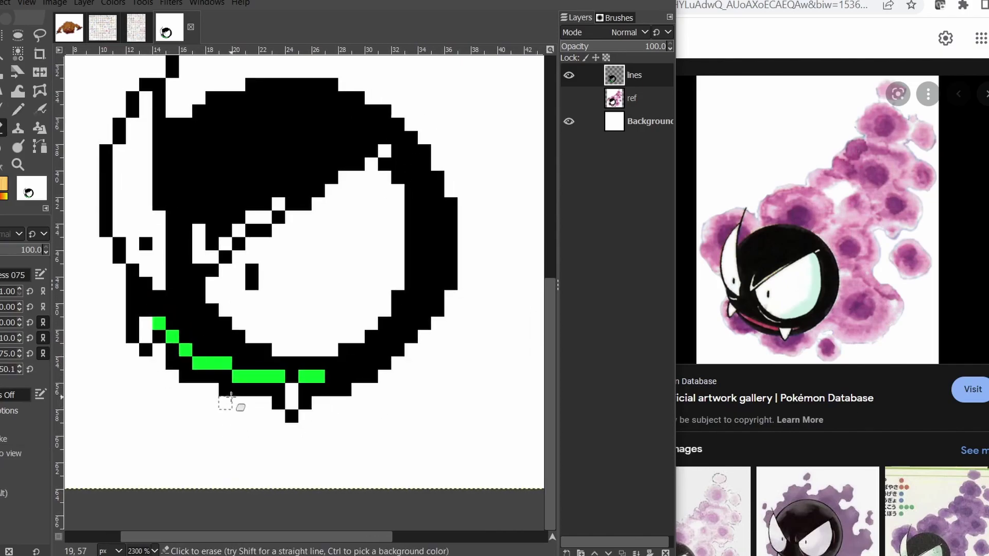
pyautogui.moveTo(225, 387); pyautogui.dragTo(225, 391)
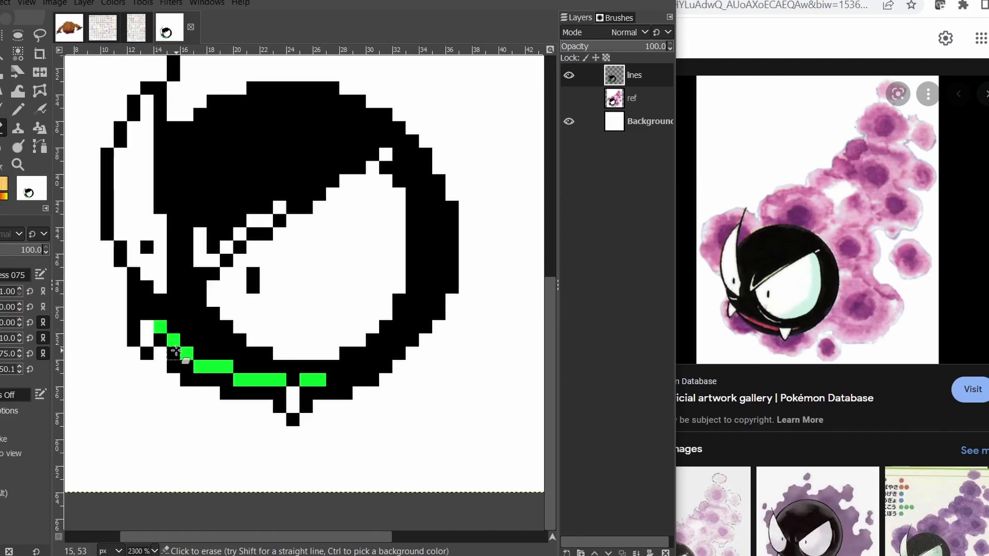
pyautogui.scroll(-3, 299, 370)
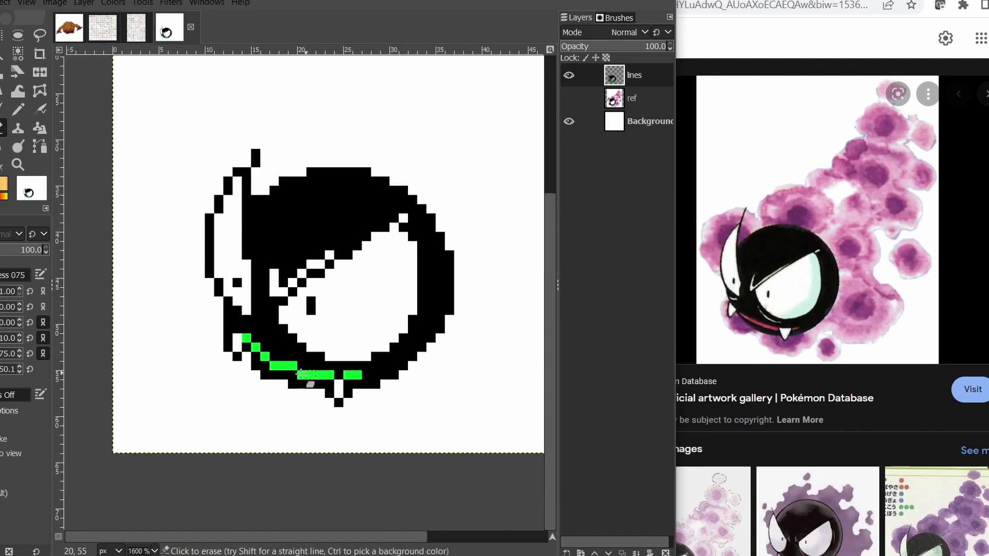
pyautogui.scroll(3, 258, 370)
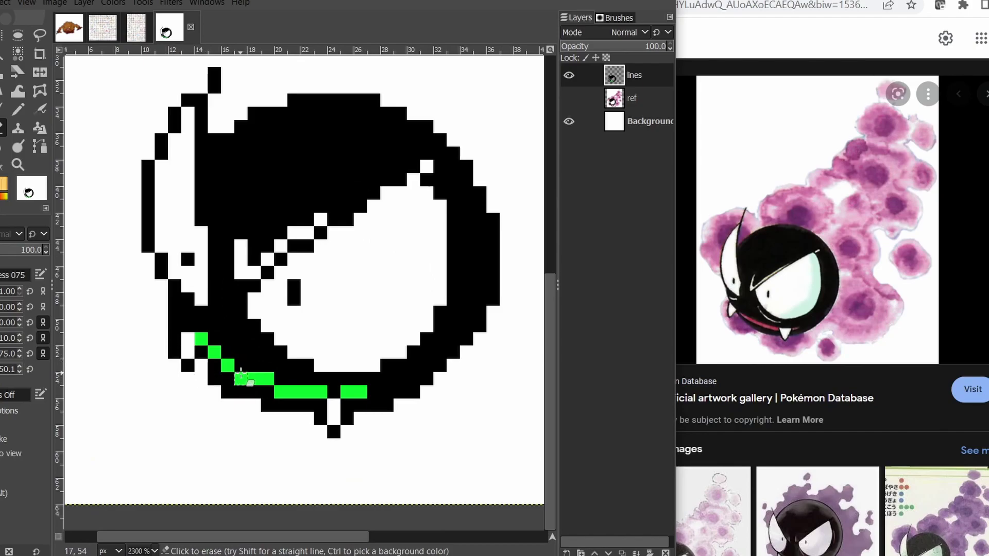
pyautogui.moveTo(246, 375); pyautogui.dragTo(243, 380)
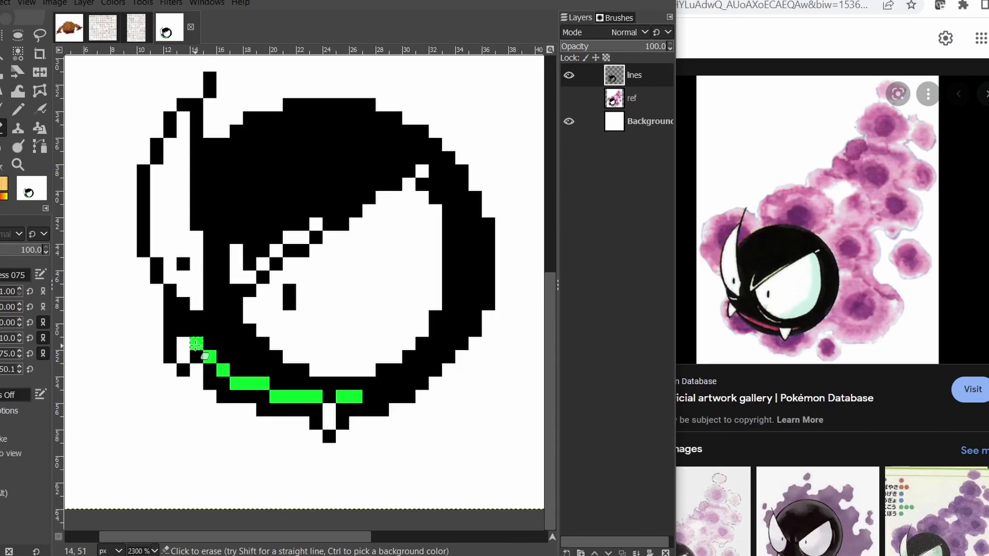
# Paint the green mouth extension and the inside of the small fang black.
pyautogui.click(197, 344)
pyautogui.press('n')
pyautogui.moveTo(197, 344); pyautogui.dragTo(209, 357)
pyautogui.hotkey('ctrl', 'z')
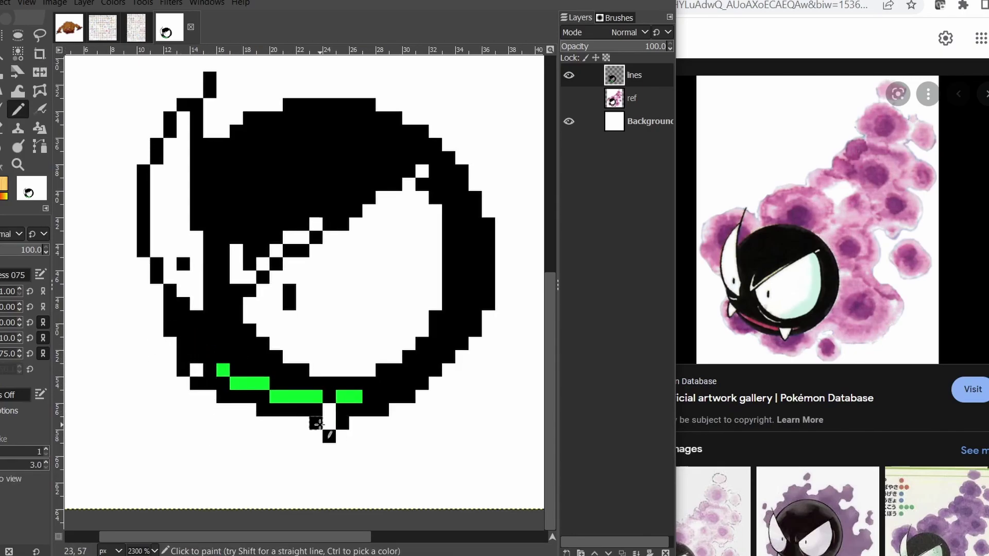
# Show the ref layer and erase the small fang's old outline outside the head edge.
pyautogui.click(573, 98)
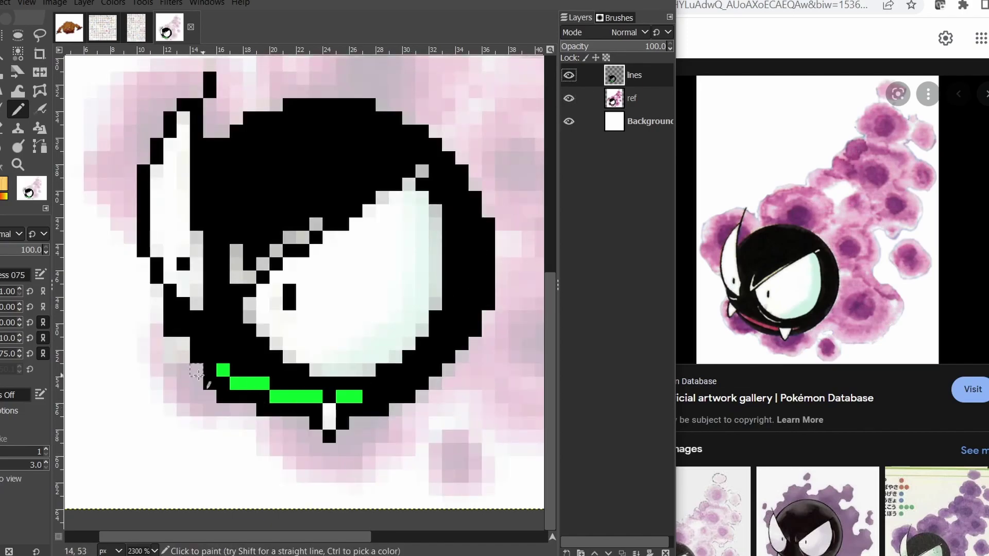
pyautogui.hotkey('shift', 'e')
pyautogui.moveTo(199, 357)
pyautogui.mouseDown()
pyautogui.moveTo(219, 402)
pyautogui.moveTo(276, 417)
pyautogui.moveTo(319, 452)
pyautogui.moveTo(301, 460)
pyautogui.mouseUp()
pyautogui.press('n')
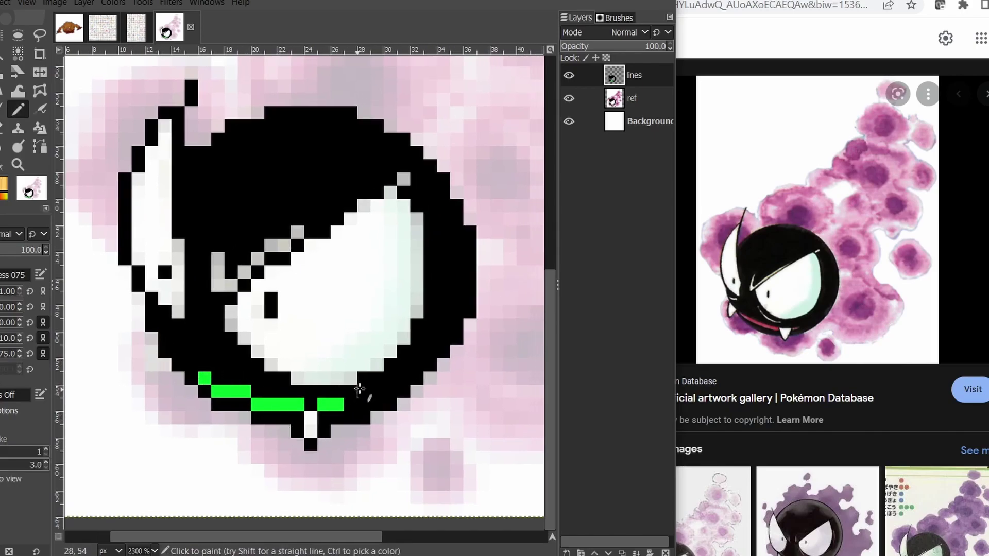
# Redraw the small fang's outline in black just beyond the left end of the green mouth line.
pyautogui.scroll(-2, 355, 388)
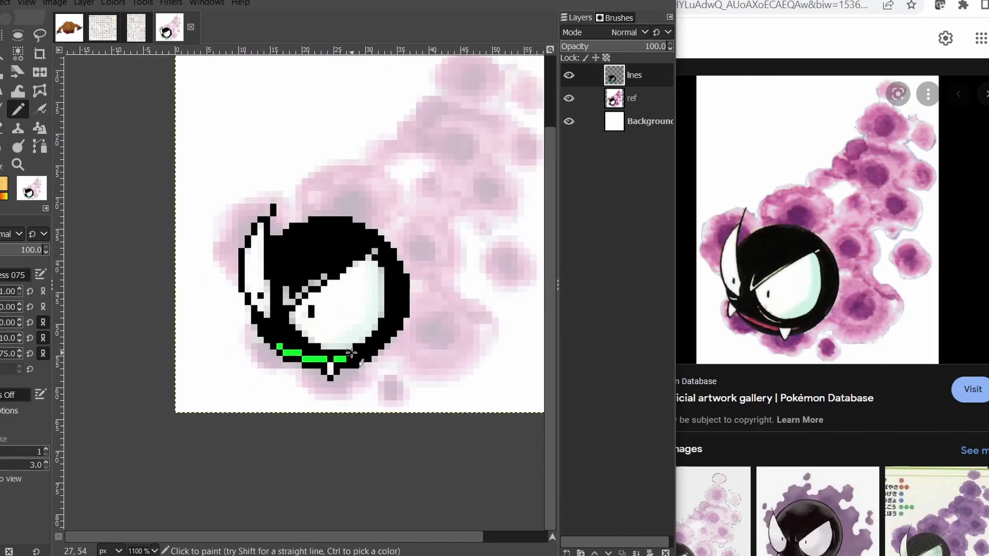
pyautogui.scroll(1, 381, 346)
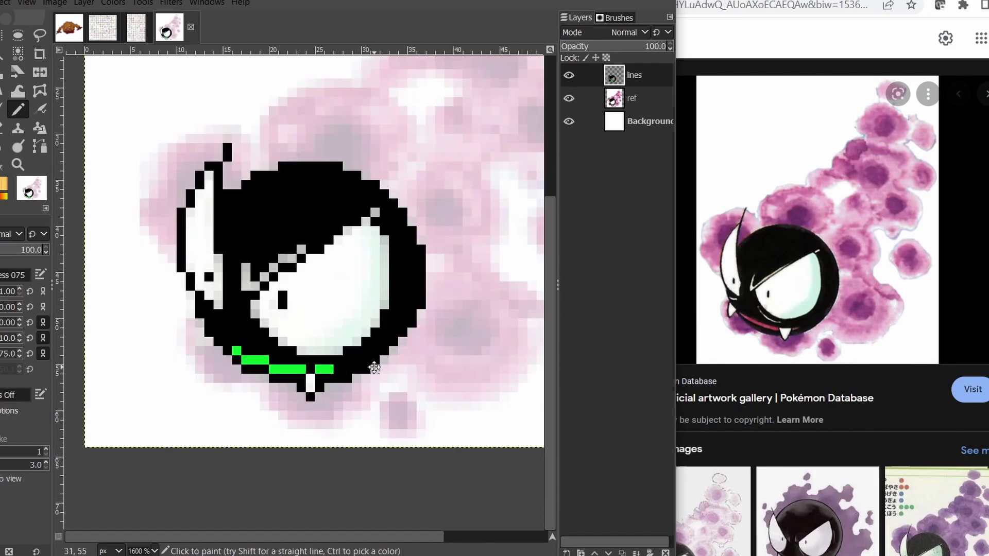
pyautogui.moveTo(370, 372); pyautogui.dragTo(372, 366)
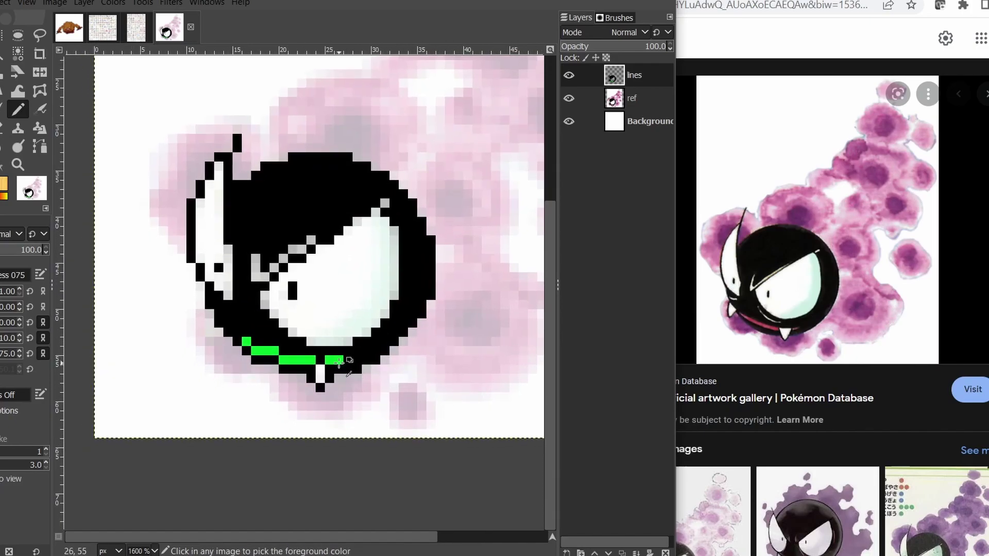
pyautogui.scroll(1, 327, 377)
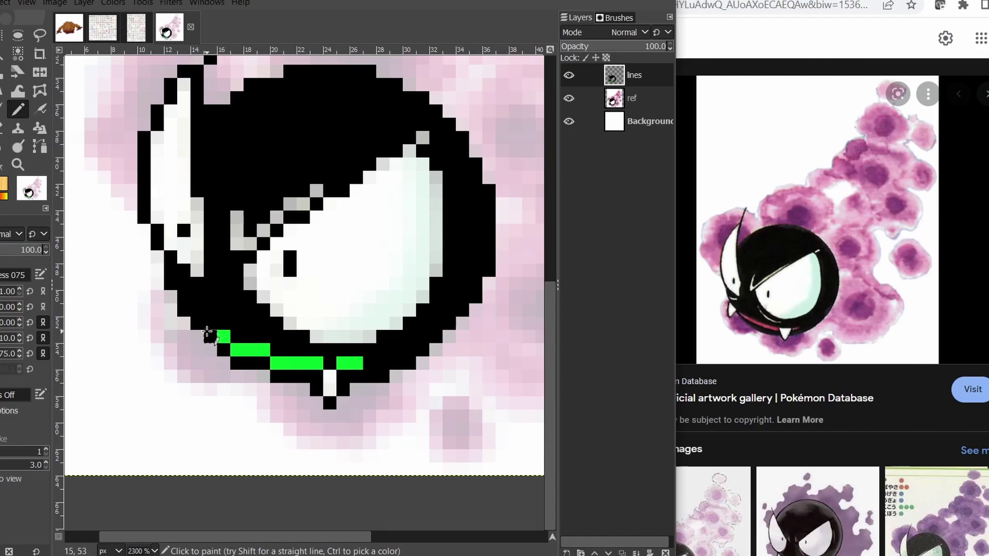
pyautogui.click(184, 336)
pyautogui.click(197, 351)
# Color the insides of the small fang and the large fang in the green of the mouth line.
pyautogui.scroll(-2, 282, 382)
pyautogui.scroll(2, 283, 382)
pyautogui.click(207, 323)
pyautogui.moveTo(339, 363); pyautogui.dragTo(338, 375)
pyautogui.scroll(-2, 386, 372)
pyautogui.scroll(2, 389, 372)
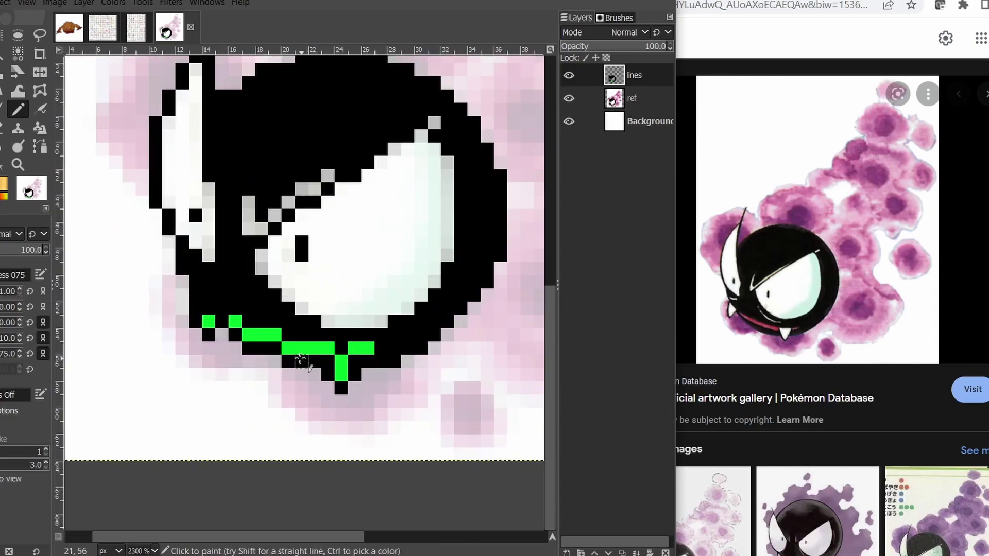
pyautogui.click(208, 309)
pyautogui.scroll(-2, 364, 370)
pyautogui.scroll(2, 365, 370)
pyautogui.scroll(-2, 328, 360)
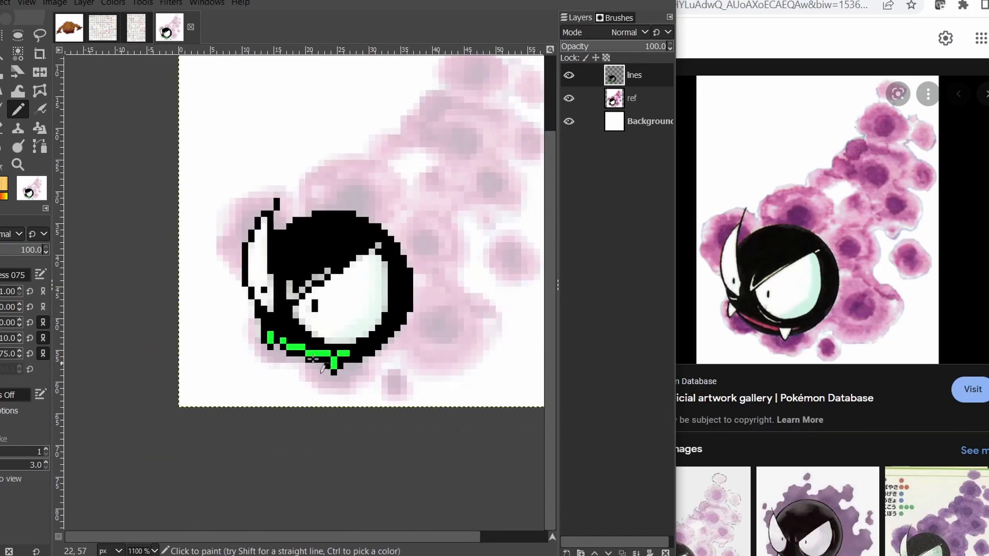
pyautogui.scroll(2, 345, 370)
pyautogui.scroll(1, 343, 394)
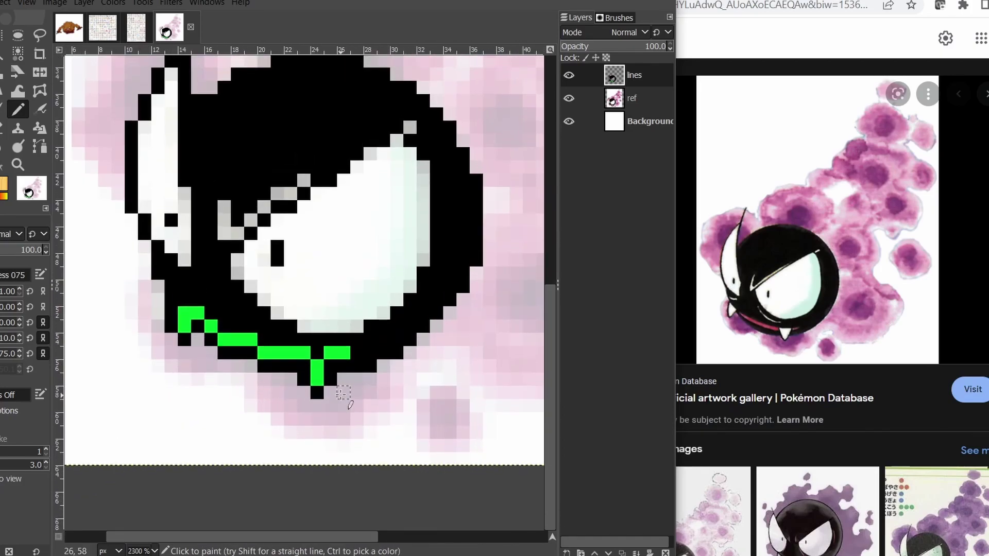
# Examine the face line art against the whole reference, including the surrounding gas clouds.
pyautogui.scroll(2, 381, 423)
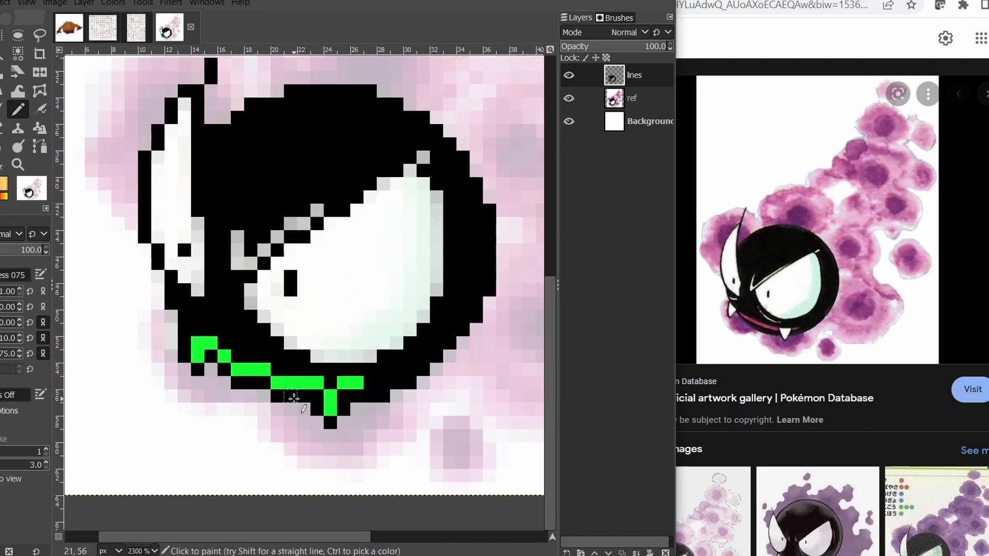
pyautogui.moveTo(285, 413); pyautogui.dragTo(284, 413)
pyautogui.moveTo(328, 363); pyautogui.dragTo(319, 385)
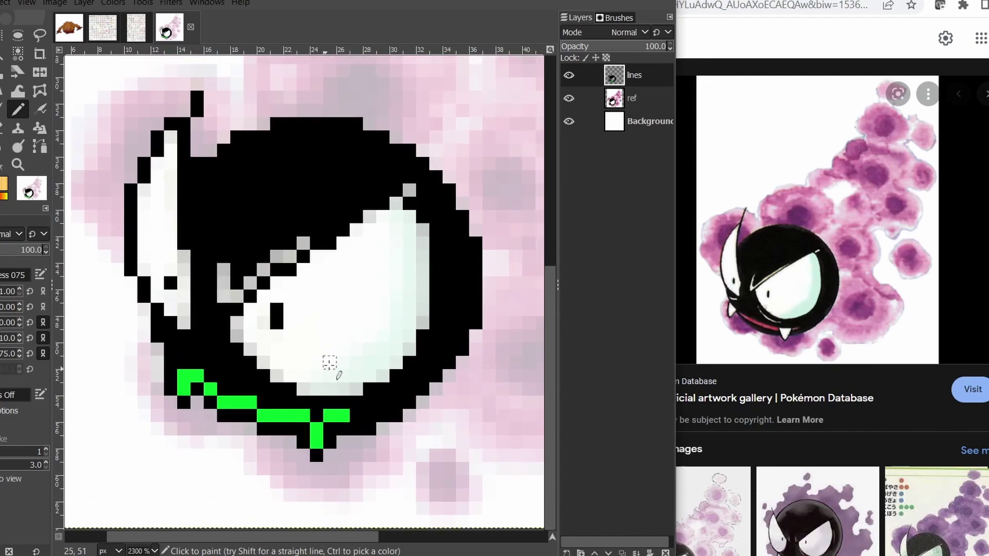
pyautogui.scroll(1, 347, 329)
pyautogui.scroll(-3, 369, 332)
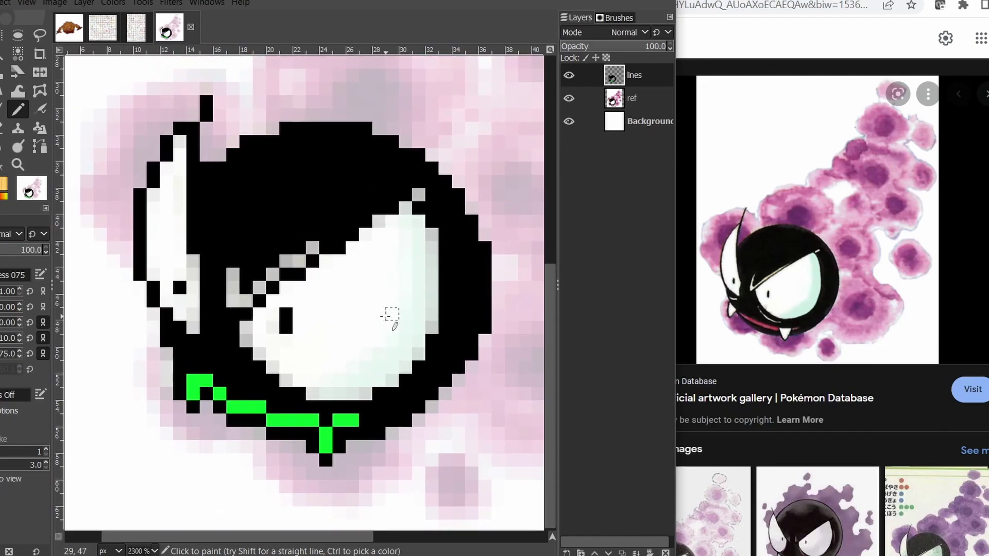
pyautogui.hscroll(4, 370, 325)
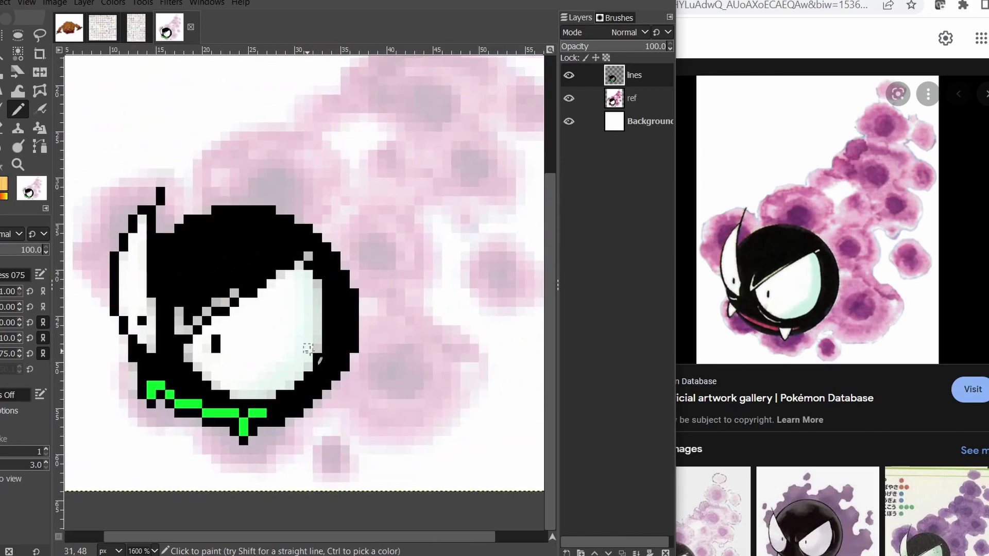
pyautogui.scroll(1, 371, 330)
pyautogui.scroll(-1, 377, 311)
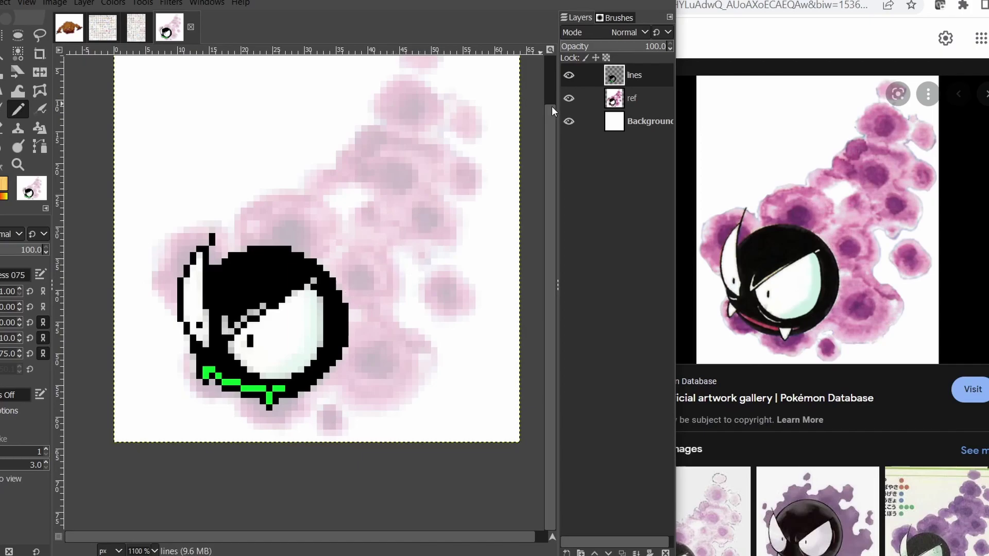
# Hide the ref layer to view the filled head and green mouth by themselves.
pyautogui.click(569, 98)
pyautogui.hscroll(-1, 394, 301)
pyautogui.scroll(-1, 394, 301)
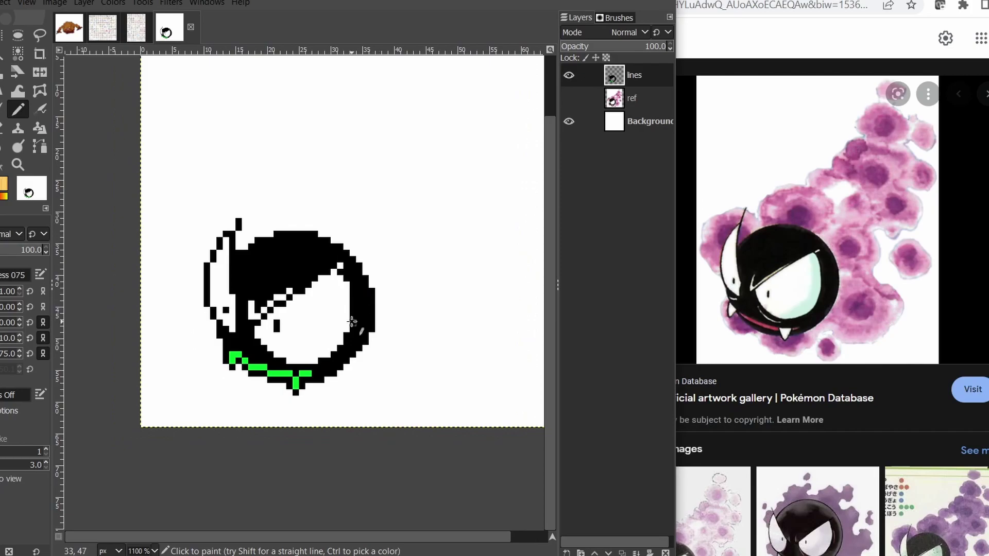
# Extend the left eye's pupil upward by one black pixel and review the whole face.
pyautogui.scroll(1, 221, 294)
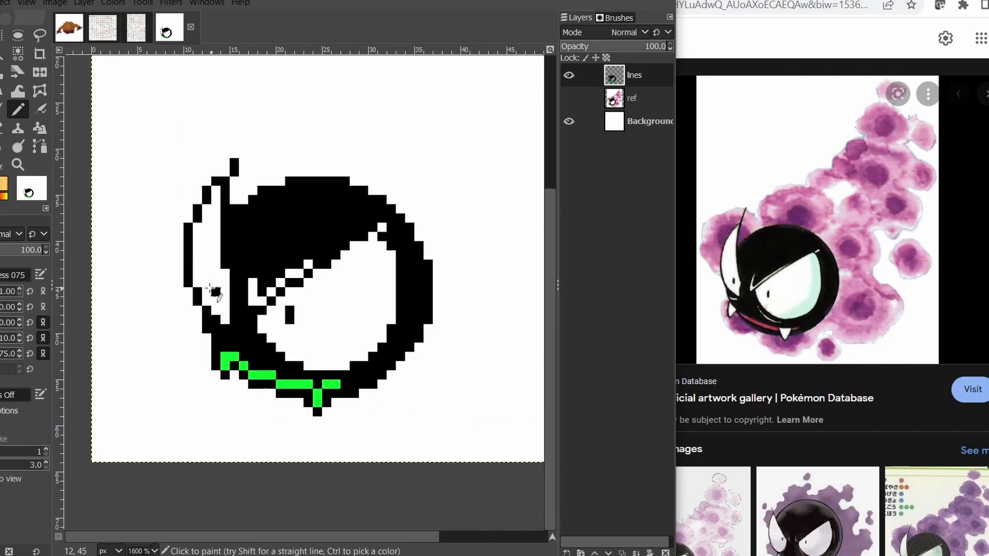
pyautogui.click(215, 282)
pyautogui.scroll(-1, 360, 330)
pyautogui.scroll(1, 330, 325)
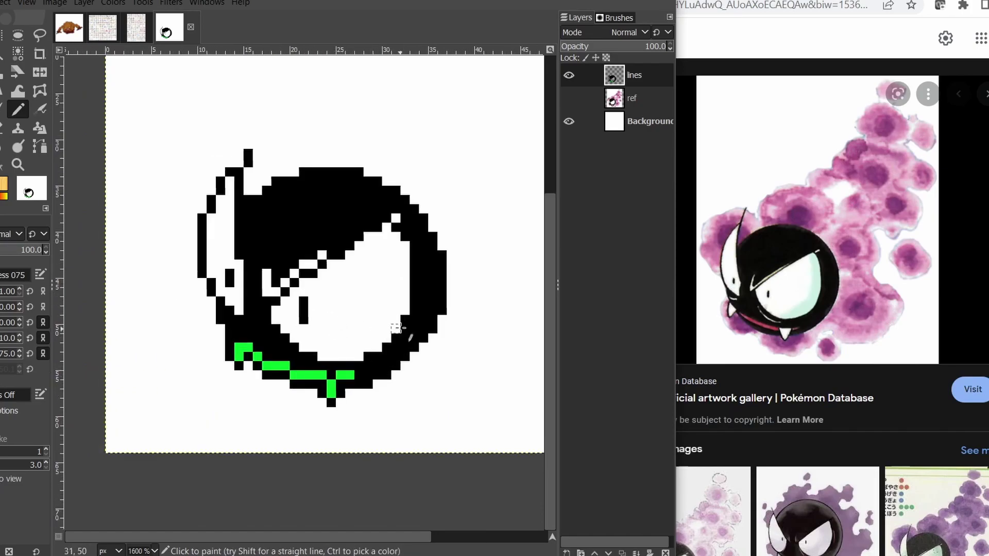
pyautogui.scroll(-1, 396, 328)
pyautogui.scroll(1, 419, 341)
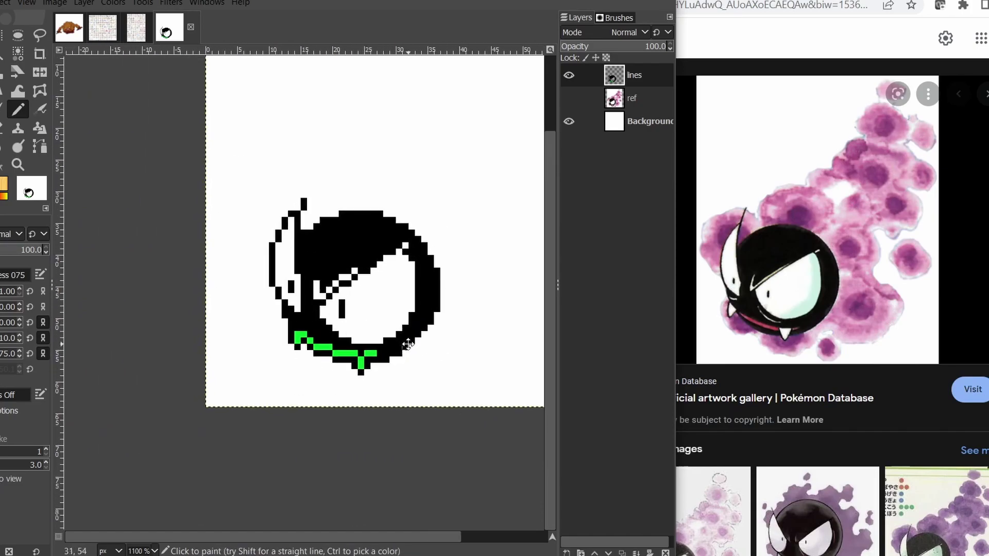
# Erase all green pixels from the mouth line and both fangs on the lines layer.
pyautogui.hotkey('shift', 'e')
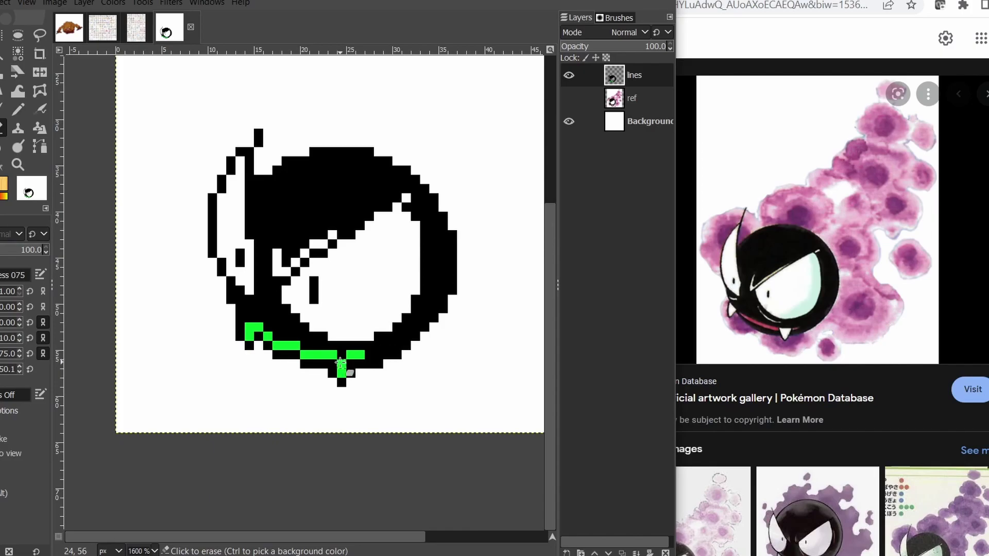
pyautogui.click(342, 370)
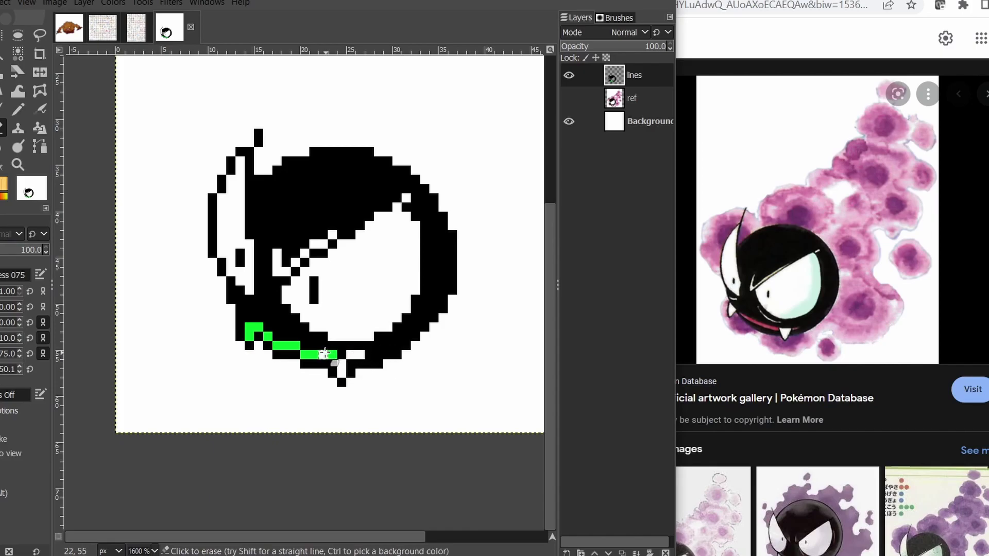
pyautogui.moveTo(313, 356); pyautogui.dragTo(250, 329)
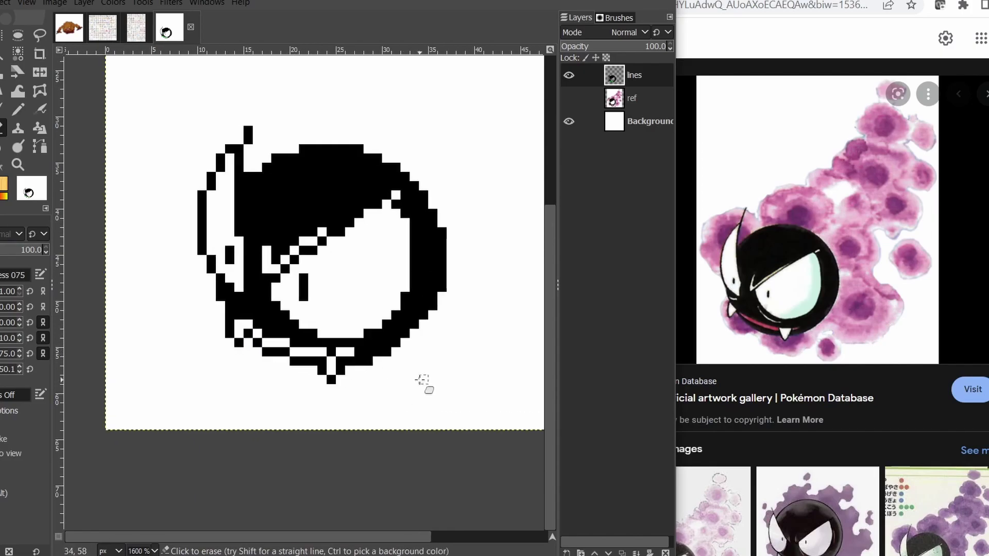
pyautogui.scroll(1, 358, 367)
# Show the ref layer again behind the face line art.
pyautogui.press('n')
pyautogui.scroll(-1, 420, 355)
pyautogui.moveTo(420, 356); pyautogui.dragTo(419, 371)
pyautogui.click(568, 99)
pyautogui.moveTo(444, 327); pyautogui.dragTo(380, 347)
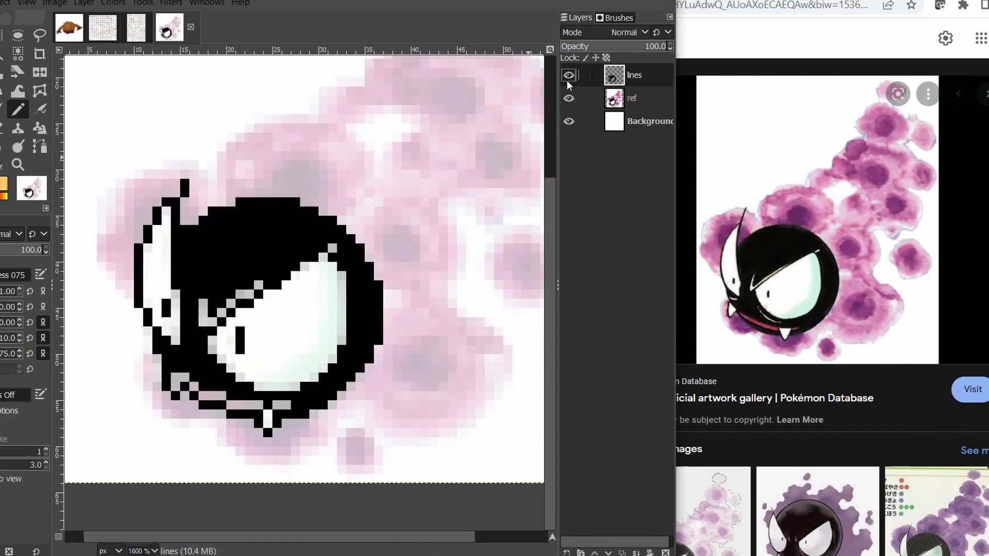
pyautogui.scroll(1, 389, 298)
pyautogui.moveTo(390, 298); pyautogui.dragTo(410, 291)
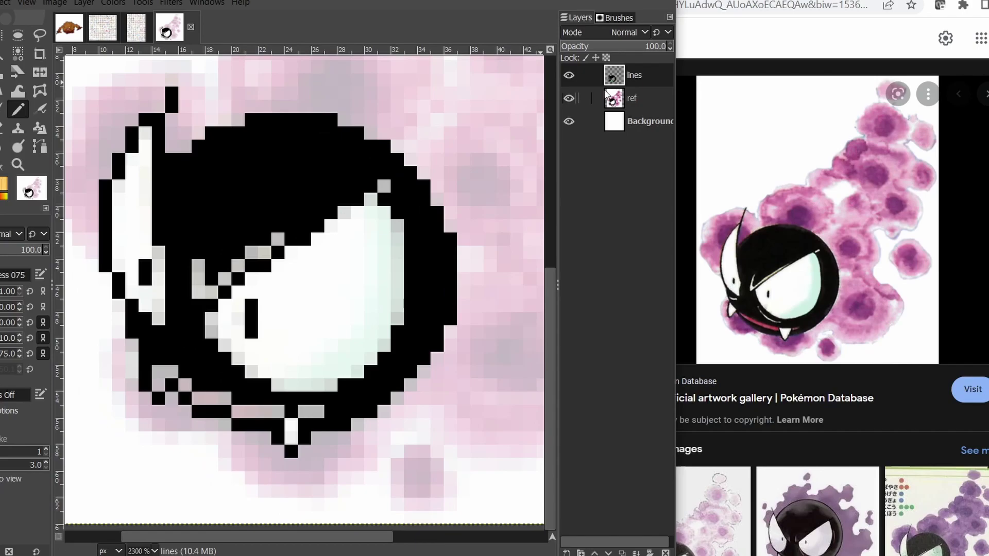
# Duplicate the lines layer and hide the original lines layer.
pyautogui.rightClick(638, 73)
pyautogui.click(688, 217)
pyautogui.click(568, 99)
# Erase the small fang and the left end of the mouth outline on the duplicated layer.
pyautogui.hotkey('shift', 'e')
pyautogui.moveTo(199, 364)
pyautogui.mouseDown()
pyautogui.moveTo(152, 342)
pyautogui.moveTo(172, 348)
pyautogui.mouseUp()
pyautogui.moveTo(215, 415); pyautogui.dragTo(229, 407)
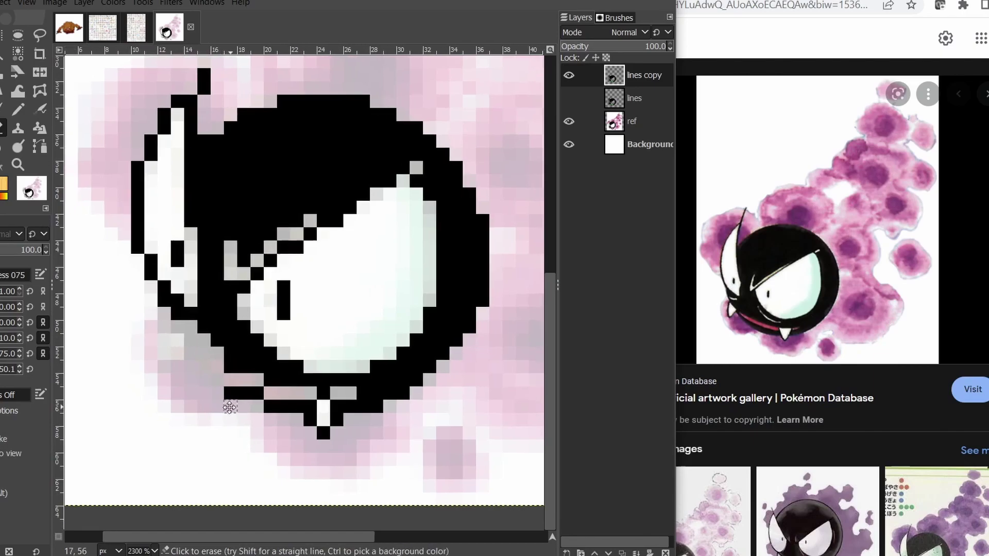
pyautogui.moveTo(217, 340)
pyautogui.mouseDown()
pyautogui.moveTo(283, 381)
pyautogui.moveTo(245, 353)
pyautogui.mouseUp()
# Repaint the mouth line in green and redraw the small fang's black outline beneath the left eye.
pyautogui.press('n')
pyautogui.moveTo(297, 406)
pyautogui.mouseDown()
pyautogui.moveTo(244, 394)
pyautogui.moveTo(217, 366)
pyautogui.mouseUp()
pyautogui.moveTo(337, 393); pyautogui.dragTo(350, 393)
pyautogui.moveTo(303, 408)
pyautogui.mouseDown()
pyautogui.moveTo(312, 412)
pyautogui.moveTo(251, 399)
pyautogui.mouseUp()
pyautogui.moveTo(222, 387); pyautogui.dragTo(229, 390)
pyautogui.moveTo(181, 335)
pyautogui.mouseDown()
pyautogui.moveTo(168, 357)
pyautogui.moveTo(197, 375)
pyautogui.mouseUp()
pyautogui.moveTo(196, 349); pyautogui.dragTo(234, 388)
# Extend the black jaw outline below the green mouth line toward the small fang.
pyautogui.hotkey('shift', 'e')
pyautogui.scroll(-1, 248, 424)
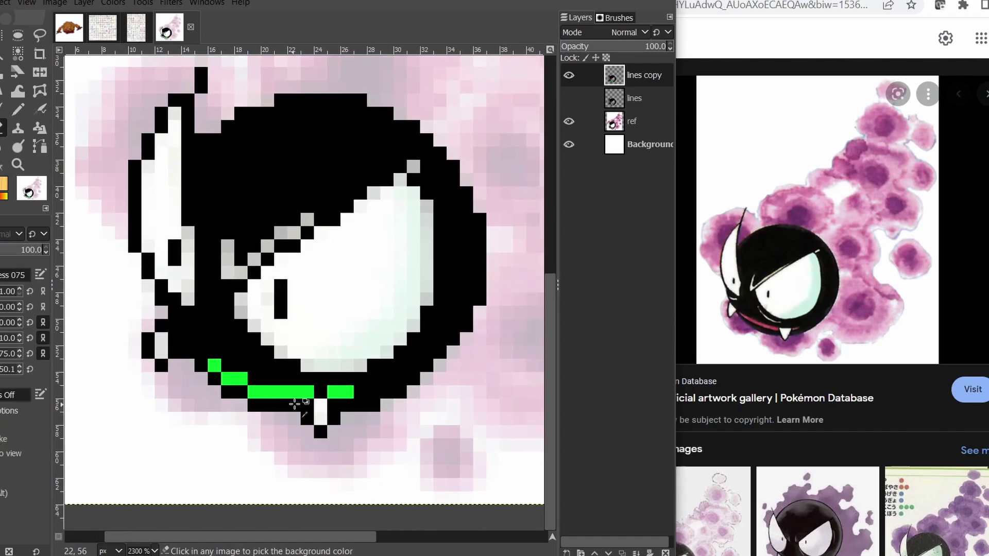
pyautogui.moveTo(265, 420); pyautogui.dragTo(272, 411)
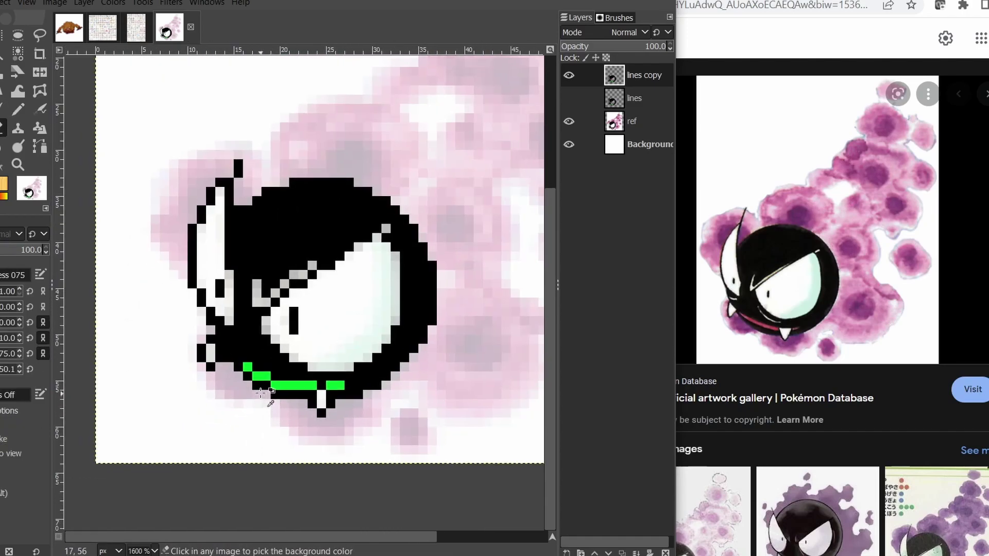
pyautogui.scroll(1, 260, 390)
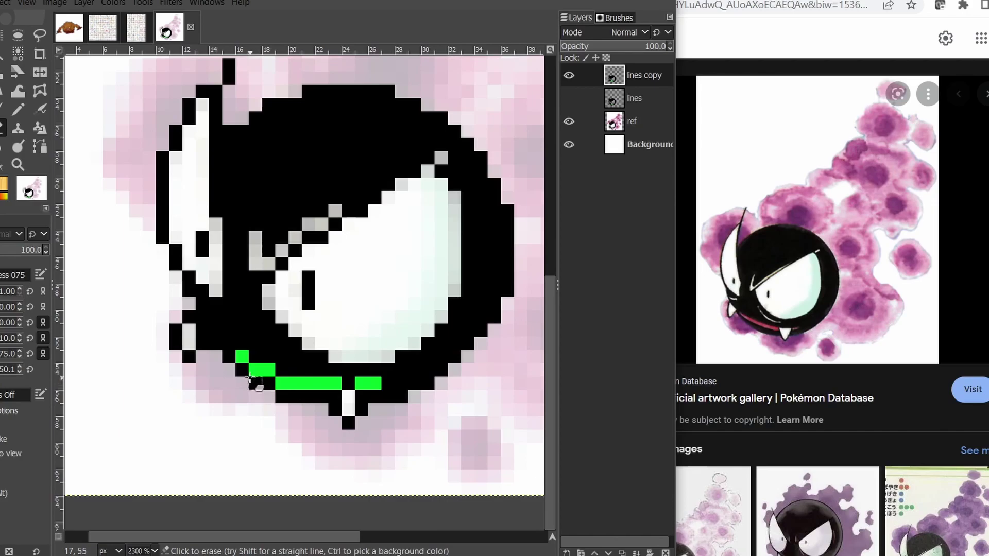
pyautogui.press('n')
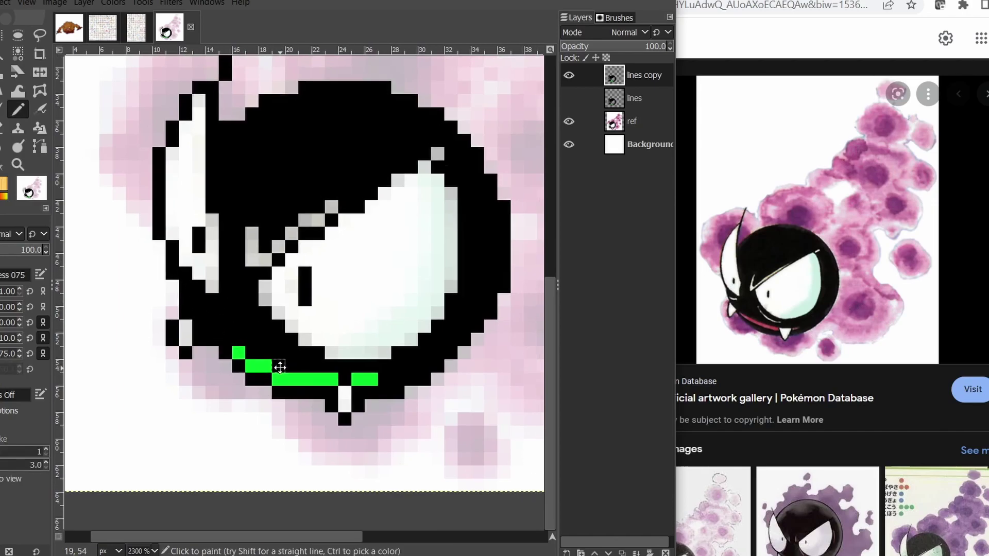
pyautogui.moveTo(280, 368); pyautogui.dragTo(276, 361)
pyautogui.scroll(-2, 320, 362)
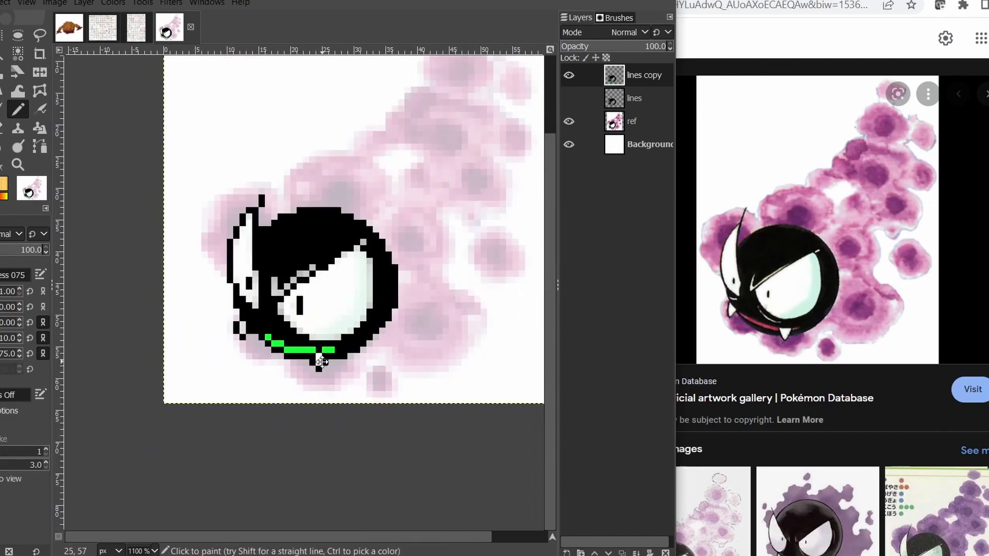
pyautogui.moveTo(350, 375); pyautogui.dragTo(365, 372)
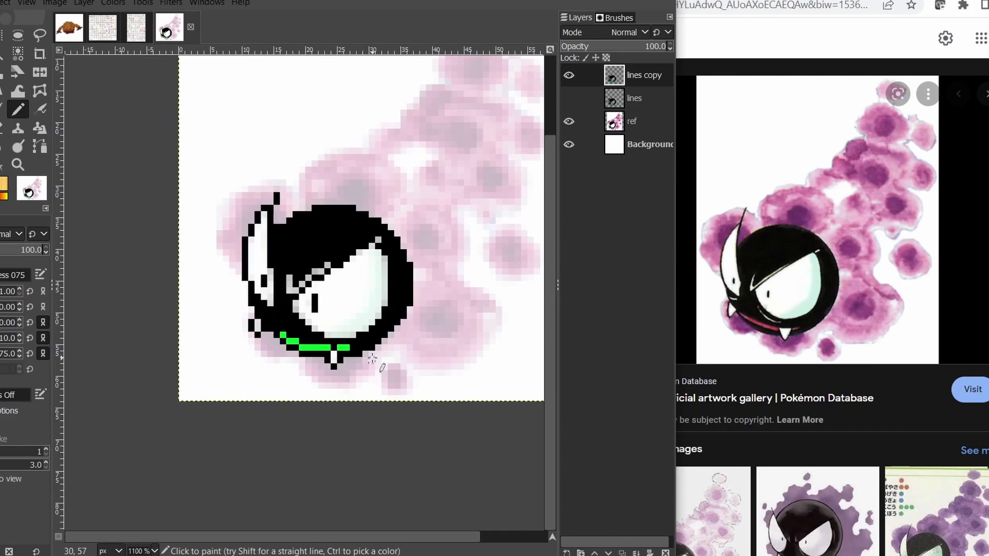
pyautogui.scroll(2, 381, 368)
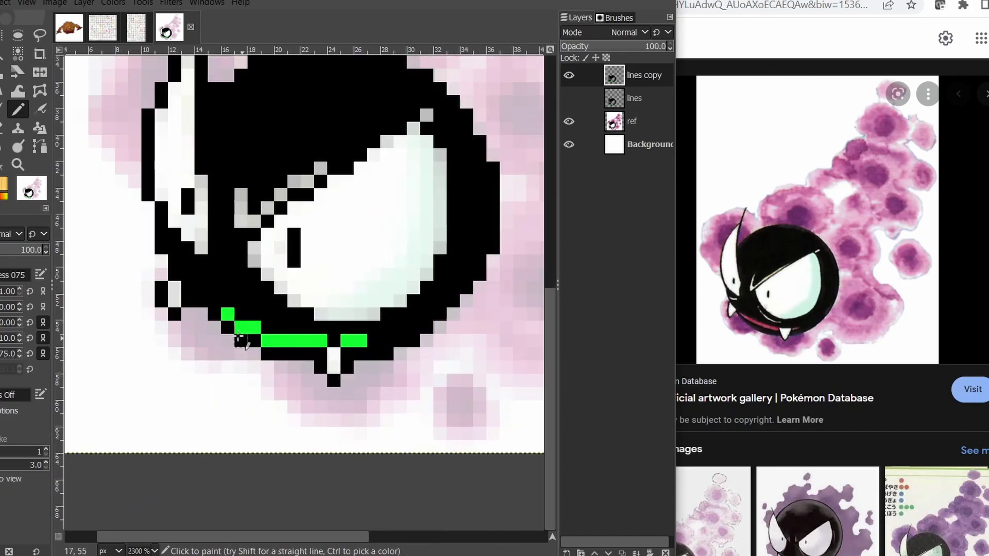
pyautogui.moveTo(214, 328); pyautogui.dragTo(294, 366)
pyautogui.scroll(-1, 372, 375)
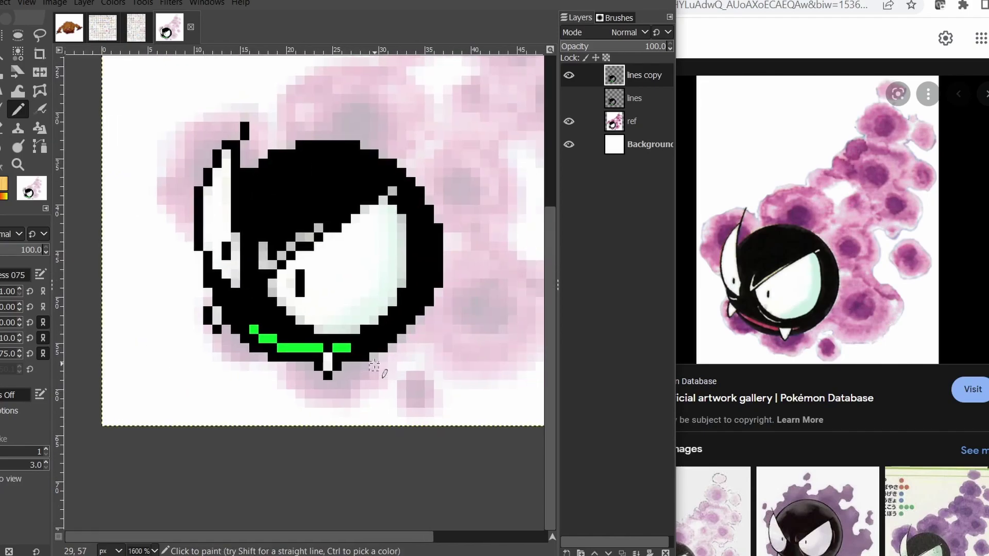
pyautogui.scroll(1, 355, 365)
# Extend the green mouth line up toward the small fang.
pyautogui.click(229, 312)
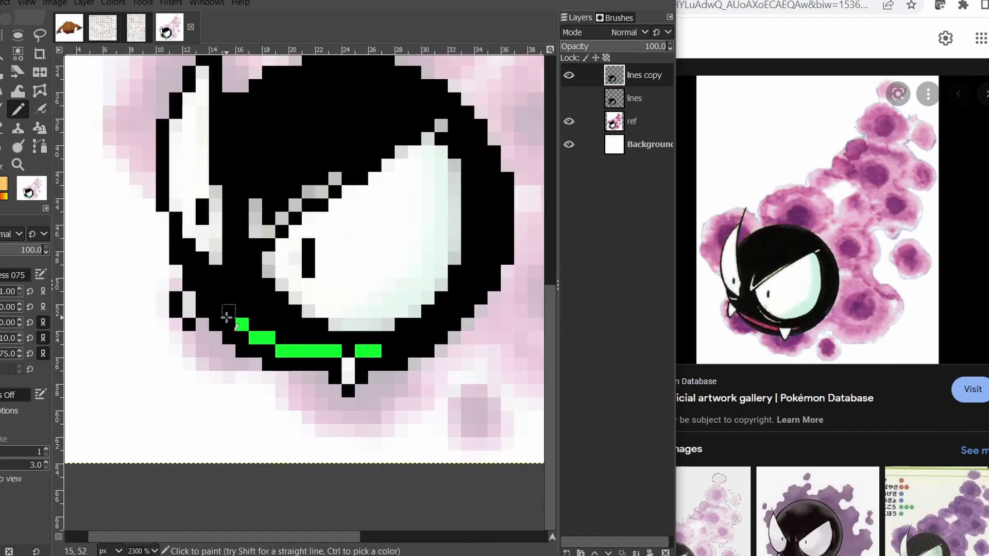
pyautogui.scroll(2, 363, 368)
pyautogui.hotkey('ctrl', 'z')
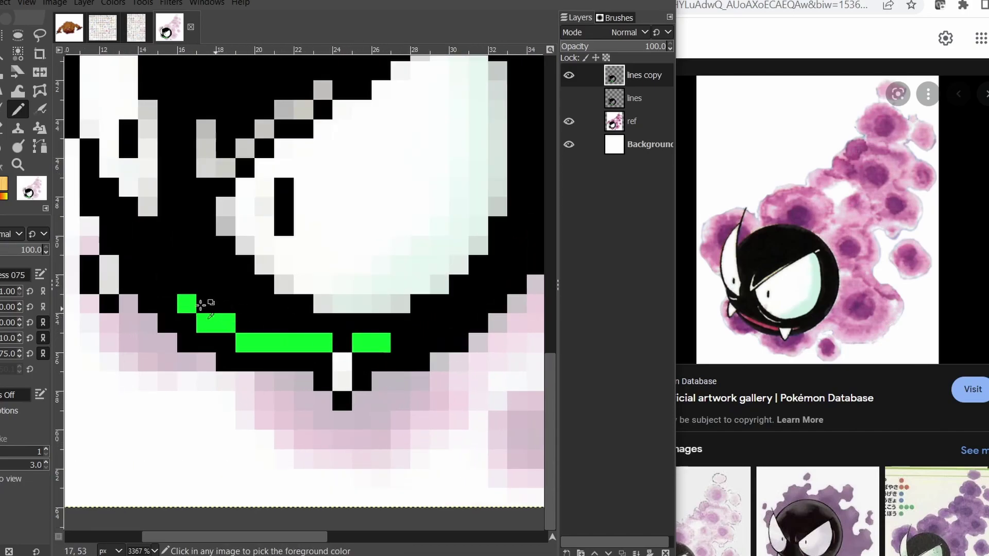
pyautogui.click(234, 321)
pyautogui.scroll(-2, 361, 360)
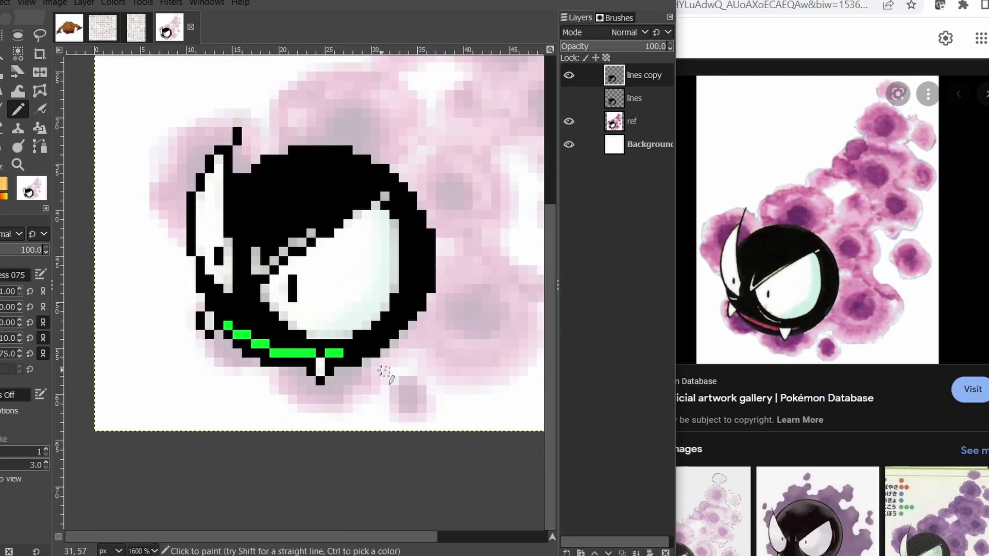
pyautogui.moveTo(364, 361); pyautogui.dragTo(334, 381)
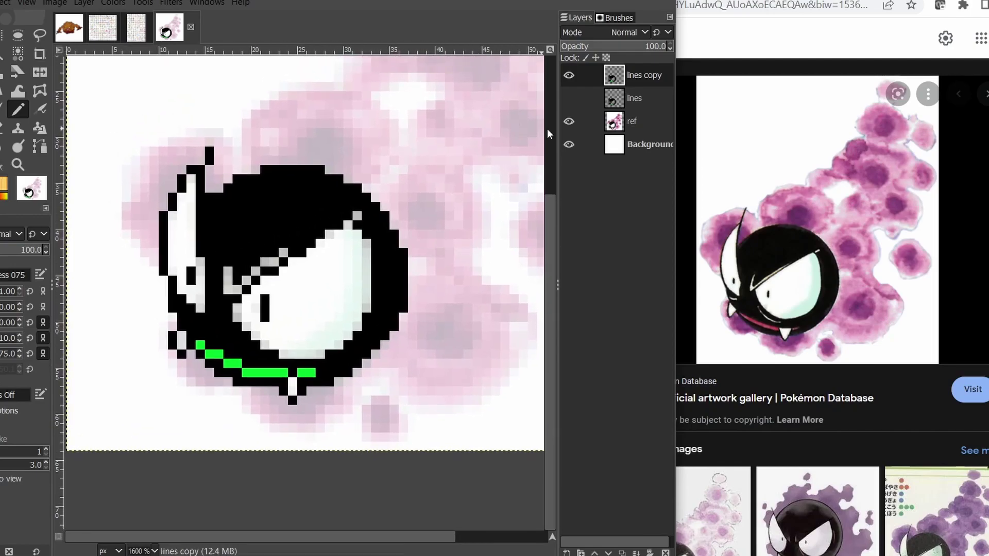
# Select the green mouth line and cut its pixels from the line art layer.
pyautogui.scroll(2, 412, 343)
pyautogui.hscroll(1, 407, 345)
pyautogui.moveTo(401, 347); pyautogui.dragTo(375, 337)
pyautogui.scroll(-1, 385, 332)
pyautogui.press('u')
pyautogui.click(272, 388)
pyautogui.hotkey('ctrl', 'x')
pyautogui.press('r')
pyautogui.hscroll(-1, 349, 394)
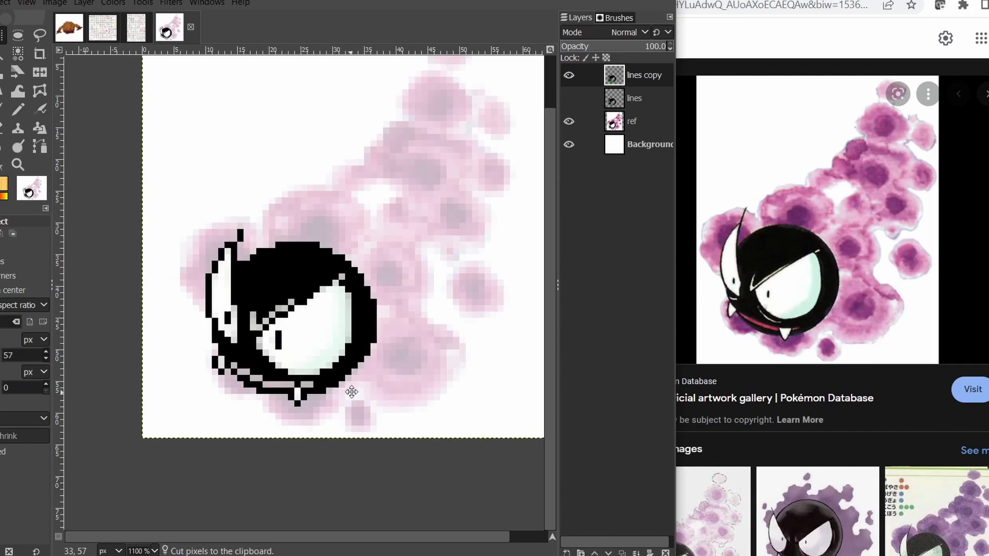
pyautogui.hscroll(1, 371, 367)
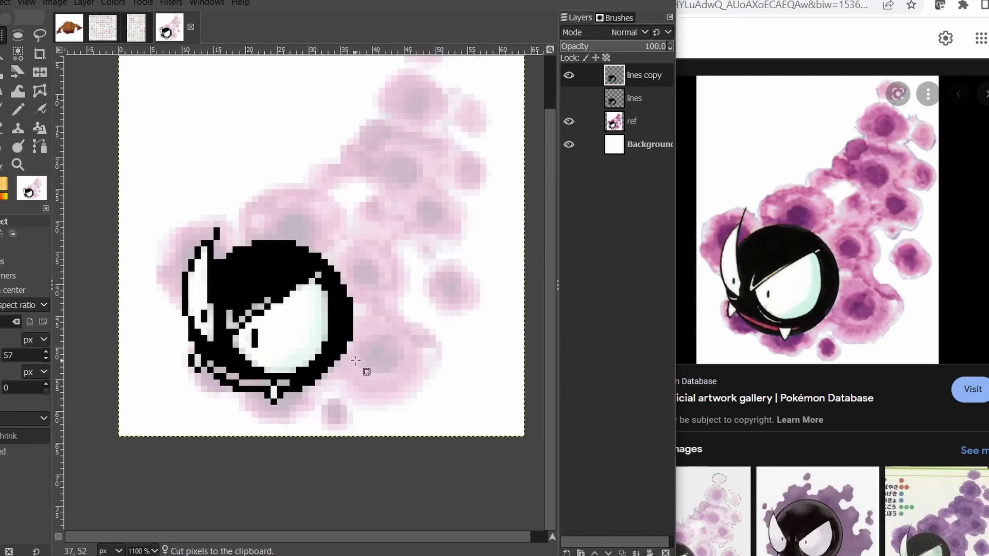
# Duplicate the current line art layer, hide the earlier copy, and rename the new layer BW.
pyautogui.rightClick(645, 79)
pyautogui.click(685, 227)
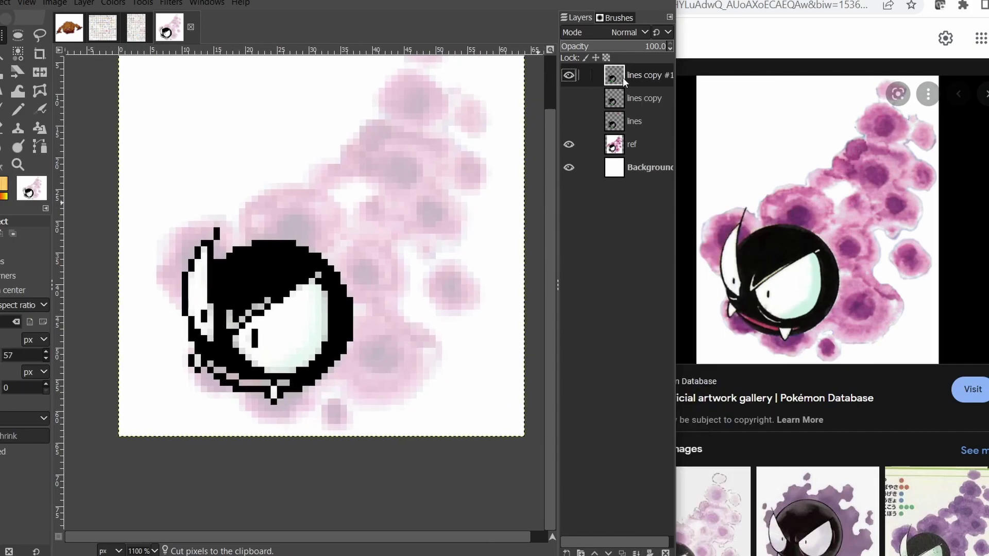
pyautogui.rightClick(635, 76)
pyautogui.click(668, 82)
pyautogui.write('BW')
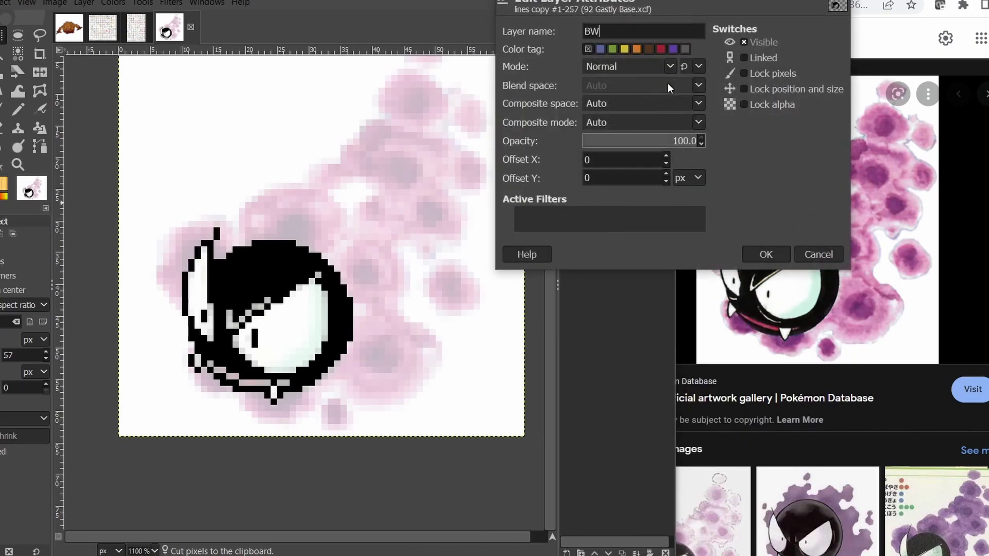
pyautogui.press('Return')
# Switch to the sprite sheet image, hide its Color layer, and select the Black and White layer.
pyautogui.click(103, 27)
pyautogui.moveTo(270, 303); pyautogui.dragTo(240, 287)
pyautogui.click(569, 119)
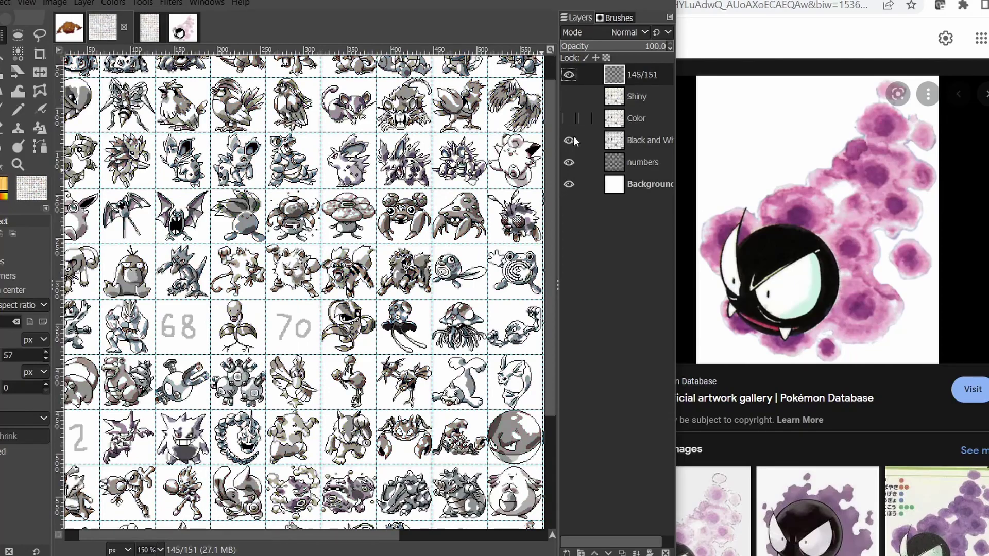
pyautogui.click(644, 140)
# Sample a grey shade from the Magmar sprite on the sheet and return to the Gastly image.
pyautogui.scroll(-10, 290, 322)
pyautogui.hscroll(8, 290, 322)
pyautogui.keyDown('ctrl'); pyautogui.scroll(6, 290, 321); pyautogui.keyUp('ctrl')
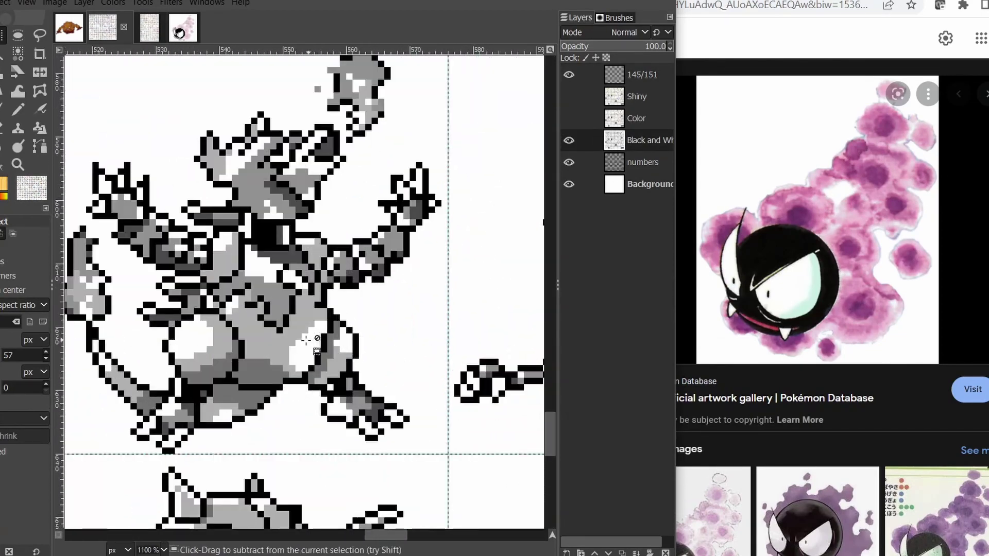
pyautogui.keyDown('ctrl'); pyautogui.scroll(1, 307, 340); pyautogui.keyUp('ctrl')
pyautogui.press('o')
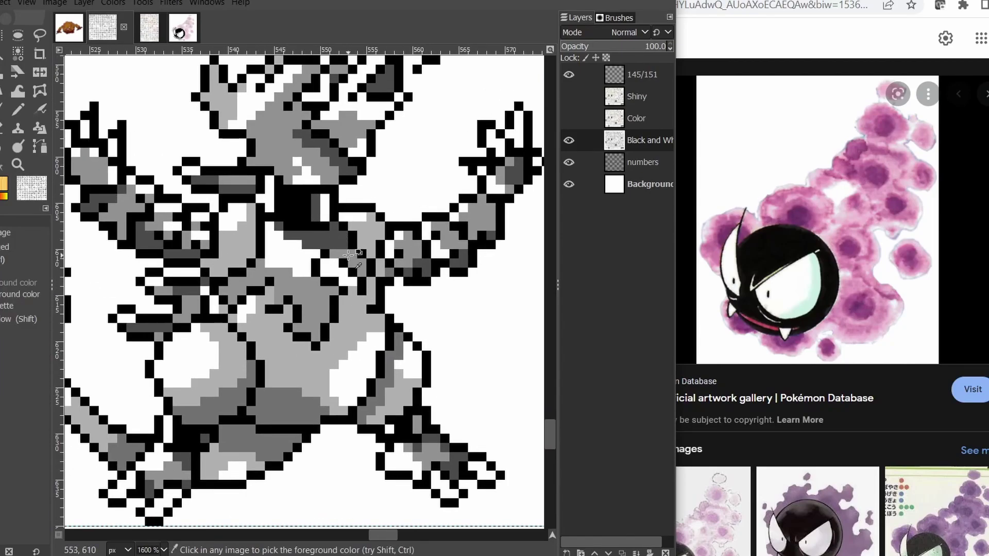
pyautogui.click(184, 36)
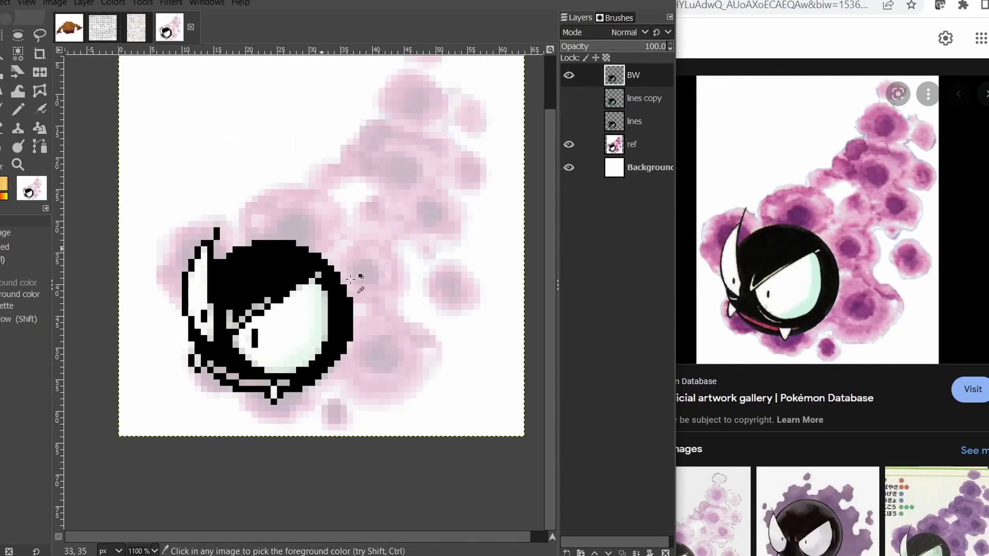
# Fill the mouth line on the BW layer with dark grey and lighter grey pixels.
pyautogui.moveTo(344, 283); pyautogui.dragTo(322, 287)
pyautogui.press('n')
pyautogui.moveTo(287, 346)
pyautogui.mouseDown()
pyautogui.moveTo(353, 320)
pyautogui.moveTo(342, 334)
pyautogui.moveTo(357, 356)
pyautogui.mouseUp()
pyautogui.scroll(2, 351, 356)
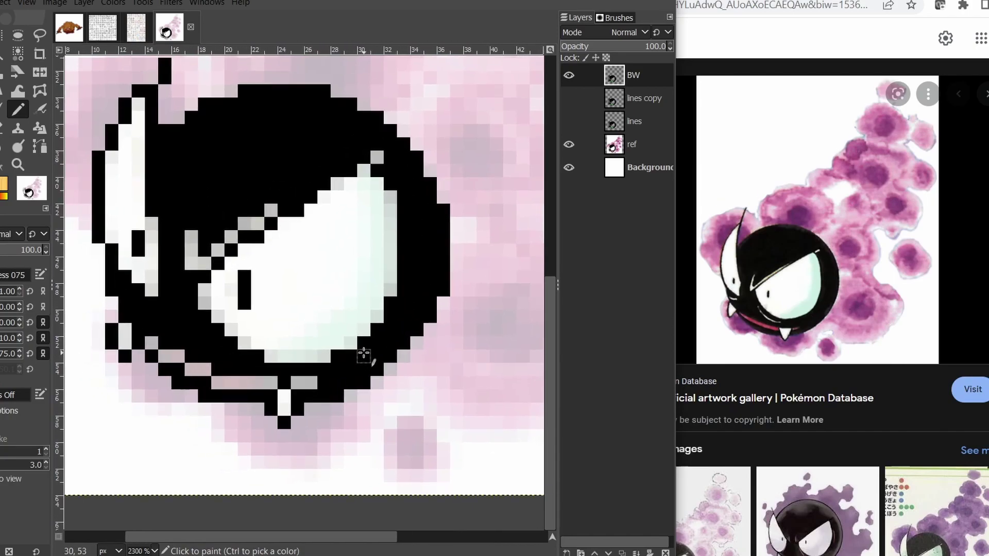
pyautogui.click(312, 381)
pyautogui.moveTo(305, 380)
pyautogui.mouseDown()
pyautogui.moveTo(222, 383)
pyautogui.moveTo(167, 354)
pyautogui.mouseUp()
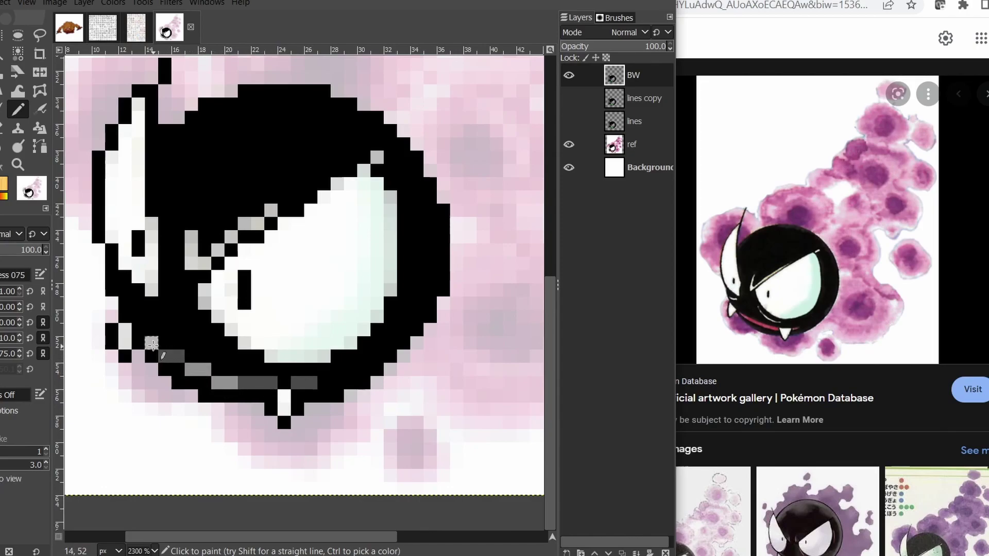
pyautogui.scroll(-4, 360, 381)
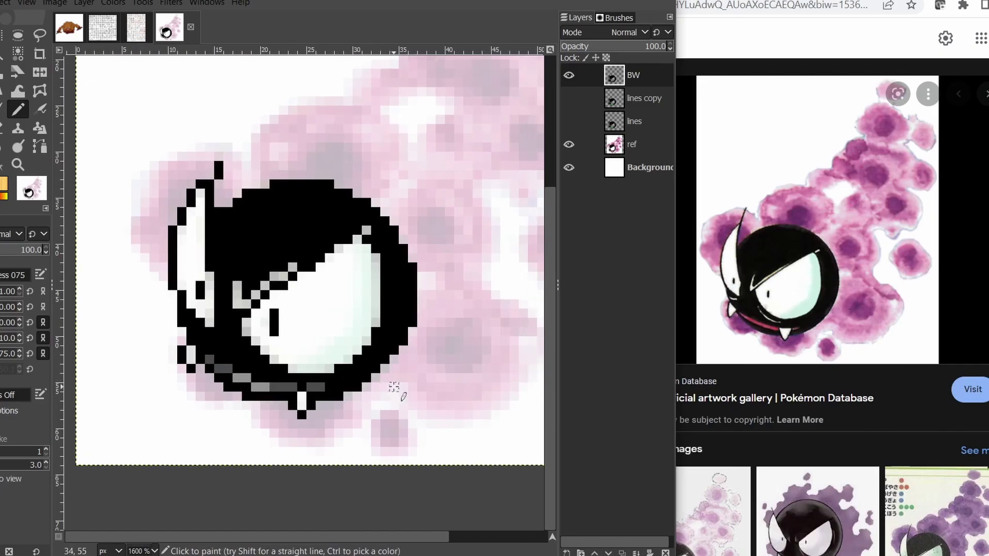
# Outline and fill the cores of the gas clouds beside and below the head in dark grey.
pyautogui.moveTo(393, 380); pyautogui.dragTo(365, 348)
pyautogui.scroll(1, 365, 349)
pyautogui.moveTo(362, 283)
pyautogui.mouseDown()
pyautogui.moveTo(393, 289)
pyautogui.moveTo(406, 326)
pyautogui.moveTo(380, 351)
pyautogui.moveTo(330, 335)
pyautogui.moveTo(337, 298)
pyautogui.moveTo(378, 320)
pyautogui.mouseUp()
pyautogui.hotkey('shift', 'b')
pyautogui.click(387, 333)
pyautogui.press('n')
pyautogui.moveTo(283, 384)
pyautogui.mouseDown()
pyautogui.moveTo(305, 402)
pyautogui.moveTo(278, 395)
pyautogui.mouseUp()
pyautogui.hotkey('shift', 'b')
pyautogui.click(289, 404)
pyautogui.press('n')
# Paint the cores of the remaining gas clouds in dark grey, following the dark spots of the reference.
pyautogui.moveTo(515, 149); pyautogui.dragTo(346, 296)
pyautogui.moveTo(340, 294)
pyautogui.mouseDown()
pyautogui.moveTo(395, 317)
pyautogui.moveTo(341, 295)
pyautogui.mouseUp()
pyautogui.moveTo(352, 229); pyautogui.dragTo(338, 255)
pyautogui.moveTo(218, 338)
pyautogui.mouseDown()
pyautogui.moveTo(242, 333)
pyautogui.moveTo(232, 363)
pyautogui.mouseUp()
pyautogui.moveTo(267, 216); pyautogui.dragTo(249, 323)
pyautogui.moveTo(259, 239)
pyautogui.mouseDown()
pyautogui.moveTo(275, 222)
pyautogui.moveTo(287, 265)
pyautogui.mouseUp()
pyautogui.moveTo(298, 201); pyautogui.dragTo(258, 287)
pyautogui.moveTo(258, 214)
pyautogui.mouseDown()
pyautogui.moveTo(311, 226)
pyautogui.moveTo(292, 278)
pyautogui.mouseUp()
pyautogui.moveTo(260, 150); pyautogui.dragTo(268, 142)
pyautogui.moveTo(309, 175); pyautogui.dragTo(311, 113)
pyautogui.moveTo(356, 210)
pyautogui.mouseDown()
pyautogui.moveTo(384, 279)
pyautogui.moveTo(381, 214)
pyautogui.mouseUp()
pyautogui.moveTo(351, 227); pyautogui.dragTo(392, 212)
pyautogui.moveTo(294, 131)
pyautogui.mouseDown()
pyautogui.moveTo(235, 211)
pyautogui.moveTo(344, 215)
pyautogui.moveTo(307, 135)
pyautogui.mouseUp()
pyautogui.hotkey('shift', 'b')
pyautogui.click(340, 207)
pyautogui.press('n')
pyautogui.moveTo(247, 258); pyautogui.dragTo(307, 182)
pyautogui.moveTo(309, 177)
pyautogui.mouseDown()
pyautogui.moveTo(270, 214)
pyautogui.moveTo(301, 166)
pyautogui.mouseUp()
pyautogui.moveTo(138, 400); pyautogui.dragTo(248, 310)
pyautogui.scroll(-2, 247, 309)
pyautogui.scroll(-4, 265, 276)
pyautogui.scroll(5, 320, 283)
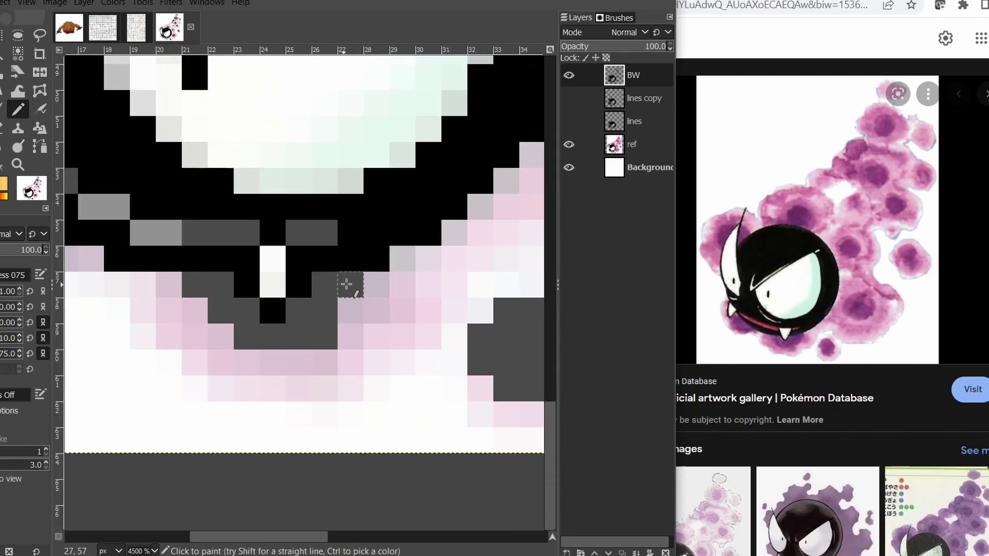
# Outline the lower gas clouds around their dark cores in lighter grey and fill them in.
pyautogui.moveTo(328, 290); pyautogui.dragTo(403, 258)
pyautogui.scroll(-2, 397, 263)
pyautogui.moveTo(247, 232); pyautogui.dragTo(335, 319)
pyautogui.moveTo(236, 314); pyautogui.dragTo(190, 273)
pyautogui.moveTo(350, 381)
pyautogui.mouseDown()
pyautogui.moveTo(232, 371)
pyautogui.moveTo(357, 376)
pyautogui.mouseUp()
pyautogui.moveTo(464, 443); pyautogui.dragTo(322, 483)
pyautogui.moveTo(295, 368); pyautogui.dragTo(220, 396)
pyautogui.moveTo(232, 397); pyautogui.dragTo(274, 258)
pyautogui.hotkey('shift', 'b')
pyautogui.click(281, 288)
# Outline the gas clouds below and beside the head in the cloud grey, continuing around the upper clouds' outer edges.
pyautogui.press('n')
pyautogui.moveTo(369, 309)
pyautogui.mouseDown()
pyautogui.moveTo(459, 326)
pyautogui.moveTo(412, 278)
pyautogui.mouseUp()
pyautogui.moveTo(265, 350); pyautogui.dragTo(238, 296)
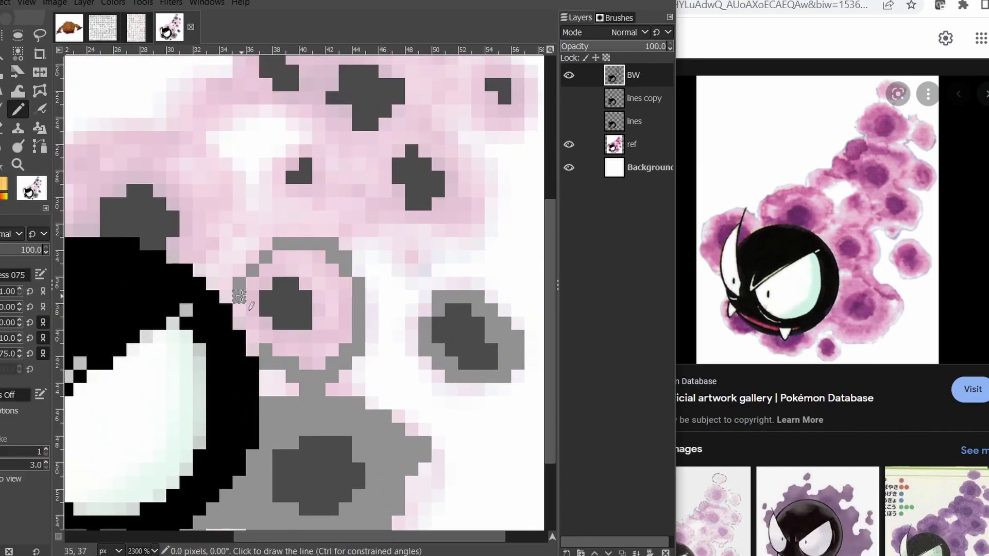
pyautogui.scroll(6, 238, 296)
pyautogui.hscroll(1, 321, 211)
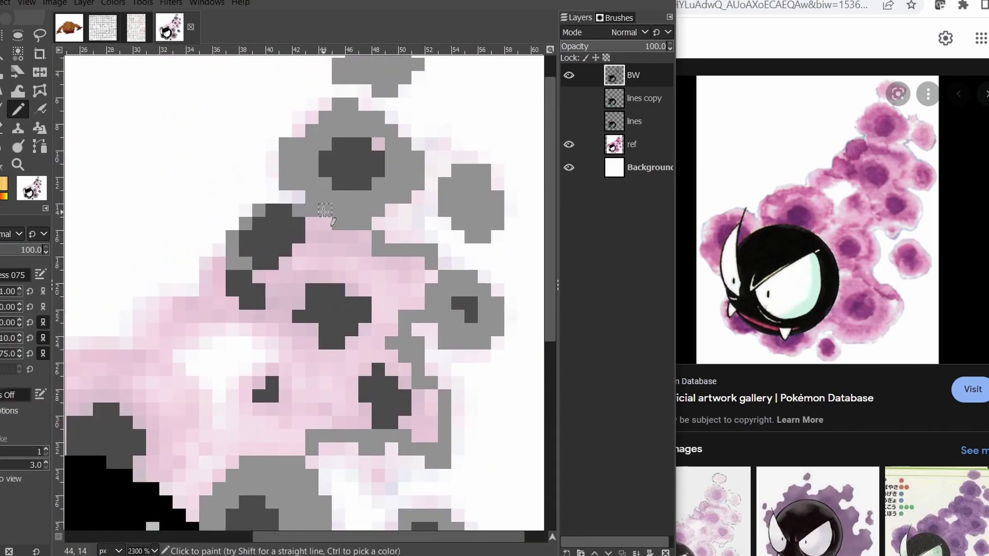
pyautogui.scroll(-4, 320, 212)
pyautogui.hscroll(-4, 385, 186)
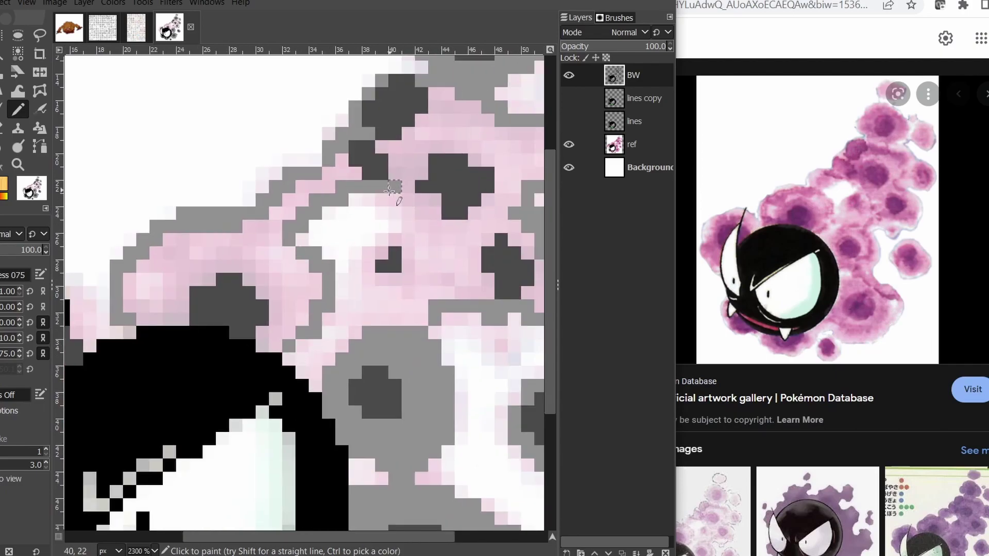
# Close the outline around the gap between the upper gas clouds, fill the clouds with grey, and extend the grey to the cloud beside the narrow eye.
pyautogui.hscroll(2, 385, 186)
pyautogui.moveTo(312, 177); pyautogui.dragTo(311, 307)
pyautogui.hotkey('shift', 'b')
pyautogui.click(330, 257)
pyautogui.scroll(-1, 234, 332)
pyautogui.press('n')
pyautogui.scroll(2, 229, 234)
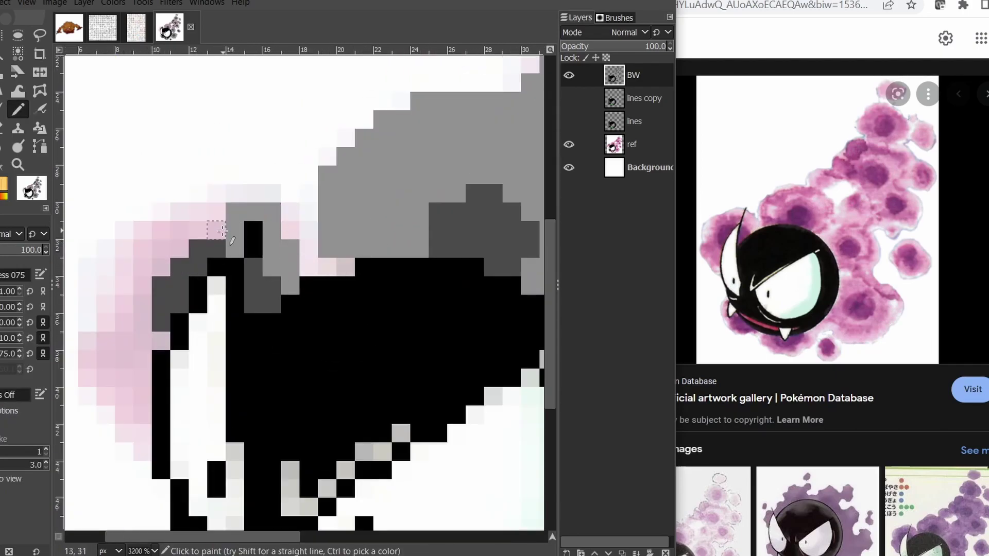
pyautogui.scroll(-3, 229, 234)
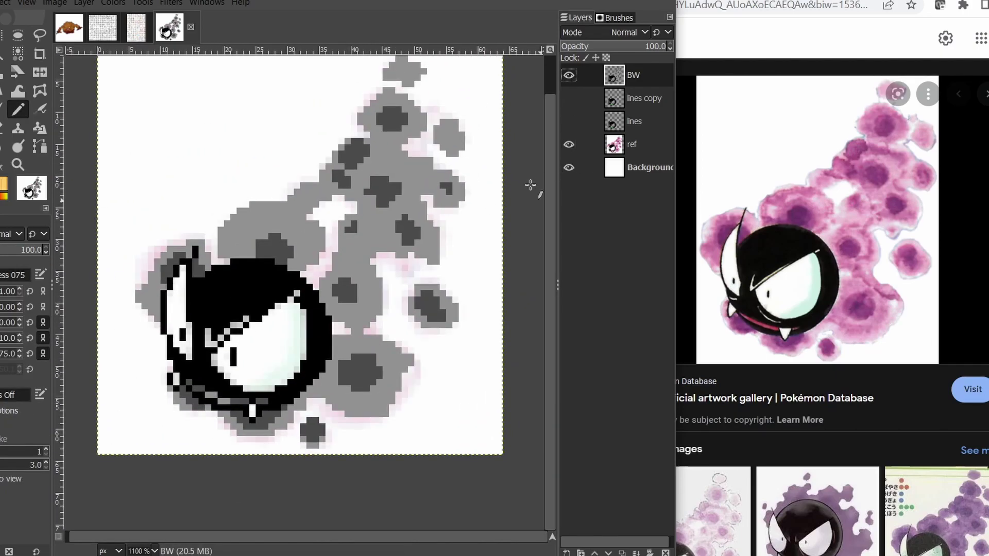
# Sample a lighter grey from the Black and White layer of the sprite sheet and return to the Gastly image with the Pencil.
pyautogui.moveTo(477, 200); pyautogui.dragTo(455, 223)
pyautogui.click(138, 29)
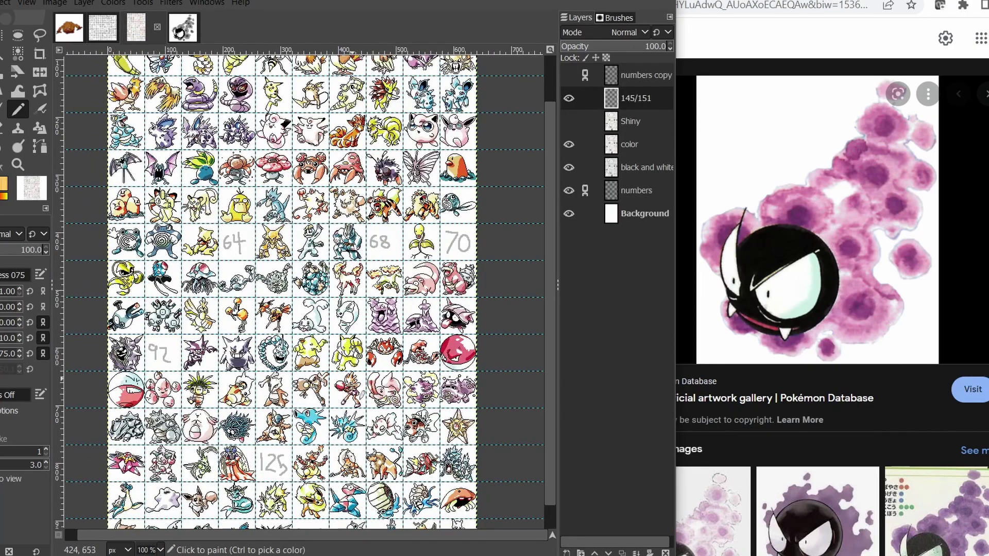
pyautogui.click(103, 27)
pyautogui.scroll(-1, 325, 295)
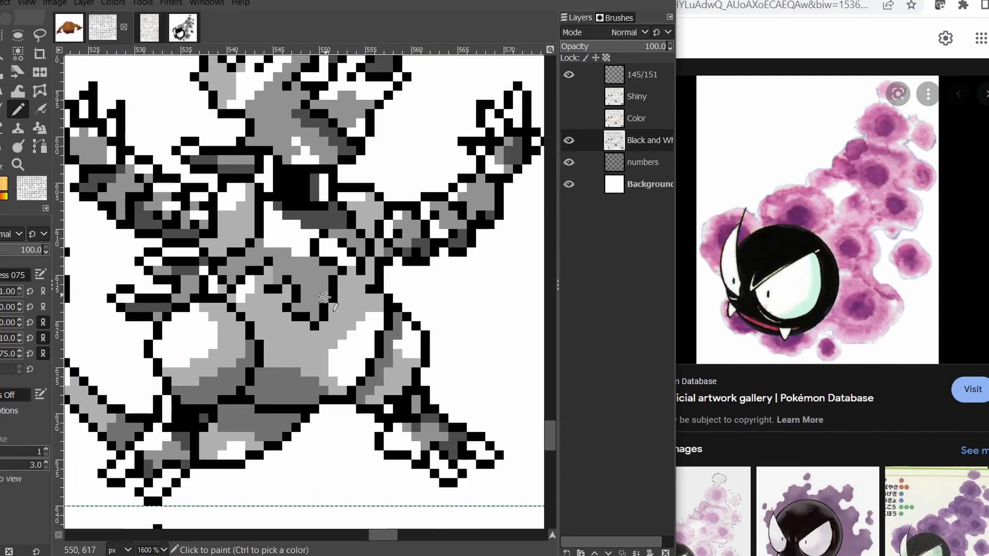
pyautogui.press('o')
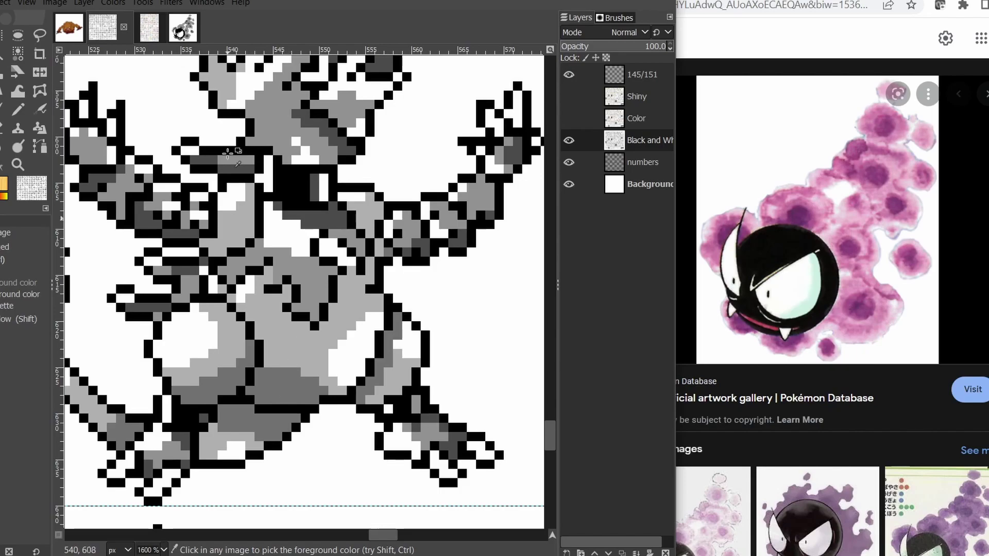
pyautogui.click(183, 27)
pyautogui.press('n')
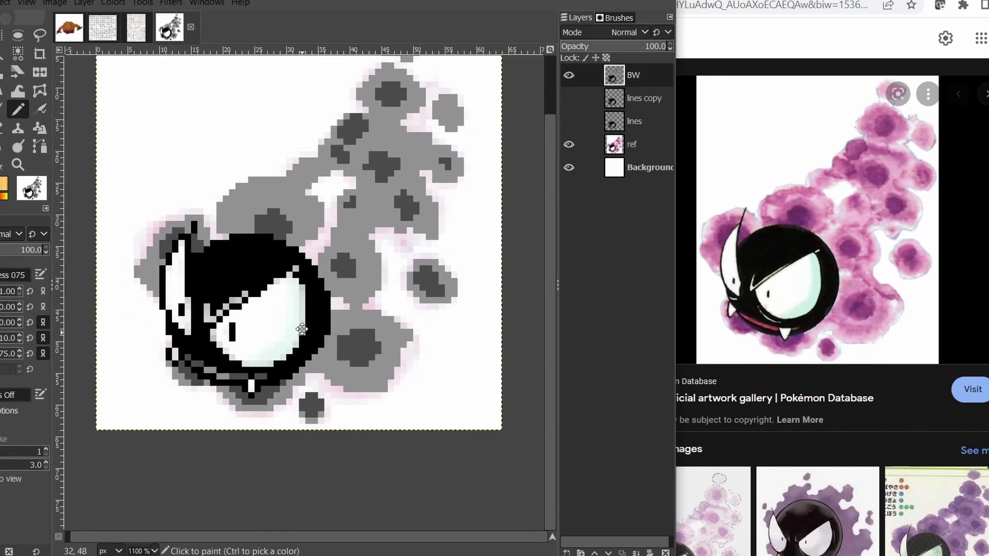
# Shade the outer and lower rim of the large eye with light grey on the BW layer.
pyautogui.scroll(3, 302, 333)
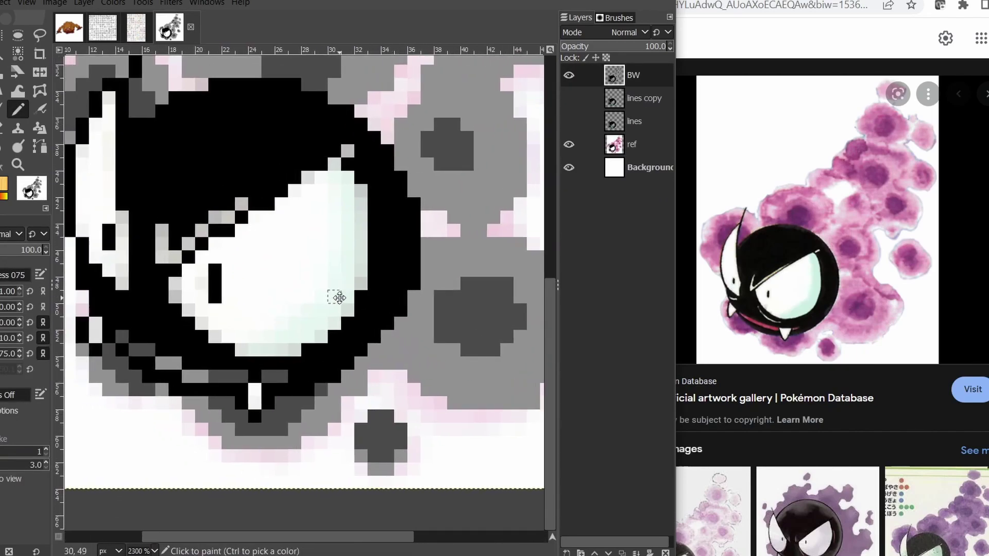
pyautogui.moveTo(340, 298); pyautogui.dragTo(352, 297)
pyautogui.moveTo(358, 208)
pyautogui.mouseDown()
pyautogui.moveTo(366, 192)
pyautogui.moveTo(365, 278)
pyautogui.mouseUp()
pyautogui.click(381, 182)
pyautogui.keyDown('shift'); pyautogui.click(380, 273); pyautogui.keyUp('shift')
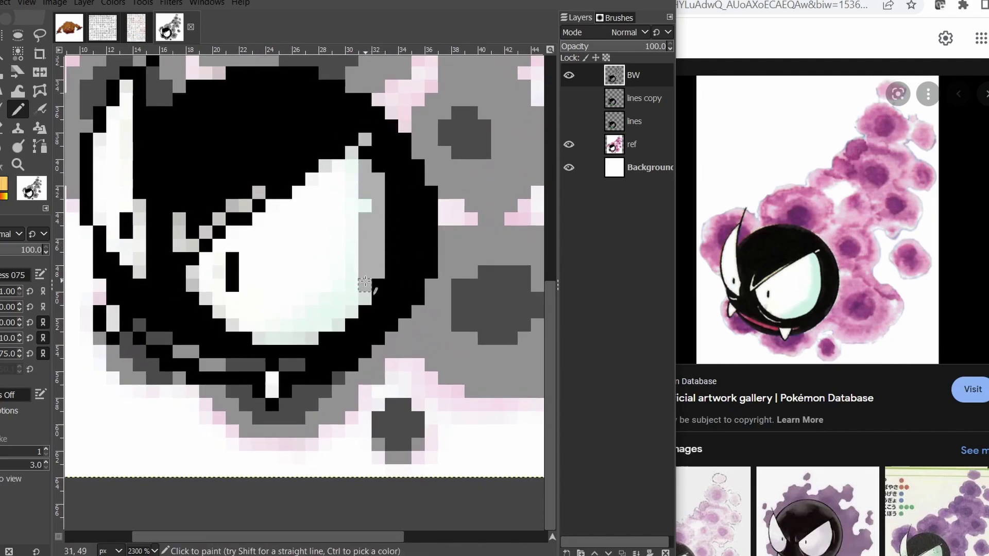
pyautogui.moveTo(266, 338)
pyautogui.mouseDown()
pyautogui.moveTo(317, 340)
pyautogui.moveTo(310, 325)
pyautogui.moveTo(338, 311)
pyautogui.moveTo(334, 299)
pyautogui.moveTo(352, 282)
pyautogui.moveTo(354, 231)
pyautogui.mouseUp()
pyautogui.moveTo(352, 166); pyautogui.dragTo(353, 153)
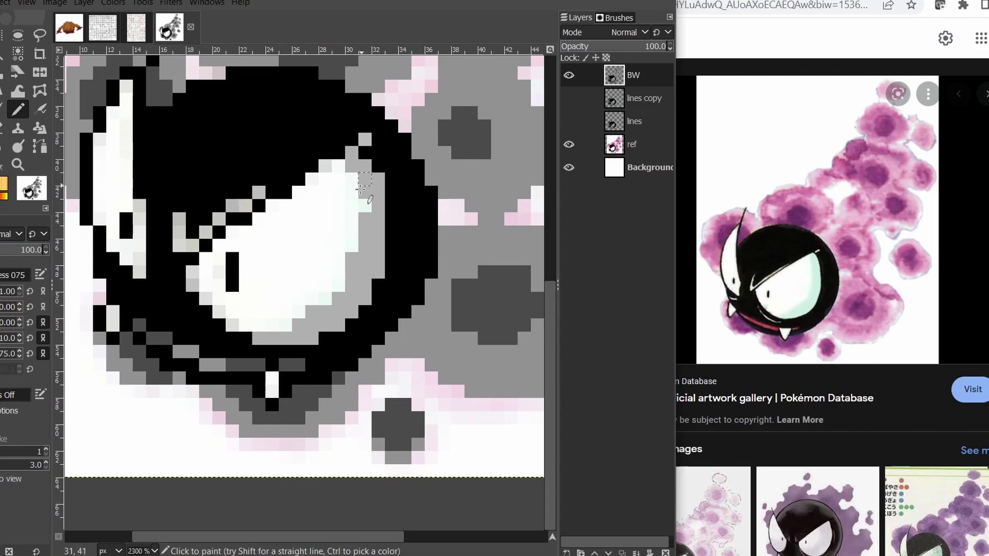
# Shade the inner edge of the narrow eye in light grey, next to its pupil.
pyautogui.moveTo(287, 287); pyautogui.dragTo(339, 298)
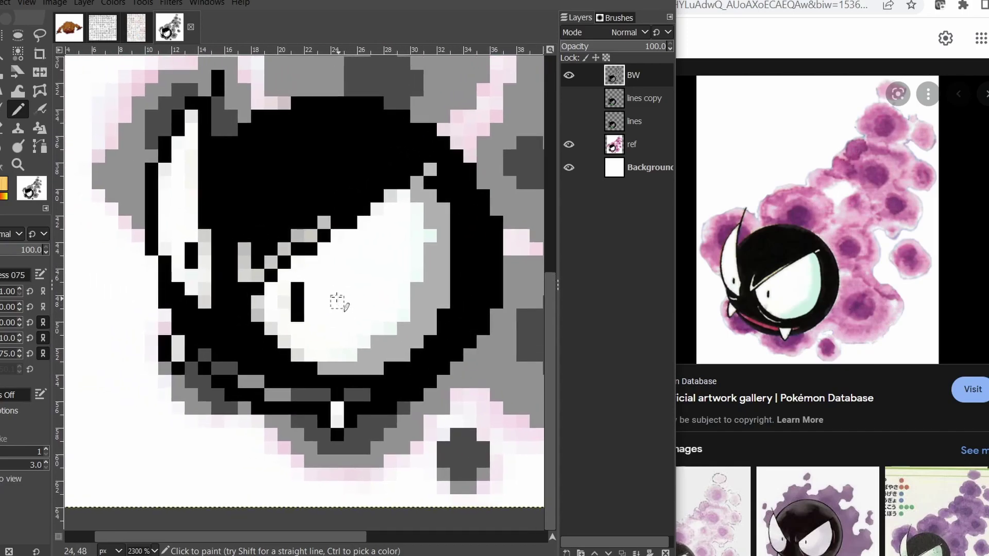
pyautogui.moveTo(191, 290)
pyautogui.mouseDown()
pyautogui.moveTo(203, 303)
pyautogui.moveTo(206, 256)
pyautogui.mouseUp()
pyautogui.moveTo(369, 326); pyautogui.dragTo(358, 310)
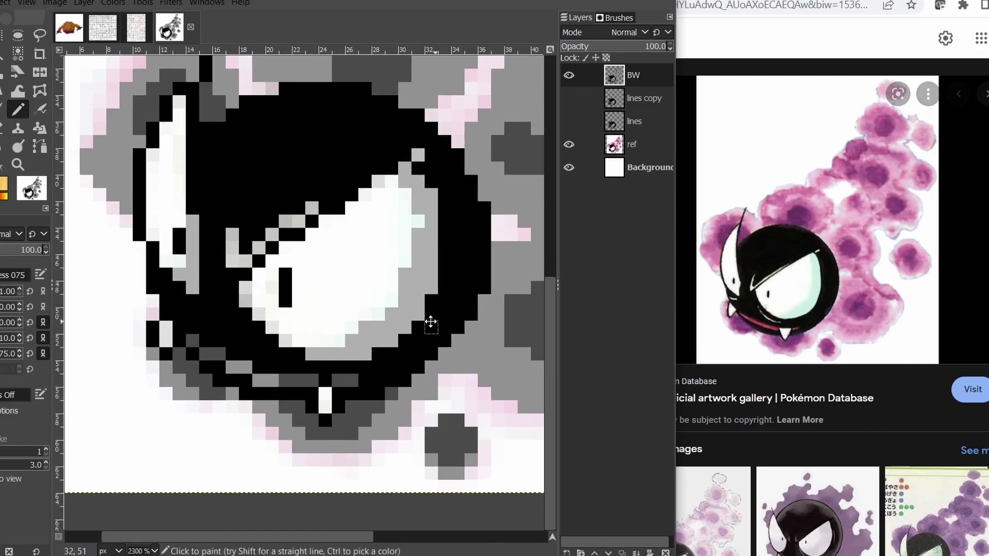
# Add light grey pixels along the edges of the white gap between the gas clouds above the head.
pyautogui.scroll(-3, 432, 342)
pyautogui.scroll(3, 350, 344)
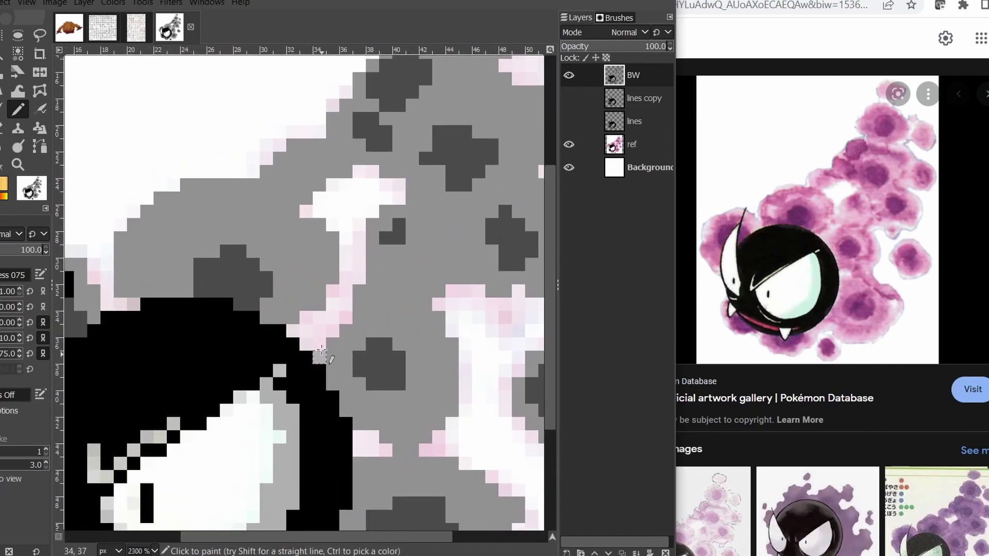
pyautogui.moveTo(321, 350); pyautogui.dragTo(320, 331)
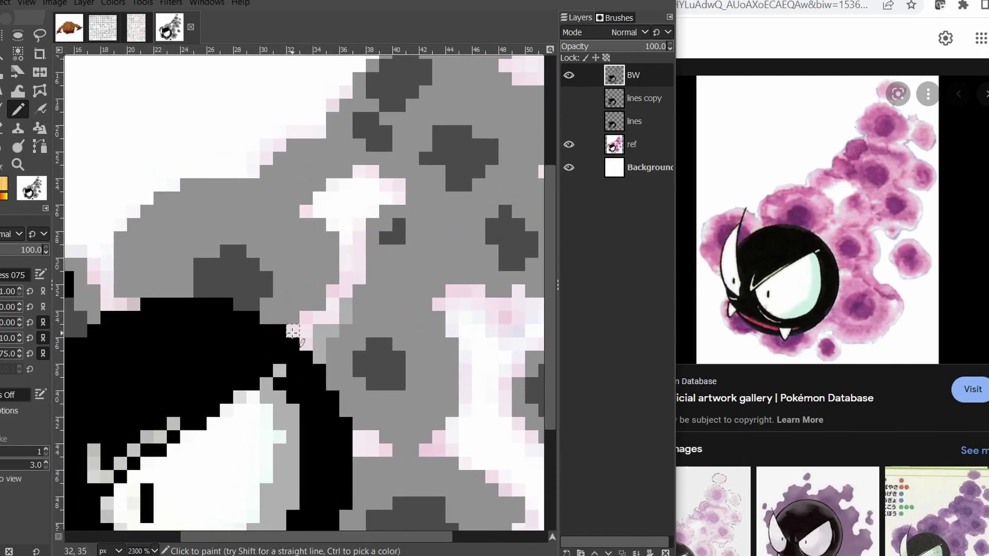
pyautogui.click(332, 291)
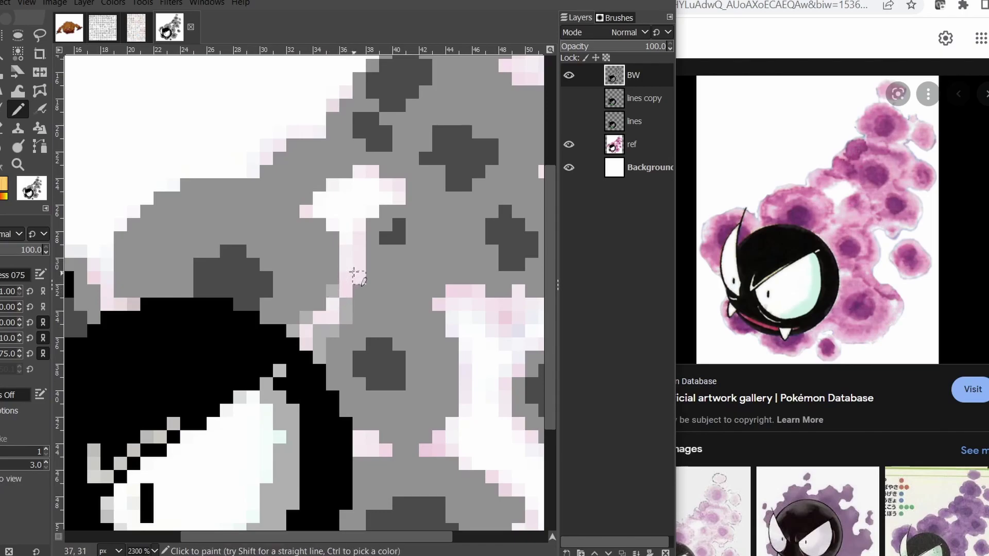
pyautogui.moveTo(353, 272); pyautogui.dragTo(365, 237)
pyautogui.moveTo(306, 211)
pyautogui.mouseDown()
pyautogui.moveTo(374, 173)
pyautogui.moveTo(398, 186)
pyautogui.mouseUp()
# Soften the outer edge of the gas trail with light grey pixels, from above the head up to the topmost cloud.
pyautogui.scroll(3, 465, 318)
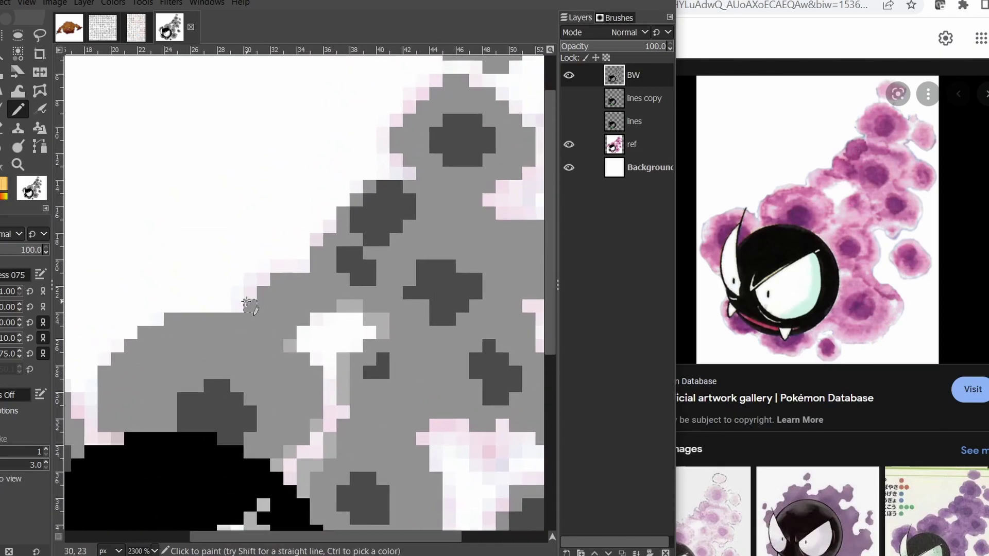
pyautogui.moveTo(250, 292); pyautogui.dragTo(263, 280)
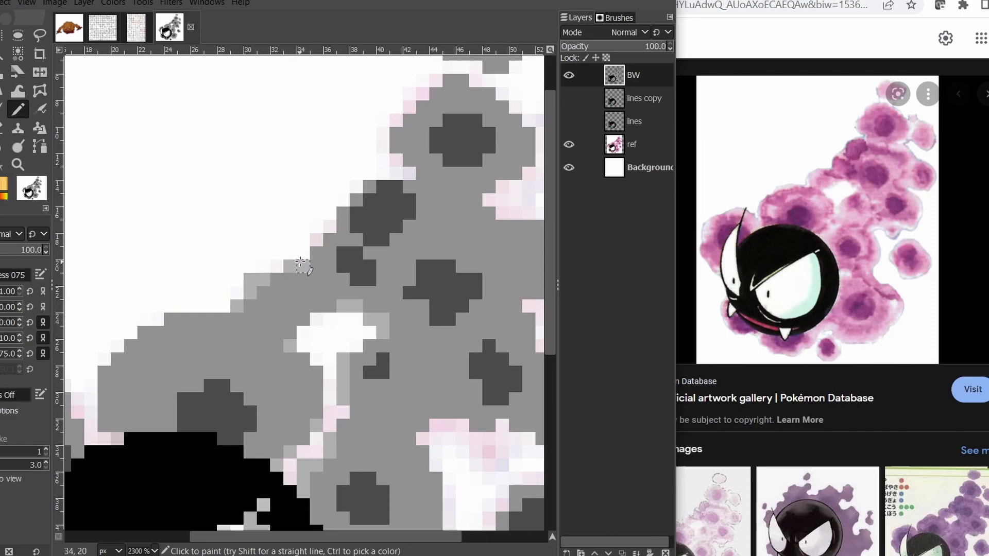
pyautogui.click(327, 225)
pyautogui.moveTo(346, 238)
pyautogui.mouseDown()
pyautogui.moveTo(261, 292)
pyautogui.moveTo(214, 344)
pyautogui.mouseUp()
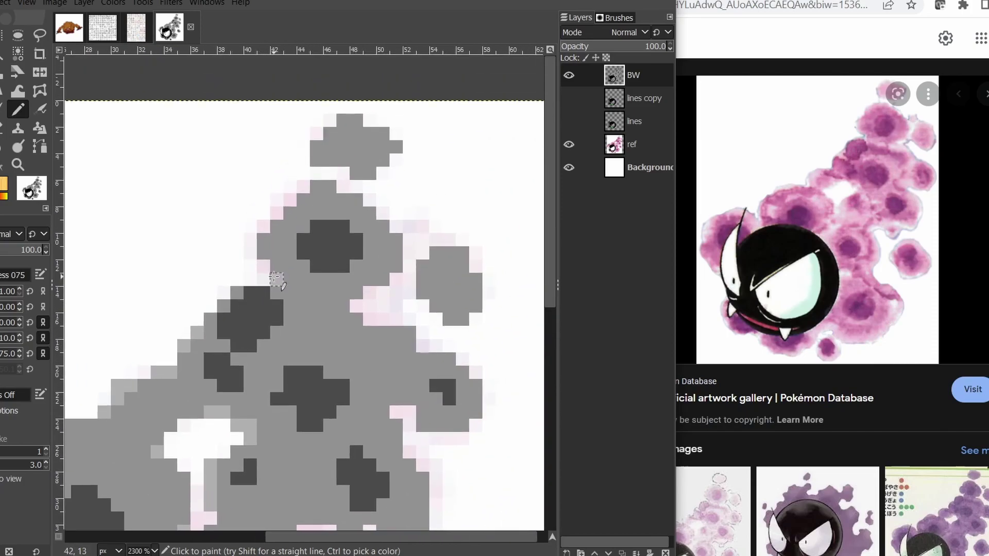
pyautogui.moveTo(255, 251); pyautogui.dragTo(252, 238)
pyautogui.hotkey('ctrl', 'z')
pyautogui.click(251, 242)
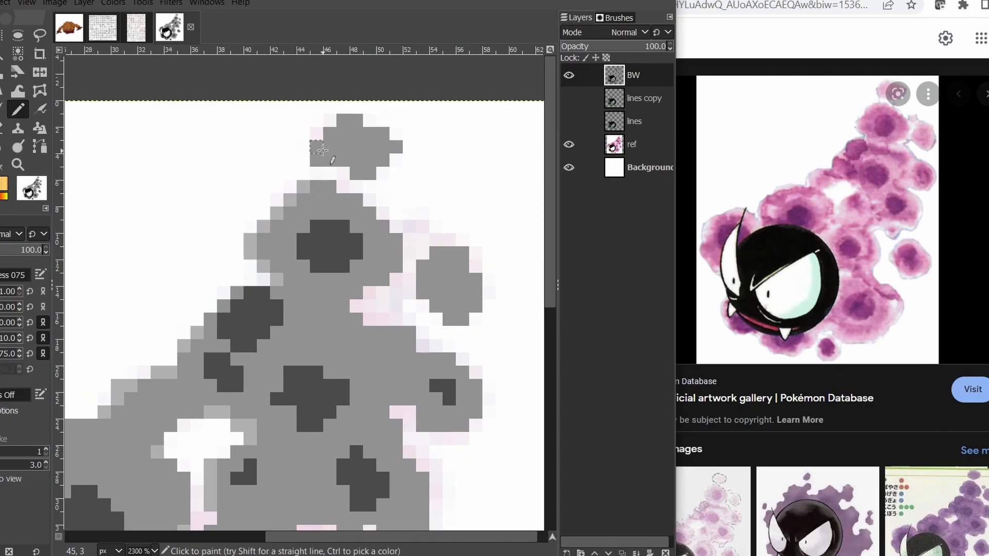
pyautogui.moveTo(321, 134); pyautogui.dragTo(356, 131)
# Add light grey edge pixels between and around the upper outer gas clouds, following the pale pink of the reference.
pyautogui.moveTo(354, 182)
pyautogui.mouseDown()
pyautogui.moveTo(397, 231)
pyautogui.moveTo(441, 239)
pyautogui.moveTo(410, 252)
pyautogui.moveTo(370, 293)
pyautogui.moveTo(435, 347)
pyautogui.mouseUp()
pyautogui.keyDown('ctrl'); pyautogui.click(407, 319); pyautogui.keyUp('ctrl')
pyautogui.click(475, 372)
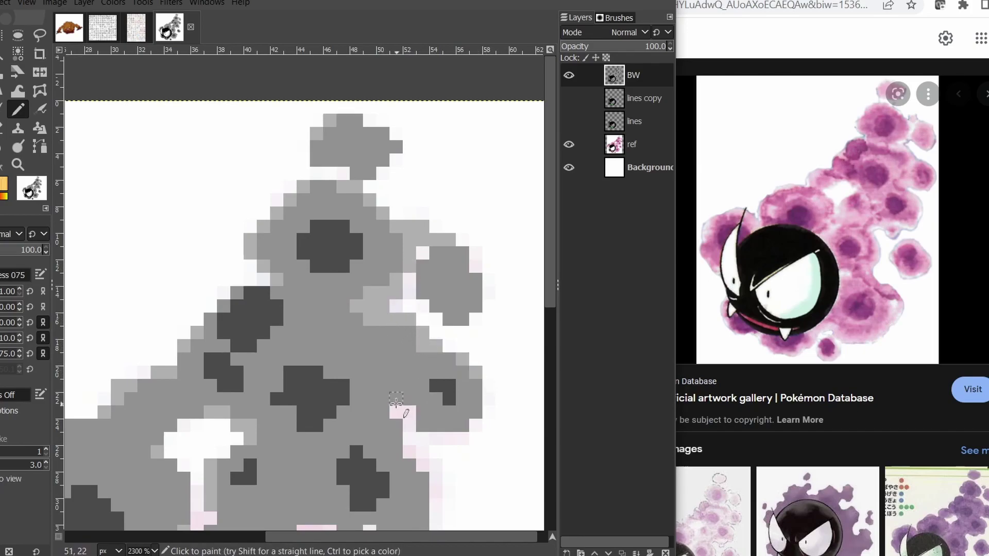
pyautogui.scroll(-4, 396, 402)
pyautogui.moveTo(381, 267)
pyautogui.mouseDown()
pyautogui.moveTo(394, 266)
pyautogui.moveTo(421, 348)
pyautogui.moveTo(425, 407)
pyautogui.mouseUp()
pyautogui.scroll(-3, 413, 316)
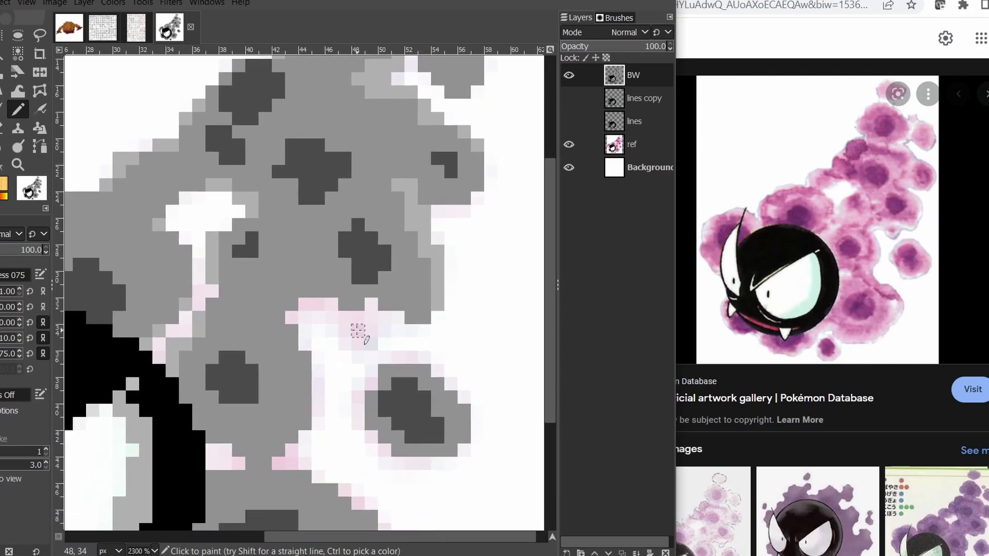
# Add light grey pixels along the underside of the middle gas clouds and around the detached cloud.
pyautogui.moveTo(350, 320)
pyautogui.mouseDown()
pyautogui.moveTo(352, 341)
pyautogui.moveTo(372, 341)
pyautogui.moveTo(371, 305)
pyautogui.moveTo(397, 318)
pyautogui.mouseUp()
pyautogui.moveTo(326, 306)
pyautogui.mouseDown()
pyautogui.moveTo(306, 302)
pyautogui.moveTo(293, 323)
pyautogui.moveTo(301, 336)
pyautogui.moveTo(318, 354)
pyautogui.moveTo(325, 304)
pyautogui.moveTo(359, 359)
pyautogui.moveTo(373, 330)
pyautogui.moveTo(372, 384)
pyautogui.moveTo(388, 407)
pyautogui.moveTo(420, 409)
pyautogui.mouseUp()
pyautogui.scroll(-1, 329, 340)
pyautogui.click(371, 333)
pyautogui.scroll(-1, 402, 397)
# Finish the light grey edging around the large lower cloud, the small cloud below it and the clouds around the head.
pyautogui.scroll(-3, 288, 376)
pyautogui.moveTo(206, 366)
pyautogui.mouseDown()
pyautogui.moveTo(194, 360)
pyautogui.moveTo(232, 367)
pyautogui.mouseUp()
pyautogui.hscroll(-1, 247, 401)
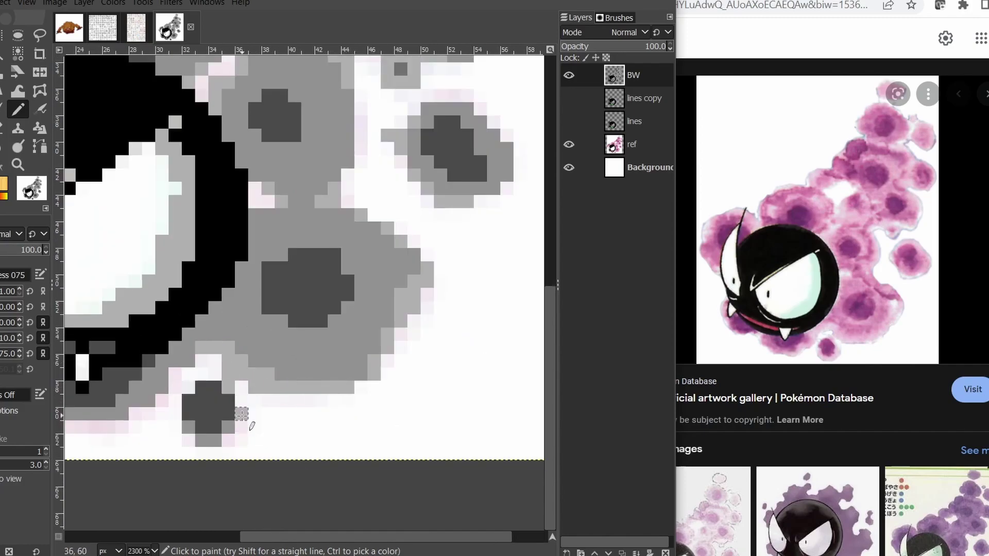
pyautogui.hscroll(-3, 241, 399)
pyautogui.moveTo(335, 330); pyautogui.dragTo(281, 380)
pyautogui.scroll(-3, 201, 365)
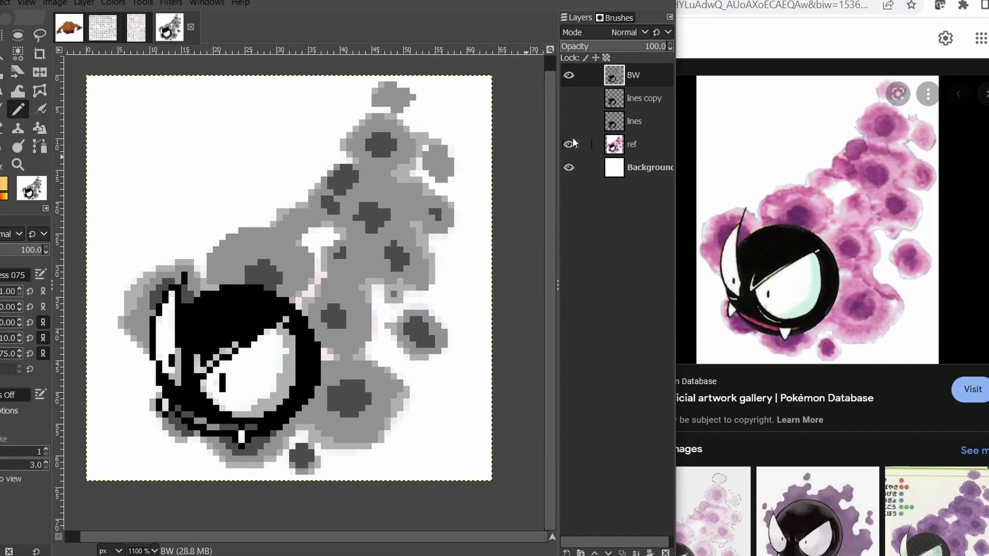
# Hide the ref layer and paint medium-dark grey transition pixels around the core of the central upper gas cloud.
pyautogui.click(568, 144)
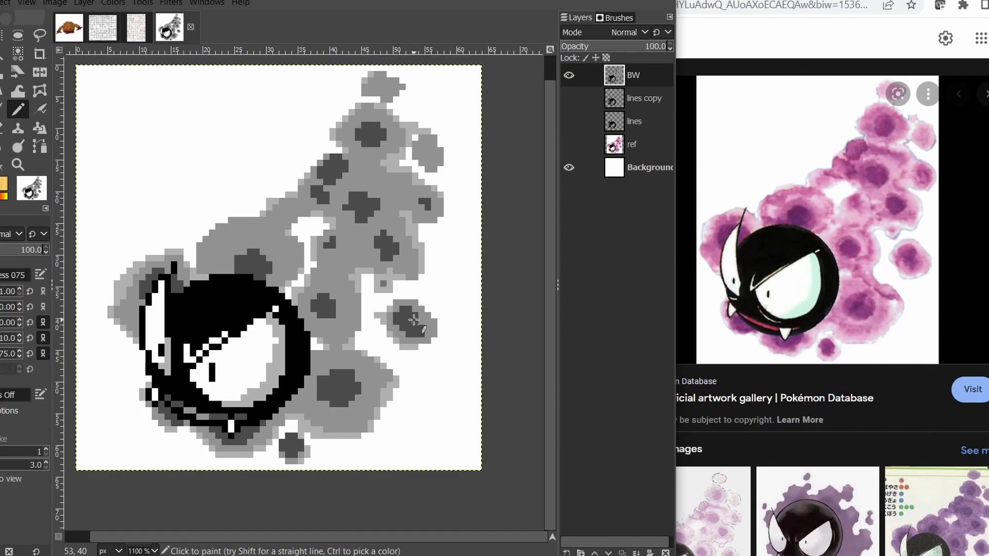
pyautogui.scroll(1, 358, 265)
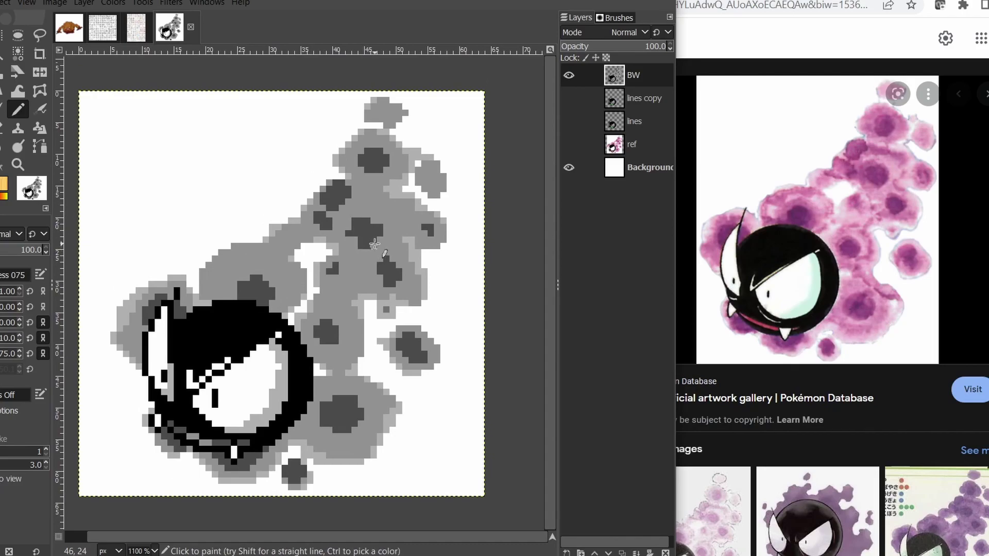
pyautogui.scroll(2, 374, 252)
pyautogui.moveTo(342, 249); pyautogui.dragTo(361, 249)
pyautogui.moveTo(390, 185); pyautogui.dragTo(371, 186)
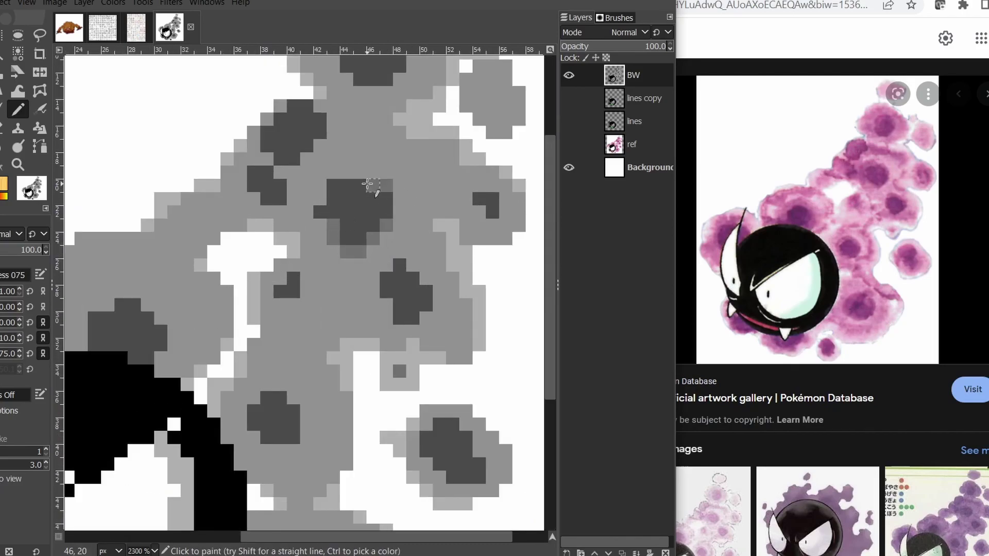
pyautogui.scroll(1, 367, 186)
# Scatter medium-dark grey streaks around the dark cores of the upper gas clouds on the BW layer.
pyautogui.moveTo(446, 237)
pyautogui.mouseDown()
pyautogui.moveTo(426, 246)
pyautogui.moveTo(416, 281)
pyautogui.mouseUp()
pyautogui.moveTo(334, 211)
pyautogui.mouseDown()
pyautogui.moveTo(360, 218)
pyautogui.moveTo(367, 238)
pyautogui.moveTo(287, 240)
pyautogui.mouseUp()
pyautogui.moveTo(248, 240); pyautogui.dragTo(260, 253)
pyautogui.moveTo(221, 267); pyautogui.dragTo(234, 279)
pyautogui.moveTo(381, 309); pyautogui.dragTo(348, 244)
pyautogui.moveTo(373, 347); pyautogui.dragTo(400, 335)
pyautogui.moveTo(321, 294); pyautogui.dragTo(321, 307)
pyautogui.moveTo(446, 126); pyautogui.dragTo(441, 183)
pyautogui.moveTo(105, 371)
pyautogui.mouseDown()
pyautogui.moveTo(233, 290)
pyautogui.moveTo(179, 283)
pyautogui.moveTo(141, 335)
pyautogui.mouseUp()
# Add medium-dark grey streaks to the gas cloud above the head and the clouds between it and the large lower cloud.
pyautogui.click(220, 296)
pyautogui.moveTo(114, 295)
pyautogui.mouseDown()
pyautogui.moveTo(114, 282)
pyautogui.moveTo(140, 270)
pyautogui.mouseUp()
pyautogui.moveTo(179, 243); pyautogui.dragTo(221, 256)
pyautogui.moveTo(258, 296); pyautogui.dragTo(273, 309)
pyautogui.moveTo(307, 345)
pyautogui.mouseDown()
pyautogui.moveTo(276, 286)
pyautogui.moveTo(360, 304)
pyautogui.mouseUp()
pyautogui.moveTo(360, 344); pyautogui.dragTo(361, 356)
pyautogui.moveTo(348, 408); pyautogui.dragTo(307, 397)
pyautogui.moveTo(353, 396); pyautogui.dragTo(310, 343)
pyautogui.keyDown('ctrl'); pyautogui.scroll(-3, 311, 343); pyautogui.keyUp('ctrl')
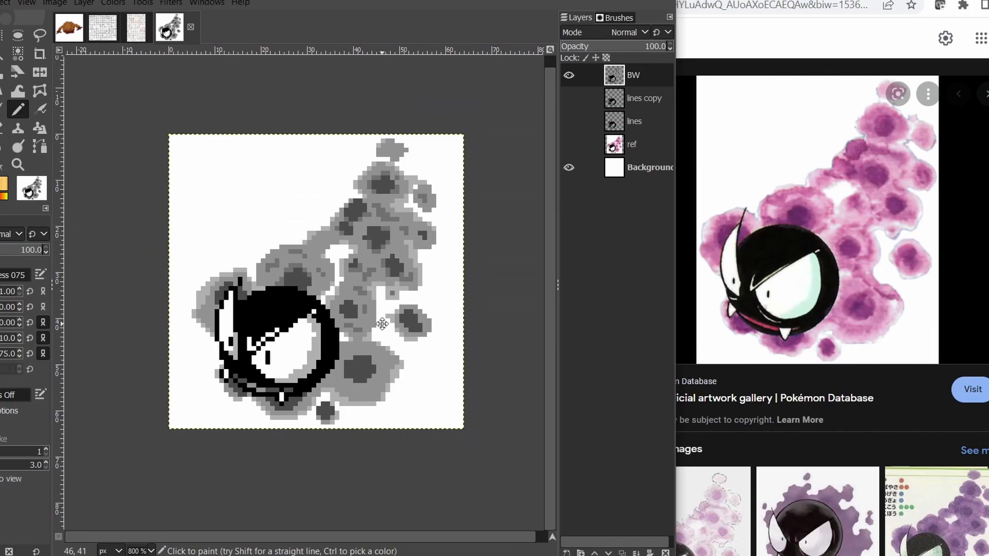
# Sample the medium-dark grey and mottle the large lower gas cloud around its dark core, plus the clouds around the head.
pyautogui.keyDown('ctrl'); pyautogui.scroll(2, 330, 360); pyautogui.keyUp('ctrl')
pyautogui.scroll(-1, 341, 372)
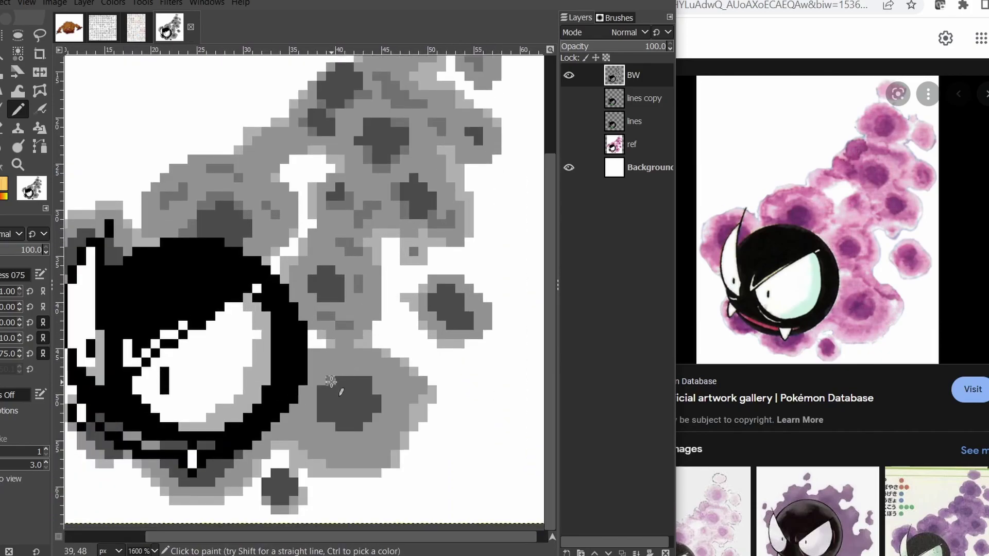
pyautogui.keyDown('ctrl'); pyautogui.click(326, 382); pyautogui.keyUp('ctrl')
pyautogui.moveTo(321, 390); pyautogui.dragTo(313, 418)
pyautogui.moveTo(377, 436); pyautogui.dragTo(386, 380)
pyautogui.moveTo(331, 353); pyautogui.dragTo(313, 371)
pyautogui.moveTo(322, 445); pyautogui.dragTo(350, 454)
pyautogui.moveTo(278, 466)
pyautogui.mouseDown()
pyautogui.moveTo(325, 424)
pyautogui.moveTo(350, 441)
pyautogui.mouseUp()
pyautogui.moveTo(278, 427)
pyautogui.mouseDown()
pyautogui.moveTo(311, 429)
pyautogui.moveTo(271, 450)
pyautogui.mouseUp()
pyautogui.moveTo(325, 372); pyautogui.dragTo(319, 417)
pyautogui.moveTo(137, 249); pyautogui.dragTo(126, 289)
pyautogui.keyDown('ctrl'); pyautogui.scroll(-1, 237, 340); pyautogui.keyUp('ctrl')
pyautogui.moveTo(437, 265)
pyautogui.mouseDown()
pyautogui.moveTo(417, 277)
pyautogui.moveTo(420, 292)
pyautogui.mouseUp()
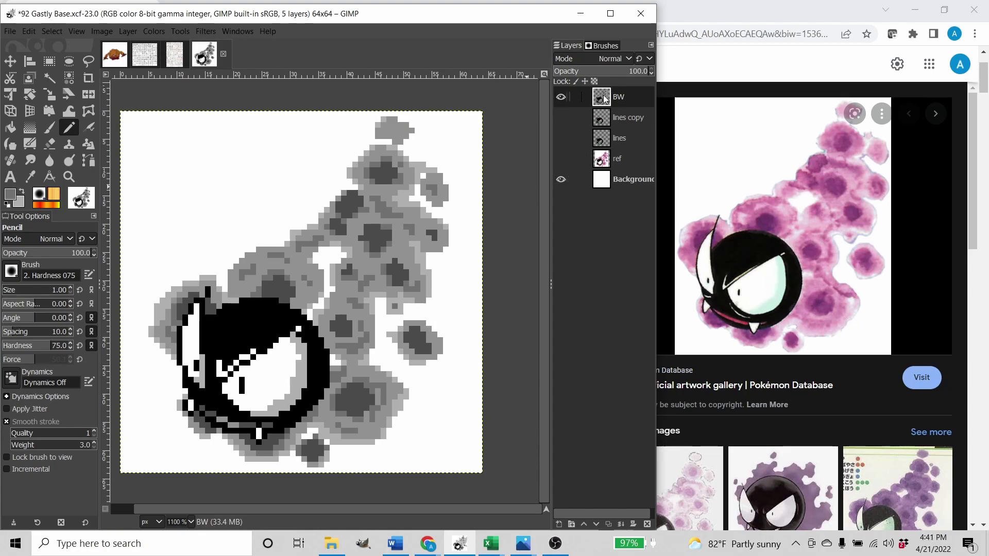
# Show the ref layer, hide the BW layer, and sample the red of the mouth as the foreground colour.
pyautogui.click(626, 164)
pyautogui.click(561, 159)
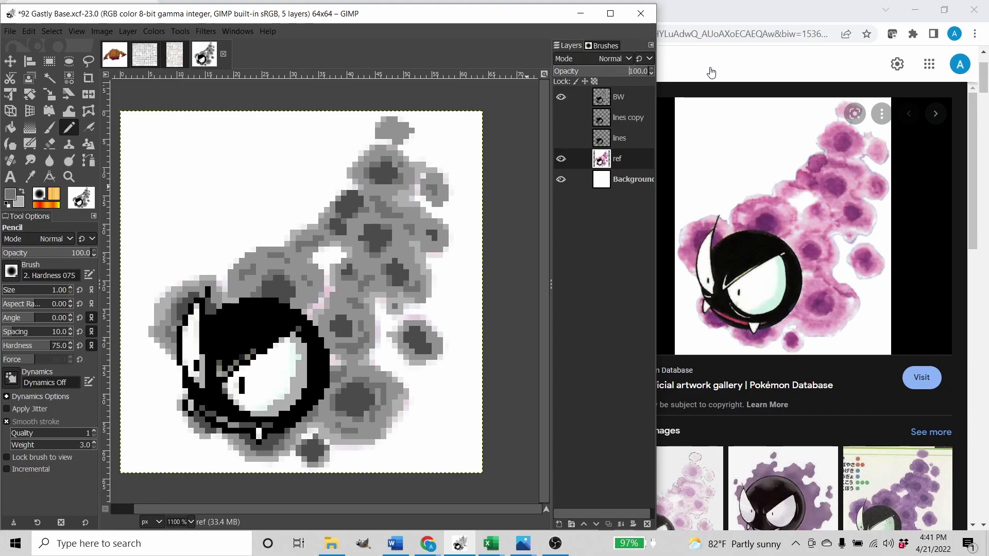
pyautogui.click(561, 98)
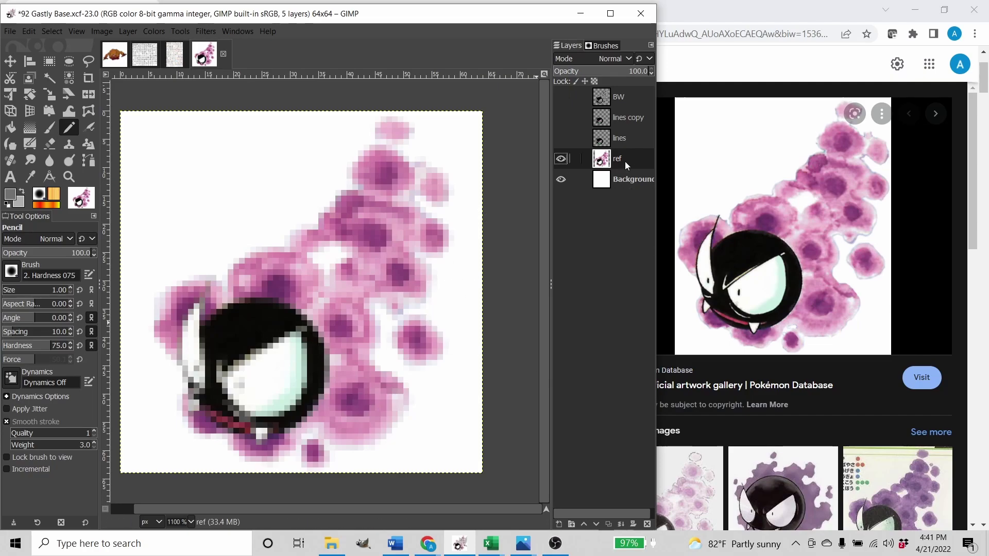
pyautogui.press('o')
pyautogui.scroll(3, 330, 380)
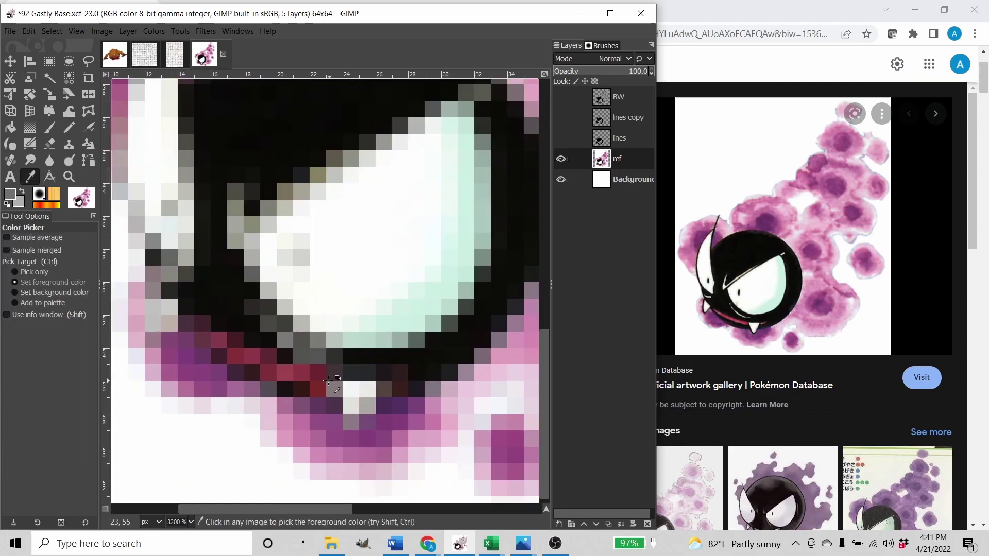
pyautogui.click(307, 383)
# Hide the ref layer, show the BW layer, duplicate it, and rename the copy Color.
pyautogui.click(561, 159)
pyautogui.click(561, 96)
pyautogui.rightClick(620, 98)
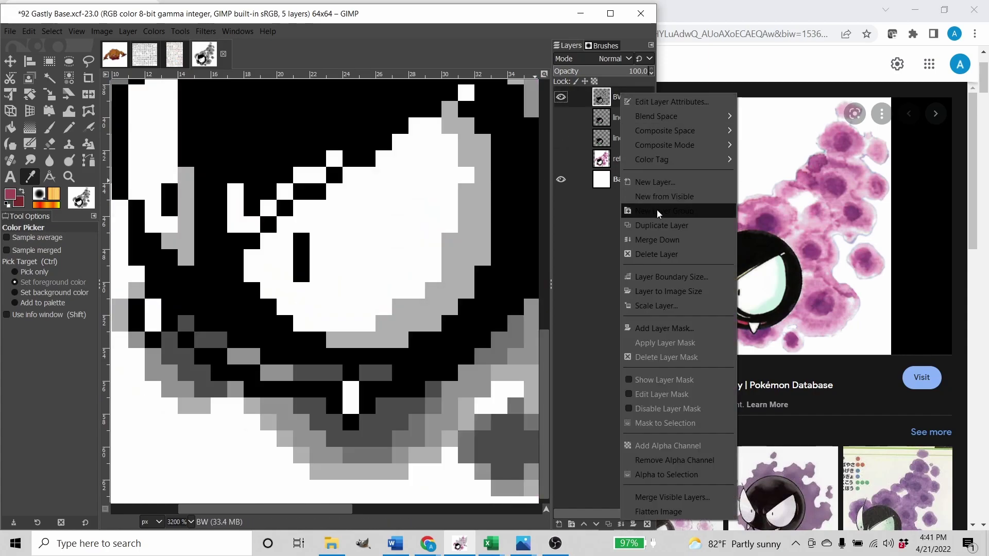
pyautogui.click(633, 227)
pyautogui.rightClick(629, 105)
pyautogui.click(669, 107)
pyautogui.write('Color')
pyautogui.press('Return')
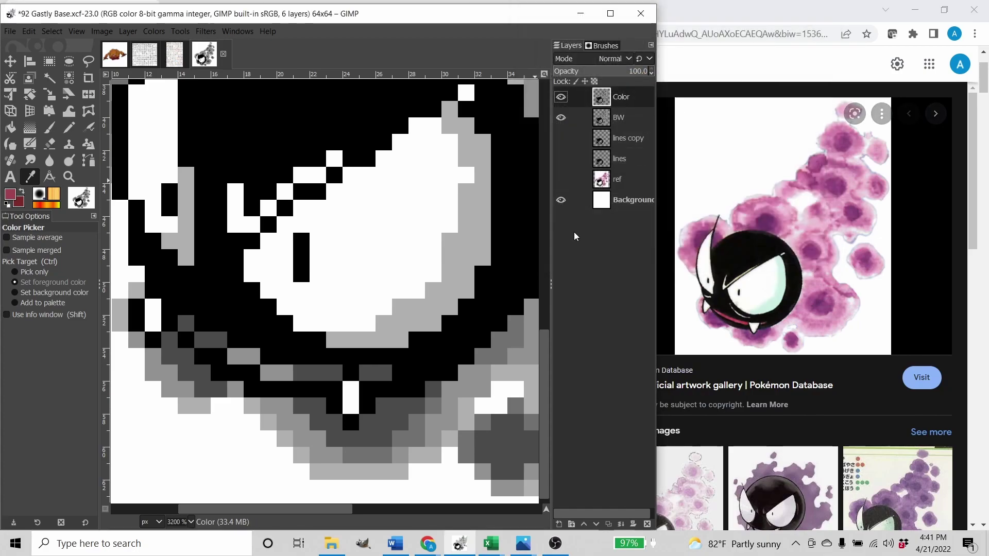
# Bucket-fill the grey mouth segments on the Color layer with the dark red and lighter red sampled from the artwork.
pyautogui.hotkey('shift', 'b')
pyautogui.click(384, 370)
pyautogui.click(315, 373)
pyautogui.click(210, 341)
pyautogui.click(185, 324)
pyautogui.click(244, 356)
pyautogui.click(276, 373)
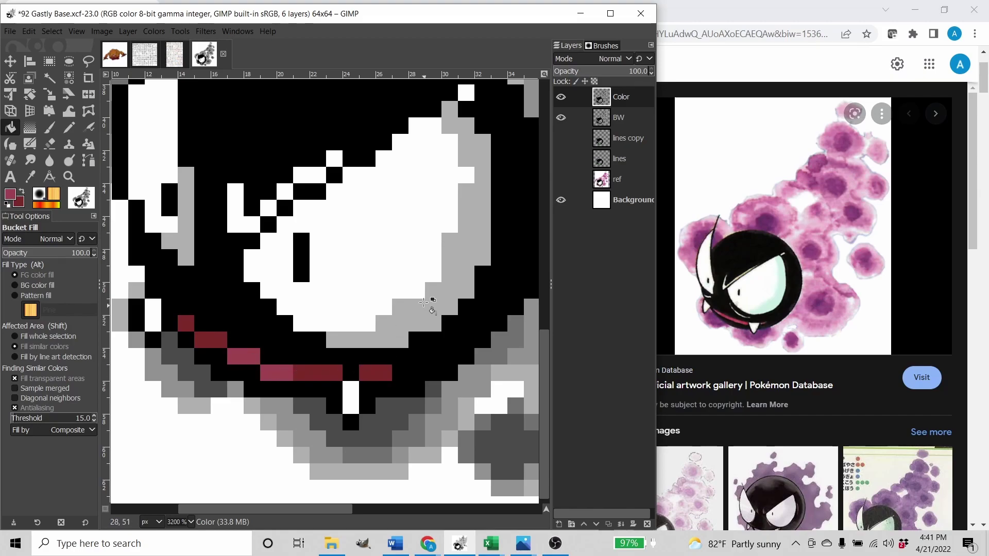
pyautogui.keyDown('ctrl'); pyautogui.scroll(-3, 432, 315); pyautogui.keyUp('ctrl')
pyautogui.keyDown('ctrl'); pyautogui.scroll(3, 396, 323); pyautogui.keyUp('ctrl')
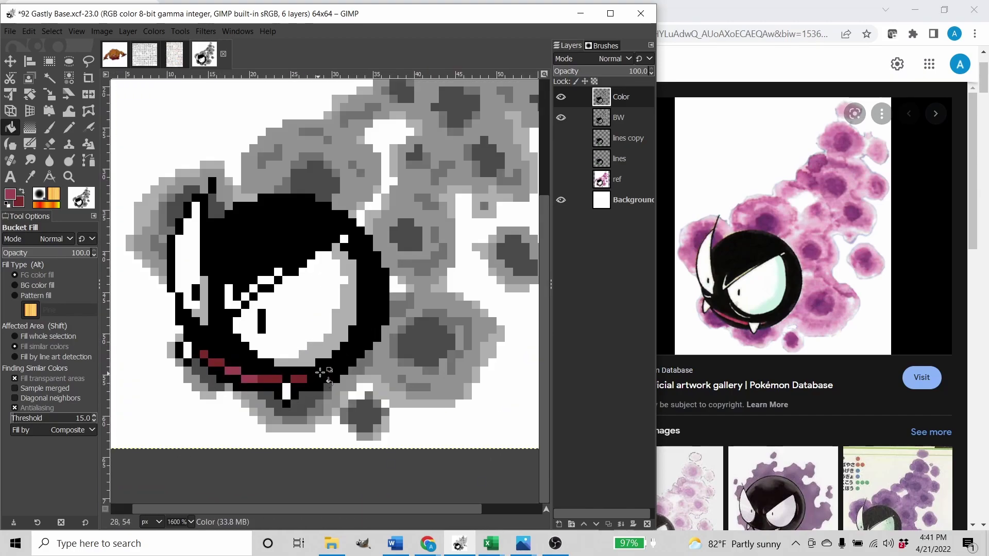
# Hide the Color and BW layers, show the ref layer, and sample the pale mint of the eye shading.
pyautogui.click(561, 96)
pyautogui.click(560, 117)
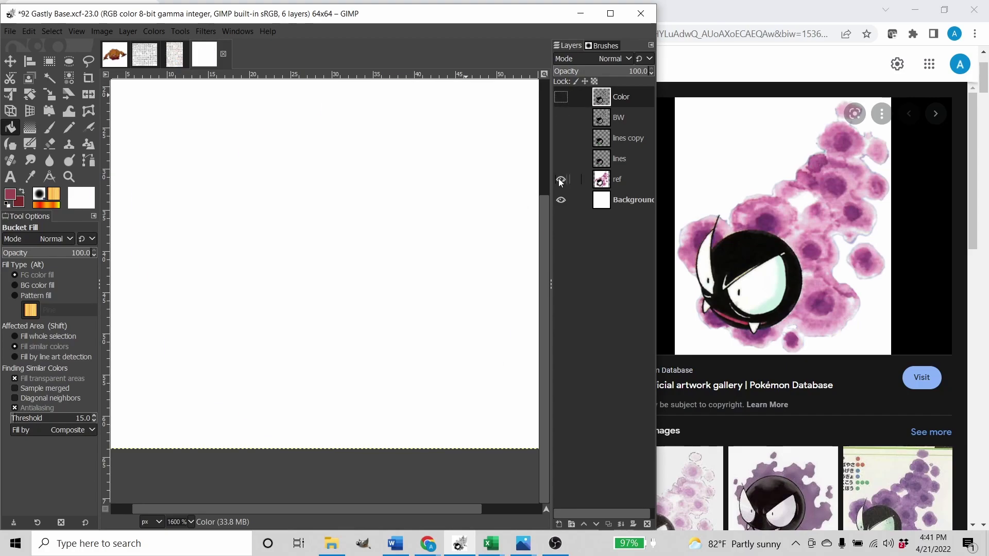
pyautogui.click(560, 179)
pyautogui.click(601, 181)
pyautogui.press('o')
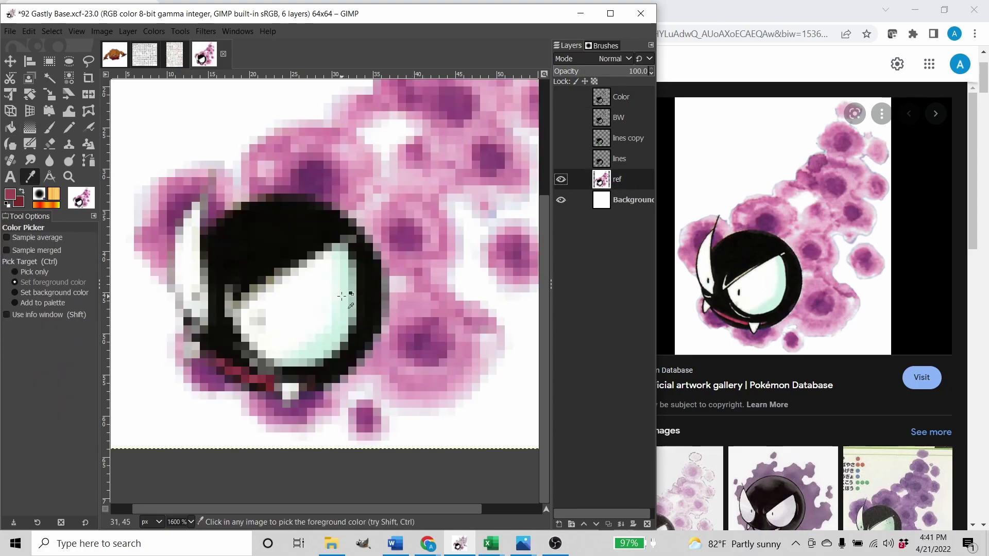
pyautogui.keyDown('ctrl'); pyautogui.click(344, 306); pyautogui.keyUp('ctrl')
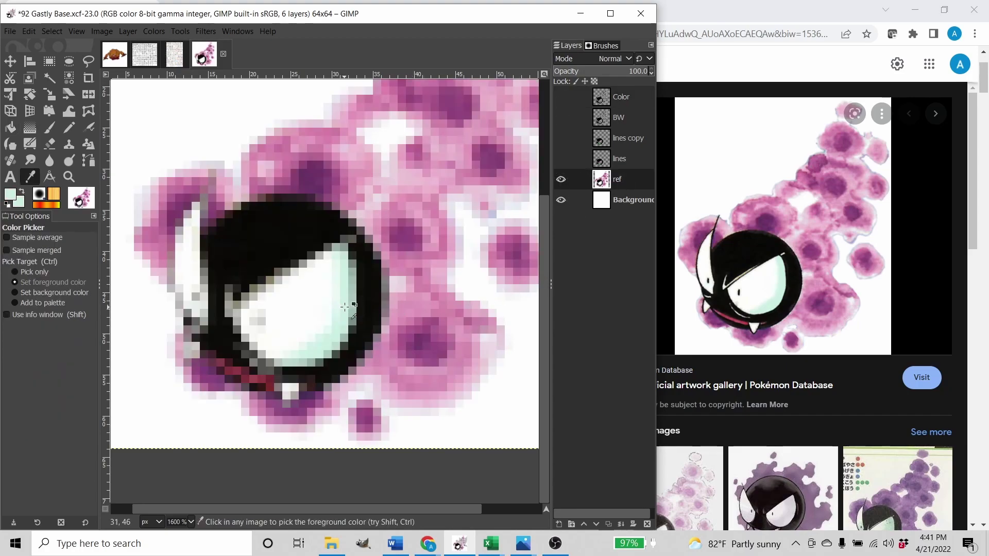
# Hide the ref layer, return to the Color layer, and fill the light grey eye shading with pale mint.
pyautogui.click(560, 179)
pyautogui.click(560, 97)
pyautogui.click(579, 98)
pyautogui.hotkey('shift', 'b')
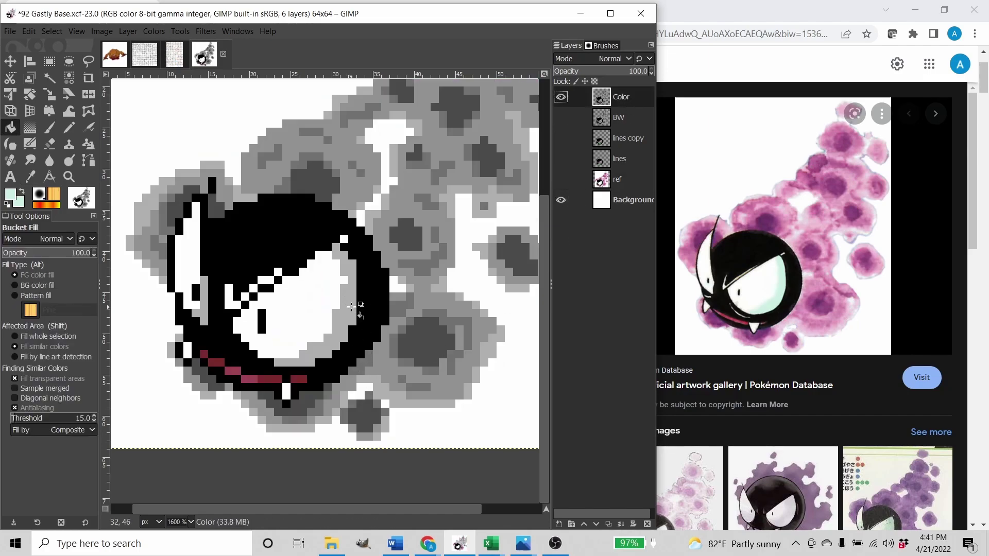
pyautogui.click(349, 312)
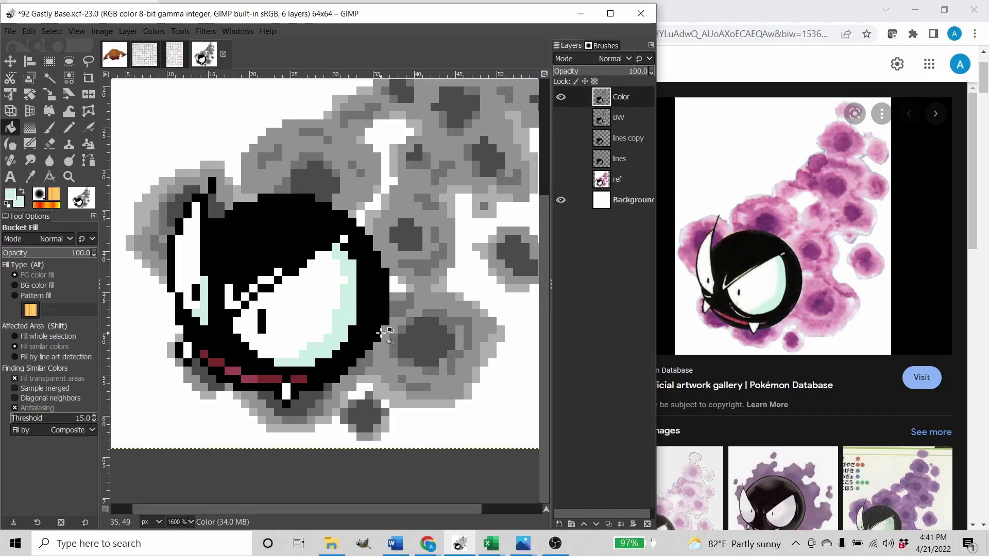
# Swap the Color layer for the ref layer and sample the clouds' dark purple and pale pink as the two active colours.
pyautogui.scroll(-2, 397, 342)
pyautogui.moveTo(434, 333); pyautogui.dragTo(416, 357)
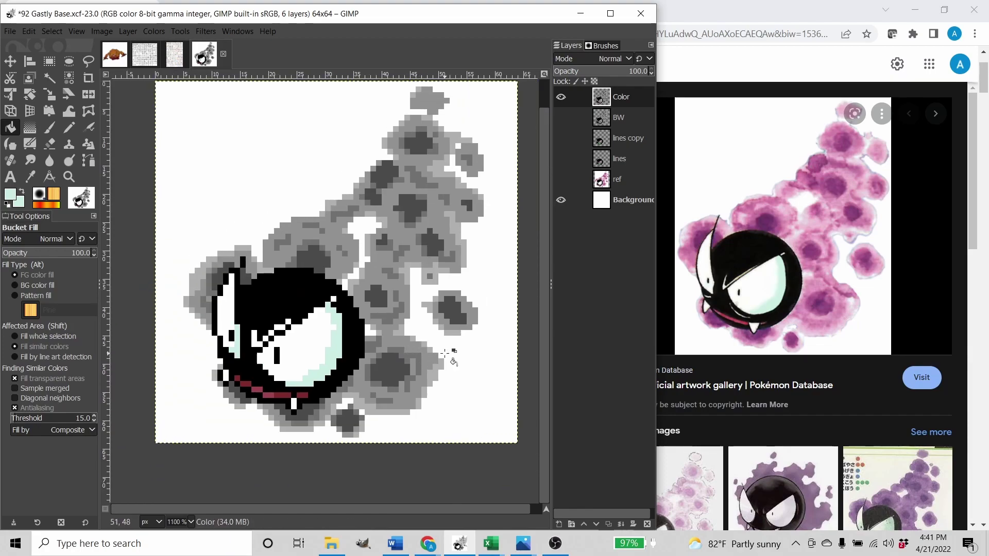
pyautogui.scroll(-1, 445, 354)
pyautogui.hscroll(-1, 445, 354)
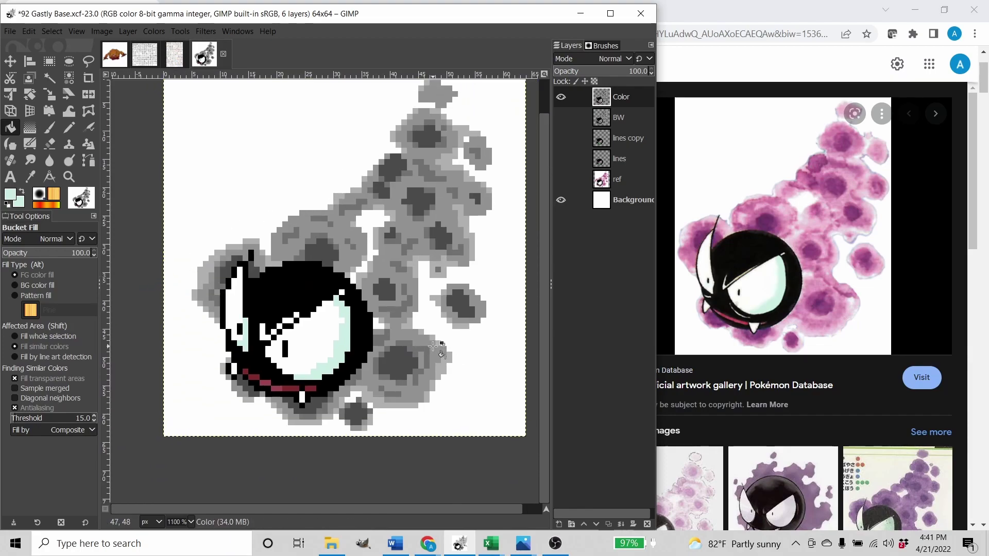
pyautogui.click(560, 97)
pyautogui.click(560, 179)
pyautogui.click(618, 180)
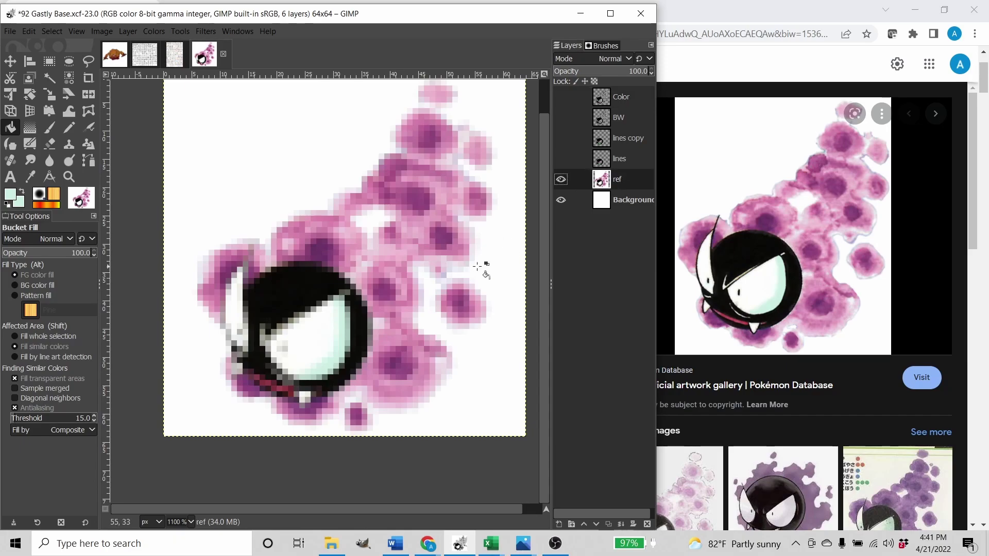
pyautogui.press('o')
pyautogui.moveTo(352, 261); pyautogui.dragTo(342, 279)
pyautogui.scroll(3, 381, 281)
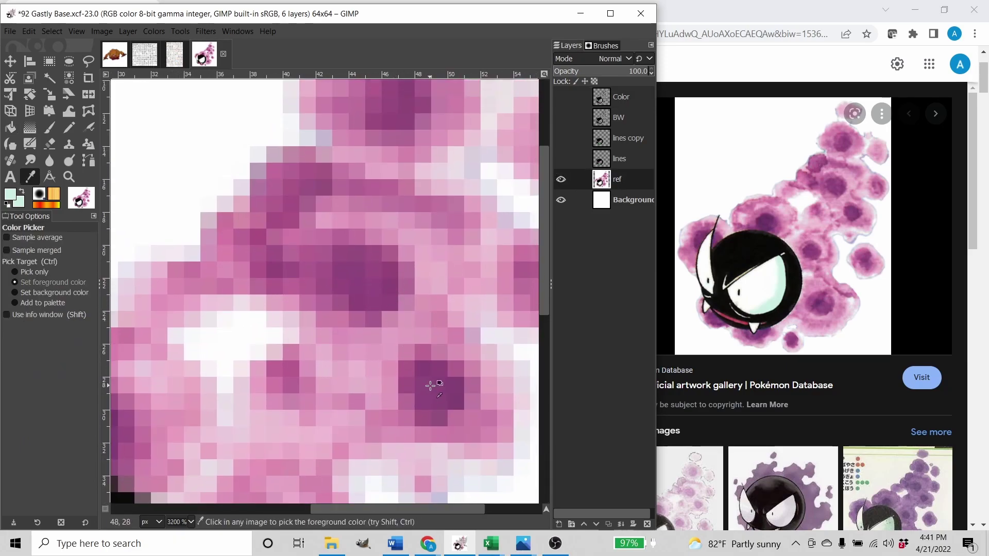
pyautogui.click(378, 286)
pyautogui.scroll(-3, 376, 255)
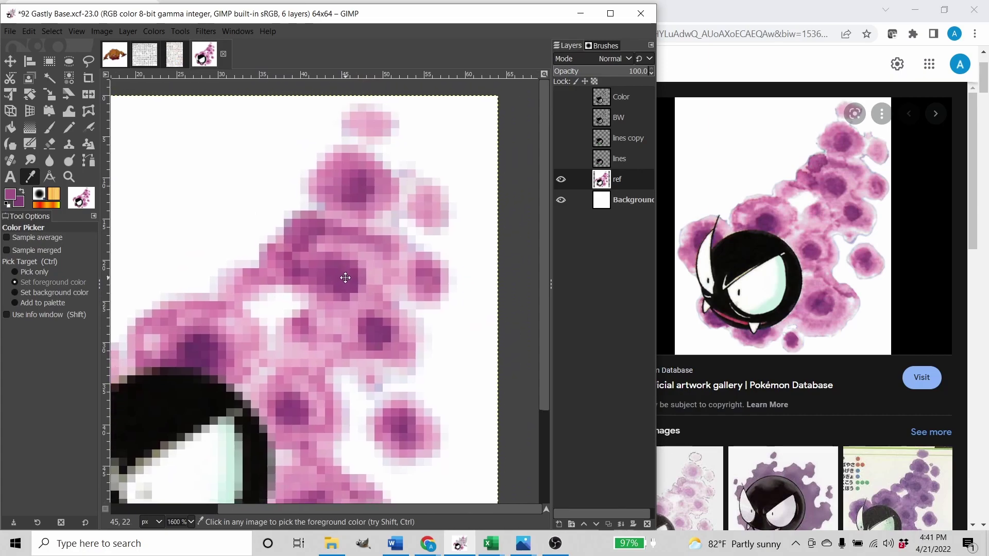
pyautogui.scroll(2, 375, 276)
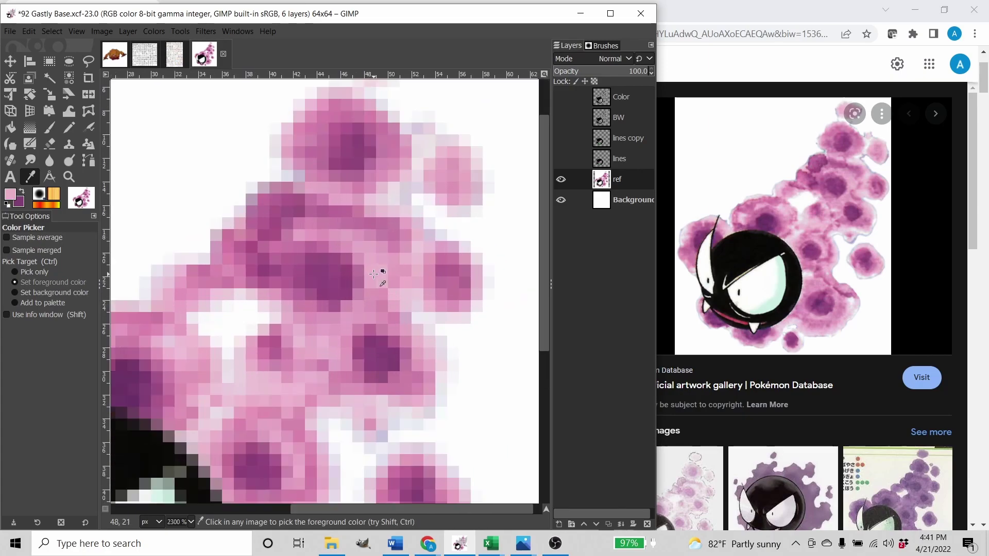
pyautogui.scroll(-2, 420, 247)
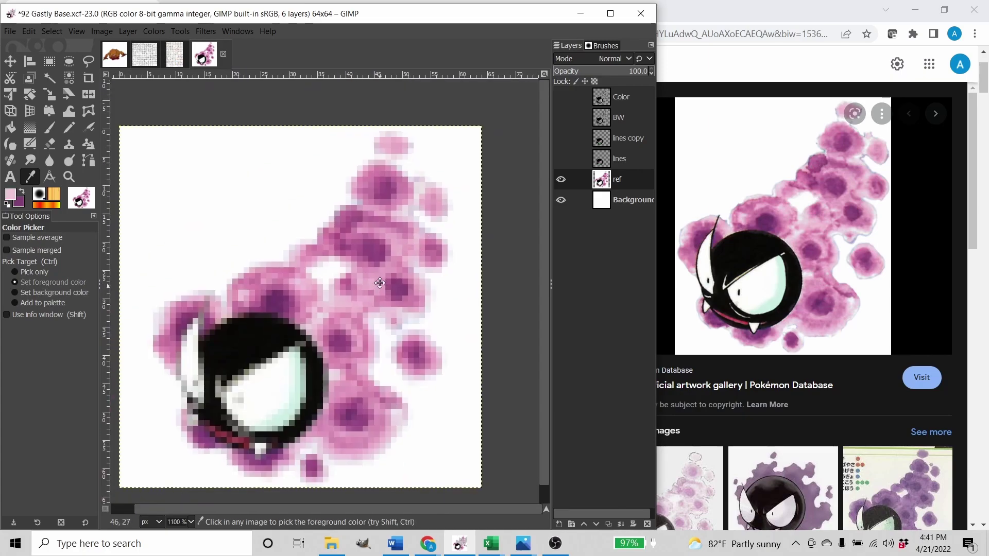
# Switch back to the Color layer and bucket-fill the dark grey cores of the gas clouds with dark purple.
pyautogui.click(561, 179)
pyautogui.click(561, 97)
pyautogui.click(628, 98)
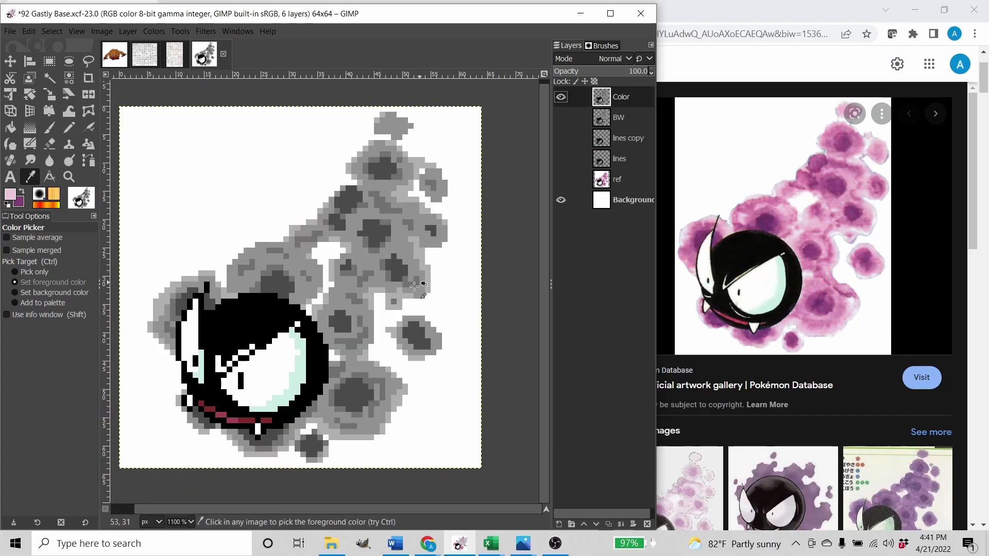
pyautogui.hotkey('shift', 'b')
pyautogui.moveTo(344, 307); pyautogui.dragTo(376, 302)
pyautogui.press('x')
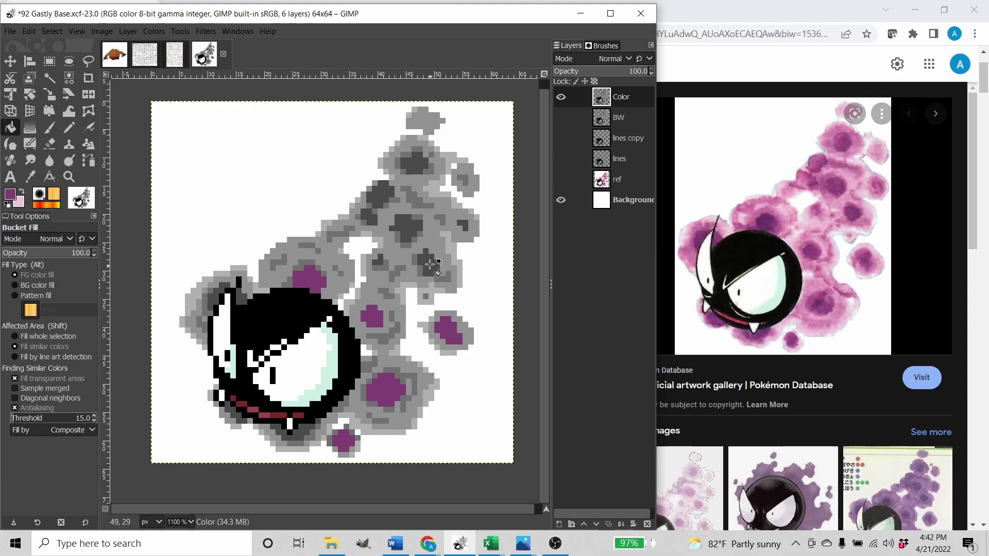
pyautogui.click(466, 223)
pyautogui.click(383, 198)
pyautogui.click(368, 217)
pyautogui.click(413, 163)
pyautogui.click(379, 256)
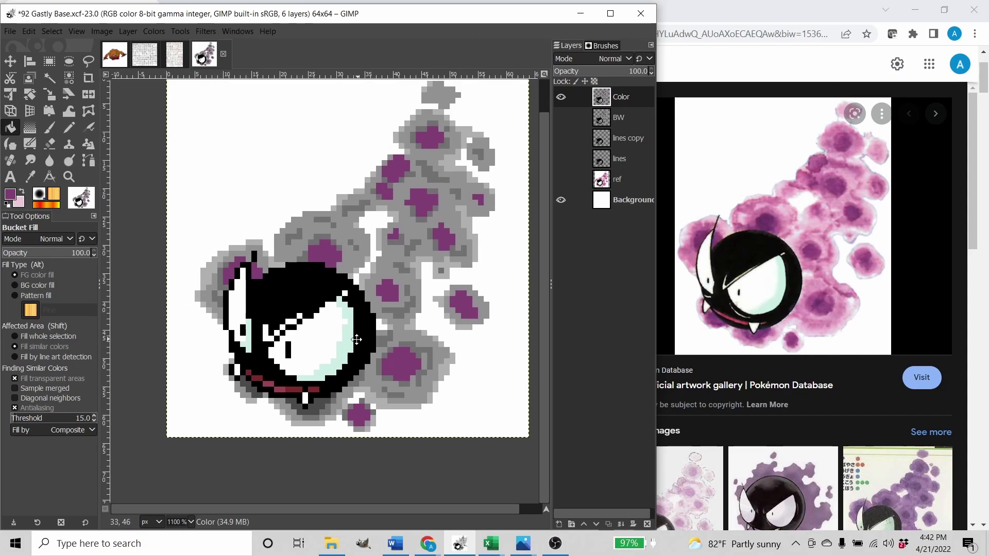
# Fill the remaining dark grey areas beneath the mouth and around the lower fang with dark purple.
pyautogui.keyDown('ctrl'); pyautogui.scroll(3, 325, 370); pyautogui.keyUp('ctrl')
pyautogui.click(340, 387)
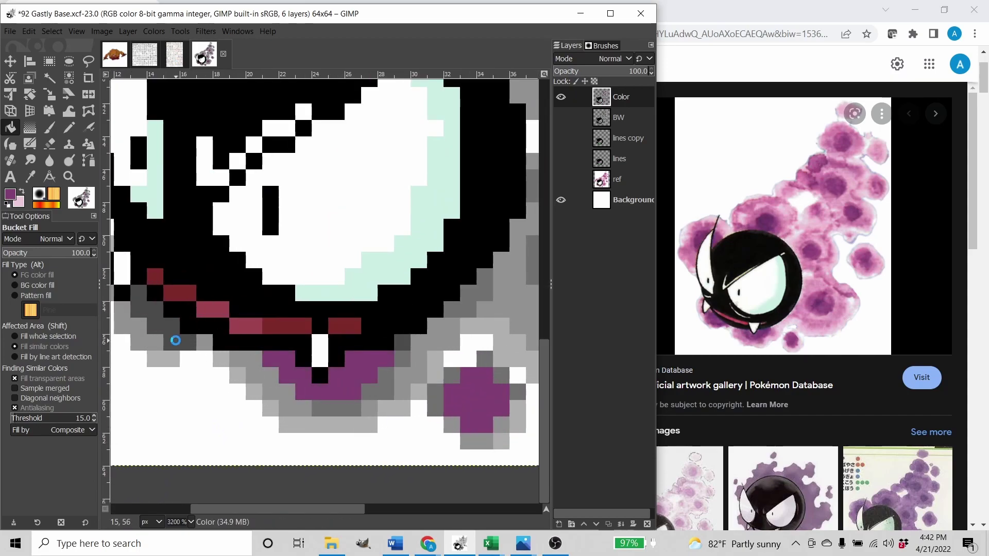
pyautogui.keyDown('ctrl'); pyautogui.scroll(-3, 298, 385); pyautogui.keyUp('ctrl')
pyautogui.moveTo(298, 353); pyautogui.dragTo(375, 272)
pyautogui.keyDown('ctrl'); pyautogui.scroll(2, 344, 334); pyautogui.keyUp('ctrl')
pyautogui.moveTo(304, 350); pyautogui.dragTo(326, 351)
# Swap to pale pink and fill the lightest grey edge pixels of the gas beneath and beside the mouth.
pyautogui.press('x')
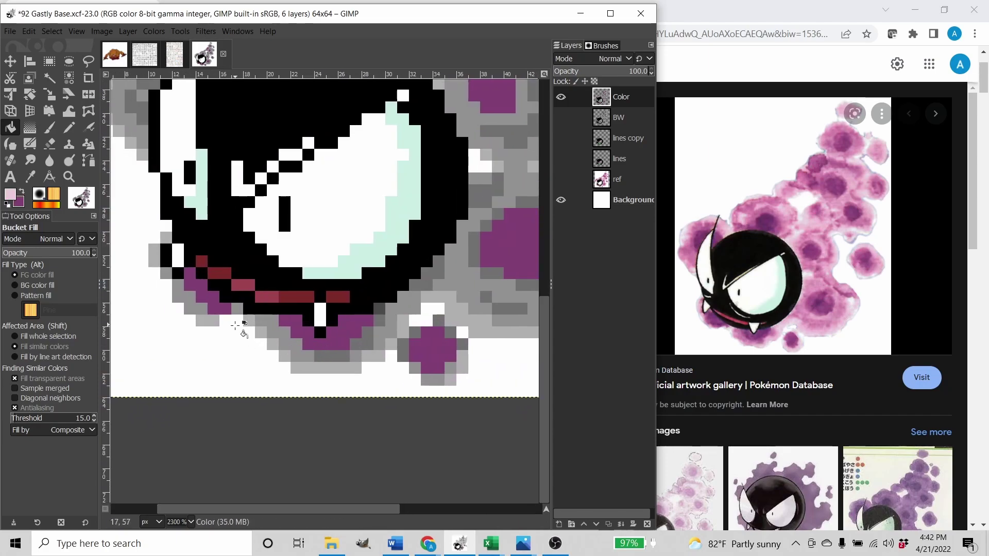
pyautogui.click(207, 322)
pyautogui.click(154, 255)
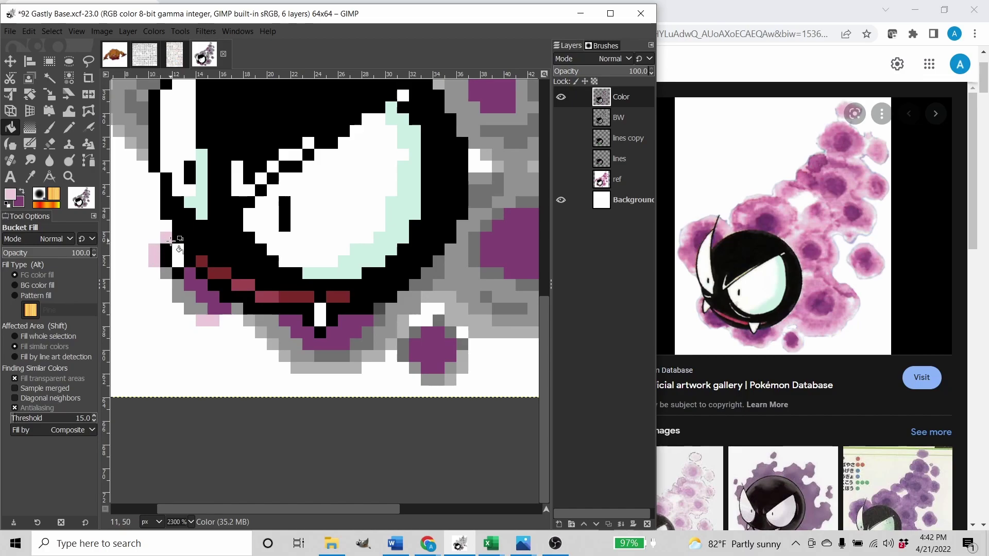
pyautogui.click(251, 323)
pyautogui.click(272, 343)
pyautogui.click(284, 355)
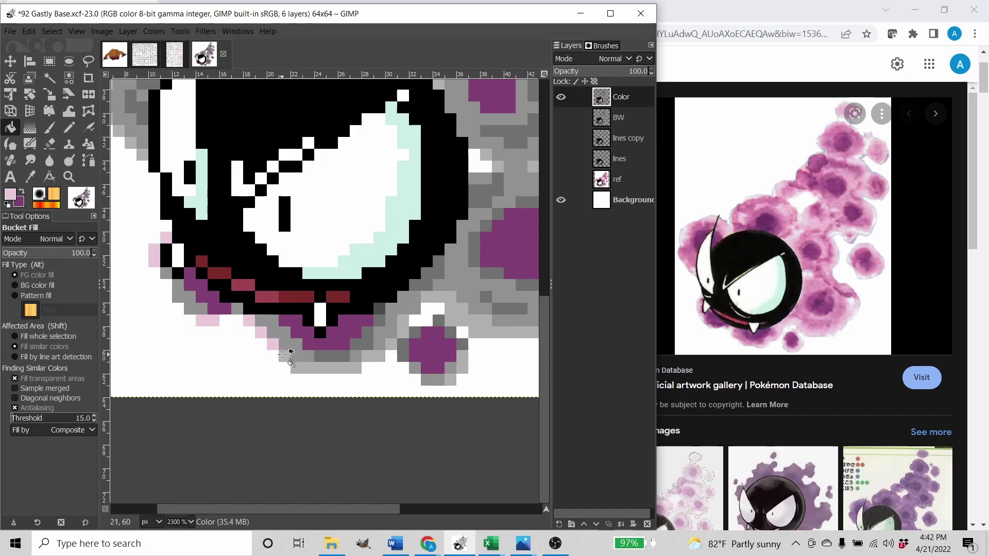
pyautogui.click(307, 368)
pyautogui.click(382, 358)
# Fill the lightest grey outer edges of the remaining gas clouds with pale pink.
pyautogui.scroll(10, 400, 344)
pyautogui.hscroll(5, 399, 344)
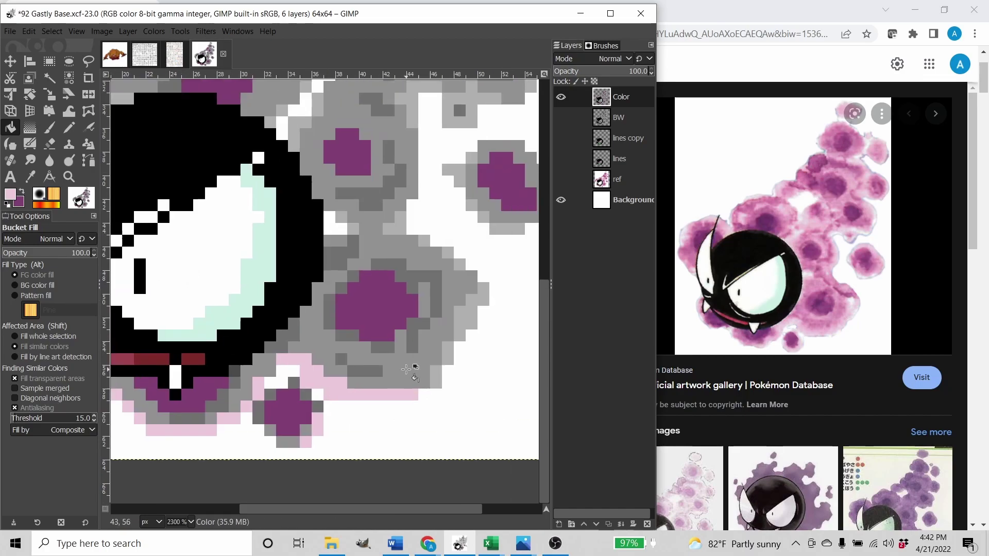
pyautogui.click(318, 256)
pyautogui.click(346, 274)
pyautogui.click(216, 256)
pyautogui.click(234, 238)
pyautogui.scroll(4, 309, 309)
pyautogui.click(344, 166)
pyautogui.scroll(-6, 380, 312)
pyautogui.click(196, 364)
pyautogui.scroll(-2, 203, 370)
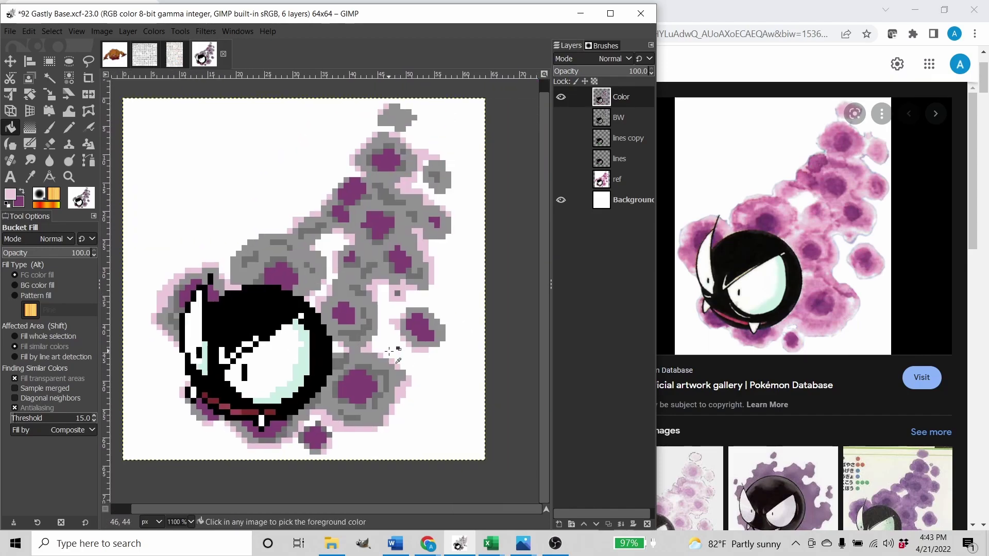
# Pencil one pale pink and one dark purple swatch pixel, two pixels apart, in the empty area above the head.
pyautogui.press('n')
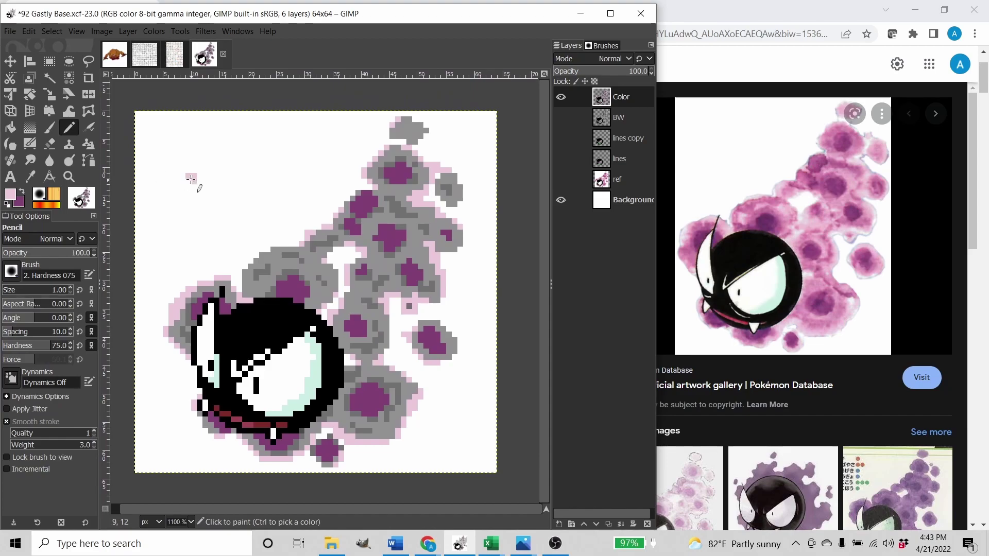
pyautogui.scroll(3, 208, 195)
pyautogui.press('x')
pyautogui.click(326, 231)
pyautogui.scroll(-2, 330, 237)
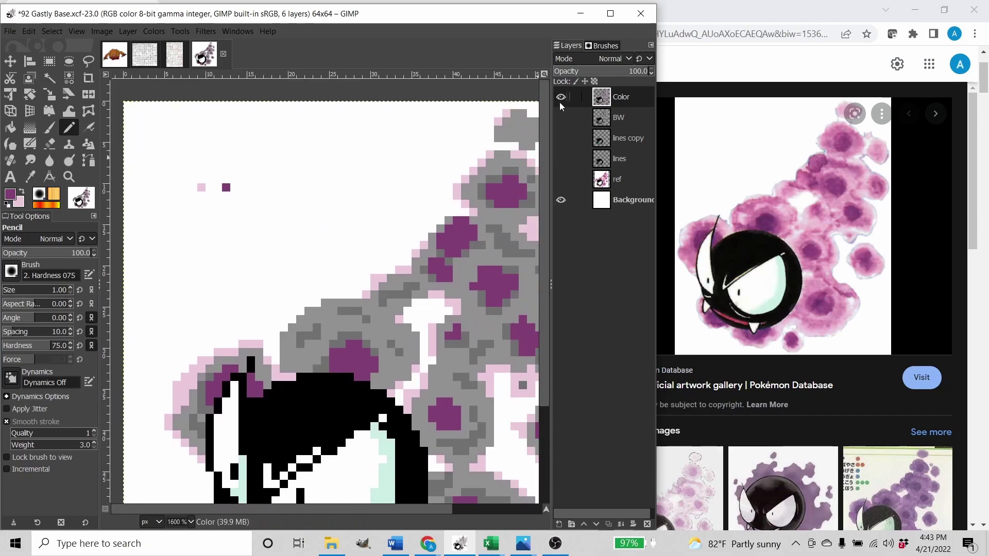
# Swap the Color layer for the ref layer and sample a medium pink and a darker magenta from the clouds.
pyautogui.click(561, 97)
pyautogui.click(561, 179)
pyautogui.click(616, 180)
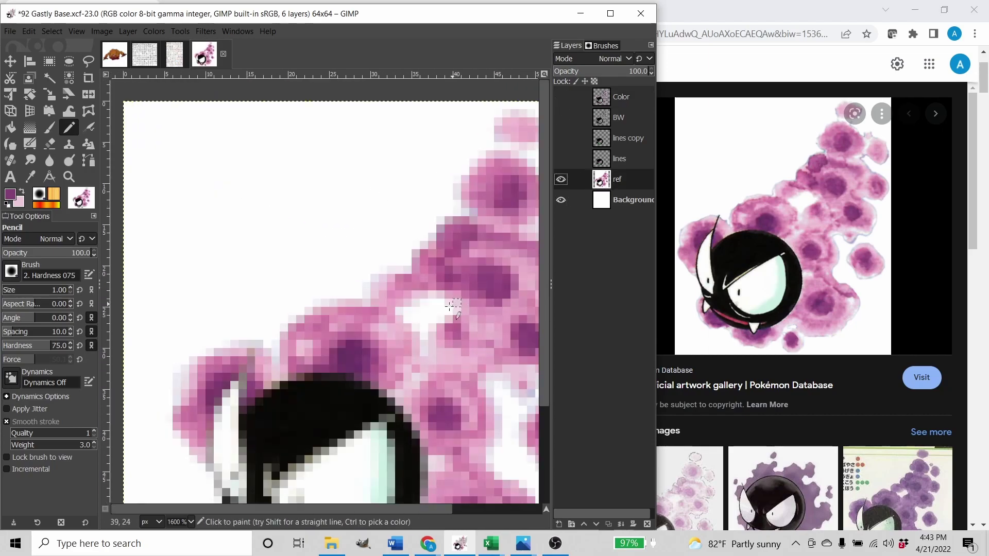
pyautogui.press('o')
pyautogui.scroll(1, 453, 305)
pyautogui.moveTo(407, 284); pyautogui.dragTo(384, 302)
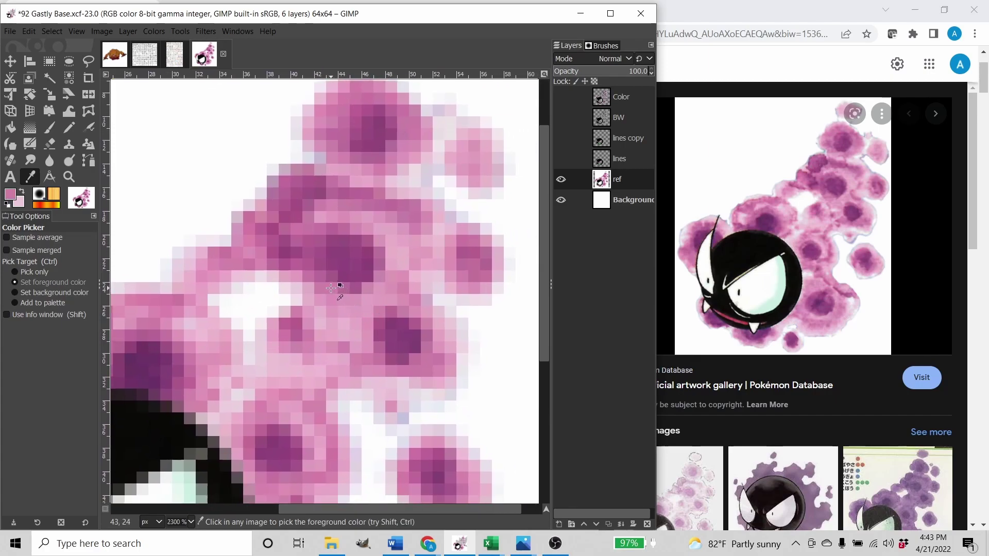
pyautogui.click(346, 299)
pyautogui.click(344, 308)
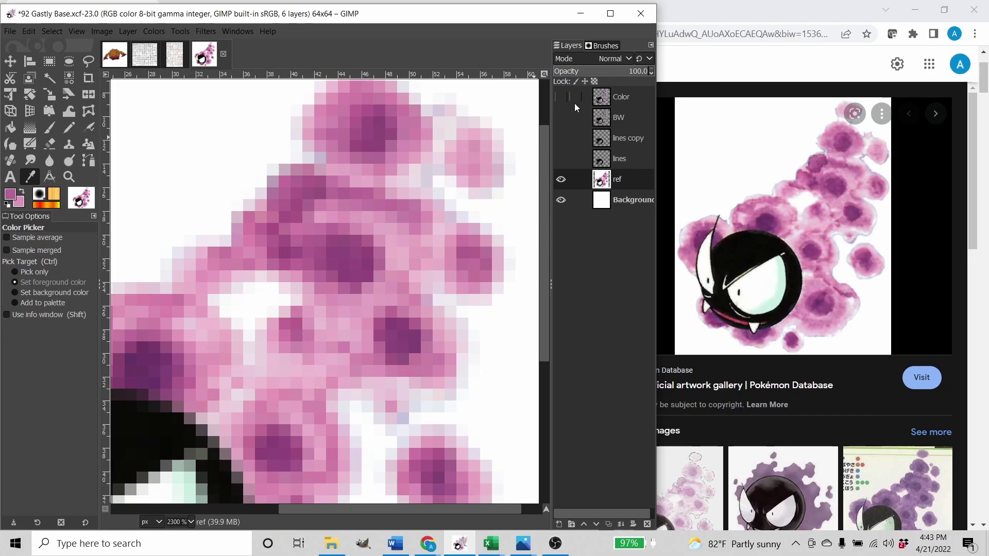
# Return to the Color layer and pencil the magenta and medium pink between the two swatches to complete a four-tone palette.
pyautogui.click(561, 97)
pyautogui.click(561, 179)
pyautogui.moveTo(216, 147); pyautogui.dragTo(472, 205)
pyautogui.scroll(2, 312, 203)
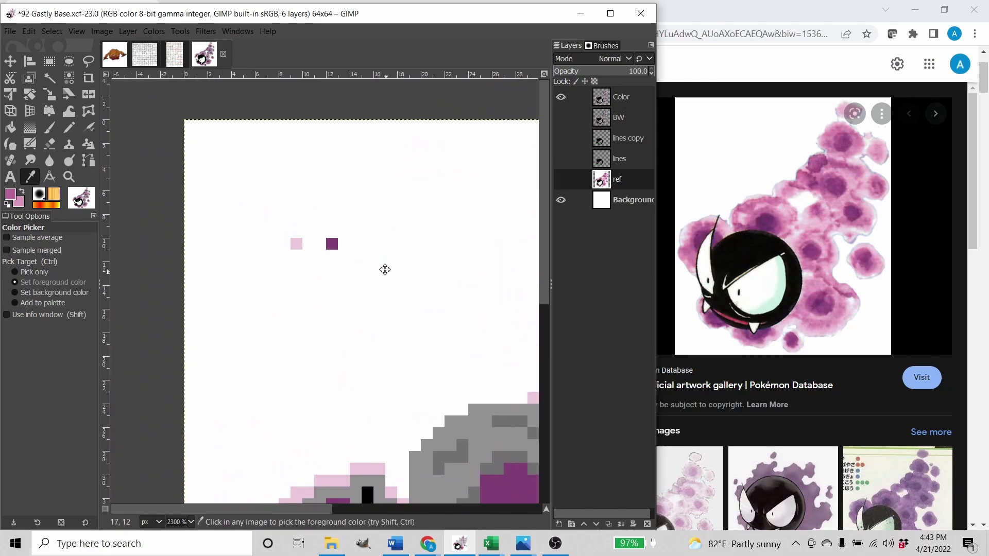
pyautogui.press('n')
pyautogui.click(274, 240)
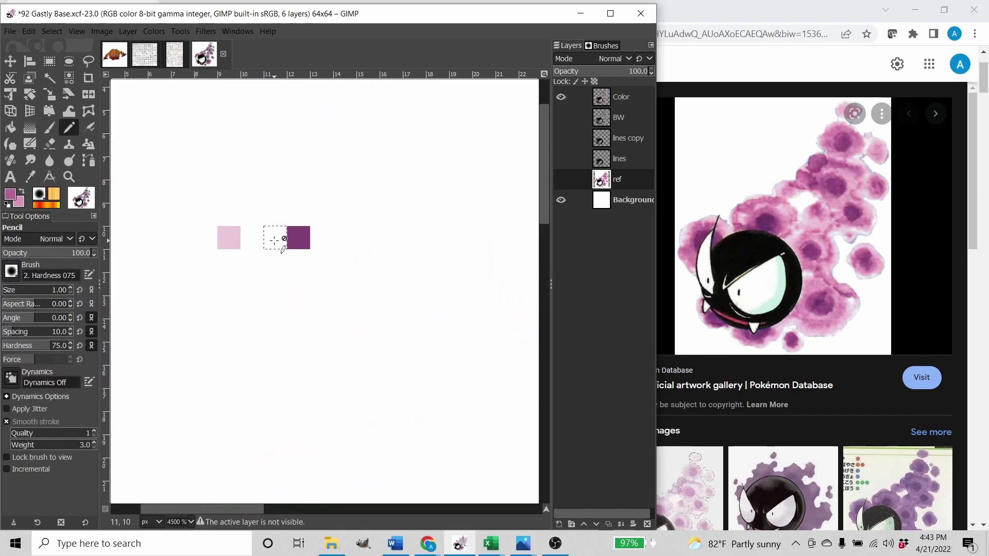
pyautogui.click(621, 97)
pyautogui.click(276, 237)
pyautogui.click(253, 238)
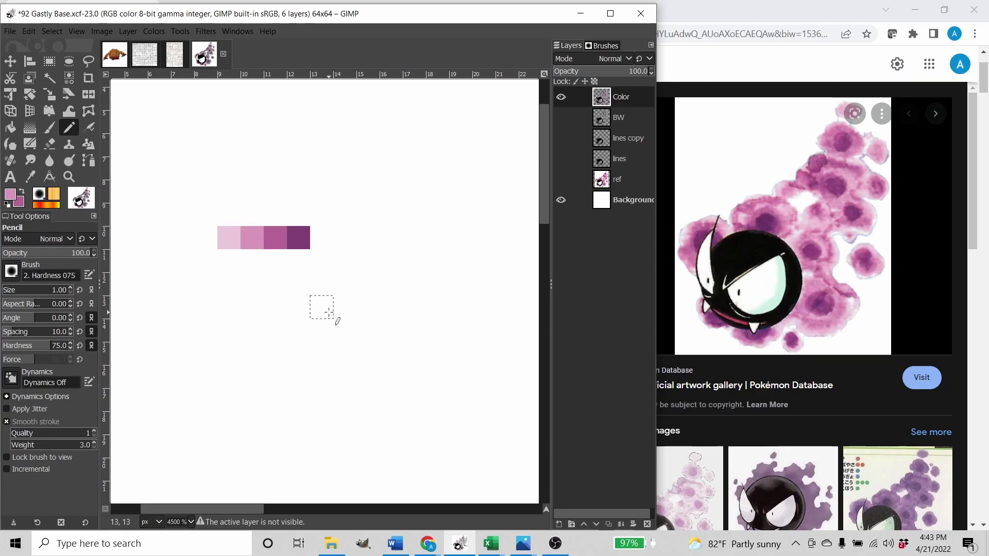
pyautogui.moveTo(330, 311); pyautogui.dragTo(312, 302)
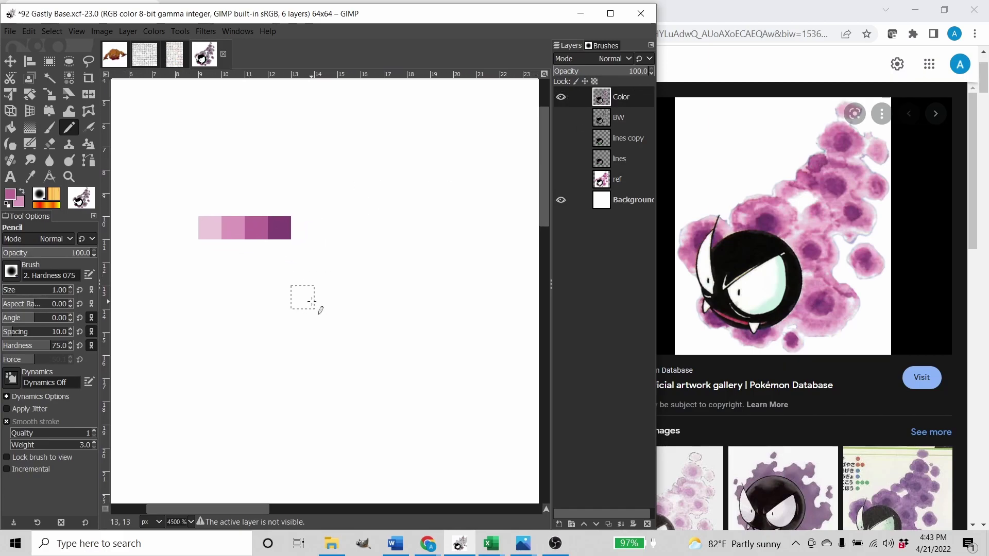
pyautogui.scroll(-3, 433, 289)
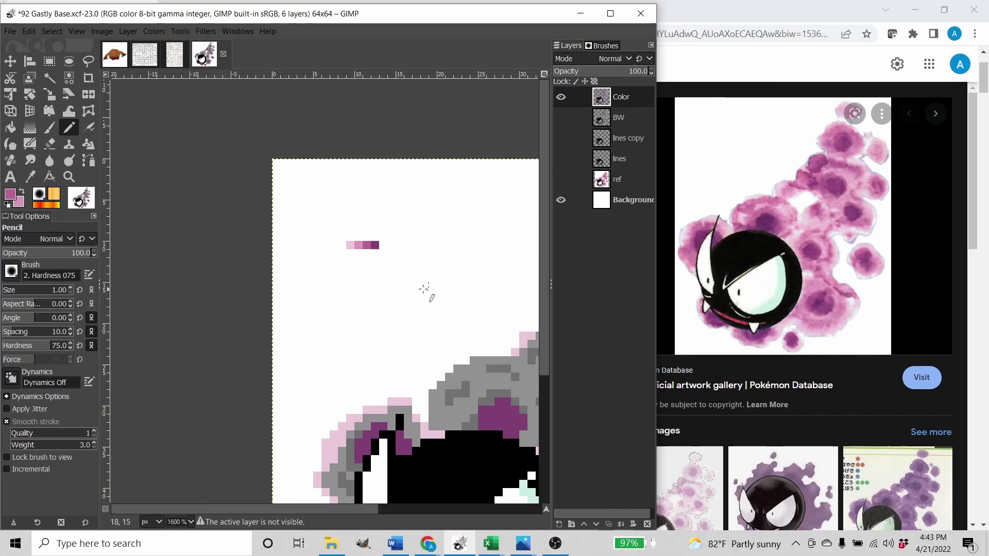
# Select all darker grey gas markings by colour and paint them magenta with an enlarged pencil of about size 59, then clear the selection.
pyautogui.scroll(-2, 243, 276)
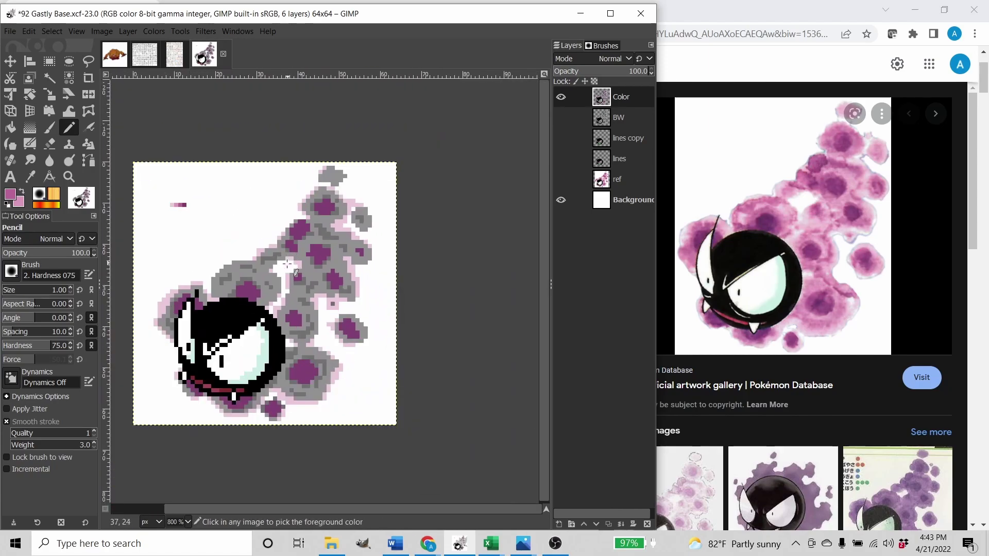
pyautogui.scroll(1, 252, 279)
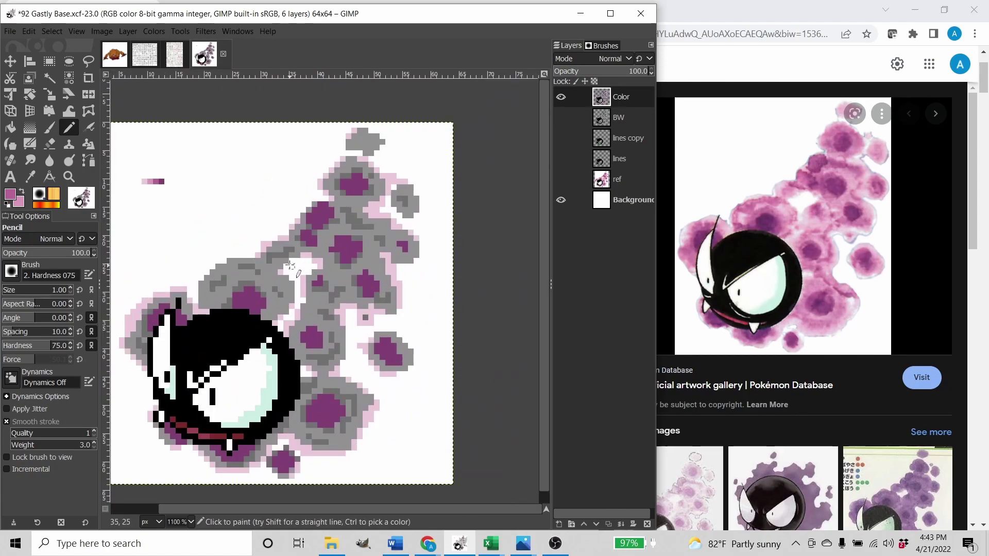
pyautogui.click(69, 78)
pyautogui.click(355, 216)
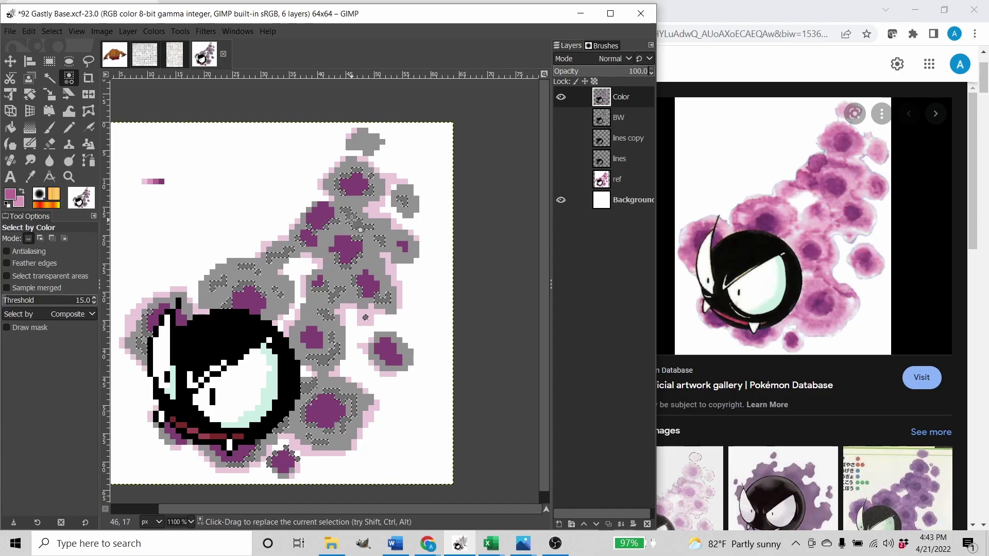
pyautogui.press('n')
pyautogui.press(']')
pyautogui.press(']')
pyautogui.press(']')
pyautogui.press(']')
pyautogui.press(']')
pyautogui.press(']')
pyautogui.press(']')
pyautogui.press(']')
pyautogui.press(']')
pyautogui.press(']')
pyautogui.press(']')
pyautogui.press(']')
pyautogui.press(']')
pyautogui.press(']')
pyautogui.press(']')
pyautogui.press(']')
pyautogui.press(']')
pyautogui.press(']')
pyautogui.press(']')
pyautogui.press(']')
pyautogui.moveTo(337, 271)
pyautogui.mouseDown()
pyautogui.moveTo(447, 258)
pyautogui.moveTo(100, 367)
pyautogui.mouseUp()
pyautogui.hotkey('ctrl', 'shift', 'a')
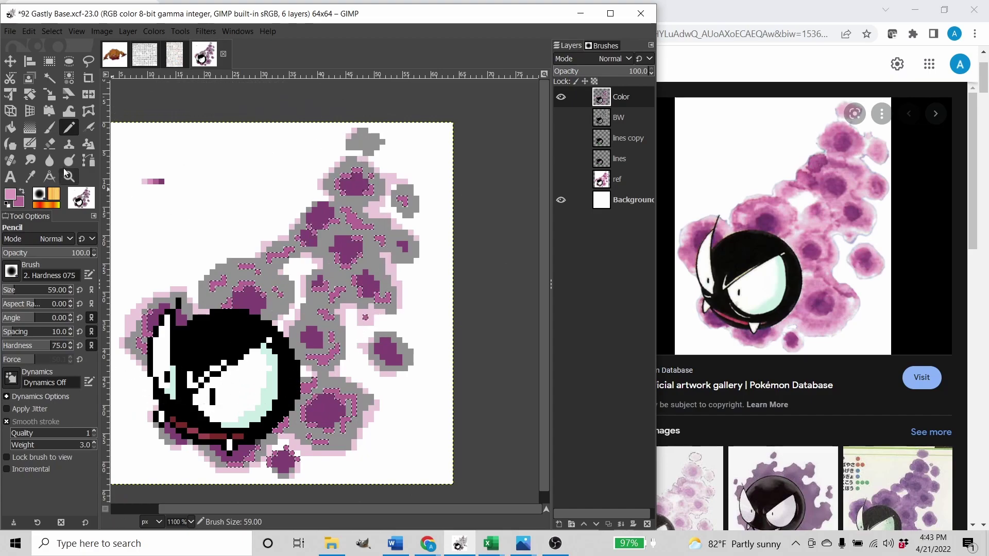
# Select the remaining lighter grey gas areas by colour, paint them medium pink with the Pencil, and clear the selection.
pyautogui.click(69, 78)
pyautogui.click(355, 222)
pyautogui.press('n')
pyautogui.moveTo(355, 221)
pyautogui.mouseDown()
pyautogui.moveTo(380, 382)
pyautogui.moveTo(98, 325)
pyautogui.mouseUp()
pyautogui.hotkey('ctrl', 'shift', 'a')
pyautogui.press('r')
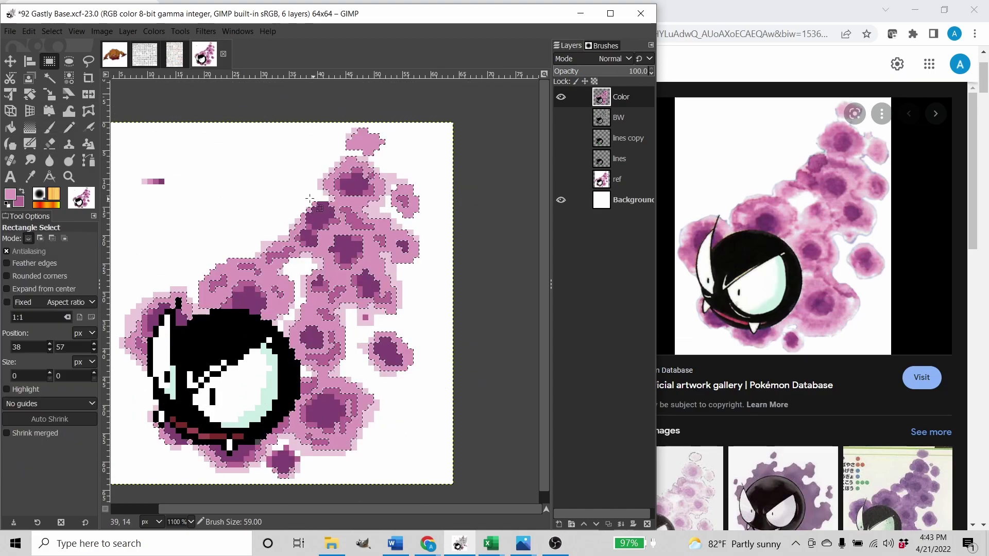
# Shrink the eraser and erase the four-tone palette swatches from the empty area above the head.
pyautogui.hscroll(-2, 236, 208)
pyautogui.hotkey('shift', 'e')
pyautogui.press('[')
pyautogui.press('[')
pyautogui.press('[')
pyautogui.press('[')
pyautogui.press('[')
pyautogui.press('[')
pyautogui.press('[')
pyautogui.press('[')
pyautogui.press('[')
pyautogui.press('[')
pyautogui.press('[')
pyautogui.press('[')
pyautogui.press('[')
pyautogui.press('[')
pyautogui.press('[')
pyautogui.press('[')
pyautogui.press('[')
pyautogui.press('[')
pyautogui.press('[')
pyautogui.press('[')
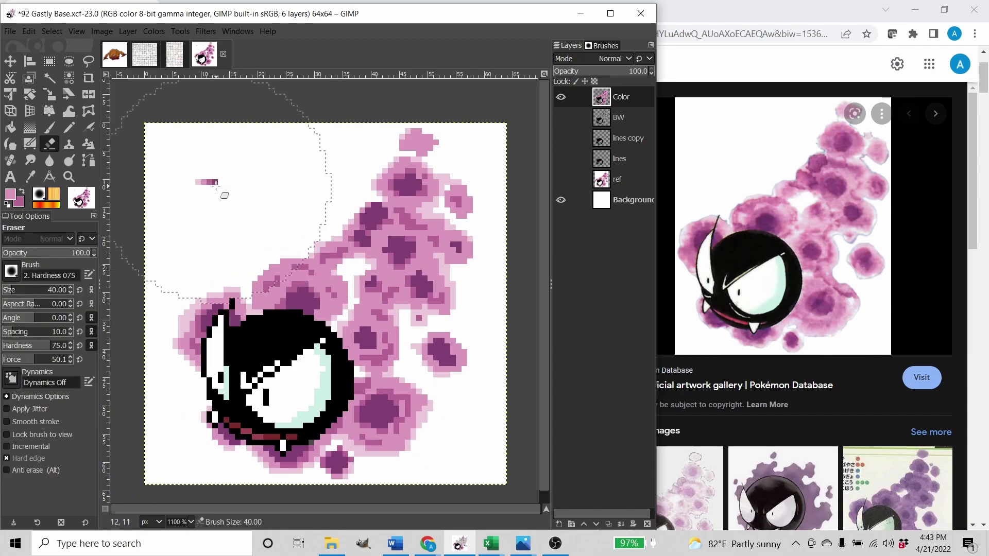
pyautogui.press('[')
pyautogui.press('[')
pyautogui.press('[')
pyautogui.press('[')
pyautogui.press('[')
pyautogui.press('[')
pyautogui.click(212, 186)
pyautogui.press('r')
pyautogui.moveTo(300, 243); pyautogui.dragTo(296, 232)
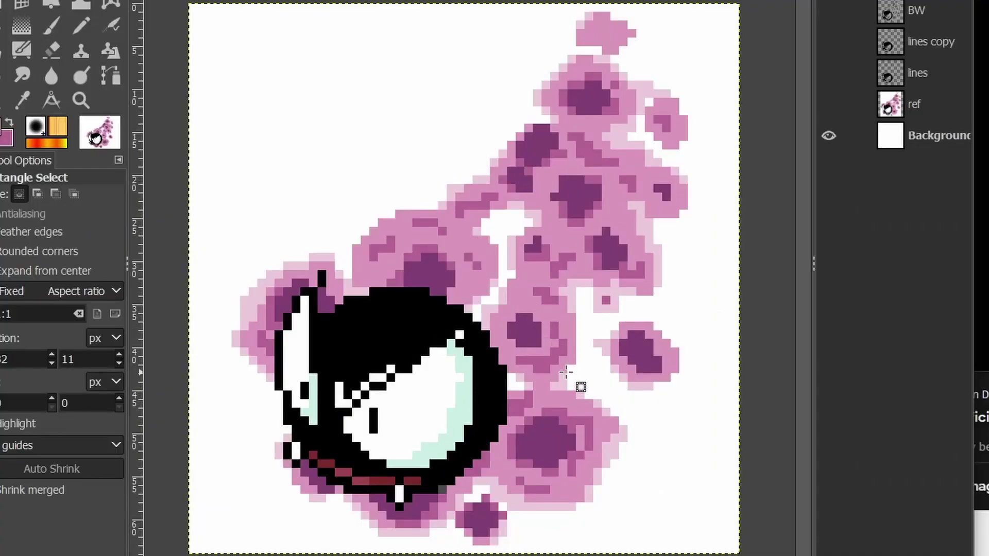
# Duplicate the Color layer and rename the copy Shiny.
pyautogui.scroll(-1, 618, 347)
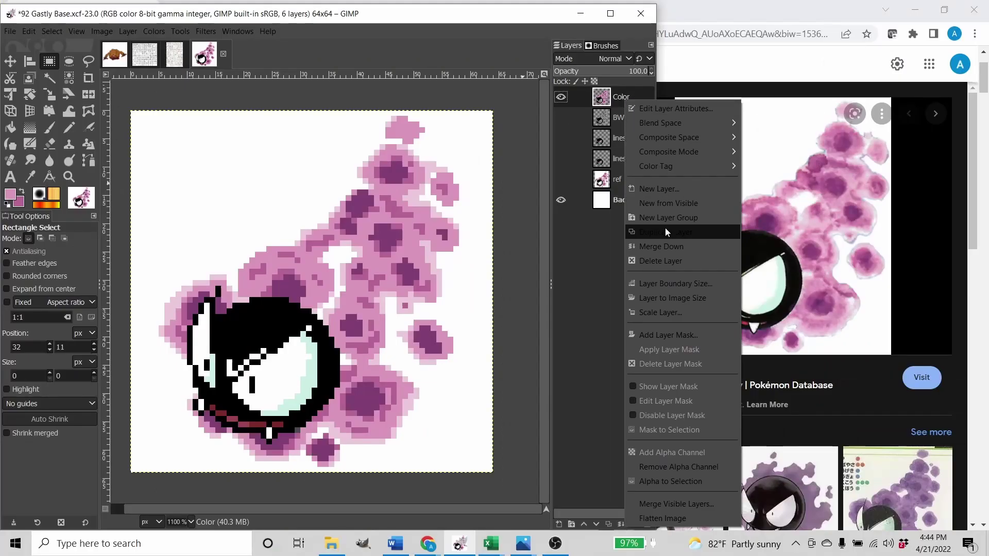
pyautogui.click(665, 230)
pyautogui.rightClick(638, 103)
pyautogui.click(642, 108)
pyautogui.write('Shiny')
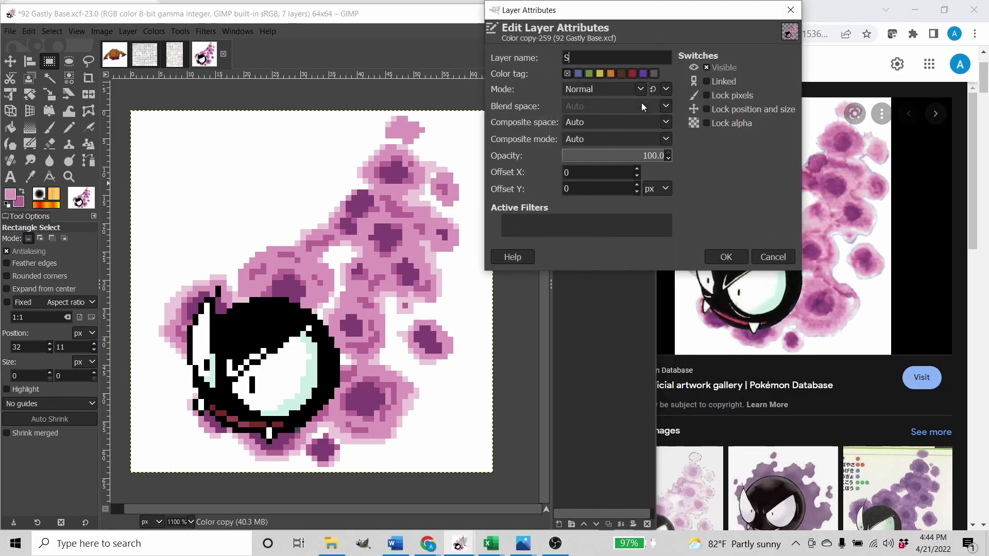
pyautogui.press('Return')
# Switch to Chrome and search Google Images for "shiny gastly".
pyautogui.click(823, 17)
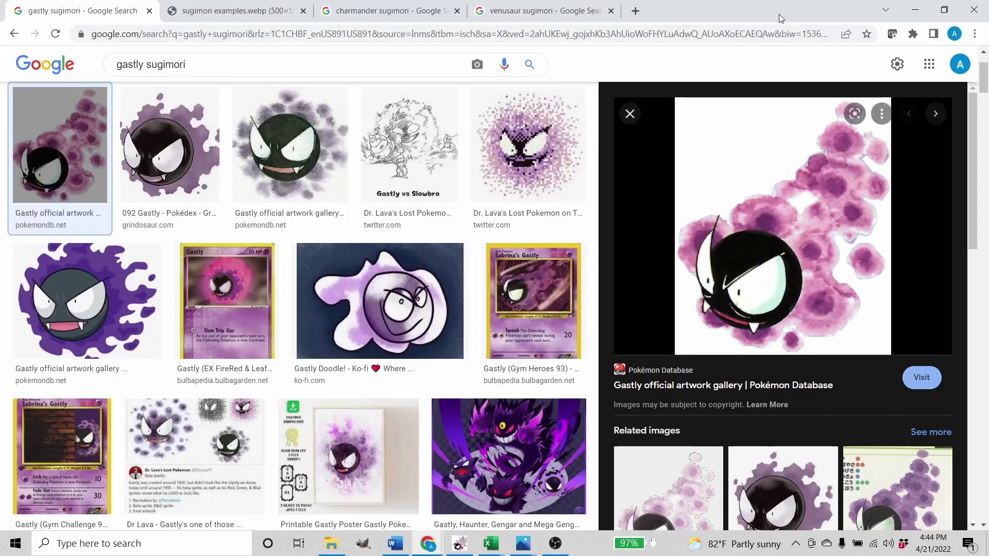
pyautogui.click(760, 30)
pyautogui.write('shiny gastk')
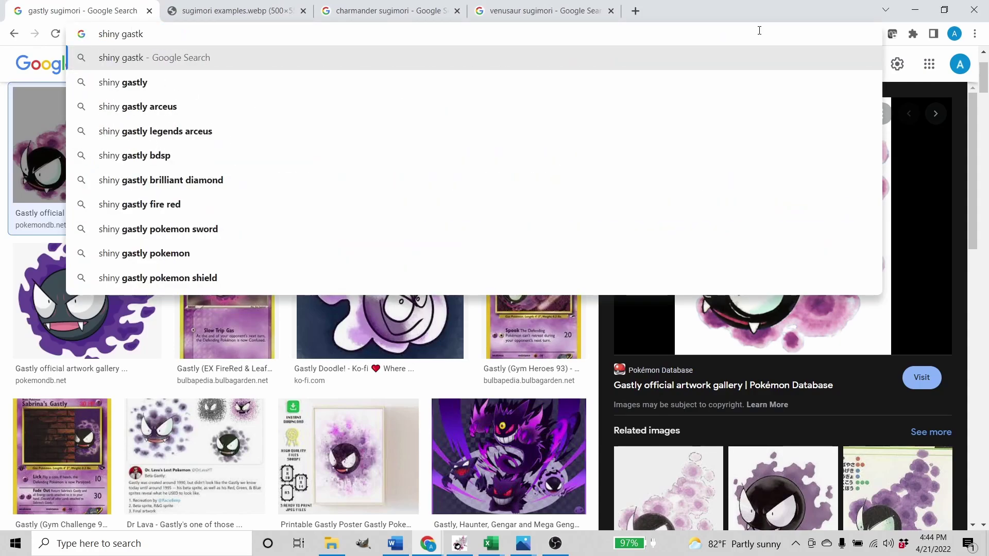
pyautogui.press('BackSpace')
pyautogui.write('ly')
pyautogui.press('Return')
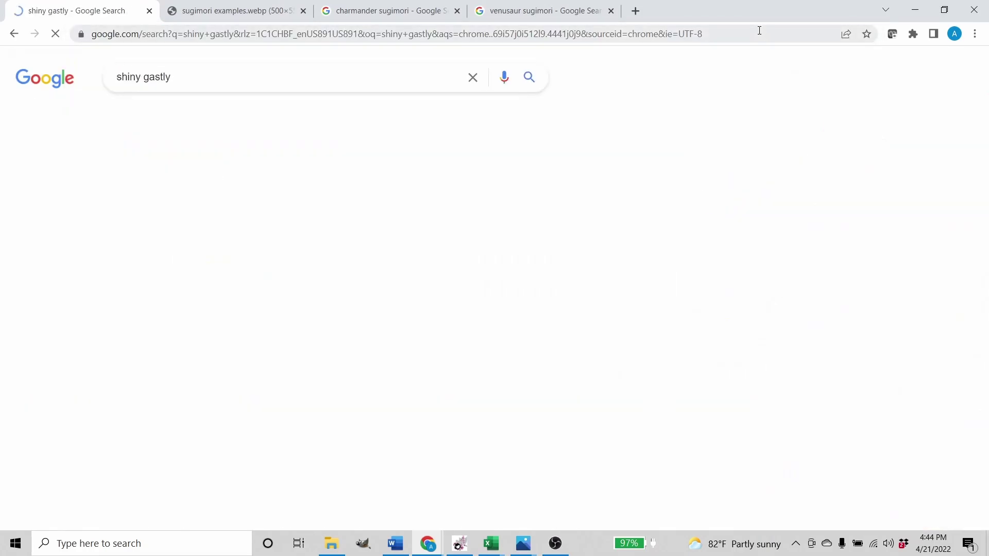
pyautogui.click(163, 125)
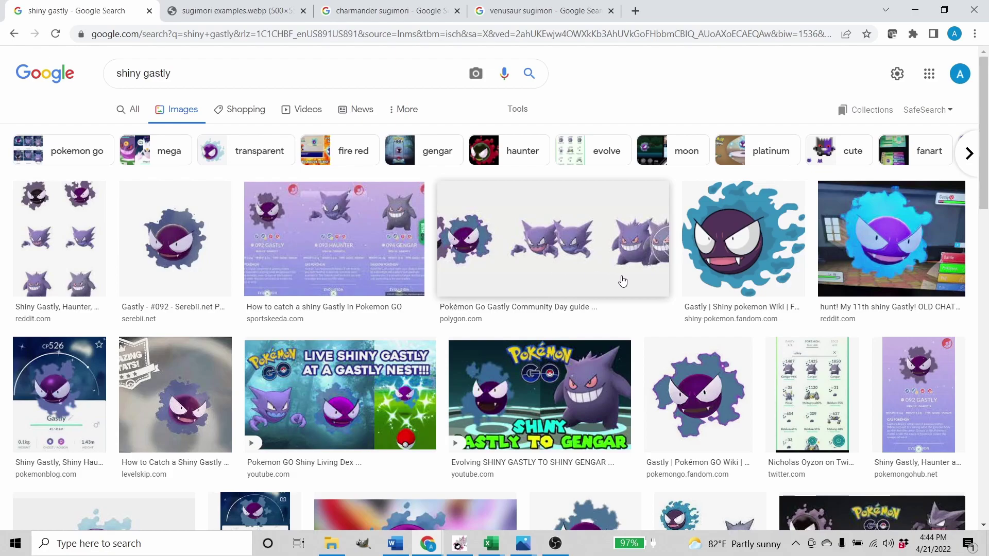
# Browse the shiny Gastly image results for artwork suitable as a colour reference.
pyautogui.scroll(-2, 690, 286)
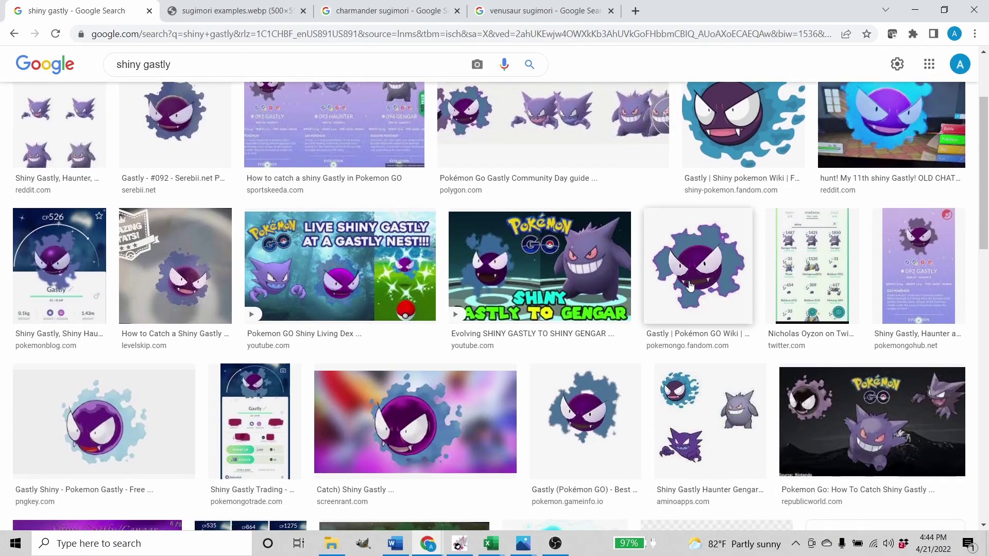
pyautogui.scroll(-1, 435, 370)
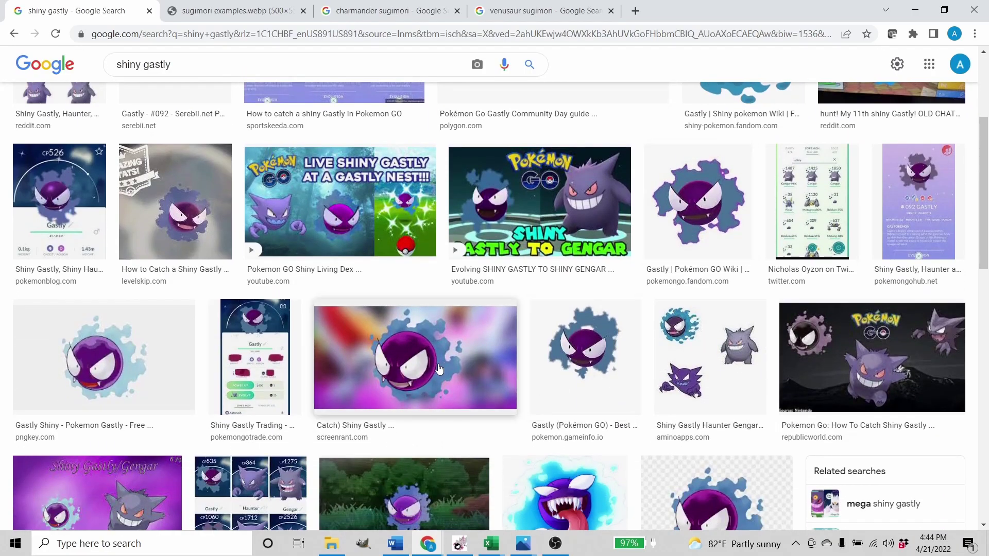
pyautogui.scroll(3, 457, 364)
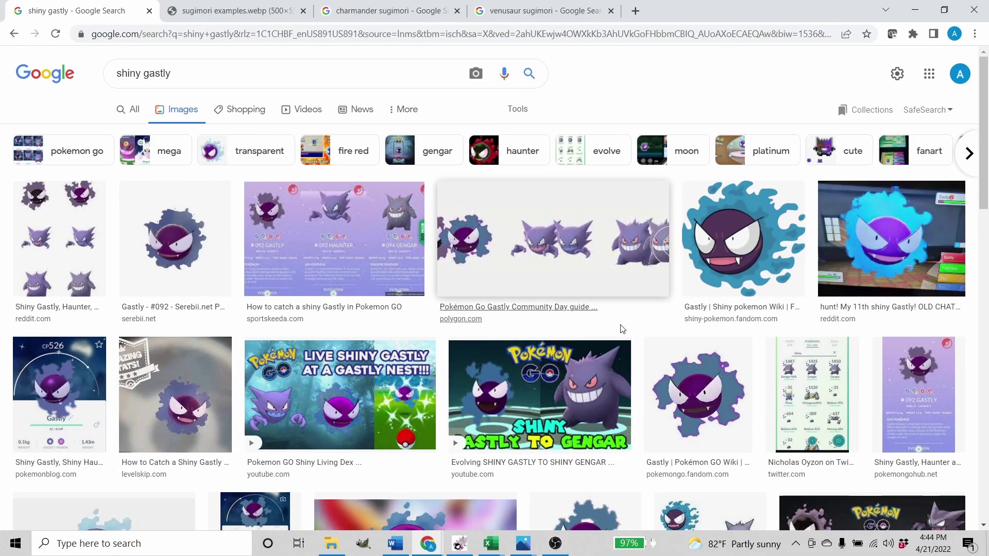
pyautogui.scroll(-3, 618, 325)
pyautogui.scroll(-3, 621, 321)
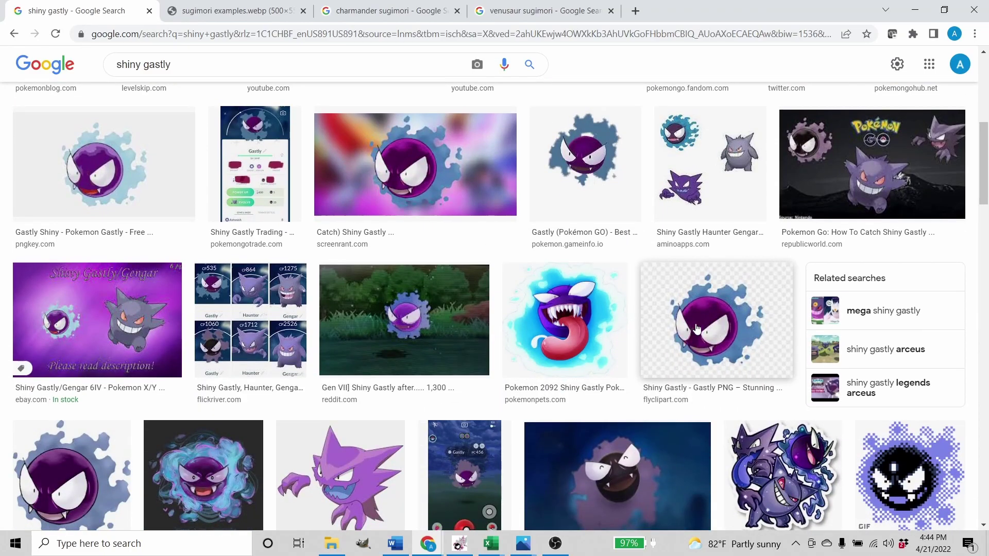
pyautogui.scroll(1, 738, 436)
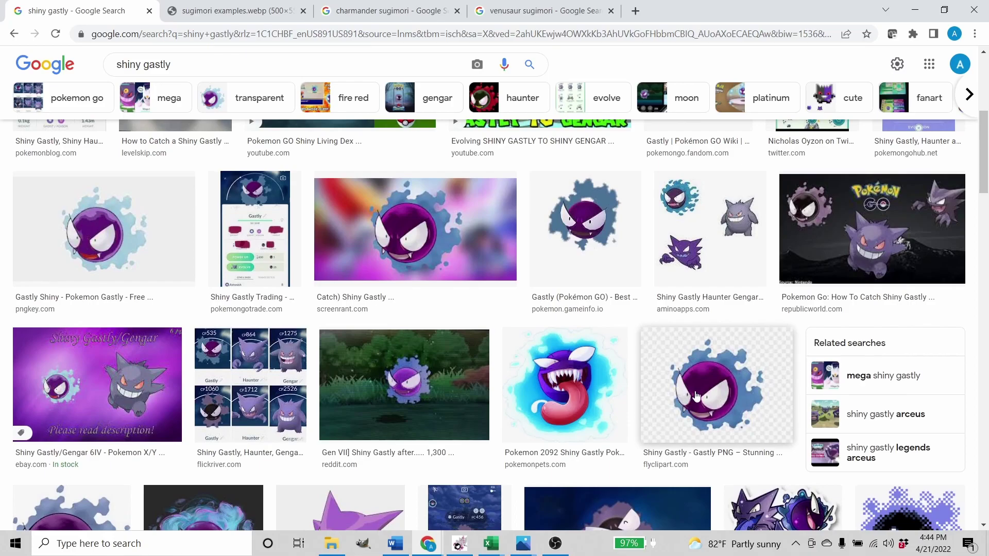
pyautogui.scroll(-1, 694, 397)
pyautogui.scroll(-2, 693, 384)
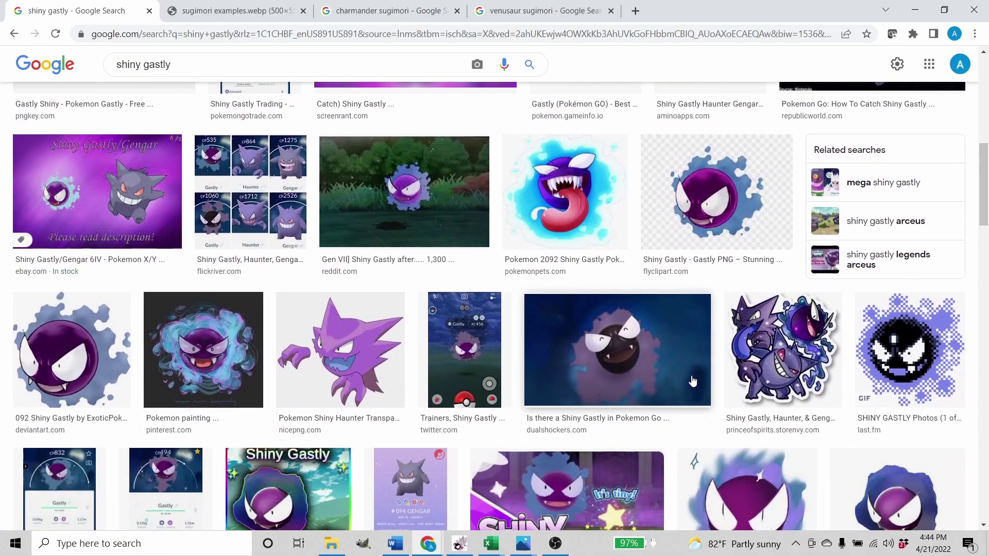
pyautogui.scroll(-2, 702, 369)
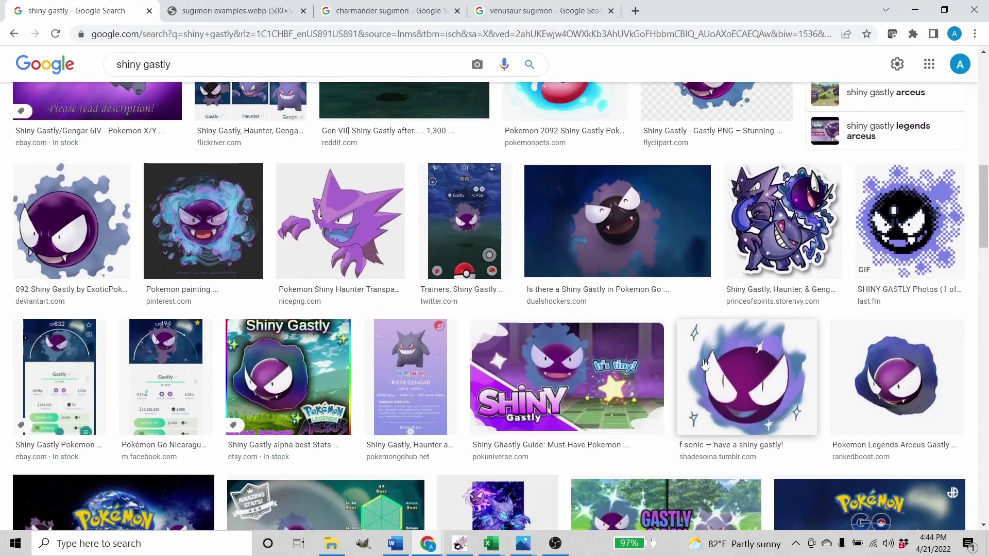
pyautogui.scroll(3, 706, 363)
pyautogui.scroll(1, 707, 362)
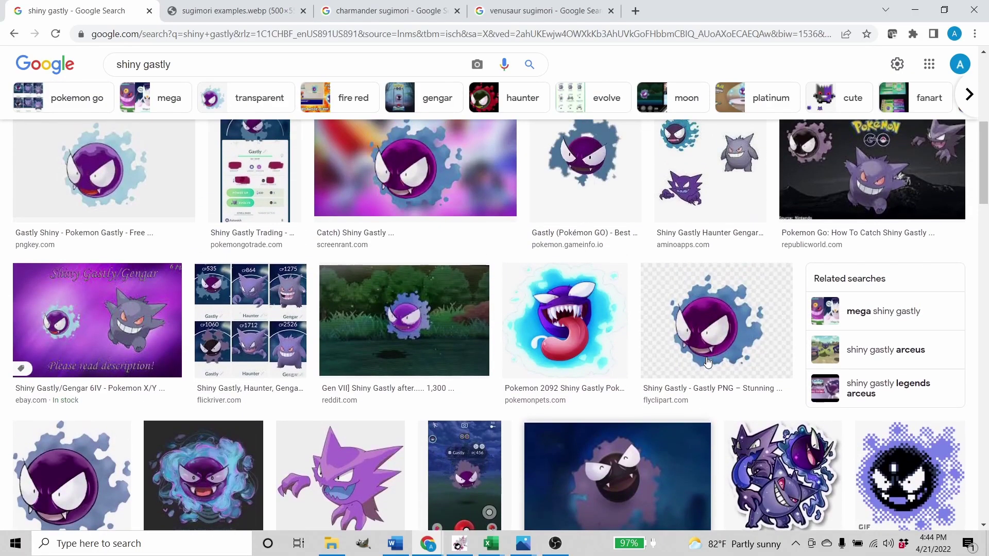
# Open the FlyClipart Shiny Gastly PNG result and copy its image.
pyautogui.click(738, 331)
pyautogui.rightClick(767, 235)
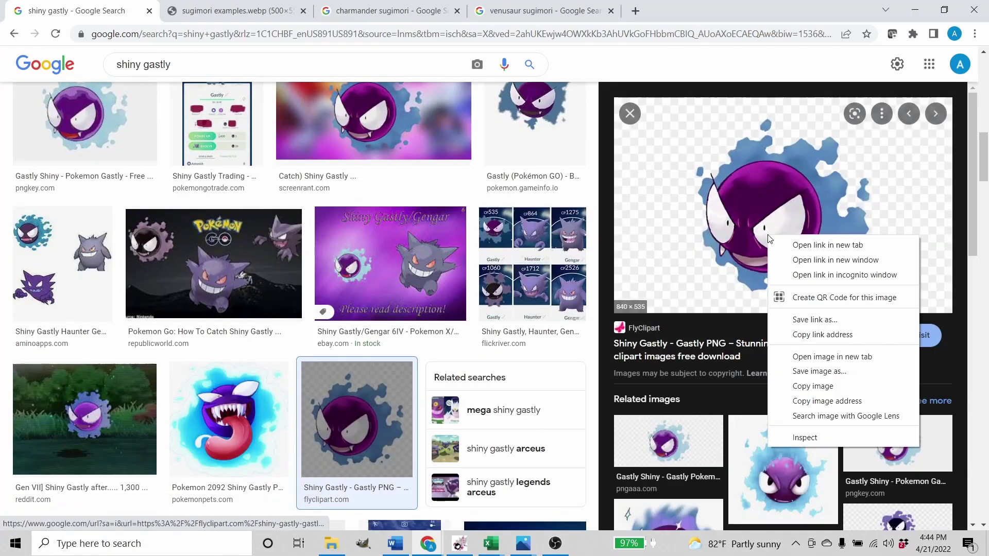
pyautogui.click(813, 386)
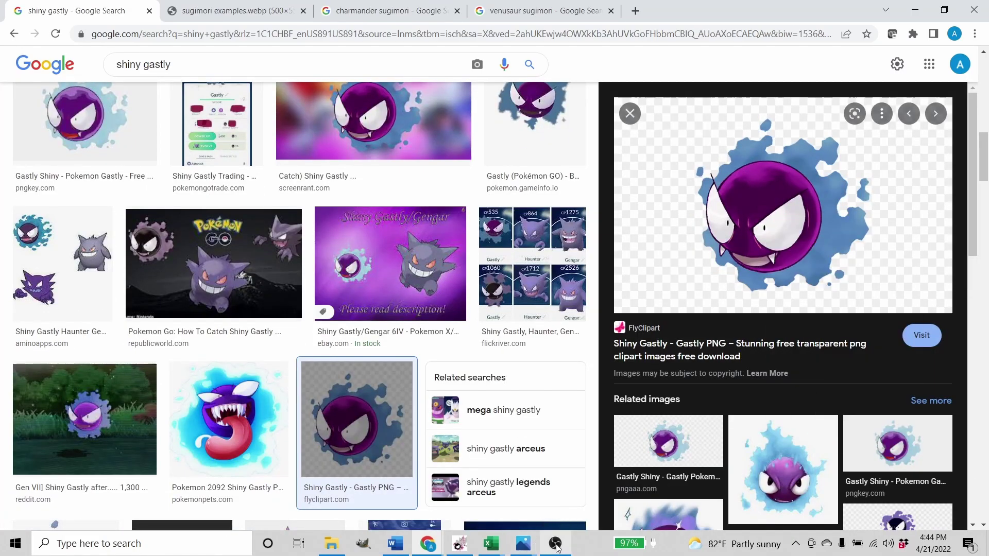
# Switch to GIMP's Shinies.xcf image and add a layer named "92 gastly" directly above 91 Cloyster.
pyautogui.click(460, 543)
pyautogui.click(115, 53)
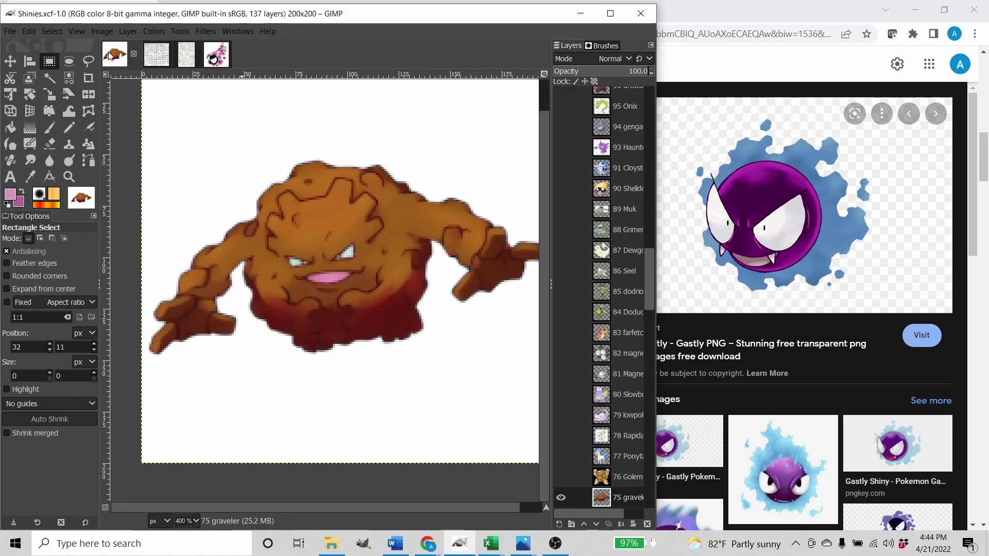
pyautogui.scroll(-3, 597, 263)
pyautogui.scroll(3, 596, 263)
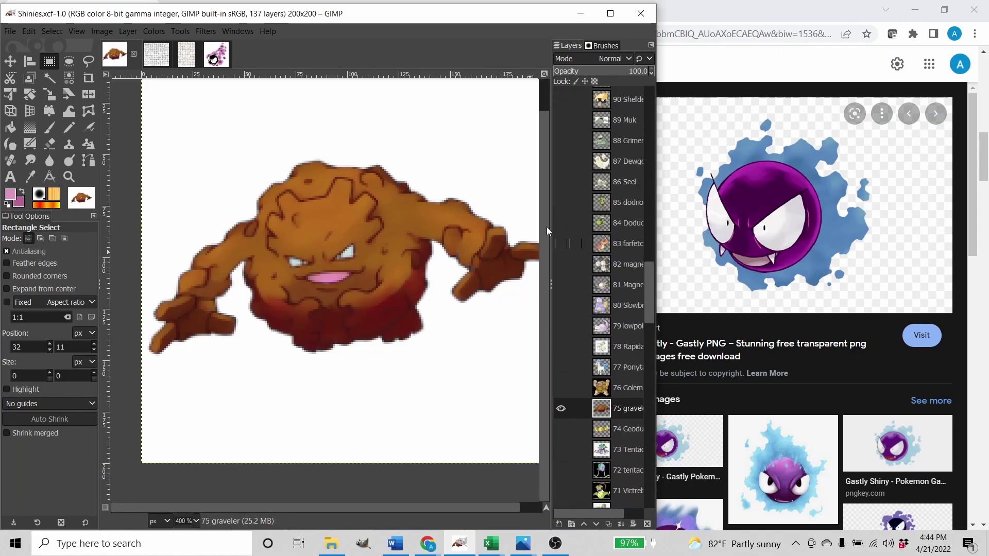
pyautogui.click(213, 59)
pyautogui.click(108, 50)
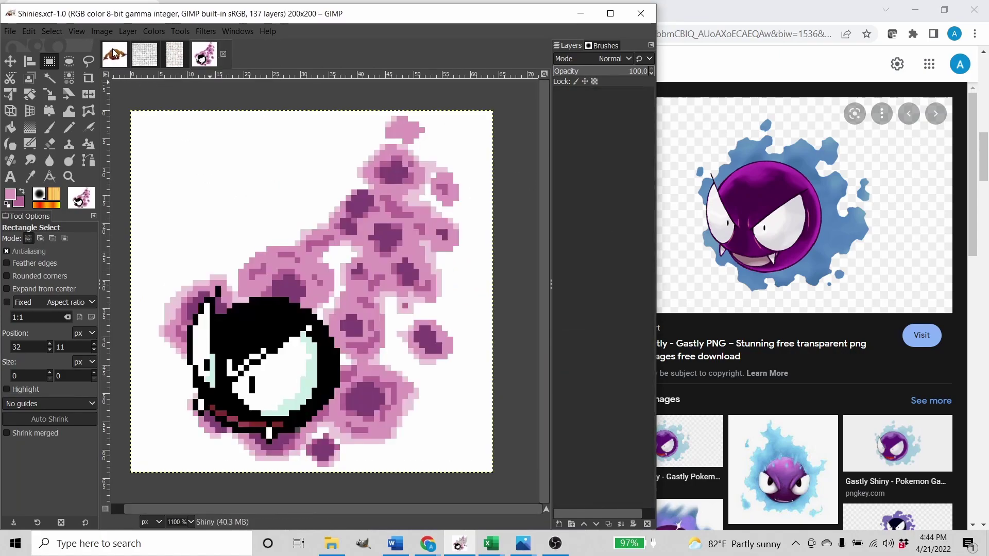
pyautogui.click(635, 166)
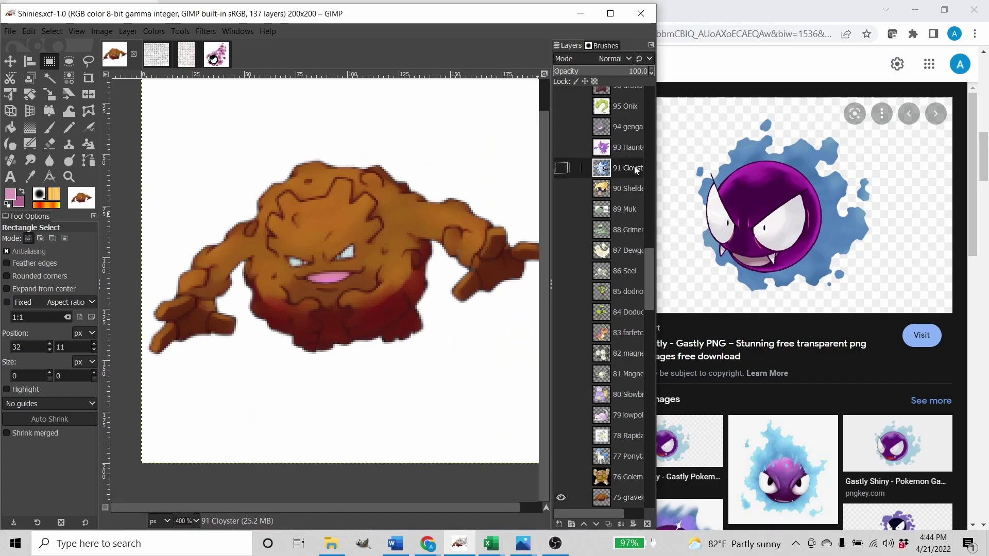
pyautogui.hotkey('shift', 'ctrl', 'n')
pyautogui.write('92 gastly')
pyautogui.press('Return')
# Hide the 75 graveler layer and paste the copied shiny Gastly artwork onto the 92 gastly layer.
pyautogui.scroll(-5, 567, 248)
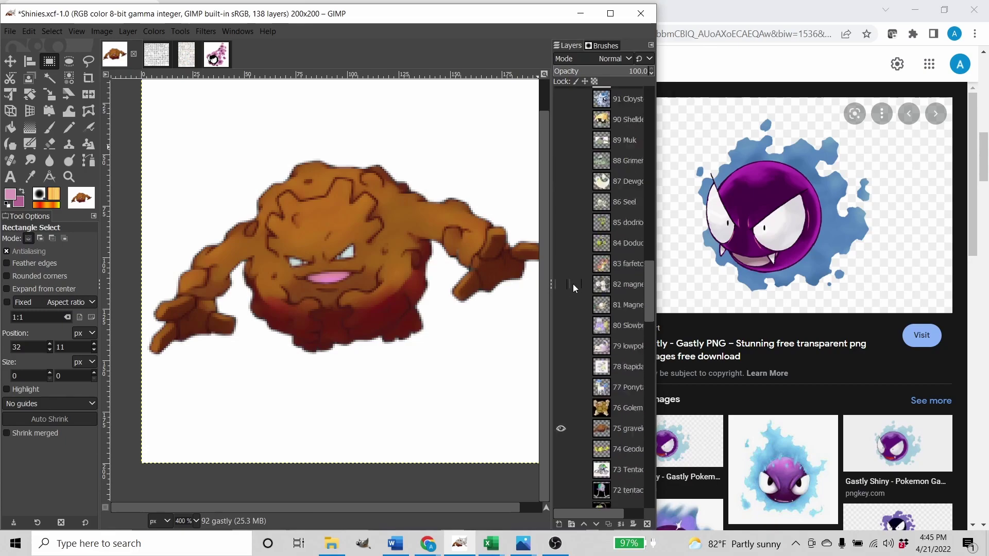
pyautogui.click(561, 384)
pyautogui.press('-')
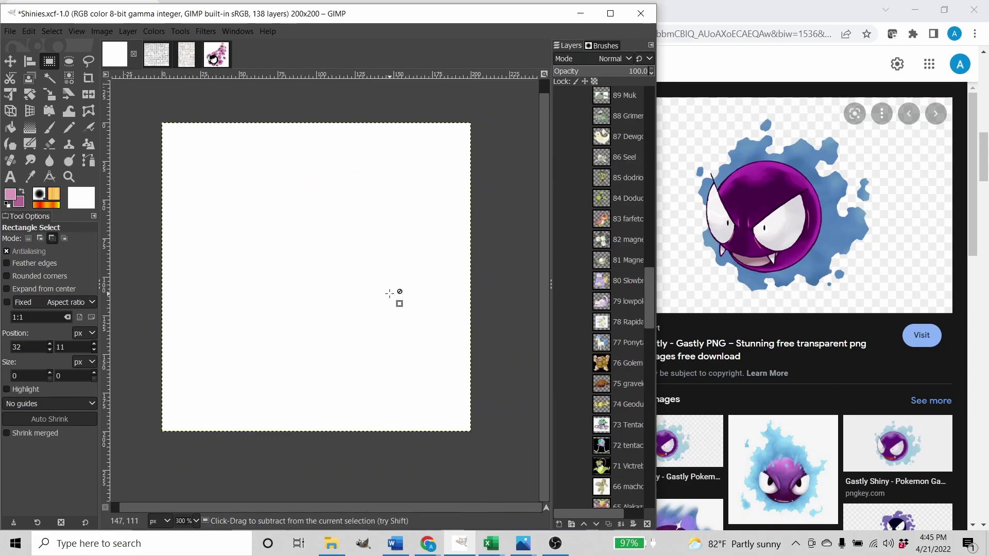
pyautogui.hotkey('ctrl', 'v')
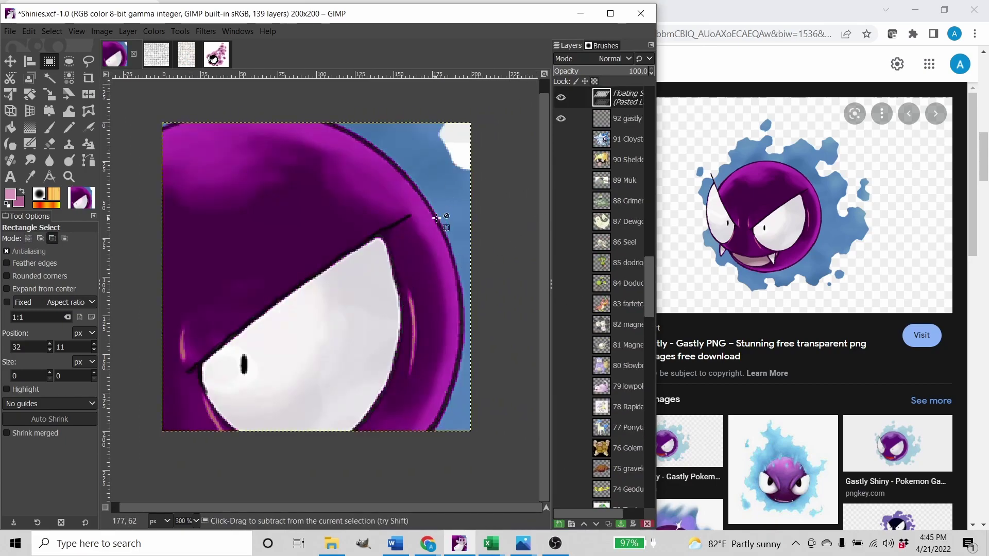
pyautogui.hotkey('ctrl', 'z')
pyautogui.hotkey('ctrl', 'y')
pyautogui.scroll(-2, 438, 259)
pyautogui.moveTo(438, 259); pyautogui.dragTo(374, 264)
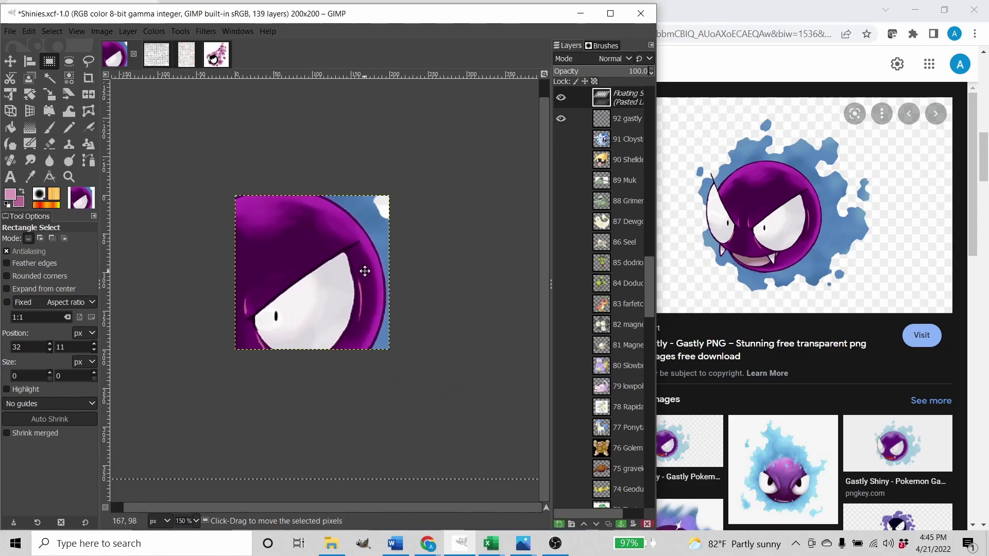
# Scale the pasted artwork down to about the canvas height and anchor it to the 92 gastly layer.
pyautogui.hotkey('shift', 's')
pyautogui.scroll(-3, 453, 267)
pyautogui.moveTo(510, 263); pyautogui.dragTo(444, 265)
pyautogui.press('Return')
pyautogui.press('r')
pyautogui.click(480, 263)
# Sample mauve tones from the shiny Gastly's mouth with the Color Picker.
pyautogui.scroll(5, 434, 275)
pyautogui.scroll(2, 354, 263)
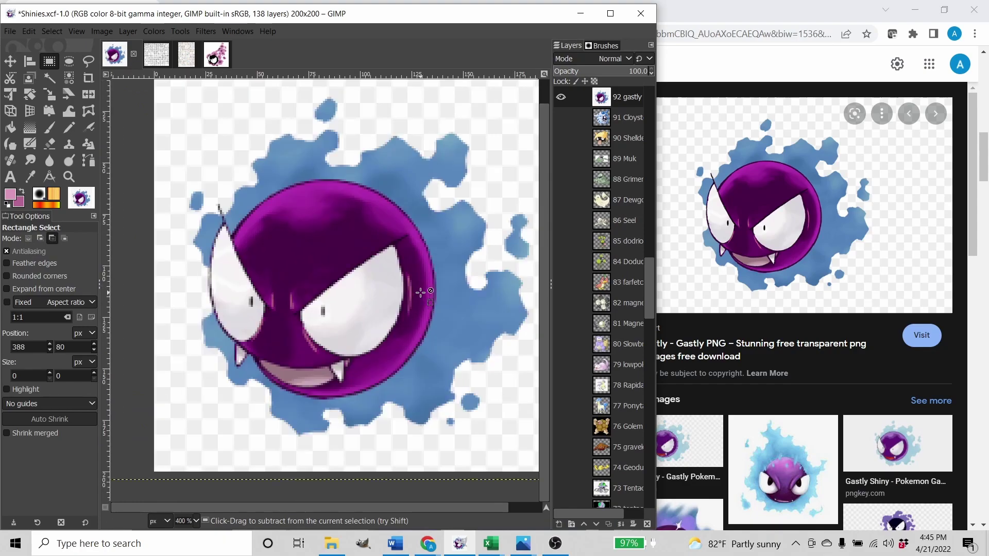
pyautogui.moveTo(405, 303); pyautogui.dragTo(364, 296)
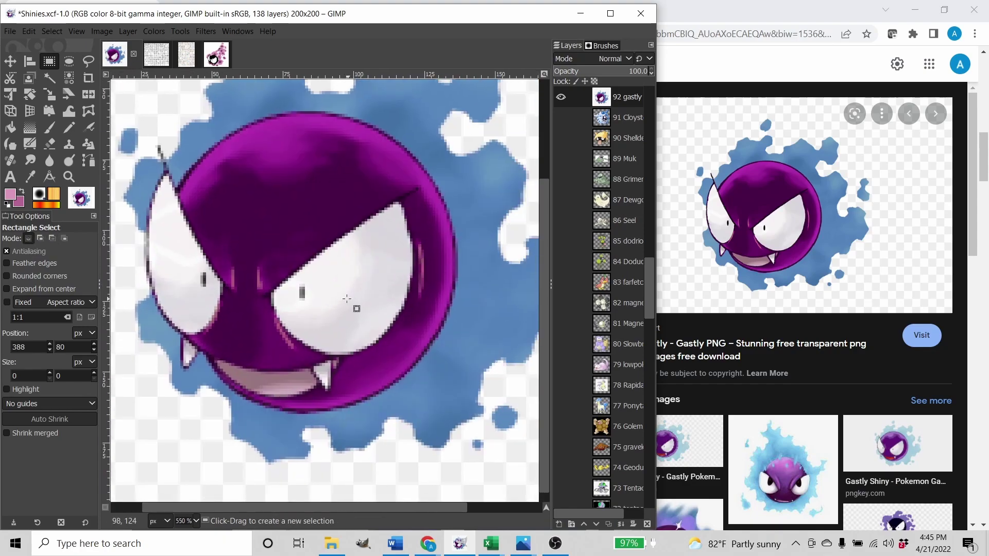
pyautogui.press('o')
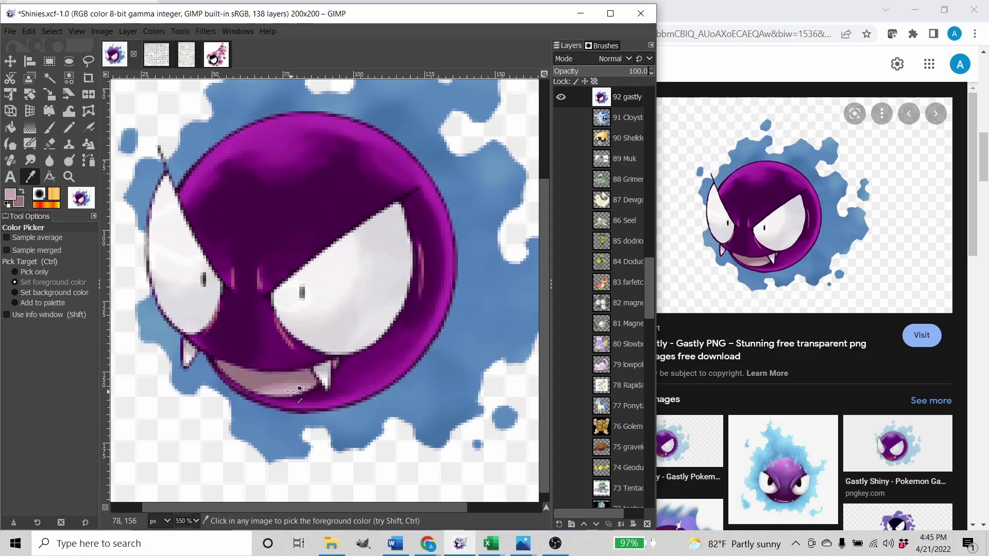
# Return to the 92 Gastly Base image and hide the Color layer, keeping Shiny visible.
pyautogui.click(216, 54)
pyautogui.click(561, 118)
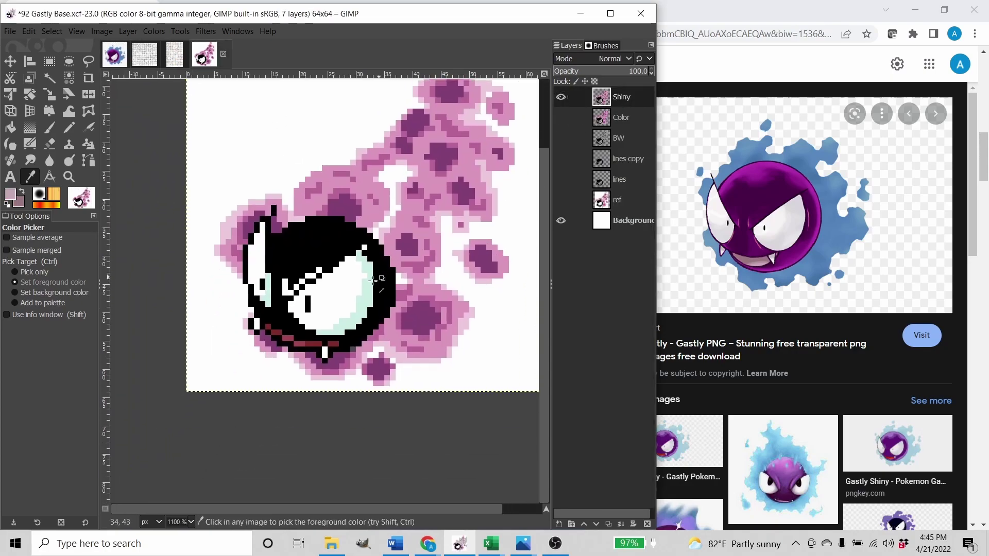
# Fill the red mouth segments on the Shiny layer with the sampled mauve tones.
pyautogui.scroll(3, 258, 381)
pyautogui.hotkey('shift', 'b')
pyautogui.click(342, 383)
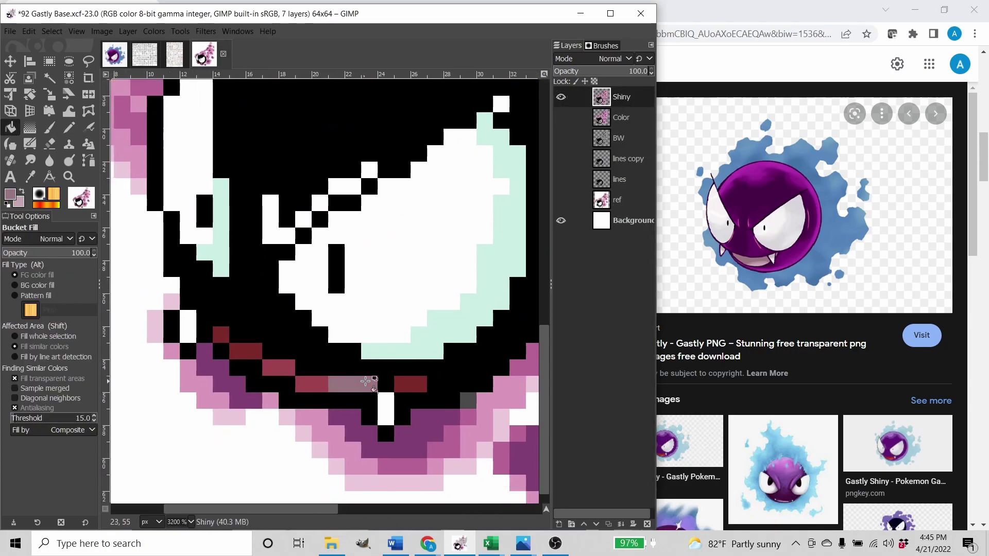
pyautogui.click(243, 352)
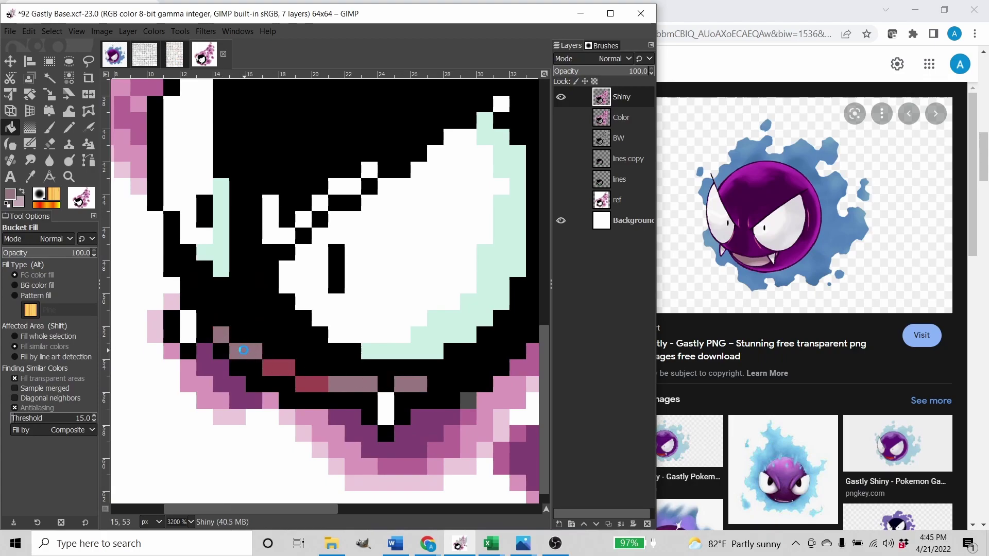
pyautogui.click(278, 367)
pyautogui.click(311, 384)
pyautogui.scroll(-2, 298, 382)
pyautogui.scroll(-1, 297, 382)
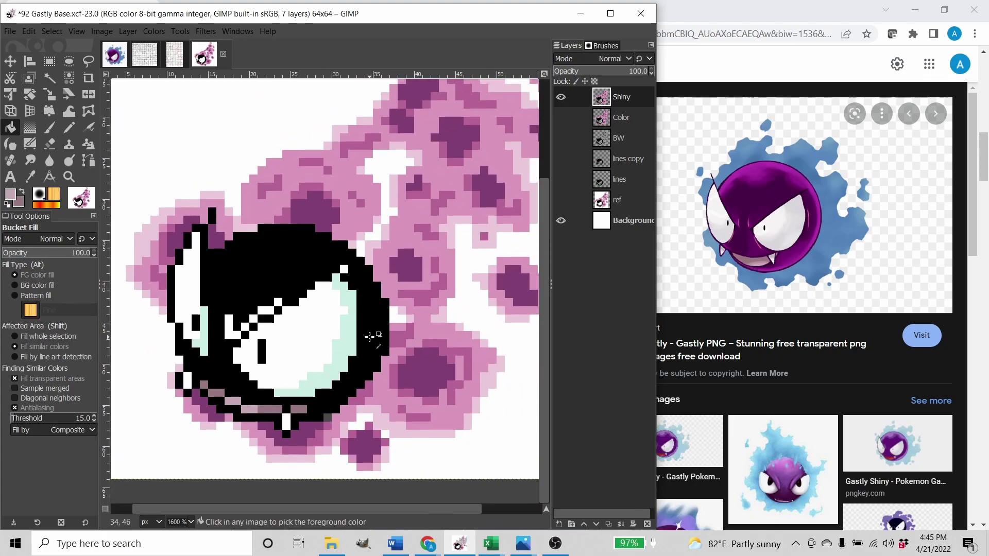
# Sample two blues from the shiny Gastly artwork's flames as foreground and background colours and return to the 92 Gastly Base image.
pyautogui.click(114, 54)
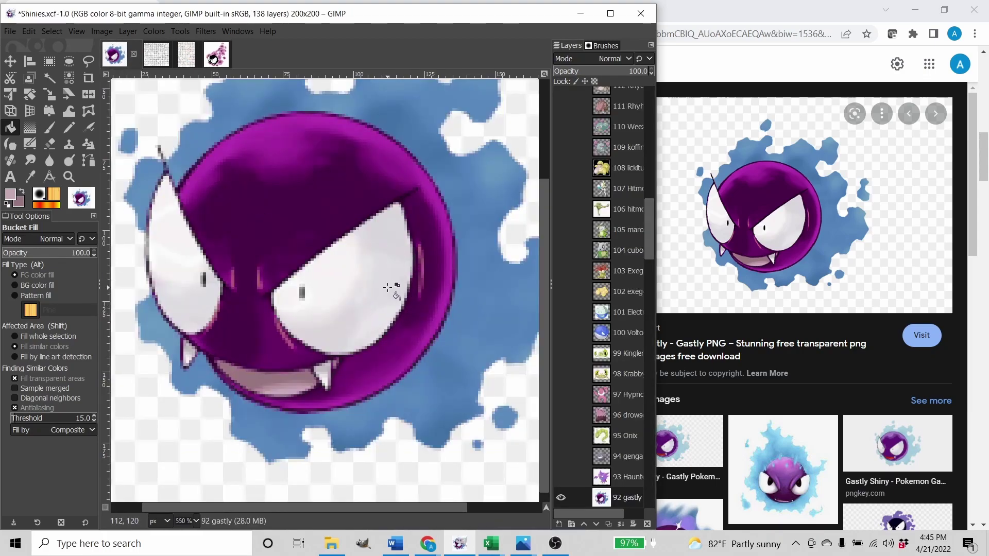
pyautogui.moveTo(391, 287); pyautogui.dragTo(355, 288)
pyautogui.scroll(-1, 355, 288)
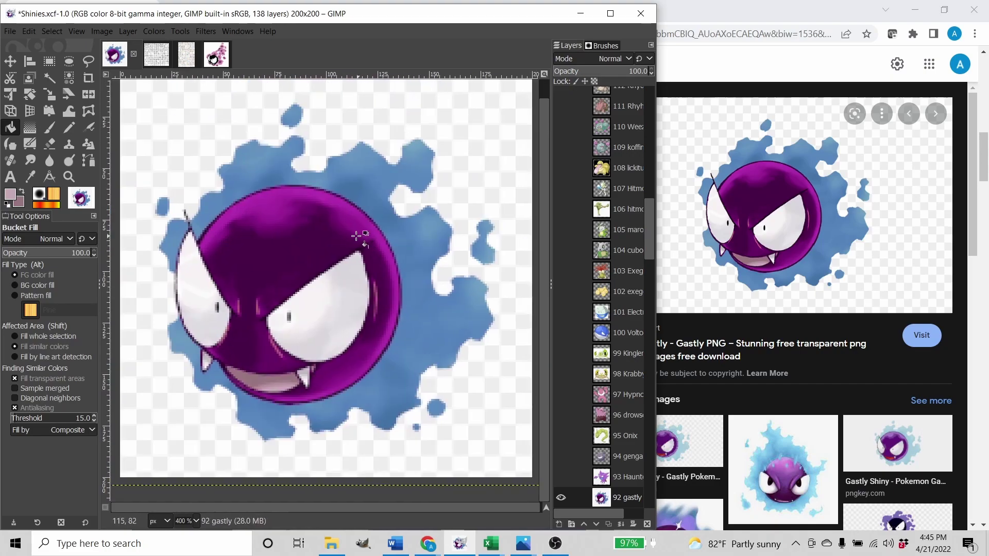
pyautogui.press('o')
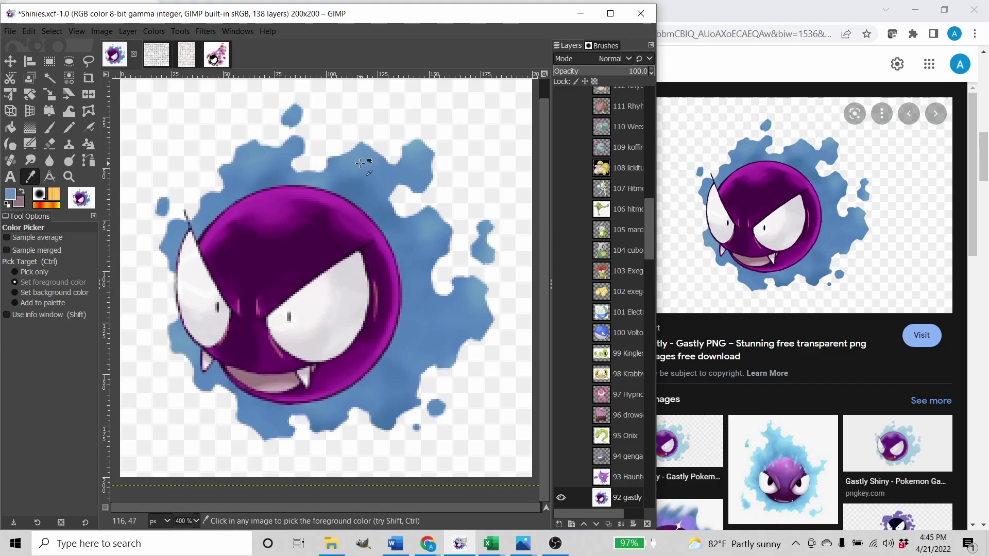
pyautogui.click(218, 60)
# Pencil the two sampled blues as adjacent single-pixel swatches in the empty area above the sprite's head.
pyautogui.moveTo(287, 194); pyautogui.dragTo(315, 255)
pyautogui.scroll(3, 315, 255)
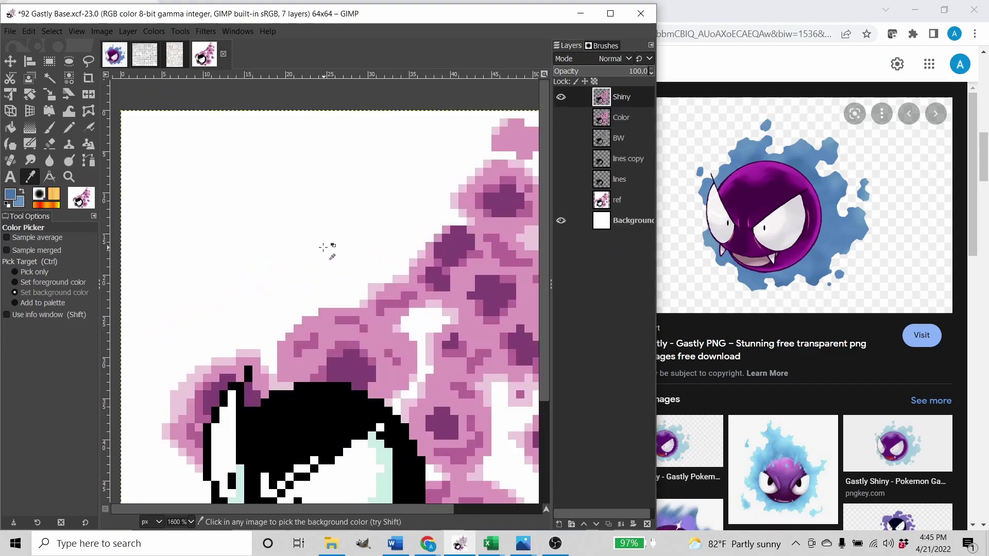
pyautogui.press('n')
pyautogui.scroll(1, 291, 248)
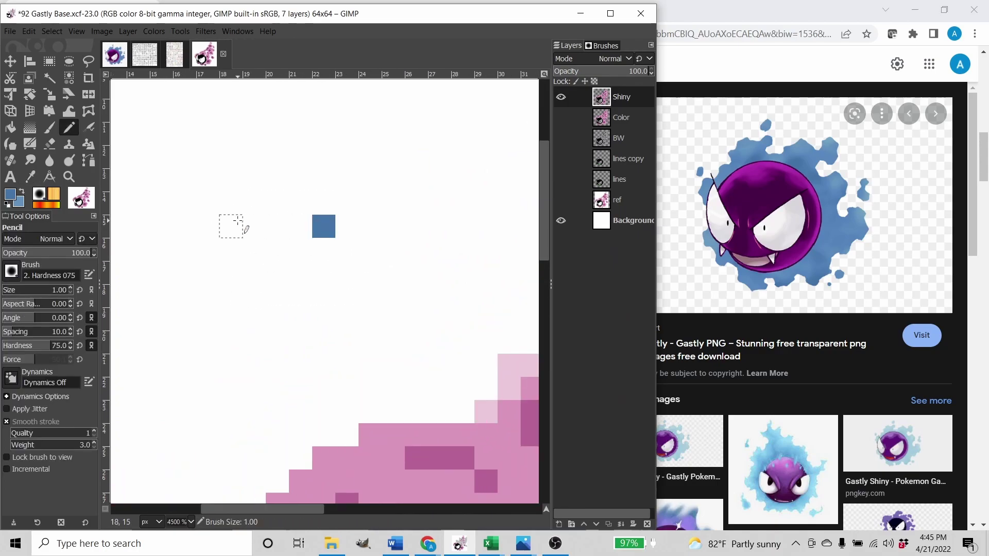
pyautogui.hotkey('ctrl', 'z')
pyautogui.click(21, 192)
# Extend the swatch row with a darker blue, 406894, at the dark end and a lighter blue, 85aed5, at the light end.
pyautogui.click(11, 196)
pyautogui.click(607, 178)
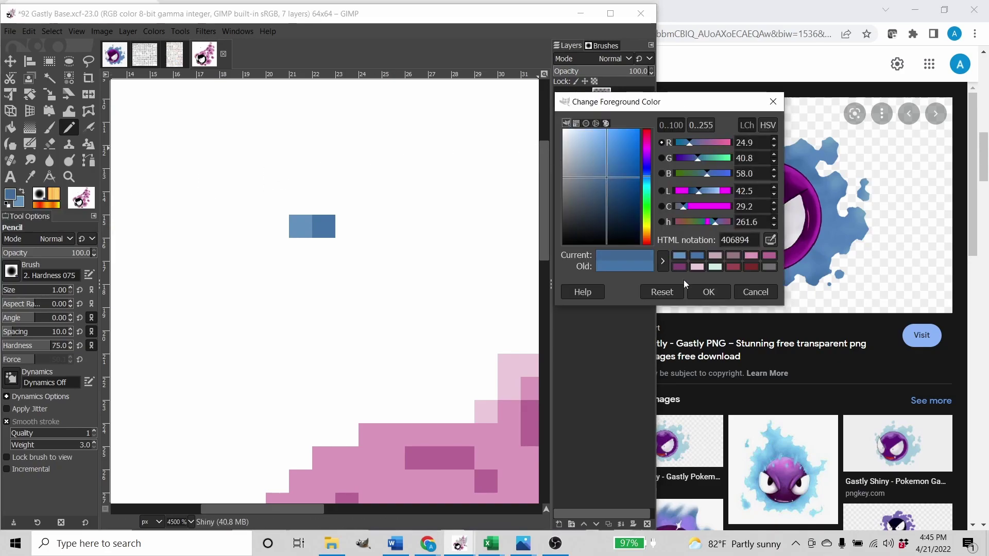
pyautogui.click(709, 292)
pyautogui.click(346, 227)
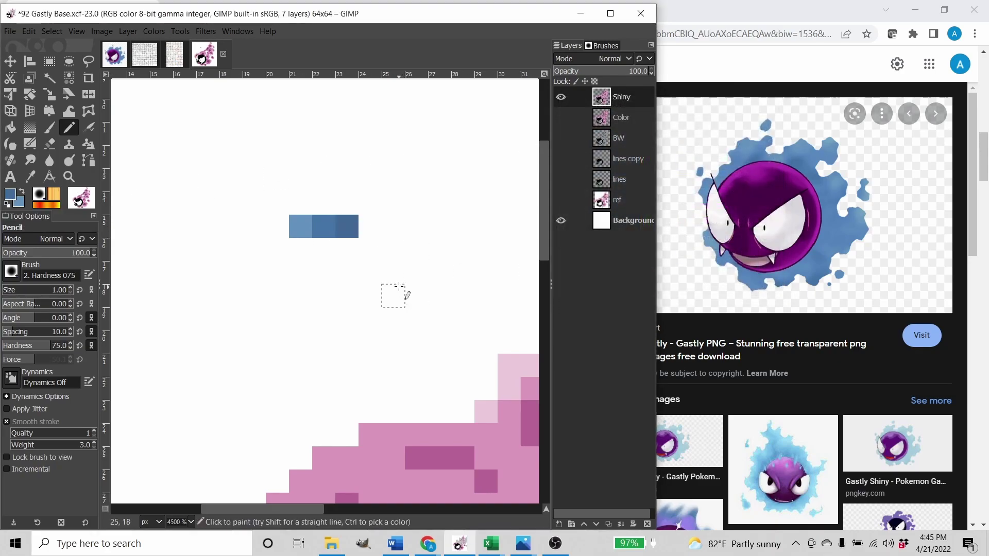
pyautogui.click(9, 197)
pyautogui.click(592, 153)
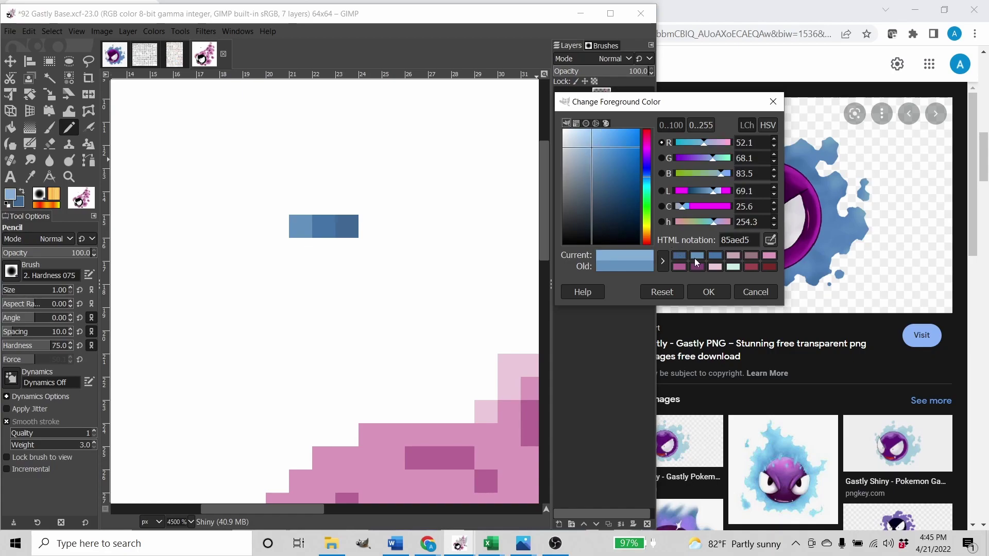
pyautogui.click(709, 292)
pyautogui.click(277, 227)
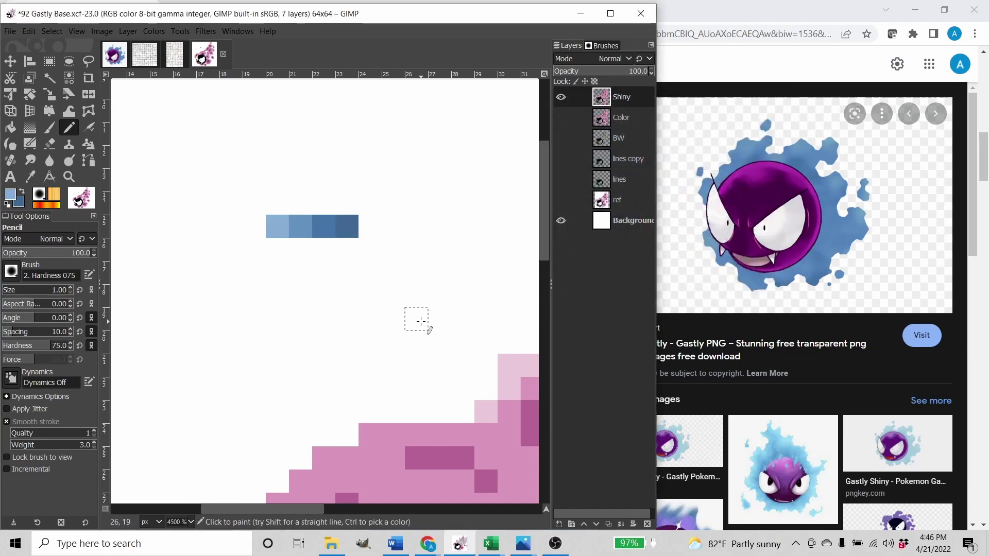
pyautogui.scroll(-3, 372, 307)
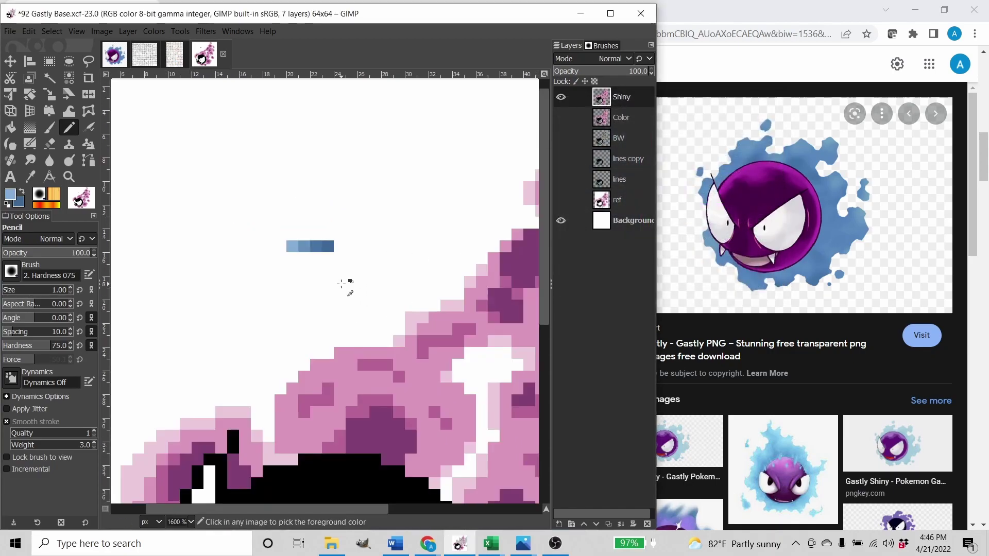
# Select all the dark purple smoke spots by colour and paint them with the darkest swatch blue using an enlarged pencil brush.
pyautogui.press('o')
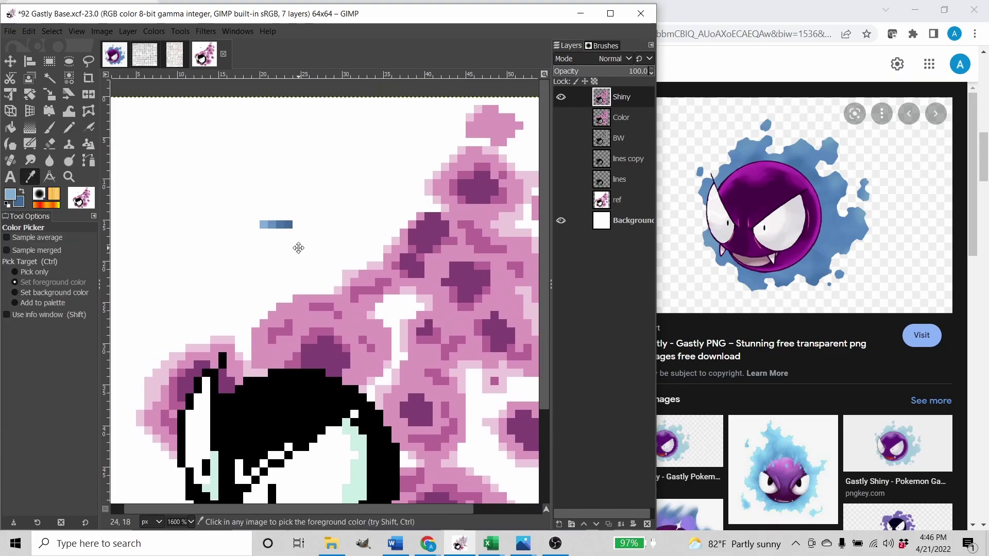
pyautogui.click(289, 224)
pyautogui.scroll(-2, 336, 236)
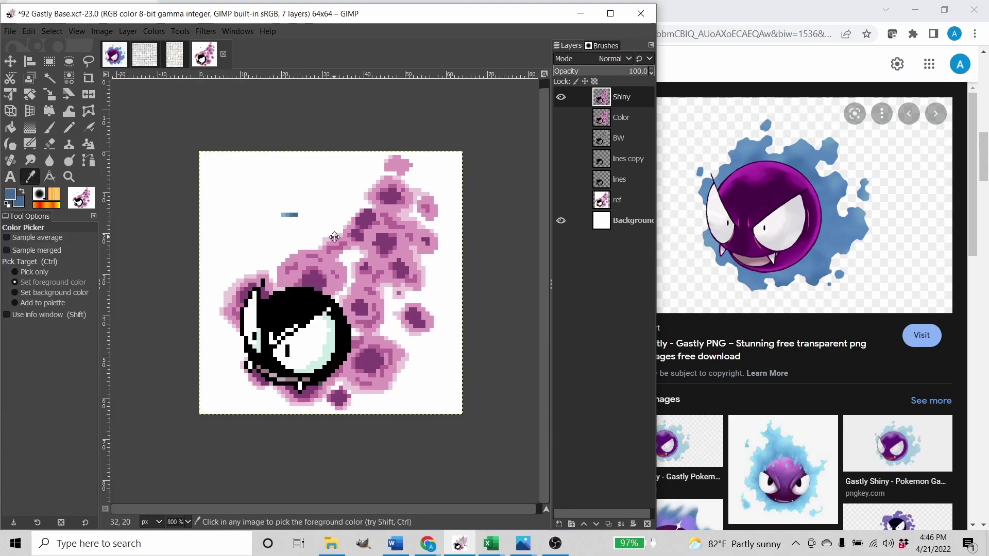
pyautogui.hotkey('shift', 'o')
pyautogui.click(390, 195)
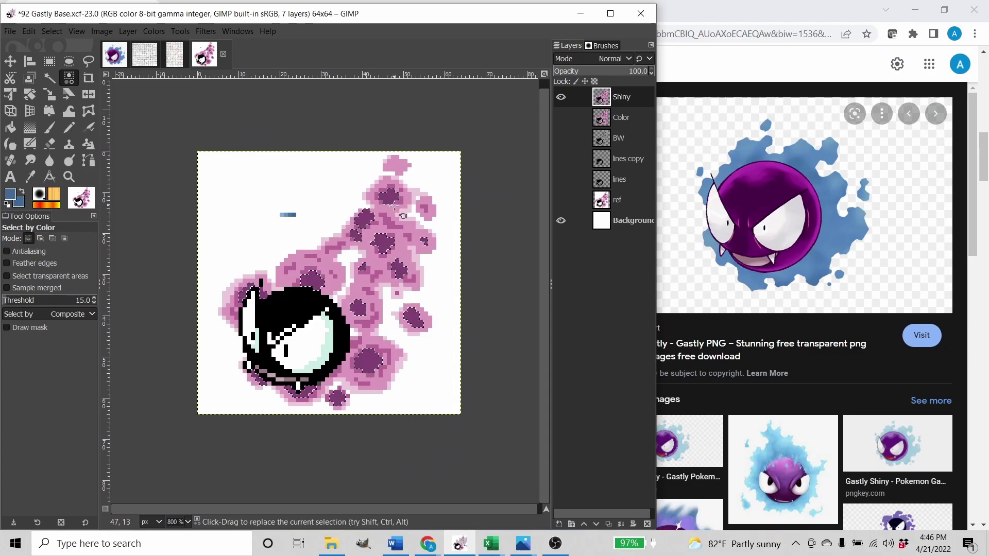
pyautogui.press('n')
pyautogui.press(']')
pyautogui.press(']')
pyautogui.press(']')
pyautogui.press(']')
pyautogui.press(']')
pyautogui.press(']')
pyautogui.press(']')
pyautogui.press(']')
pyautogui.press(']')
pyautogui.press(']')
pyautogui.press(']')
pyautogui.press(']')
pyautogui.press(']')
pyautogui.press(']')
pyautogui.press(']')
pyautogui.press(']')
pyautogui.press(']')
pyautogui.press(']')
pyautogui.press(']')
pyautogui.press(']')
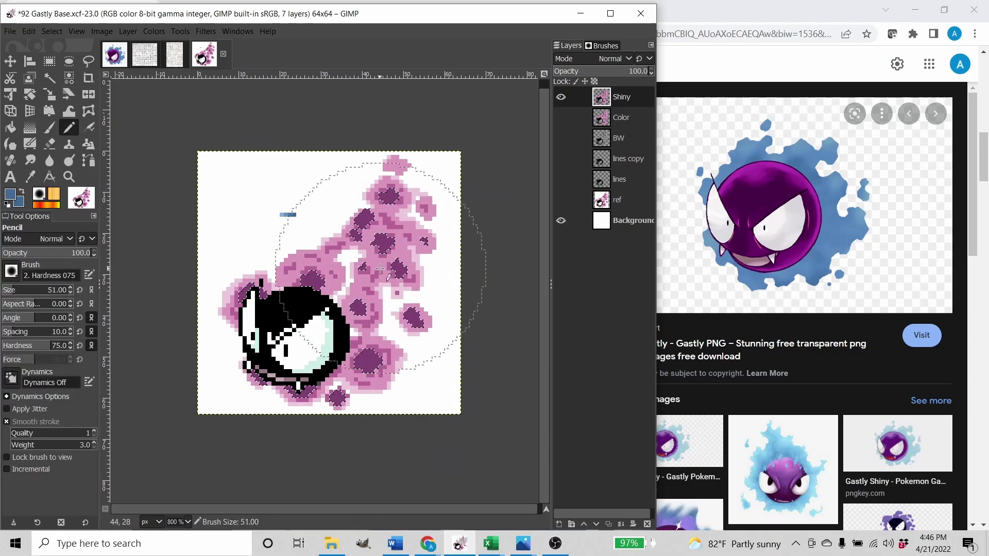
pyautogui.moveTo(382, 264); pyautogui.dragTo(258, 199)
pyautogui.hotkey('ctrl', 'shift', 'a')
# Select the deep pink smoke shading by colour and paint it with the second-darkest swatch blue.
pyautogui.scroll(5, 287, 211)
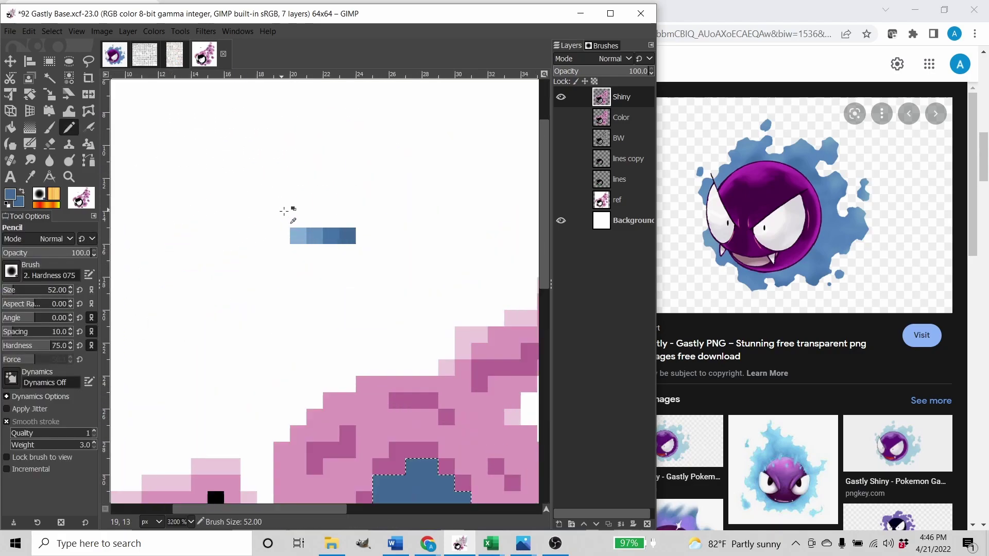
pyautogui.press('o')
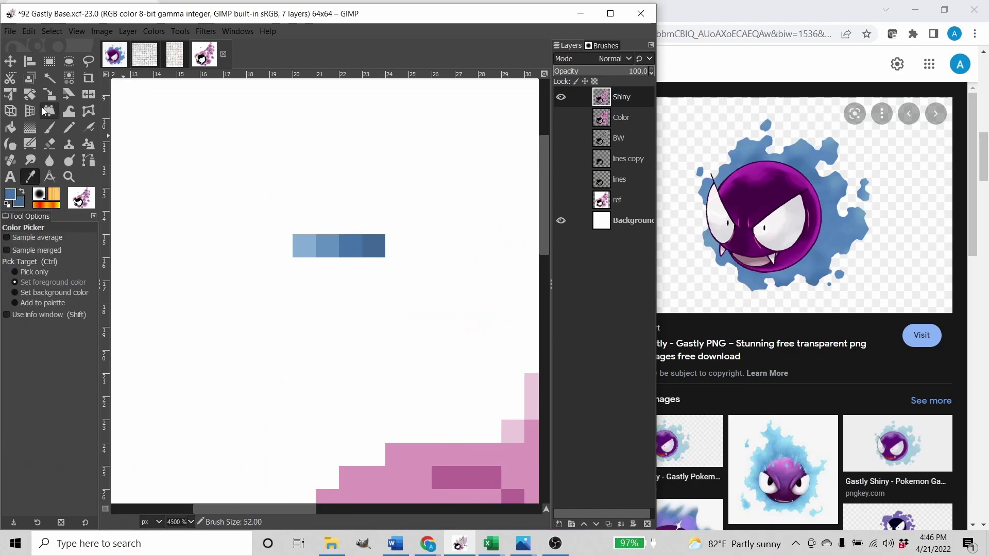
pyautogui.click(74, 82)
pyautogui.scroll(-3, 355, 297)
pyautogui.moveTo(357, 297); pyautogui.dragTo(235, 200)
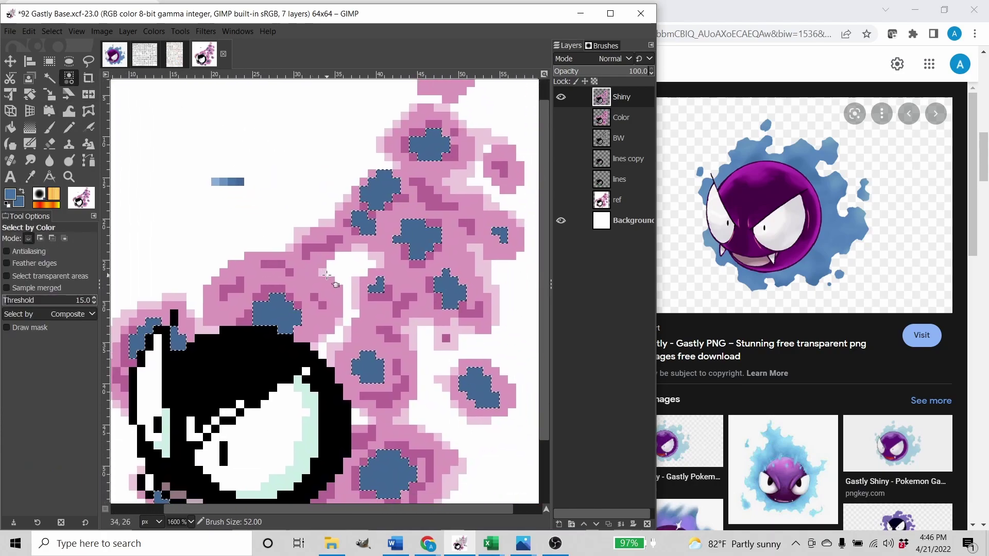
pyautogui.click(273, 286)
pyautogui.press('n')
pyautogui.scroll(-1, 339, 268)
pyautogui.moveTo(339, 268)
pyautogui.mouseDown()
pyautogui.moveTo(302, 224)
pyautogui.moveTo(162, 430)
pyautogui.mouseUp()
pyautogui.press('r')
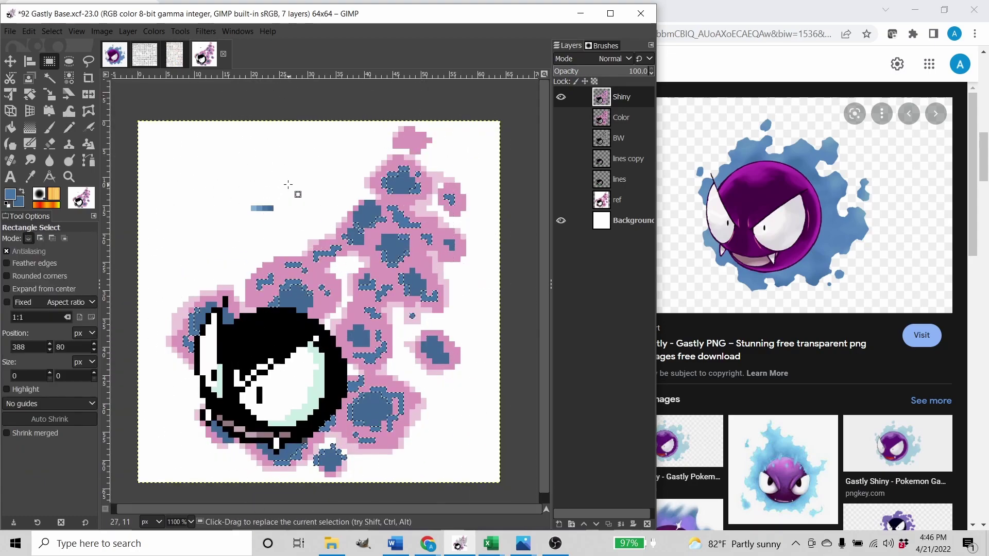
# Select the main pink smoke areas by colour, paint them with the medium swatch blue and clear the selection.
pyautogui.scroll(4, 314, 227)
pyautogui.press('o')
pyautogui.click(348, 277)
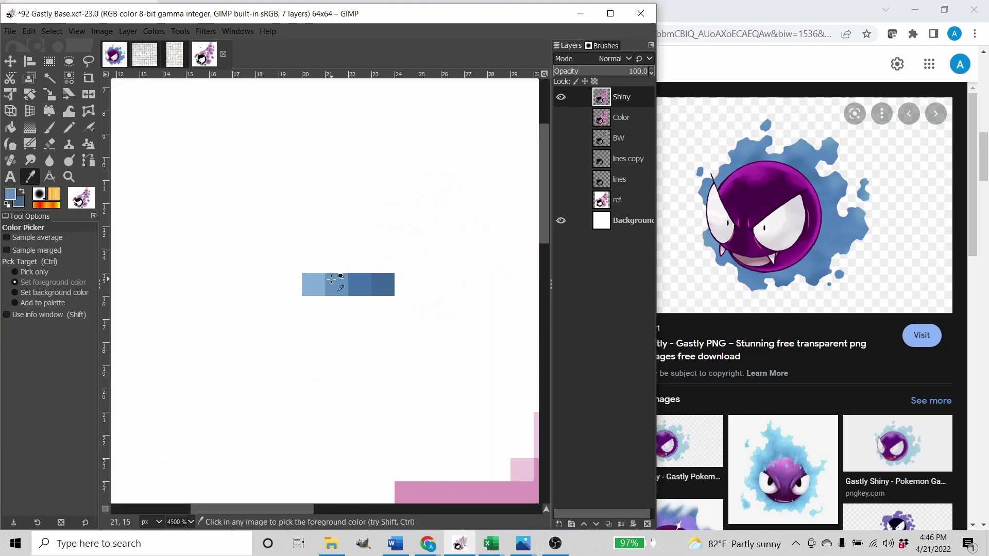
pyautogui.scroll(-4, 361, 273)
pyautogui.click(69, 78)
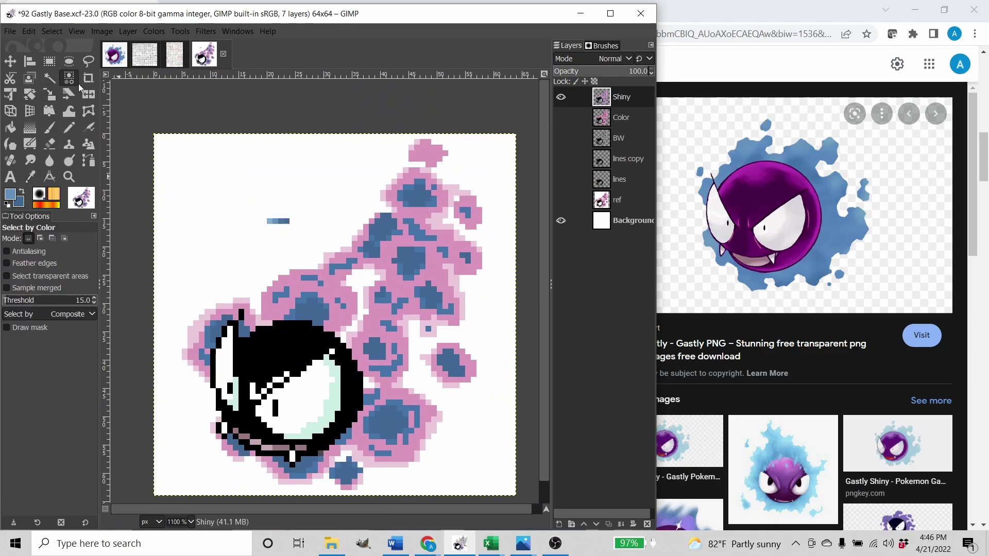
pyautogui.click(341, 290)
pyautogui.press('n')
pyautogui.moveTo(338, 296)
pyautogui.mouseDown()
pyautogui.moveTo(402, 361)
pyautogui.moveTo(480, 175)
pyautogui.mouseUp()
pyautogui.scroll(-1, 443, 255)
pyautogui.press('r')
pyautogui.click(323, 201)
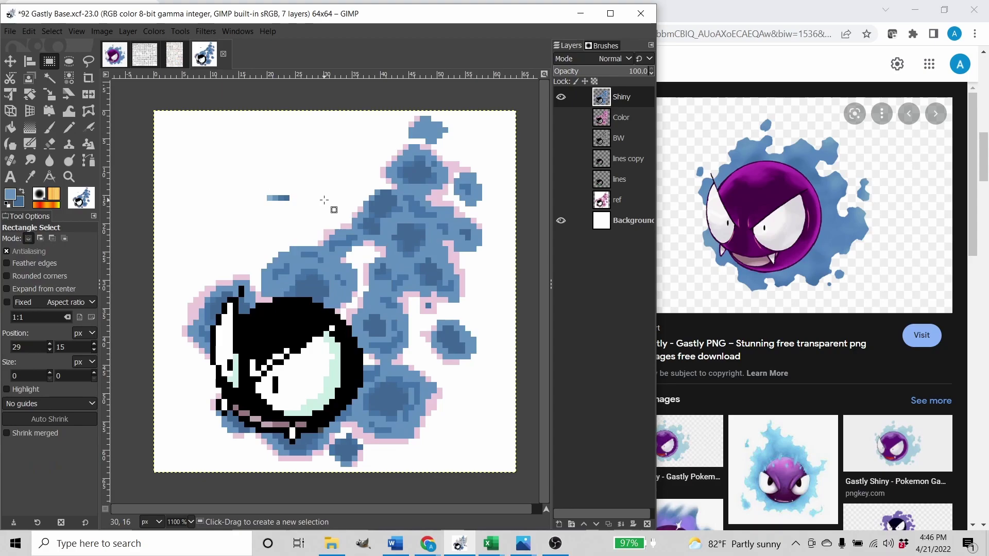
# Select the pale pink smoke outline by colour, paint it with the lightest swatch blue and clear the selection.
pyautogui.scroll(4, 327, 205)
pyautogui.press('o')
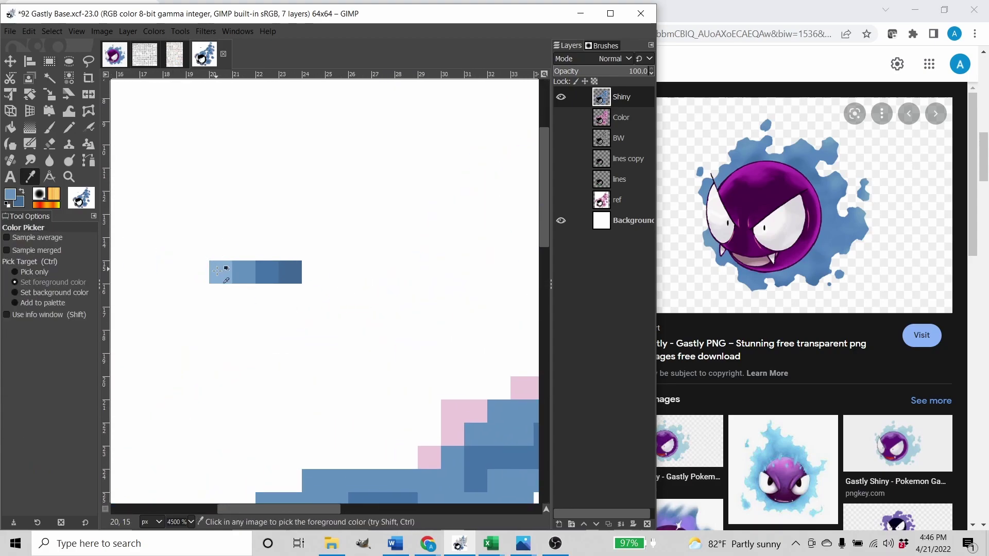
pyautogui.click(222, 271)
pyautogui.scroll(-3, 222, 269)
pyautogui.click(68, 78)
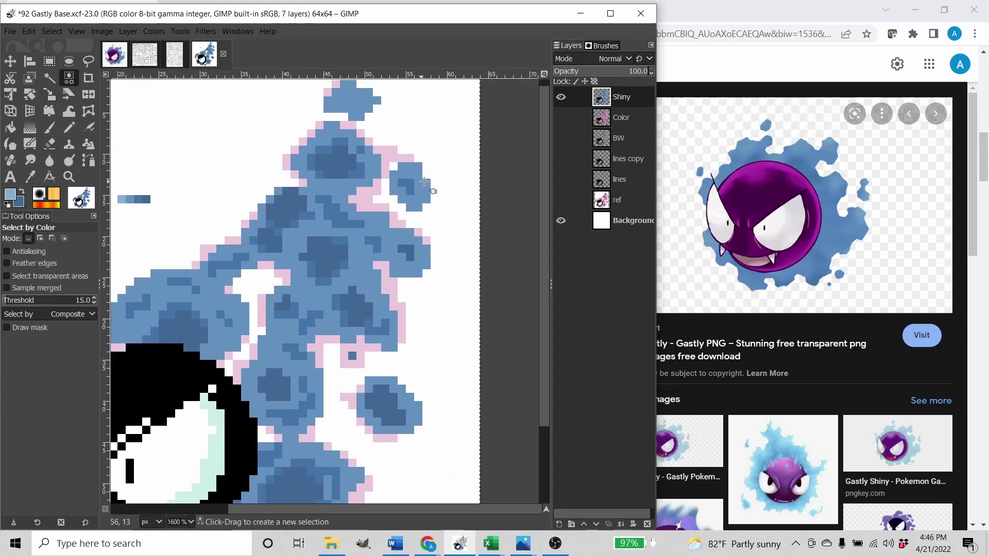
pyautogui.click(387, 152)
pyautogui.press('n')
pyautogui.scroll(-2, 401, 174)
pyautogui.moveTo(410, 170)
pyautogui.mouseDown()
pyautogui.moveTo(310, 411)
pyautogui.moveTo(469, 194)
pyautogui.mouseUp()
pyautogui.press('r')
pyautogui.click(230, 192)
pyautogui.moveTo(263, 206); pyautogui.dragTo(276, 228)
# Compare the blue smoke on the sprite with the shiny Gastly image results in the browser.
pyautogui.scroll(1, 276, 227)
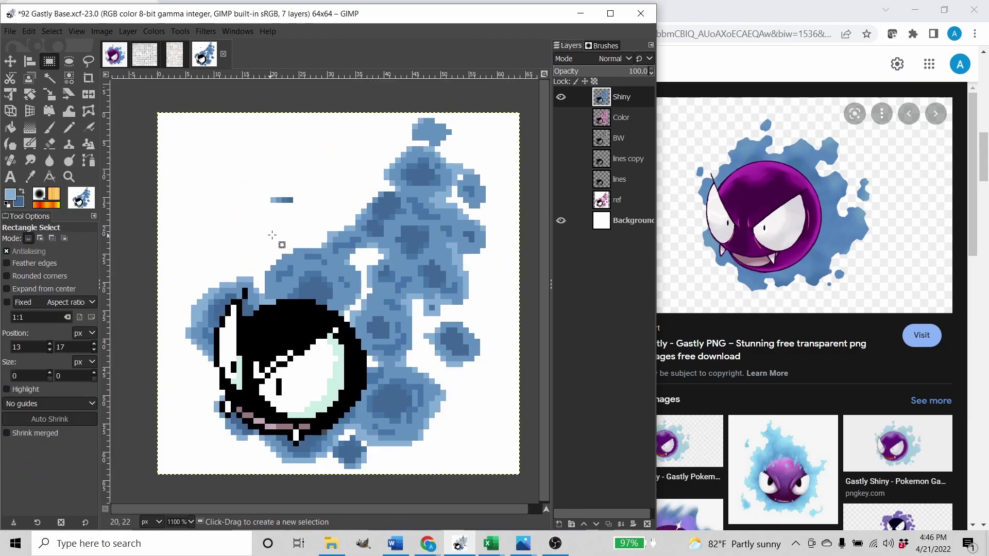
pyautogui.click(684, 18)
pyautogui.scroll(3, 507, 221)
pyautogui.scroll(8, 508, 220)
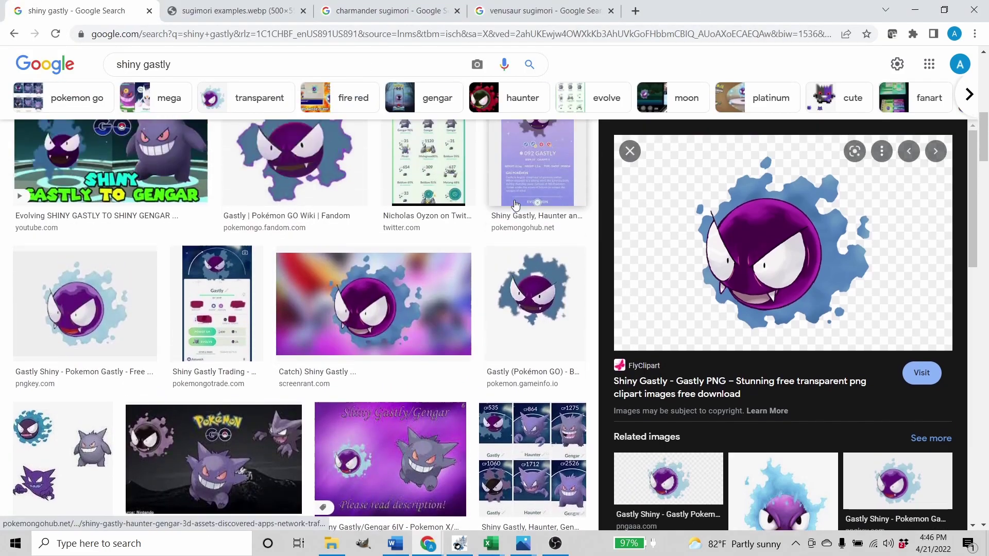
pyautogui.scroll(5, 496, 208)
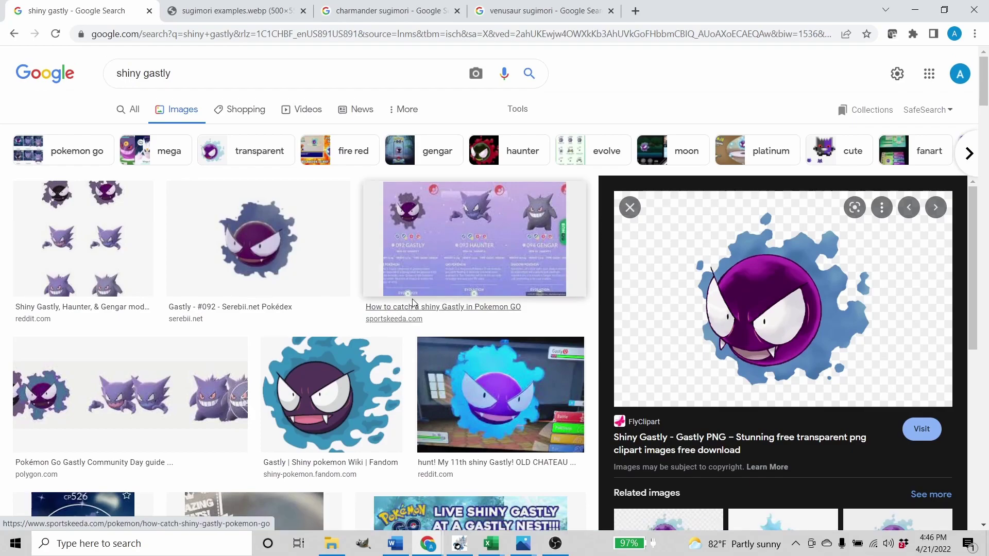
pyautogui.click(460, 543)
pyautogui.scroll(-1, 416, 263)
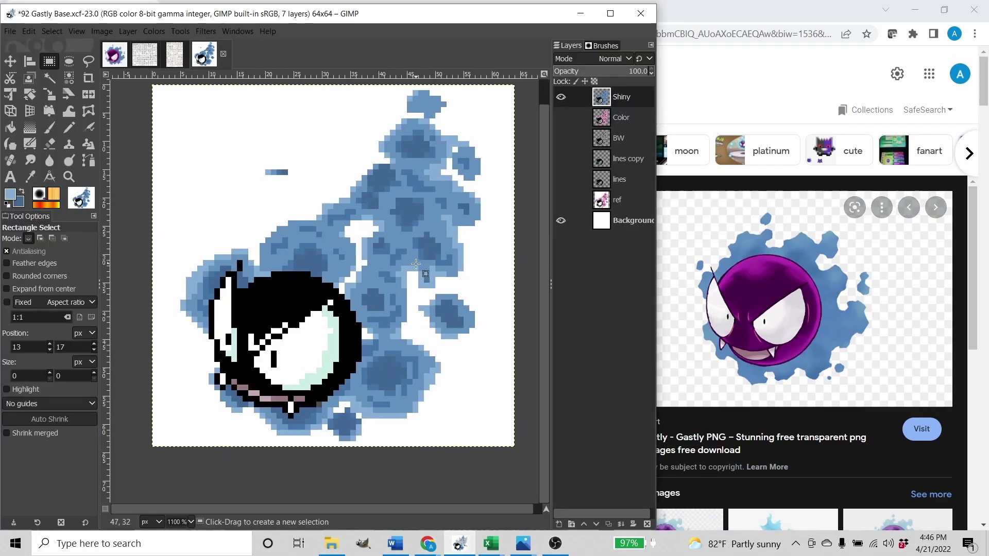
pyautogui.scroll(1, 407, 230)
pyautogui.scroll(-1, 448, 280)
pyautogui.scroll(1, 444, 282)
pyautogui.scroll(-1, 412, 221)
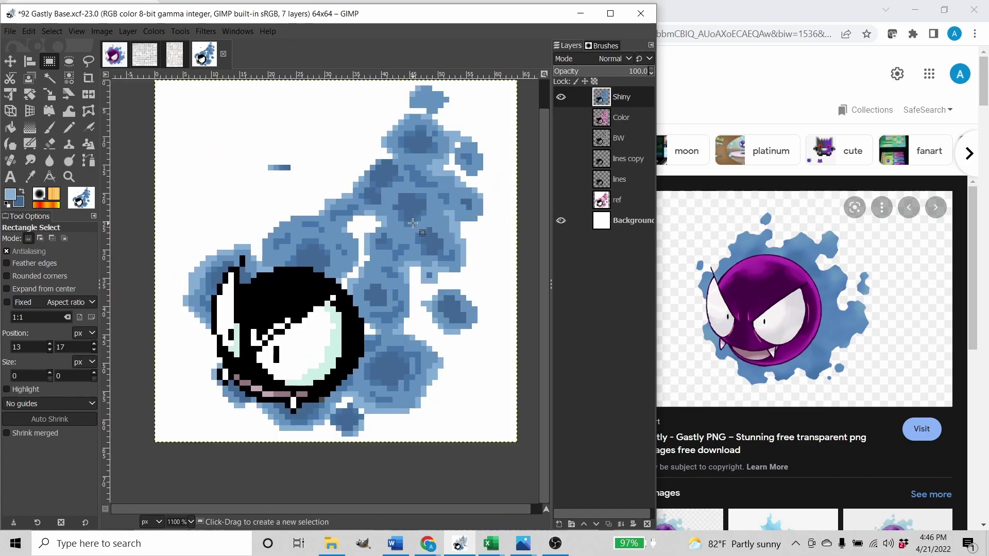
# Select the darkest blue smoke spots by colour, repaint them with a more saturated blue and clear the selection.
pyautogui.click(69, 78)
pyautogui.click(431, 238)
pyautogui.press('x')
pyautogui.click(12, 197)
pyautogui.moveTo(599, 180); pyautogui.dragTo(621, 175)
pyautogui.click(709, 292)
pyautogui.press('n')
pyautogui.moveTo(436, 329)
pyautogui.mouseDown()
pyautogui.moveTo(353, 167)
pyautogui.moveTo(400, 430)
pyautogui.moveTo(420, 371)
pyautogui.mouseUp()
pyautogui.press('r')
pyautogui.click(239, 193)
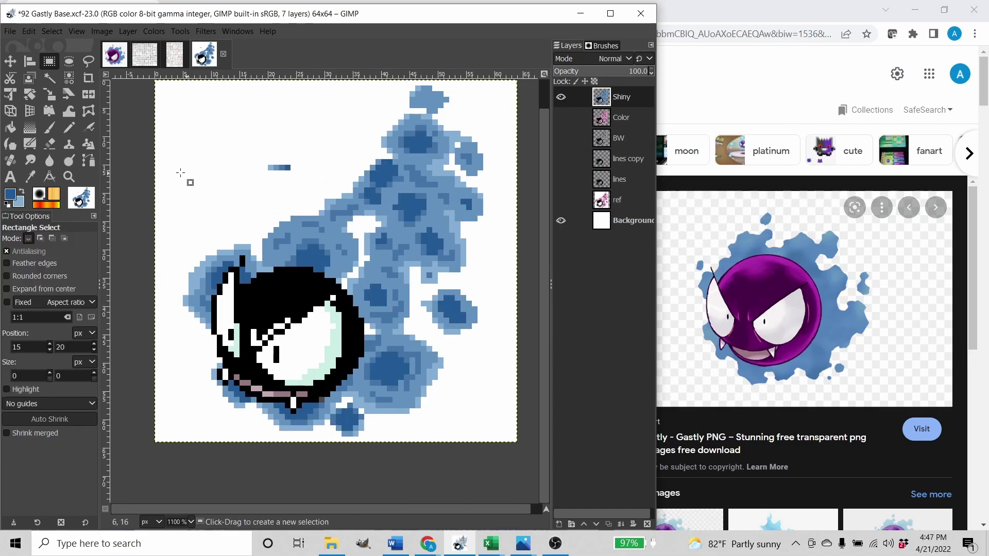
# Select the lightest blue smoke outline by colour, repaint it with the paler blue a8c1d8 and clear the selection.
pyautogui.click(68, 78)
pyautogui.click(454, 212)
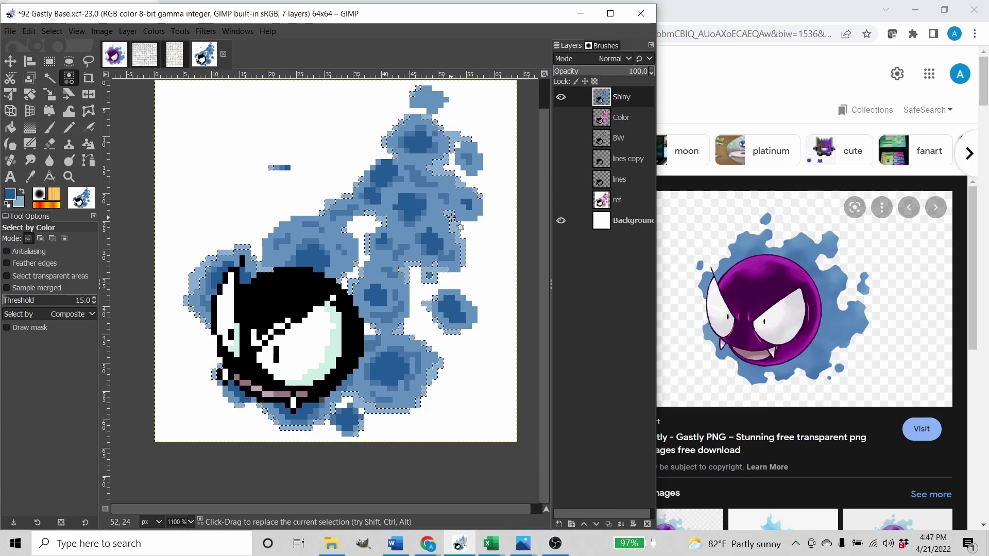
pyautogui.press('o')
pyautogui.click(457, 231)
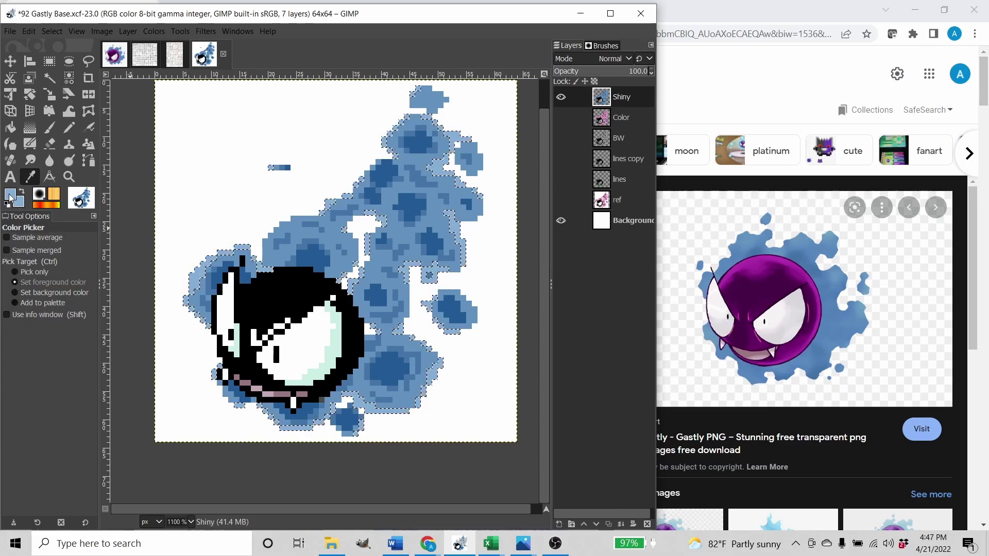
pyautogui.click(9, 198)
pyautogui.click(580, 146)
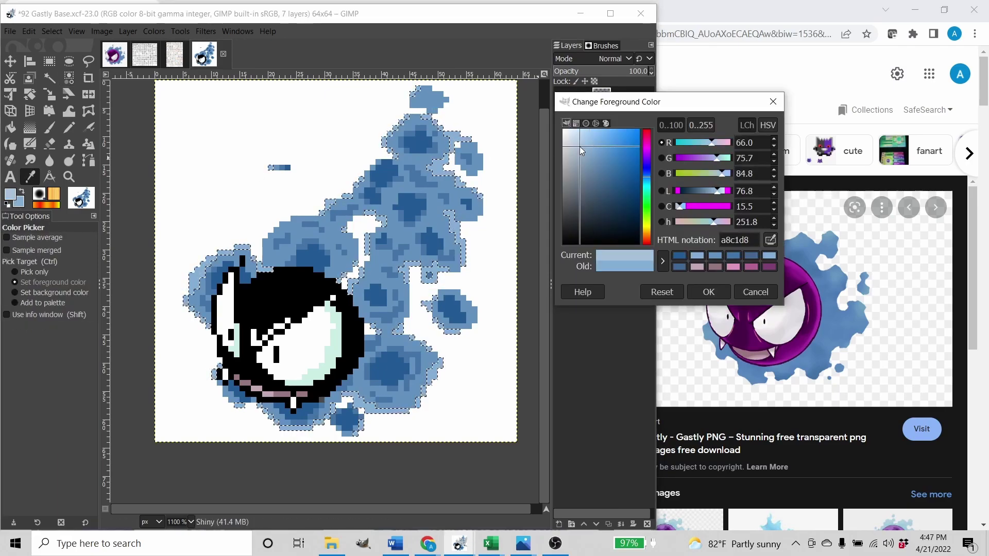
pyautogui.click(709, 292)
pyautogui.press('n')
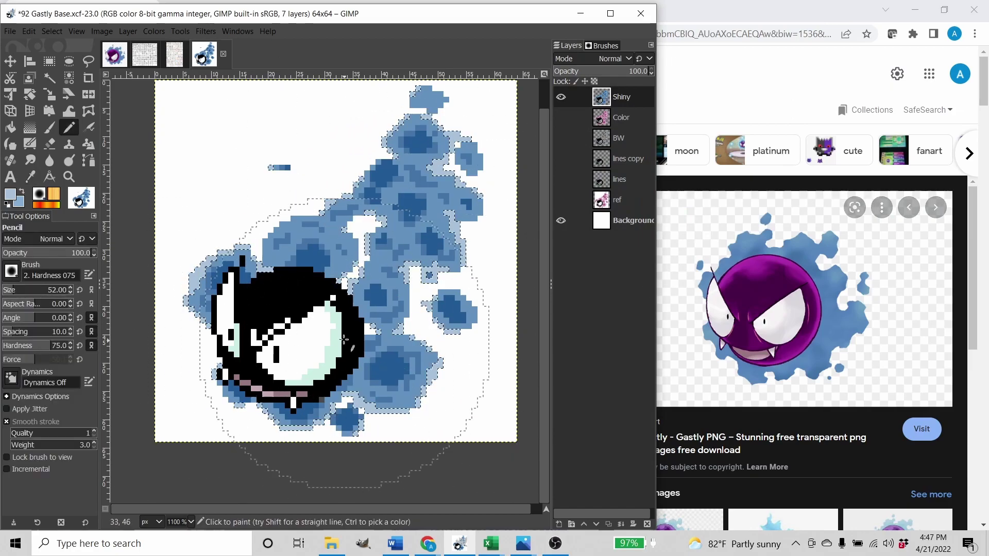
pyautogui.press('r')
pyautogui.click(252, 202)
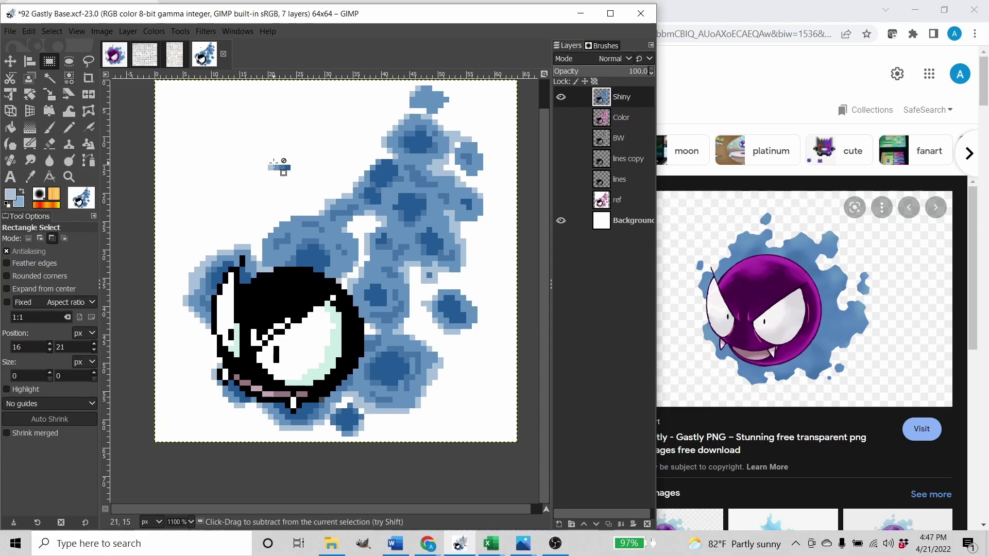
# Select the mid-dark blue smoke shading by colour, repaint it with the more saturated blue 336fb0 and clear the selection.
pyautogui.click(67, 80)
pyautogui.click(282, 167)
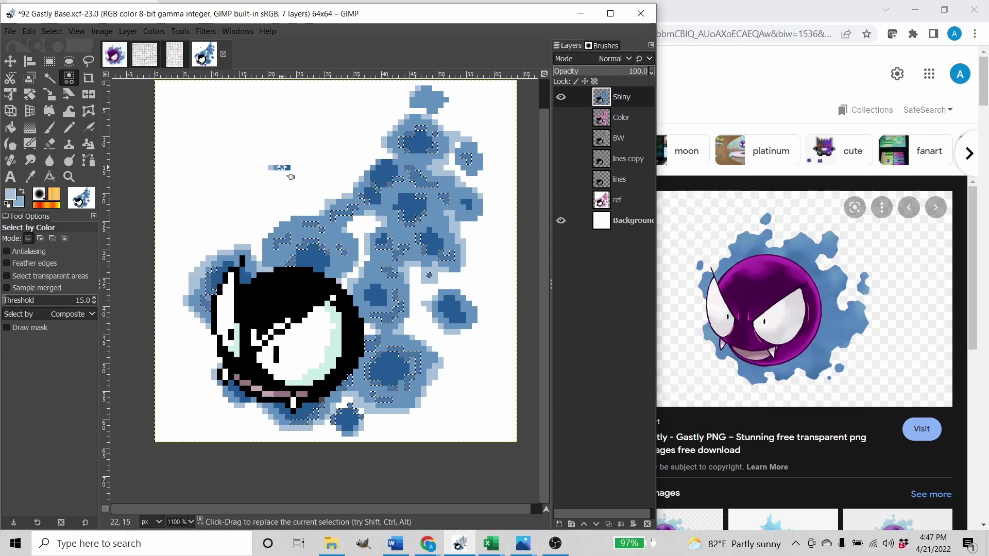
pyautogui.press('o')
pyautogui.press('n')
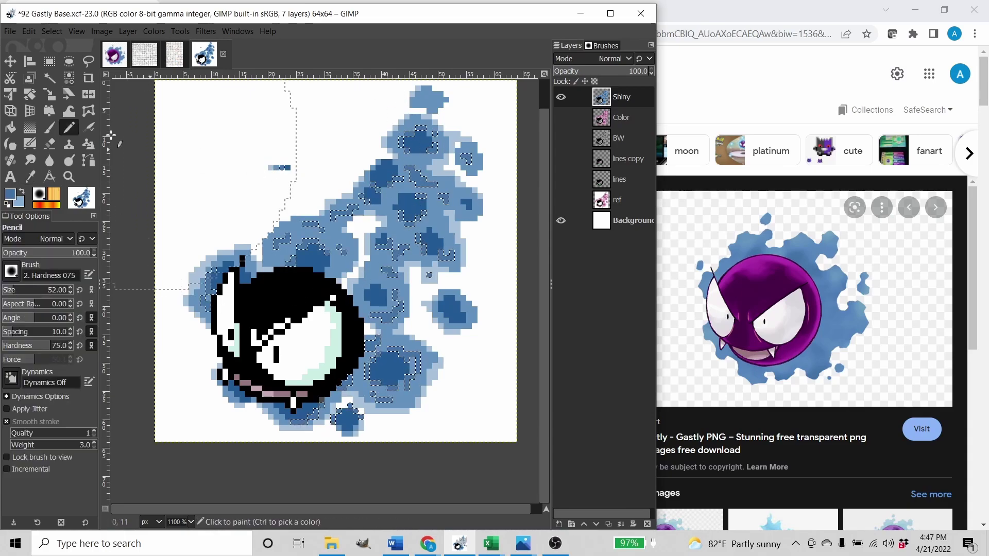
pyautogui.click(9, 194)
pyautogui.click(614, 168)
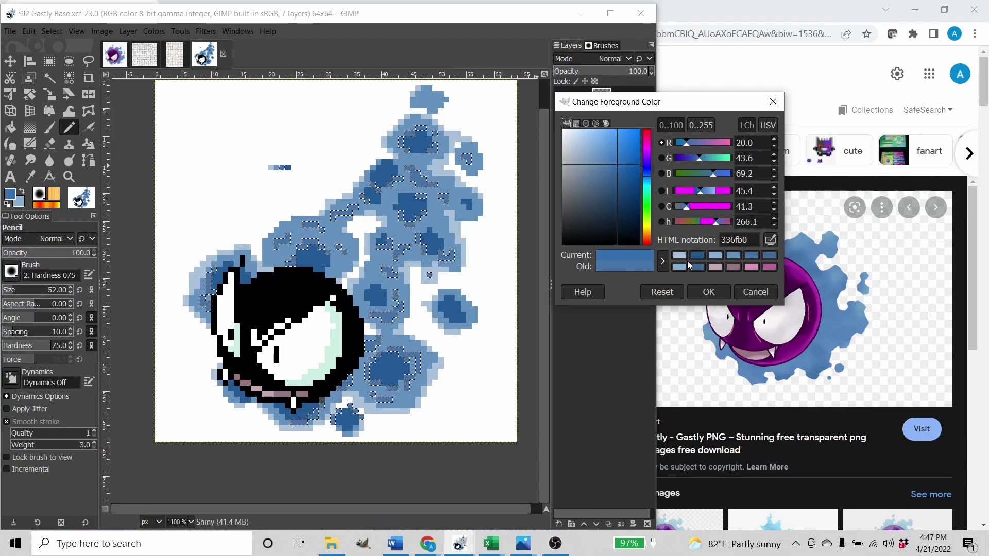
pyautogui.click(709, 291)
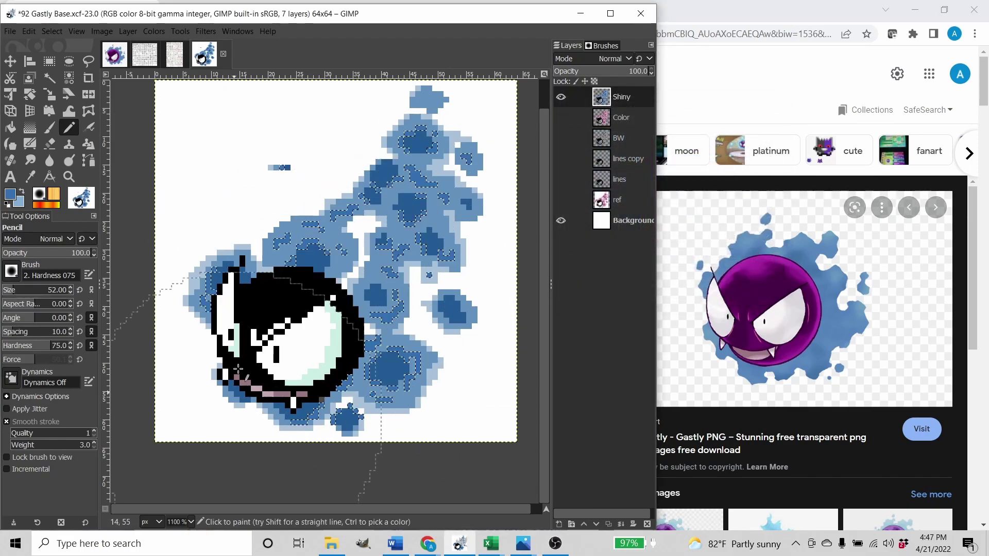
pyautogui.press('r')
pyautogui.click(304, 133)
pyautogui.scroll(1, 336, 196)
pyautogui.scroll(-1, 358, 232)
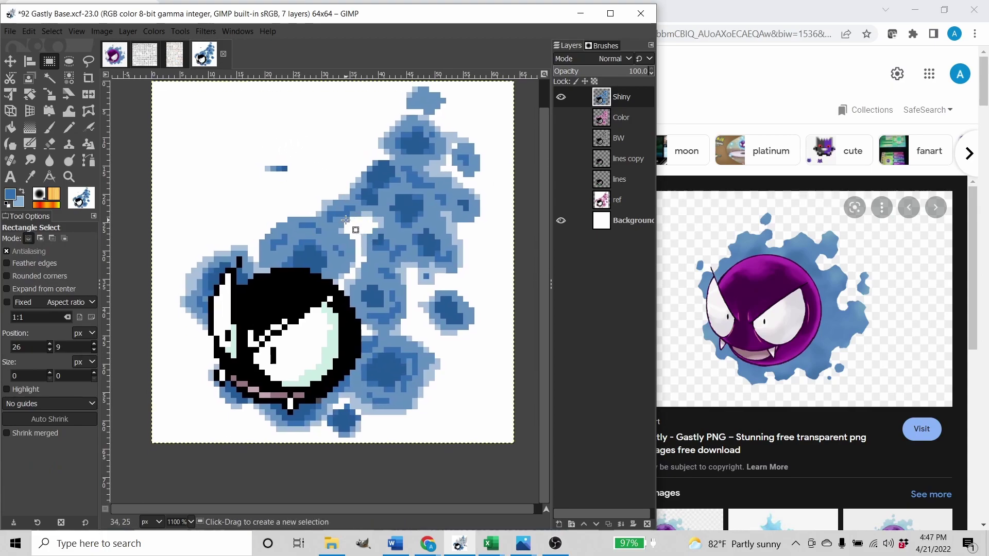
pyautogui.moveTo(333, 244); pyautogui.dragTo(338, 240)
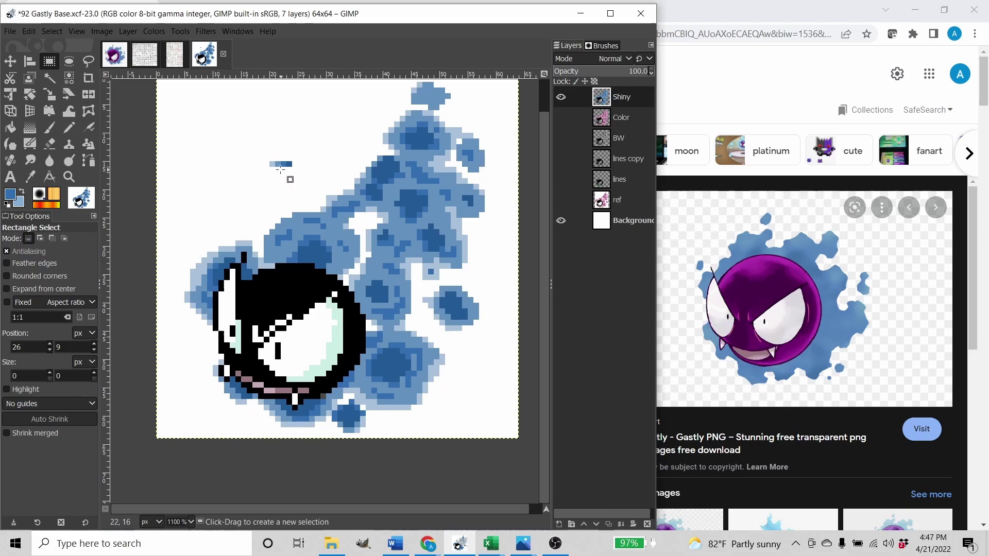
# Reduce the Eraser to size 1 and erase the row of blue colour swatches beside the sprite.
pyautogui.hotkey('shift', 'e')
pyautogui.press('[')
pyautogui.press('[')
pyautogui.press('[')
pyautogui.press('[')
pyautogui.press('[')
pyautogui.press('[')
pyautogui.press('[')
pyautogui.press('[')
pyautogui.press('[')
pyautogui.press('[')
pyautogui.press('[')
pyautogui.press('[')
pyautogui.press('[')
pyautogui.press('[')
pyautogui.press('[')
pyautogui.press('[')
pyautogui.press('[')
pyautogui.press('[')
pyautogui.press('[')
pyautogui.press('[')
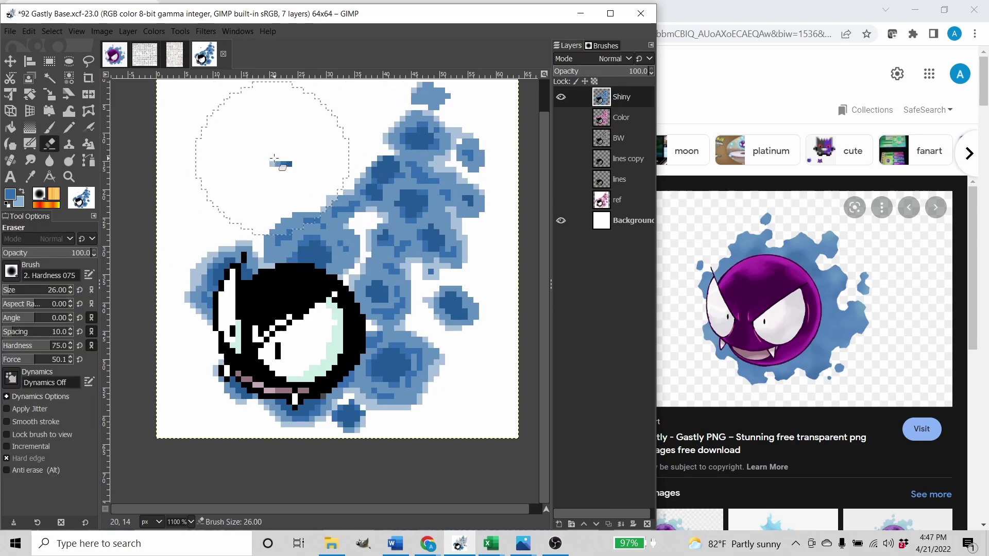
pyautogui.scroll(-2, 356, 204)
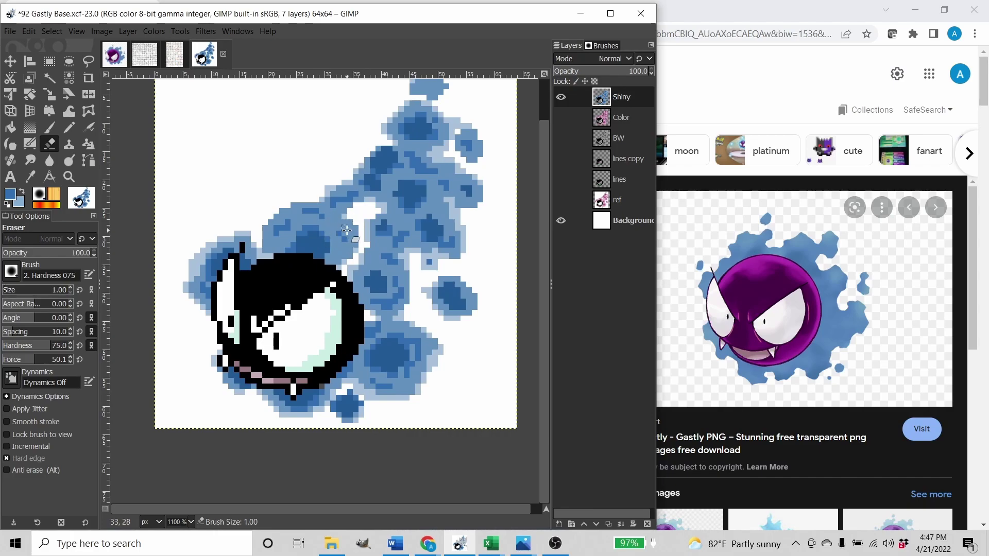
# Pick the bright purple and dark purple from the shiny Gastly artwork, then return to the sprite with the Pencil.
pyautogui.press('n')
pyautogui.hotkey('alt', '1')
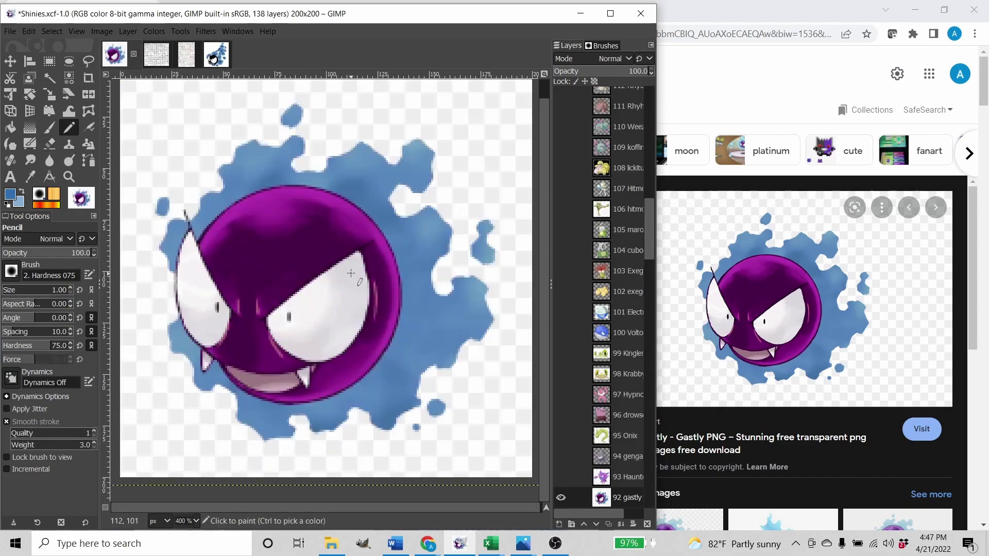
pyautogui.press('o')
pyautogui.click(288, 248)
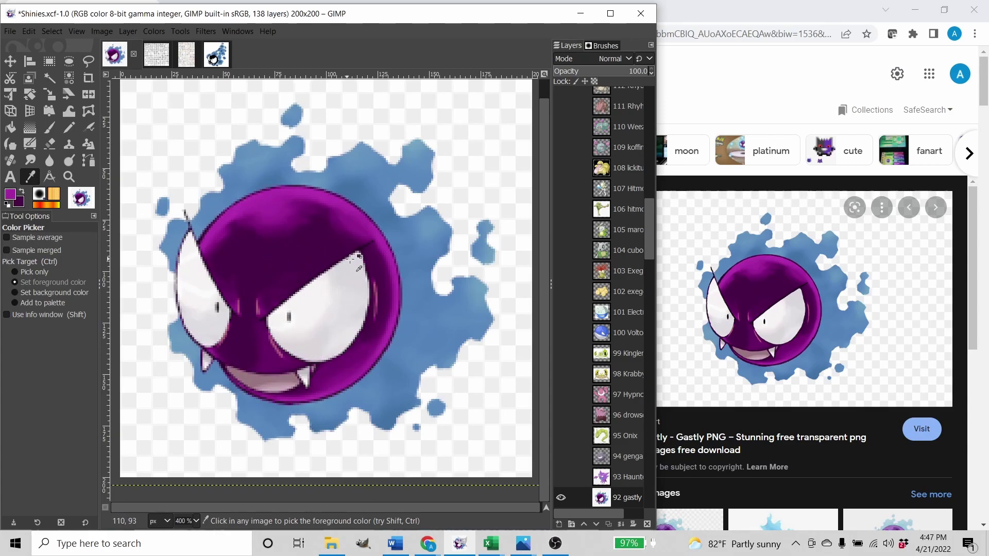
pyautogui.click(208, 57)
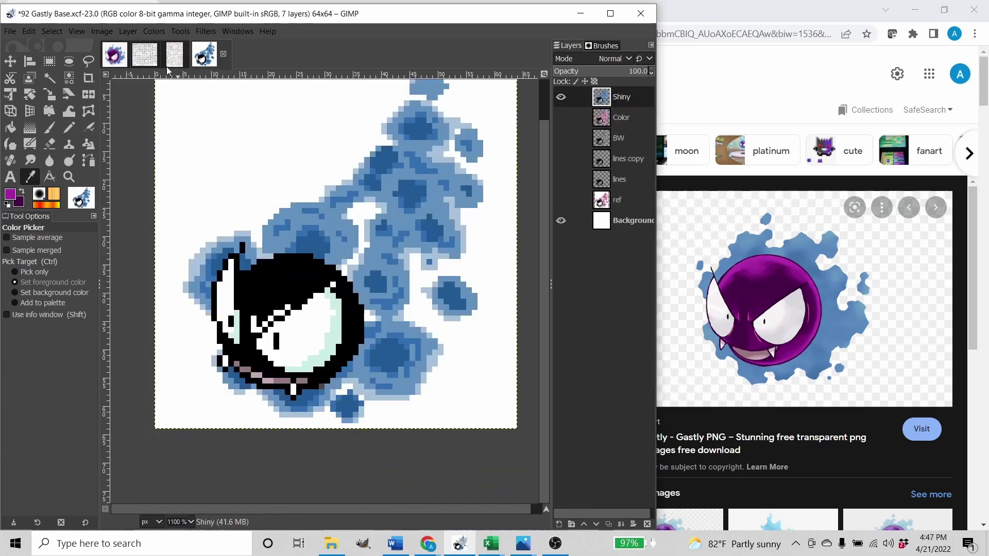
pyautogui.click(115, 59)
pyautogui.click(214, 56)
pyautogui.press('n')
# Pencil a bright purple rim just inside the body's outline, around the head, the far side and the mouth edge.
pyautogui.moveTo(350, 330)
pyautogui.mouseDown()
pyautogui.moveTo(376, 307)
pyautogui.moveTo(359, 310)
pyautogui.mouseUp()
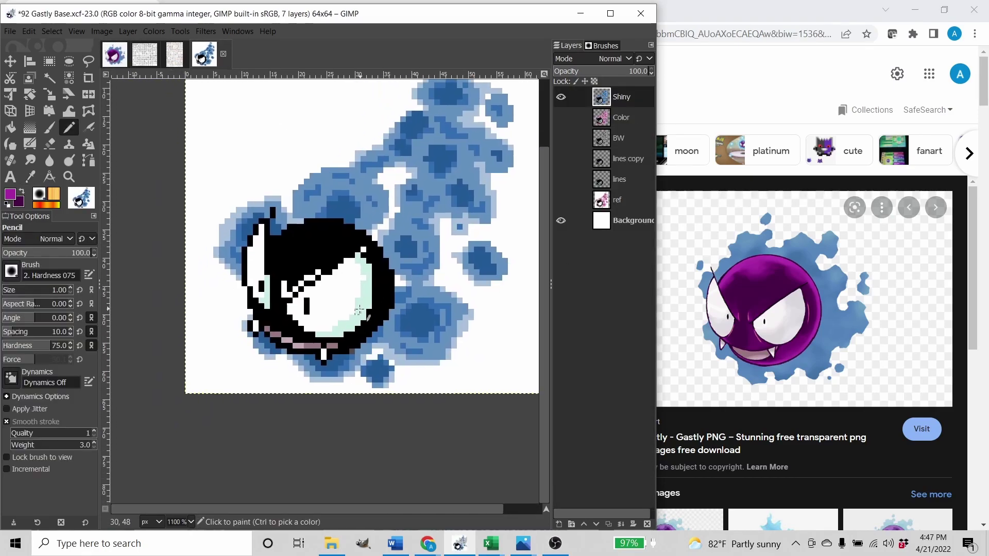
pyautogui.scroll(3, 346, 313)
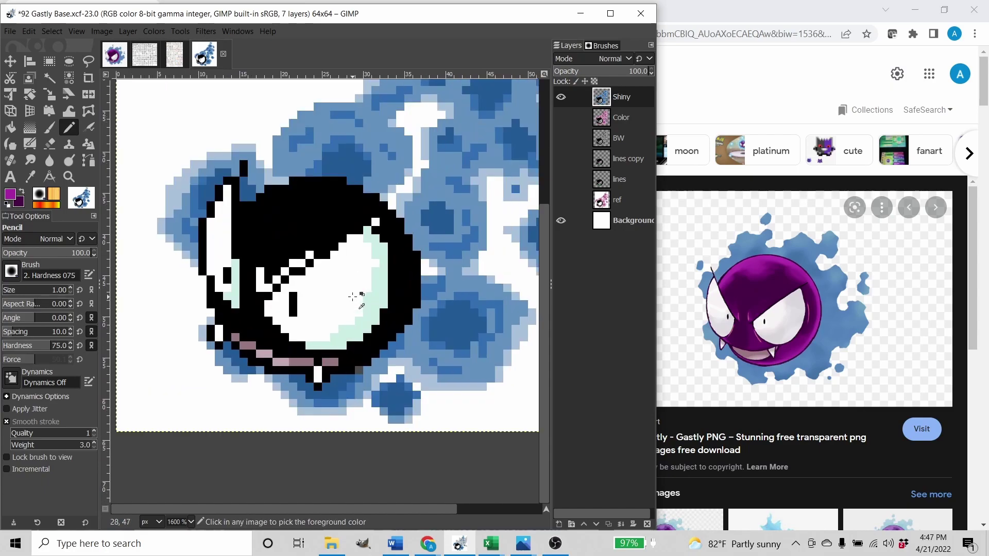
pyautogui.scroll(1, 352, 297)
pyautogui.scroll(1, 356, 303)
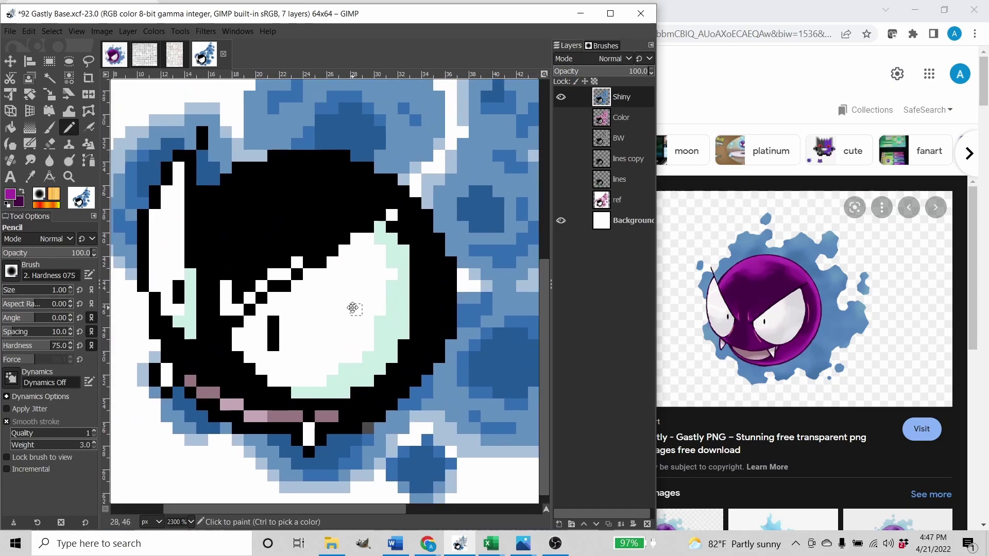
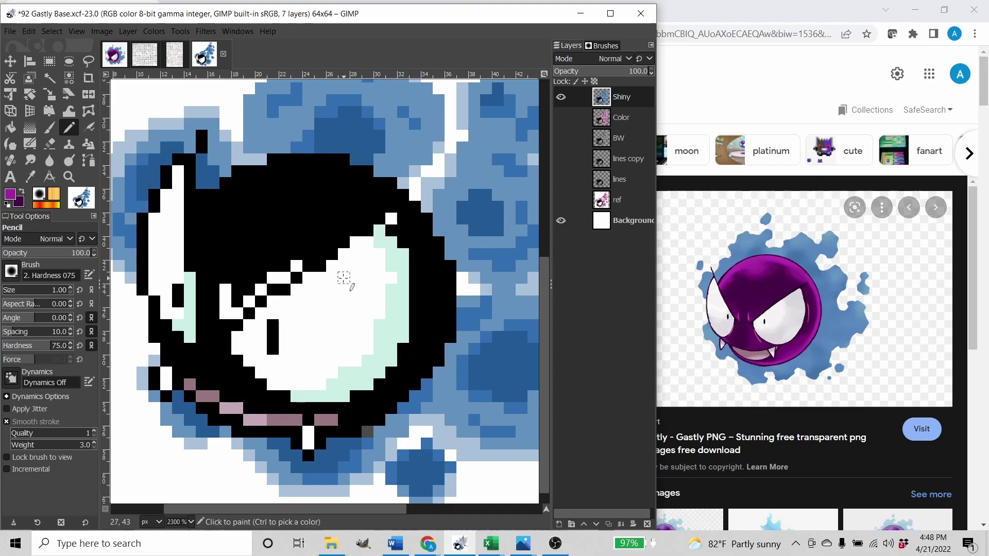
pyautogui.scroll(-1, 343, 278)
pyautogui.press('x')
pyautogui.moveTo(223, 190)
pyautogui.mouseDown()
pyautogui.moveTo(267, 177)
pyautogui.moveTo(276, 166)
pyautogui.moveTo(339, 167)
pyautogui.mouseUp()
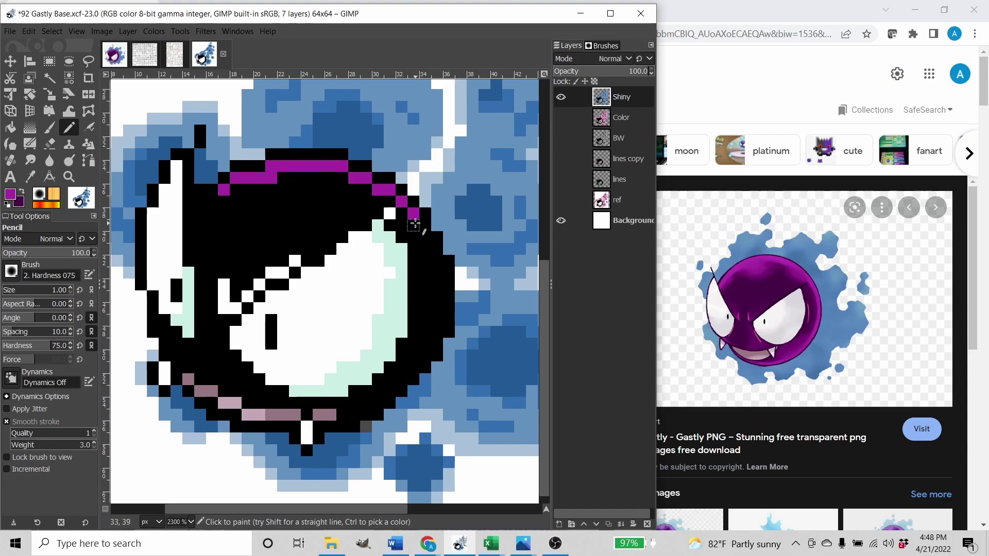
pyautogui.moveTo(415, 227); pyautogui.dragTo(427, 238)
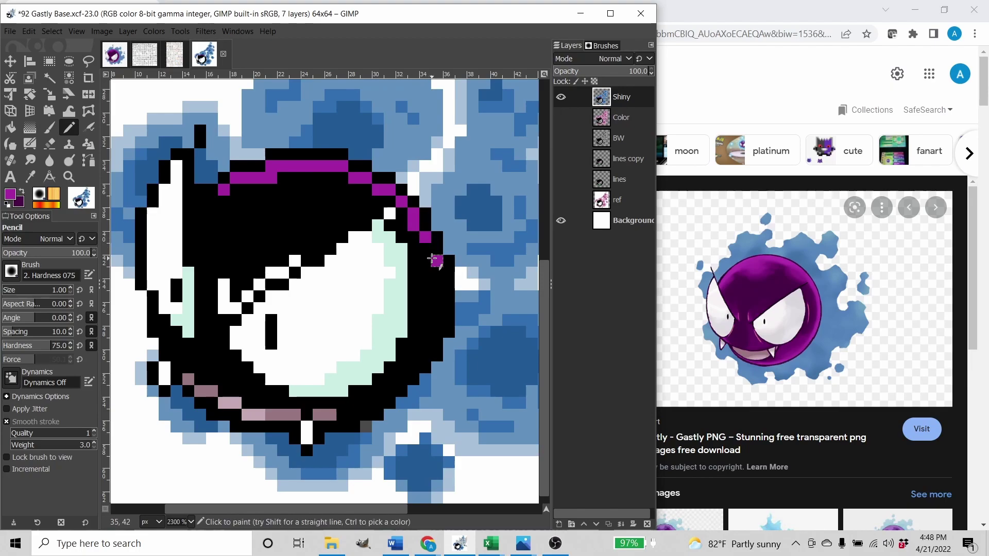
pyautogui.moveTo(439, 279); pyautogui.dragTo(438, 327)
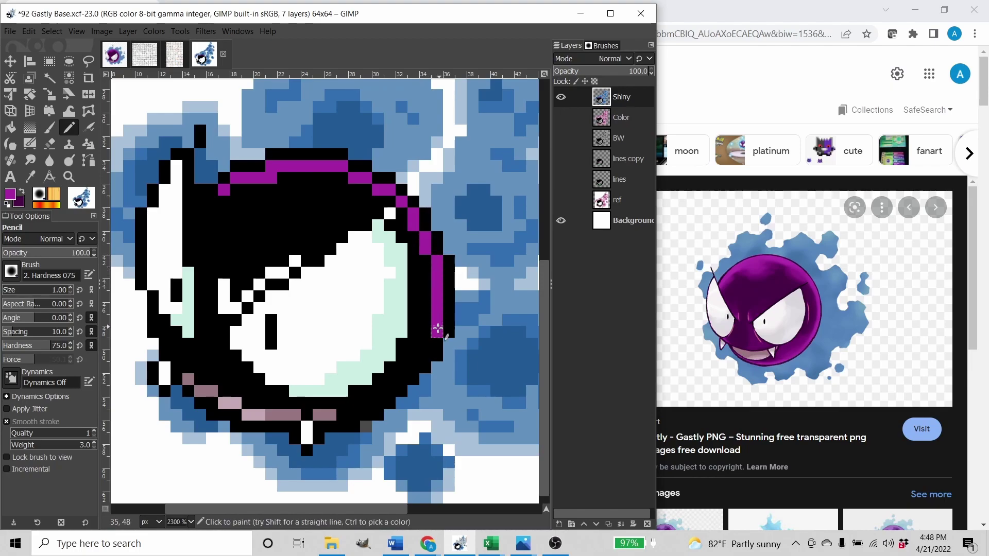
pyautogui.moveTo(413, 369); pyautogui.dragTo(355, 414)
pyautogui.moveTo(254, 420); pyautogui.dragTo(267, 414)
pyautogui.moveTo(178, 327)
pyautogui.mouseDown()
pyautogui.moveTo(201, 357)
pyautogui.moveTo(268, 385)
pyautogui.mouseUp()
# Pencil bright purple accents between the eyes and along the white brow line, with dark purple beside the narrow eye.
pyautogui.moveTo(242, 268); pyautogui.dragTo(246, 282)
pyautogui.moveTo(227, 209); pyautogui.dragTo(227, 279)
pyautogui.moveTo(228, 327); pyautogui.dragTo(238, 366)
pyautogui.press('x')
pyautogui.moveTo(228, 278)
pyautogui.mouseDown()
pyautogui.moveTo(216, 220)
pyautogui.moveTo(240, 304)
pyautogui.mouseUp()
pyautogui.press('x')
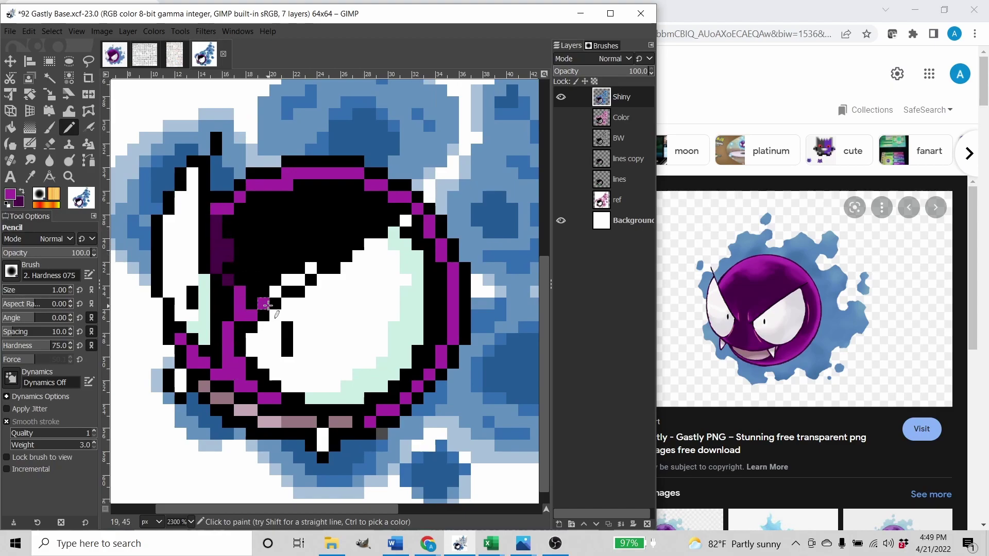
pyautogui.click(311, 268)
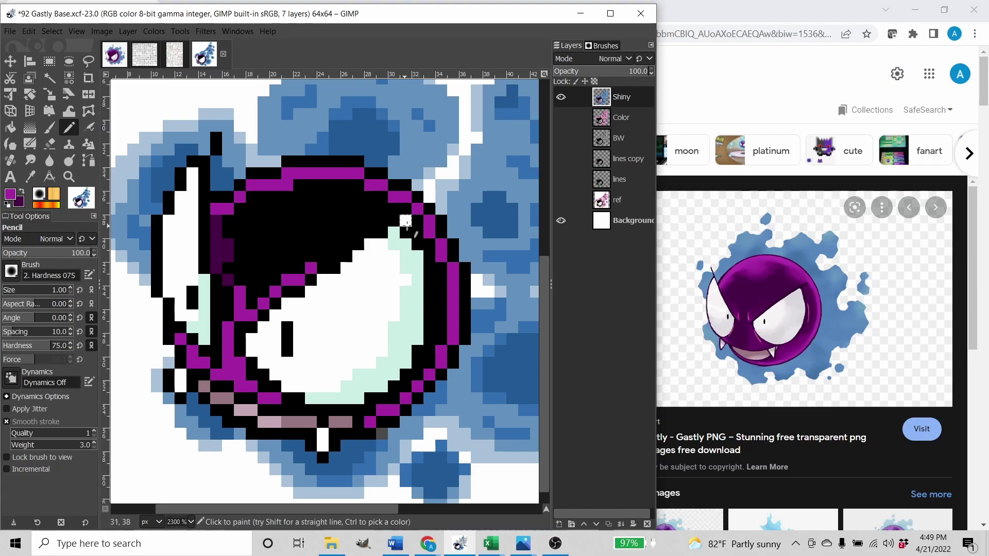
# Fill the forehead with dark purple and pencil the remaining black body areas around the eyes in the same colour.
pyautogui.press('x')
pyautogui.moveTo(406, 211)
pyautogui.mouseDown()
pyautogui.moveTo(439, 298)
pyautogui.moveTo(415, 423)
pyautogui.mouseUp()
pyautogui.moveTo(324, 257)
pyautogui.mouseDown()
pyautogui.moveTo(375, 223)
pyautogui.moveTo(346, 197)
pyautogui.mouseUp()
pyautogui.hotkey('shift', 'b')
pyautogui.click(251, 221)
pyautogui.press('n')
pyautogui.moveTo(233, 285)
pyautogui.mouseDown()
pyautogui.moveTo(245, 365)
pyautogui.moveTo(278, 389)
pyautogui.mouseUp()
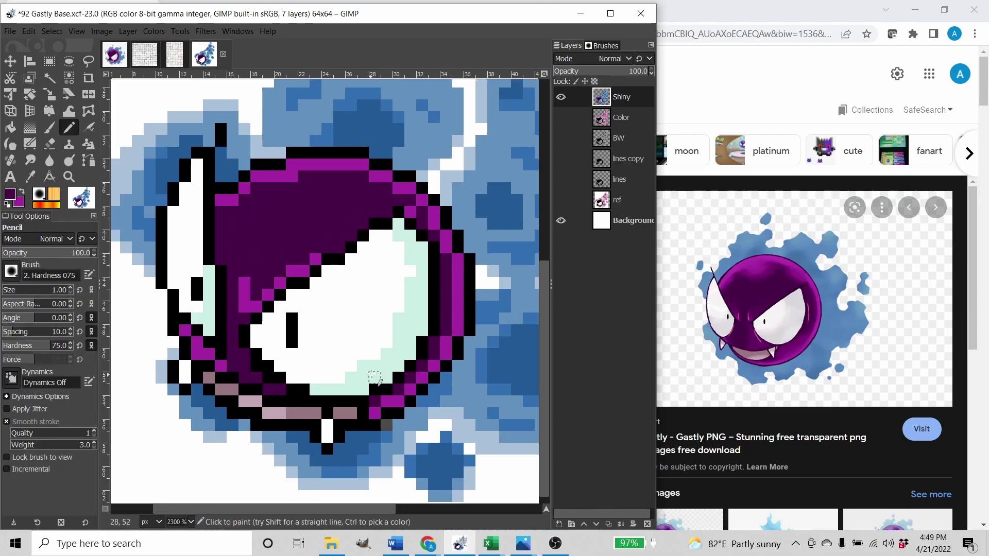
# Pencil ragged bright purple highlights across the upper part of the forehead.
pyautogui.scroll(-3, 408, 348)
pyautogui.scroll(-4, 407, 348)
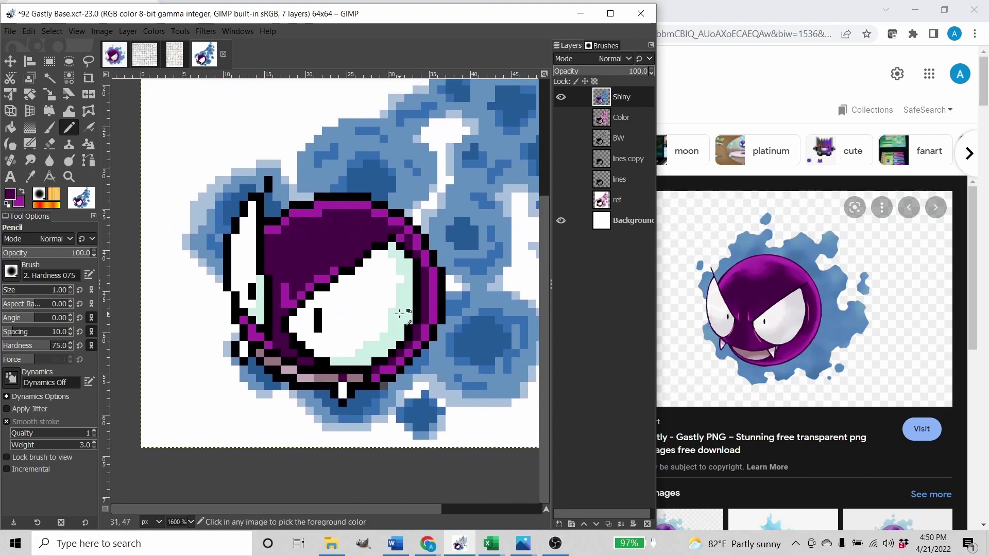
pyautogui.scroll(1, 392, 354)
pyautogui.scroll(1, 330, 289)
pyautogui.moveTo(247, 199)
pyautogui.mouseDown()
pyautogui.moveTo(269, 200)
pyautogui.moveTo(261, 226)
pyautogui.moveTo(274, 211)
pyautogui.moveTo(293, 221)
pyautogui.moveTo(329, 187)
pyautogui.moveTo(361, 218)
pyautogui.moveTo(366, 198)
pyautogui.mouseUp()
pyautogui.hotkey('ctrl', 'z')
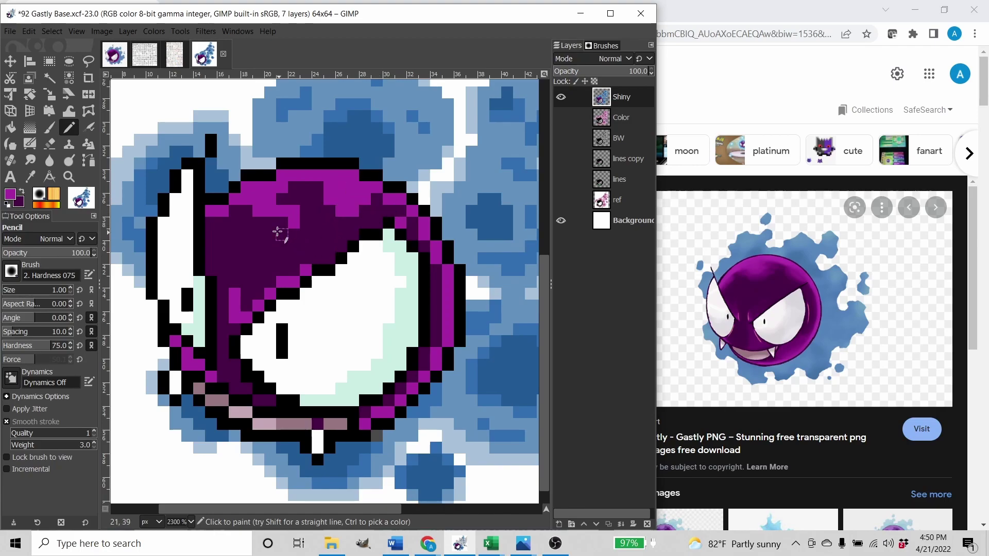
pyautogui.moveTo(215, 228)
pyautogui.mouseDown()
pyautogui.moveTo(245, 239)
pyautogui.moveTo(253, 271)
pyautogui.moveTo(219, 237)
pyautogui.moveTo(217, 251)
pyautogui.moveTo(275, 291)
pyautogui.moveTo(262, 248)
pyautogui.moveTo(236, 218)
pyautogui.moveTo(314, 180)
pyautogui.mouseUp()
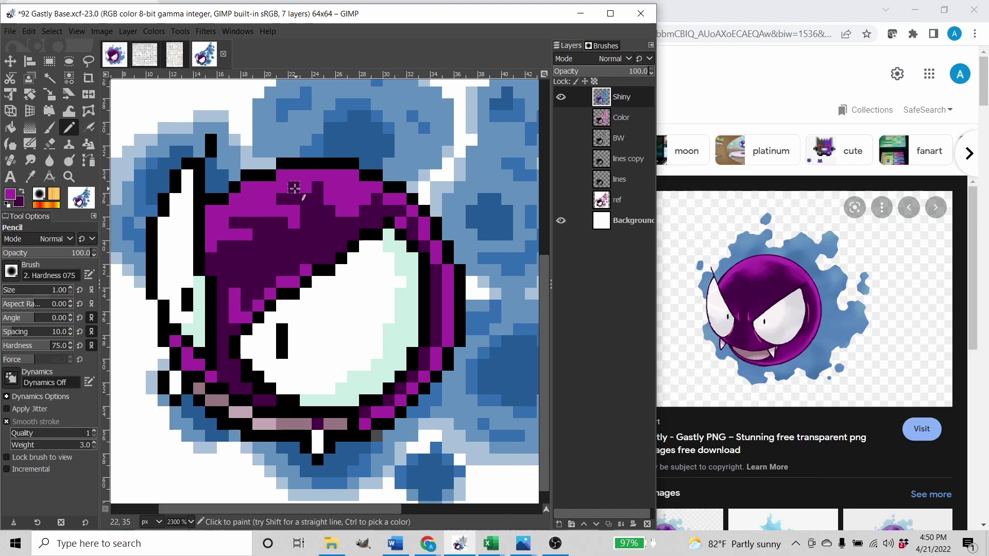
pyautogui.keyDown('ctrl'); pyautogui.scroll(-2, 376, 206); pyautogui.keyUp('ctrl')
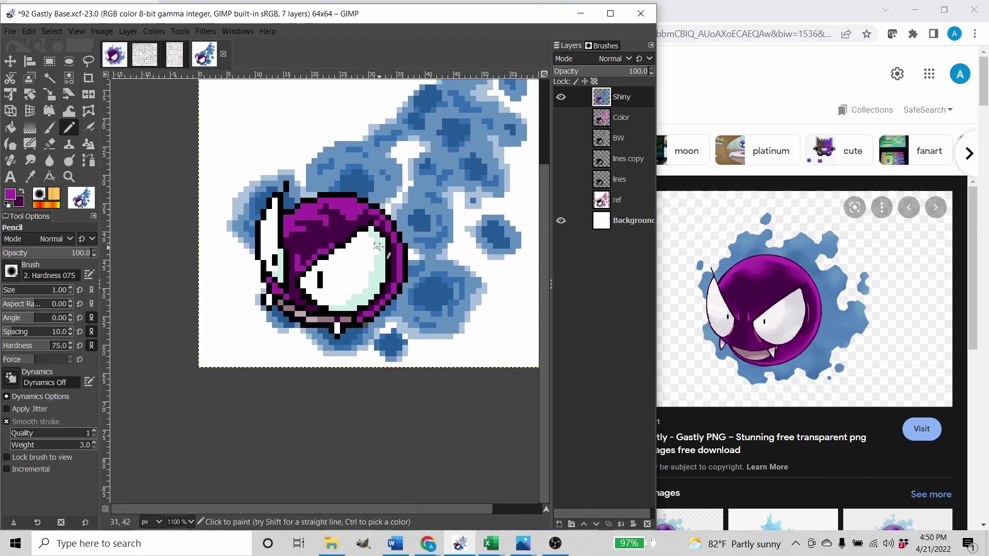
pyautogui.scroll(3, 380, 246)
pyautogui.hscroll(3, 380, 246)
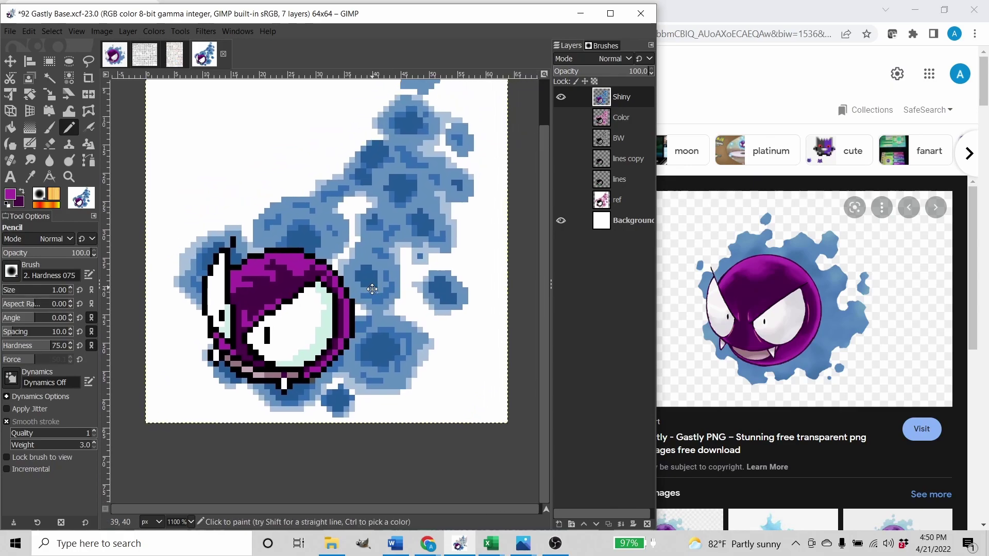
pyautogui.moveTo(381, 288); pyautogui.dragTo(373, 304)
pyautogui.scroll(1, 373, 304)
pyautogui.hscroll(1, 373, 305)
pyautogui.moveTo(372, 355)
pyautogui.mouseDown()
pyautogui.moveTo(401, 340)
pyautogui.moveTo(376, 367)
pyautogui.mouseUp()
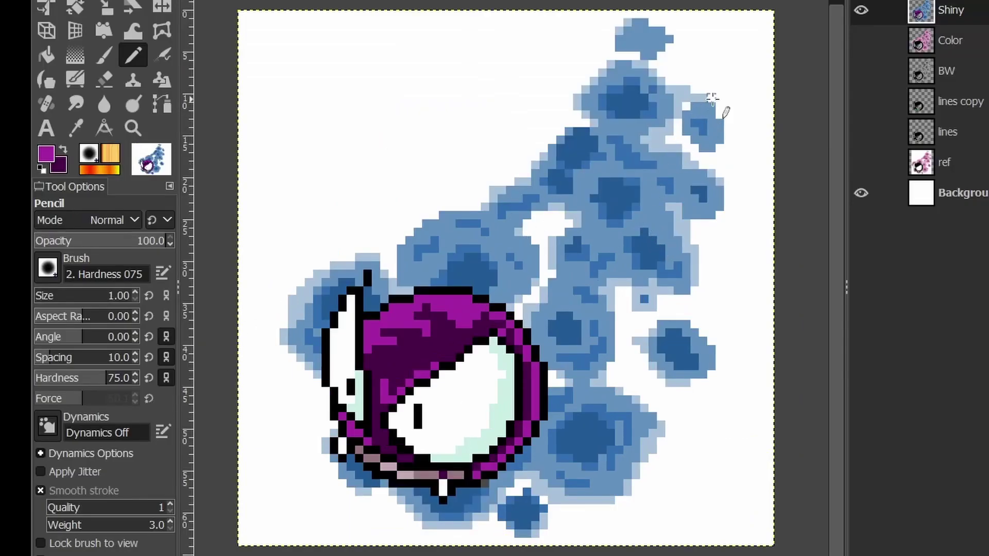
# Create a new image 192 px wide and 64 px high.
pyautogui.click(10, 31)
pyautogui.click(24, 48)
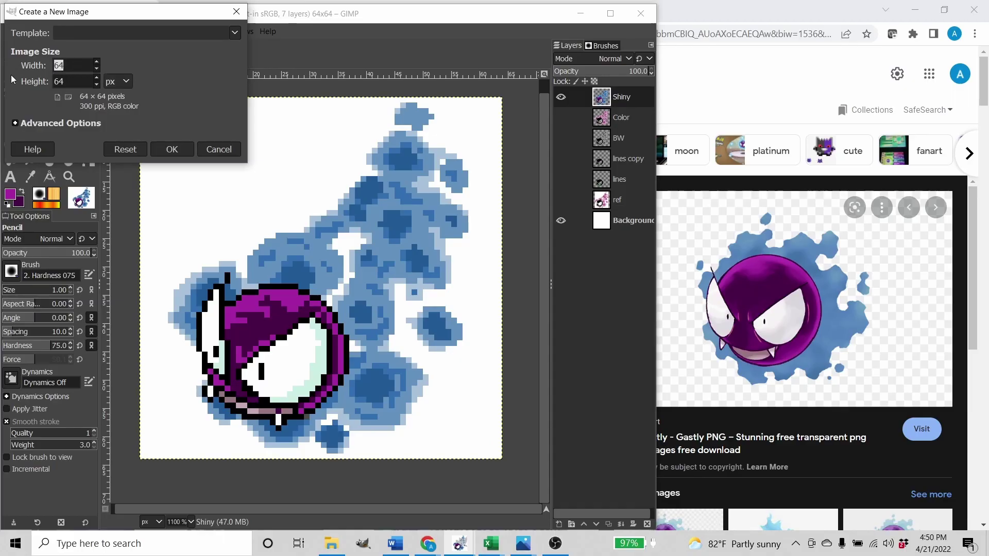
pyautogui.write('192')
pyautogui.press('Return')
pyautogui.scroll(3, 326, 282)
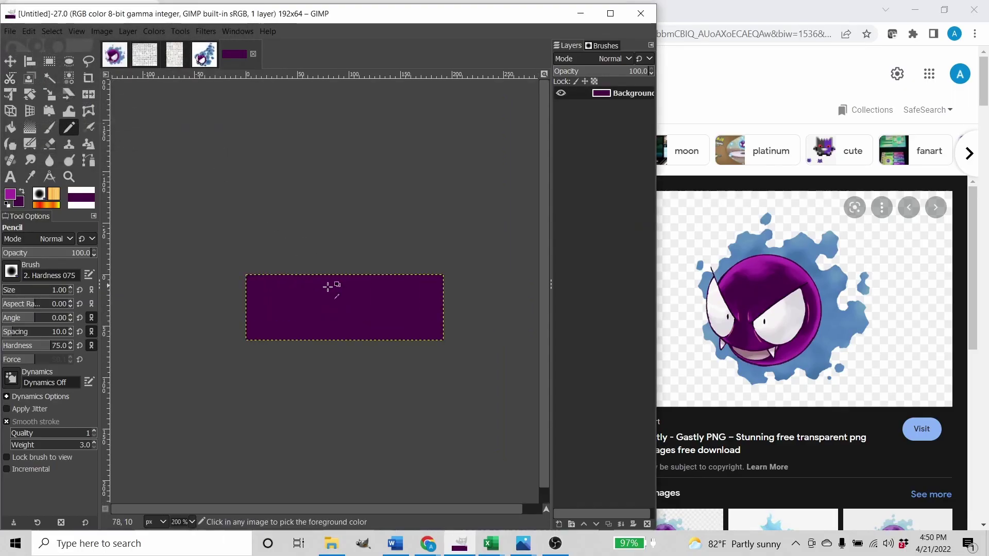
# Create a new image 64 px wide and 192 px high.
pyautogui.click(10, 32)
pyautogui.click(24, 48)
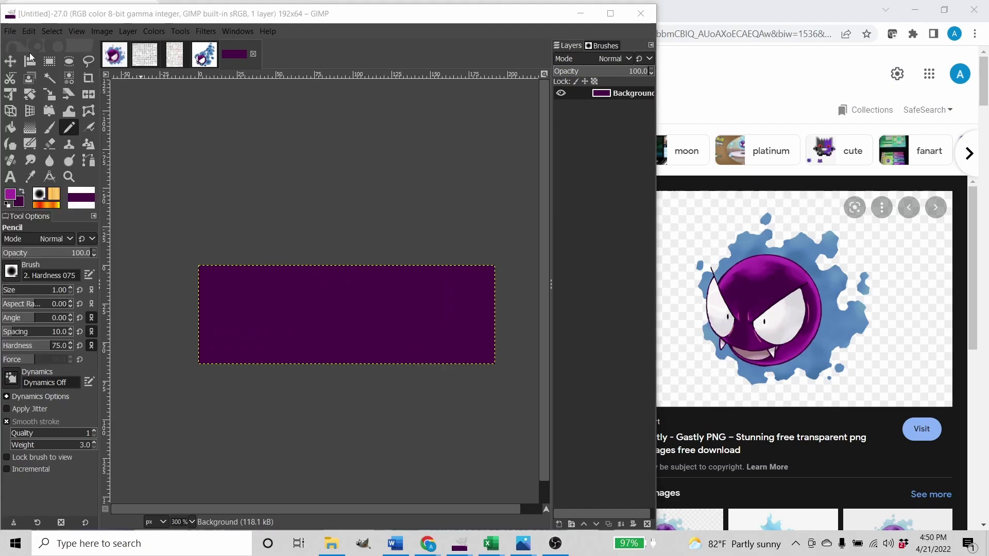
pyautogui.write('64')
pyautogui.press('Tab')
pyautogui.write('192')
pyautogui.press('Return')
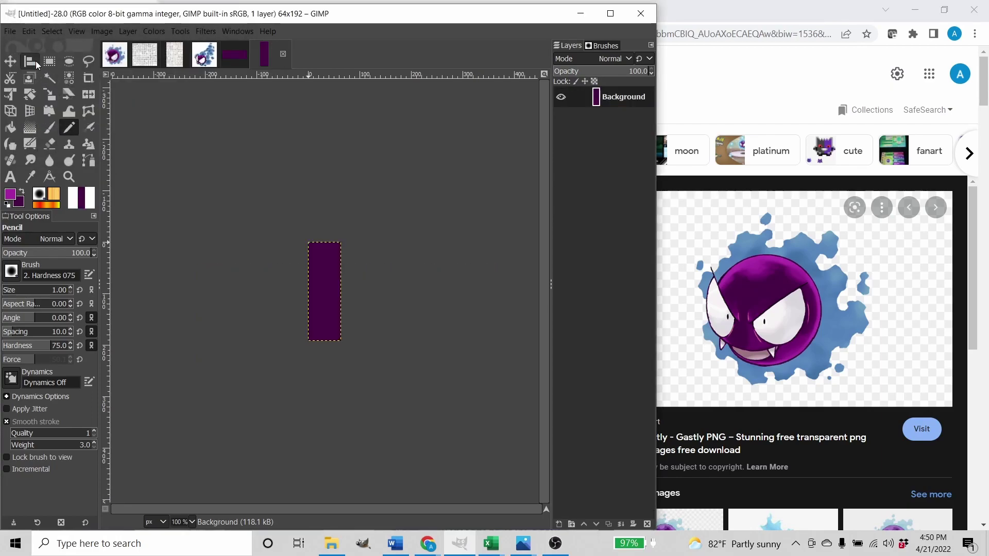
pyautogui.scroll(3, 317, 259)
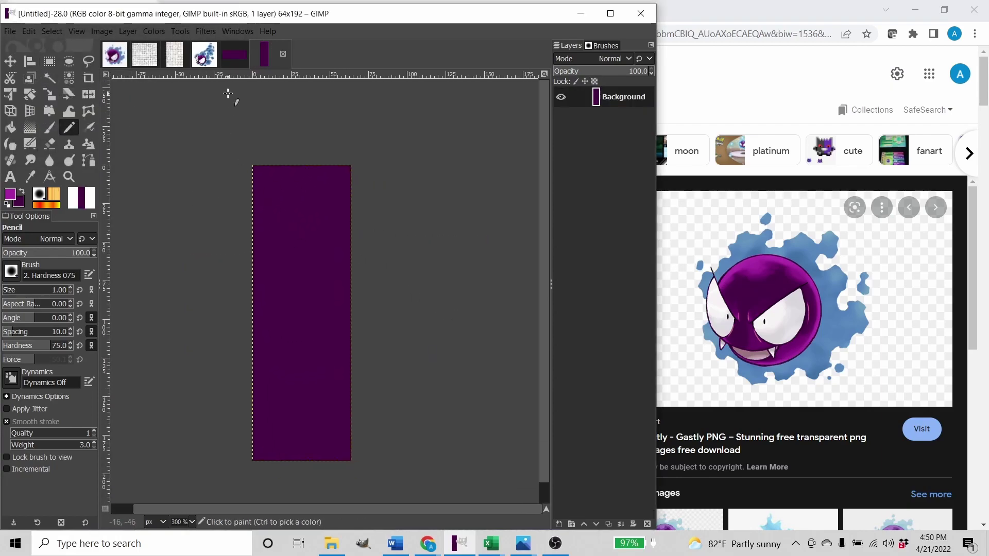
# In 92 Gastly Base.xcf, hide the Shiny layer, show the BW layer and copy the visible black-and-white sprite.
pyautogui.click(203, 54)
pyautogui.click(558, 96)
pyautogui.click(561, 138)
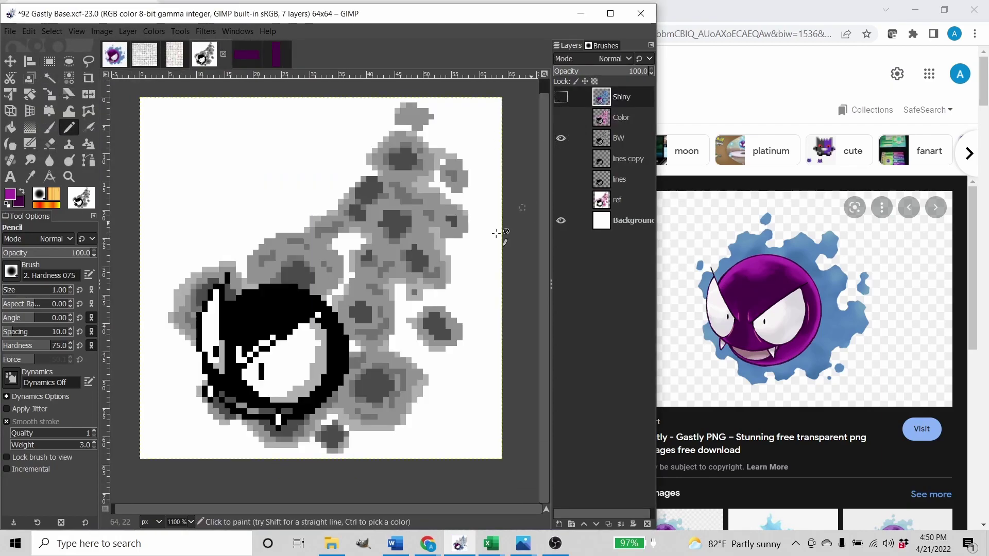
pyautogui.hotkey('ctrl', 'c')
# Paste the black-and-white Gastly into the 192 × 64 px image and anchor it in the left third.
pyautogui.click(248, 68)
pyautogui.hotkey('ctrl', 'v')
pyautogui.press('r')
pyautogui.scroll(3, 429, 299)
pyautogui.moveTo(430, 298); pyautogui.dragTo(249, 298)
pyautogui.click(271, 151)
# Paste the black-and-white Gastly into the 64 × 192 px image and anchor it in the top third.
pyautogui.click(276, 54)
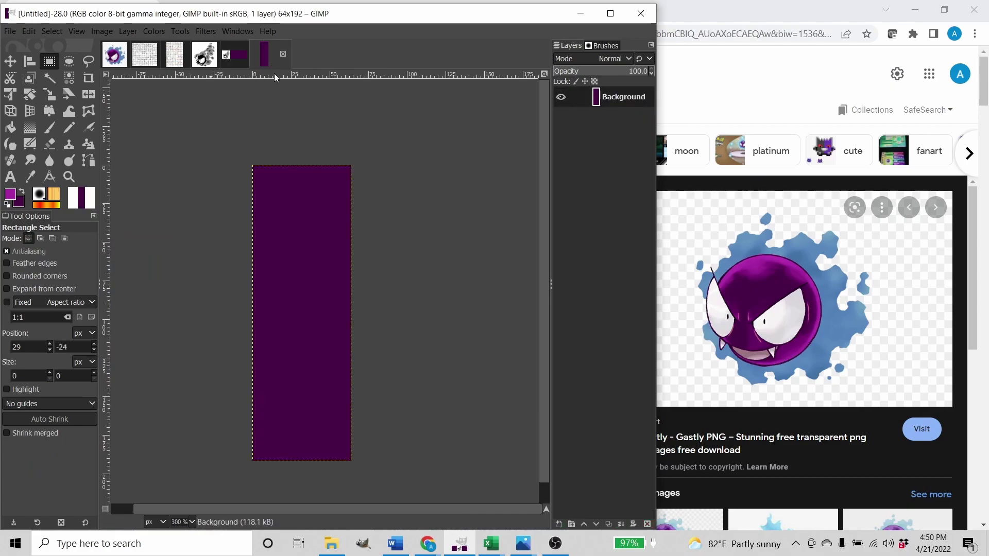
pyautogui.hotkey('ctrl', 'v')
pyautogui.moveTo(315, 304); pyautogui.dragTo(315, 212)
pyautogui.scroll(3, 304, 203)
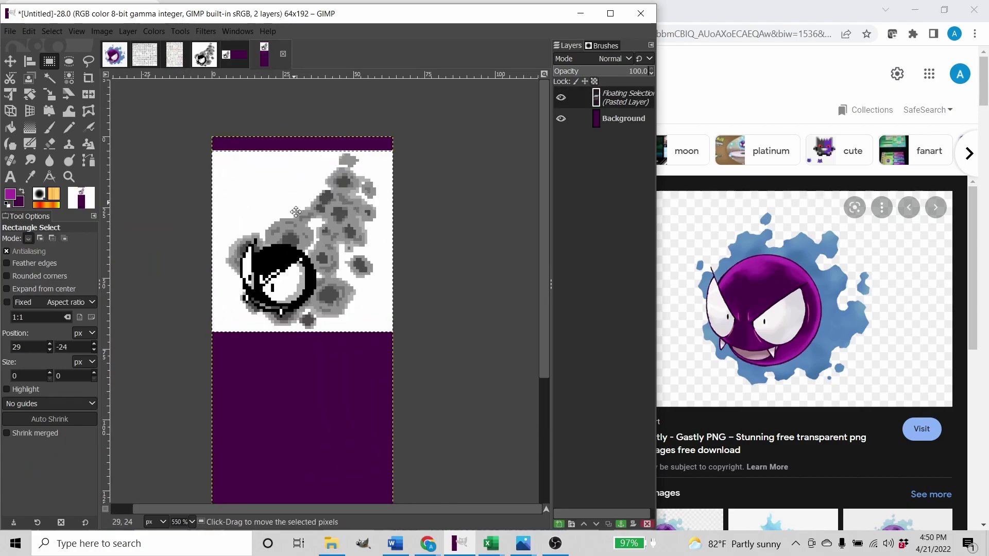
pyautogui.moveTo(302, 248); pyautogui.dragTo(302, 226)
pyautogui.click(320, 132)
# In 151 pokemon sprites.xcf, hide the color layer and paste the black-and-white Gastly over cell 92 of the black and white layer.
pyautogui.click(213, 58)
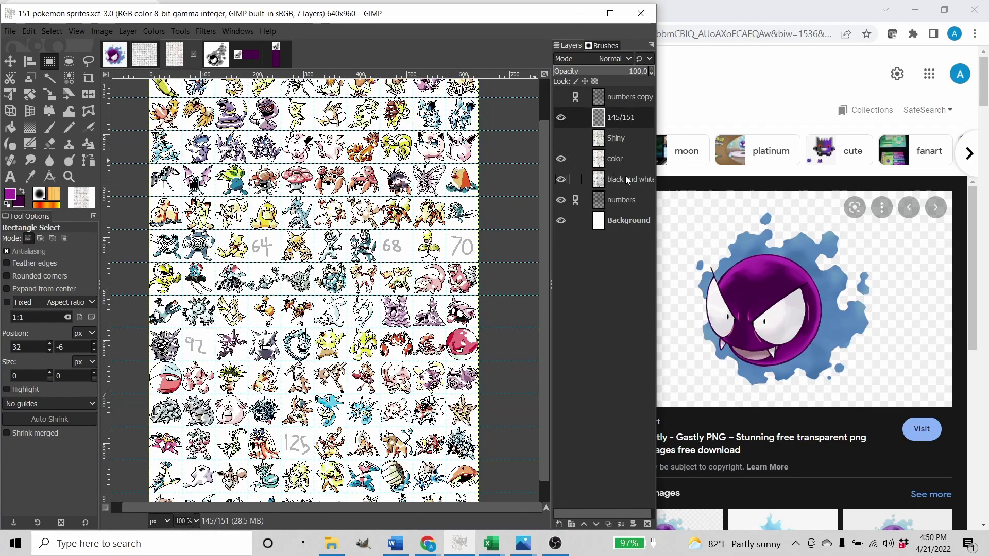
pyautogui.click(561, 158)
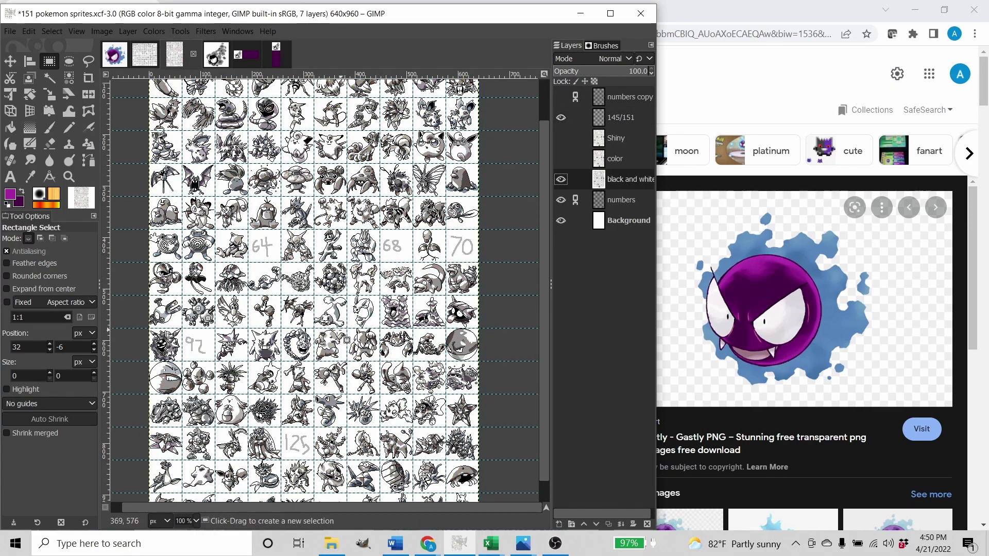
pyautogui.scroll(4, 348, 339)
pyautogui.hotkey('ctrl', 'v')
pyautogui.moveTo(325, 292); pyautogui.dragTo(308, 260)
# Show the color layer again, anchor the pasted sprite and make the color layer active.
pyautogui.click(567, 160)
pyautogui.click(621, 159)
pyautogui.click(419, 250)
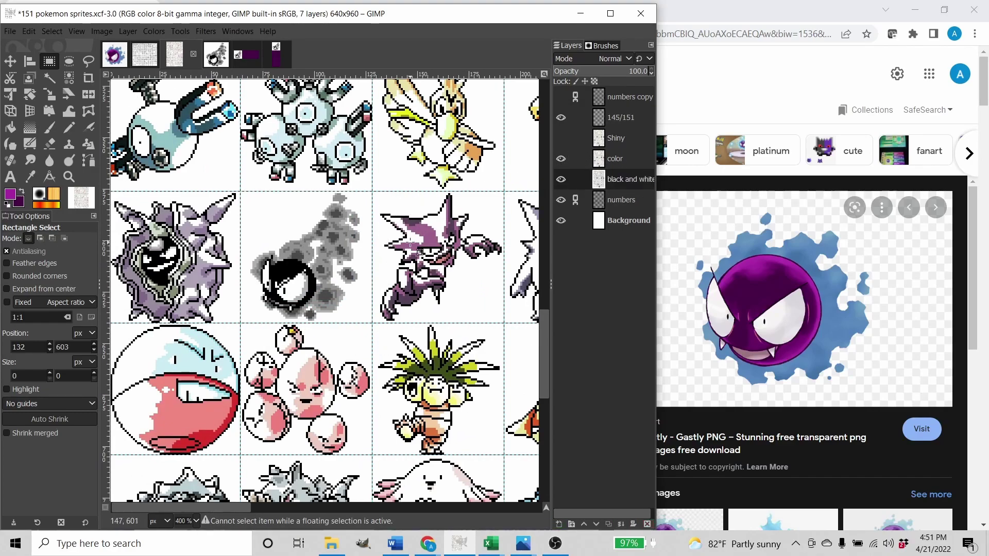
pyautogui.click(616, 165)
pyautogui.scroll(-1, 502, 202)
# In 151 pokemon sprites 13x12.xcf, anchor the black-and-white Gastly in cell 92, then show the Color layer and make it active.
pyautogui.click(147, 62)
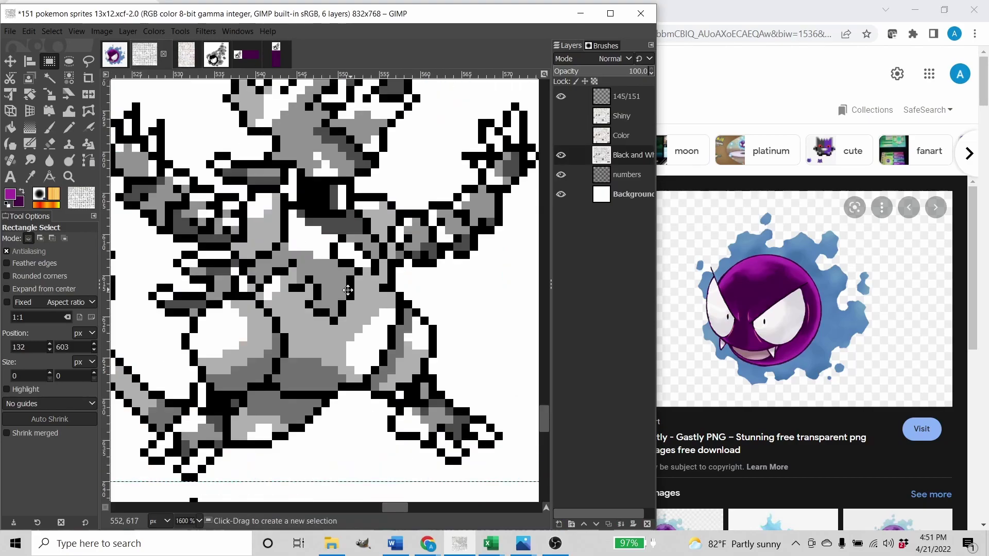
pyautogui.scroll(-6, 330, 265)
pyautogui.moveTo(311, 247); pyautogui.dragTo(509, 372)
pyautogui.scroll(-1, 384, 343)
pyautogui.scroll(2, 372, 331)
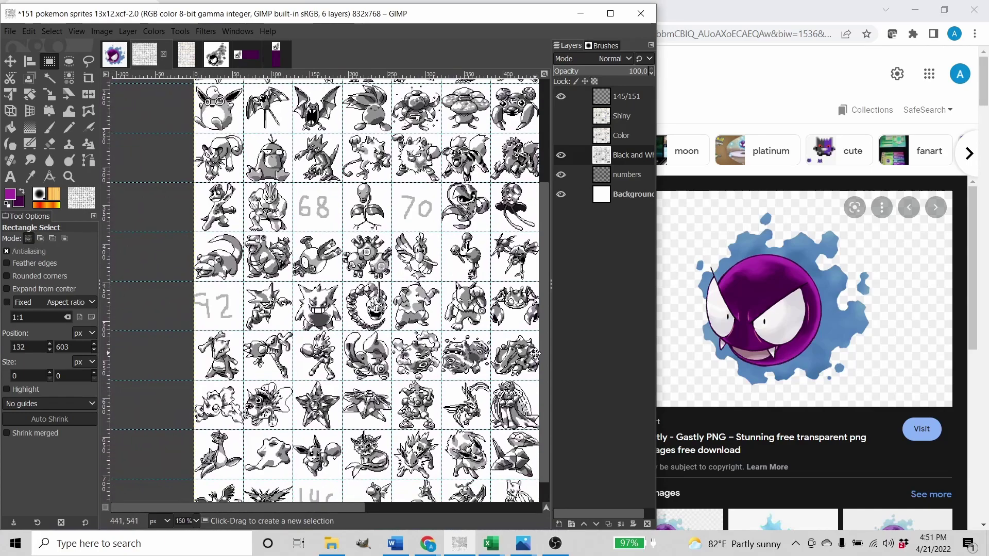
pyautogui.hotkey('ctrl', 'v')
pyautogui.moveTo(379, 320); pyautogui.dragTo(286, 324)
pyautogui.click(375, 252)
pyautogui.click(560, 136)
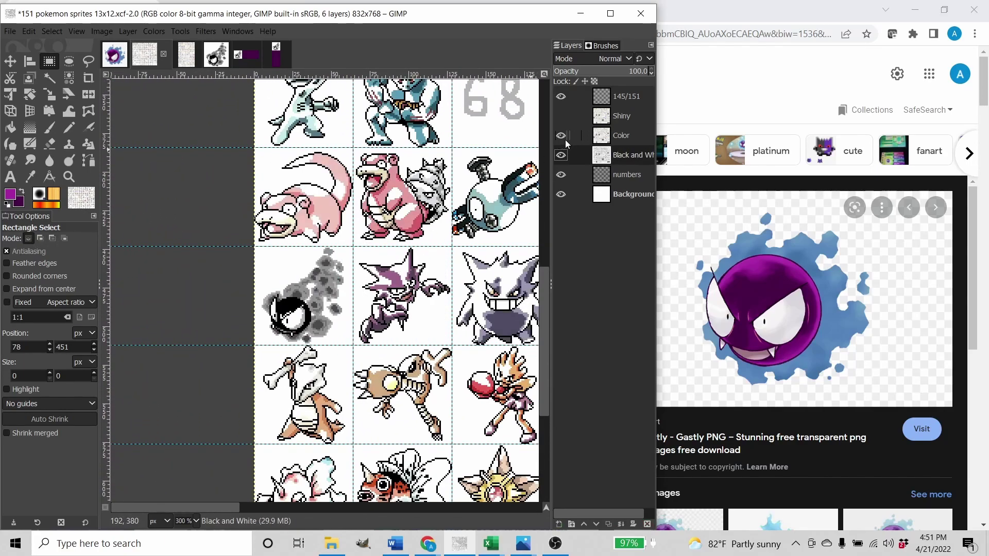
pyautogui.click(620, 136)
# Copy Gastly with its Color layer shown instead of BW, and paste it into the middle third of the 192 × 64 px image.
pyautogui.click(215, 56)
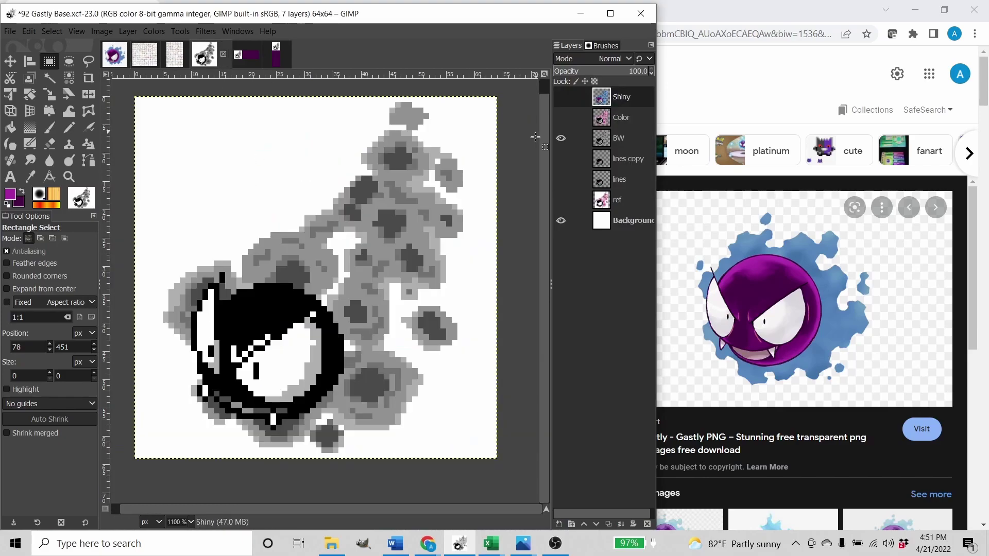
pyautogui.click(564, 138)
pyautogui.click(562, 118)
pyautogui.click(253, 53)
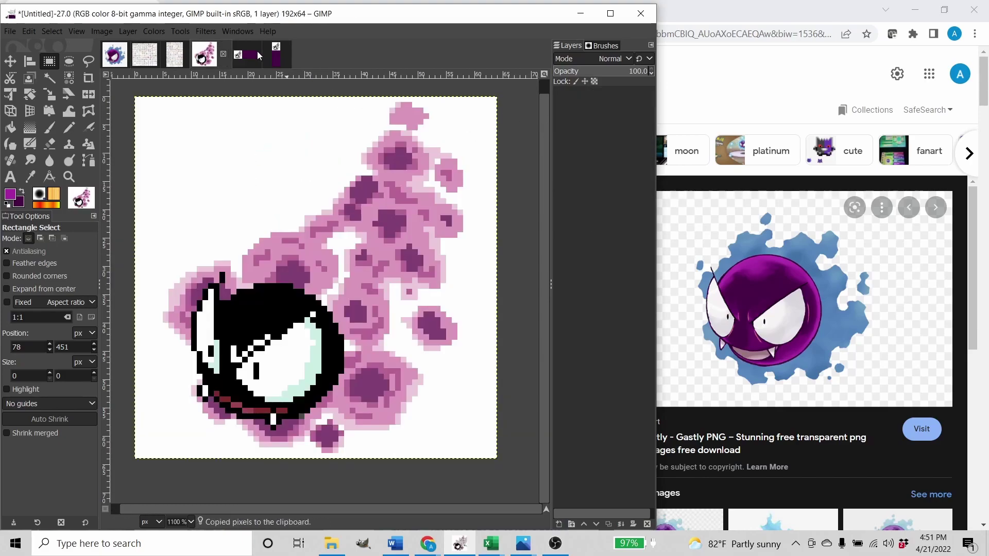
pyautogui.hotkey('ctrl', 'v')
pyautogui.moveTo(320, 264); pyautogui.dragTo(359, 262)
# Paste the pink-smoke color Gastly into the middle third of the 64 × 192 px image and anchor it.
pyautogui.click(276, 54)
pyautogui.hotkey('ctrl', 'v')
pyautogui.click(188, 113)
# Paste the color Gastly into cell 92 of the 13x12 sheet's Color layer and make the Shiny layer active.
pyautogui.click(145, 54)
pyautogui.hotkey('ctrl', 'v')
pyautogui.click(621, 116)
# Copy the Shiny Gastly from 92 Gastly Base.xcf and anchor it in the right third of the 192 × 64 px image.
pyautogui.click(216, 55)
pyautogui.hotkey('ctrl', 'Tab')
pyautogui.hotkey('ctrl', 'Tab')
pyautogui.hotkey('ctrl', 'Tab')
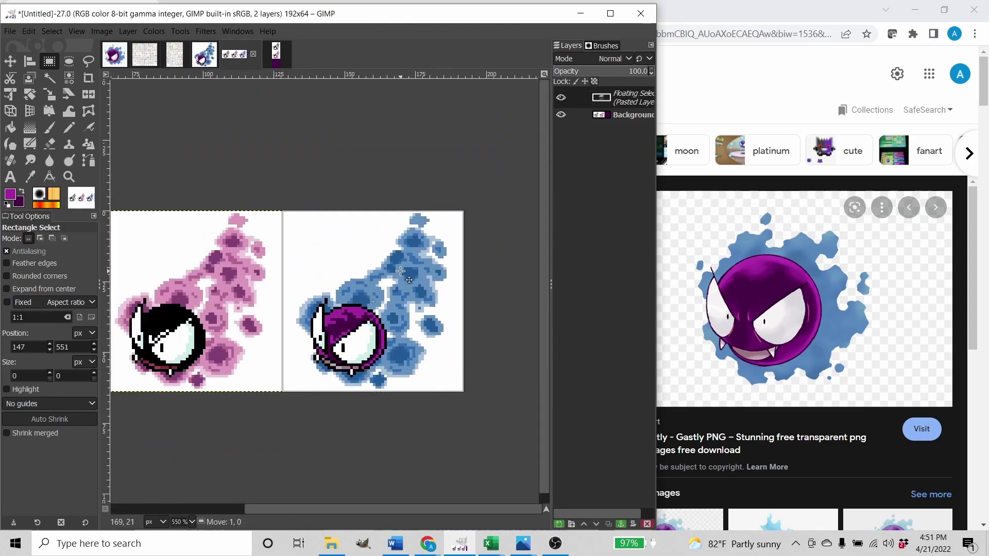
pyautogui.click(403, 171)
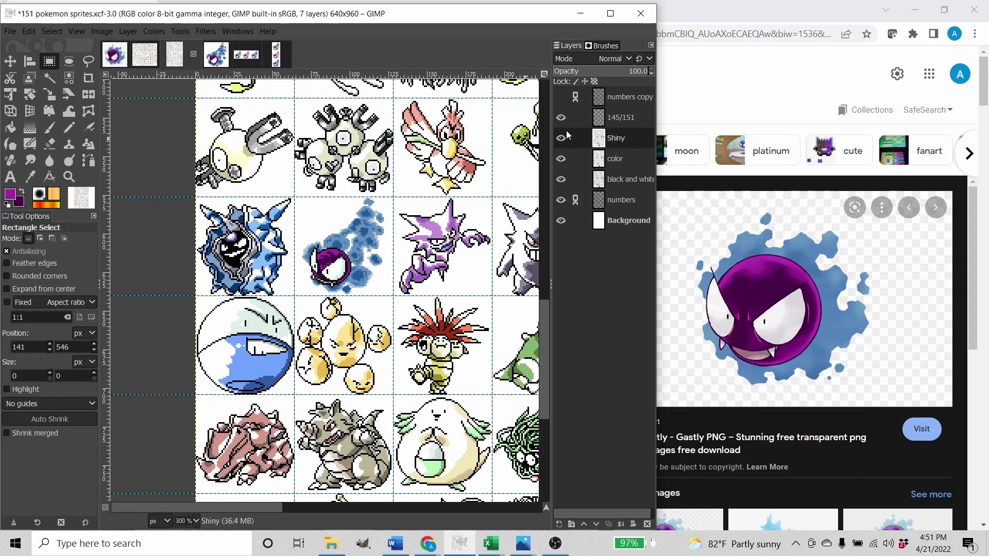
# Rename the 145/151 layer of 151 pokemon sprites.xcf to 146/151 and save the file.
pyautogui.doubleClick(647, 123)
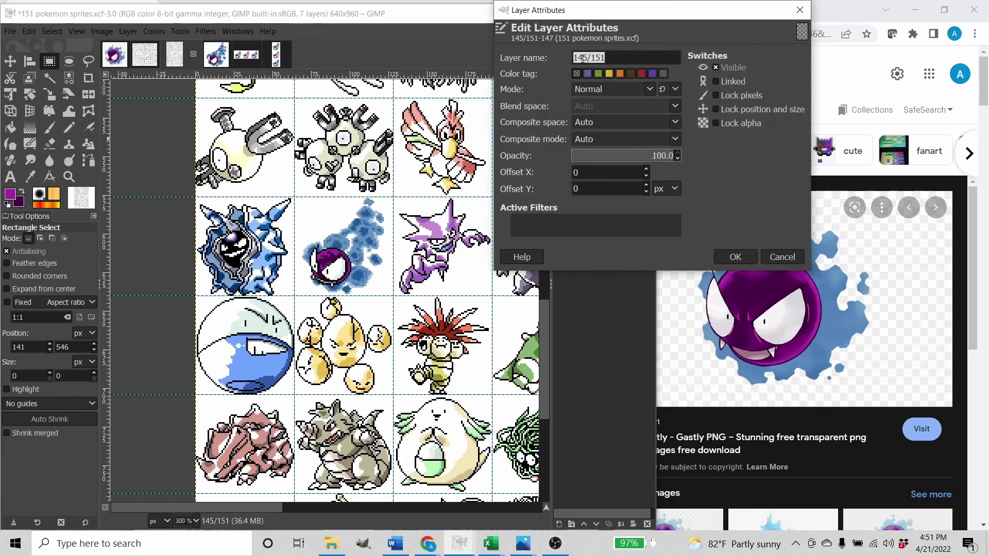
pyautogui.click(582, 58)
pyautogui.write('6')
pyautogui.press('Return')
pyautogui.hotkey('ctrl', 's')
# Paste the Shiny Gastly into cell 92 of the 13x12 sheet's Shiny layer and anchor it.
pyautogui.click(138, 57)
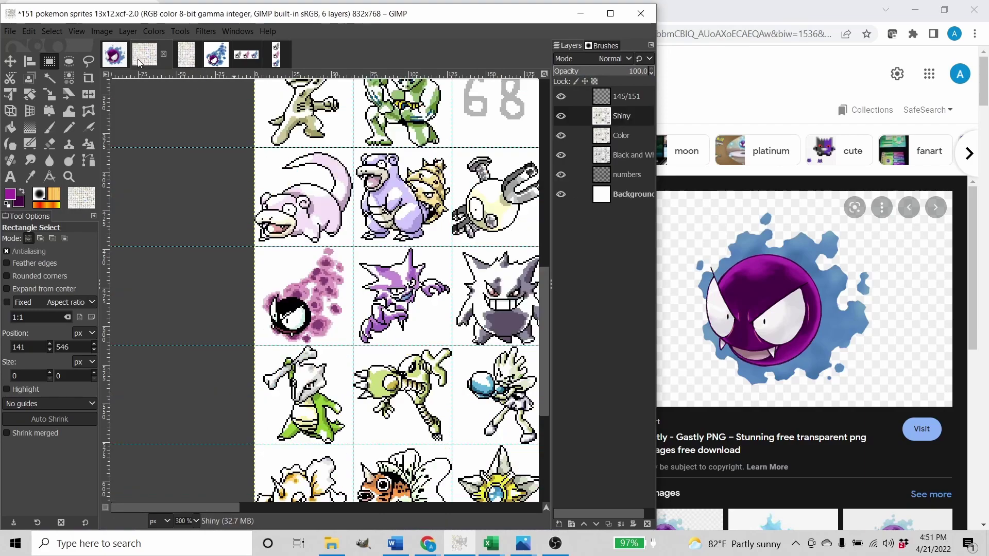
pyautogui.hotkey('ctrl', 'v')
pyautogui.moveTo(412, 290); pyautogui.dragTo(315, 288)
pyautogui.hotkey('ctrl', 'h')
# Rename the 13x12 sheet's 145/151 layer to 146/151 and save the file.
pyautogui.rightClick(625, 95)
pyautogui.click(663, 101)
pyautogui.press('Left')
pyautogui.press('Right')
pyautogui.press('Right')
pyautogui.press('BackSpace')
pyautogui.write('6')
pyautogui.press('Return')
pyautogui.hotkey('ctrl', 's')
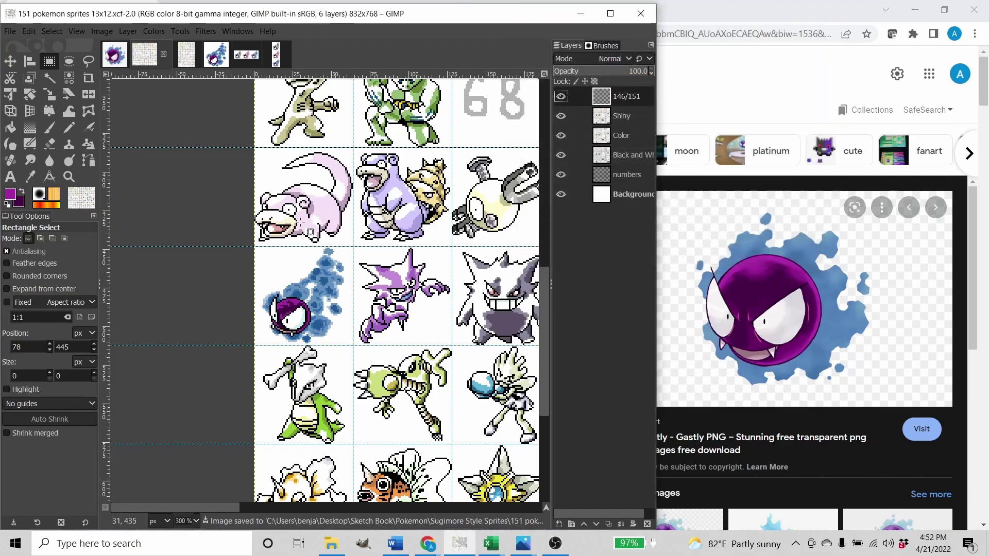
# Save Shinies.xcf, and save the horizontal three-sprite image as 92 Gastly BCS.xcf in the Sugimore Style Sprites folder.
pyautogui.click(115, 55)
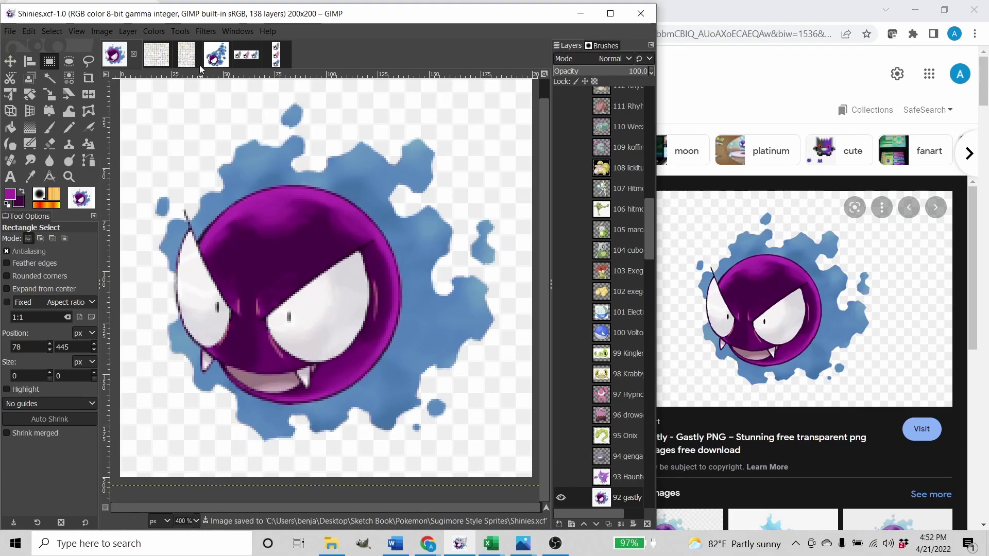
pyautogui.click(246, 56)
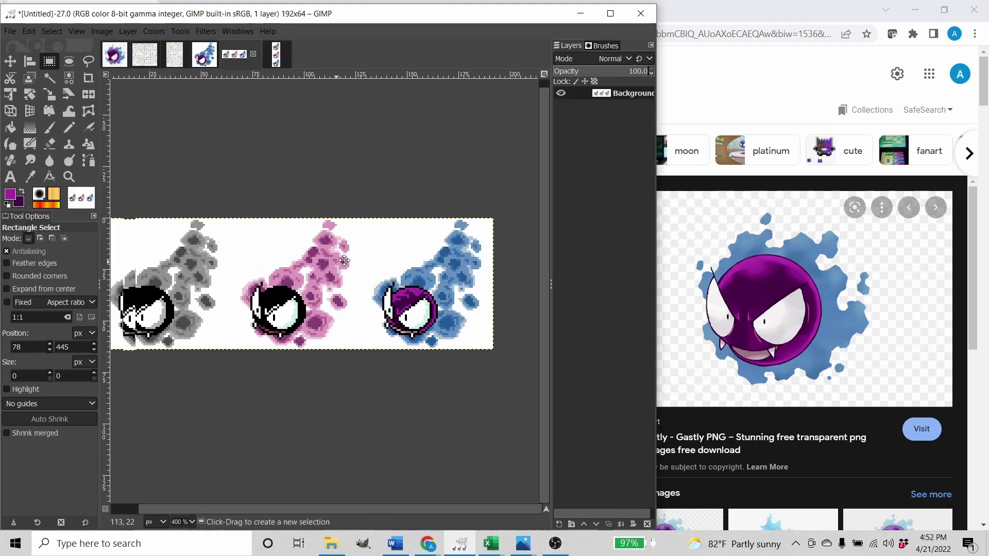
pyautogui.hotkey('ctrl', 's')
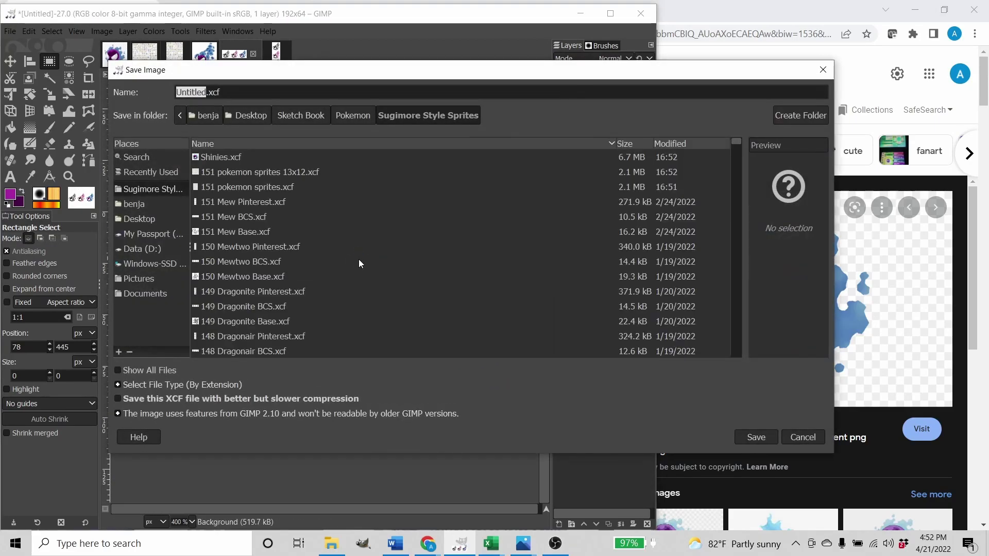
pyautogui.write('92 Gastly')
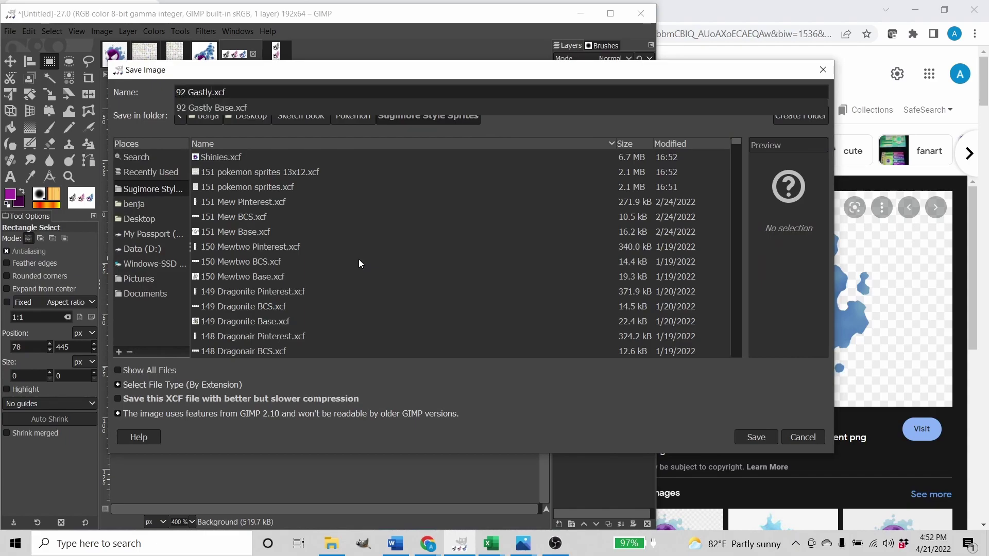
pyautogui.write(' BCS')
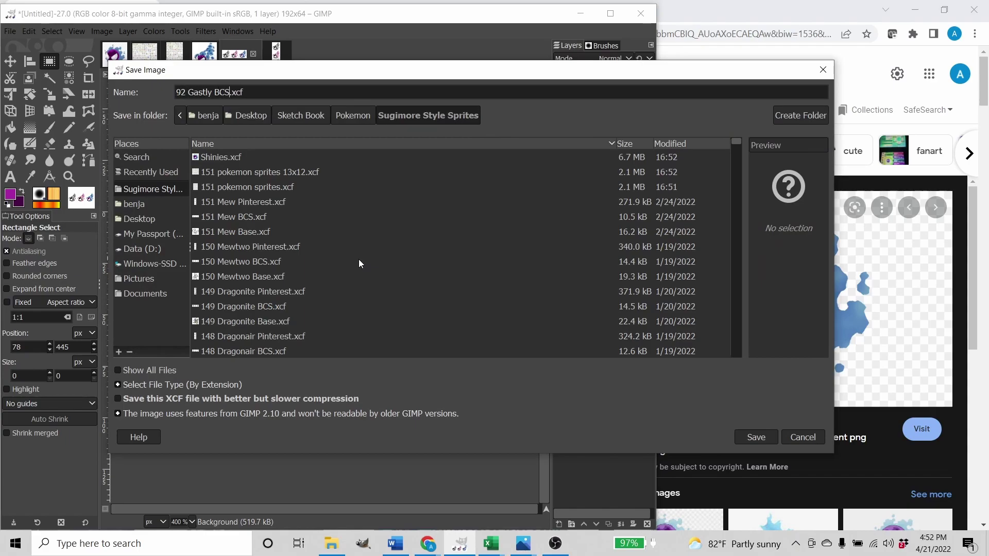
pyautogui.press('Return')
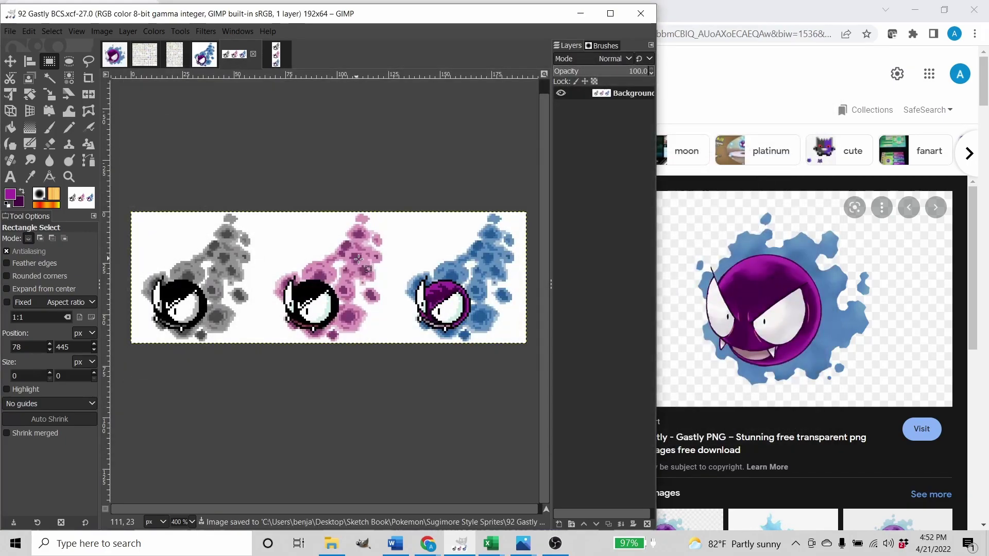
# Export the three-sprite image as 92 Gastly BCS.png with the default PNG options.
pyautogui.hotkey('ctrl', 'shift', 'e')
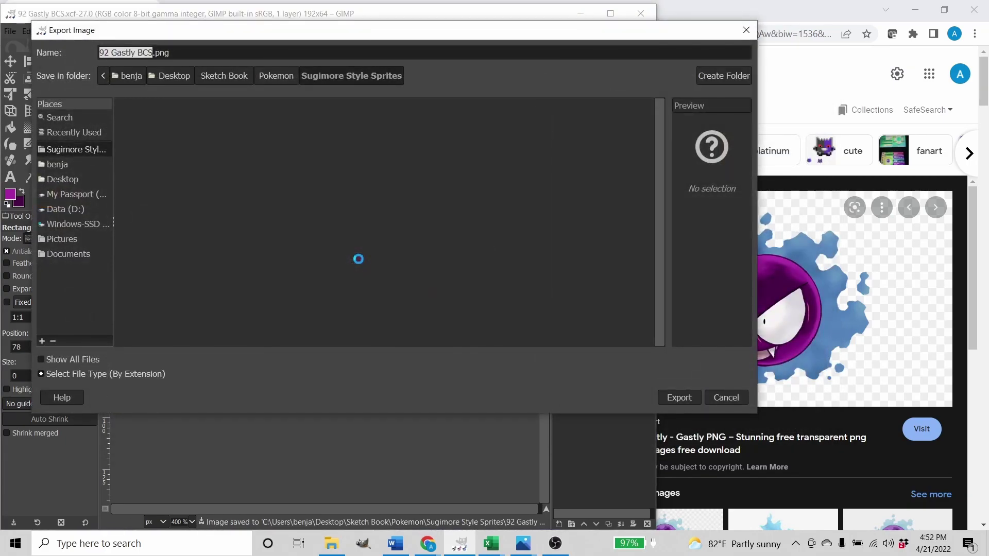
pyautogui.press('Return')
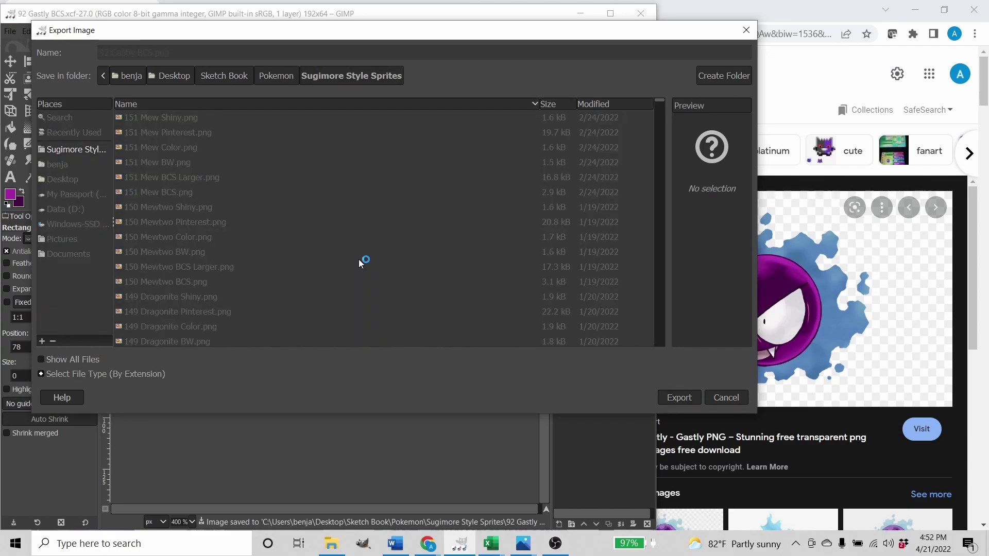
pyautogui.press('Return')
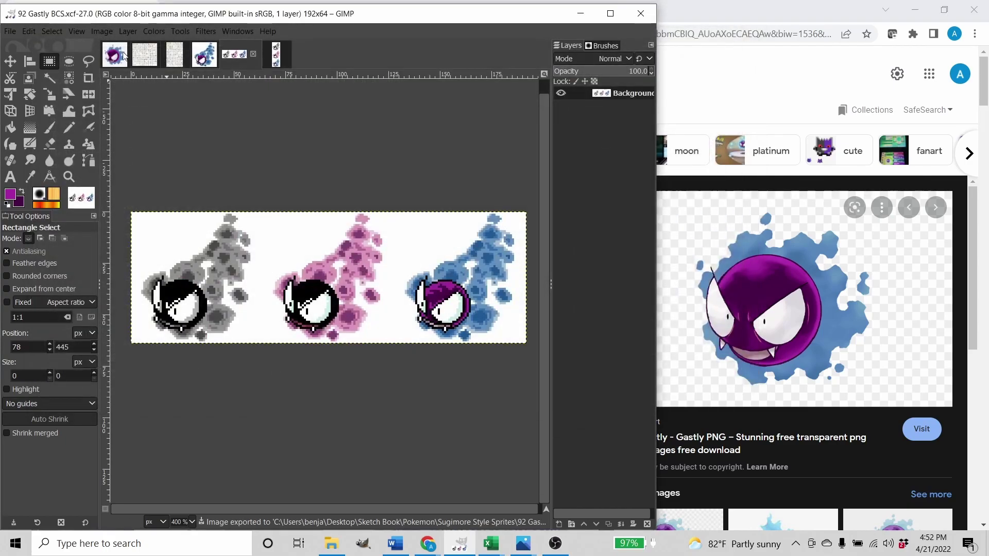
# Scale the three-sprite image to 3000 × 1000 px with interpolation set to None.
pyautogui.click(106, 33)
pyautogui.click(131, 196)
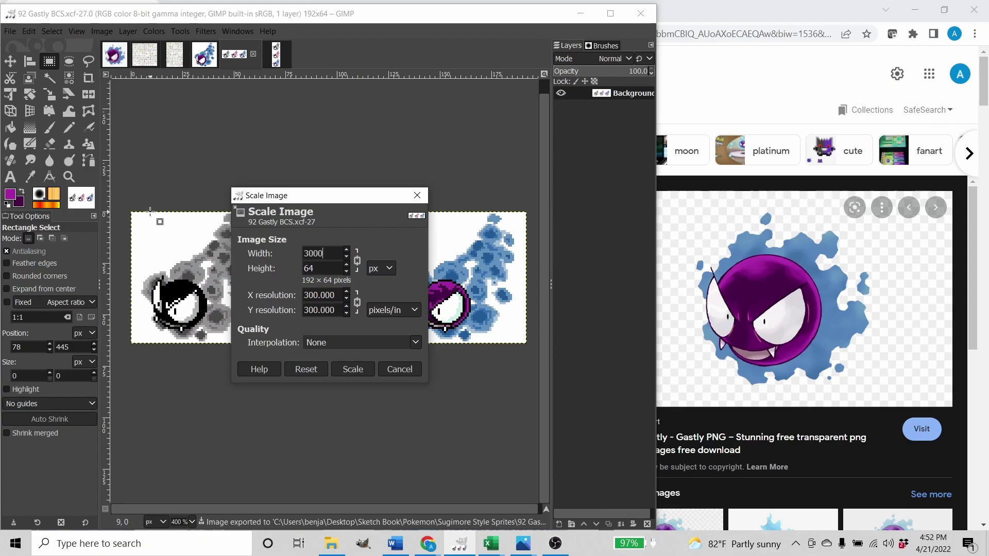
pyautogui.click(341, 369)
pyautogui.scroll(-4, 405, 327)
pyautogui.scroll(1, 345, 308)
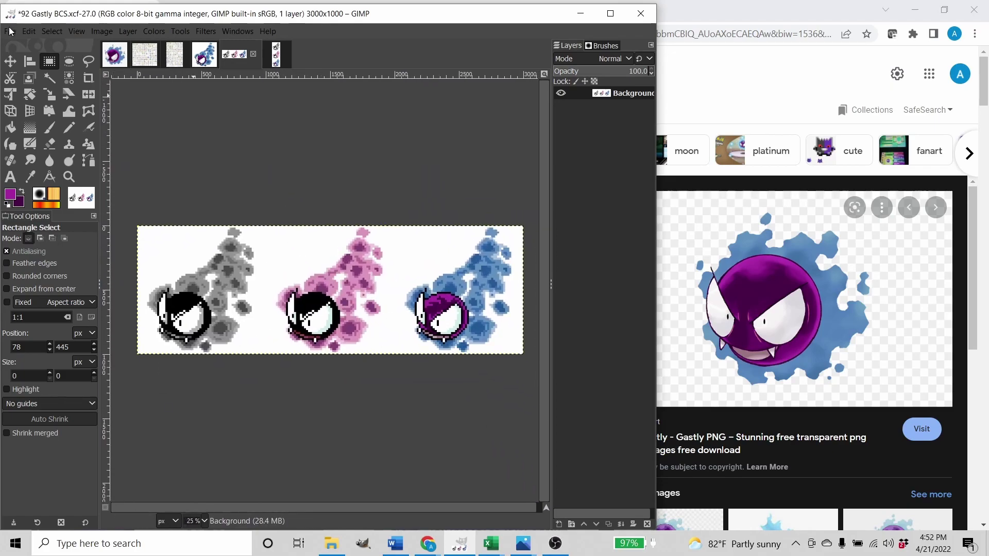
# Start exporting the enlarged 3000 × 1000 px image as a PNG.
pyautogui.hotkey('ctrl', 'shift', 'e')
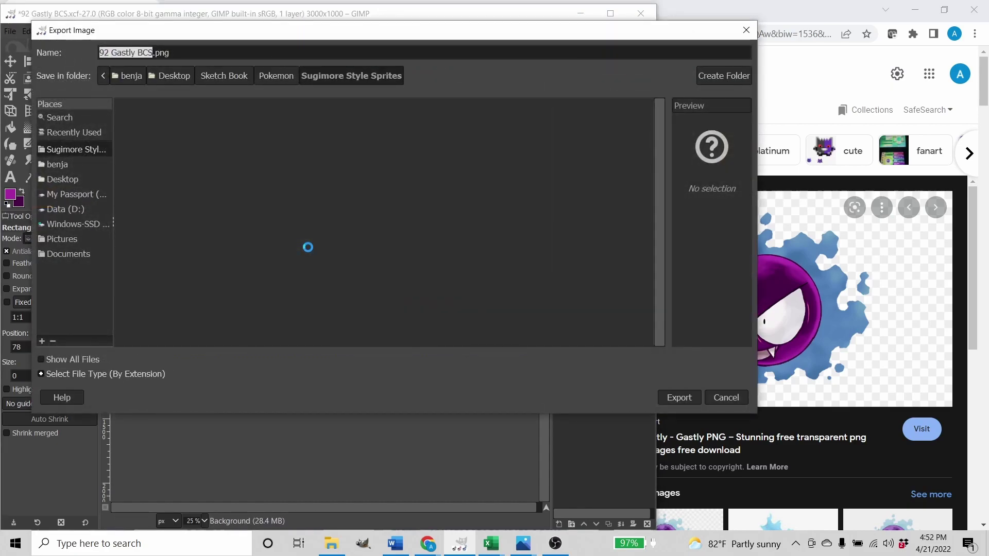
# Export the enlarged horizontal Gastly strip as 92 Gastly BCS Larger.png in the Sugimore Style Sprites folder.
pyautogui.press('Right')
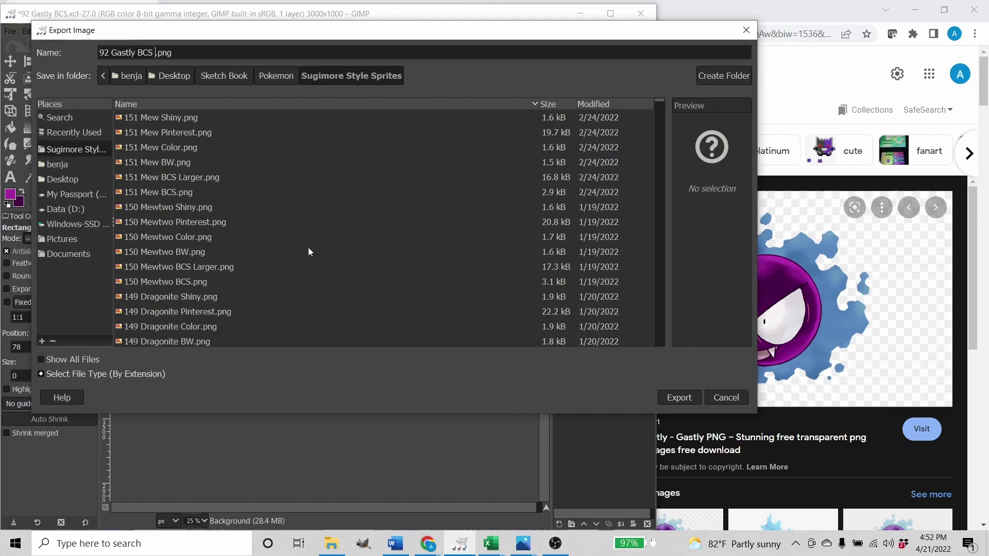
pyautogui.press('Return')
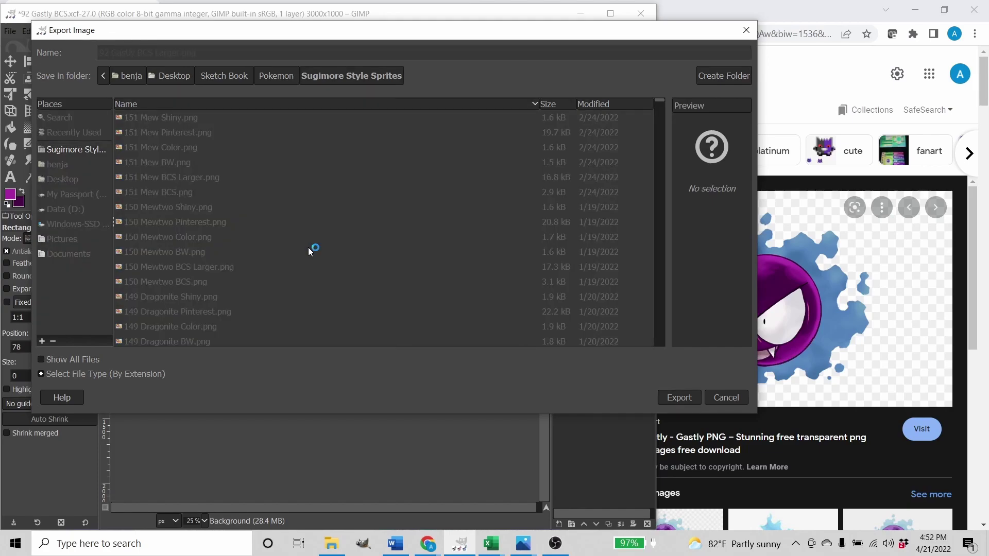
pyautogui.press('Return')
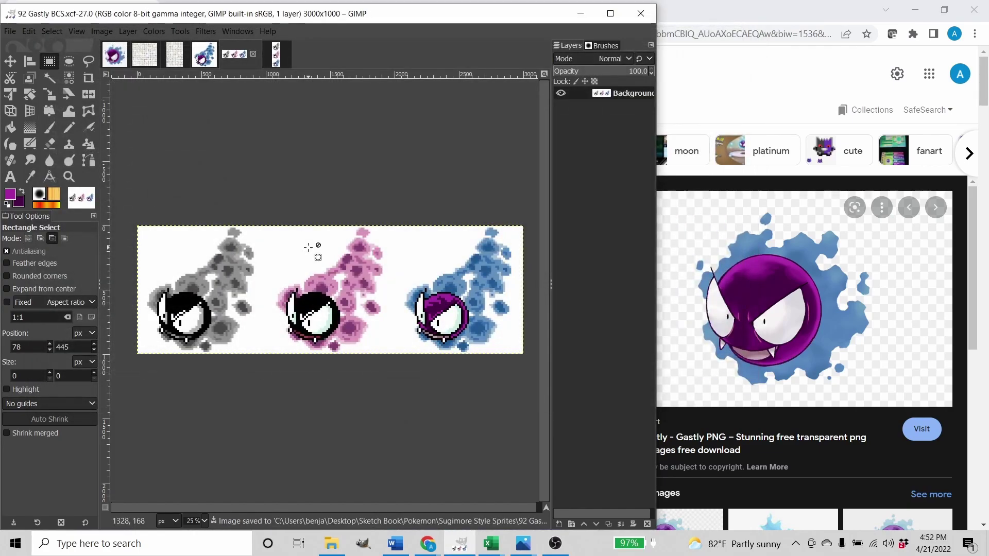
# Scale the vertical strip of three Gastly sprites to 1000 × 3000 px with no interpolation.
pyautogui.click(289, 52)
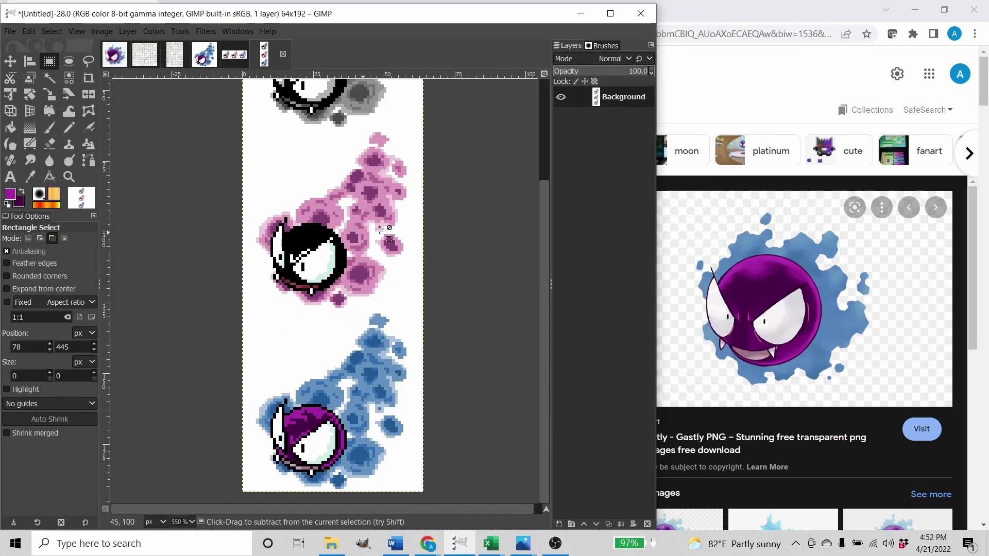
pyautogui.scroll(-1, 380, 227)
pyautogui.moveTo(389, 257); pyautogui.dragTo(367, 301)
pyautogui.scroll(1, 368, 301)
pyautogui.click(101, 31)
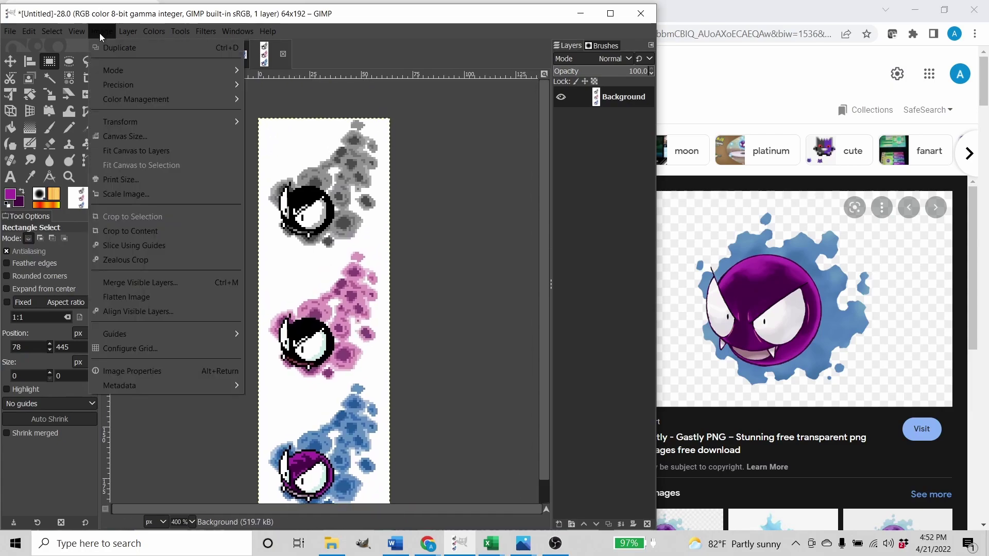
pyautogui.click(144, 198)
pyautogui.write('1000')
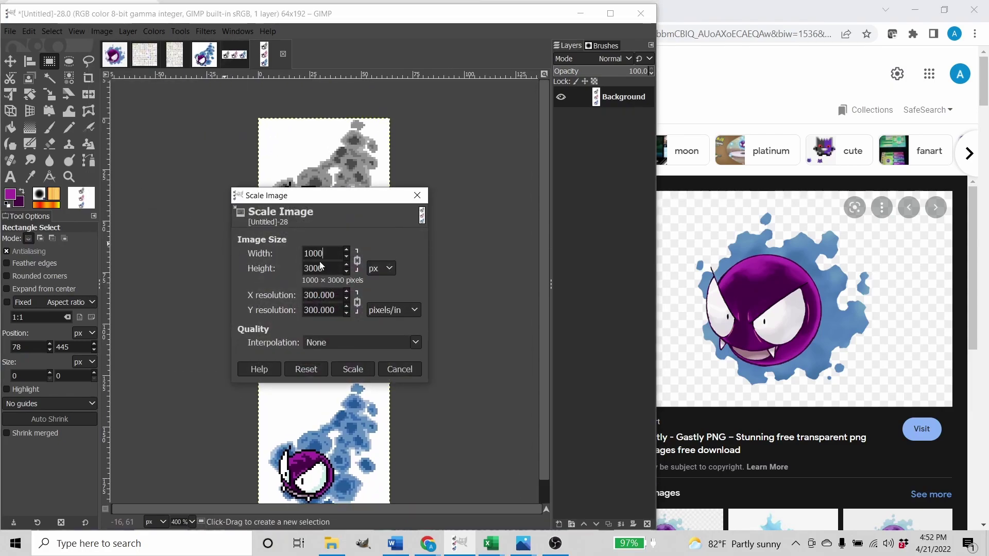
pyautogui.click(359, 368)
pyautogui.scroll(-8, 394, 326)
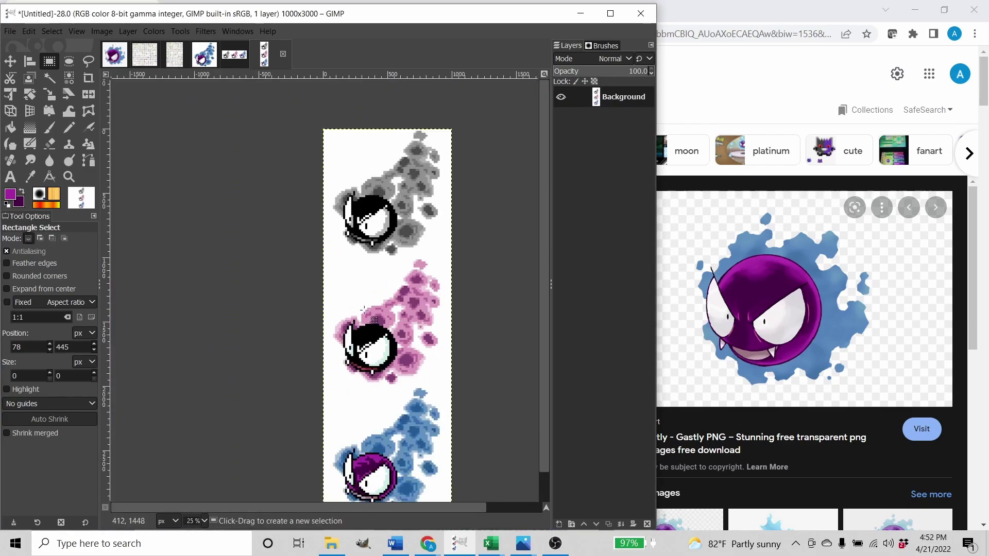
# Save the vertical Gastly strip as 92 Gastly Pinterest.xcf.
pyautogui.hotkey('ctrl', 's')
pyautogui.write('92')
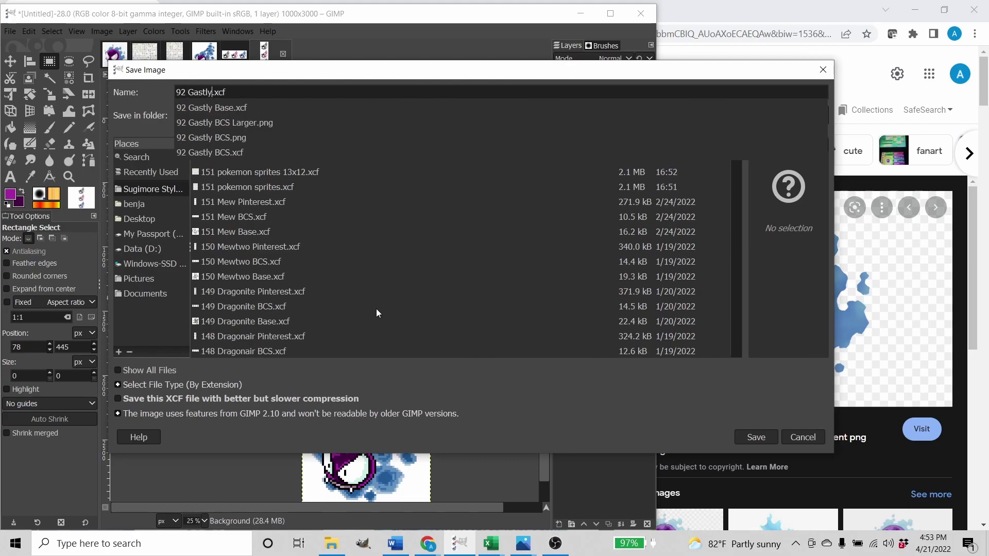
pyautogui.write(' Gastly ')
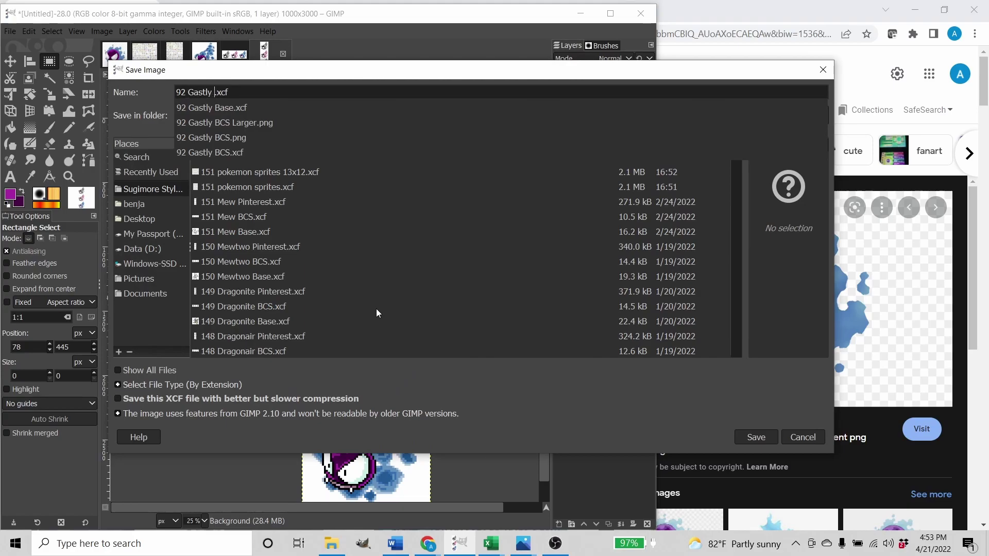
pyautogui.write('Pinterest')
pyautogui.press('Return')
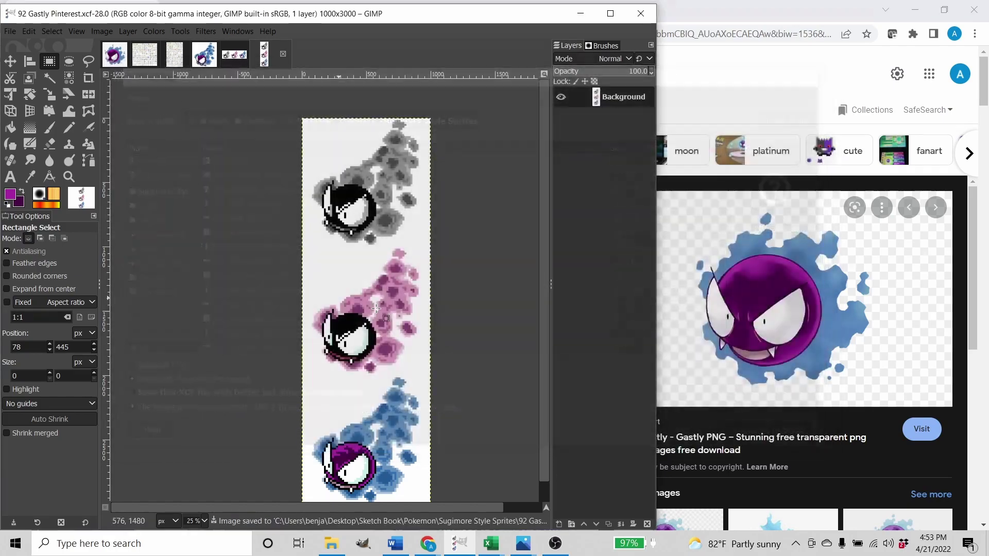
# Export the vertical Gastly strip as 92 Gastly Pinterest.png.
pyautogui.hotkey('ctrl', 'shift', 'e')
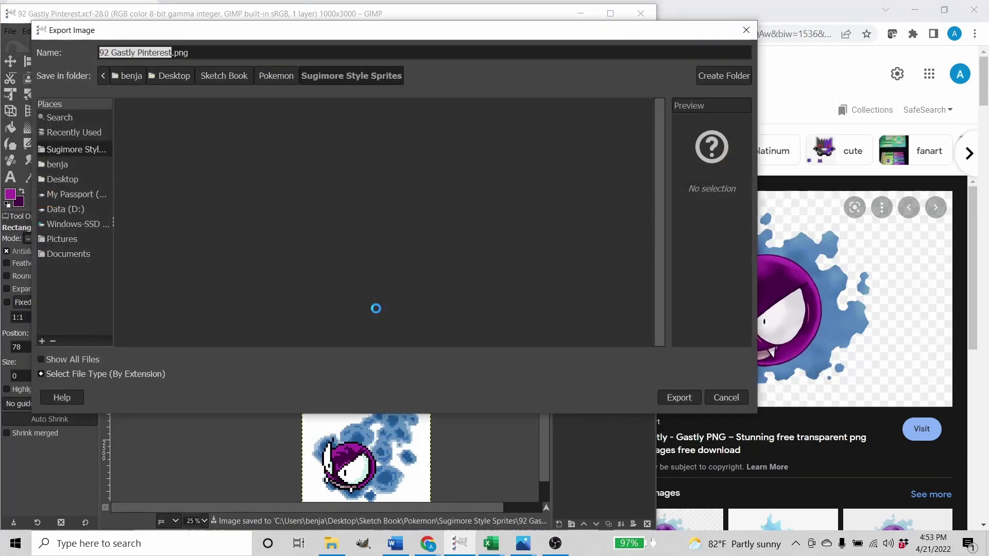
pyautogui.press('Return')
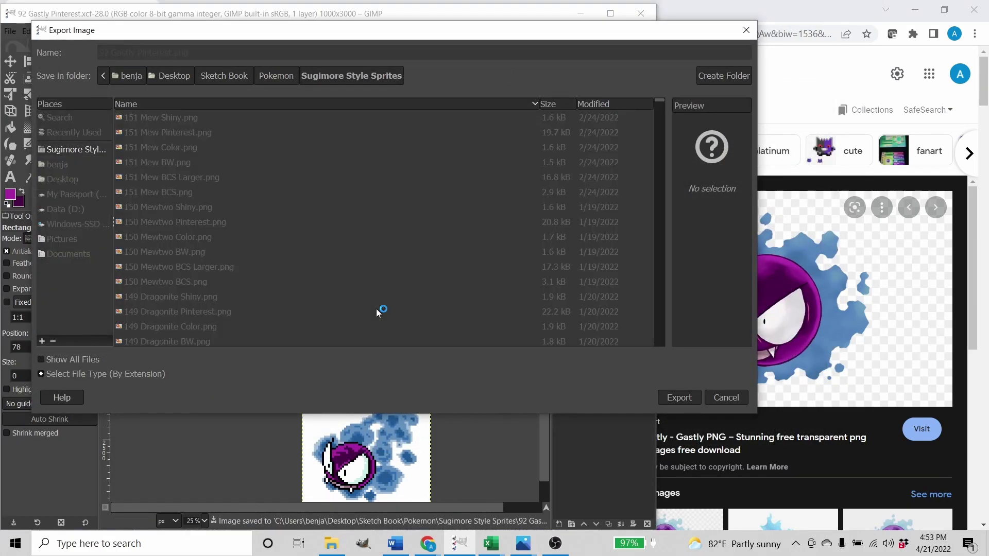
pyautogui.press('Return')
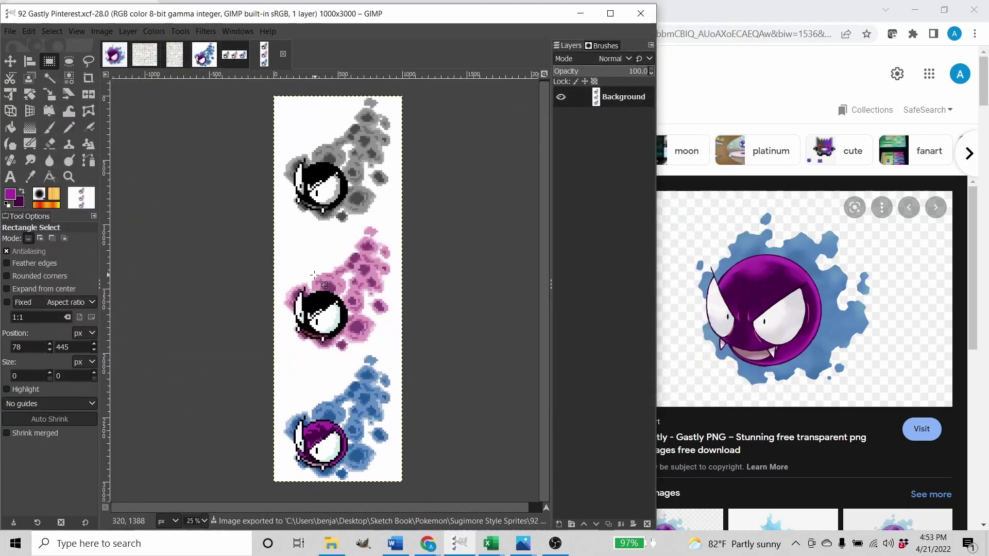
# Maximize the window, then hide the Shiny layer in the 151 pokemon sprites 13x12 sheet and save it.
pyautogui.click(241, 55)
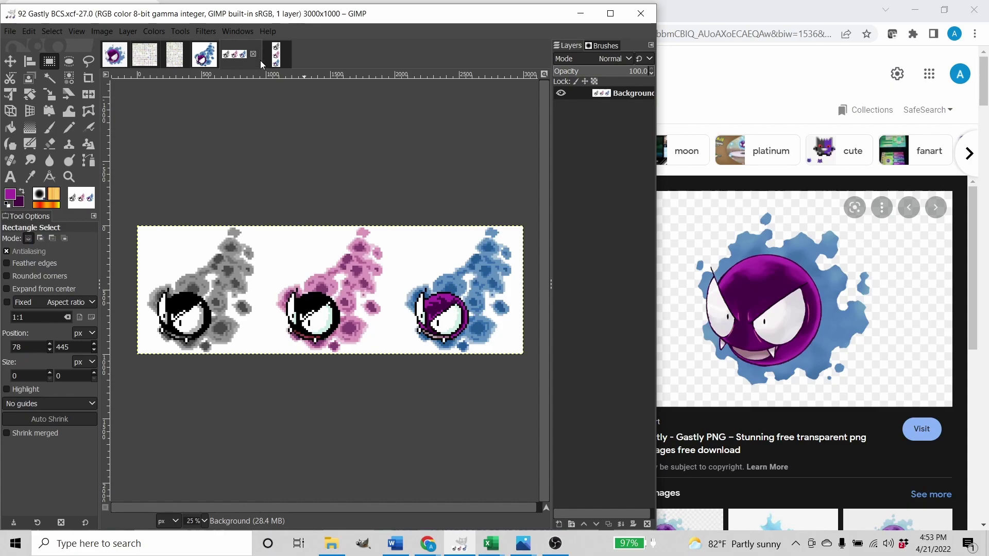
pyautogui.click(610, 14)
pyautogui.scroll(1, 605, 217)
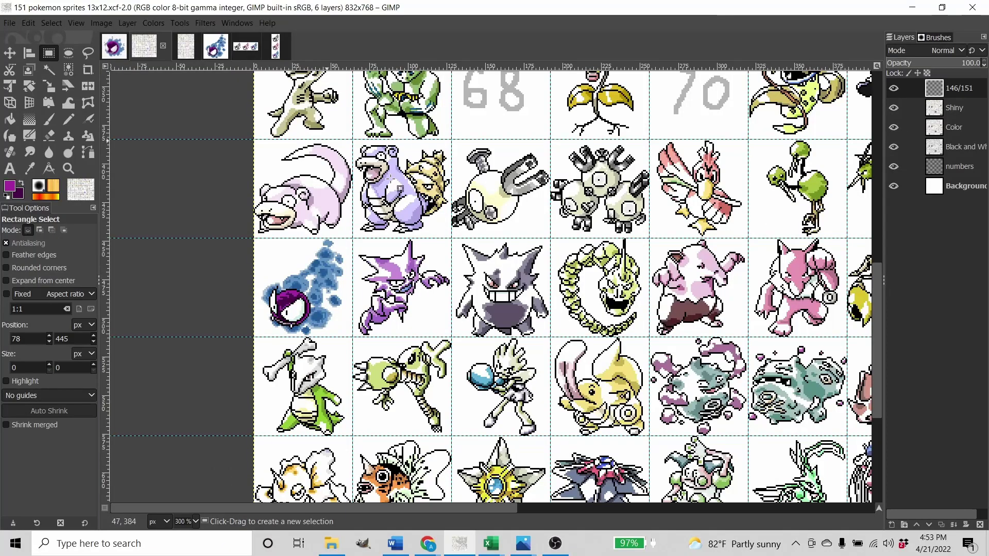
pyautogui.scroll(-2, 535, 309)
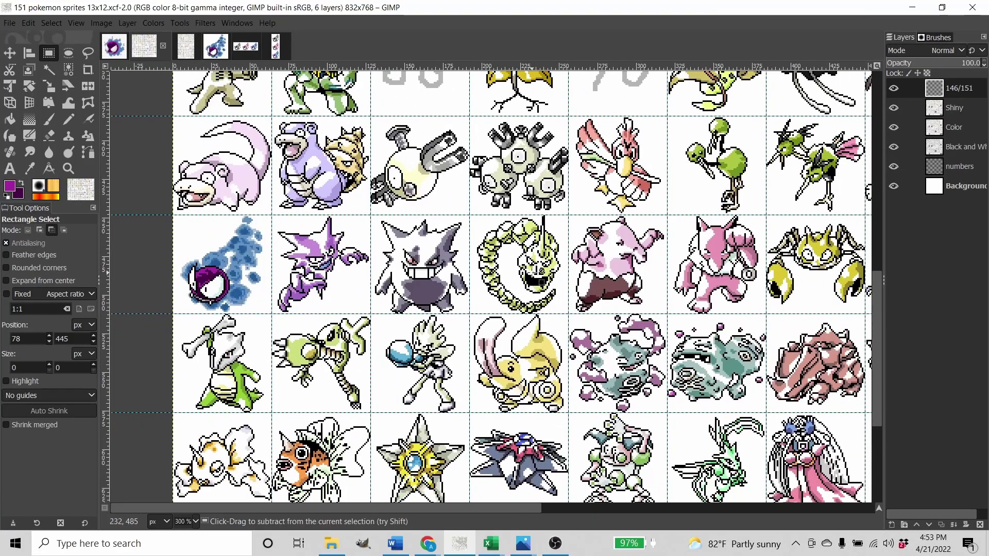
pyautogui.press('1')
pyautogui.click(893, 107)
pyautogui.hotkey('ctrl', 's')
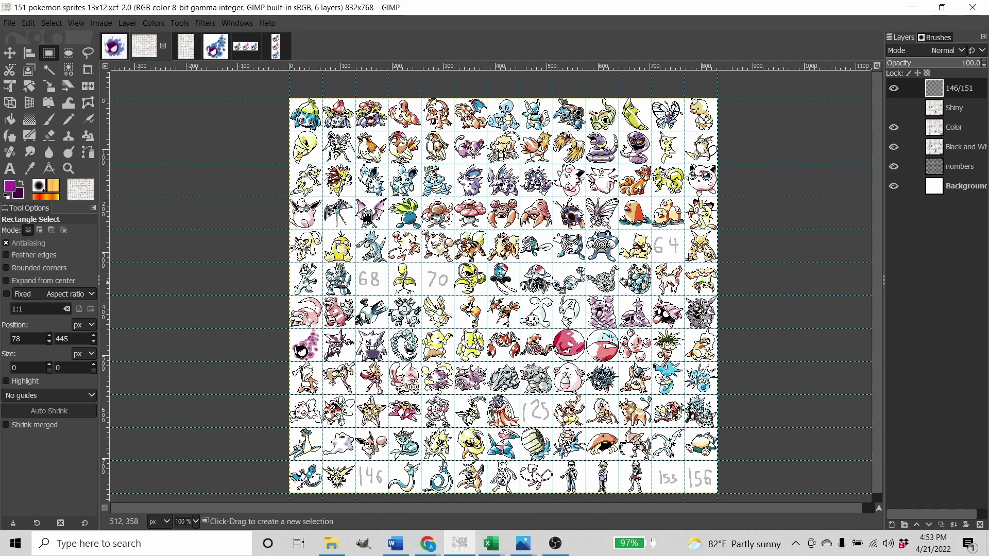
# Close the 92 Gastly Pinterest and 92 Gastly BCS images.
pyautogui.click(277, 48)
pyautogui.click(282, 45)
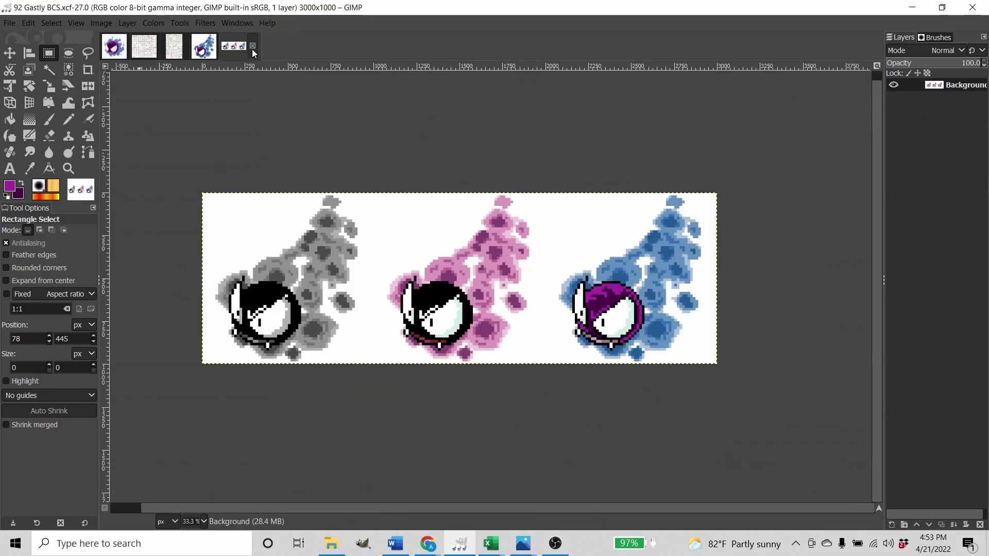
pyautogui.click(253, 46)
# Switch to Chrome and run a Google image search for "hollow knight" in a new tab.
pyautogui.moveTo(432, 543)
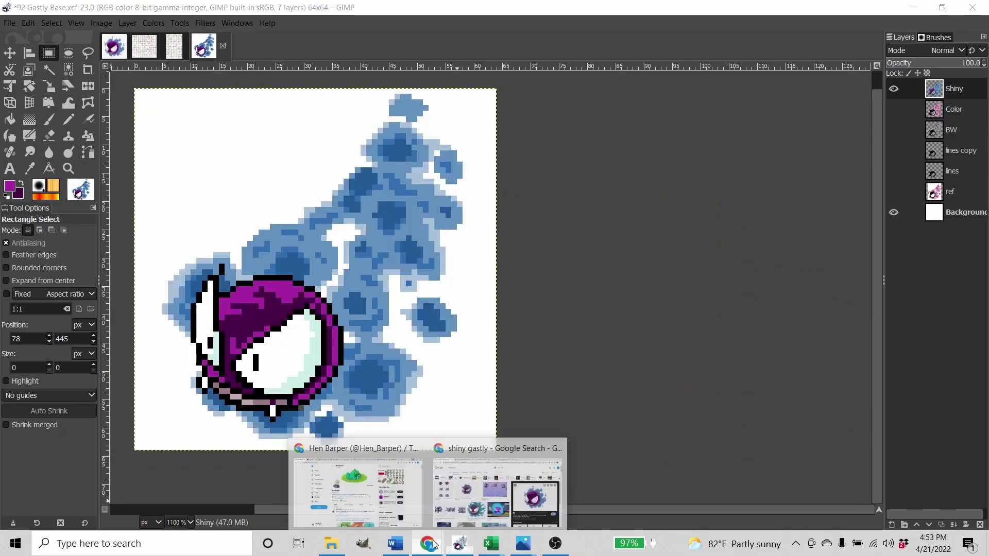
pyautogui.click(480, 483)
pyautogui.click(635, 11)
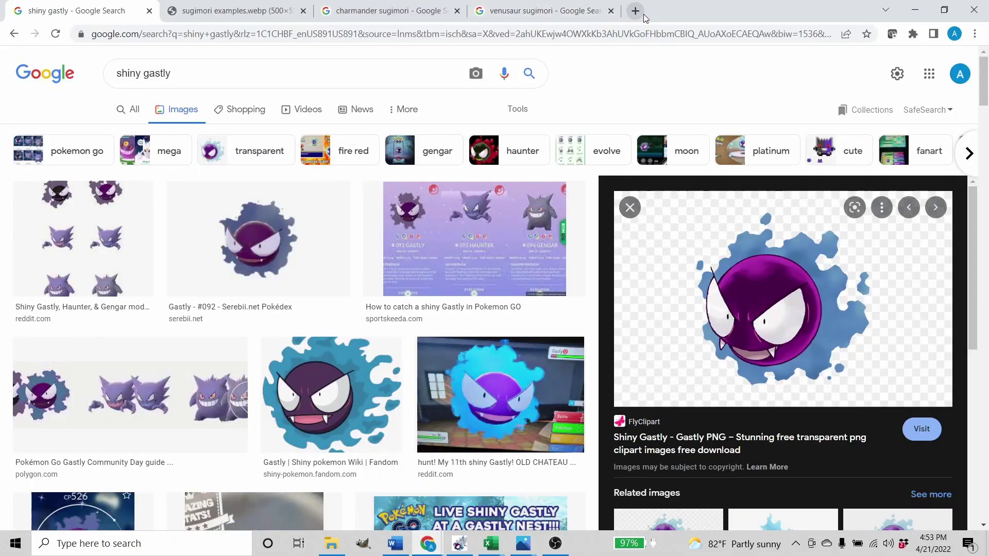
pyautogui.write('hollow knight')
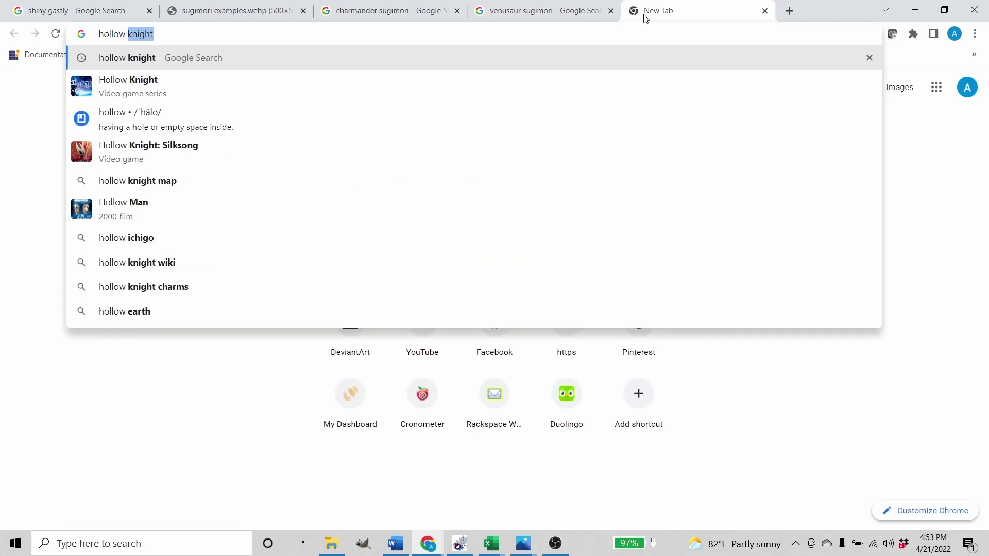
pyautogui.press('Return')
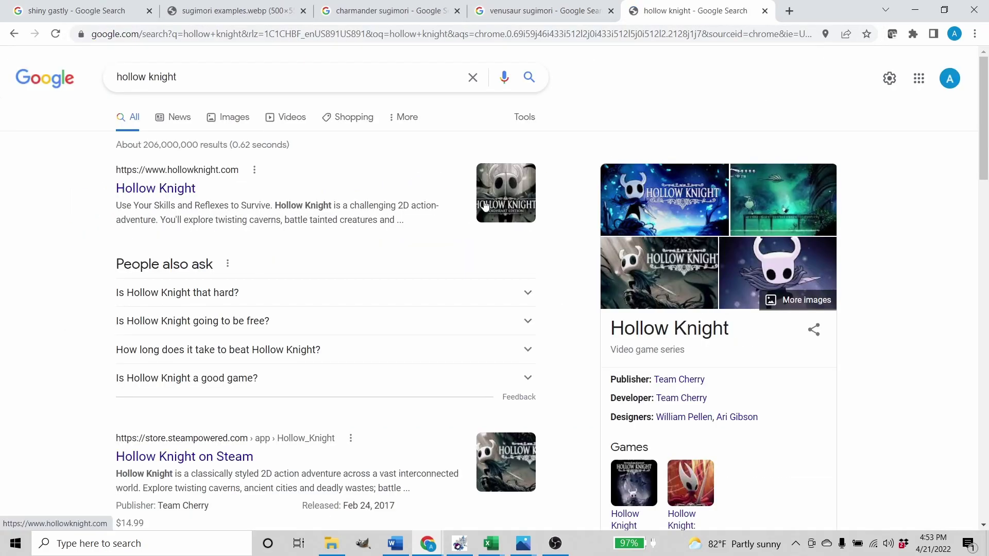
pyautogui.click(231, 121)
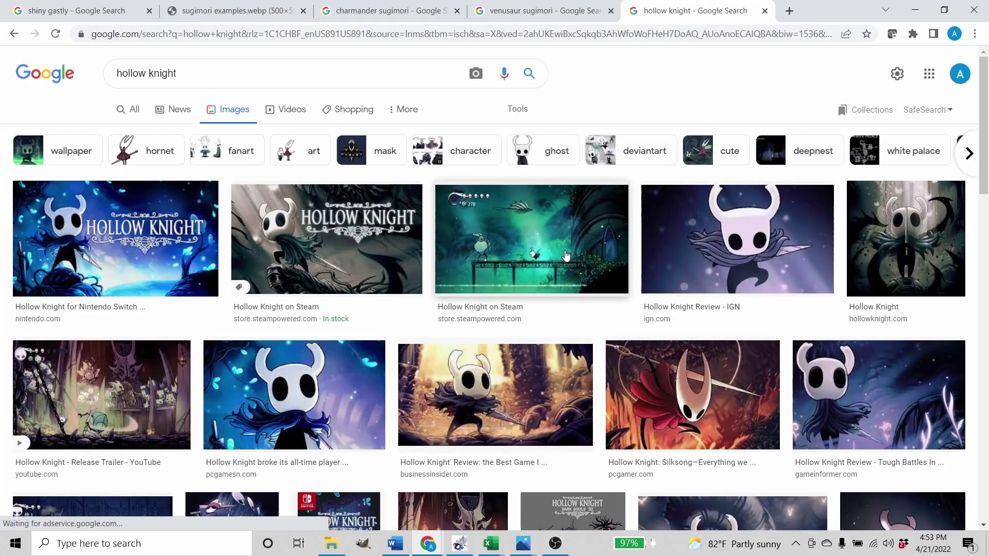
# Browse the image results and copy the Hollow Knight for Nintendo Switch artwork as the reference picture.
pyautogui.click(679, 285)
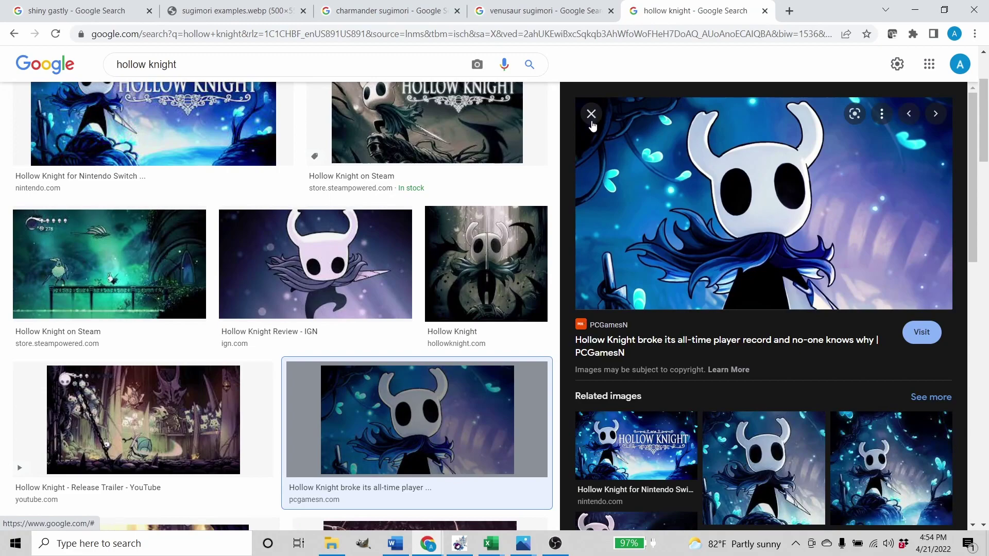
pyautogui.click(592, 118)
pyautogui.click(141, 183)
pyautogui.rightClick(678, 205)
pyautogui.click(728, 356)
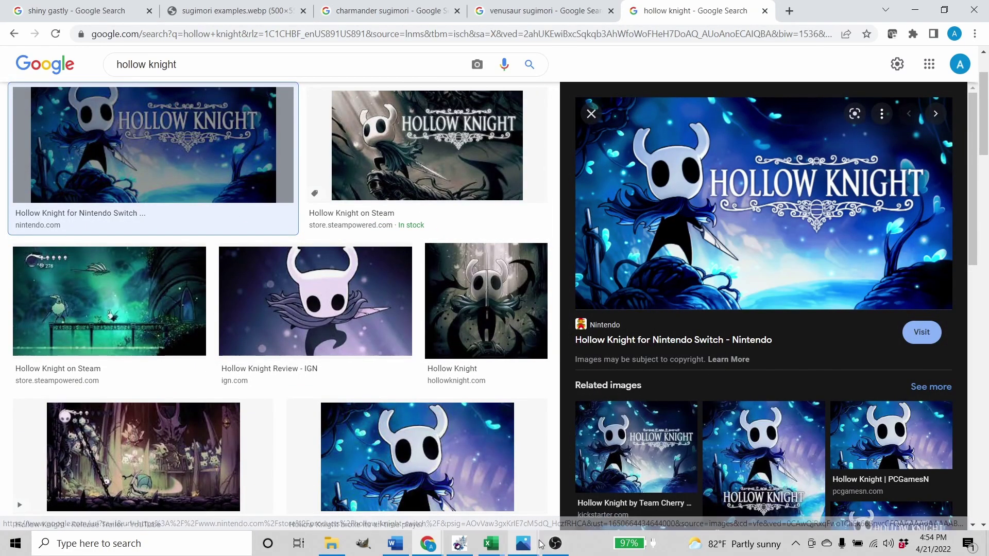
# Switch to GIMP and move the pasted Hollow Knight artwork over the 64 × 64 canvas.
pyautogui.click(460, 544)
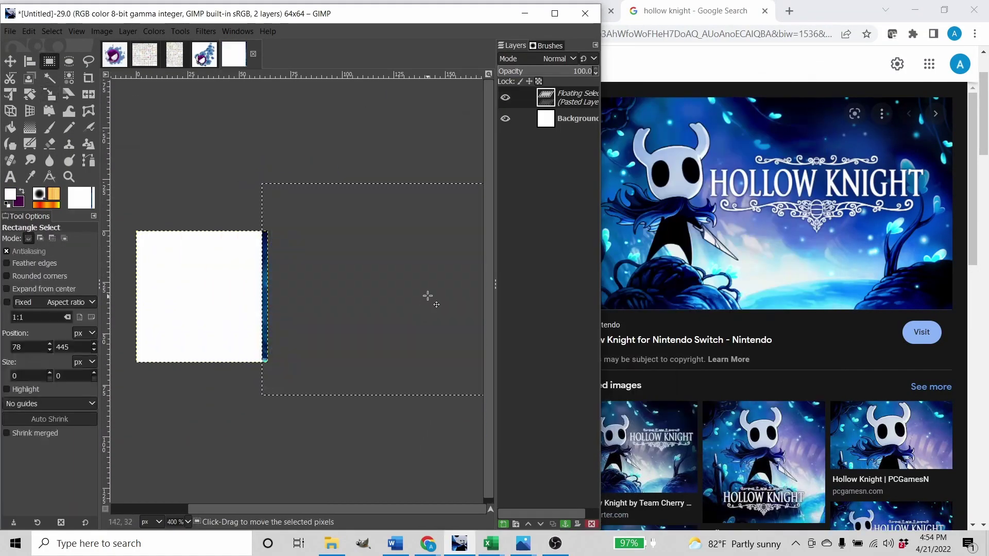
pyautogui.moveTo(428, 295); pyautogui.dragTo(329, 296)
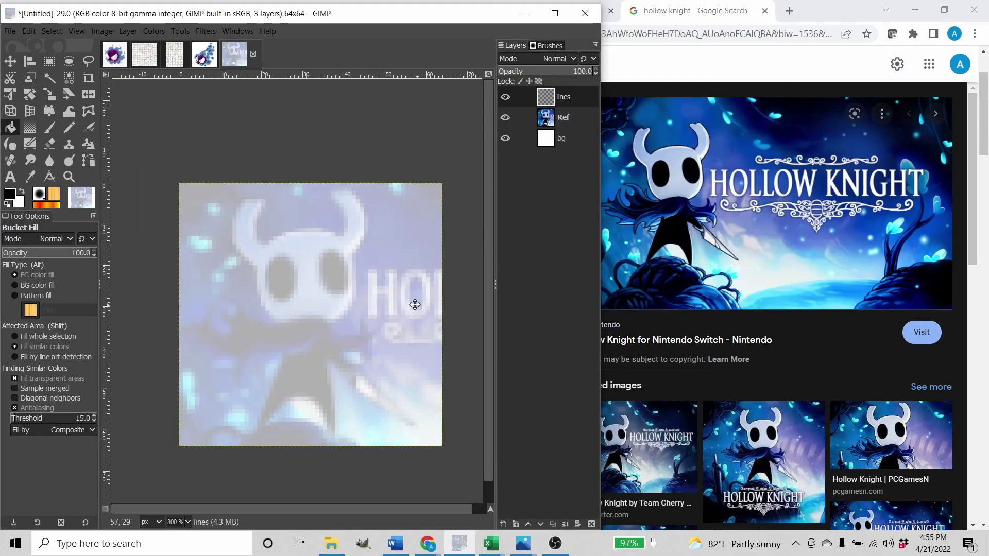
# Draw the knight's two oval eyes in solid black on the lines layer, following the faded reference.
pyautogui.moveTo(312, 211)
pyautogui.mouseDown()
pyautogui.moveTo(371, 291)
pyautogui.moveTo(328, 312)
pyautogui.mouseUp()
pyautogui.hscroll(-1, 326, 309)
pyautogui.moveTo(234, 214)
pyautogui.mouseDown()
pyautogui.moveTo(225, 311)
pyautogui.moveTo(216, 298)
pyautogui.mouseUp()
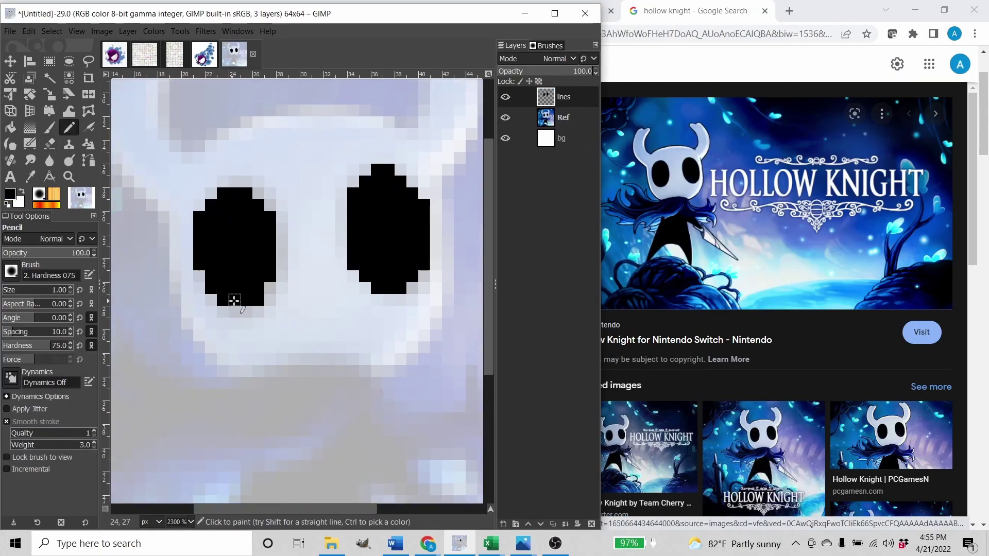
# Outline the right side of the knight's head down to the chin with one-pixel black pencil lines.
pyautogui.scroll(2, 249, 287)
pyautogui.click(367, 284)
pyautogui.moveTo(139, 255)
pyautogui.mouseDown()
pyautogui.moveTo(366, 202)
pyautogui.moveTo(304, 144)
pyautogui.mouseUp()
pyautogui.keyDown('shift'); pyautogui.click(369, 227); pyautogui.keyUp('shift')
pyautogui.scroll(-3, 404, 309)
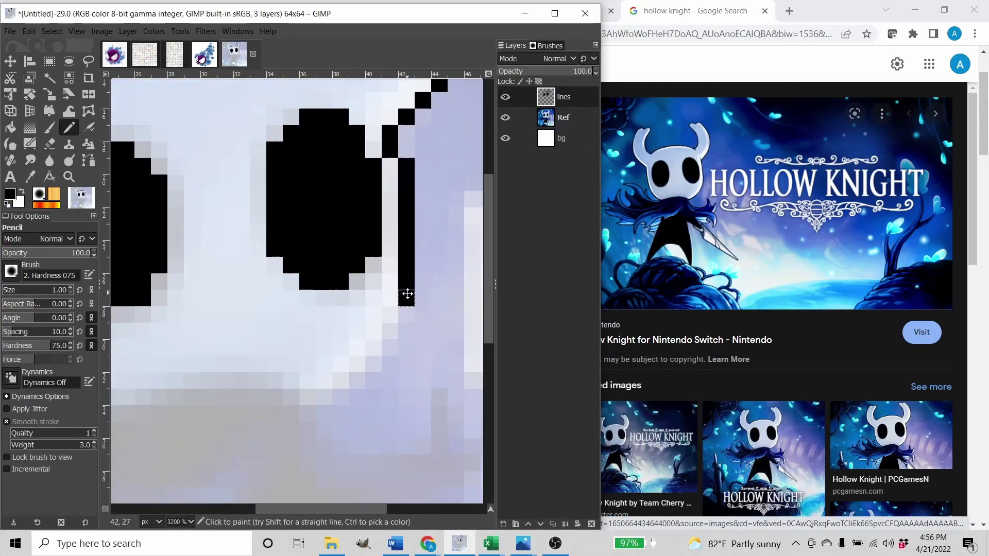
pyautogui.keyDown('shift'); pyautogui.click(404, 325); pyautogui.keyUp('shift')
pyautogui.scroll(-2, 361, 304)
pyautogui.keyDown('shift'); pyautogui.click(303, 304); pyautogui.keyUp('shift')
# Outline the left side of the head up to its horn with black pencil lines, completing the head contour.
pyautogui.hscroll(-3, 273, 319)
pyautogui.click(273, 349)
pyautogui.keyDown('shift'); pyautogui.click(265, 290); pyautogui.keyUp('shift')
pyautogui.scroll(4, 266, 290)
pyautogui.keyDown('shift'); pyautogui.click(204, 200); pyautogui.keyUp('shift')
pyautogui.scroll(-3, 253, 309)
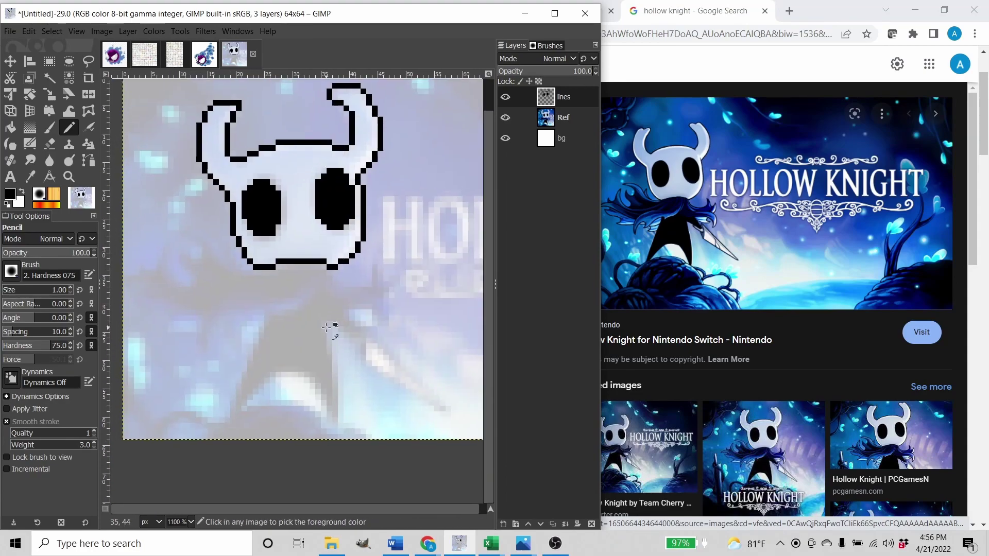
# Shorten the raised middle of the chin line by one pixel at each end, erasing the leftover pixels.
pyautogui.scroll(2, 349, 293)
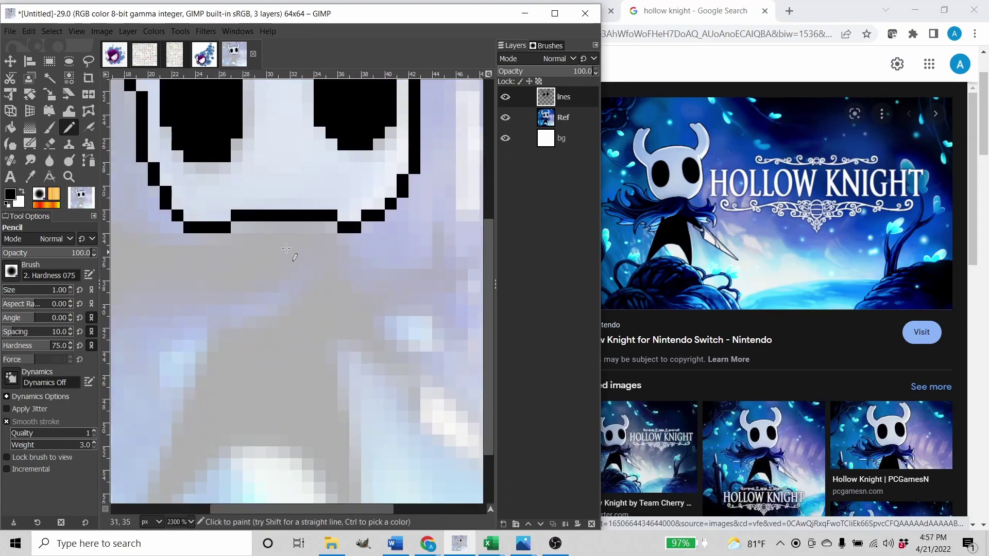
pyautogui.moveTo(269, 247); pyautogui.dragTo(272, 263)
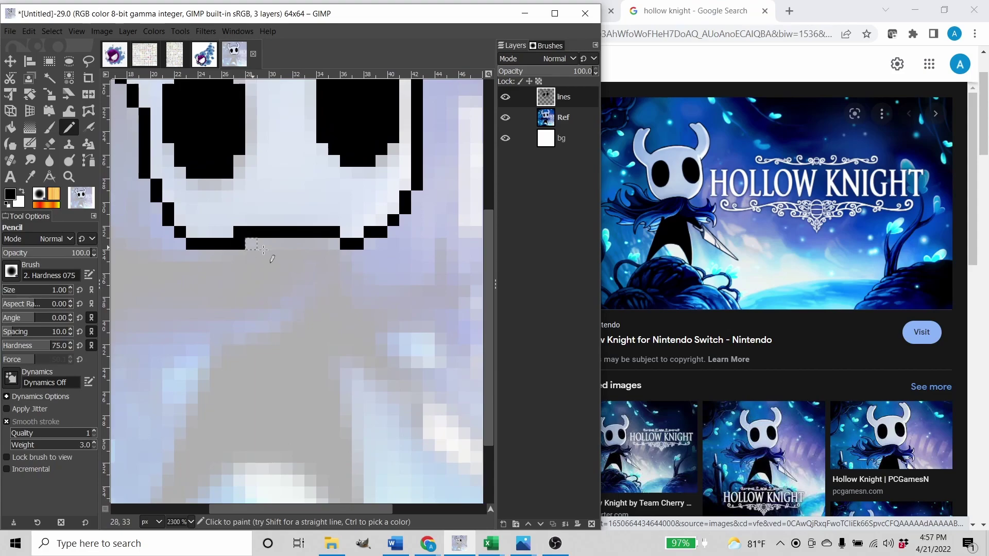
pyautogui.click(339, 244)
pyautogui.hotkey('shift', 'e')
pyautogui.click(334, 232)
pyautogui.click(239, 231)
pyautogui.moveTo(365, 305)
pyautogui.mouseDown()
pyautogui.moveTo(345, 293)
pyautogui.moveTo(414, 301)
pyautogui.mouseUp()
# Draw the cape below the head with the black pencil, including its inner fold and ragged left-hand tips.
pyautogui.press('n')
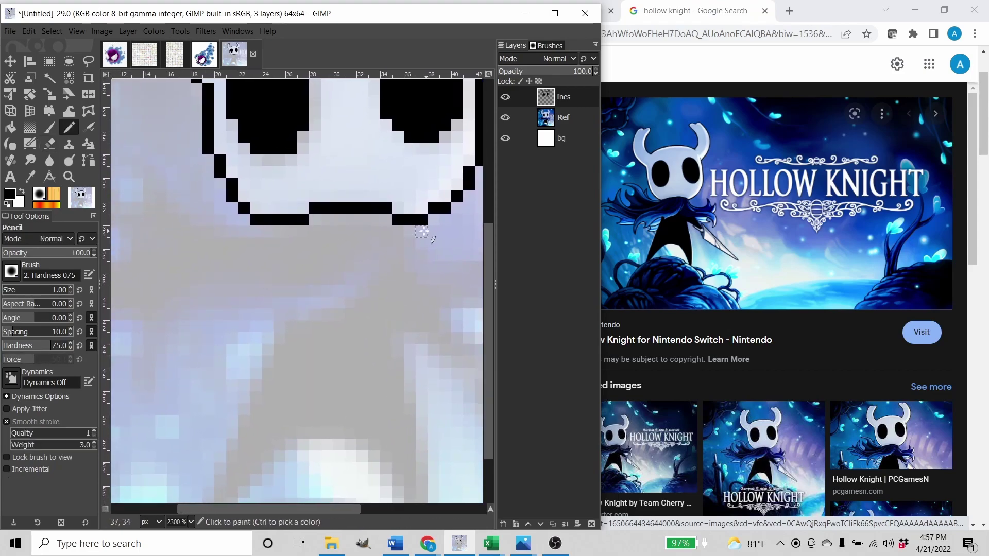
pyautogui.moveTo(404, 233); pyautogui.dragTo(293, 312)
pyautogui.moveTo(293, 312)
pyautogui.mouseDown()
pyautogui.moveTo(362, 304)
pyautogui.moveTo(302, 306)
pyautogui.mouseUp()
pyautogui.moveTo(312, 225)
pyautogui.mouseDown()
pyautogui.moveTo(364, 282)
pyautogui.moveTo(259, 250)
pyautogui.moveTo(246, 304)
pyautogui.mouseUp()
pyautogui.moveTo(230, 307)
pyautogui.mouseDown()
pyautogui.moveTo(319, 297)
pyautogui.moveTo(258, 269)
pyautogui.moveTo(206, 295)
pyautogui.mouseUp()
pyautogui.moveTo(217, 307); pyautogui.dragTo(259, 338)
pyautogui.moveTo(458, 345)
pyautogui.mouseDown()
pyautogui.moveTo(291, 238)
pyautogui.moveTo(377, 280)
pyautogui.mouseUp()
pyautogui.moveTo(343, 275)
pyautogui.mouseDown()
pyautogui.moveTo(294, 297)
pyautogui.moveTo(247, 271)
pyautogui.moveTo(189, 263)
pyautogui.moveTo(406, 188)
pyautogui.mouseUp()
pyautogui.scroll(-2, 188, 262)
pyautogui.scroll(2, 239, 262)
pyautogui.moveTo(181, 211); pyautogui.dragTo(252, 199)
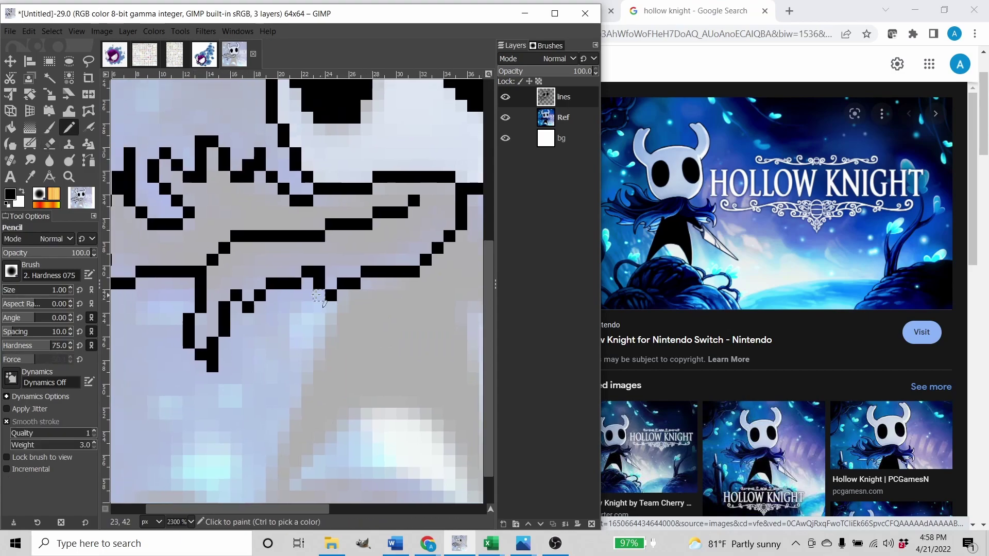
# Outline the knight's lower body and pointed legs beneath the cape in black.
pyautogui.scroll(-2, 304, 294)
pyautogui.scroll(1, 248, 304)
pyautogui.moveTo(251, 247)
pyautogui.mouseDown()
pyautogui.moveTo(215, 354)
pyautogui.moveTo(415, 388)
pyautogui.moveTo(394, 190)
pyautogui.mouseUp()
pyautogui.scroll(1, 214, 353)
pyautogui.moveTo(474, 261); pyautogui.dragTo(289, 327)
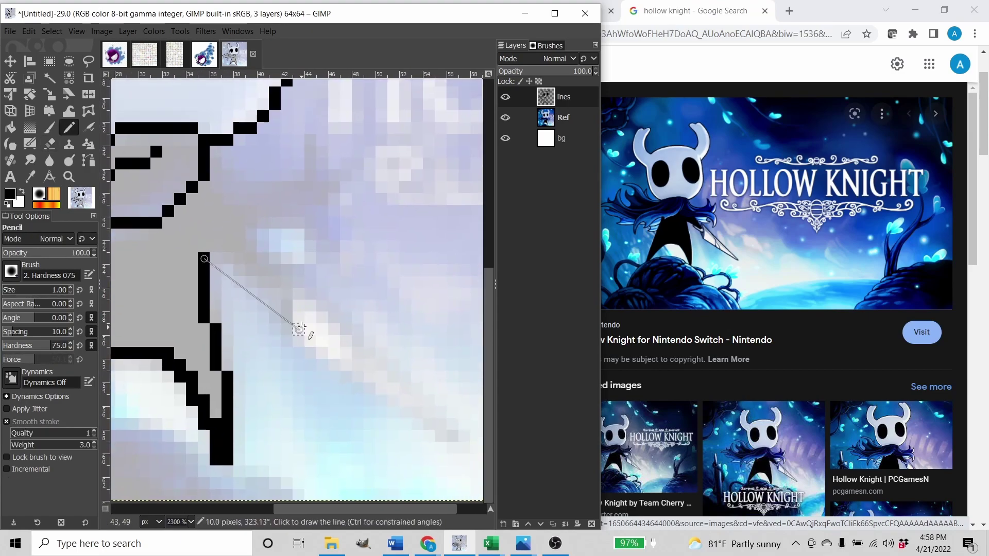
# Draw the sword's diagonal blade outline in black and fill the knight's body solid black.
pyautogui.moveTo(310, 294); pyautogui.dragTo(476, 460)
pyautogui.moveTo(459, 448); pyautogui.dragTo(298, 342)
pyautogui.scroll(-2, 299, 342)
pyautogui.scroll(1, 330, 429)
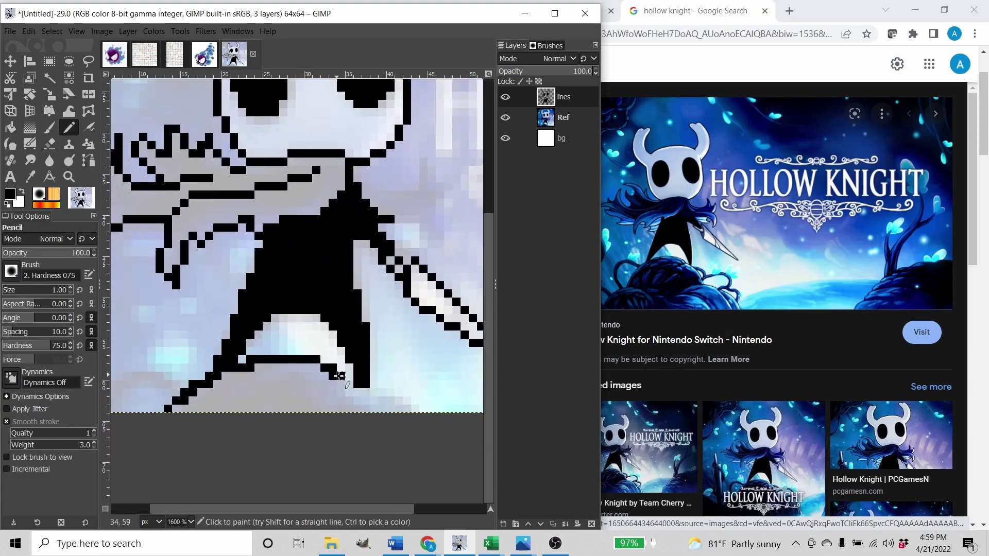
# Outline the cape's ragged right-hand tips and the curved, striped mound beneath the feet in black, erasing stray pixels.
pyautogui.scroll(1, 331, 429)
pyautogui.hotkey('shift', 'e')
pyautogui.press('n')
pyautogui.scroll(1, 375, 309)
pyautogui.moveTo(245, 283)
pyautogui.mouseDown()
pyautogui.moveTo(289, 304)
pyautogui.moveTo(380, 293)
pyautogui.moveTo(289, 344)
pyautogui.mouseUp()
pyautogui.scroll(-1, 316, 334)
pyautogui.scroll(-2, 315, 332)
pyautogui.scroll(1, 309, 309)
pyautogui.scroll(-1, 309, 309)
pyautogui.hotkey('shift', 'e')
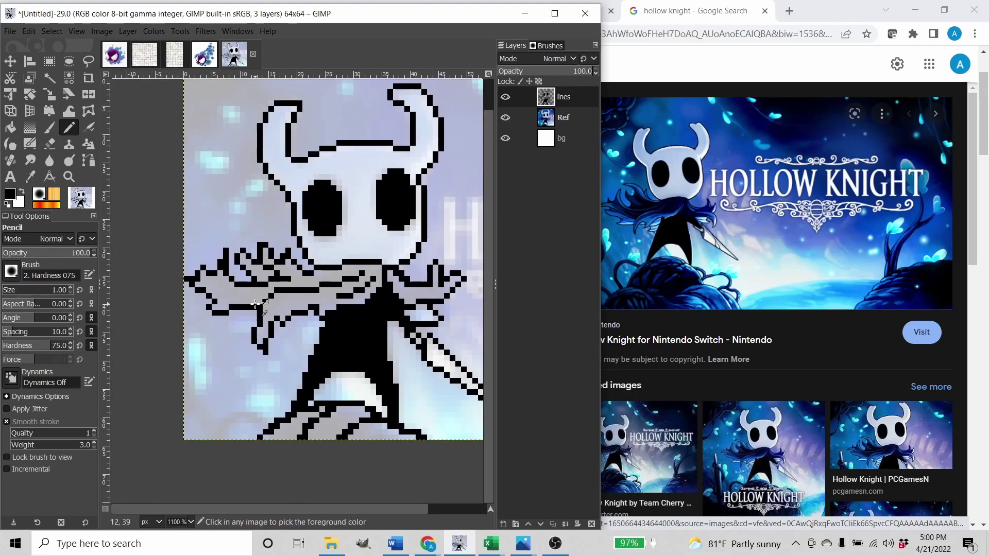
# Add the remaining ragged black tips along the cape's left side and next to the body, checking against the Ref layer.
pyautogui.scroll(-1, 309, 309)
pyautogui.click(504, 118)
pyautogui.click(504, 118)
pyautogui.scroll(2, 229, 323)
pyautogui.press('n')
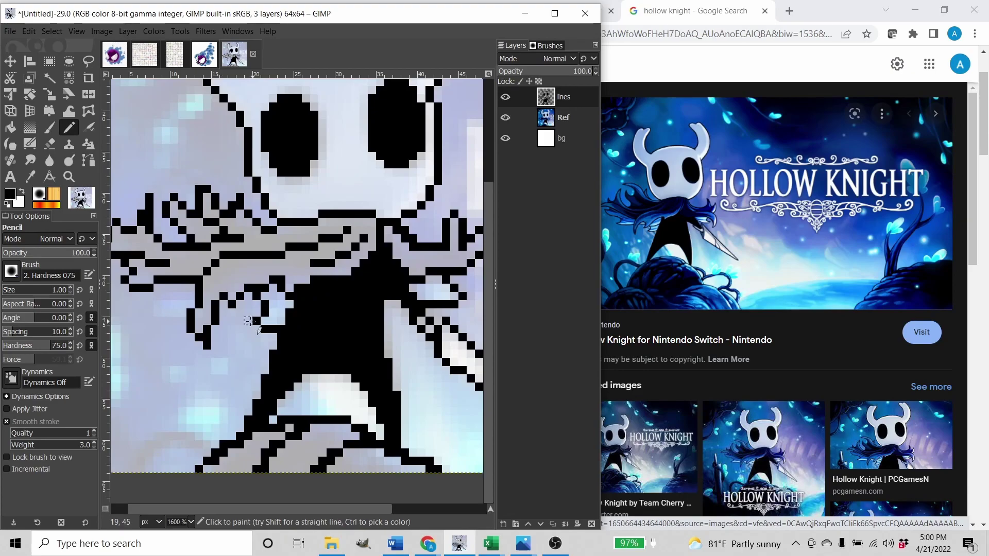
pyautogui.scroll(-1, 249, 328)
pyautogui.scroll(1, 249, 328)
pyautogui.scroll(-2, 325, 372)
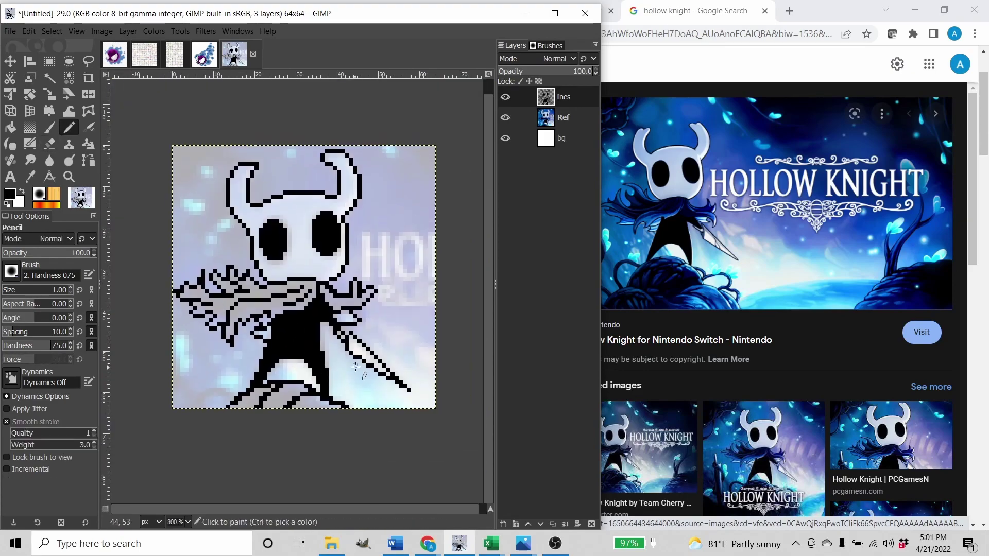
# Duplicate the lines layer and name the copy Color.
pyautogui.scroll(1, 326, 371)
pyautogui.click(506, 118)
pyautogui.click(552, 524)
pyautogui.doubleClick(546, 97)
pyautogui.write('Color')
pyautogui.press('Return')
# Sample the head's light blue shades from the Ref layer and colour the head and horns on the Color layer.
pyautogui.click(563, 139)
pyautogui.press('o')
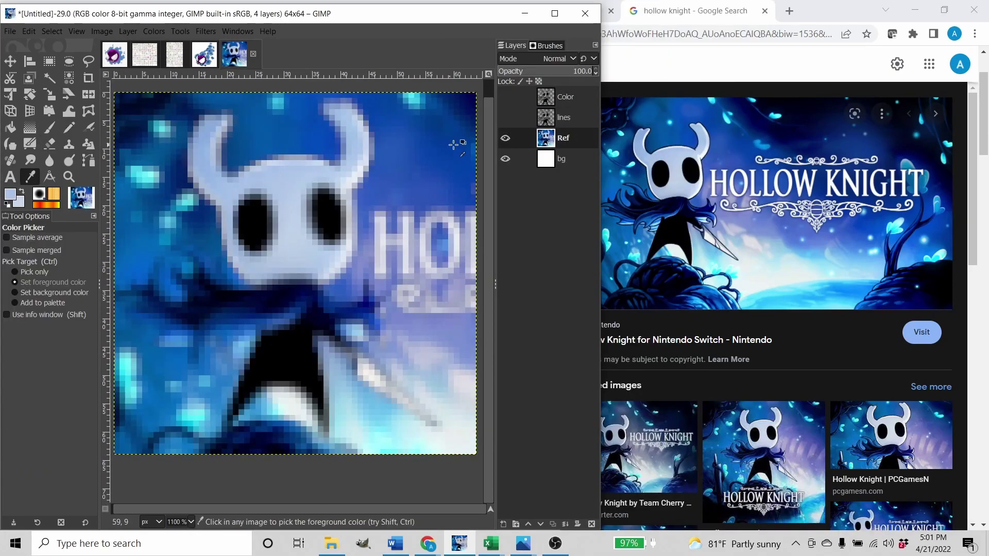
pyautogui.click(505, 96)
pyautogui.click(565, 97)
pyautogui.press('n')
pyautogui.scroll(2, 323, 264)
pyautogui.press('x')
pyautogui.scroll(-2, 301, 247)
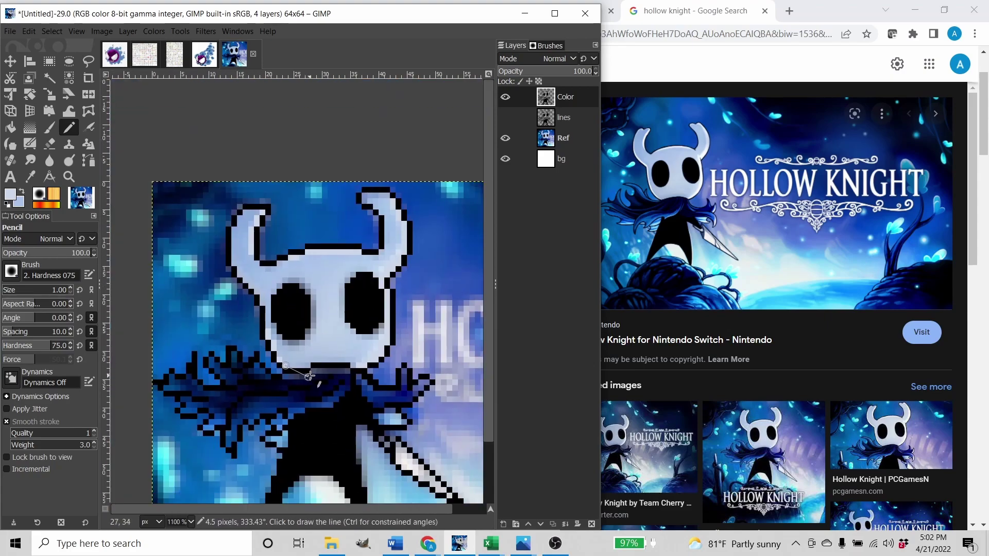
# Sample the sword's greys from the Ref layer and colour the blade on the Color layer.
pyautogui.scroll(2, 412, 438)
pyautogui.click(505, 97)
pyautogui.click(564, 138)
pyautogui.press('o')
pyautogui.click(505, 97)
pyautogui.click(565, 97)
pyautogui.press('n')
pyautogui.hotkey('shift', 'b')
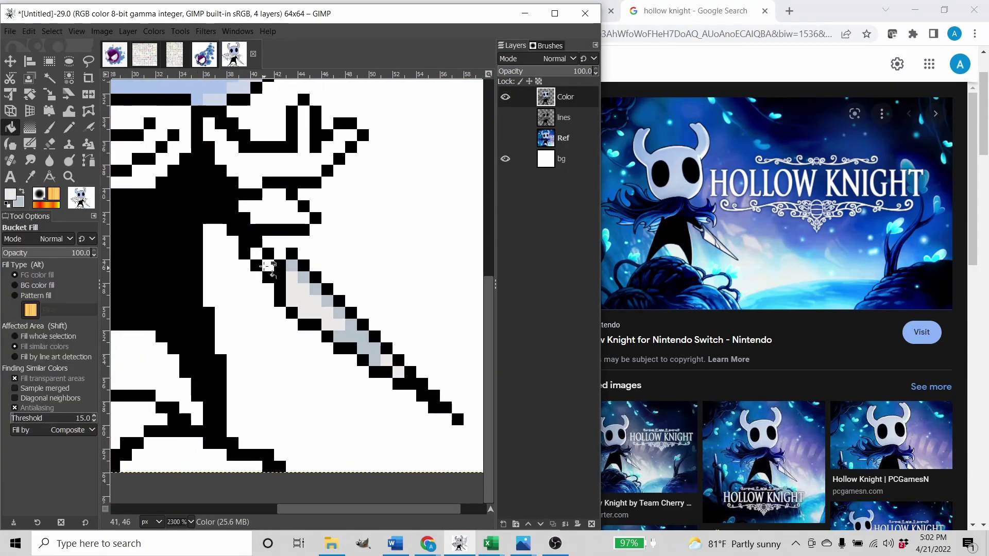
# Sample the cape's dark navy shades from the Ref layer and return to pencilling on the Color layer.
pyautogui.click(506, 97)
pyautogui.click(505, 138)
pyautogui.click(564, 138)
pyautogui.press('o')
pyautogui.click(505, 97)
pyautogui.click(565, 96)
pyautogui.press('n')
# Paint the cape's inner folds on the Color layer in the near-black and dark navy shades.
pyautogui.click(563, 138)
pyautogui.scroll(-1, 289, 300)
pyautogui.scroll(1, 289, 301)
pyautogui.click(565, 71)
pyautogui.click(565, 97)
pyautogui.moveTo(360, 278)
pyautogui.mouseDown()
pyautogui.moveTo(311, 287)
pyautogui.moveTo(253, 346)
pyautogui.mouseUp()
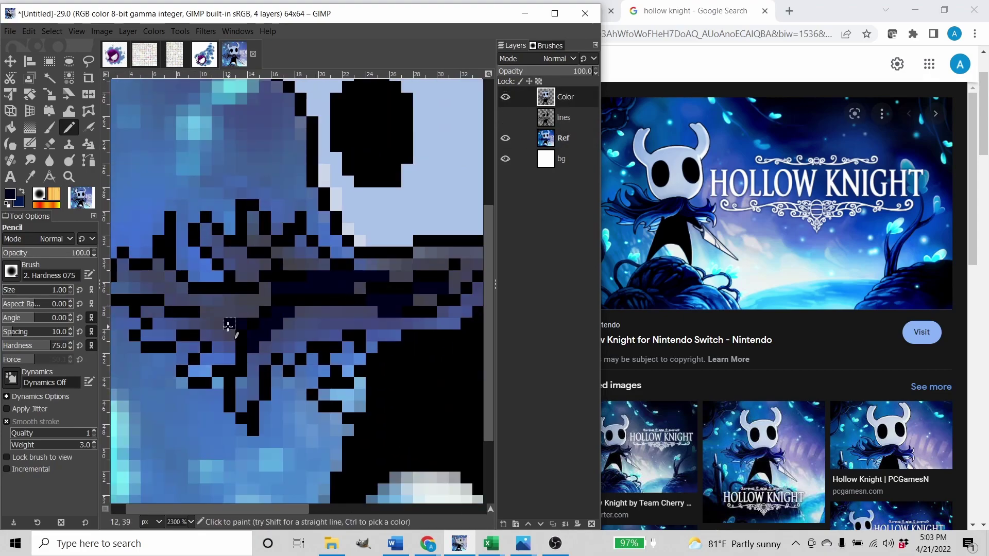
pyautogui.hscroll(-2, 235, 323)
pyautogui.scroll(1, 232, 321)
pyautogui.hscroll(5, 356, 309)
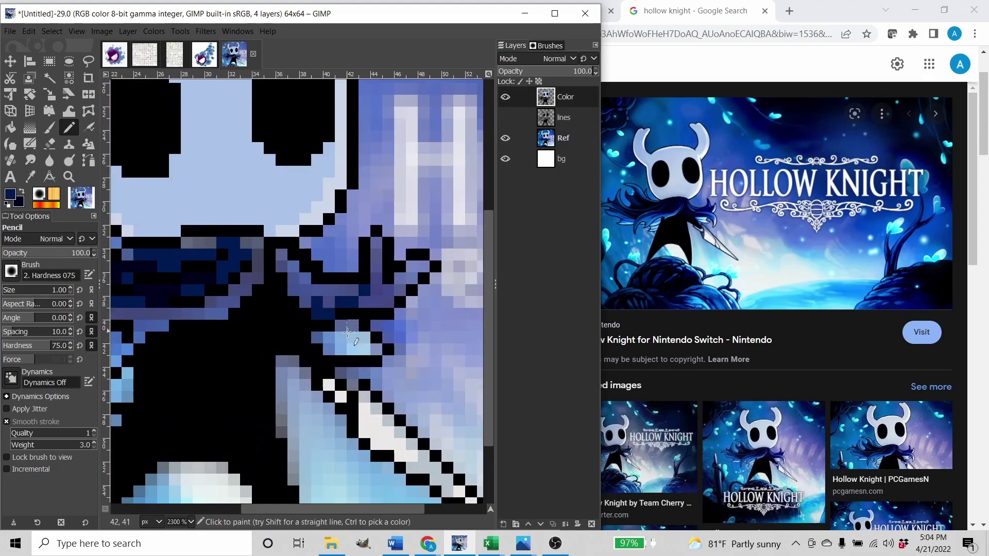
# Sample a brighter blue from the cape on the Ref layer and paint the cape's lighter areas on the Color layer.
pyautogui.click(505, 97)
pyautogui.click(563, 138)
pyautogui.press('o')
pyautogui.click(376, 296)
pyautogui.click(506, 97)
pyautogui.click(565, 96)
pyautogui.press('n')
pyautogui.hscroll(-3, 229, 267)
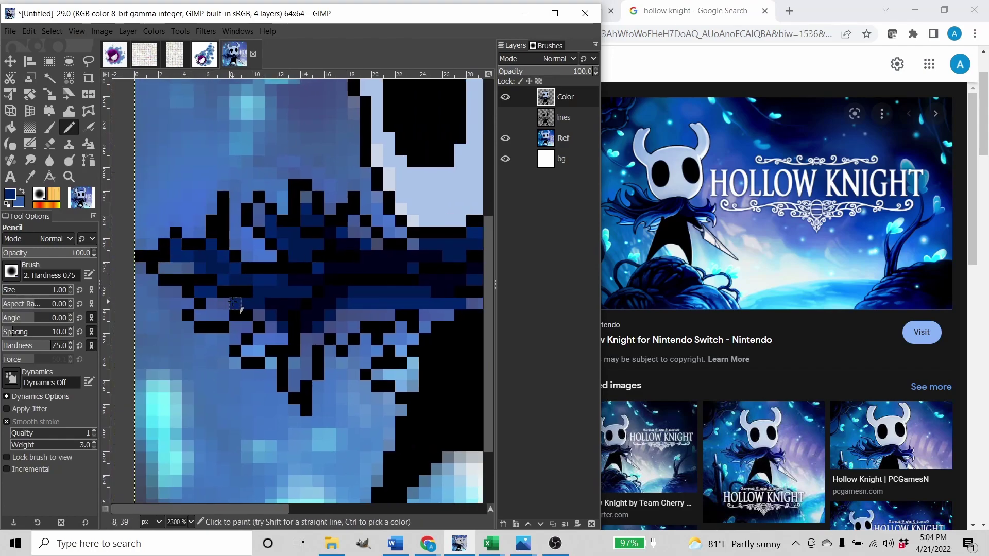
# Pencil blue highlights into the cape's lower edge and right-hand tips.
pyautogui.hscroll(5, 238, 340)
pyautogui.click(241, 380)
pyautogui.hscroll(4, 314, 330)
pyautogui.click(389, 283)
pyautogui.press('x')
# Hide the Ref layer and bucket-fill the cape's remaining white gaps with the light blue.
pyautogui.click(505, 138)
pyautogui.hscroll(-3, 467, 281)
pyautogui.hotkey('shift', 'b')
pyautogui.click(447, 252)
pyautogui.click(386, 324)
pyautogui.hscroll(-4, 356, 309)
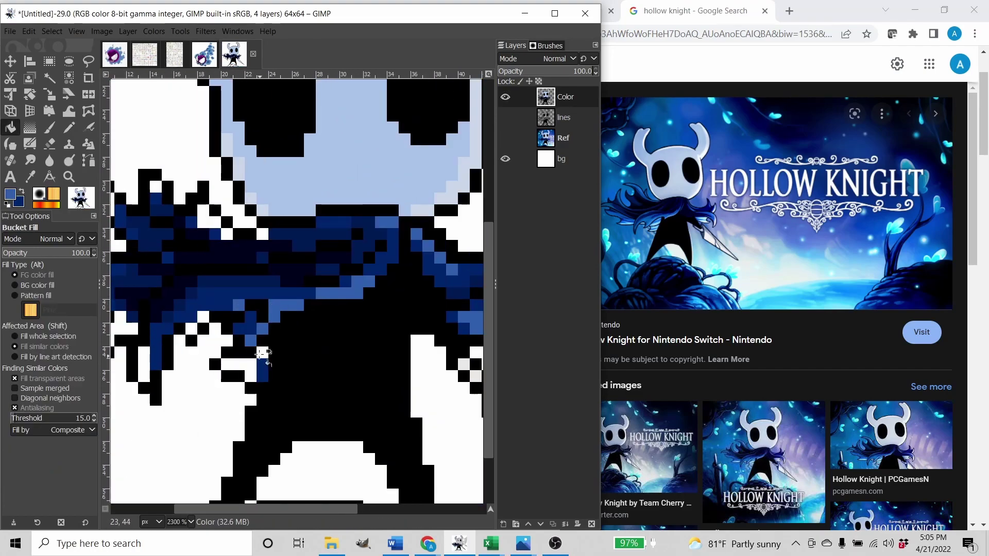
pyautogui.scroll(-3, 310, 309)
pyautogui.scroll(2, 379, 353)
pyautogui.click(552, 554)
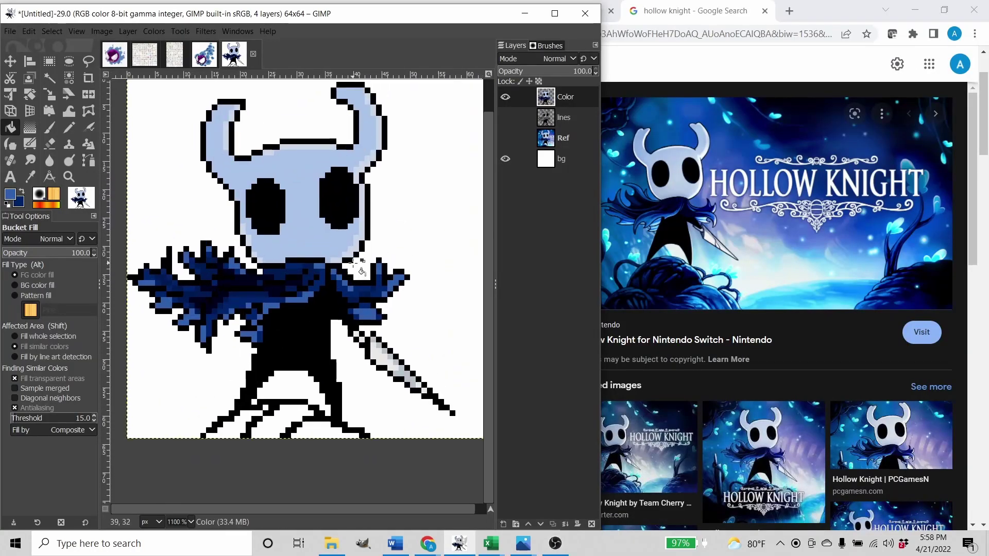
# Paint navy stripes between the black lines of the mound under the knight's feet.
pyautogui.scroll(2, 261, 194)
pyautogui.scroll(2, 287, 365)
pyautogui.scroll(3, 310, 353)
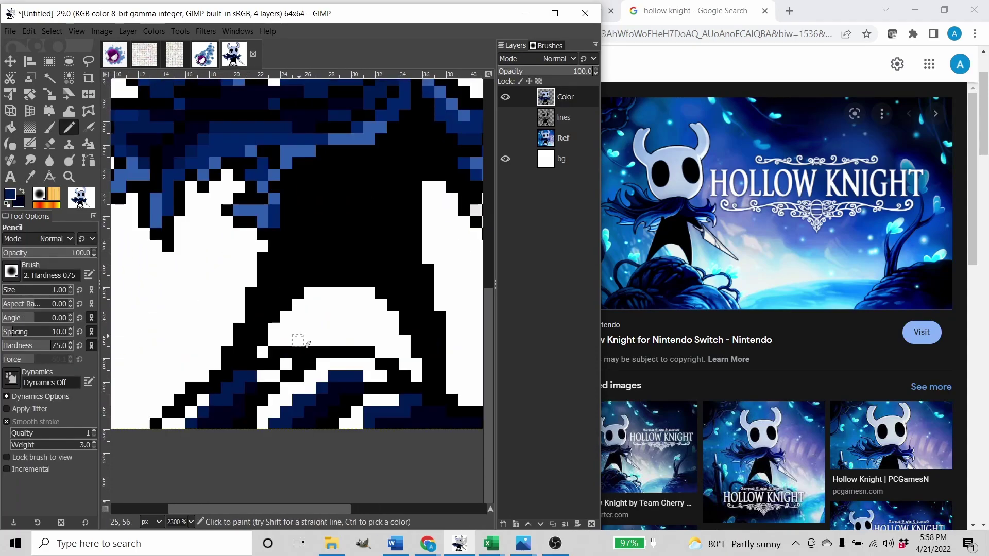
# Fill the mound's remaining white stripes with the lighter blue.
pyautogui.scroll(-3, 309, 353)
pyautogui.hotkey('shift', 'b')
pyautogui.click(249, 347)
pyautogui.click(371, 349)
pyautogui.press('n')
pyautogui.click(193, 365)
# Save the sprite as Pixel Knight in the Hollow Knight folder and export it as Pixel Knight.png.
pyautogui.hotkey('ctrl', 's')
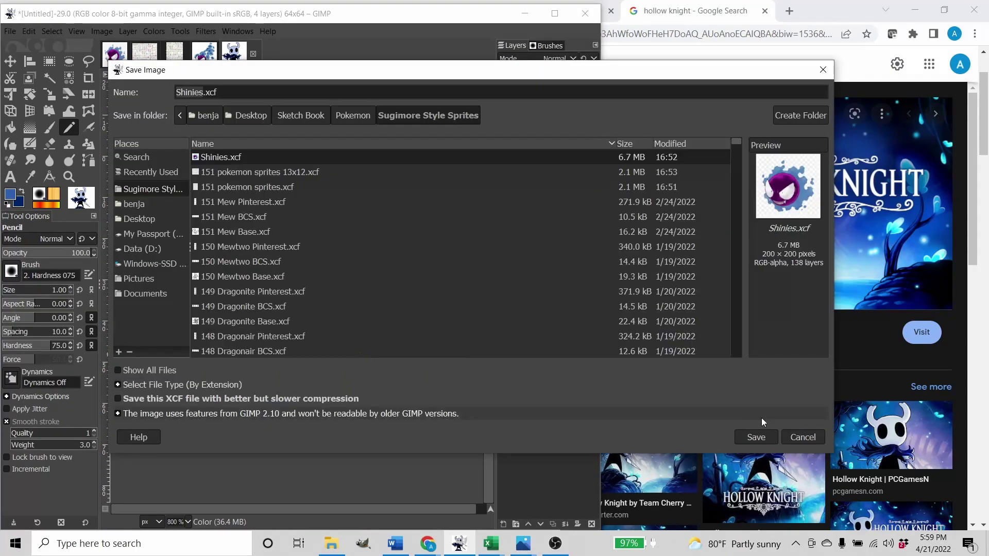
pyautogui.click(805, 438)
pyautogui.click(554, 13)
pyautogui.hotkey('ctrl', 's')
pyautogui.click(298, 113)
pyautogui.write('Pixel Knight')
pyautogui.press('Return')
pyautogui.hotkey('ctrl', 'shift', 'e')
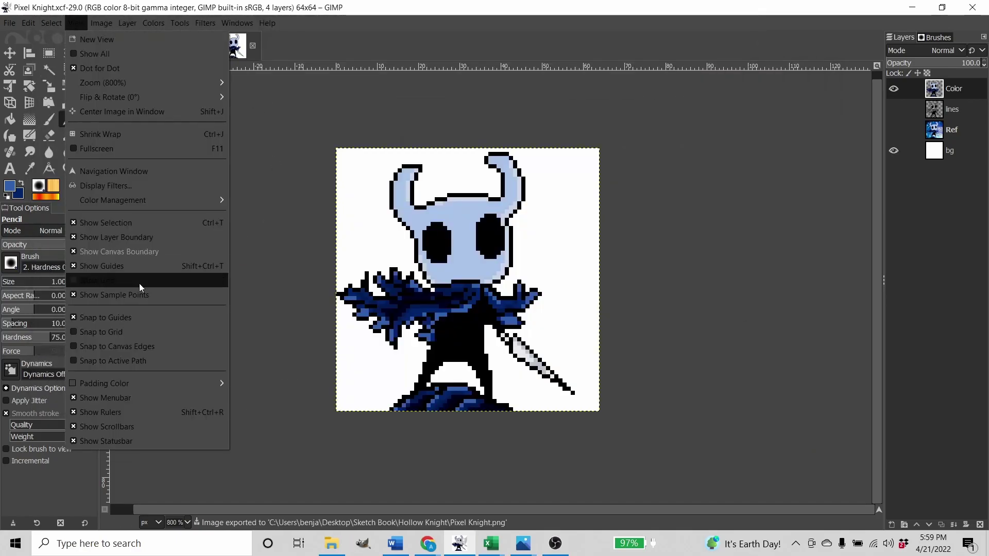
# Scale the image to 1000 × 1000 pixels and export the enlarged sprite as a PNG with compression level 9.
pyautogui.scroll(-5, 587, 299)
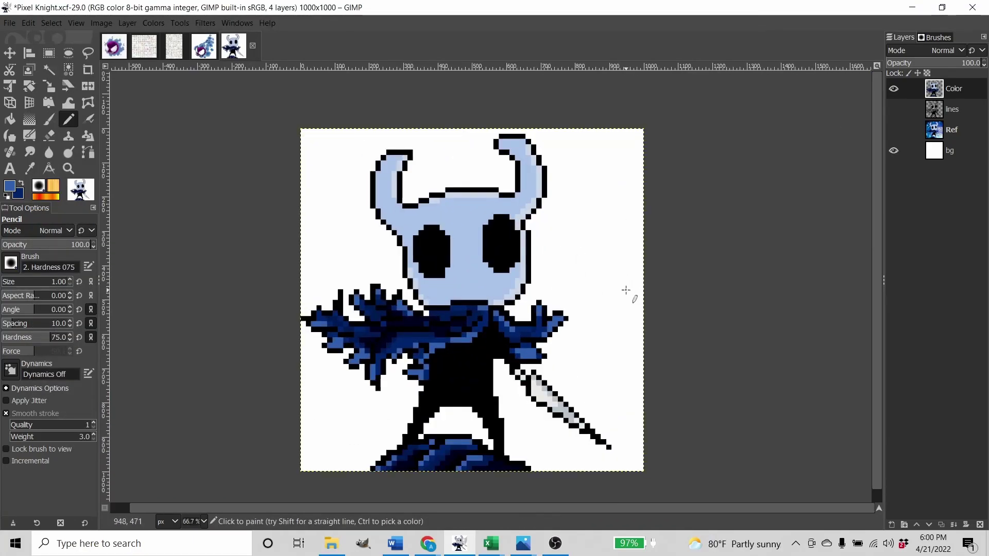
pyautogui.hotkey('ctrl', 'shift', 'e')
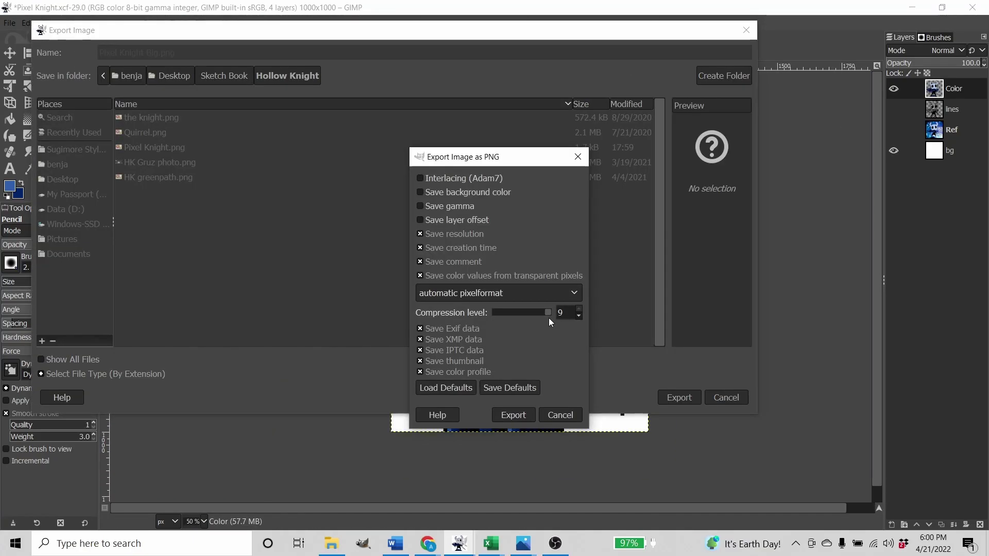
pyautogui.press('Return')
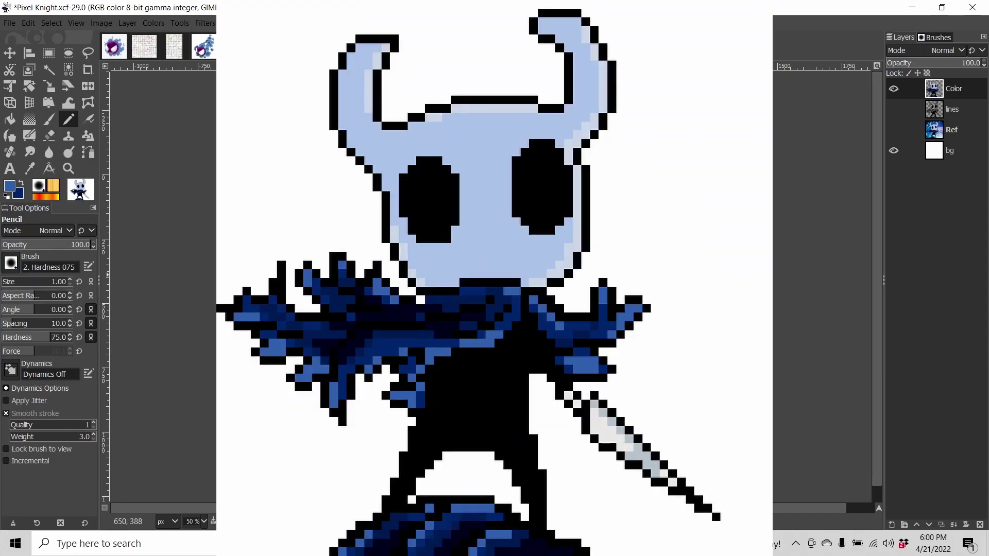
pyautogui.scroll(1, 544, 276)
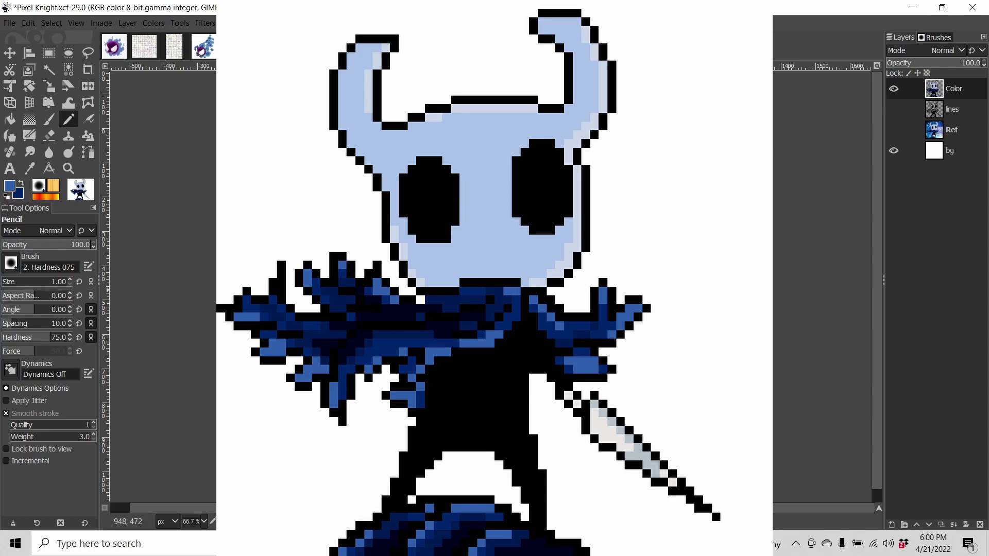
pyautogui.hscroll(2, 604, 233)
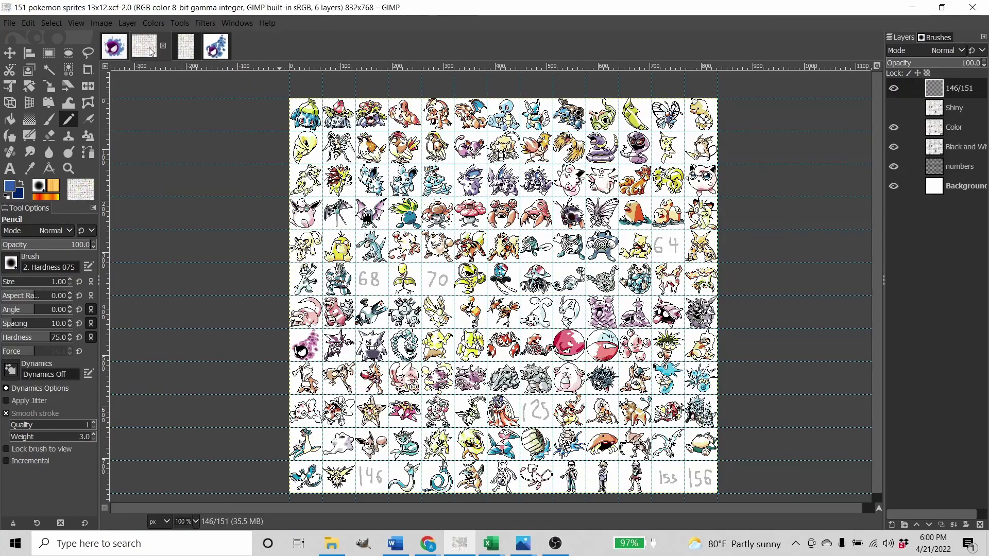
# View the shiny Gastly sprite and return to the 13x12 sheet of 151 Pokémon sprites.
pyautogui.click(216, 46)
pyautogui.moveTo(433, 240); pyautogui.dragTo(447, 243)
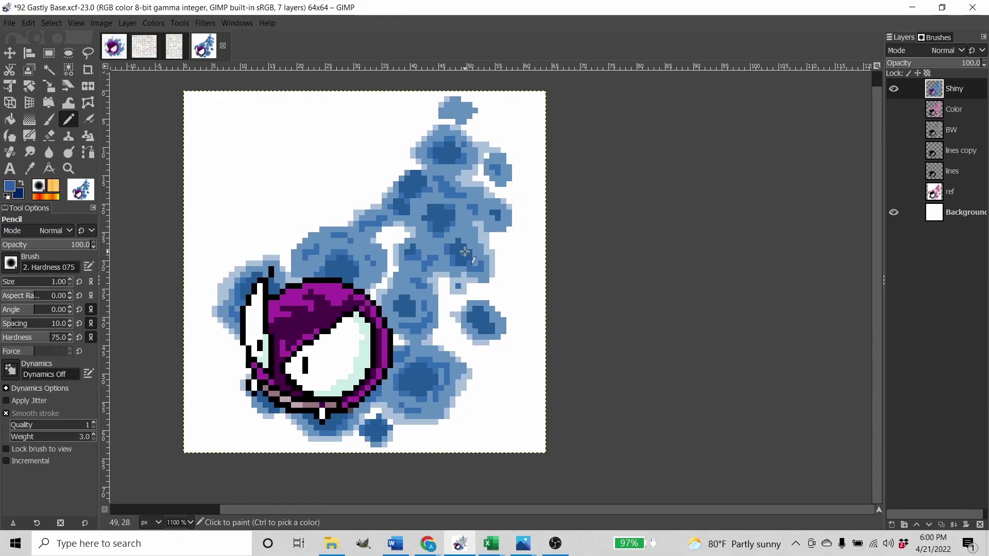
pyautogui.click(143, 54)
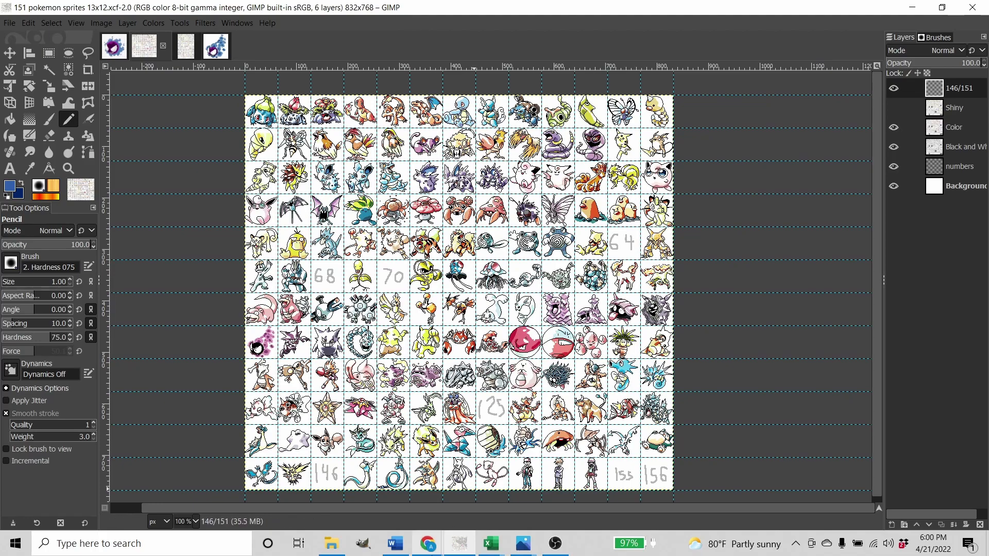
# Switch to Chrome and close the Hollow Knight search tab.
pyautogui.moveTo(427, 543)
pyautogui.click(497, 490)
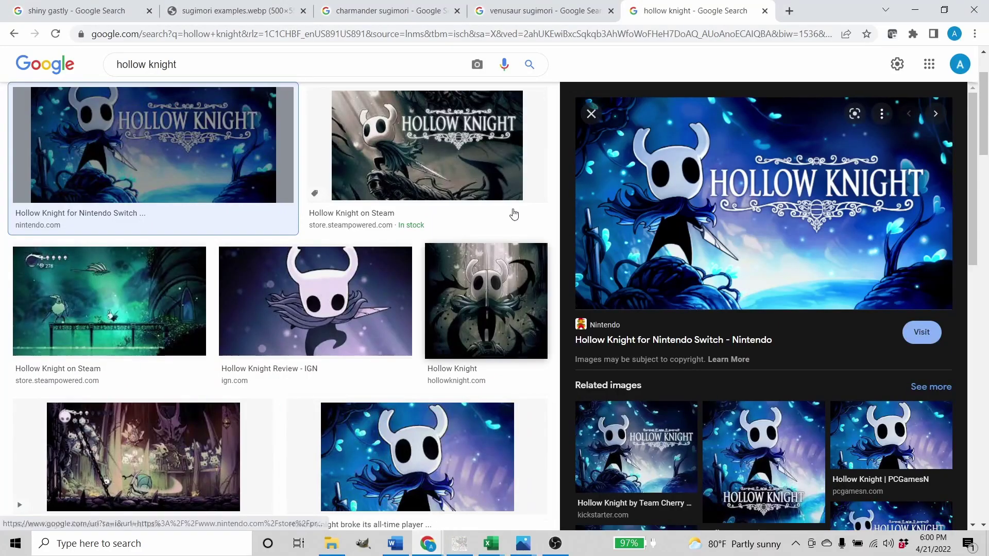
pyautogui.click(765, 11)
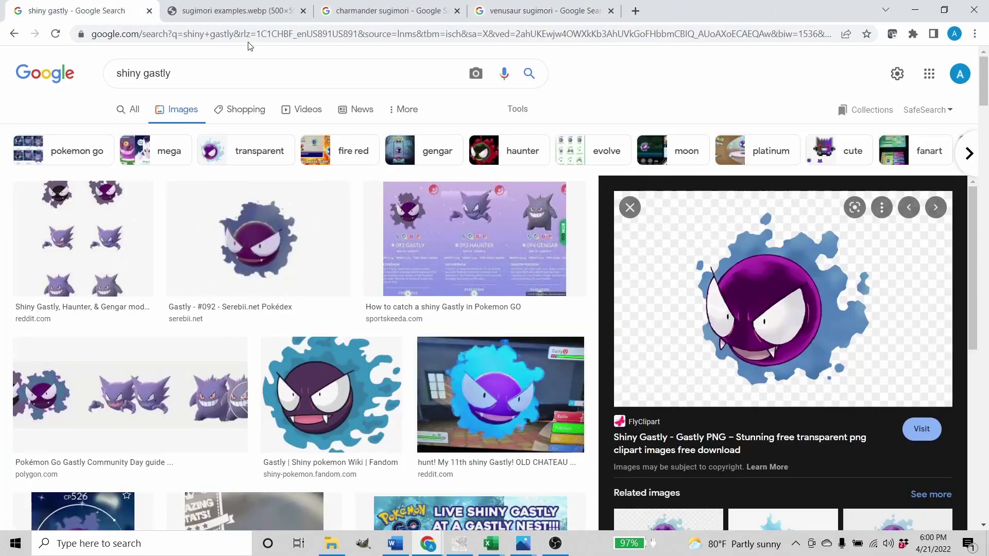
# Search Google Images for "kadabra sugimori".
pyautogui.click(120, 32)
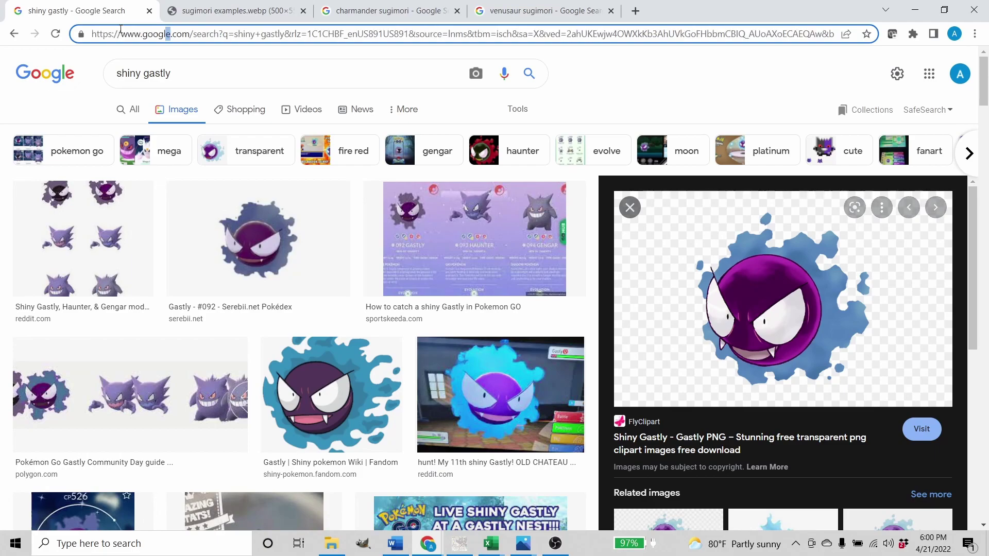
pyautogui.hotkey('ctrl', 'a')
pyautogui.write('ka')
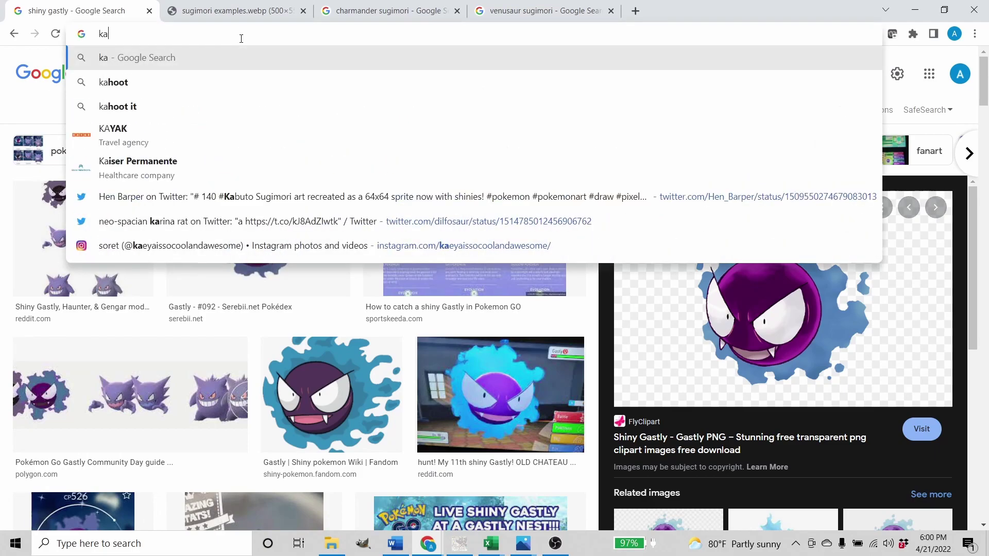
pyautogui.write('badabra sugimori')
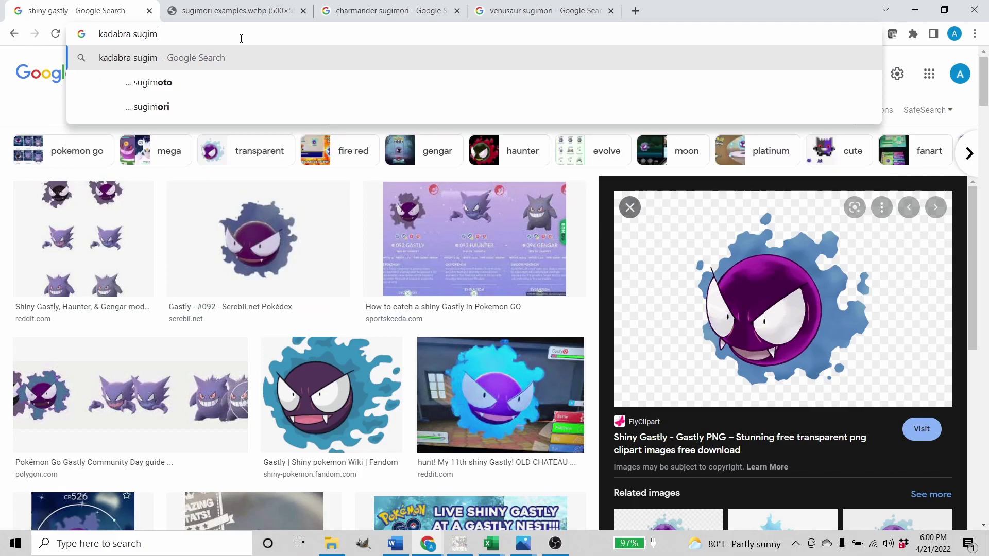
pyautogui.press('Return')
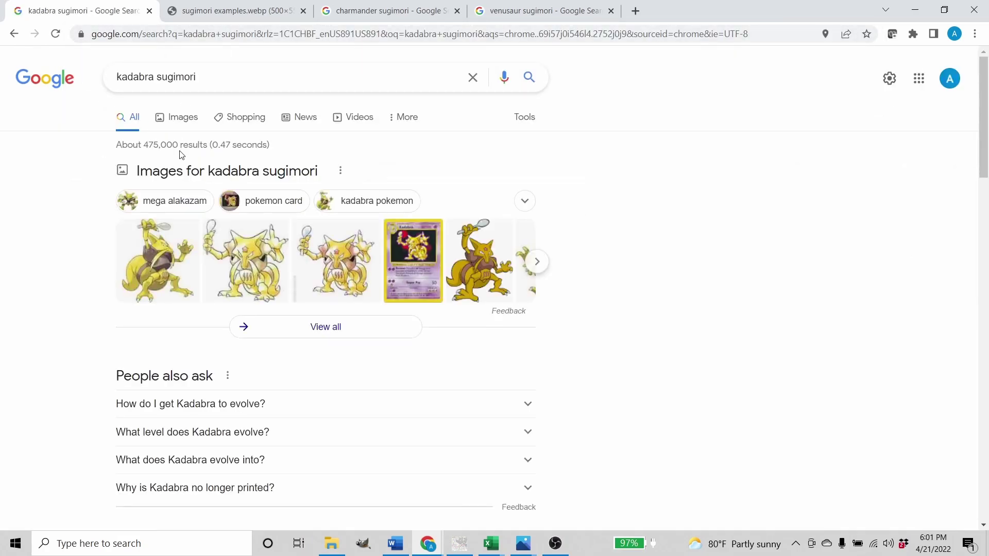
pyautogui.click(180, 118)
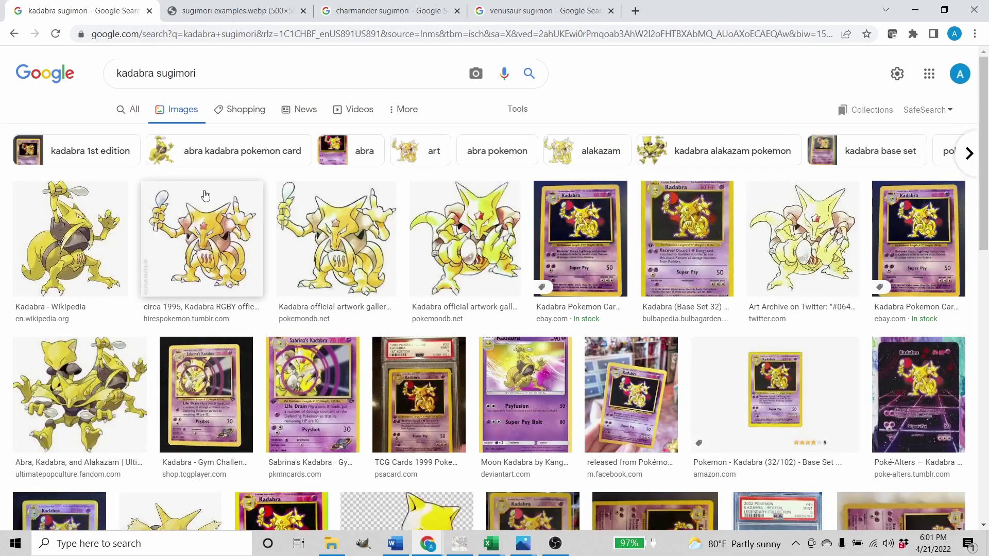
# Compare the Kadabra artwork results as references for the empty slot 64 on the sprite sheet.
pyautogui.click(467, 239)
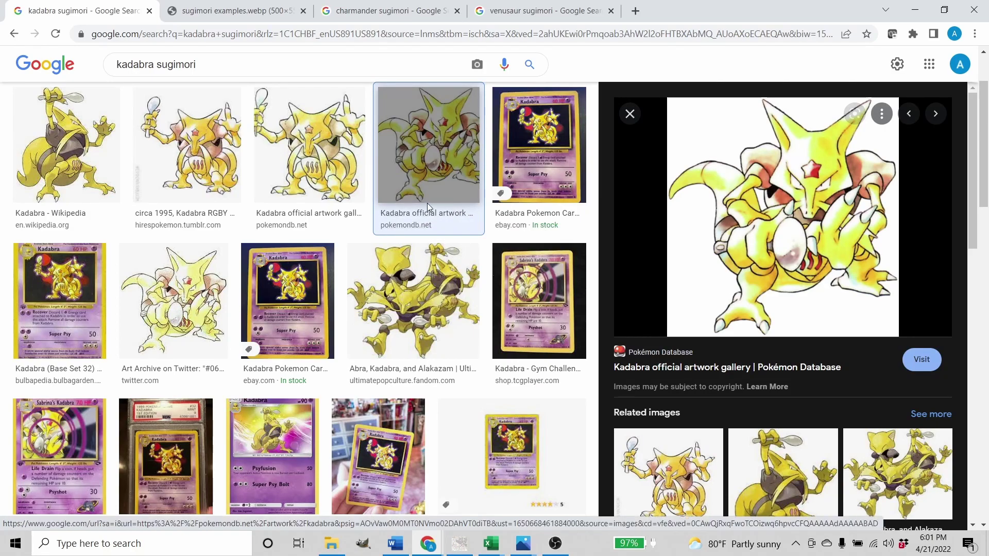
pyautogui.click(340, 171)
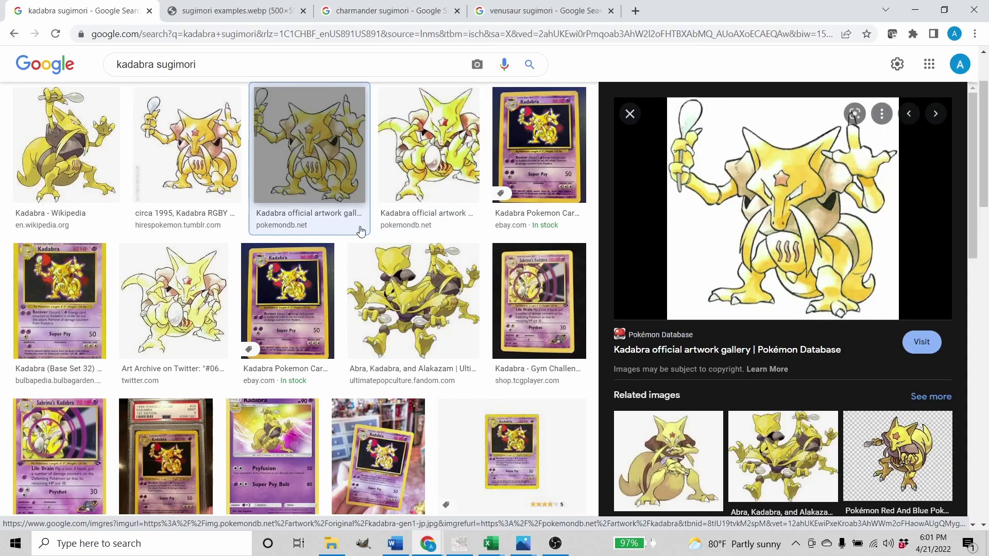
pyautogui.click(459, 543)
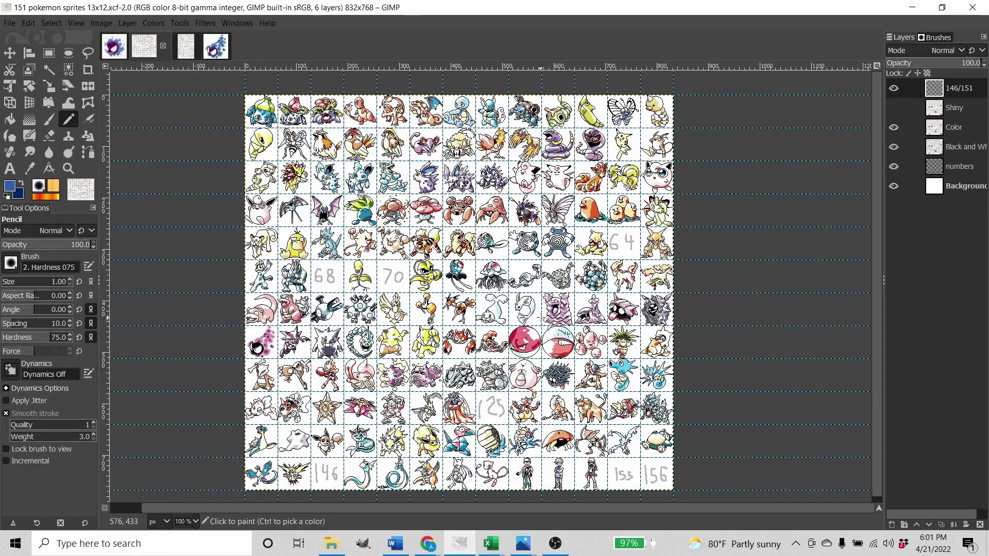
pyautogui.keyDown('ctrl'); pyautogui.scroll(3, 628, 257); pyautogui.keyUp('ctrl')
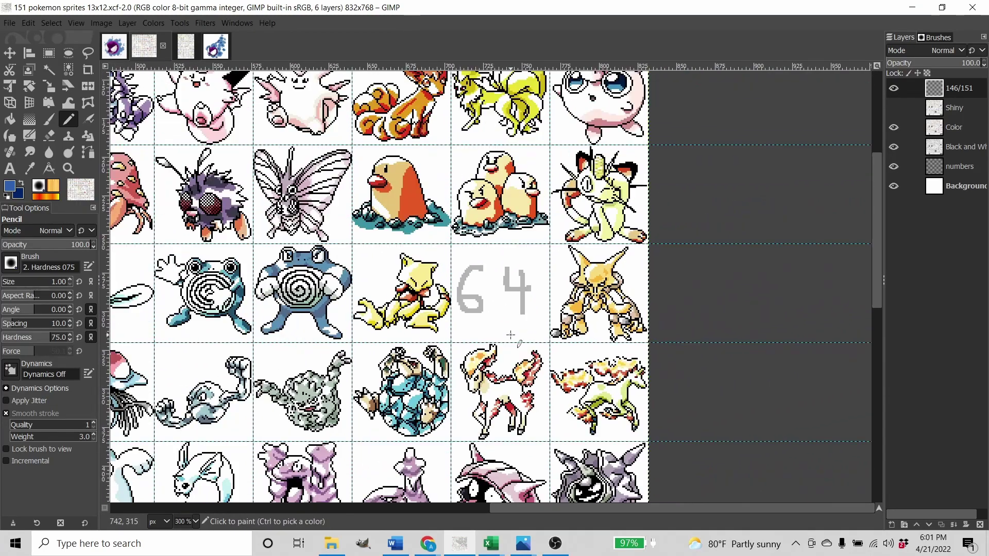
pyautogui.click(460, 493)
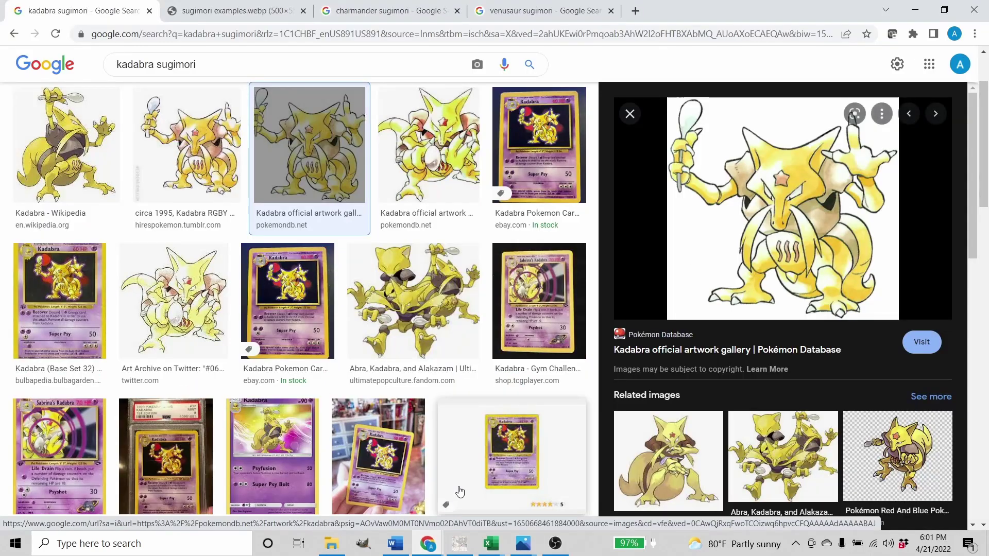
pyautogui.click(187, 144)
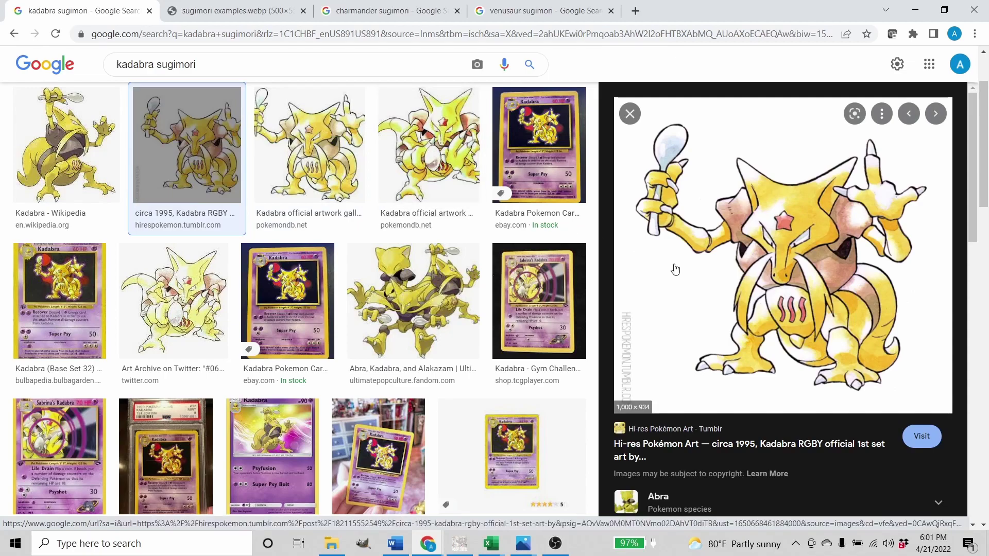
# Open the Pokémon Database version of the Kadabra artwork in the image results and copy the image.
pyautogui.click(309, 144)
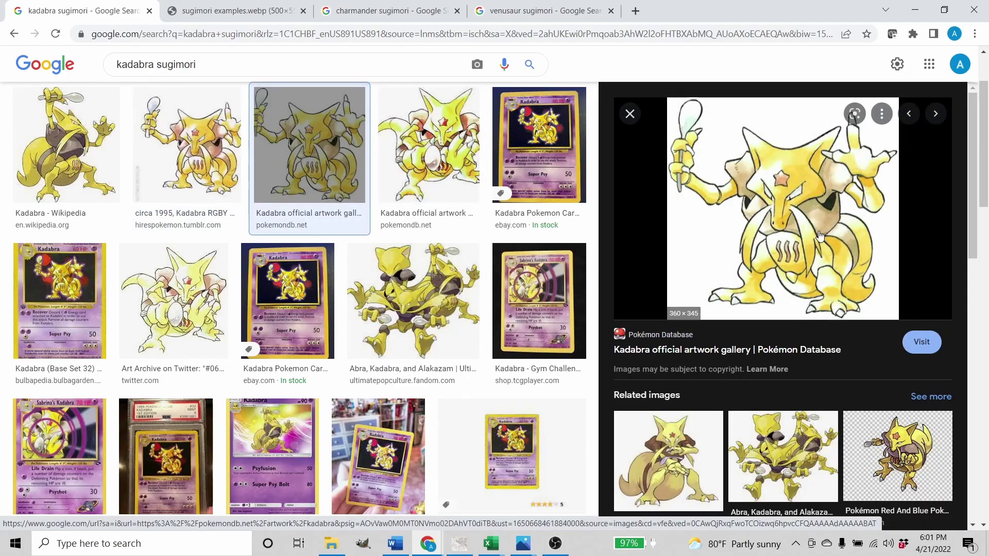
pyautogui.rightClick(784, 204)
pyautogui.click(834, 356)
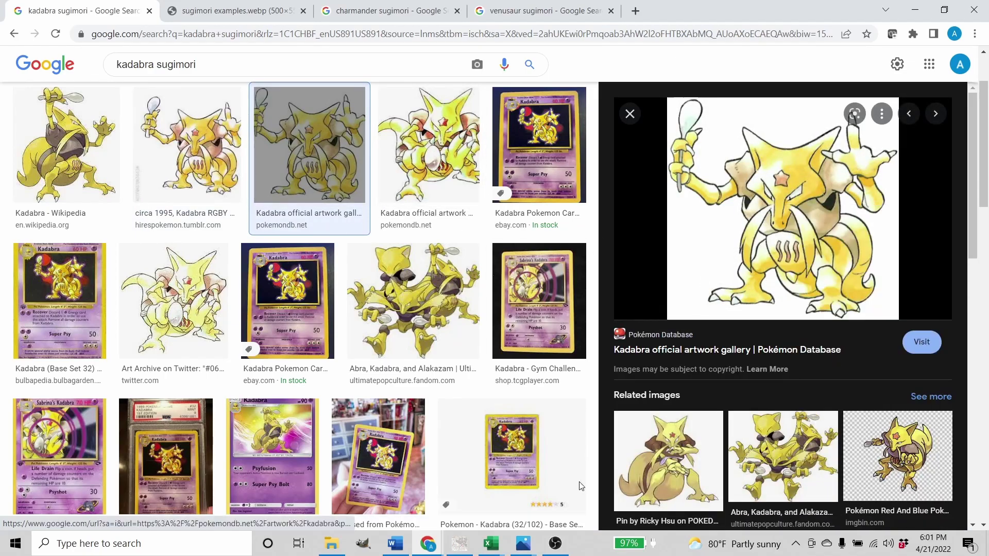
# Switch to GIMP and create a new 64 × 64 pixel image.
pyautogui.click(460, 543)
pyautogui.click(204, 45)
pyautogui.click(9, 23)
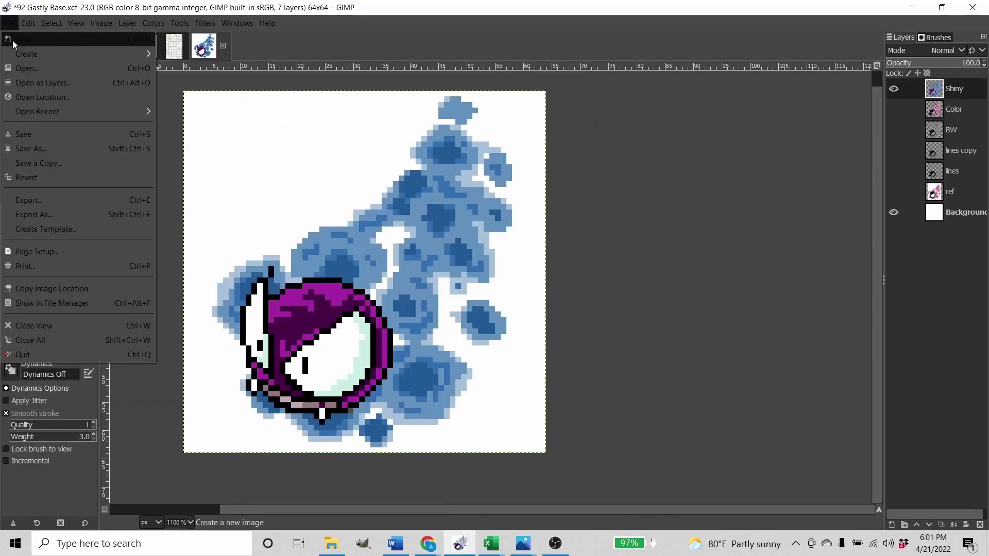
pyautogui.click(13, 44)
pyautogui.click(172, 149)
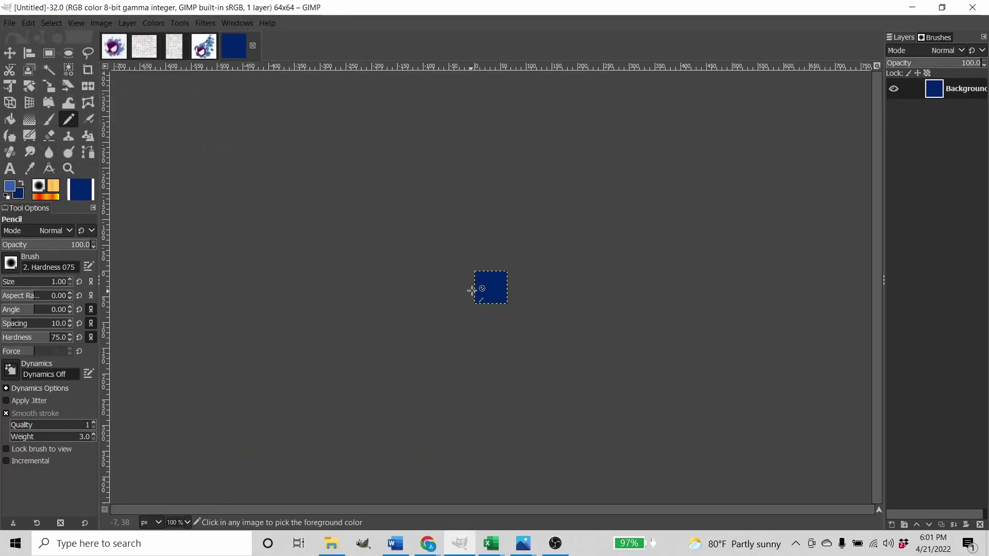
# Set the foreground color to white (ffffff) and fill the whole canvas with Bucket Fill.
pyautogui.keyDown('ctrl'); pyautogui.scroll(4, 479, 290); pyautogui.keyUp('ctrl')
pyautogui.click(10, 119)
pyautogui.click(10, 185)
pyautogui.moveTo(577, 147); pyautogui.dragTo(540, 112)
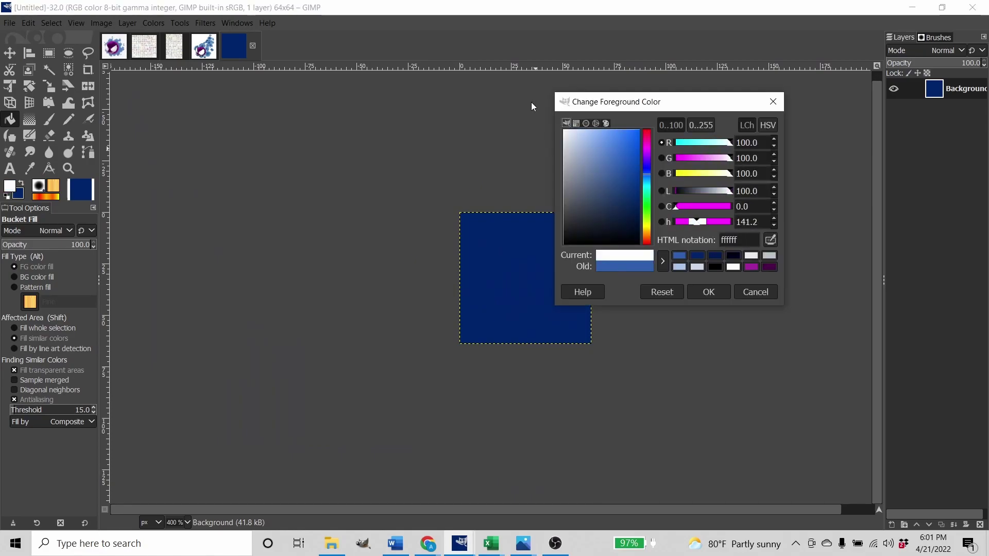
pyautogui.click(727, 292)
pyautogui.click(510, 302)
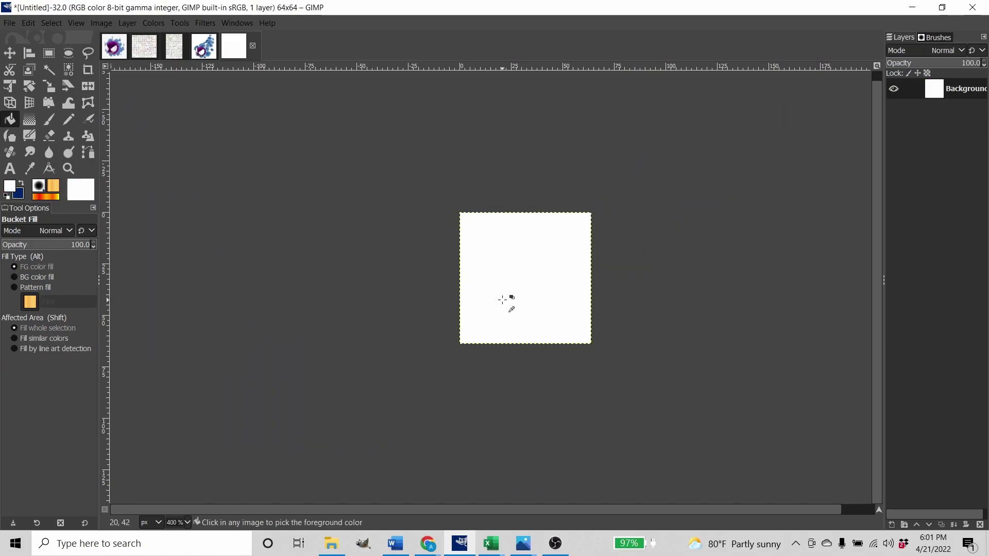
# Add a layer named "ref" and paste the copied Kadabra artwork onto it.
pyautogui.hotkey('shift', 'ctrl', 'n')
pyautogui.write('ref')
pyautogui.press('Return')
pyautogui.hotkey('ctrl', 'v')
# Scale the pasted artwork proportionally to 64 × 61 pixels, fit it to the canvas and anchor it to the ref layer.
pyautogui.hotkey('shift', 's')
pyautogui.click(582, 305)
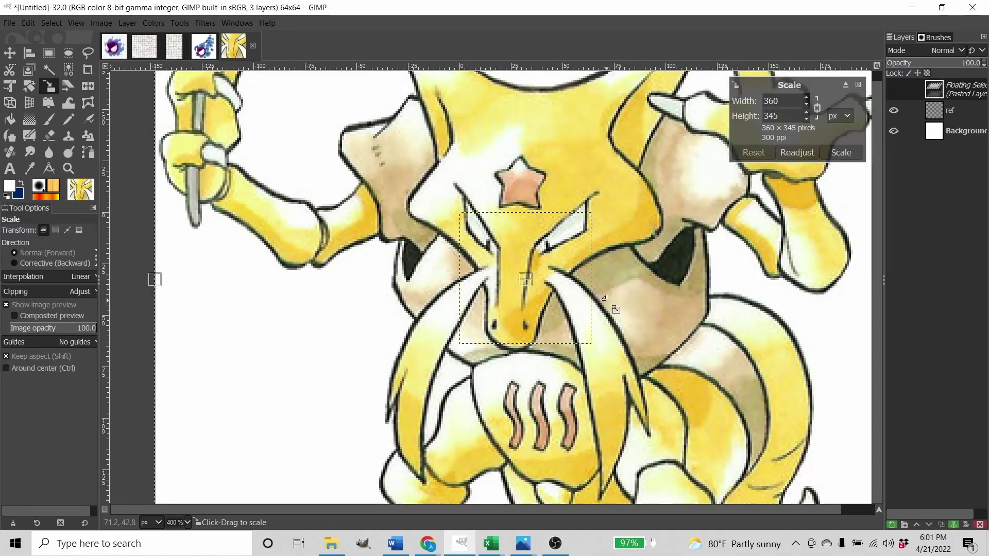
pyautogui.press('2')
pyautogui.moveTo(680, 296); pyautogui.dragTo(537, 296)
pyautogui.keyDown('ctrl'); pyautogui.scroll(3, 536, 296); pyautogui.keyUp('ctrl')
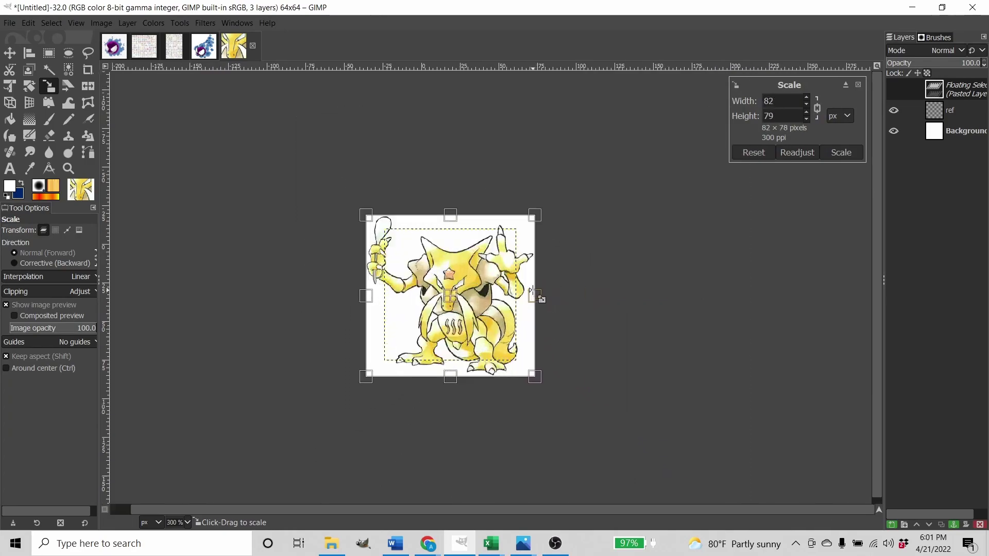
pyautogui.scroll(1, 552, 306)
pyautogui.moveTo(603, 307); pyautogui.dragTo(566, 307)
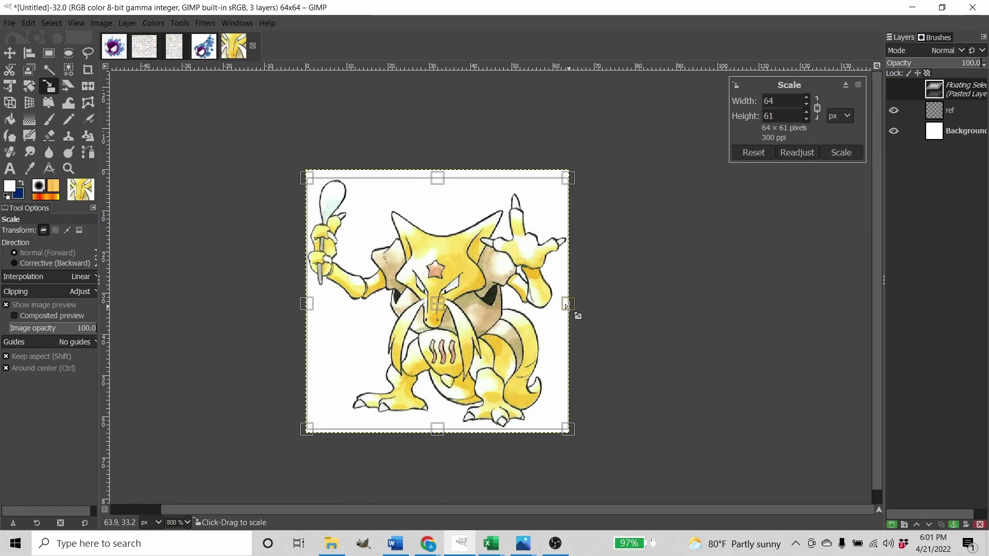
pyautogui.press('r')
pyautogui.click(632, 269)
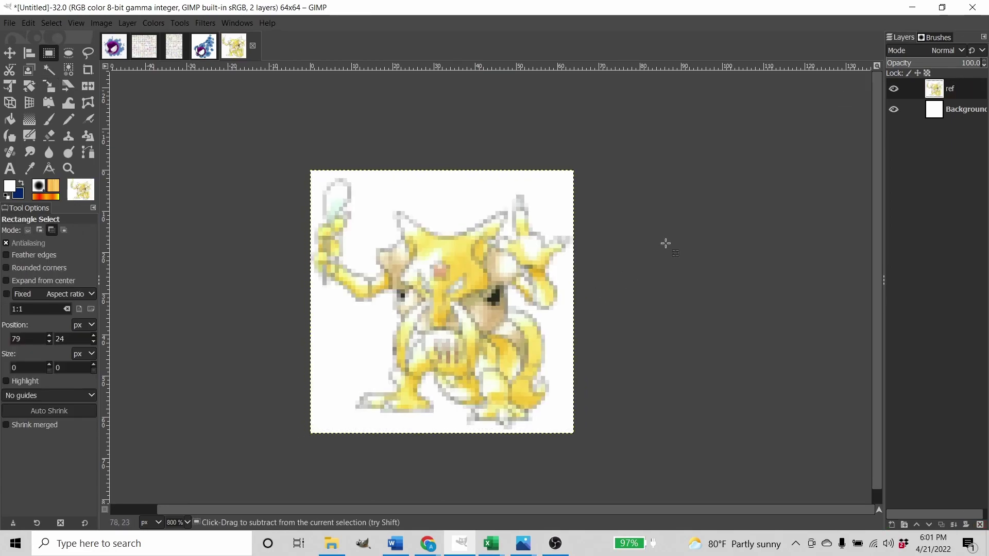
# Lower the ref layer's opacity to about 49.7 and add a transparent layer named "lines" above it.
pyautogui.click(933, 67)
pyautogui.hotkey('shift', 'ctrl', 'n')
pyautogui.write('lines')
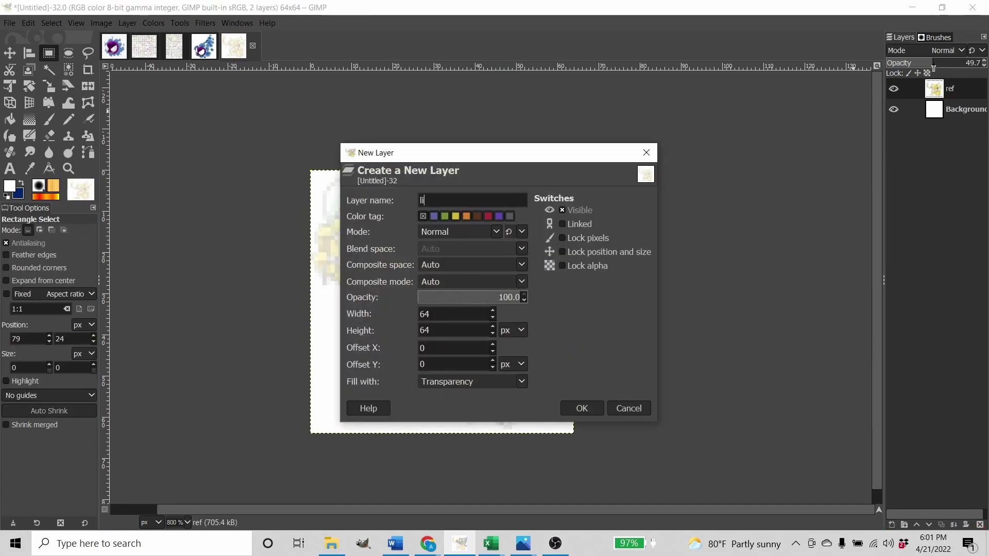
pyautogui.press('Return')
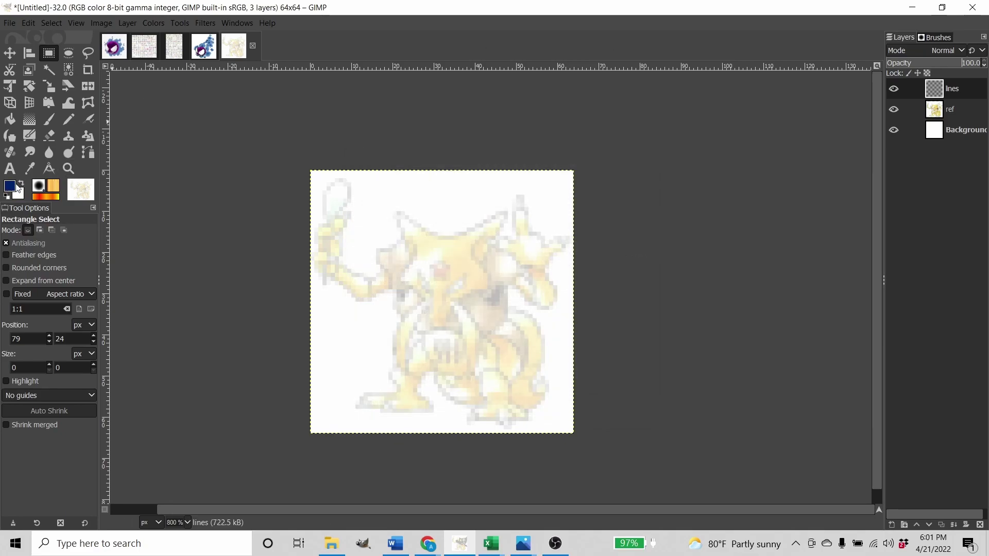
# Set the foreground color to black, choose the Pencil tool, and undo the test stroke.
pyautogui.click(20, 187)
pyautogui.click(664, 256)
pyautogui.click(695, 289)
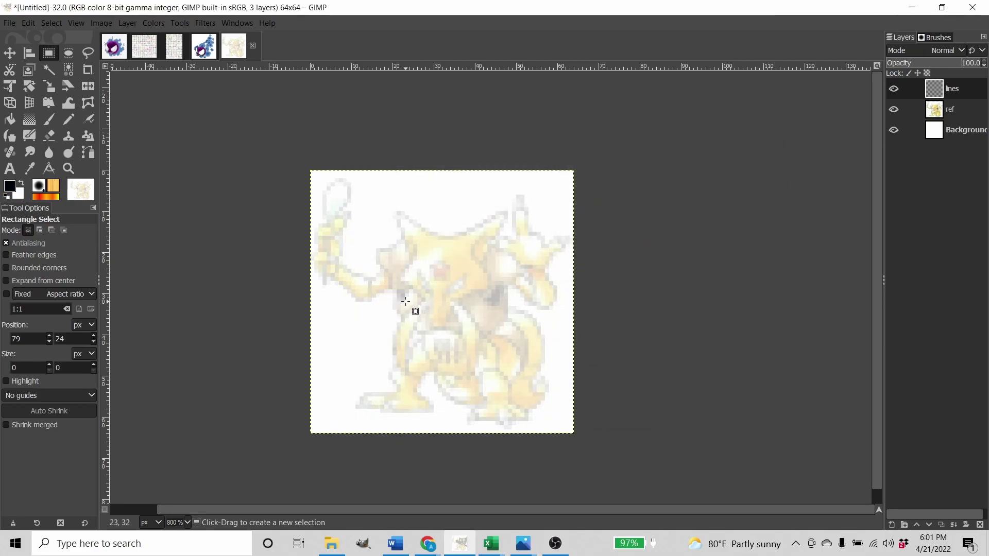
pyautogui.click(69, 119)
pyautogui.moveTo(414, 254); pyautogui.dragTo(456, 287)
pyautogui.hotkey('ctrl', 'z')
# Shrink the GIMP window so the Kadabra artwork in the browser can be seen beside the canvas.
pyautogui.press('+')
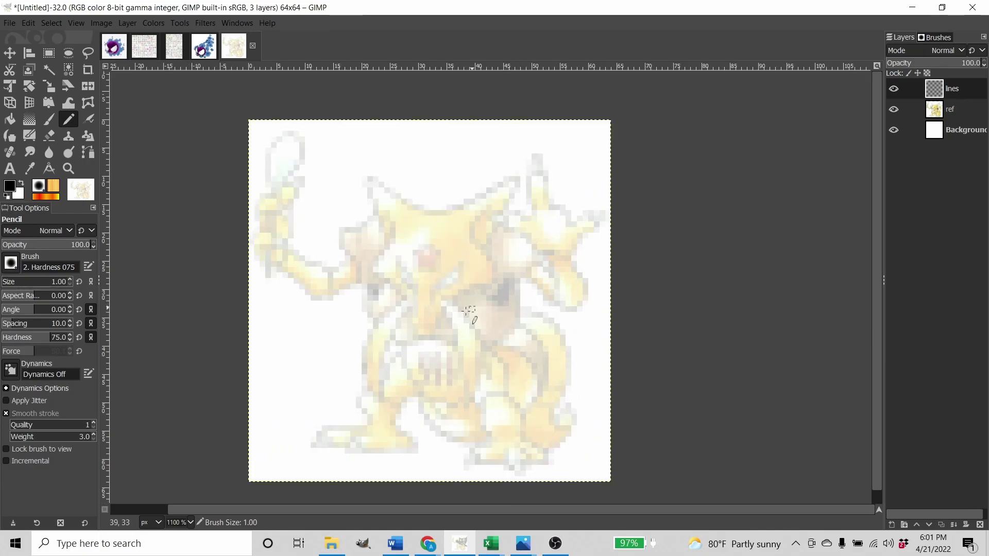
pyautogui.click(942, 8)
pyautogui.moveTo(603, 258); pyautogui.dragTo(657, 258)
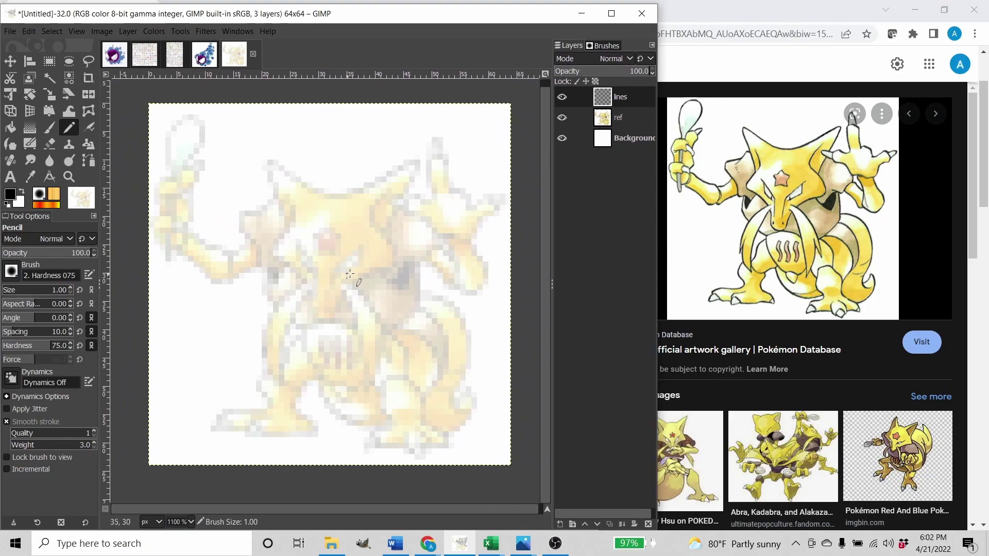
# Outline the forehead star in black on the lines layer, erasing and redrawing stray pixels.
pyautogui.press('+')
pyautogui.press('+')
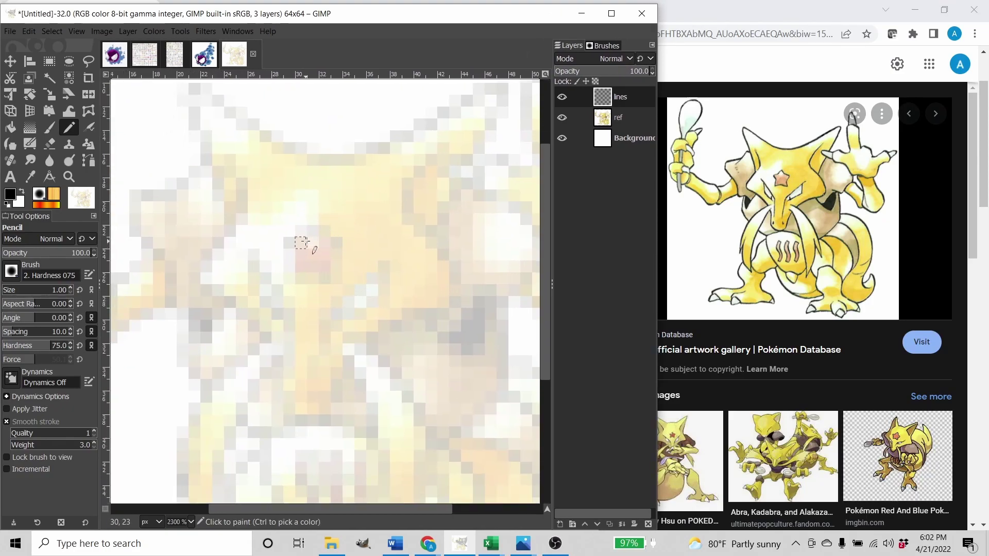
pyautogui.moveTo(301, 232); pyautogui.dragTo(312, 220)
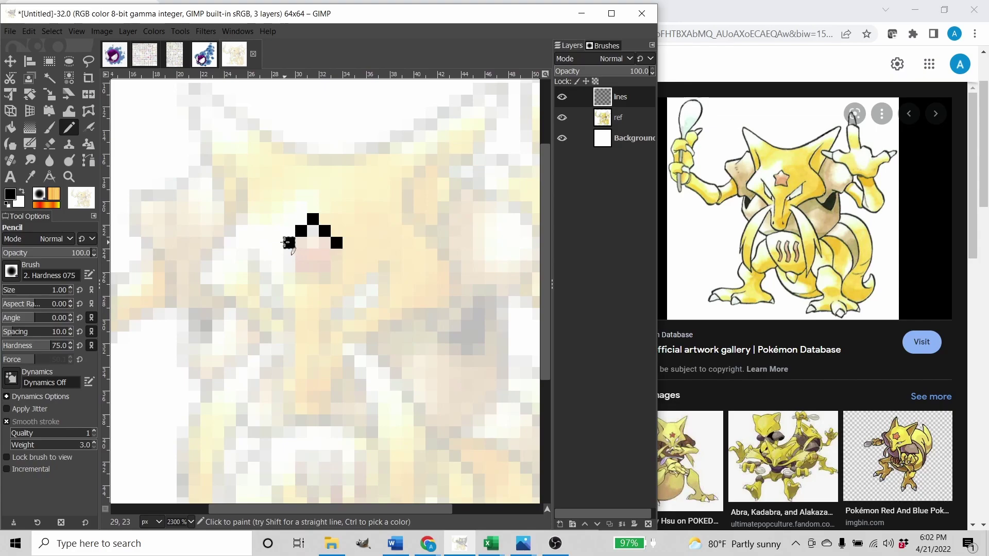
pyautogui.click(325, 256)
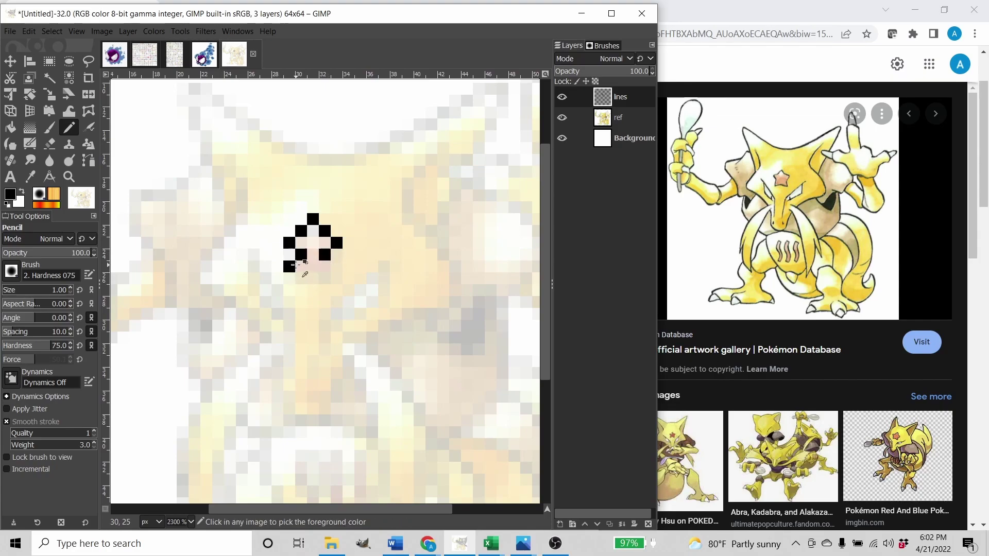
pyautogui.moveTo(289, 255); pyautogui.dragTo(277, 243)
pyautogui.hotkey('shift', 'e')
pyautogui.click(301, 254)
pyautogui.press('n')
pyautogui.moveTo(337, 255)
pyautogui.mouseDown()
pyautogui.moveTo(290, 267)
pyautogui.moveTo(321, 272)
pyautogui.moveTo(303, 278)
pyautogui.moveTo(345, 256)
pyautogui.moveTo(289, 255)
pyautogui.mouseUp()
pyautogui.press('n')
pyautogui.click(301, 266)
pyautogui.click(348, 255)
pyautogui.hotkey('shift', 'e')
pyautogui.press('n')
# Outline both eyes, the sides of the upper snout and the long whisker on the left of the face.
pyautogui.moveTo(373, 316)
pyautogui.mouseDown()
pyautogui.moveTo(375, 271)
pyautogui.moveTo(339, 268)
pyautogui.moveTo(280, 204)
pyautogui.mouseUp()
pyautogui.click(351, 256)
pyautogui.click(317, 259)
pyautogui.click(302, 243)
pyautogui.moveTo(348, 262); pyautogui.dragTo(348, 284)
pyautogui.moveTo(314, 255); pyautogui.dragTo(314, 268)
pyautogui.moveTo(310, 224)
pyautogui.mouseDown()
pyautogui.moveTo(252, 280)
pyautogui.moveTo(237, 413)
pyautogui.mouseUp()
pyautogui.scroll(-2, 248, 360)
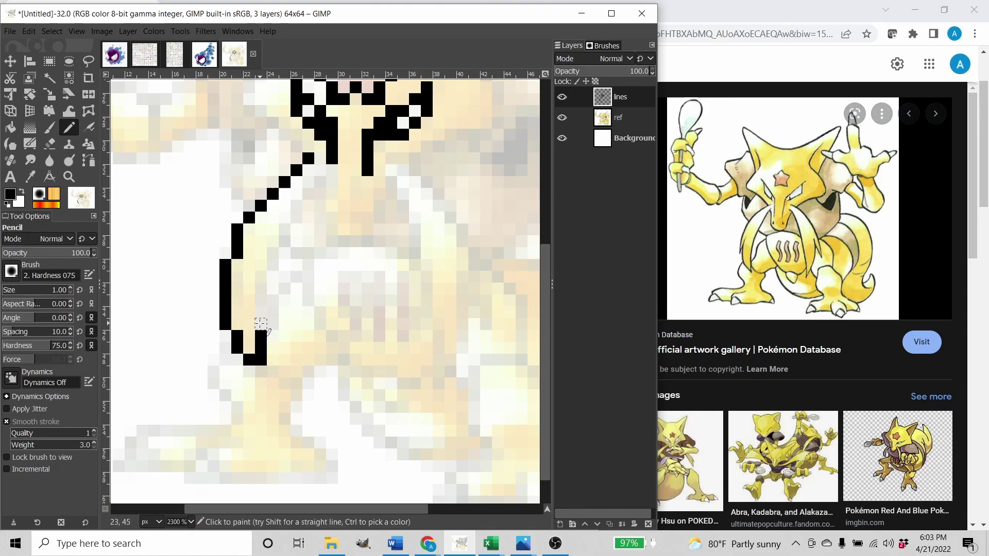
# Outline the head with its two pointed ears and begin the raised finger beside the right ear.
pyautogui.scroll(7, 263, 295)
pyautogui.moveTo(259, 285)
pyautogui.mouseDown()
pyautogui.moveTo(223, 174)
pyautogui.moveTo(332, 198)
pyautogui.mouseUp()
pyautogui.moveTo(343, 229); pyautogui.dragTo(253, 242)
pyautogui.moveTo(252, 223)
pyautogui.mouseDown()
pyautogui.moveTo(335, 199)
pyautogui.moveTo(420, 201)
pyautogui.mouseUp()
pyautogui.hotkey('ctrl', 'z')
pyautogui.moveTo(201, 241)
pyautogui.mouseDown()
pyautogui.moveTo(265, 209)
pyautogui.moveTo(253, 240)
pyautogui.mouseUp()
pyautogui.moveTo(392, 232)
pyautogui.mouseDown()
pyautogui.moveTo(343, 215)
pyautogui.moveTo(405, 165)
pyautogui.mouseUp()
pyautogui.moveTo(427, 204)
pyautogui.mouseDown()
pyautogui.moveTo(316, 223)
pyautogui.moveTo(348, 236)
pyautogui.mouseUp()
pyautogui.moveTo(361, 206); pyautogui.dragTo(349, 236)
pyautogui.moveTo(327, 228)
pyautogui.mouseDown()
pyautogui.moveTo(365, 241)
pyautogui.moveTo(345, 280)
pyautogui.mouseUp()
pyautogui.moveTo(337, 271)
pyautogui.mouseDown()
pyautogui.moveTo(345, 225)
pyautogui.moveTo(418, 259)
pyautogui.mouseUp()
# Add the claw to the raised finger, begin the palm's lower edge and undo the last stroke.
pyautogui.hscroll(2, 404, 277)
pyautogui.scroll(1, 404, 277)
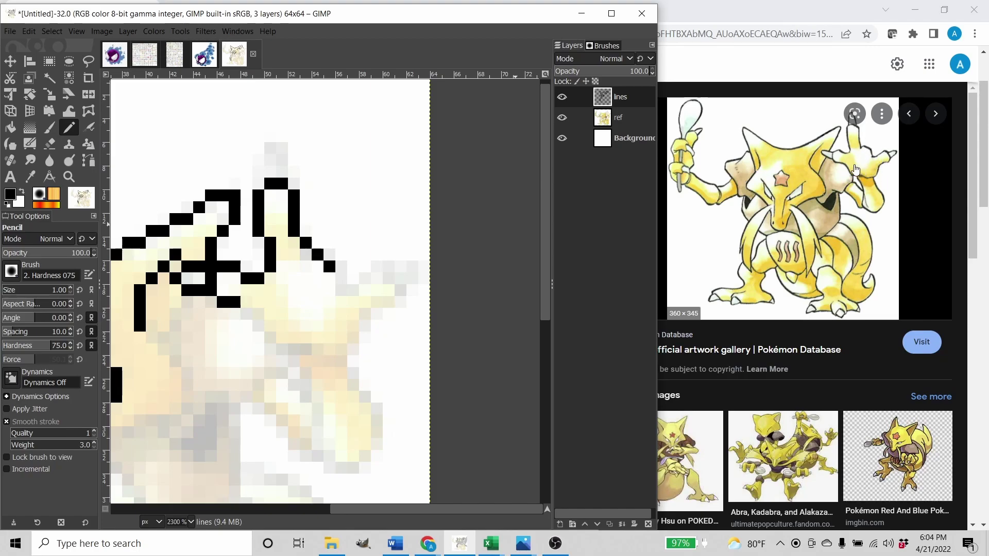
pyautogui.hscroll(-1, 351, 257)
pyautogui.scroll(-1, 350, 258)
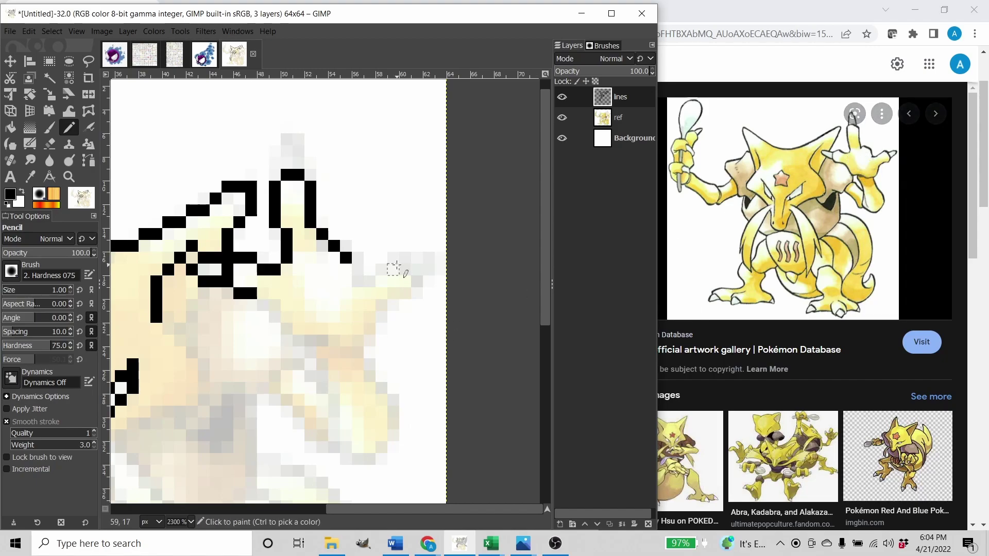
pyautogui.hscroll(-1, 395, 222)
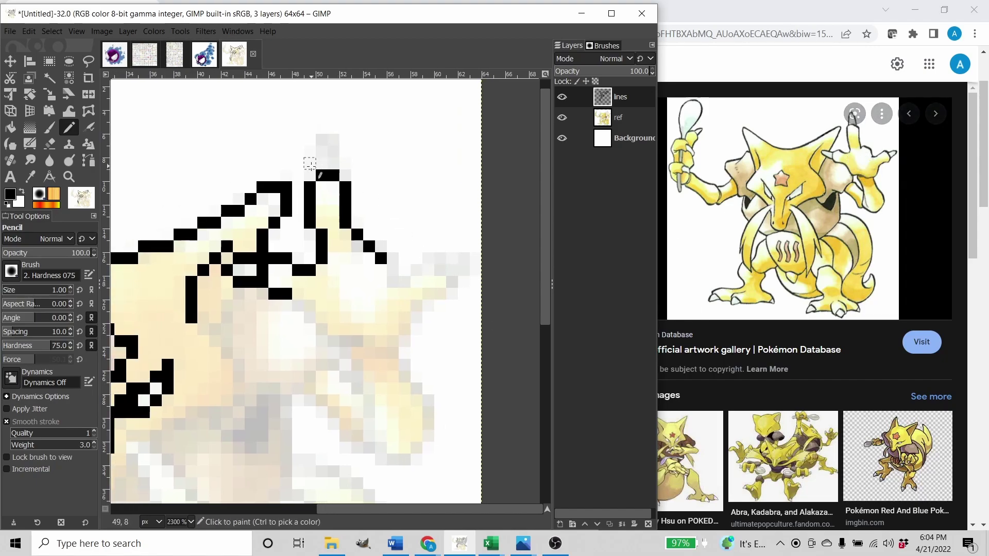
pyautogui.moveTo(310, 158); pyautogui.dragTo(310, 152)
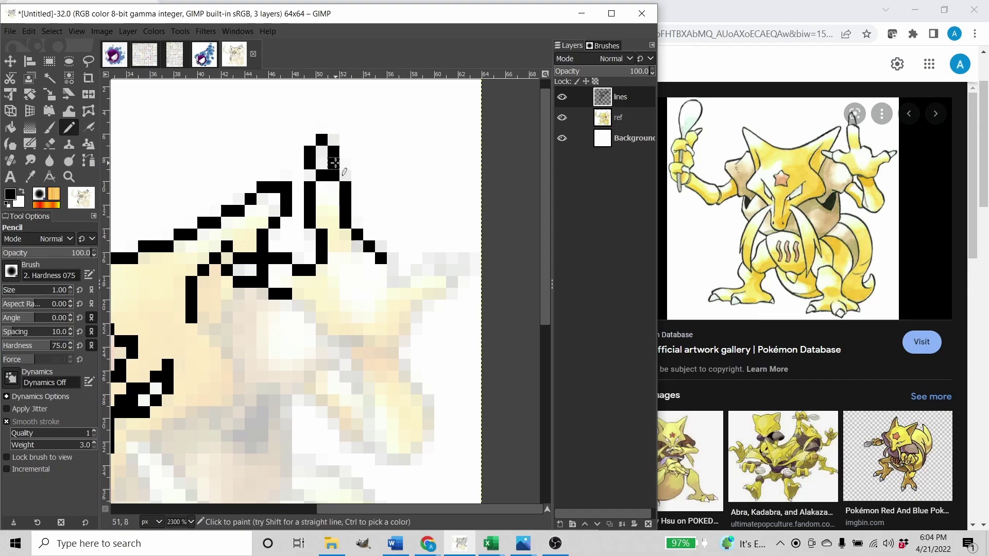
pyautogui.moveTo(365, 224); pyautogui.dragTo(386, 190)
pyautogui.scroll(-2, 385, 192)
pyautogui.moveTo(406, 244)
pyautogui.mouseDown()
pyautogui.moveTo(394, 241)
pyautogui.moveTo(390, 255)
pyautogui.moveTo(400, 272)
pyautogui.mouseUp()
pyautogui.scroll(2, 401, 273)
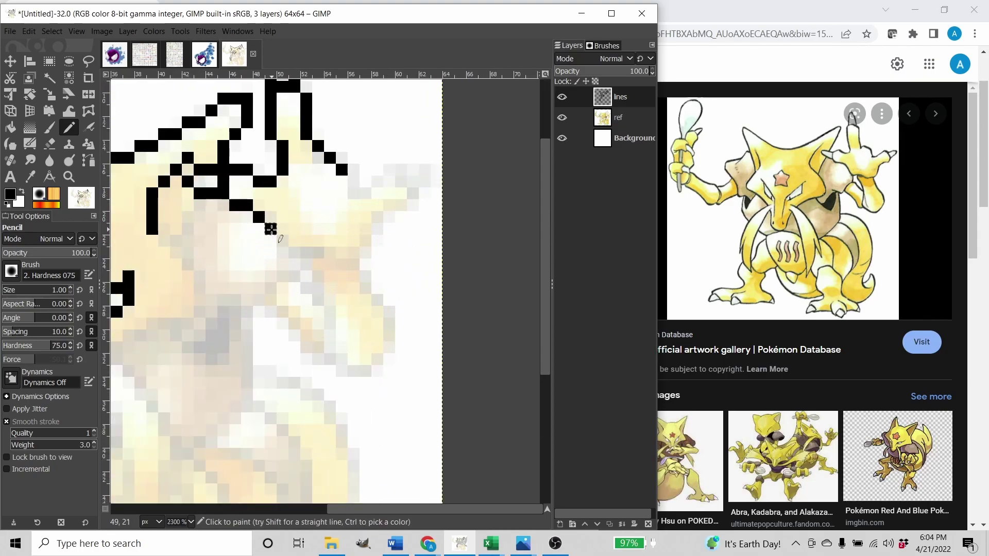
pyautogui.hotkey('ctrl', 'z')
# Outline the second raised finger with its claw and the rest of the palm on the right hand.
pyautogui.moveTo(326, 252)
pyautogui.mouseDown()
pyautogui.moveTo(365, 241)
pyautogui.moveTo(353, 171)
pyautogui.moveTo(380, 221)
pyautogui.moveTo(377, 300)
pyautogui.mouseUp()
pyautogui.scroll(2, 361, 240)
pyautogui.moveTo(364, 157)
pyautogui.mouseDown()
pyautogui.moveTo(381, 181)
pyautogui.moveTo(394, 171)
pyautogui.mouseUp()
pyautogui.scroll(-1, 389, 173)
pyautogui.moveTo(273, 234)
pyautogui.mouseDown()
pyautogui.moveTo(353, 250)
pyautogui.moveTo(378, 294)
pyautogui.mouseUp()
pyautogui.scroll(1, 354, 251)
pyautogui.moveTo(275, 376); pyautogui.dragTo(317, 315)
pyautogui.scroll(-2, 317, 315)
pyautogui.moveTo(290, 273)
pyautogui.mouseDown()
pyautogui.moveTo(349, 285)
pyautogui.moveTo(374, 234)
pyautogui.moveTo(466, 206)
pyautogui.mouseUp()
# Outline the right whisker, the snout tip and the right side of the torso, fixing stray pixels with the eraser.
pyautogui.scroll(-2, 412, 217)
pyautogui.hotkey('shift', 'e')
pyautogui.press('n')
pyautogui.moveTo(348, 232)
pyautogui.mouseDown()
pyautogui.moveTo(386, 284)
pyautogui.moveTo(371, 392)
pyautogui.mouseUp()
pyautogui.scroll(-1, 386, 289)
pyautogui.scroll(-1, 369, 381)
pyautogui.moveTo(251, 291); pyautogui.dragTo(273, 289)
pyautogui.scroll(-1, 371, 355)
pyautogui.moveTo(334, 291)
pyautogui.mouseDown()
pyautogui.moveTo(360, 291)
pyautogui.moveTo(293, 277)
pyautogui.moveTo(312, 331)
pyautogui.mouseUp()
pyautogui.scroll(1, 165, 180)
pyautogui.scroll(-1, 371, 329)
pyautogui.moveTo(346, 355); pyautogui.dragTo(407, 293)
pyautogui.moveTo(380, 263); pyautogui.dragTo(380, 234)
pyautogui.moveTo(354, 235)
pyautogui.mouseDown()
pyautogui.moveTo(317, 271)
pyautogui.moveTo(392, 265)
pyautogui.mouseUp()
# Try nostril pixels at the tip of the snout with the ref layer hidden, then undo them and show the layer again.
pyautogui.click(562, 117)
pyautogui.click(242, 307)
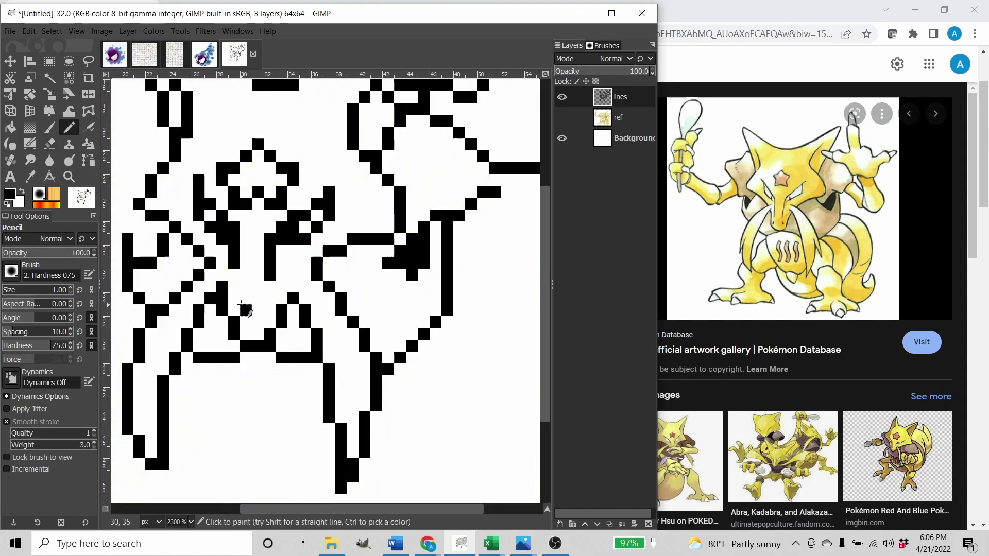
pyautogui.click(246, 310)
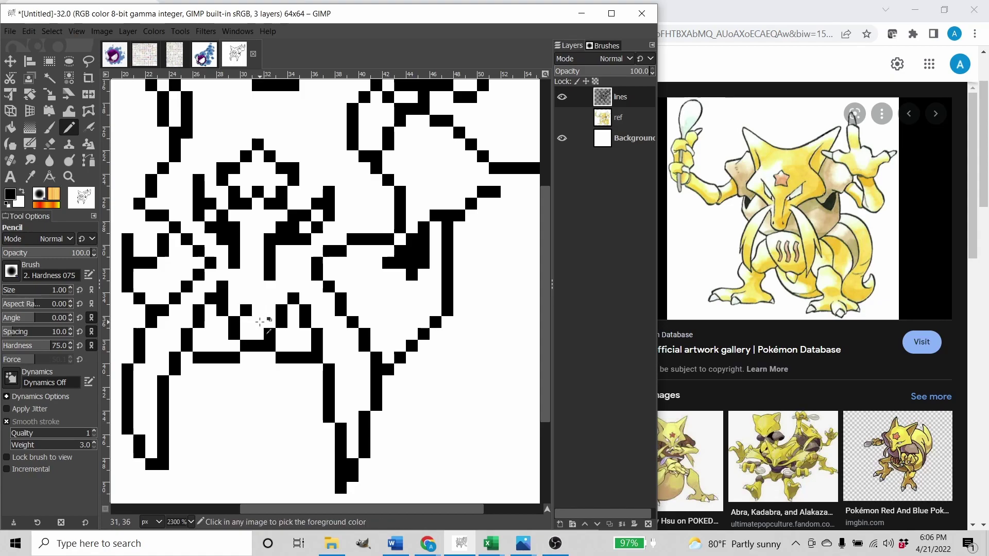
pyautogui.scroll(-2, 263, 320)
pyautogui.scroll(1, 289, 322)
pyautogui.click(292, 312)
pyautogui.click(301, 329)
pyautogui.scroll(1, 314, 328)
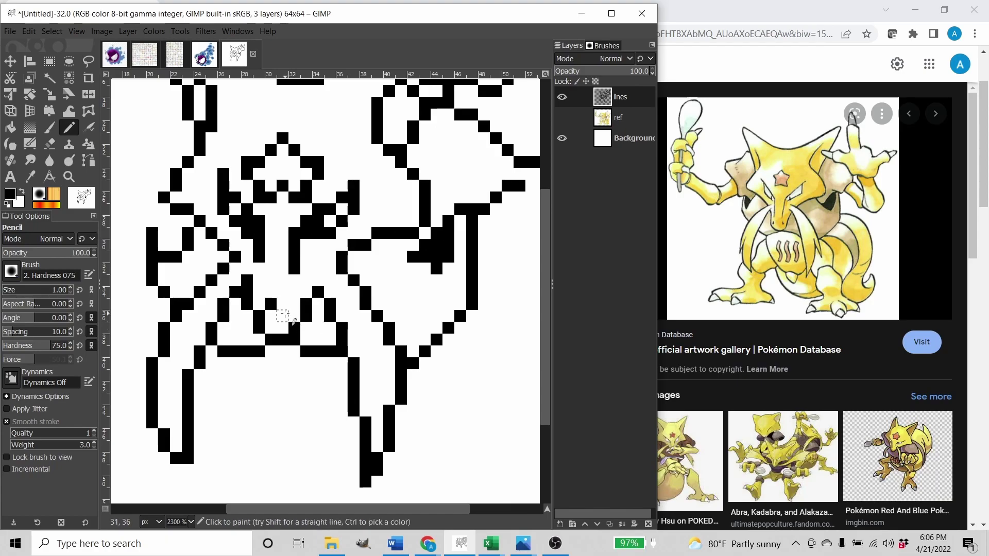
pyautogui.hotkey('ctrl', 'z')
pyautogui.hotkey('ctrl', 'z')
pyautogui.scroll(-2, 363, 312)
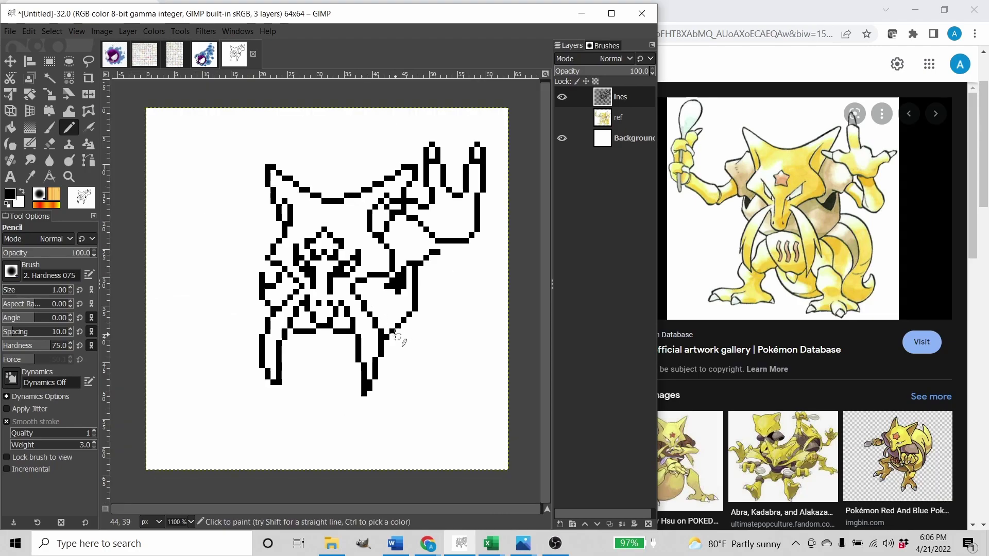
pyautogui.scroll(2, 365, 320)
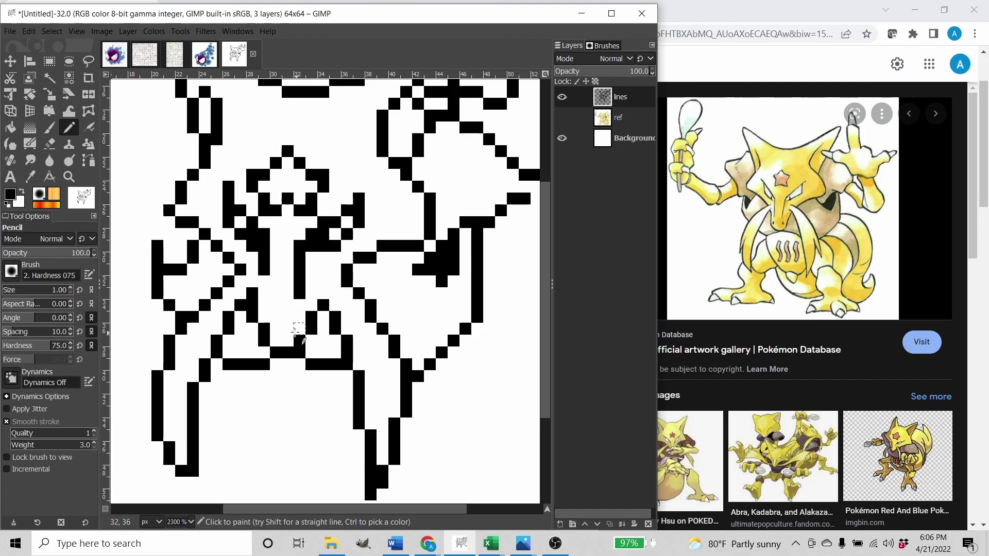
pyautogui.click(562, 118)
# Outline the bent forearm below the raised hand on the right of the figure.
pyautogui.scroll(-2, 391, 291)
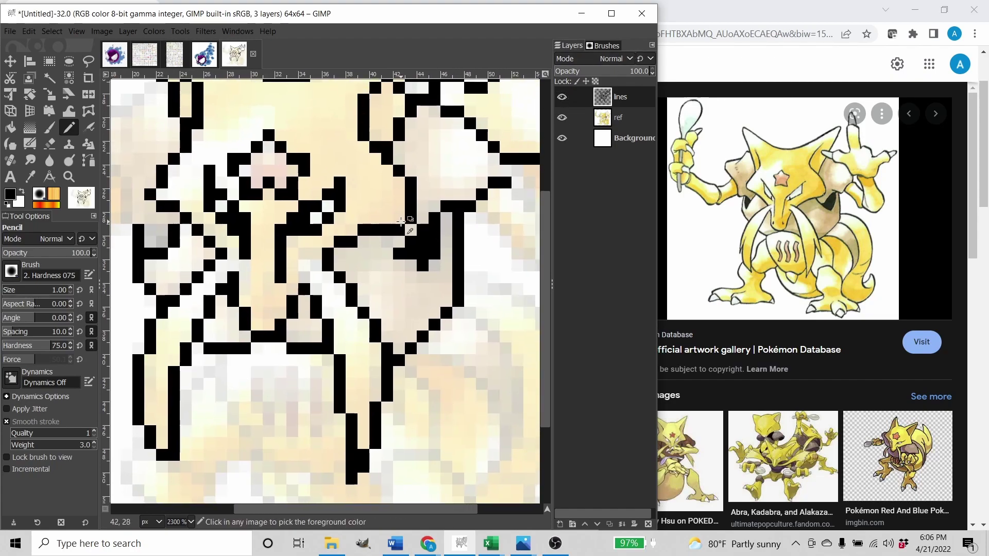
pyautogui.scroll(2, 391, 291)
pyautogui.scroll(-2, 371, 287)
pyautogui.scroll(2, 402, 263)
pyautogui.moveTo(337, 214); pyautogui.dragTo(379, 292)
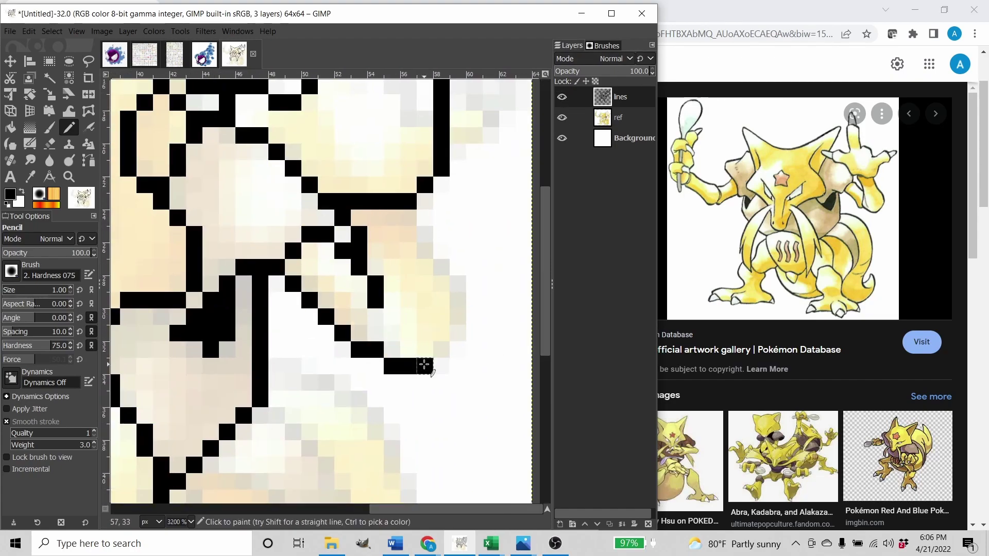
# Set the drawing color to bright green and draw the three wavy marks on the belly.
pyautogui.scroll(-2, 404, 361)
pyautogui.click(22, 191)
pyautogui.click(11, 194)
pyautogui.scroll(2, 392, 381)
pyautogui.moveTo(294, 250); pyautogui.dragTo(282, 308)
pyautogui.moveTo(329, 249); pyautogui.dragTo(317, 308)
pyautogui.moveTo(353, 261); pyautogui.dragTo(353, 309)
pyautogui.scroll(-2, 353, 330)
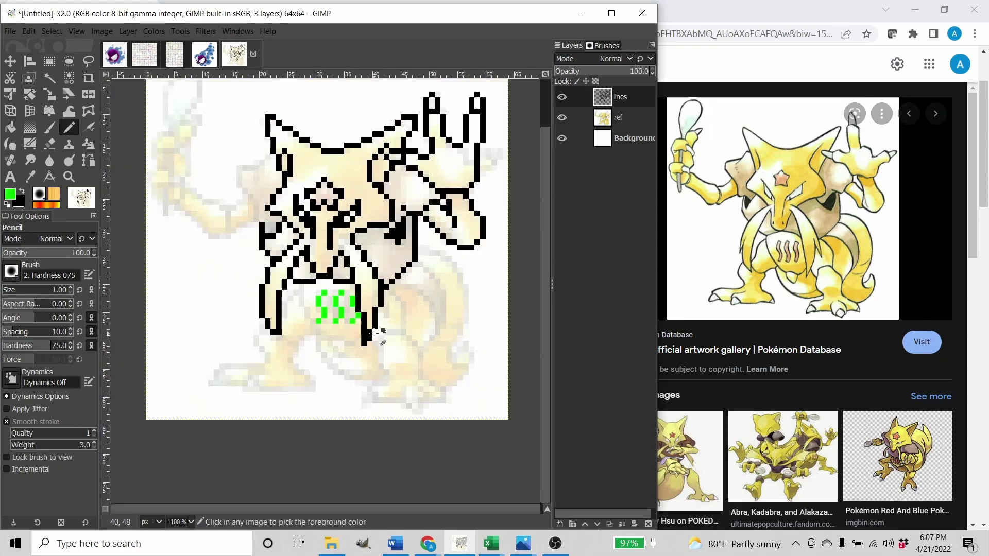
# Return to black and outline the belly and the upper part of the left leg around the whisker.
pyautogui.scroll(2, 350, 343)
pyautogui.click(22, 191)
pyautogui.moveTo(250, 223); pyautogui.dragTo(273, 295)
pyautogui.moveTo(214, 330)
pyautogui.mouseDown()
pyautogui.moveTo(261, 319)
pyautogui.moveTo(308, 330)
pyautogui.mouseUp()
pyautogui.scroll(-2, 346, 331)
pyautogui.scroll(2, 256, 367)
pyautogui.moveTo(333, 315); pyautogui.dragTo(357, 375)
pyautogui.moveTo(250, 398); pyautogui.dragTo(198, 386)
# Outline the lower left leg down to the ankle and the underside of its foot.
pyautogui.scroll(-2, 250, 398)
pyautogui.scroll(2, 216, 400)
pyautogui.scroll(-2, 242, 382)
pyautogui.scroll(2, 276, 395)
pyautogui.moveTo(253, 276); pyautogui.dragTo(265, 334)
pyautogui.moveTo(288, 380); pyautogui.dragTo(154, 355)
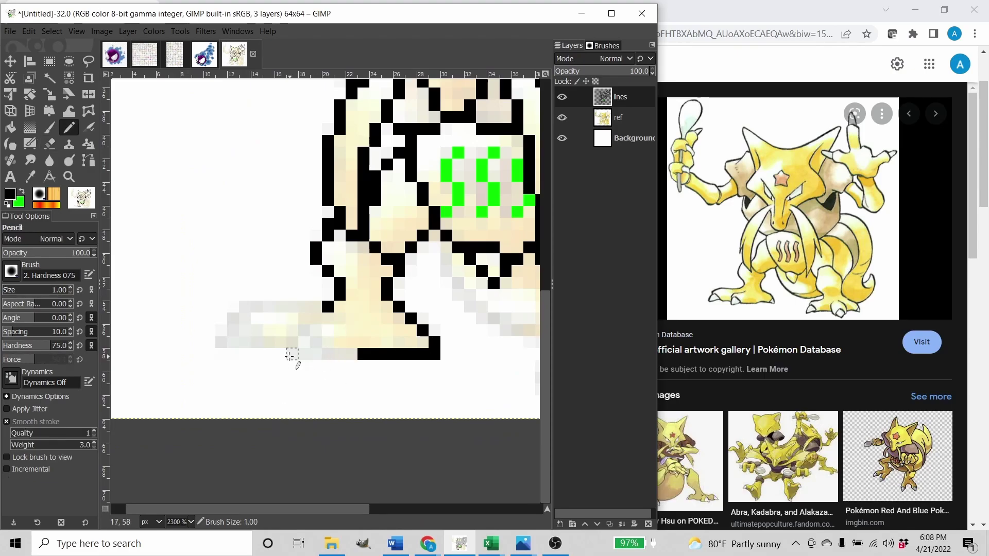
pyautogui.scroll(-2, 323, 387)
pyautogui.scroll(2, 289, 268)
# Outline the toes of the left foot and the fingers of the hand gripping the spoon.
pyautogui.click(304, 254)
pyautogui.moveTo(304, 253); pyautogui.dragTo(209, 229)
pyautogui.moveTo(268, 323)
pyautogui.mouseDown()
pyautogui.moveTo(186, 276)
pyautogui.moveTo(233, 388)
pyautogui.mouseUp()
pyautogui.scroll(2, 221, 268)
pyautogui.scroll(1, 221, 289)
pyautogui.moveTo(245, 256); pyautogui.dragTo(198, 304)
pyautogui.moveTo(221, 292); pyautogui.dragTo(257, 292)
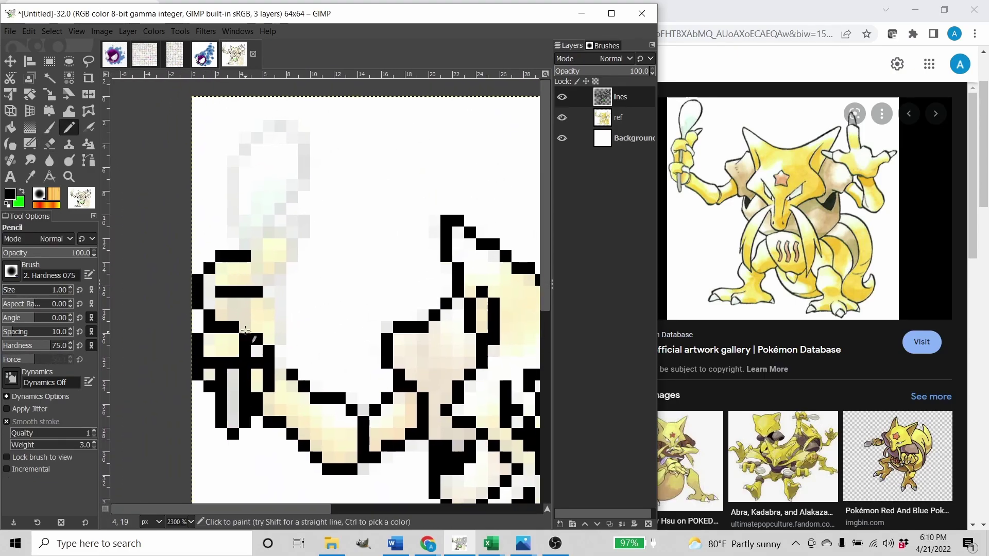
# Save the image under the file name 64 Kadabra Base.
pyautogui.scroll(-1, 245, 344)
pyautogui.hotkey('ctrl', 's')
pyautogui.scroll(-20, 316, 205)
pyautogui.write('64 Kadabra Base')
pyautogui.press('Return')
# Outline the right whisker beside the belly and the adjoining right thigh, tidying the lines with the Eraser.
pyautogui.scroll(1, 329, 289)
pyautogui.moveTo(352, 188); pyautogui.dragTo(382, 273)
pyautogui.moveTo(382, 277); pyautogui.dragTo(412, 355)
pyautogui.hotkey('shift', 'e')
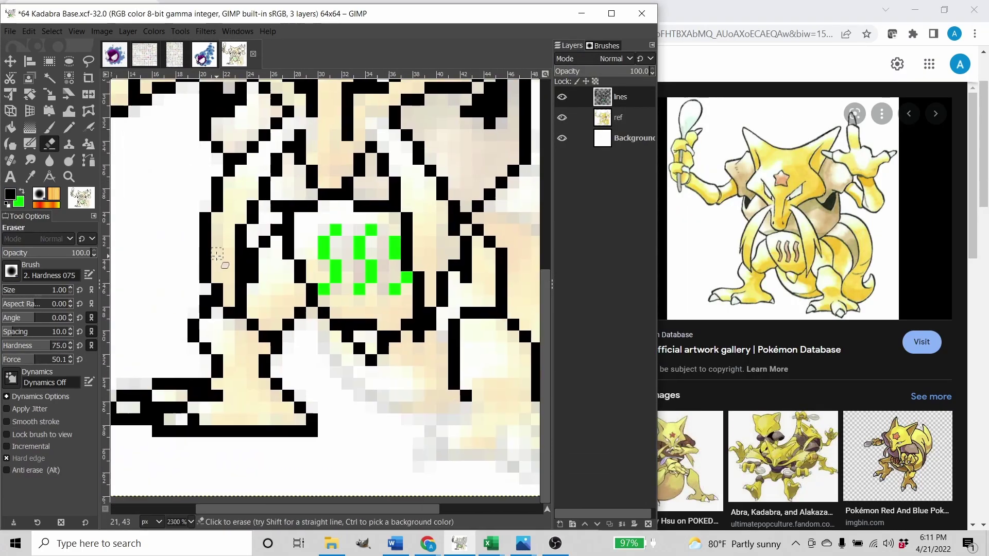
pyautogui.scroll(-3, 226, 280)
pyautogui.scroll(3, 329, 309)
# Outline the rounded shape below the belly and the right foot with the Pencil, and hide the ref layer.
pyautogui.press('n')
pyautogui.click(349, 300)
pyautogui.moveTo(314, 355); pyautogui.dragTo(349, 339)
pyautogui.scroll(-1, 349, 339)
pyautogui.moveTo(251, 273)
pyautogui.mouseDown()
pyautogui.moveTo(294, 315)
pyautogui.moveTo(314, 320)
pyautogui.mouseUp()
pyautogui.scroll(1, 406, 316)
pyautogui.scroll(-2, 406, 316)
pyautogui.click(562, 117)
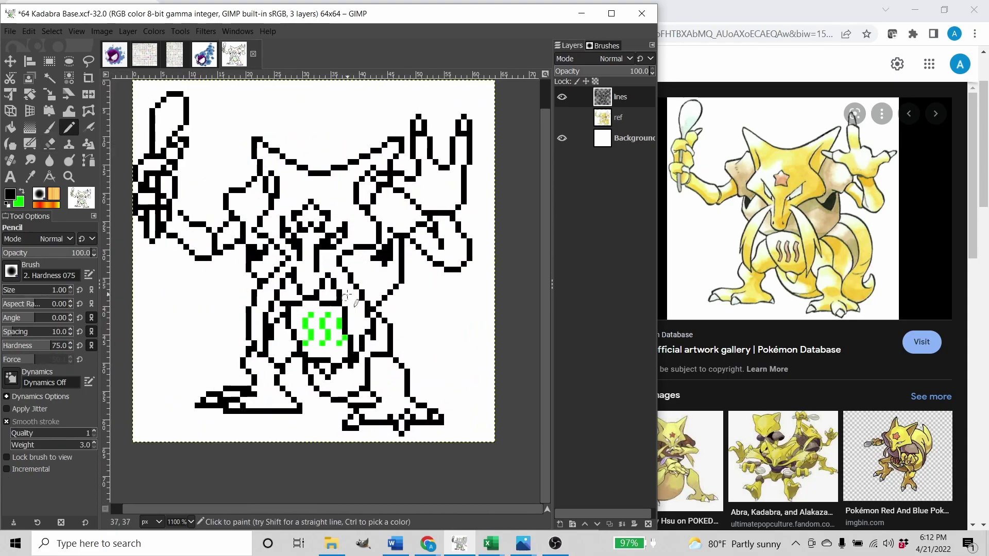
# Outline the tail curling down behind the right leg.
pyautogui.scroll(2, 363, 279)
pyautogui.moveTo(355, 159); pyautogui.dragTo(402, 301)
pyautogui.moveTo(390, 312); pyautogui.dragTo(366, 348)
pyautogui.moveTo(366, 349); pyautogui.dragTo(378, 396)
pyautogui.scroll(-1, 378, 329)
pyautogui.scroll(1, 360, 394)
pyautogui.click(385, 403)
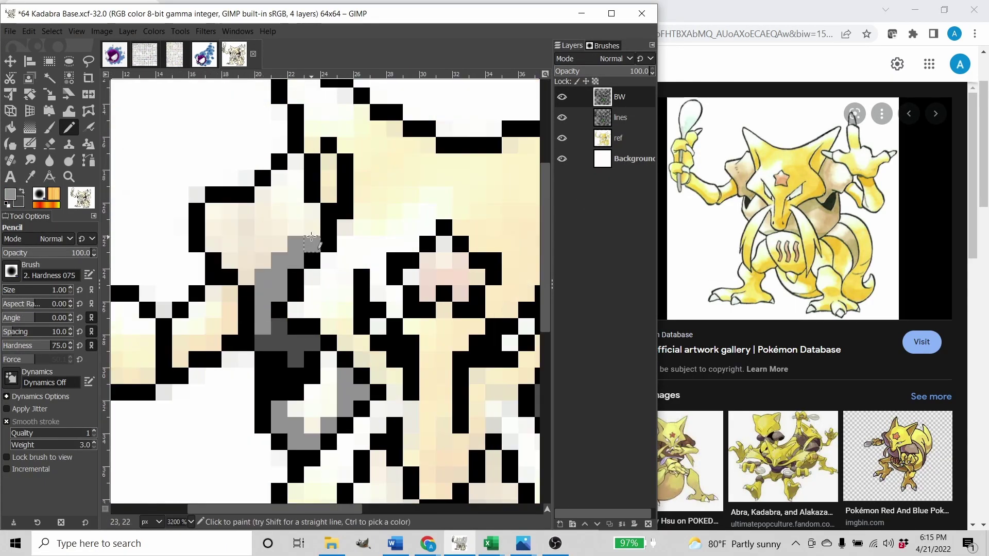
# Shade parts of the figure on the BW layer, alternating between the two gray tones.
pyautogui.scroll(-1, 414, 281)
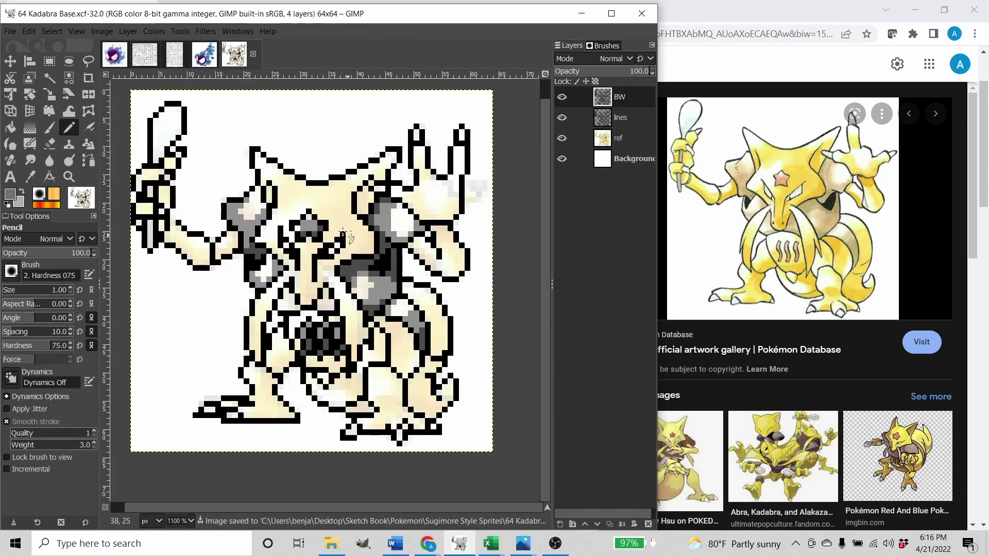
pyautogui.scroll(3, 255, 297)
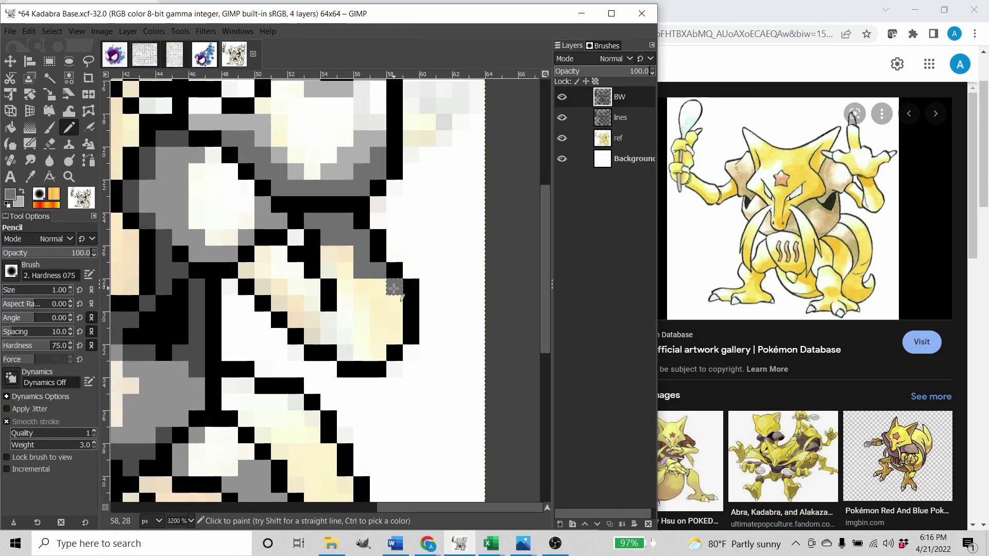
pyautogui.press('x')
pyautogui.moveTo(220, 230); pyautogui.dragTo(244, 218)
pyautogui.moveTo(268, 253); pyautogui.dragTo(267, 290)
pyautogui.moveTo(256, 325); pyautogui.dragTo(256, 337)
pyautogui.moveTo(232, 290); pyautogui.dragTo(208, 301)
pyautogui.press('x')
pyautogui.moveTo(256, 254); pyautogui.dragTo(255, 277)
pyautogui.click(232, 301)
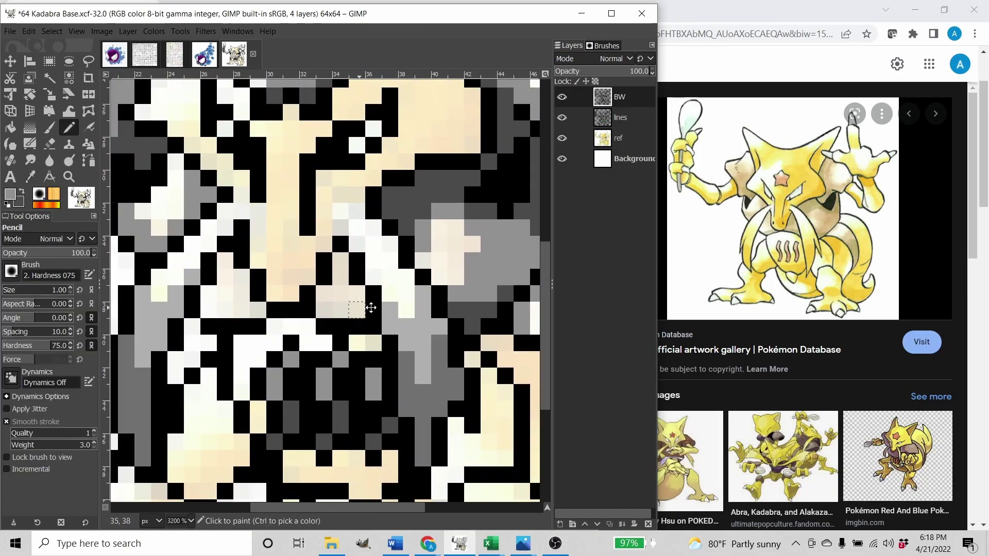
# Pick gray tones from the existing shading and pencil in the remaining body and leg shadows.
pyautogui.scroll(-3, 371, 308)
pyautogui.scroll(2, 248, 185)
pyautogui.scroll(-10, 330, 308)
pyautogui.keyDown('ctrl'); pyautogui.click(330, 308); pyautogui.keyUp('ctrl')
pyautogui.hscroll(5, 319, 310)
pyautogui.hscroll(3, 309, 313)
pyautogui.keyDown('ctrl'); pyautogui.click(299, 289); pyautogui.keyUp('ctrl')
pyautogui.moveTo(287, 288); pyautogui.dragTo(299, 320)
pyautogui.keyDown('ctrl'); pyautogui.click(335, 288); pyautogui.keyUp('ctrl')
pyautogui.keyDown('ctrl'); pyautogui.click(382, 346); pyautogui.keyUp('ctrl')
pyautogui.moveTo(405, 313)
pyautogui.mouseDown()
pyautogui.moveTo(416, 313)
pyautogui.moveTo(415, 242)
pyautogui.mouseUp()
pyautogui.scroll(1, 407, 258)
# Hide the ref layer to show only the grayscale sprite, and save the file.
pyautogui.scroll(-3, 397, 283)
pyautogui.click(562, 138)
pyautogui.scroll(-3, 451, 227)
pyautogui.scroll(1, 451, 236)
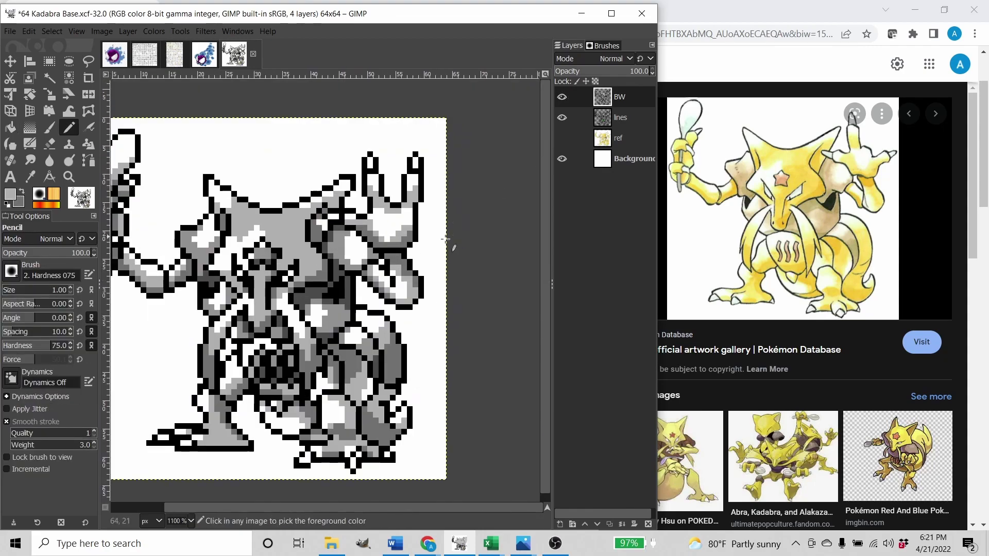
pyautogui.hotkey('ctrl', 's')
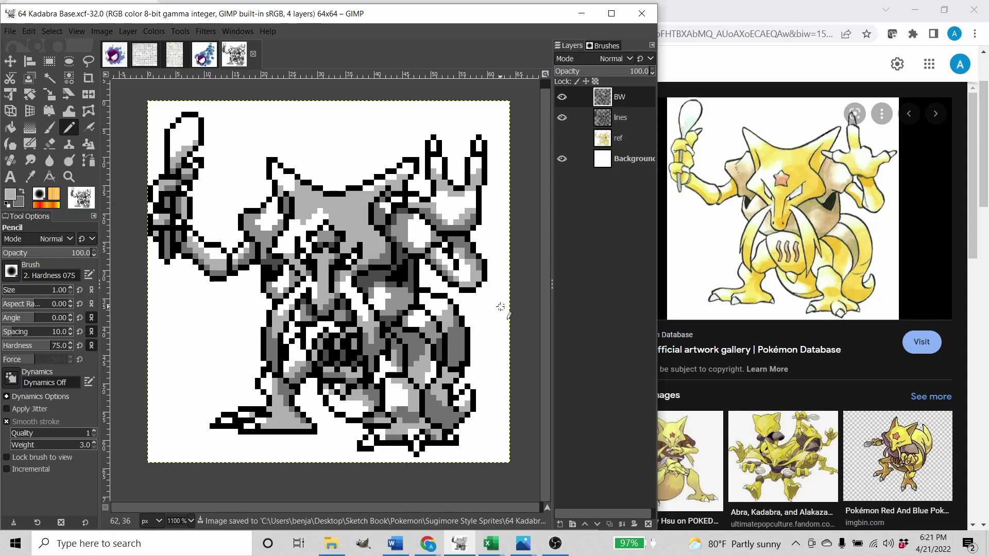
# Duplicate the BW layer and name the copy Color.
pyautogui.moveTo(437, 289); pyautogui.dragTo(402, 298)
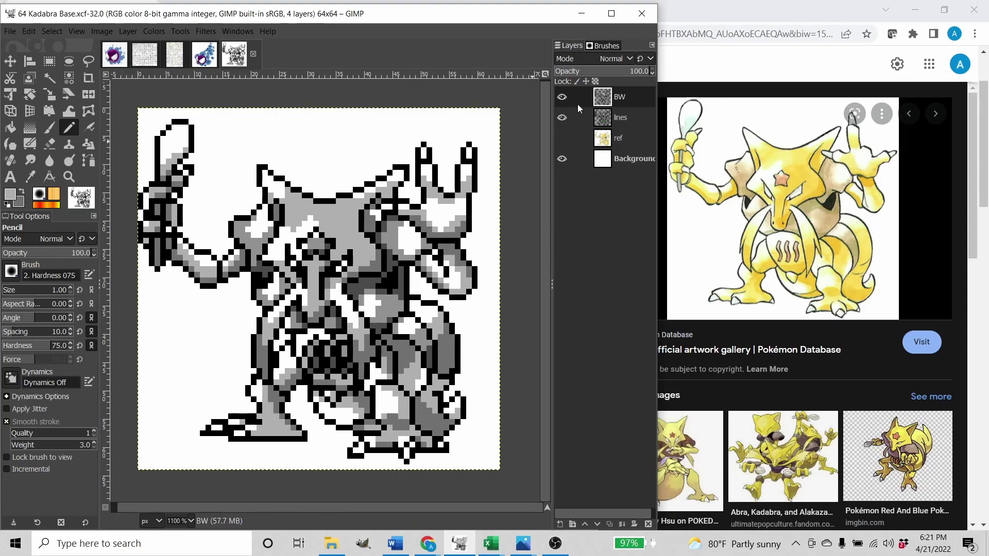
pyautogui.rightClick(616, 98)
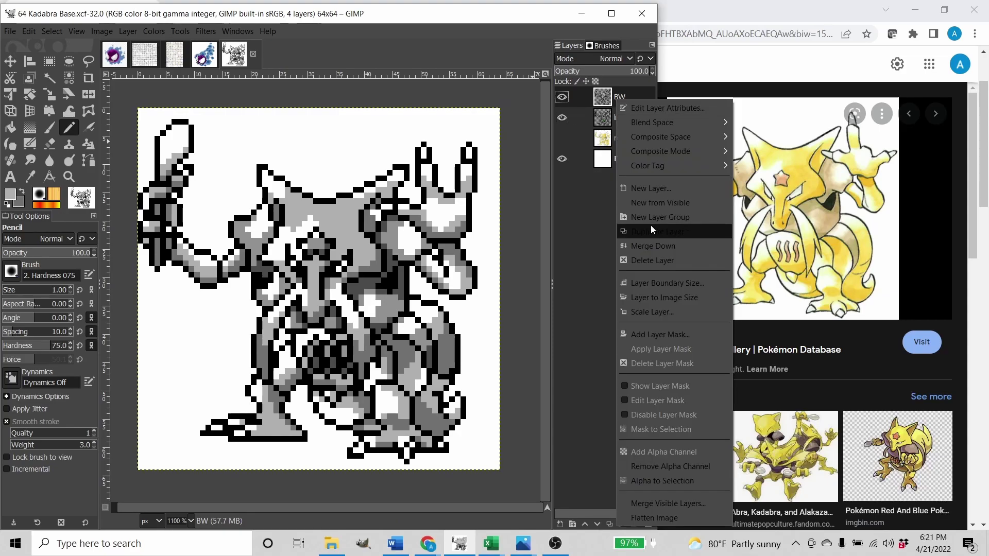
pyautogui.click(651, 225)
pyautogui.rightClick(622, 103)
pyautogui.click(662, 106)
pyautogui.write('Color')
pyautogui.press('Return')
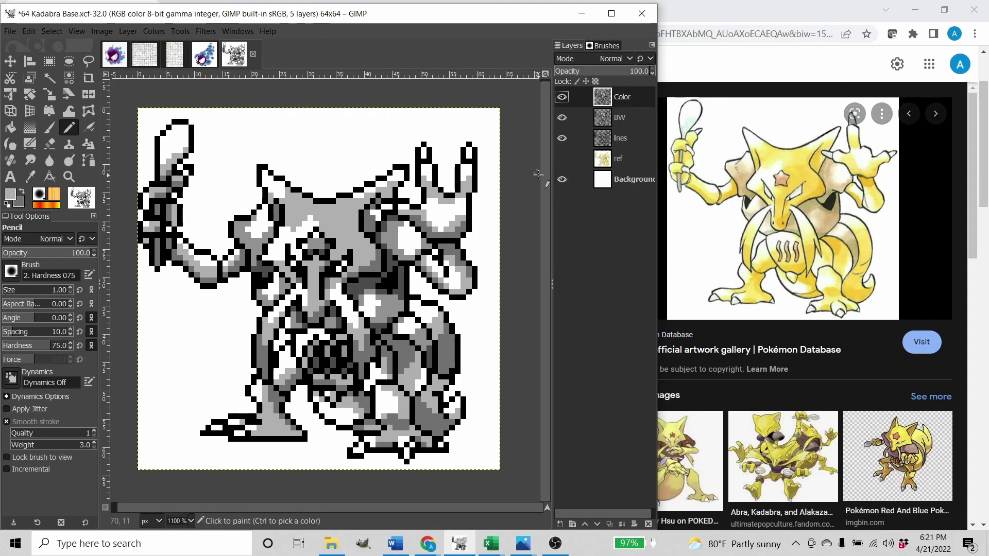
# Sample artwork colors from the ref layer and bucket-fill small details such as the forehead star on the Color layer.
pyautogui.click(562, 97)
pyautogui.click(562, 159)
pyautogui.click(618, 159)
pyautogui.scroll(4, 319, 206)
pyautogui.press('o')
pyautogui.click(323, 184)
pyautogui.scroll(-2, 340, 257)
pyautogui.click(360, 334)
pyautogui.click(562, 159)
pyautogui.click(562, 97)
pyautogui.click(622, 97)
pyautogui.hotkey('shift', 'b')
pyautogui.click(296, 232)
# Sample the tan armor shades from the ref layer and return to the Color layer.
pyautogui.scroll(-3, 369, 283)
pyautogui.click(562, 97)
pyautogui.click(563, 159)
pyautogui.click(562, 97)
pyautogui.hotkey('shift', 'b')
pyautogui.click(562, 158)
pyautogui.press('o')
pyautogui.click(562, 158)
pyautogui.click(622, 97)
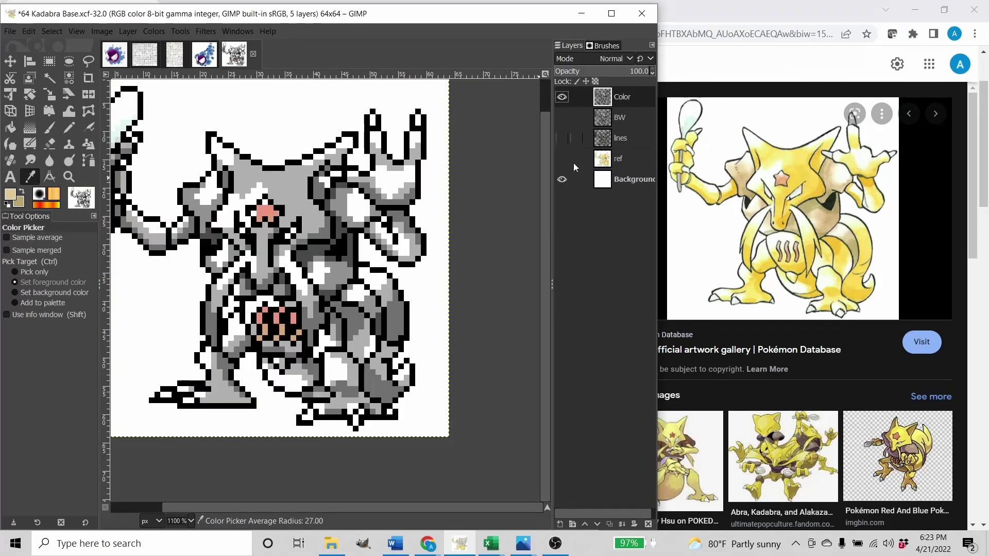
# Bucket-fill the gray areas of the shoulder and chest armor with the two tan shades.
pyautogui.hotkey('shift', 'b')
pyautogui.click(338, 214)
pyautogui.scroll(-2, 338, 214)
pyautogui.press('x')
pyautogui.click(263, 187)
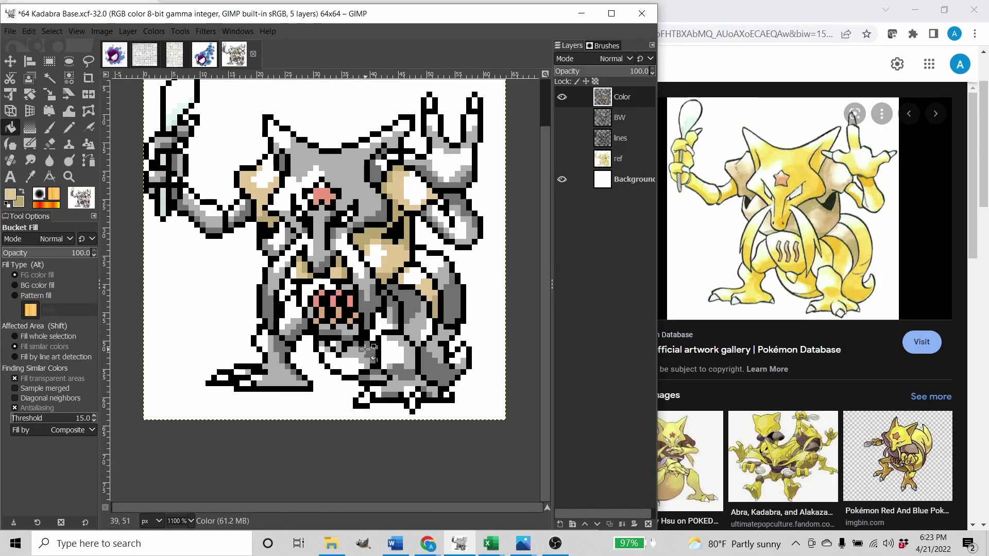
# Sample the yellow body shades from the ref layer and reselect the Color layer.
pyautogui.click(562, 97)
pyautogui.click(562, 159)
pyautogui.click(618, 159)
pyautogui.press('o')
pyautogui.click(370, 243)
pyautogui.click(562, 97)
pyautogui.click(562, 159)
pyautogui.click(622, 97)
# Fill the gray areas of the head, limbs and tail with the yellow shades and save the file.
pyautogui.hotkey('shift', 'b')
pyautogui.click(320, 198)
pyautogui.press('n')
pyautogui.press('r')
pyautogui.hotkey('ctrl', 's')
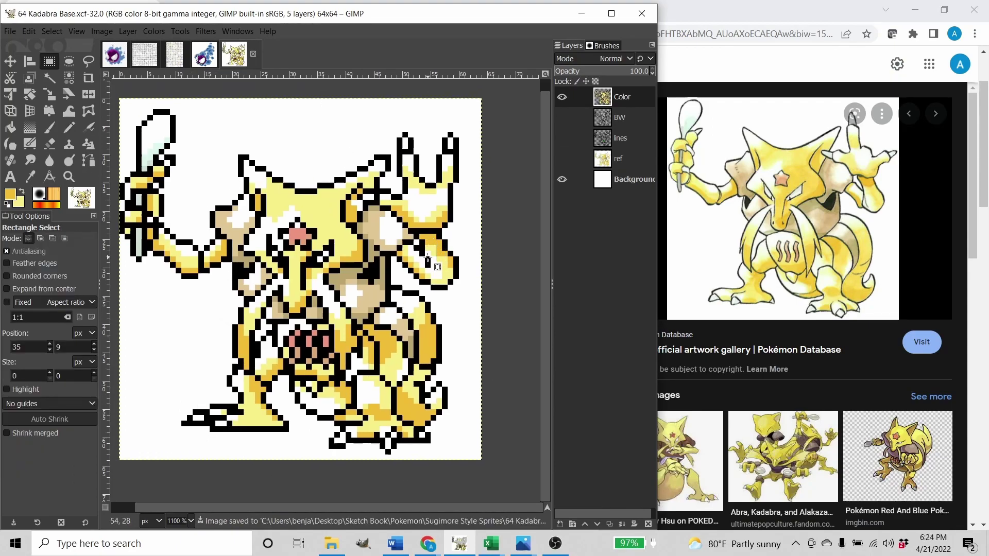
# Switch to Chrome, search images for shiny kadabra and open the Pokémon GO Kadabra picture.
pyautogui.click(721, 32)
pyautogui.write('s')
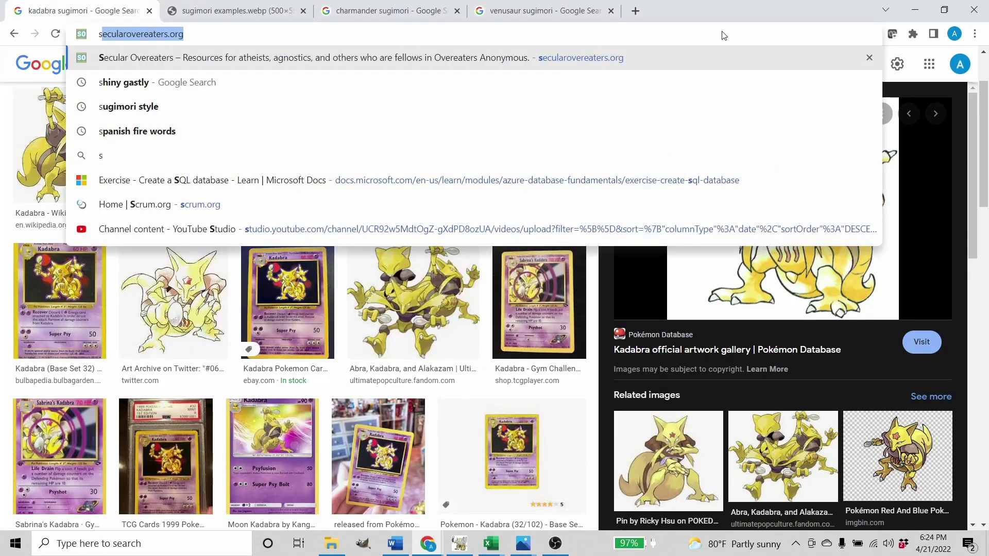
pyautogui.write('hiny kadabra')
pyautogui.press('Return')
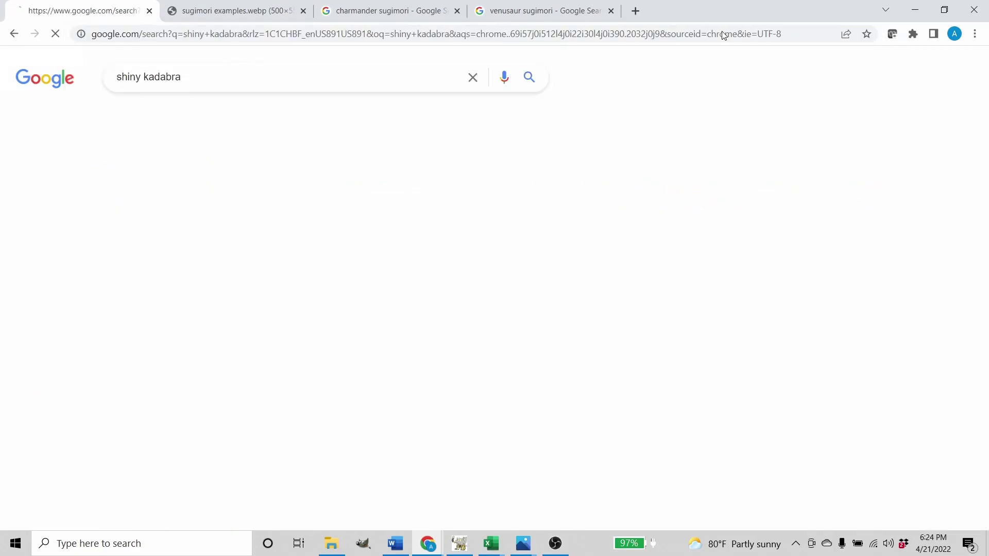
pyautogui.click(186, 116)
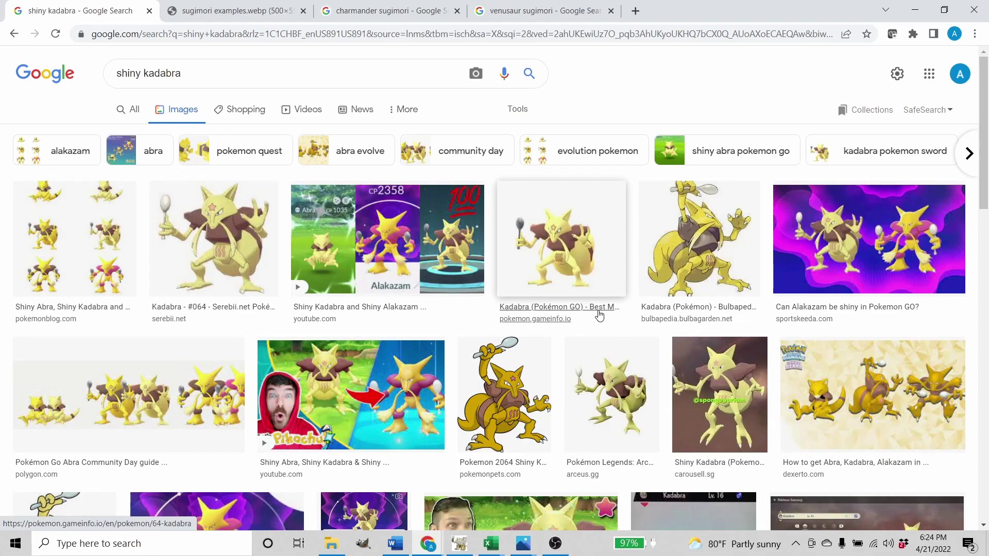
pyautogui.click(591, 257)
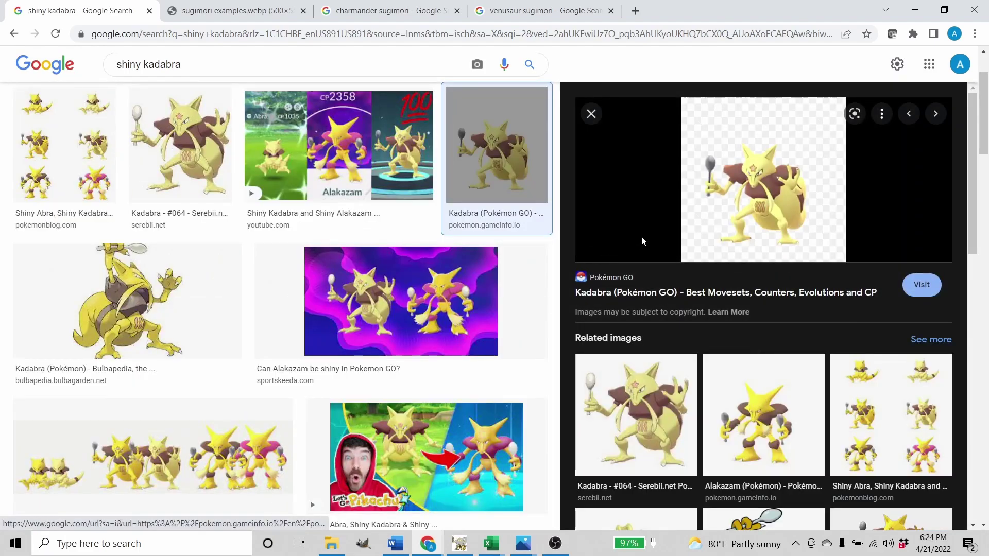
# Return to GIMP and sample colors from the reference image for recoloring the sprite's Shiny layer.
pyautogui.hotkey('alt', 'Tab')
pyautogui.scroll(-5, 643, 331)
pyautogui.click(562, 406)
pyautogui.press('o')
pyautogui.click(246, 54)
pyautogui.hotkey('shift', 'o')
pyautogui.click(114, 54)
pyautogui.click(246, 54)
pyautogui.click(354, 256)
pyautogui.click(115, 54)
pyautogui.click(234, 54)
# Set a new foreground color, recolor more areas of the Shiny layer, and save the file.
pyautogui.scroll(3, 309, 330)
pyautogui.click(114, 54)
pyautogui.click(10, 194)
pyautogui.click(708, 292)
pyautogui.click(234, 54)
pyautogui.click(235, 374)
pyautogui.press('n')
pyautogui.scroll(-5, 324, 291)
pyautogui.hotkey('ctrl', 's')
# Show the BW version, create a new 192 × 64 image and position the pasted grayscale sprite in it.
pyautogui.click(562, 138)
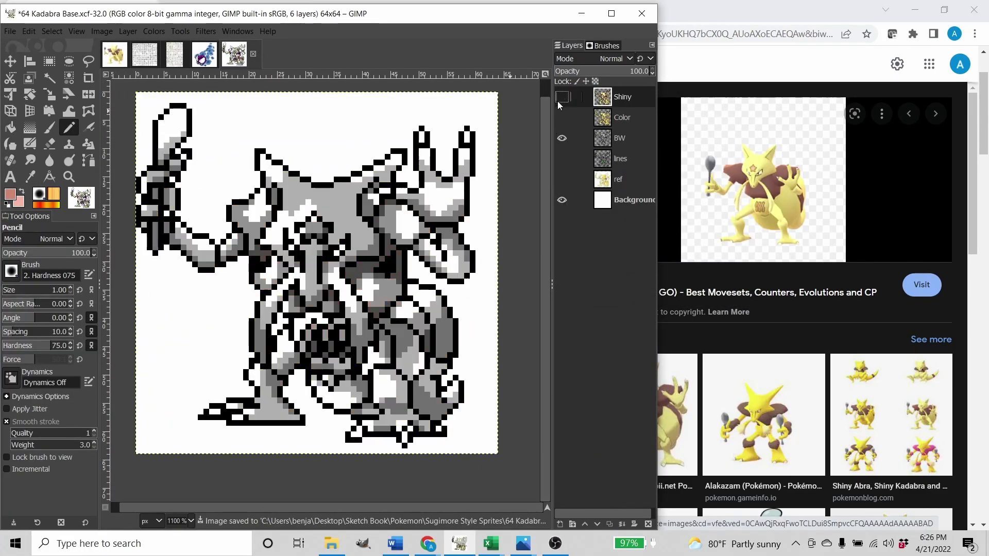
pyautogui.click(562, 96)
pyautogui.hotkey('ctrl', 'n')
pyautogui.press('r')
pyautogui.hotkey('ctrl', 'v')
pyautogui.moveTo(287, 223); pyautogui.dragTo(275, 196)
# Copy the colored Kadabra and paste it into the 192 × 64 strip beside the grayscale version.
pyautogui.click(174, 54)
pyautogui.click(245, 54)
pyautogui.hotkey('ctrl', 'c')
pyautogui.click(275, 54)
pyautogui.hotkey('ctrl', 'v')
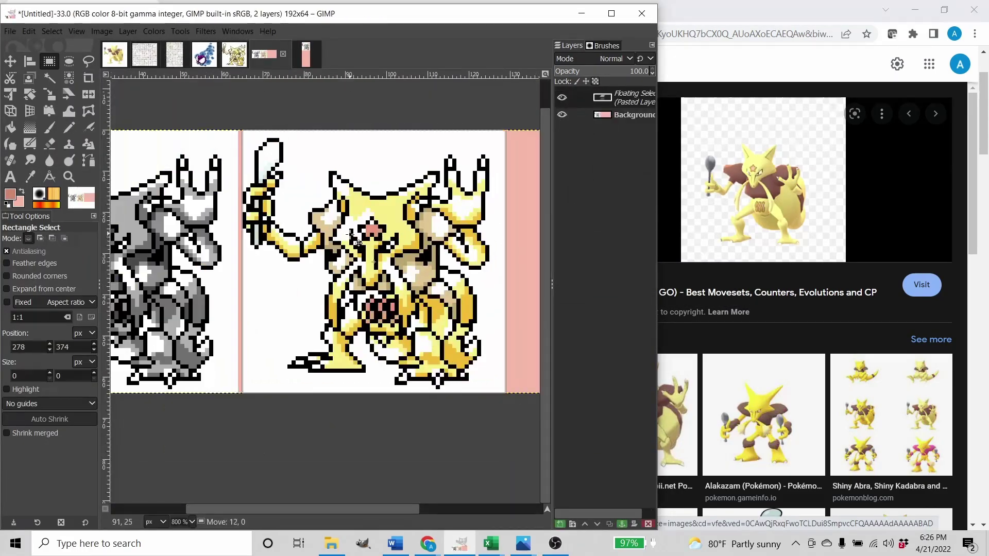
# Switch to the 151 Pokémon sprite sheet and paste the Kadabra sprite versions, including the shiny one onto the Shiny layer.
pyautogui.click(145, 55)
pyautogui.moveTo(398, 273); pyautogui.dragTo(373, 273)
pyautogui.click(145, 54)
pyautogui.click(174, 54)
pyautogui.hotkey('ctrl', 'v')
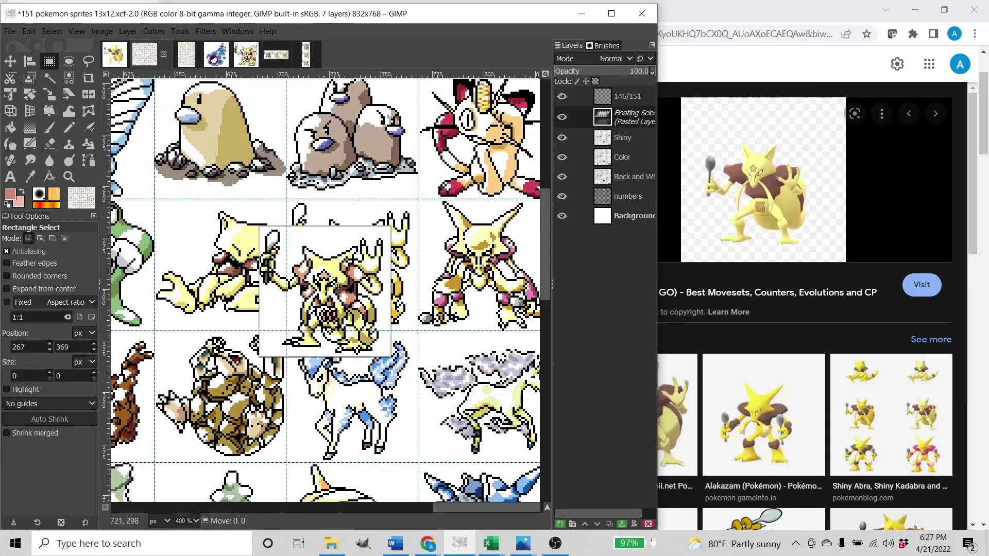
# Save the three-version strip as 64 Kadabra BCS, export it, and export an enlarged copy with "Larger" in its name.
pyautogui.click(263, 54)
pyautogui.hotkey('ctrl', 's')
pyautogui.write('64 Kadabra BCS')
pyautogui.press('Return')
pyautogui.hotkey('ctrl', 'shift', 'e')
pyautogui.click(105, 33)
pyautogui.hotkey('ctrl', 'shift', 'e')
pyautogui.write('Larger')
# Scale the 64 × 192 vertical strip to 1000 px wide, save and export it as 64 Kadabra Pinterest, and close it.
pyautogui.click(283, 54)
pyautogui.write('1000')
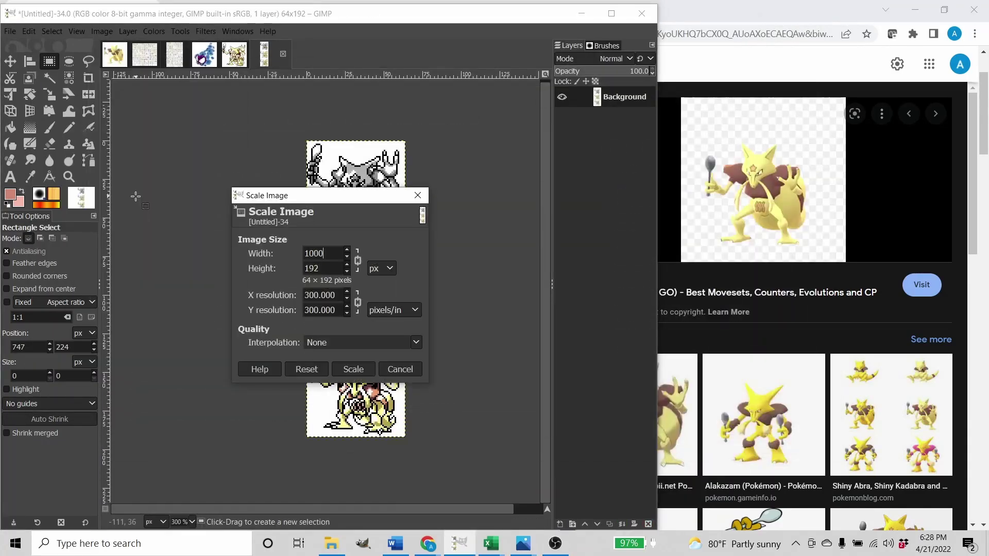
pyautogui.write('64 Kadabra Pinterest')
pyautogui.hotkey('ctrl', 'shift', 'e')
pyautogui.press('Return')
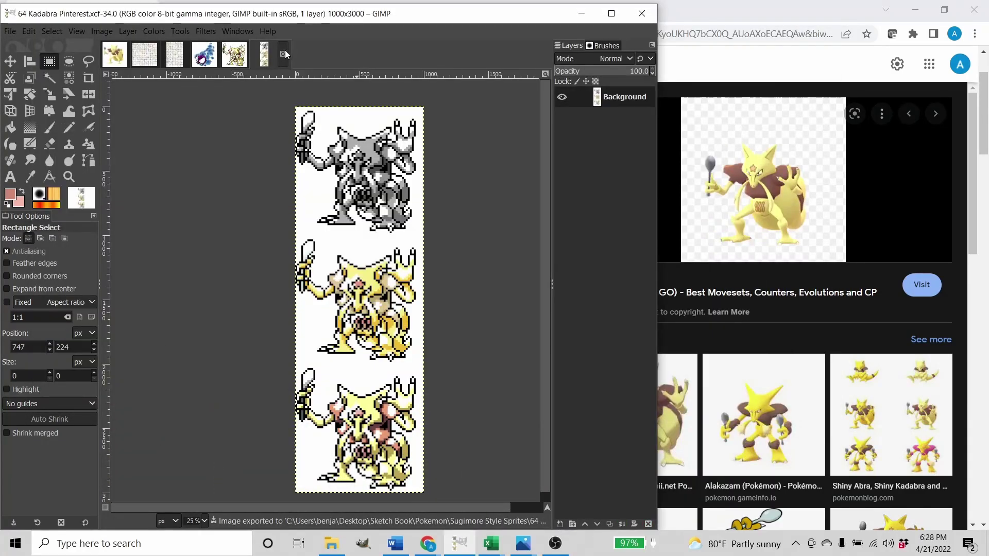
pyautogui.click(284, 54)
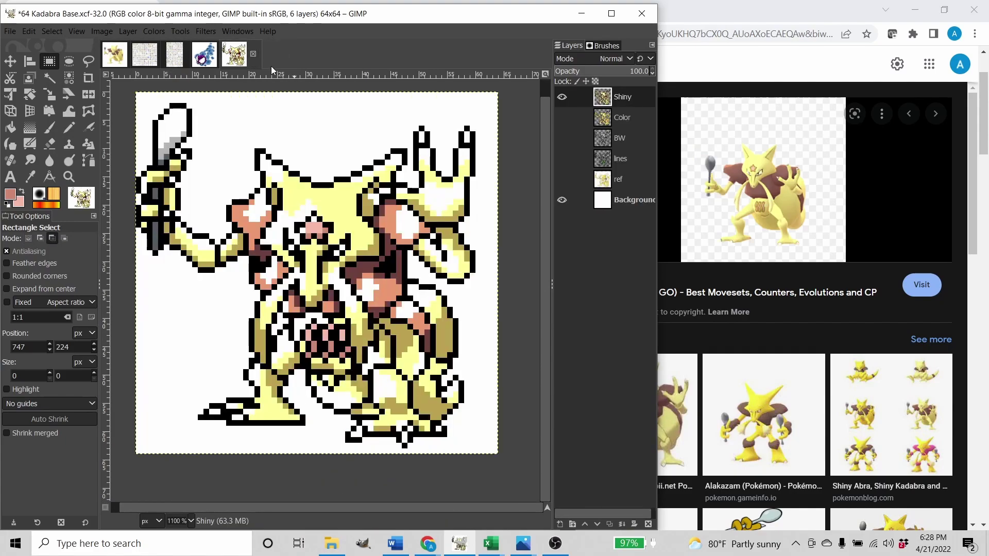
# Save the Kadabra base file and hide the sprite sheet's Shiny layer to review the whole sheet in color.
pyautogui.hotkey('ctrl', 's')
pyautogui.click(146, 56)
pyautogui.scroll(-4, 375, 210)
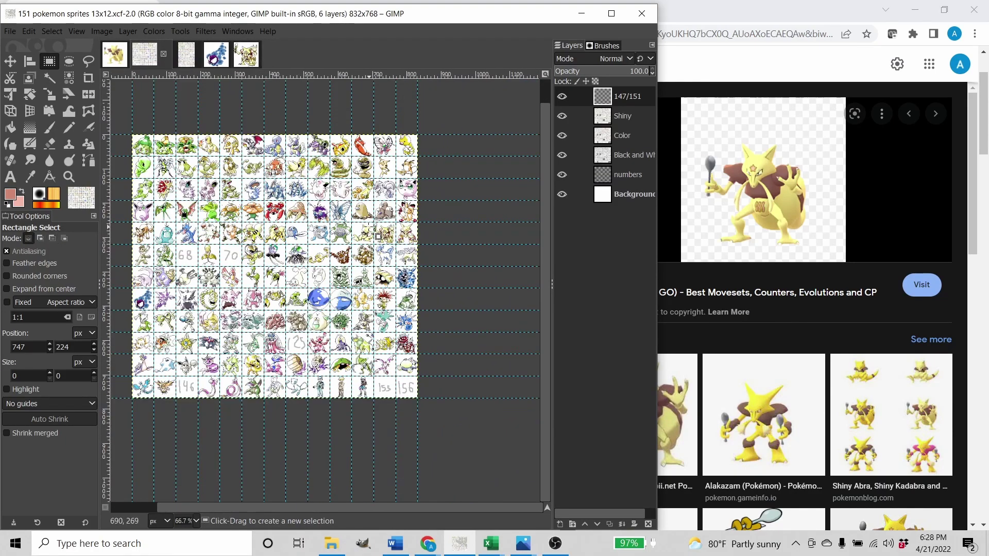
pyautogui.click(561, 117)
pyautogui.press('z')
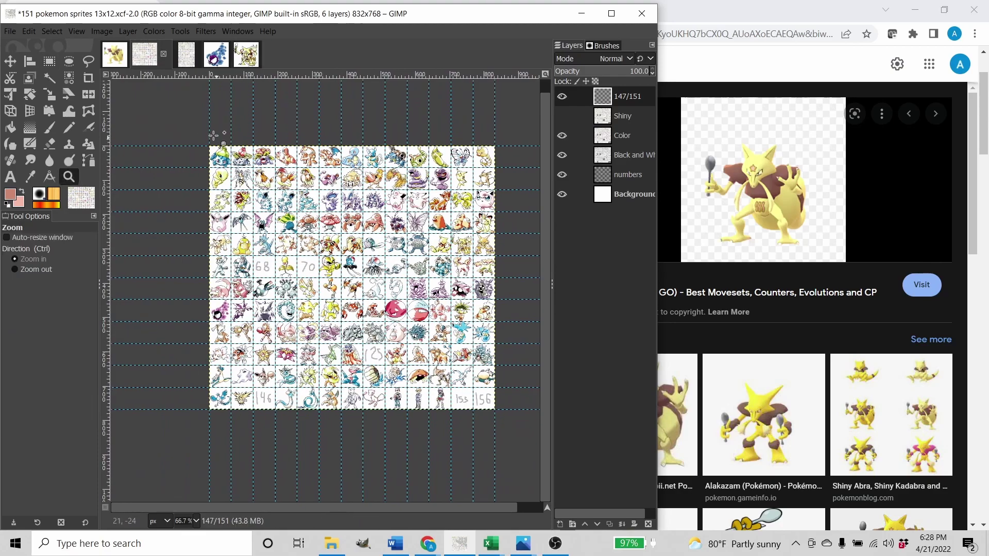
pyautogui.moveTo(224, 165); pyautogui.dragTo(501, 412)
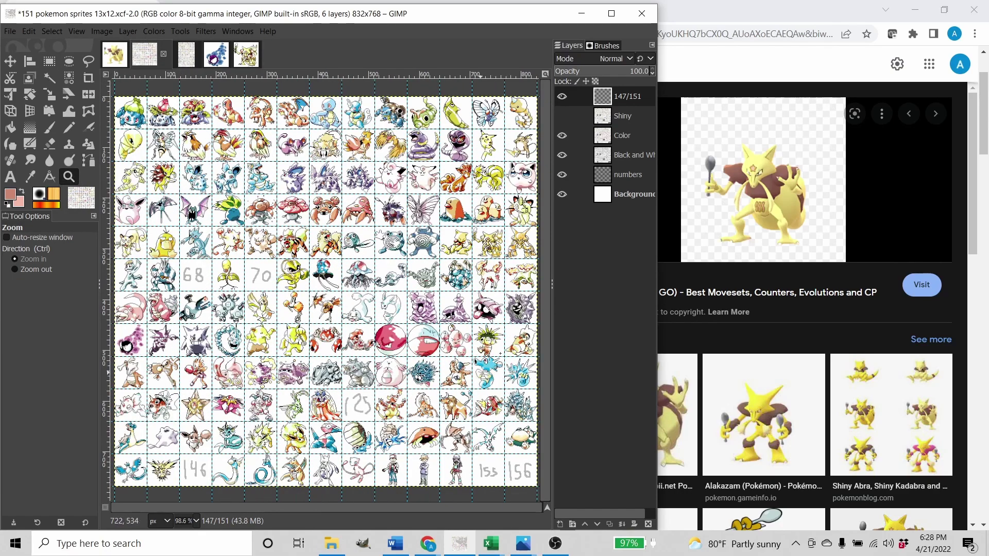
pyautogui.click(611, 13)
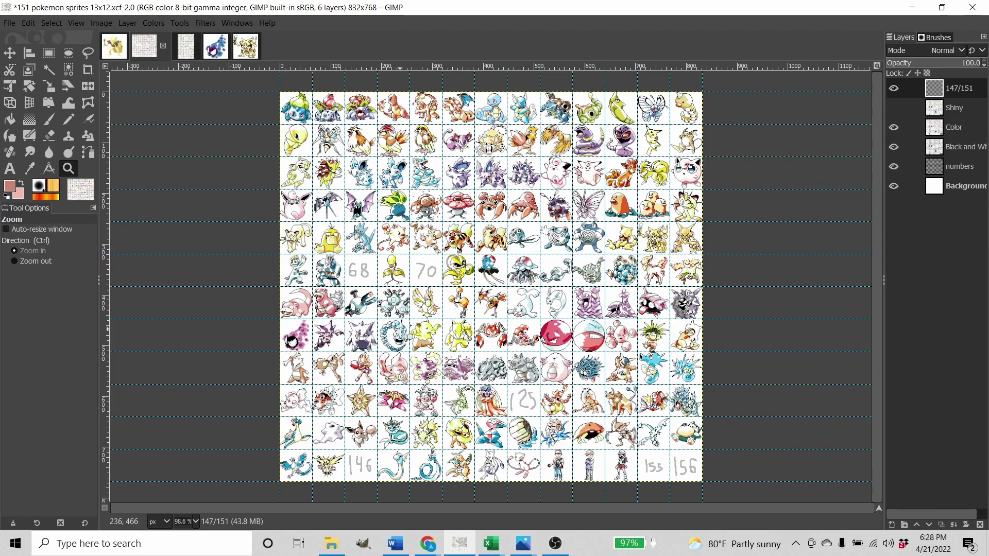
pyautogui.moveTo(483, 307); pyautogui.dragTo(475, 321)
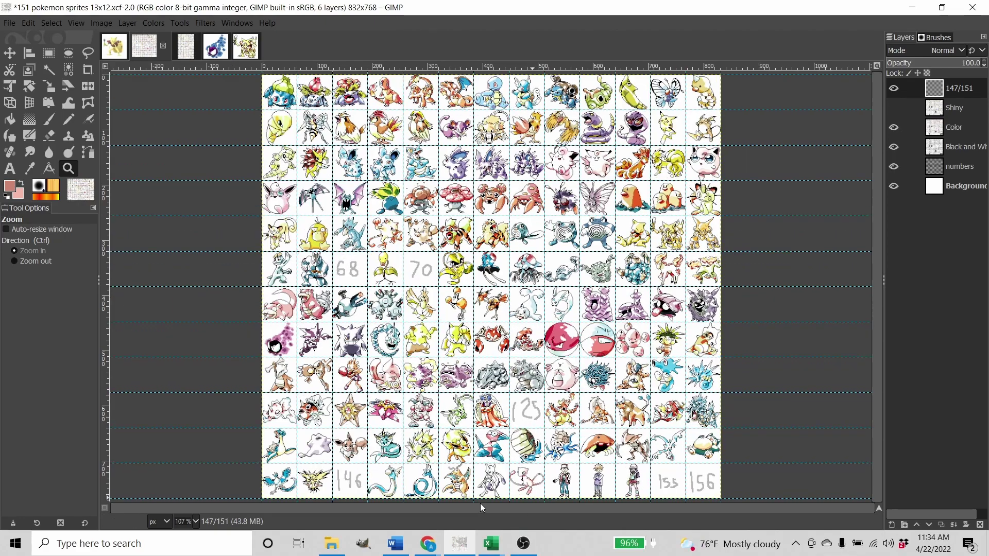
# Switch to Chrome and search Google Images for "machamp sugimori".
pyautogui.moveTo(428, 543)
pyautogui.click(495, 484)
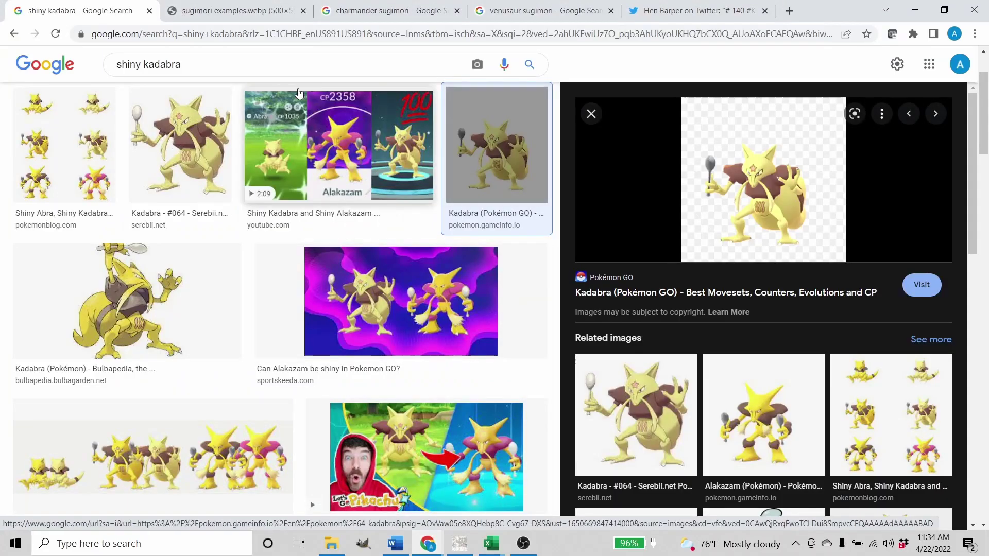
pyautogui.click(323, 40)
pyautogui.write('mach')
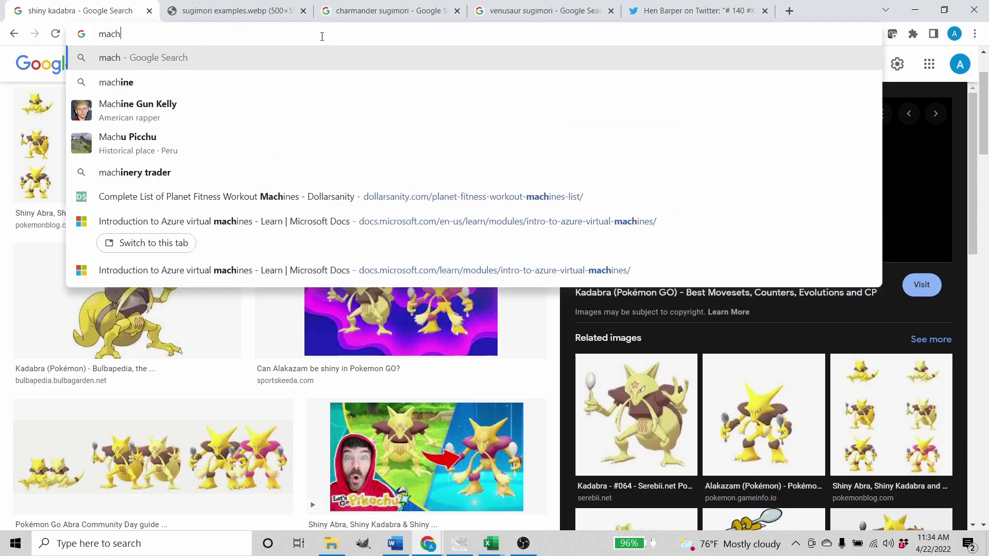
pyautogui.write('apmpm')
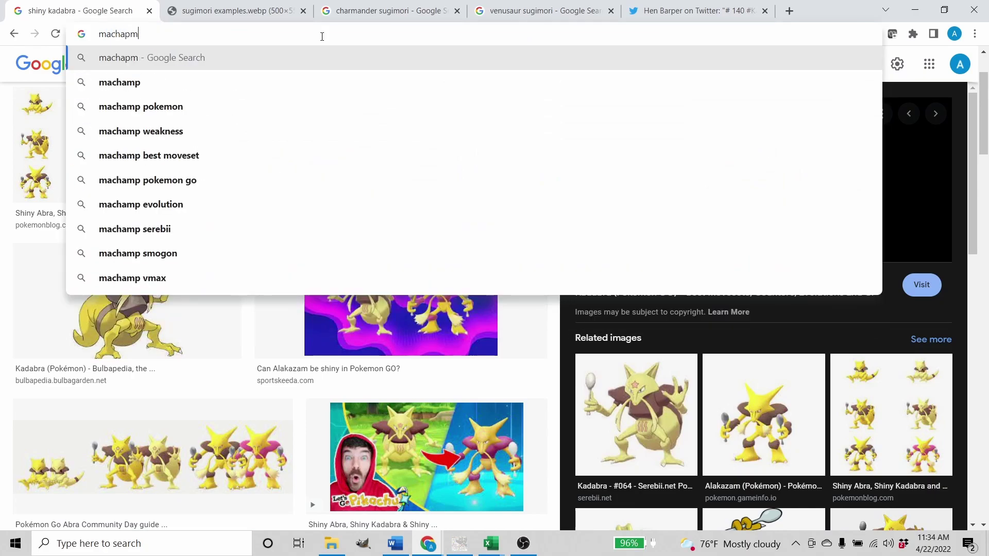
pyautogui.press('BackSpace')
pyautogui.press('BackSpace')
pyautogui.write('mp ')
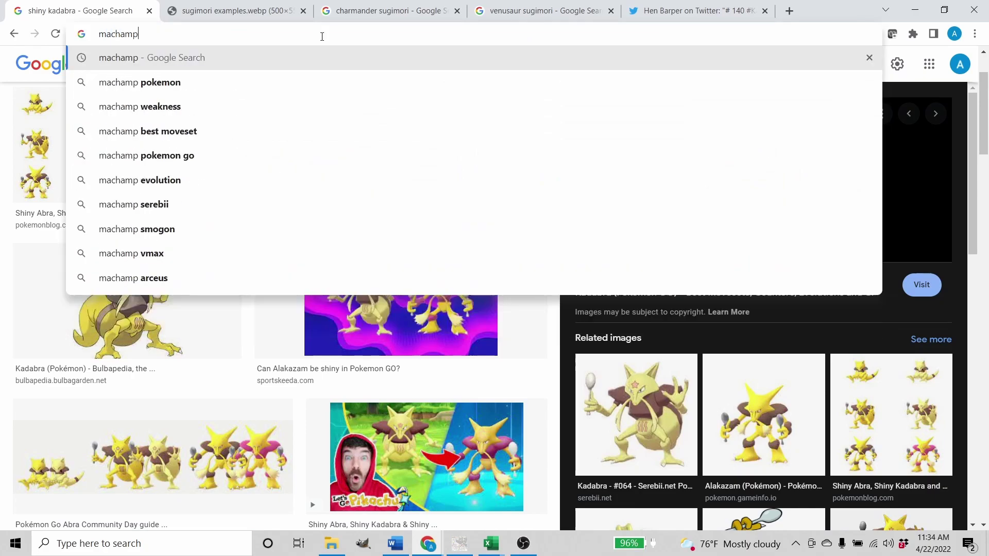
pyautogui.write('sugimroi')
pyautogui.press('Return')
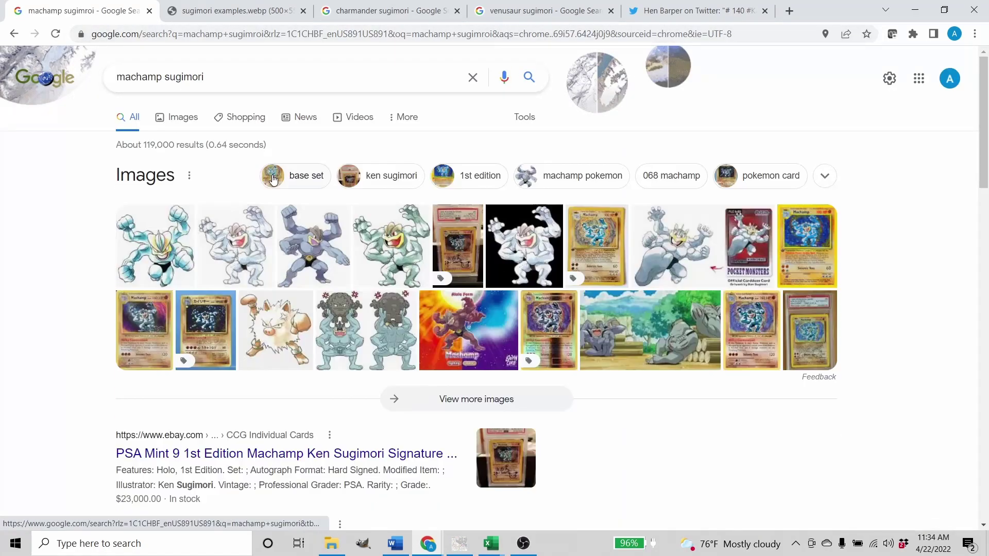
pyautogui.click(186, 121)
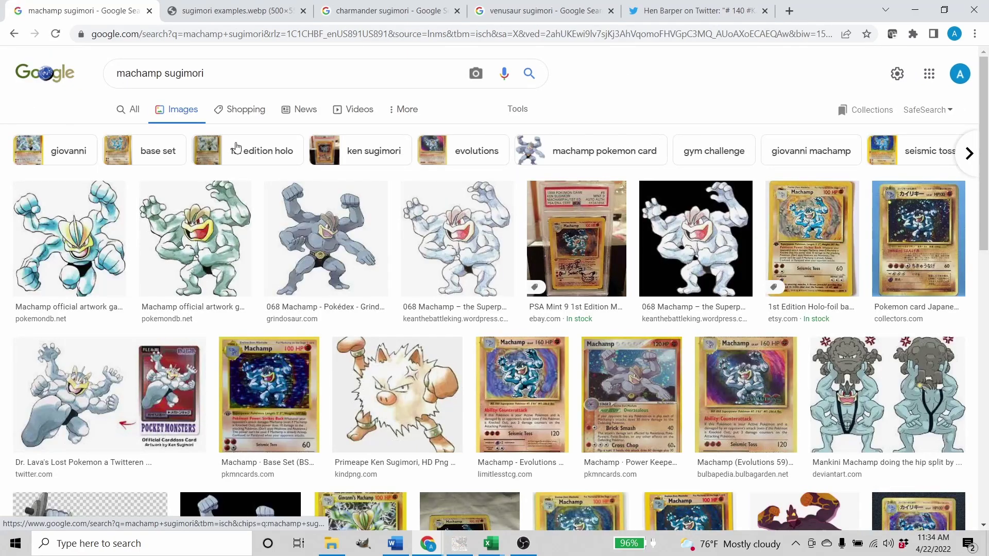
# Compare the first two Machamp official artworks, and examine the sprites around the empty cell 68 on the GIMP sheet.
pyautogui.click(66, 250)
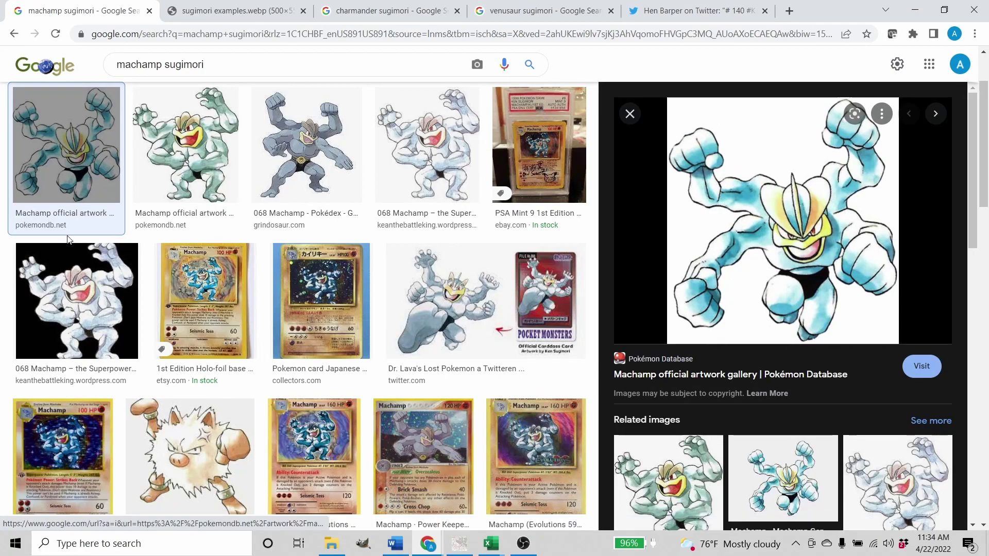
pyautogui.click(170, 149)
pyautogui.click(60, 149)
pyautogui.click(178, 144)
pyautogui.click(78, 153)
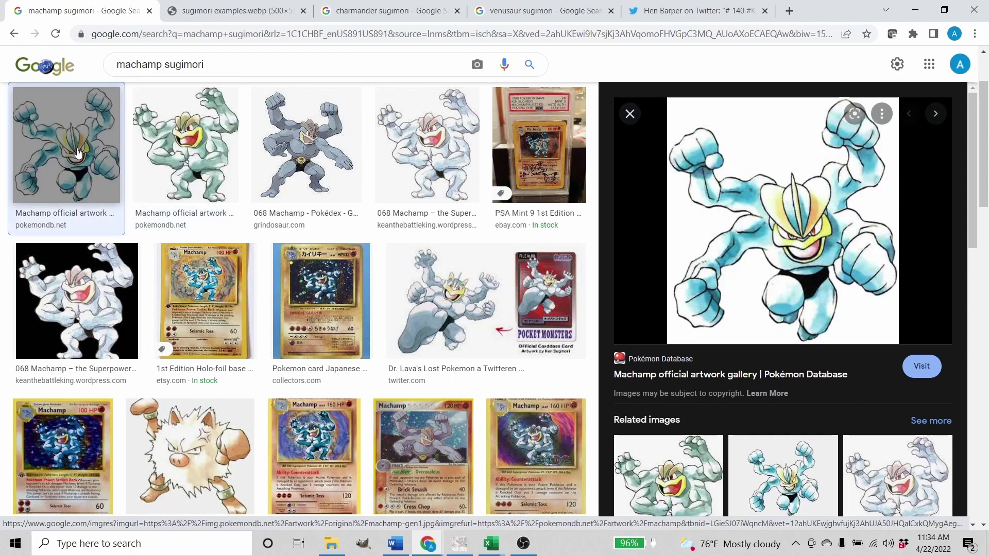
pyautogui.click(459, 544)
pyautogui.moveTo(282, 299); pyautogui.dragTo(333, 266)
pyautogui.scroll(4, 340, 289)
pyautogui.scroll(1, 333, 267)
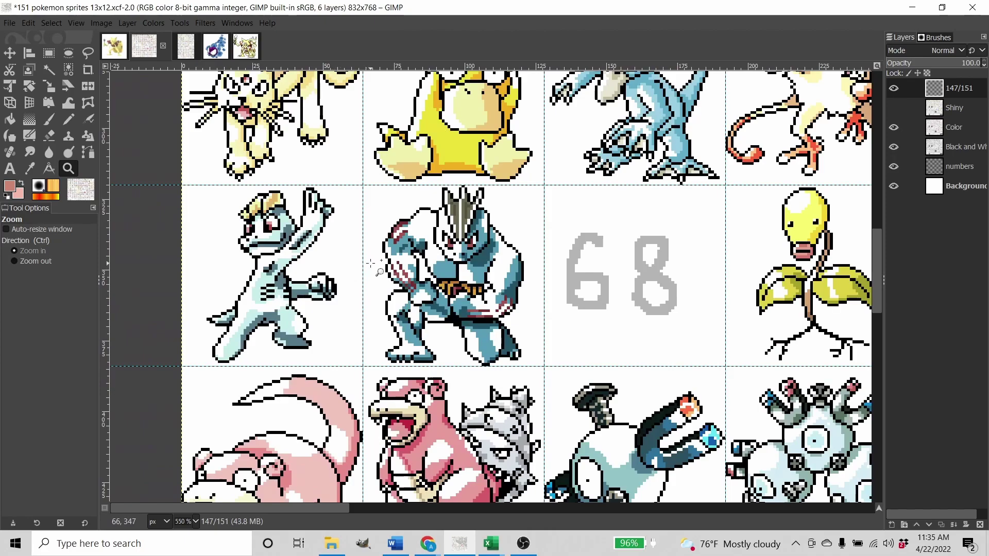
pyautogui.moveTo(430, 329); pyautogui.dragTo(435, 358)
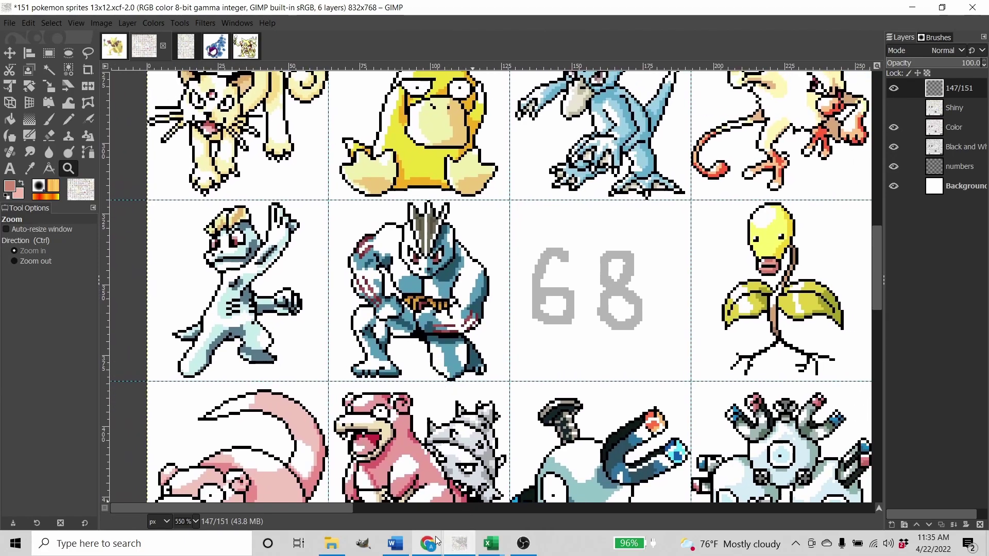
# Return to Chrome, compare the two Machamp artworks again, and copy the blue official artwork image.
pyautogui.moveTo(432, 547)
pyautogui.click(482, 497)
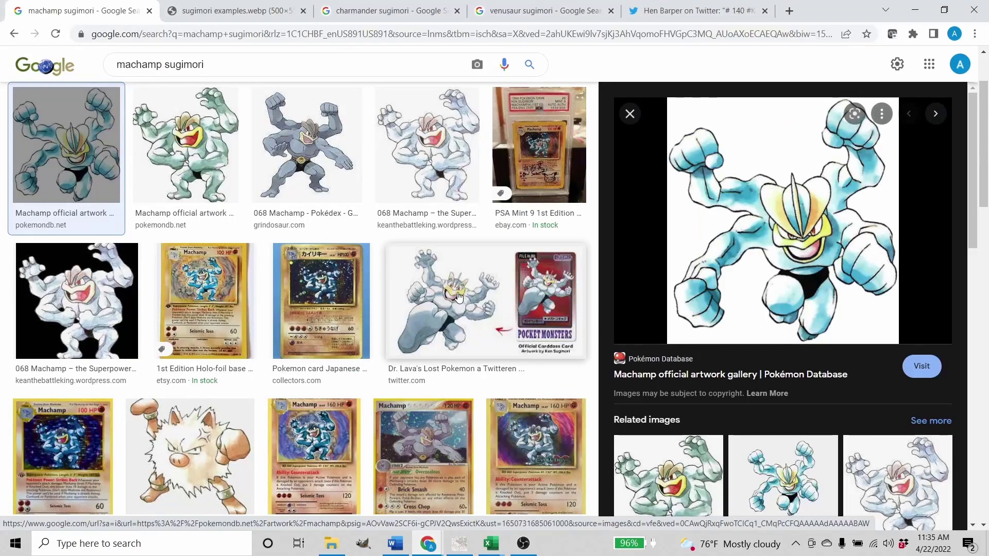
pyautogui.scroll(1, 459, 298)
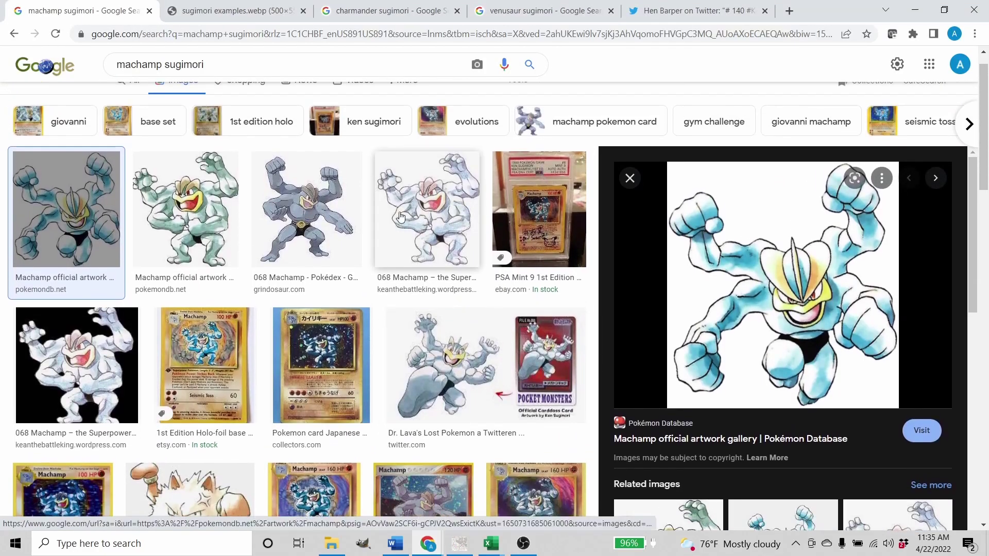
pyautogui.click(211, 219)
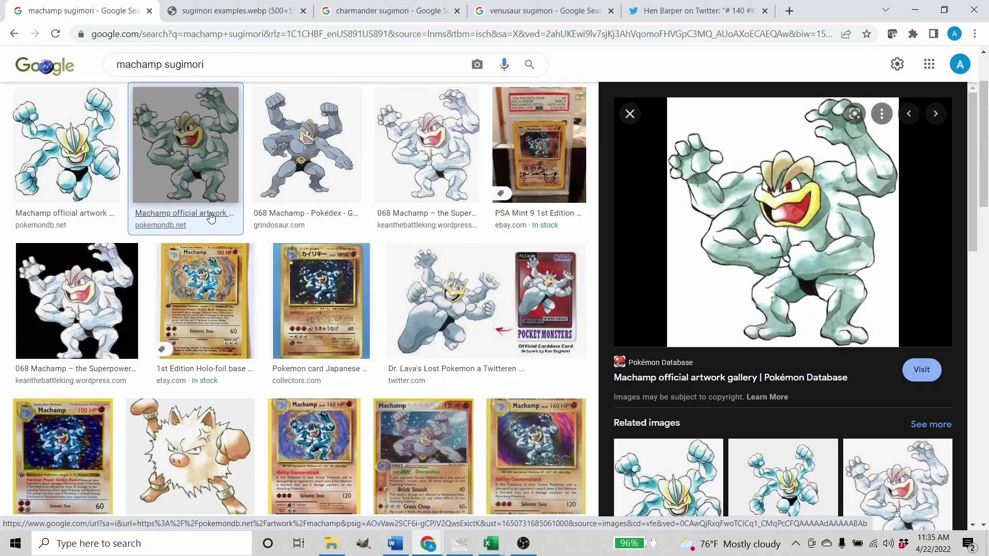
pyautogui.scroll(1, 239, 226)
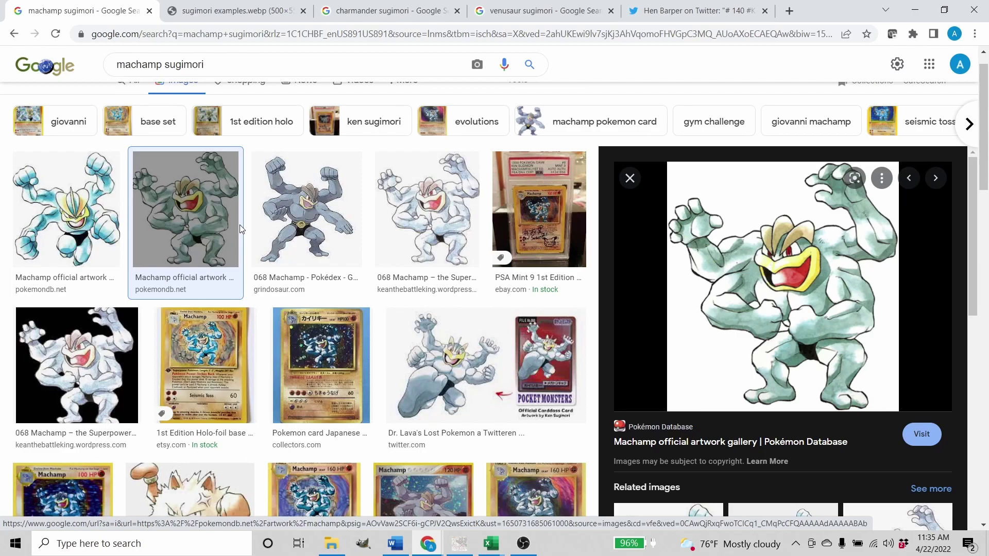
pyautogui.click(52, 219)
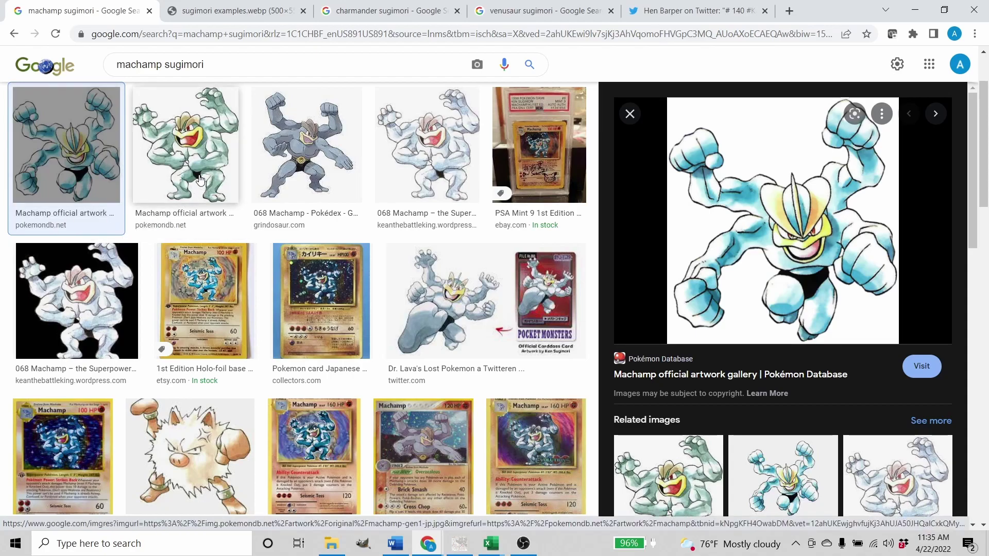
pyautogui.rightClick(783, 231)
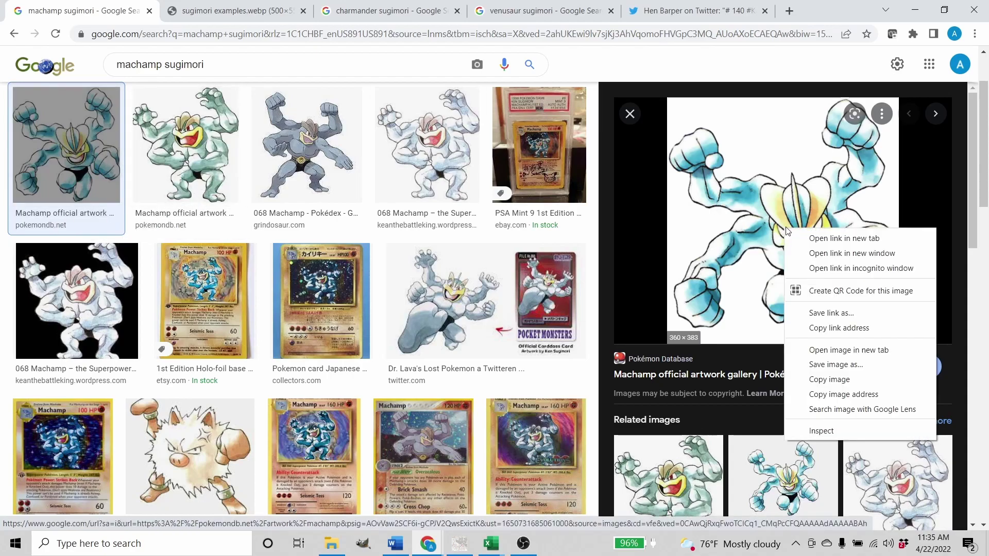
pyautogui.click(833, 380)
# Return to GIMP, create a new 64 × 64 image, and choose white as the foreground color for filling its background.
pyautogui.click(452, 549)
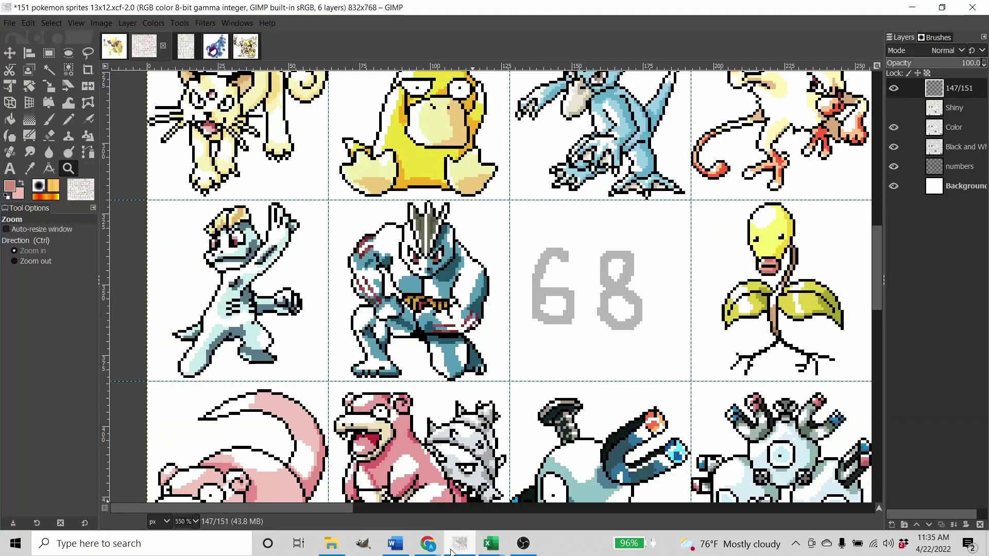
pyautogui.click(245, 47)
pyautogui.click(9, 23)
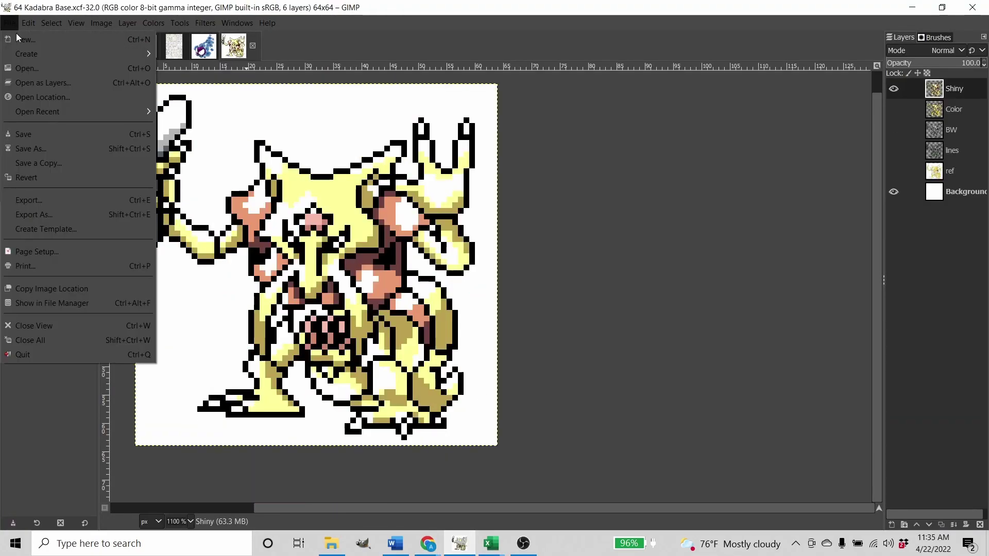
pyautogui.click(24, 37)
pyautogui.click(171, 149)
pyautogui.hotkey('shift', 'b')
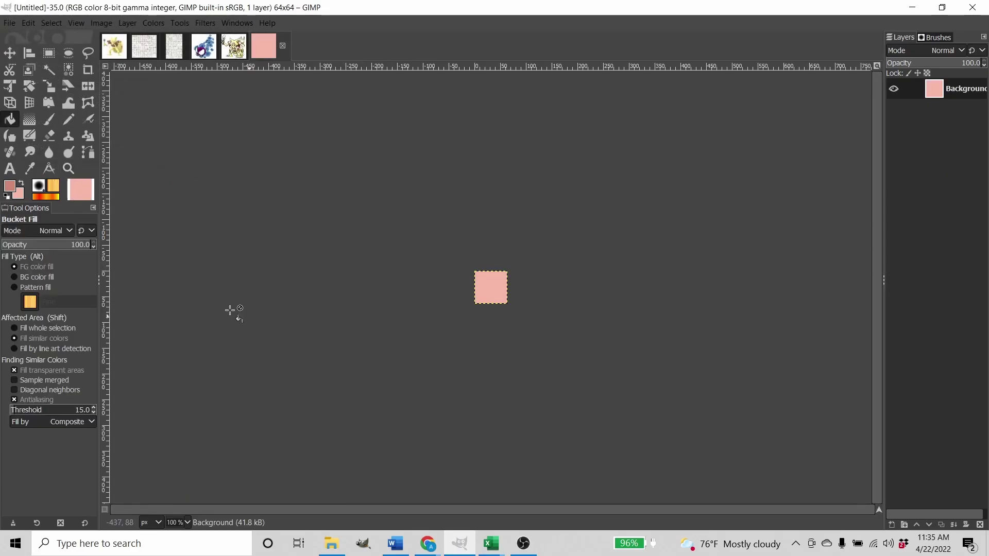
pyautogui.click(12, 191)
pyautogui.moveTo(631, 159); pyautogui.dragTo(564, 133)
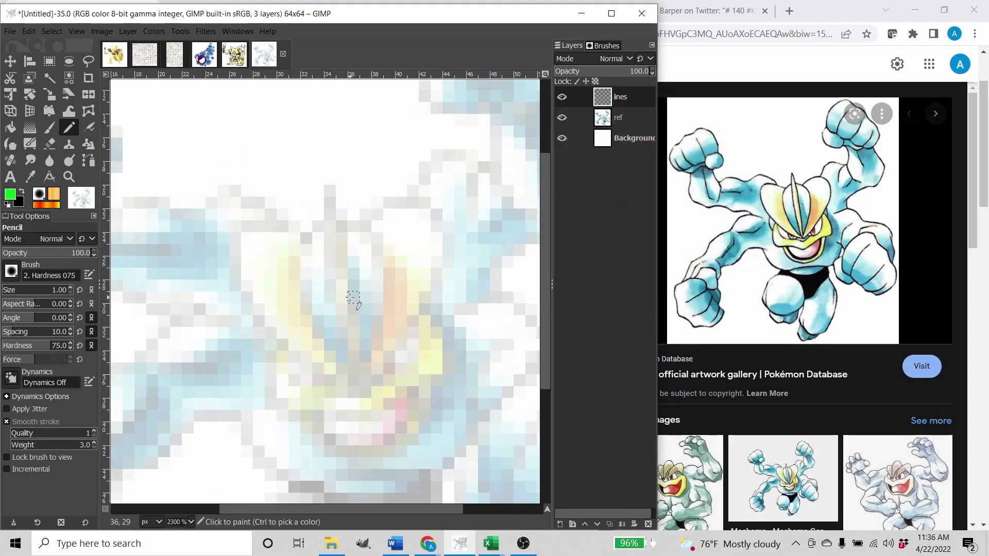
# Trace the central spike and inner ridges of Machamp's head crest in black pixels on the lines layer, erasing stray pixels.
pyautogui.moveTo(342, 260)
pyautogui.mouseDown()
pyautogui.moveTo(342, 326)
pyautogui.moveTo(360, 342)
pyautogui.moveTo(330, 201)
pyautogui.moveTo(281, 226)
pyautogui.mouseUp()
pyautogui.moveTo(304, 202)
pyautogui.mouseDown()
pyautogui.moveTo(329, 202)
pyautogui.moveTo(340, 225)
pyautogui.mouseUp()
pyautogui.hotkey('shift', 'e')
pyautogui.moveTo(303, 204)
pyautogui.mouseDown()
pyautogui.moveTo(326, 318)
pyautogui.moveTo(276, 245)
pyautogui.moveTo(299, 306)
pyautogui.moveTo(288, 307)
pyautogui.moveTo(323, 329)
pyautogui.mouseUp()
pyautogui.press('n')
pyautogui.hotkey('shift', 'e')
pyautogui.click(335, 329)
pyautogui.press('n')
pyautogui.moveTo(372, 359); pyautogui.dragTo(361, 343)
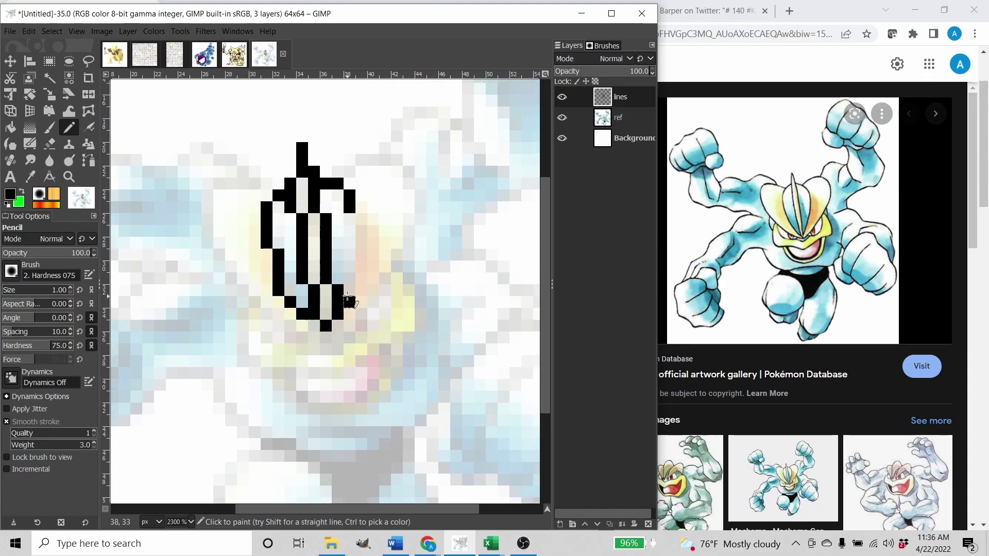
# Outline the two large outer lobes of the crest in black and join them at the base.
pyautogui.moveTo(349, 302); pyautogui.dragTo(361, 219)
pyautogui.moveTo(380, 197); pyautogui.dragTo(379, 216)
pyautogui.moveTo(336, 189)
pyautogui.mouseDown()
pyautogui.moveTo(393, 281)
pyautogui.moveTo(336, 343)
pyautogui.mouseUp()
pyautogui.moveTo(265, 202); pyautogui.dragTo(292, 201)
pyautogui.moveTo(293, 202)
pyautogui.mouseDown()
pyautogui.moveTo(244, 201)
pyautogui.moveTo(292, 328)
pyautogui.moveTo(335, 343)
pyautogui.mouseUp()
pyautogui.scroll(-2, 335, 342)
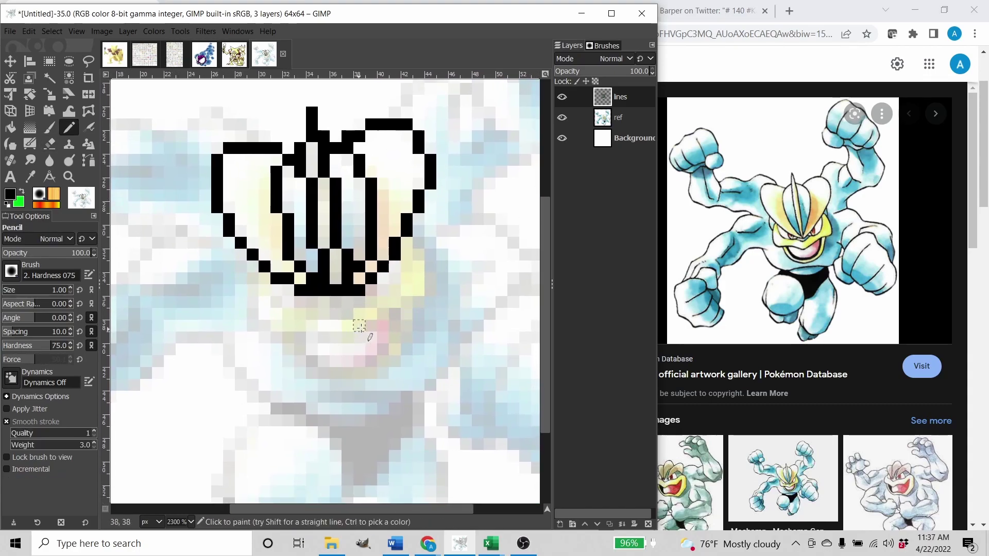
# Outline Machamp's brows and eyes below the crest in black, correcting stray pixels with the eraser.
pyautogui.hscroll(1, 407, 319)
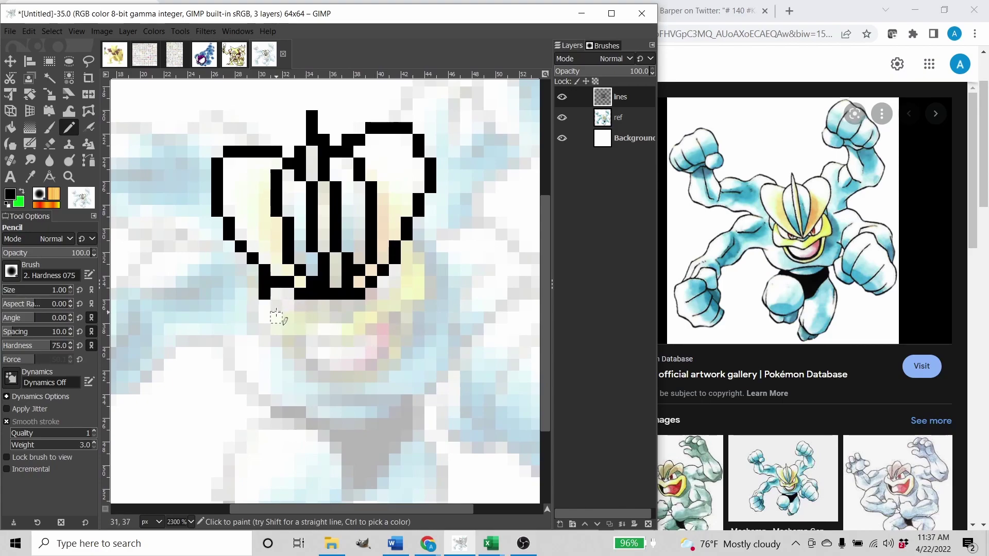
pyautogui.moveTo(288, 317)
pyautogui.mouseDown()
pyautogui.moveTo(381, 317)
pyautogui.moveTo(407, 271)
pyautogui.mouseUp()
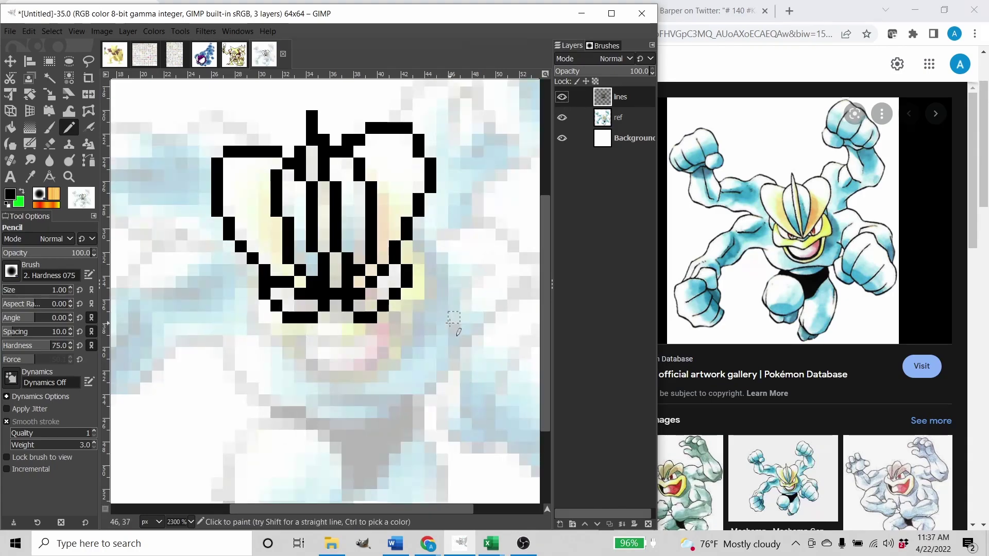
pyautogui.hotkey('shift', 'e')
pyautogui.scroll(-1, 436, 327)
pyautogui.press('n')
pyautogui.moveTo(319, 312)
pyautogui.mouseDown()
pyautogui.moveTo(413, 329)
pyautogui.moveTo(322, 323)
pyautogui.moveTo(371, 324)
pyautogui.mouseUp()
pyautogui.scroll(-1, 470, 303)
pyautogui.scroll(2, 417, 330)
pyautogui.click(371, 324)
# Outline the cheek guard on the viewer's right of Machamp's face and add the nose and upper mouth line in black.
pyautogui.moveTo(454, 187); pyautogui.dragTo(395, 223)
pyautogui.moveTo(395, 223); pyautogui.dragTo(438, 306)
pyautogui.click(411, 305)
pyautogui.scroll(-1, 435, 306)
pyautogui.scroll(-2, 394, 327)
pyautogui.scroll(2, 391, 328)
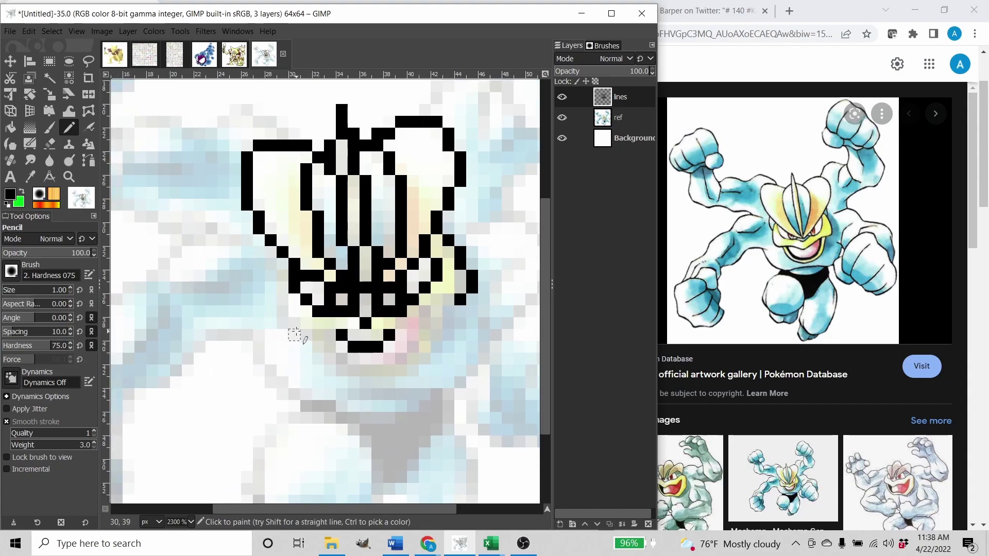
pyautogui.moveTo(350, 330); pyautogui.dragTo(351, 326)
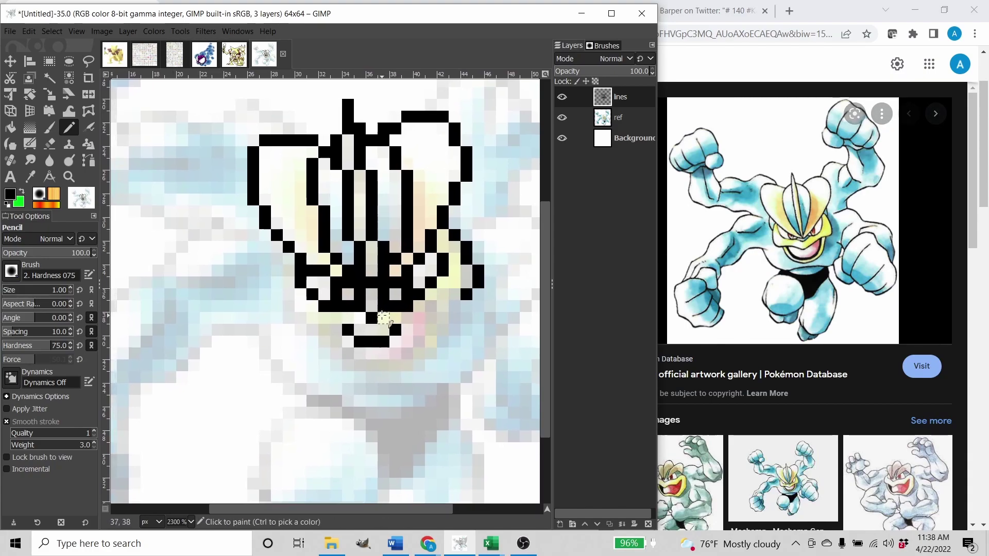
pyautogui.scroll(2, 376, 317)
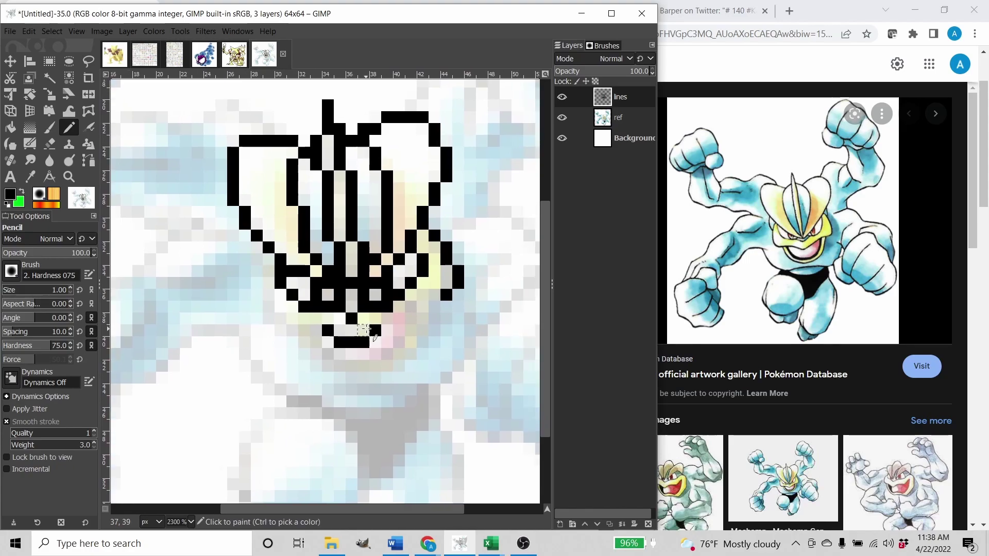
# Outline Machamp's lips, open mouth and jaw in black and trace the cheek on the viewer's left.
pyautogui.moveTo(368, 326); pyautogui.dragTo(355, 322)
pyautogui.click(221, 246)
pyautogui.hotkey('ctrl', 'z')
pyautogui.scroll(-2, 237, 263)
pyautogui.moveTo(258, 292)
pyautogui.mouseDown()
pyautogui.moveTo(260, 314)
pyautogui.moveTo(310, 339)
pyautogui.mouseUp()
pyautogui.moveTo(376, 336)
pyautogui.mouseDown()
pyautogui.moveTo(340, 336)
pyautogui.moveTo(351, 327)
pyautogui.mouseUp()
pyautogui.moveTo(400, 336); pyautogui.dragTo(414, 328)
pyautogui.moveTo(282, 342)
pyautogui.mouseDown()
pyautogui.moveTo(375, 330)
pyautogui.moveTo(377, 318)
pyautogui.mouseUp()
pyautogui.moveTo(402, 301)
pyautogui.mouseDown()
pyautogui.moveTo(366, 365)
pyautogui.moveTo(260, 342)
pyautogui.moveTo(284, 377)
pyautogui.mouseUp()
# Erase surplus pixels around the mouth and jaw, temporarily hiding the ref layer to check the lines.
pyautogui.hotkey('shift', 'e')
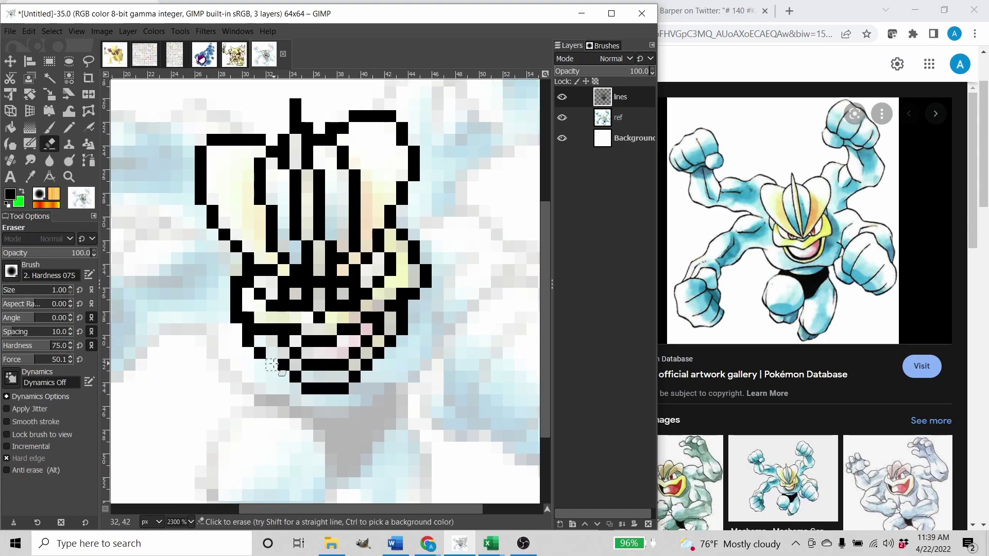
pyautogui.press('n')
pyautogui.hotkey('shift', 'e')
pyautogui.scroll(-1, 402, 355)
pyautogui.click(562, 118)
pyautogui.scroll(2, 386, 335)
pyautogui.scroll(-2, 364, 320)
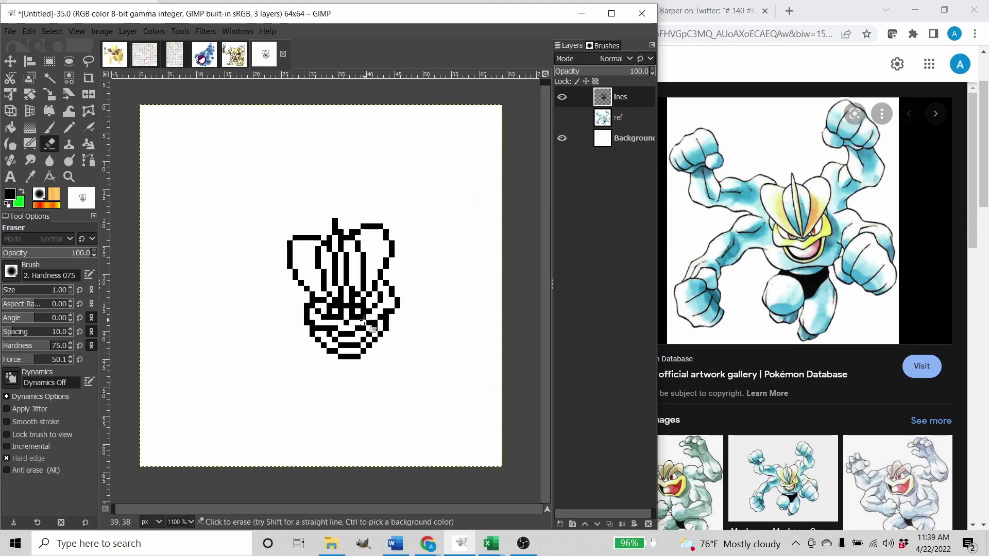
pyautogui.scroll(2, 360, 324)
pyautogui.moveTo(393, 331); pyautogui.dragTo(430, 345)
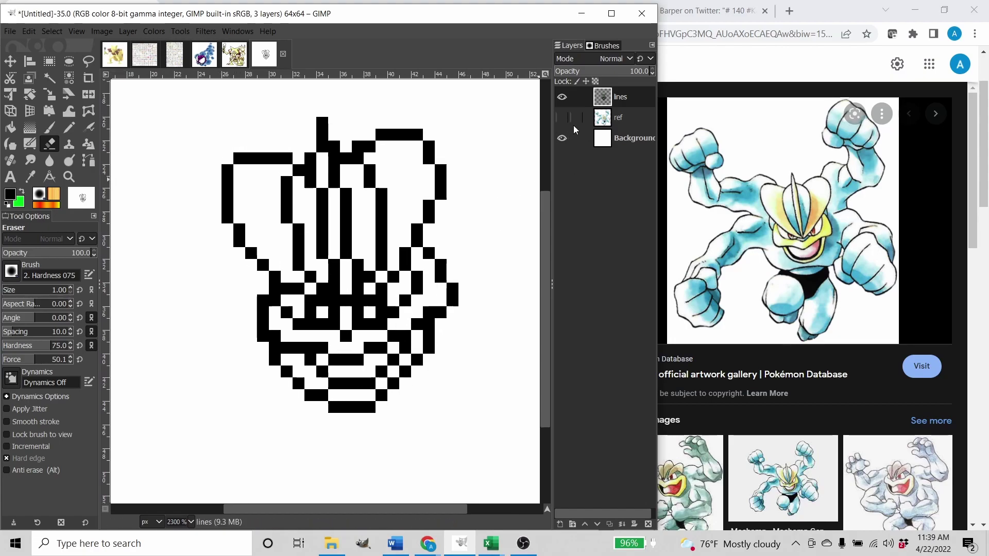
pyautogui.click(562, 117)
pyautogui.scroll(-1, 314, 375)
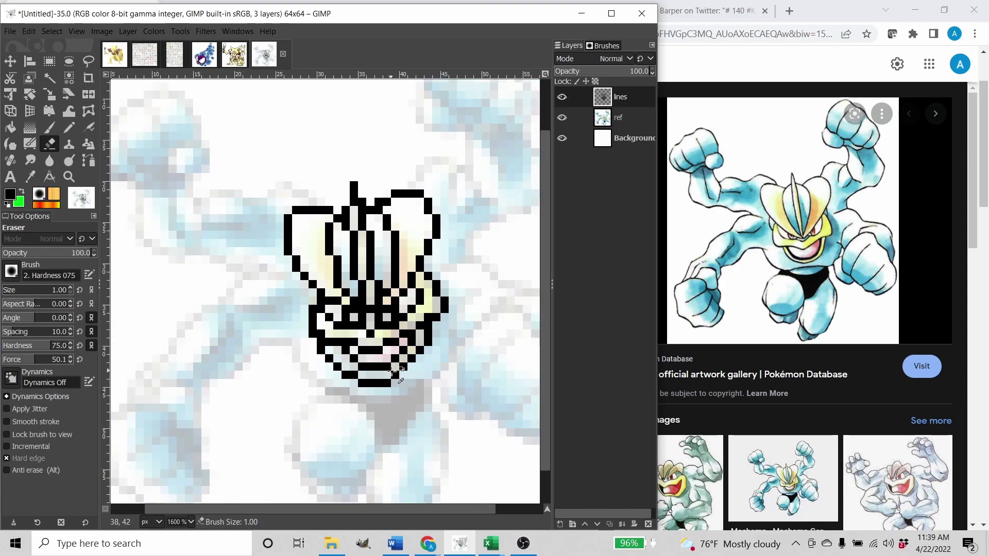
# Erase the bottom row of the chin and misplaced cheek pixels on the viewer's left of the face.
pyautogui.scroll(1, 313, 375)
pyautogui.scroll(1, 366, 385)
pyautogui.moveTo(338, 384)
pyautogui.mouseDown()
pyautogui.moveTo(393, 385)
pyautogui.moveTo(293, 366)
pyautogui.moveTo(260, 331)
pyautogui.moveTo(245, 288)
pyautogui.mouseUp()
pyautogui.scroll(1, 253, 238)
pyautogui.click(250, 265)
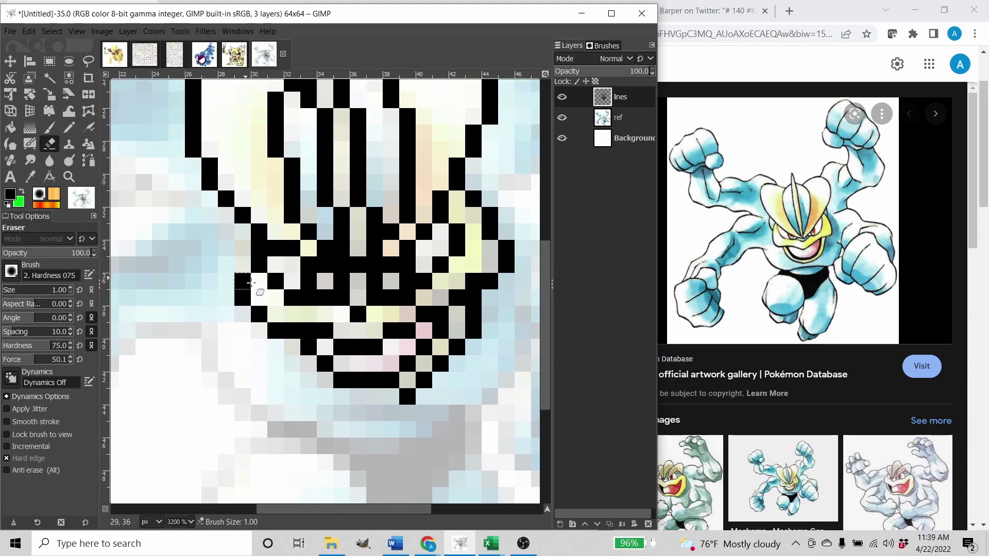
pyautogui.hscroll(1, 247, 281)
pyautogui.click(262, 243)
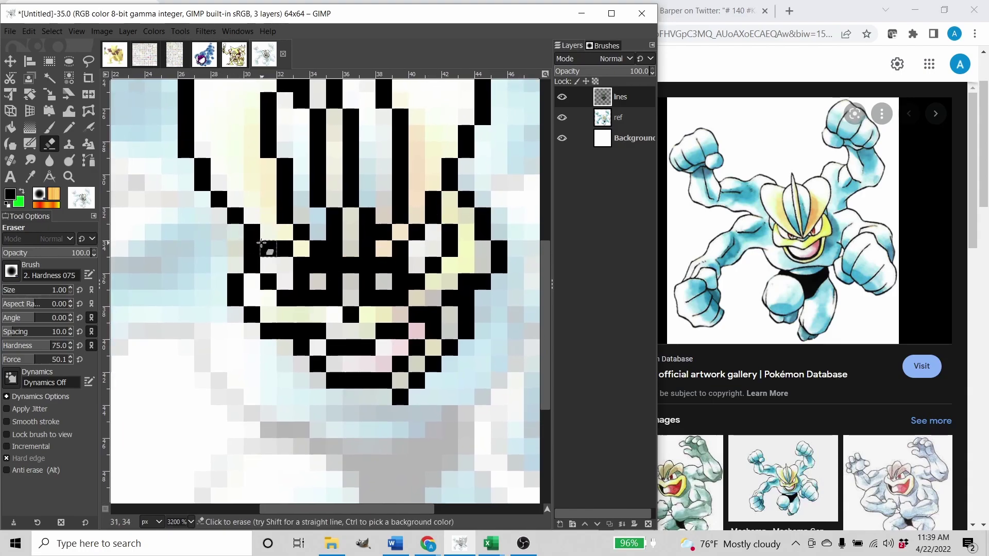
pyautogui.press('n')
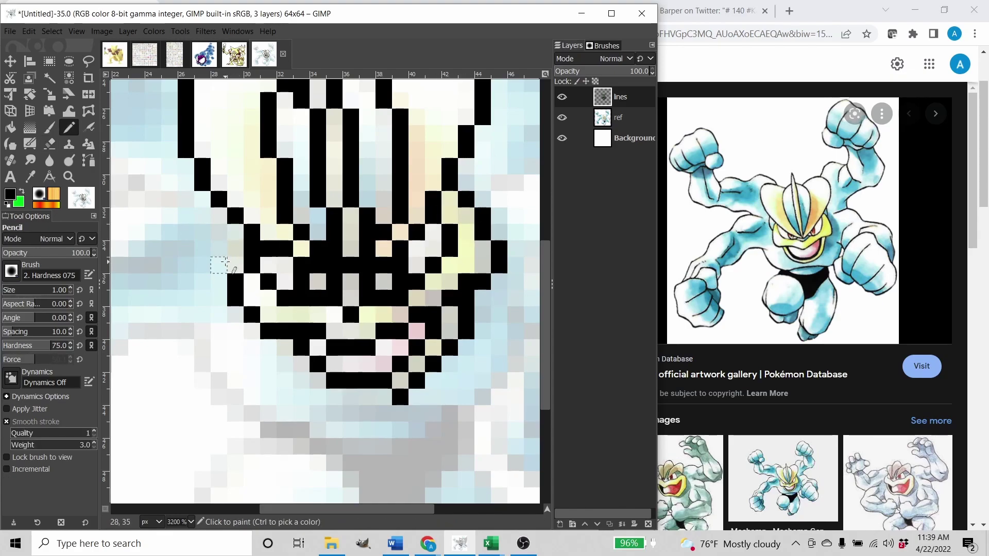
pyautogui.hotkey('shift', 'e')
pyautogui.click(255, 250)
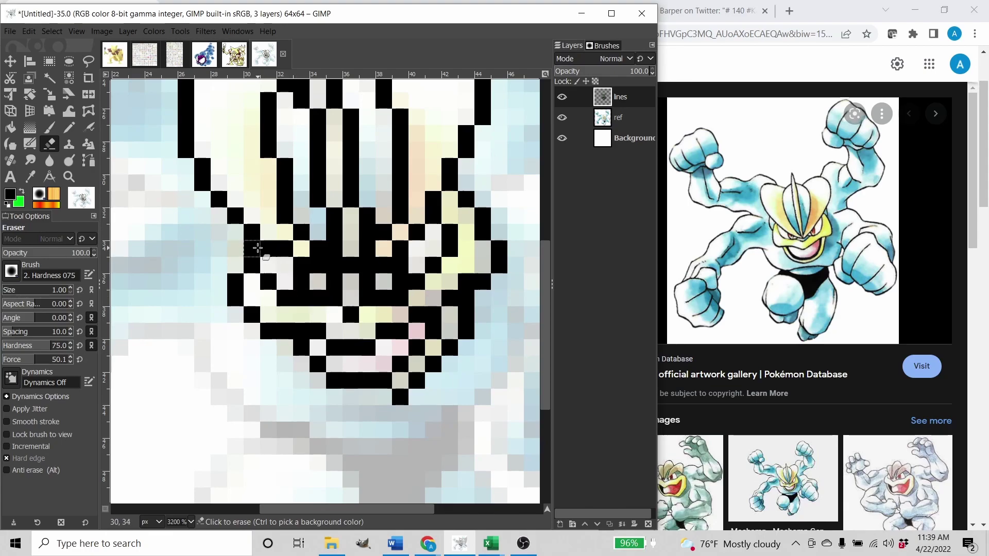
pyautogui.scroll(-1, 344, 283)
pyautogui.scroll(1, 319, 288)
# Redraw the cheek on the viewer's left and the lower jaw and chin in black, erasing leftover pixels.
pyautogui.press('n')
pyautogui.moveTo(241, 244); pyautogui.dragTo(227, 281)
pyautogui.hotkey('shift', 'e')
pyautogui.press('n')
pyautogui.hotkey('shift', 'e')
pyautogui.press('n')
pyautogui.moveTo(286, 381); pyautogui.dragTo(203, 314)
pyautogui.moveTo(302, 397); pyautogui.dragTo(376, 398)
pyautogui.scroll(-1, 257, 337)
pyautogui.hotkey('shift', 'e')
pyautogui.scroll(1, 315, 383)
pyautogui.click(236, 334)
pyautogui.scroll(-1, 235, 335)
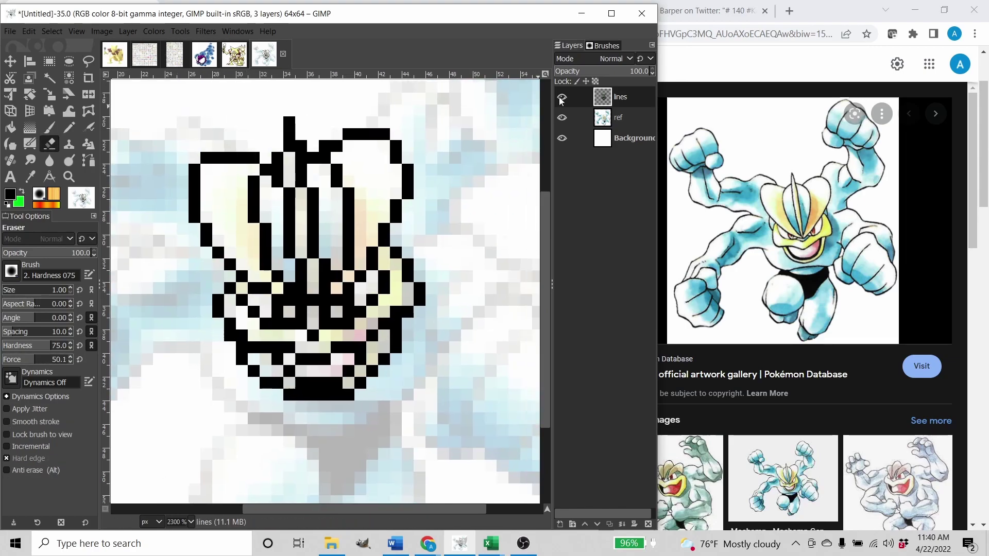
# Hide the ref layer, refine the pixels around the eyes and nose, and fill the gap beside the mouth corner in black.
pyautogui.scroll(-1, 361, 309)
pyautogui.click(562, 117)
pyautogui.scroll(2, 340, 309)
pyautogui.click(301, 308)
pyautogui.press('n')
pyautogui.click(335, 322)
pyautogui.click(302, 324)
pyautogui.scroll(-1, 389, 330)
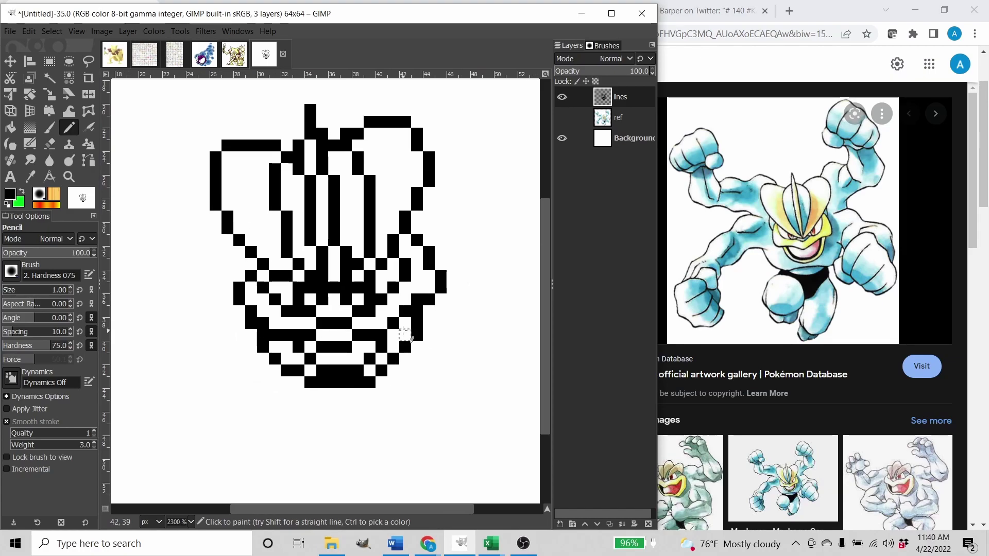
pyautogui.scroll(1, 318, 343)
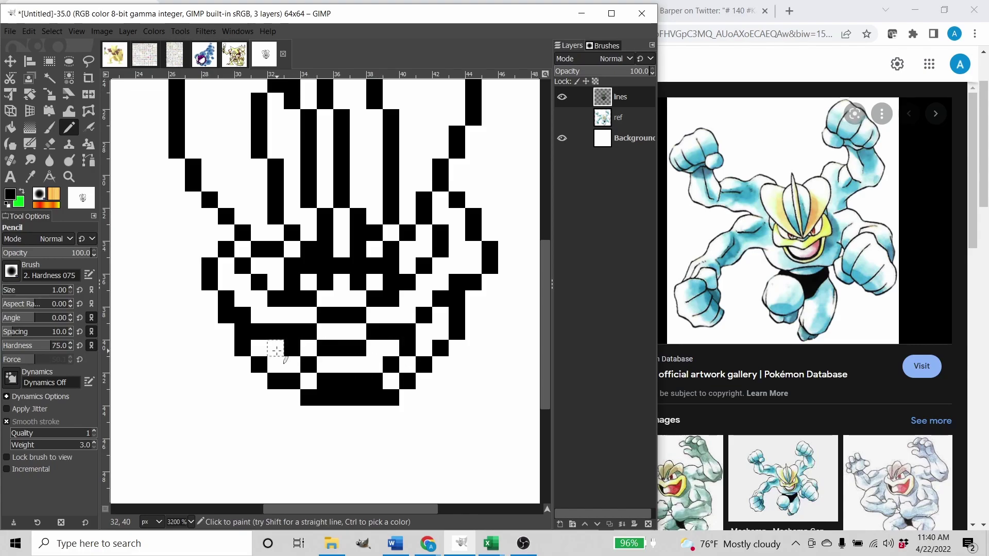
pyautogui.moveTo(276, 351); pyautogui.dragTo(309, 381)
# Show the ref layer, correct the cheek edge on the viewer's left, and add black pixels beside both lower crest lobes.
pyautogui.scroll(-1, 303, 381)
pyautogui.click(562, 118)
pyautogui.scroll(1, 254, 247)
pyautogui.click(239, 294)
pyautogui.scroll(-1, 248, 288)
pyautogui.hotkey('shift', 'e')
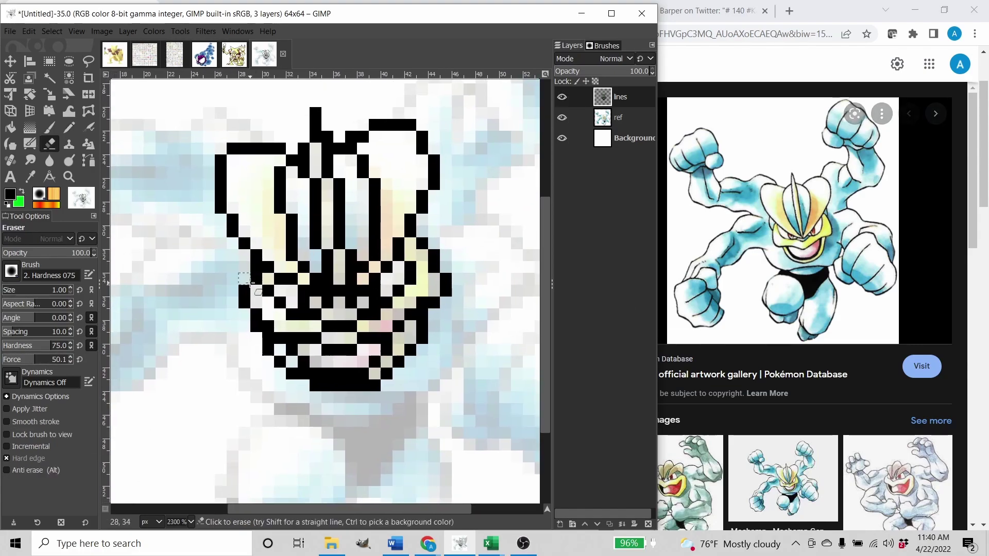
pyautogui.click(256, 279)
pyautogui.scroll(-1, 268, 281)
pyautogui.press('n')
pyautogui.moveTo(244, 261); pyautogui.dragTo(253, 279)
pyautogui.moveTo(385, 238); pyautogui.dragTo(384, 246)
# Refine the eye and cheek pixels in black, temporarily hiding the ref layer to judge the face.
pyautogui.scroll(-1, 448, 263)
pyautogui.click(562, 118)
pyautogui.scroll(2, 420, 284)
pyautogui.moveTo(330, 288); pyautogui.dragTo(350, 311)
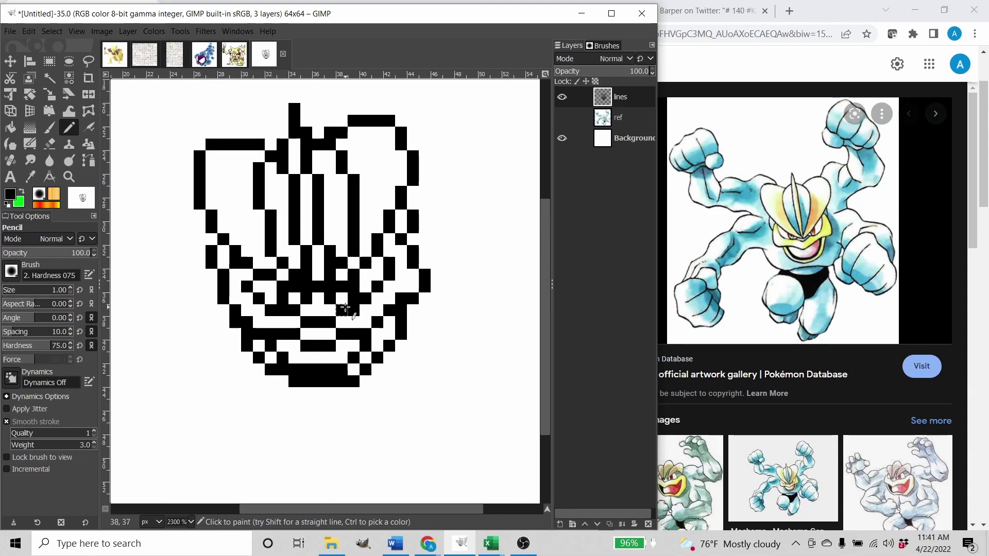
pyautogui.click(562, 117)
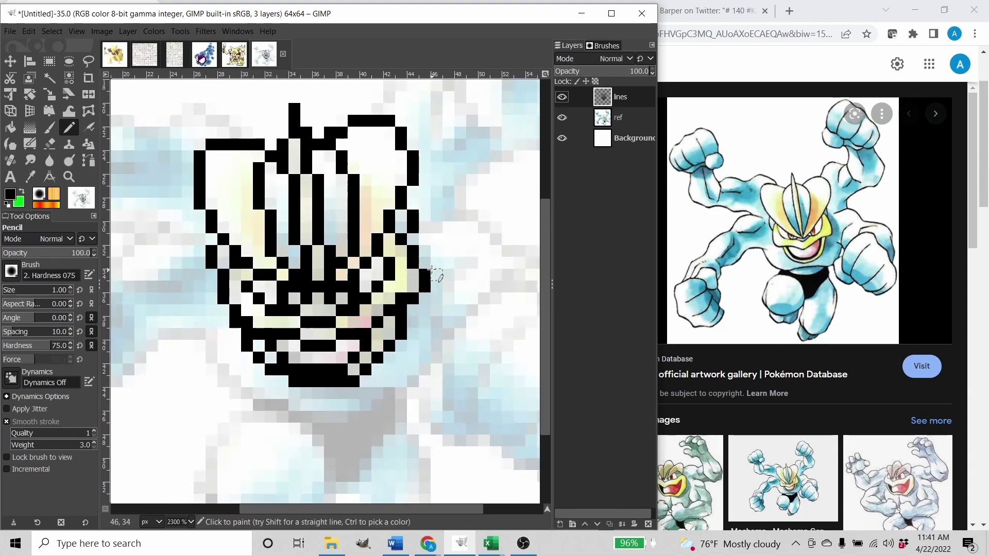
pyautogui.hscroll(1, 412, 271)
pyautogui.moveTo(408, 271); pyautogui.dragTo(404, 249)
pyautogui.scroll(-2, 413, 283)
pyautogui.moveTo(382, 321); pyautogui.dragTo(364, 269)
# Adjust the lower edge of the chin in black and erase a stray pixel at its corner.
pyautogui.scroll(2, 363, 268)
pyautogui.scroll(3, 364, 298)
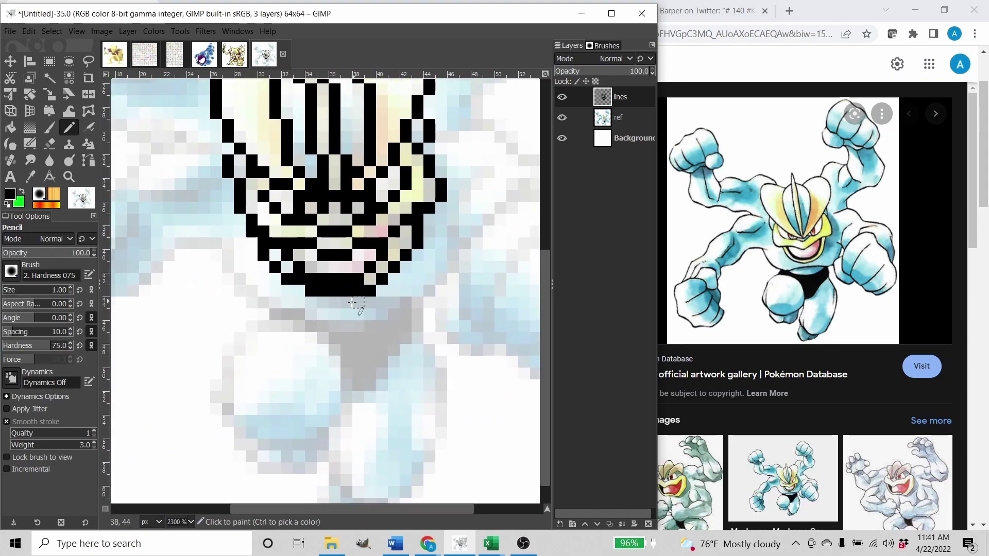
pyautogui.hscroll(1, 365, 333)
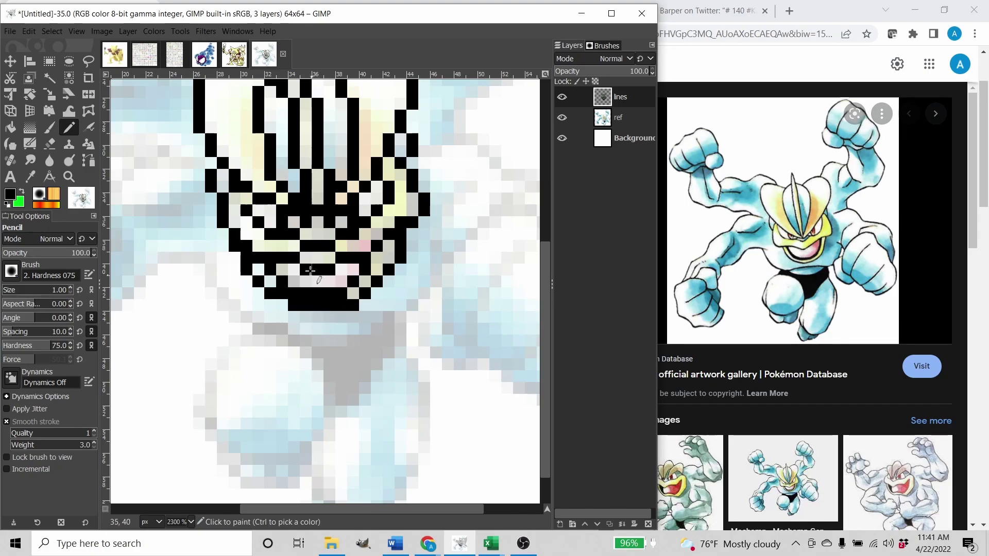
pyautogui.moveTo(312, 253); pyautogui.dragTo(325, 315)
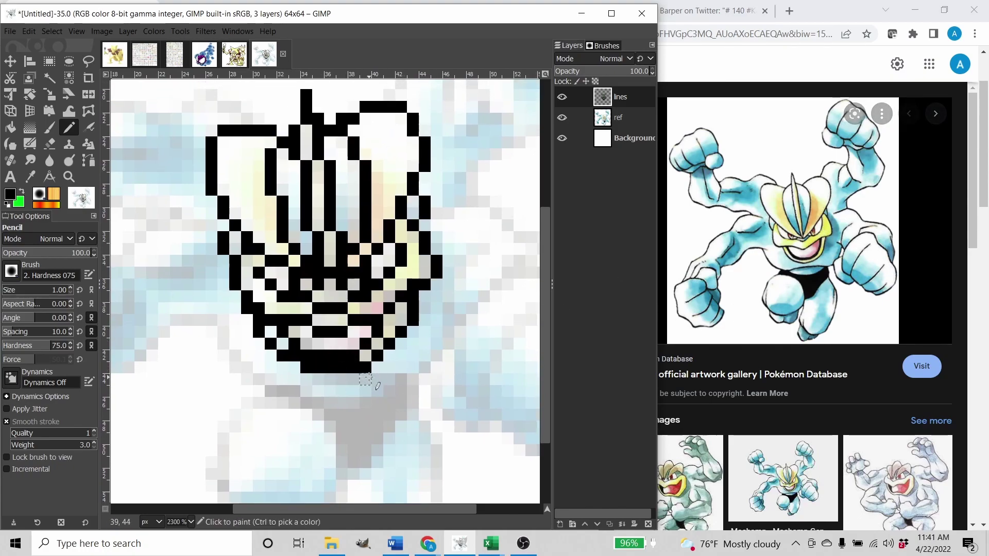
pyautogui.moveTo(312, 372); pyautogui.dragTo(314, 375)
pyautogui.click(297, 371)
pyautogui.hotkey('shift', 'e')
pyautogui.click(298, 359)
# Outline Machamp's bent leg in black with its rounded knee and foot, and mark a detail pixel with the ref layer hidden.
pyautogui.keyDown('ctrl'); pyautogui.scroll(-1, 427, 381); pyautogui.keyUp('ctrl')
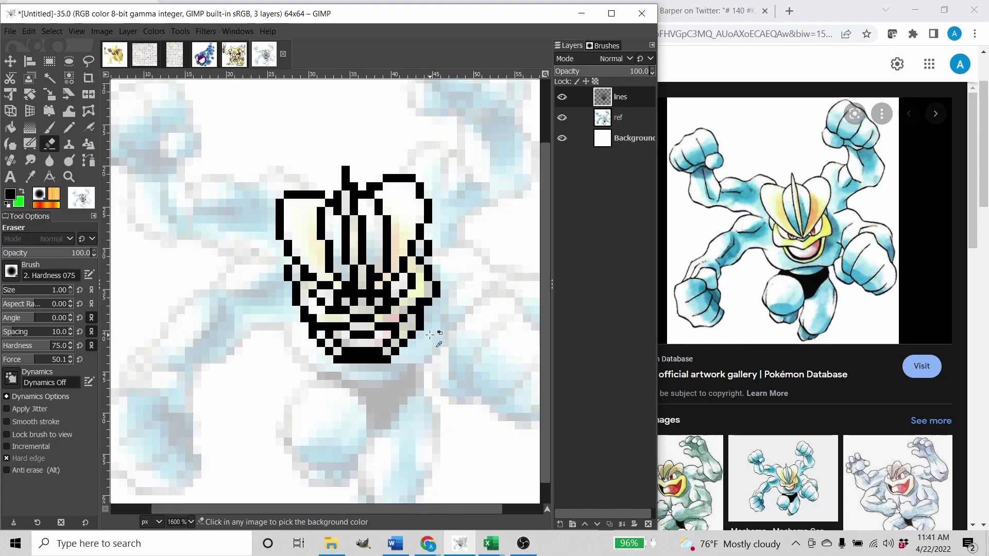
pyautogui.press('n')
pyautogui.scroll(-3, 392, 356)
pyautogui.hscroll(2, 392, 356)
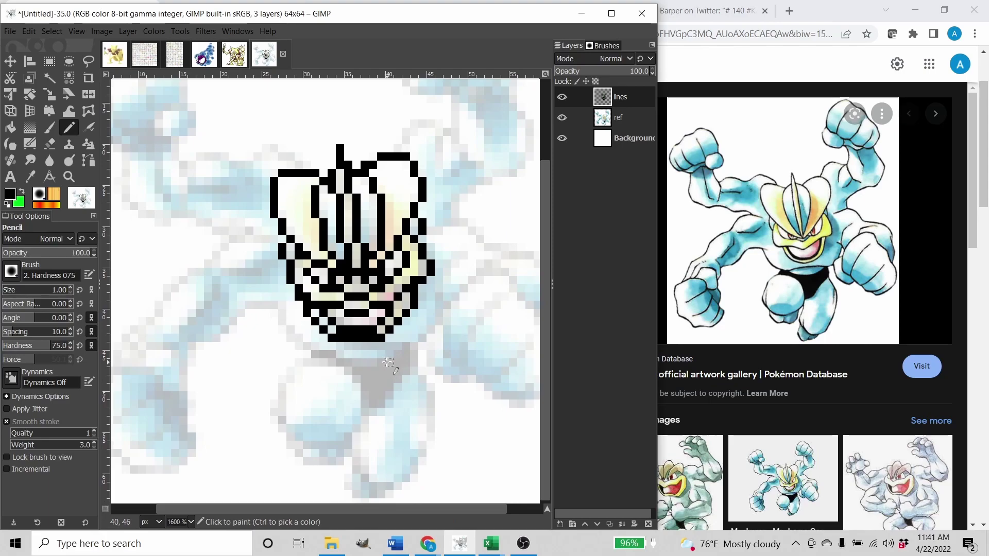
pyautogui.keyDown('ctrl'); pyautogui.scroll(1, 356, 351); pyautogui.keyUp('ctrl')
pyautogui.scroll(-2, 347, 325)
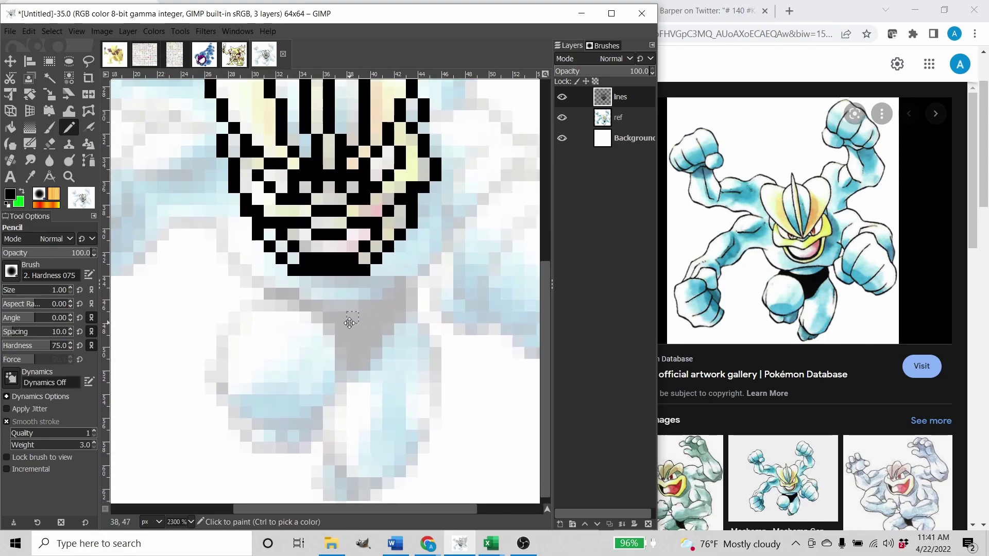
pyautogui.moveTo(237, 285); pyautogui.dragTo(309, 297)
pyautogui.moveTo(320, 308)
pyautogui.mouseDown()
pyautogui.moveTo(260, 404)
pyautogui.moveTo(225, 297)
pyautogui.mouseUp()
pyautogui.keyDown('ctrl'); pyautogui.scroll(-1, 222, 325); pyautogui.keyUp('ctrl')
pyautogui.keyDown('ctrl'); pyautogui.scroll(1, 212, 333); pyautogui.keyUp('ctrl')
pyautogui.moveTo(194, 340)
pyautogui.mouseDown()
pyautogui.moveTo(206, 364)
pyautogui.moveTo(266, 410)
pyautogui.moveTo(312, 397)
pyautogui.mouseUp()
pyautogui.scroll(-1, 214, 379)
pyautogui.click(562, 117)
pyautogui.click(230, 316)
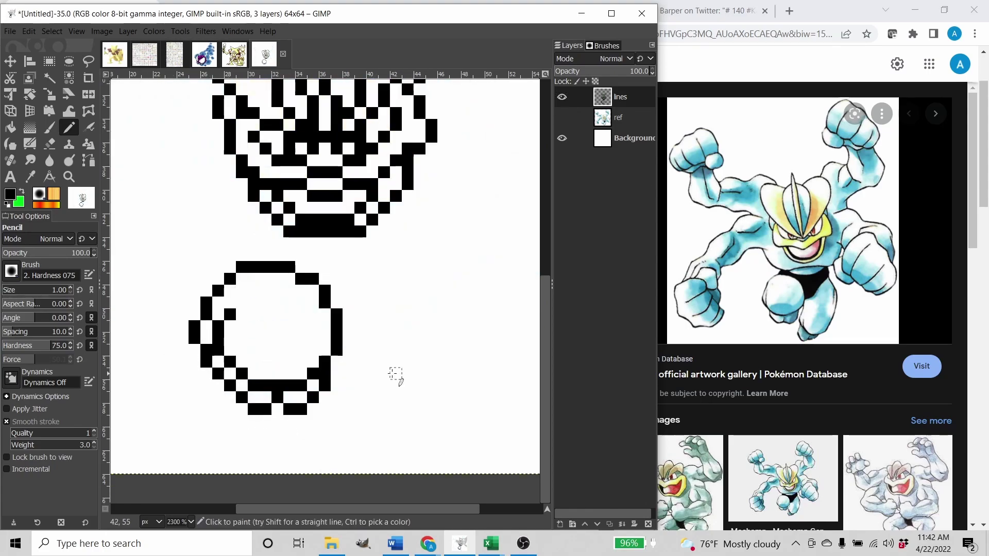
# Show the ref layer and outline Machamp's extended leg and foot in black.
pyautogui.click(562, 118)
pyautogui.scroll(-2, 375, 316)
pyautogui.moveTo(313, 352); pyautogui.dragTo(335, 294)
pyautogui.keyDown('ctrl'); pyautogui.scroll(-1, 336, 293); pyautogui.keyUp('ctrl')
pyautogui.keyDown('ctrl'); pyautogui.scroll(1, 361, 293); pyautogui.keyUp('ctrl')
pyautogui.moveTo(326, 269)
pyautogui.mouseDown()
pyautogui.moveTo(407, 245)
pyautogui.moveTo(347, 375)
pyautogui.moveTo(309, 371)
pyautogui.moveTo(346, 371)
pyautogui.mouseUp()
pyautogui.keyDown('ctrl'); pyautogui.scroll(-1, 363, 311); pyautogui.keyUp('ctrl')
pyautogui.keyDown('ctrl'); pyautogui.scroll(1, 388, 260); pyautogui.keyUp('ctrl')
pyautogui.click(387, 260)
# Draw Machamp's waistband and fill the briefs between the legs with solid black.
pyautogui.scroll(1, 351, 206)
pyautogui.moveTo(270, 318); pyautogui.dragTo(405, 291)
pyautogui.moveTo(404, 291); pyautogui.dragTo(249, 309)
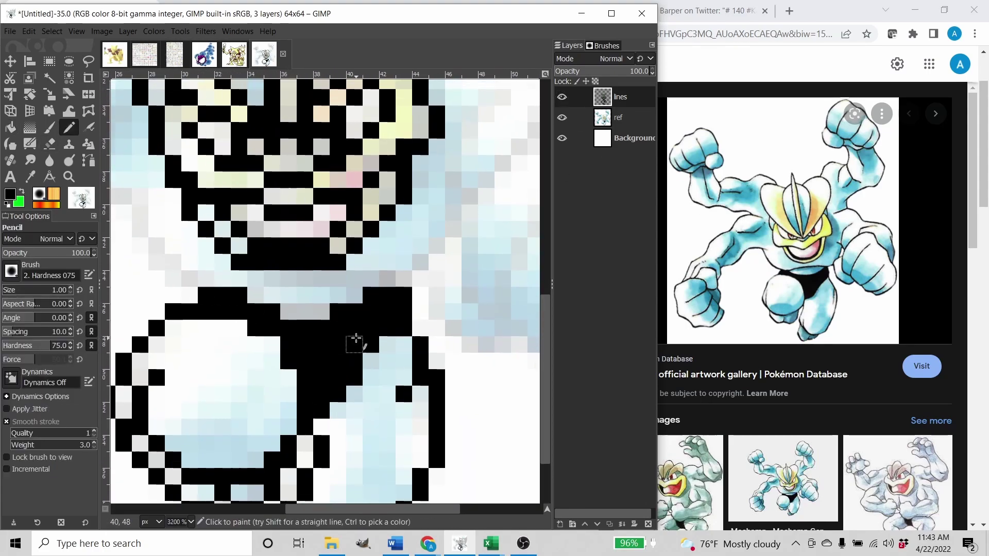
# Save the image as "68 Machamp Base".
pyautogui.scroll(-1, 249, 309)
pyautogui.scroll(-1, 397, 332)
pyautogui.scroll(1, 464, 331)
pyautogui.hotkey('ctrl', 's')
pyautogui.write('68 Machamp Base')
pyautogui.press('Return')
# Trace the sides of Machamp's torso and outline the large lower fist on the viewer's right in black.
pyautogui.scroll(1, 366, 214)
pyautogui.moveTo(366, 198)
pyautogui.mouseDown()
pyautogui.moveTo(419, 309)
pyautogui.moveTo(338, 401)
pyautogui.mouseUp()
pyautogui.scroll(1, 355, 309)
pyautogui.moveTo(336, 359)
pyautogui.mouseDown()
pyautogui.moveTo(319, 241)
pyautogui.moveTo(469, 228)
pyautogui.mouseUp()
pyautogui.scroll(-1, 329, 288)
pyautogui.moveTo(355, 346); pyautogui.dragTo(320, 342)
pyautogui.scroll(-1, 320, 309)
pyautogui.scroll(1, 393, 324)
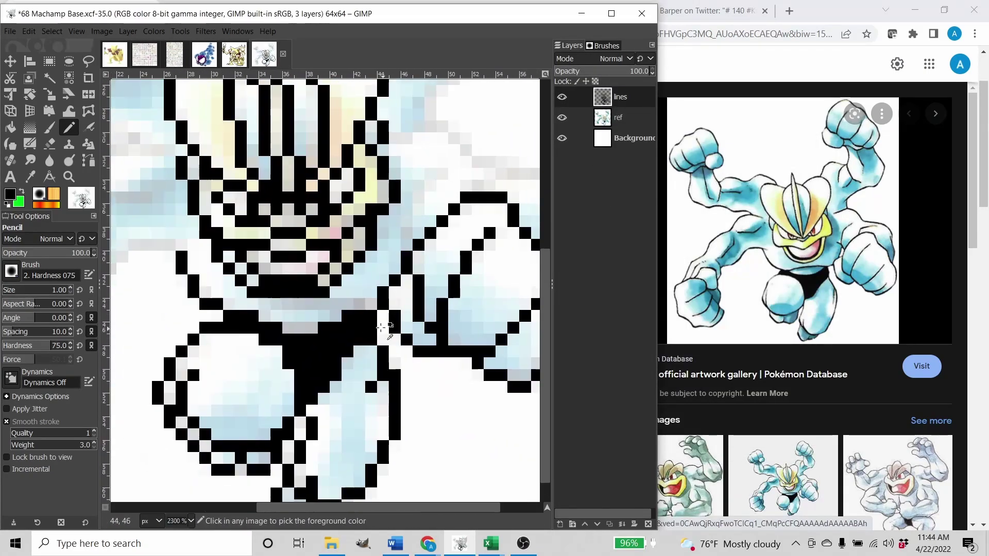
# Outline the forearm and shoulder above the large fist on the viewer's right and add its finger lines in black.
pyautogui.scroll(1, 440, 342)
pyautogui.scroll(-1, 439, 342)
pyautogui.moveTo(357, 251); pyautogui.dragTo(323, 313)
pyautogui.moveTo(355, 260); pyautogui.dragTo(415, 309)
pyautogui.moveTo(303, 233); pyautogui.dragTo(384, 284)
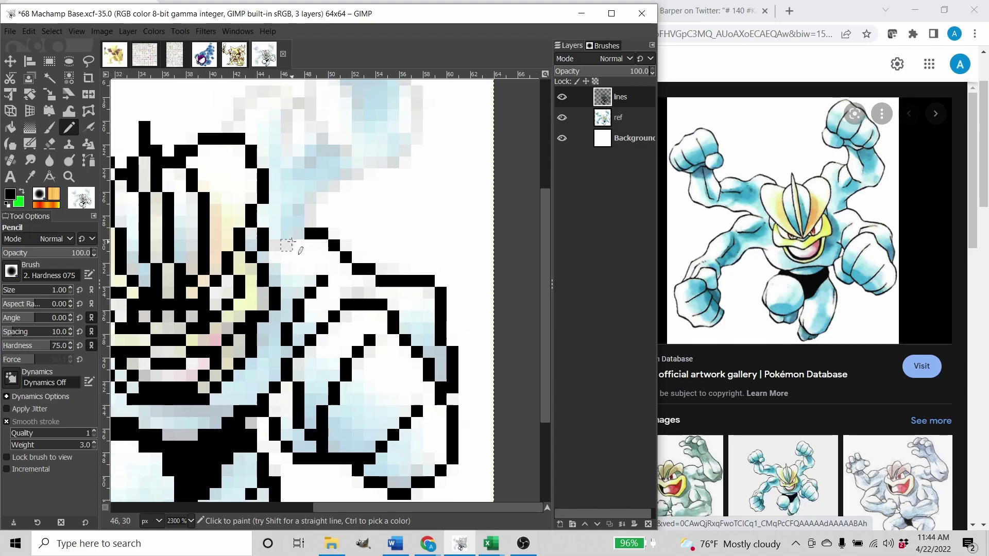
# Correct individual outline pixels where the lower arm on the viewer's right meets the body, briefly hiding the ref layer.
pyautogui.scroll(-1, 384, 258)
pyautogui.click(562, 118)
pyautogui.hotkey('shift', 'e')
pyautogui.click(562, 117)
pyautogui.press('n')
pyautogui.click(401, 231)
pyautogui.hotkey('shift', 'e')
pyautogui.click(402, 243)
pyautogui.scroll(-1, 401, 257)
pyautogui.press('n')
pyautogui.scroll(2, 380, 331)
pyautogui.click(380, 331)
pyautogui.scroll(-2, 379, 342)
# Select Machamp's head outline freehand on the lines layer, move it up one pixel, and anchor it.
pyautogui.press('f')
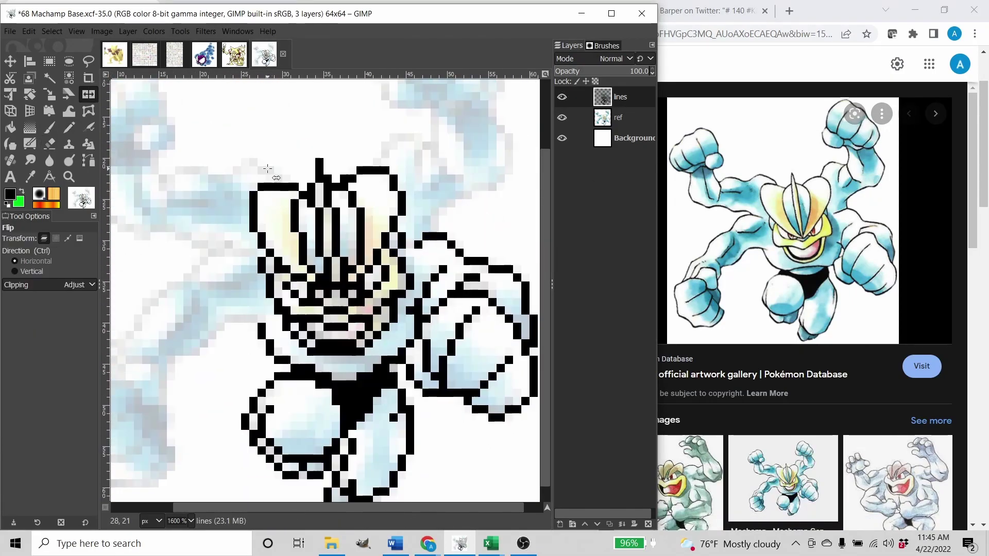
pyautogui.moveTo(265, 168); pyautogui.dragTo(243, 176)
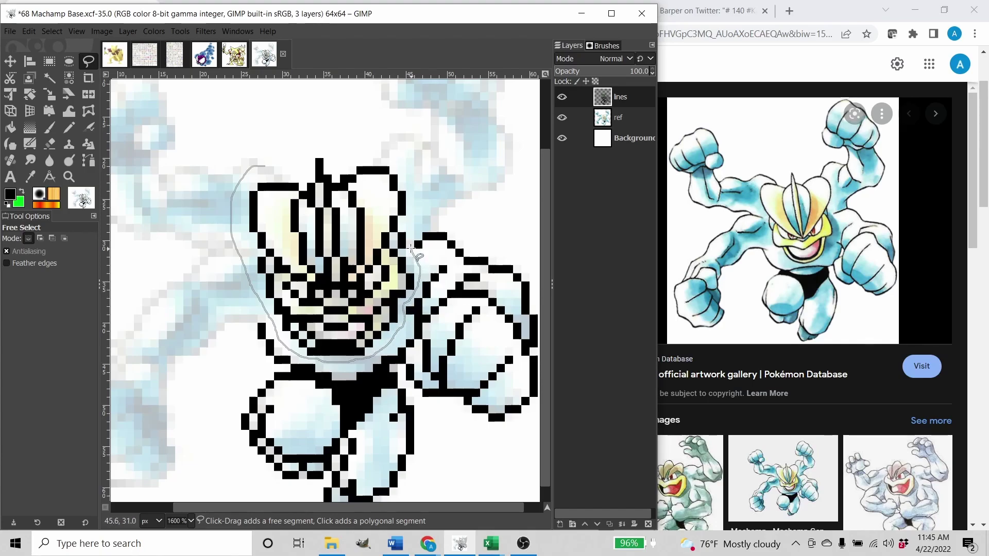
pyautogui.moveTo(264, 166); pyautogui.dragTo(264, 166)
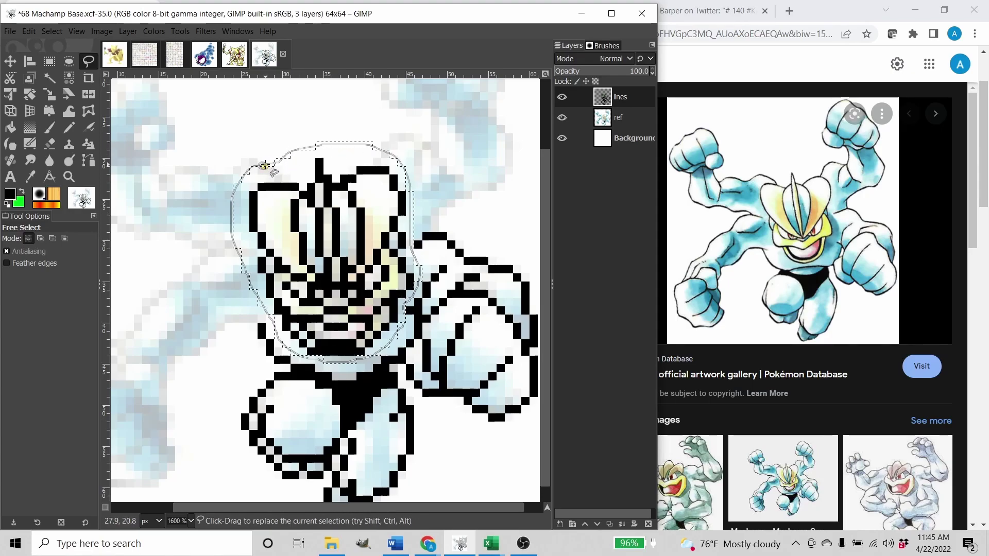
pyautogui.press('r')
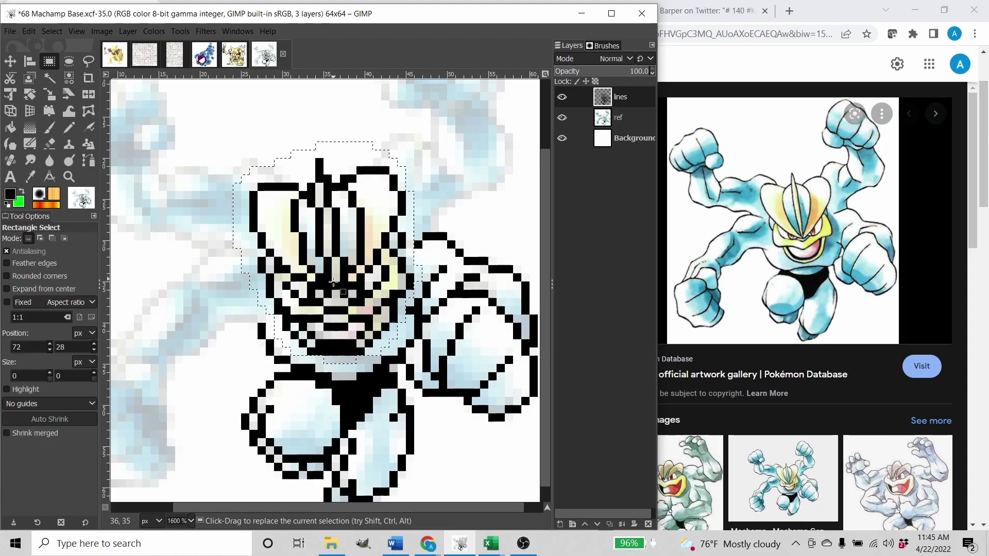
pyautogui.hotkey('ctrl', 'x')
pyautogui.hotkey('ctrl', 'v')
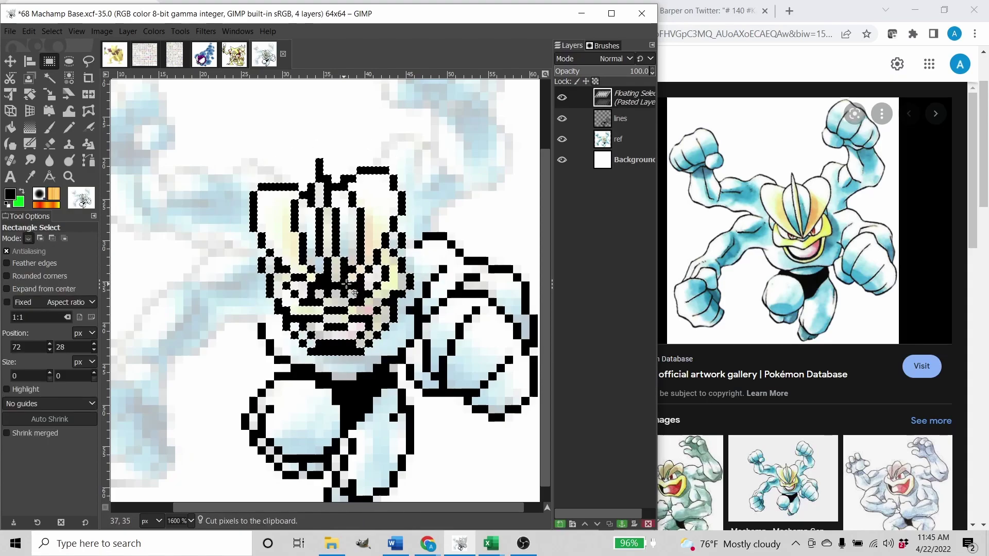
pyautogui.moveTo(351, 283); pyautogui.dragTo(352, 274)
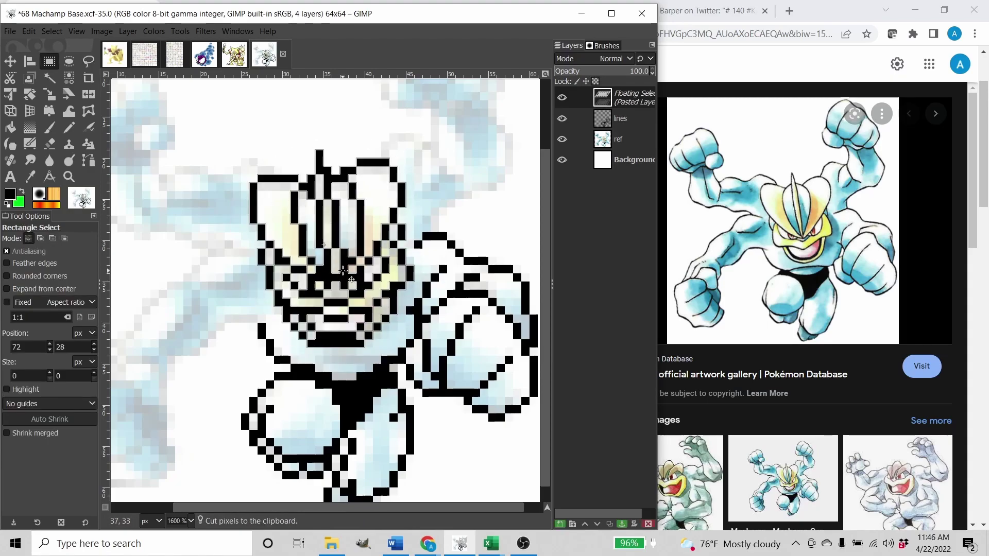
pyautogui.hotkey('ctrl', 'h')
# Draw a black line across the torso below the chin, then tidy the waist outline with the ref layer hidden.
pyautogui.press('n')
pyautogui.scroll(-1, 394, 334)
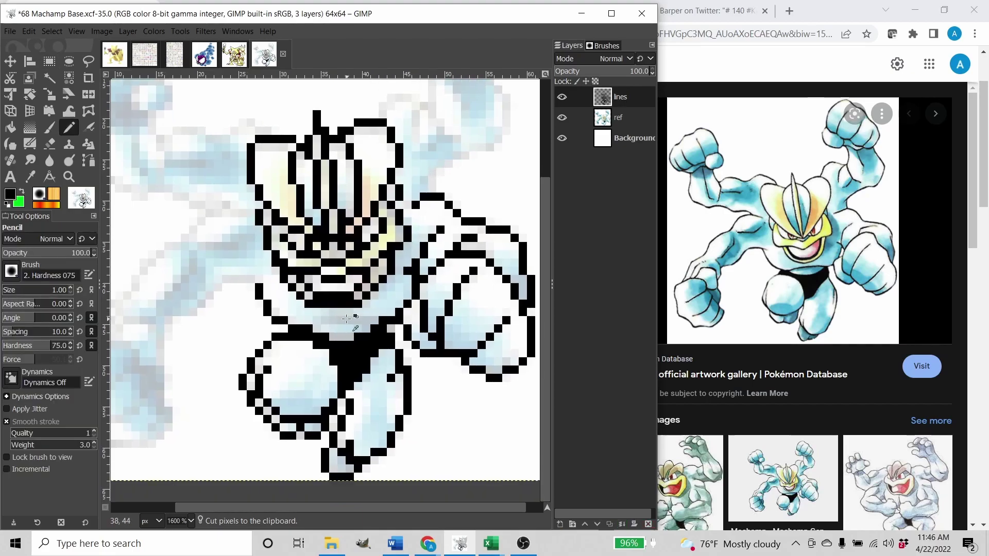
pyautogui.scroll(1, 315, 322)
pyautogui.moveTo(316, 320); pyautogui.dragTo(352, 320)
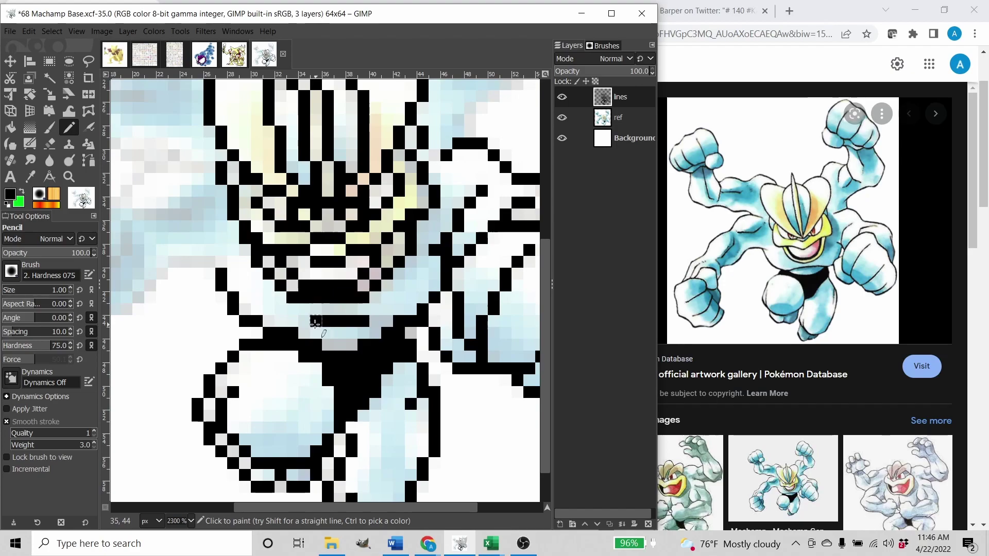
pyautogui.scroll(-2, 514, 160)
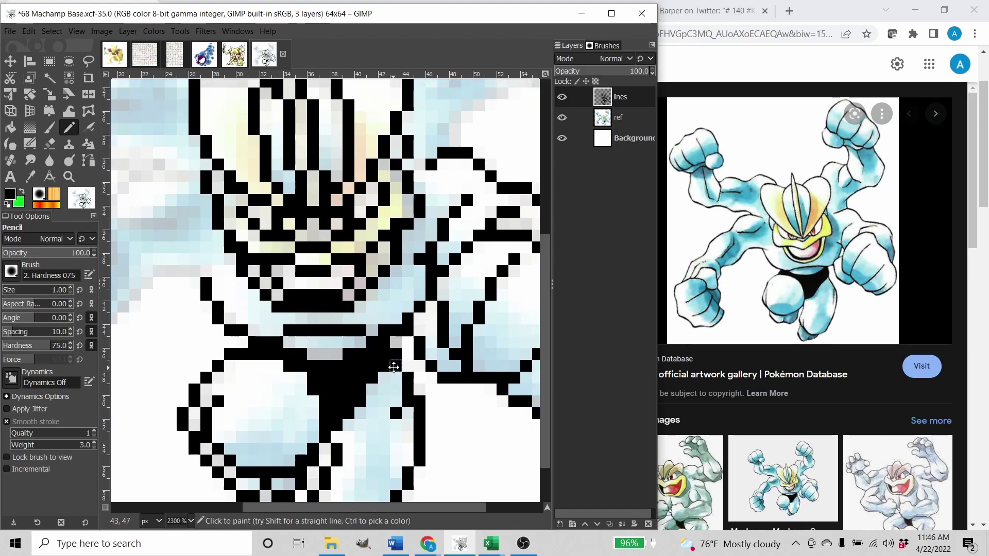
pyautogui.click(562, 118)
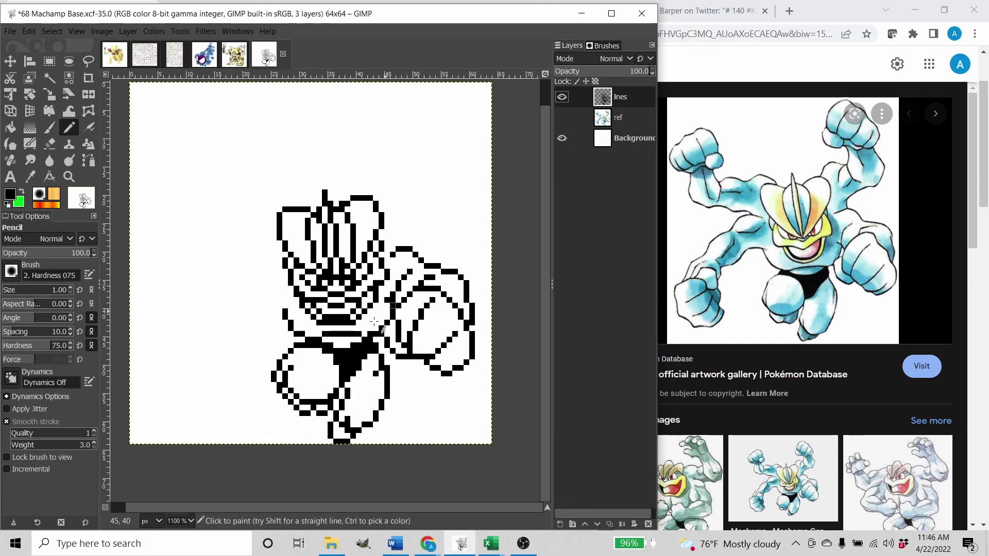
pyautogui.scroll(2, 361, 335)
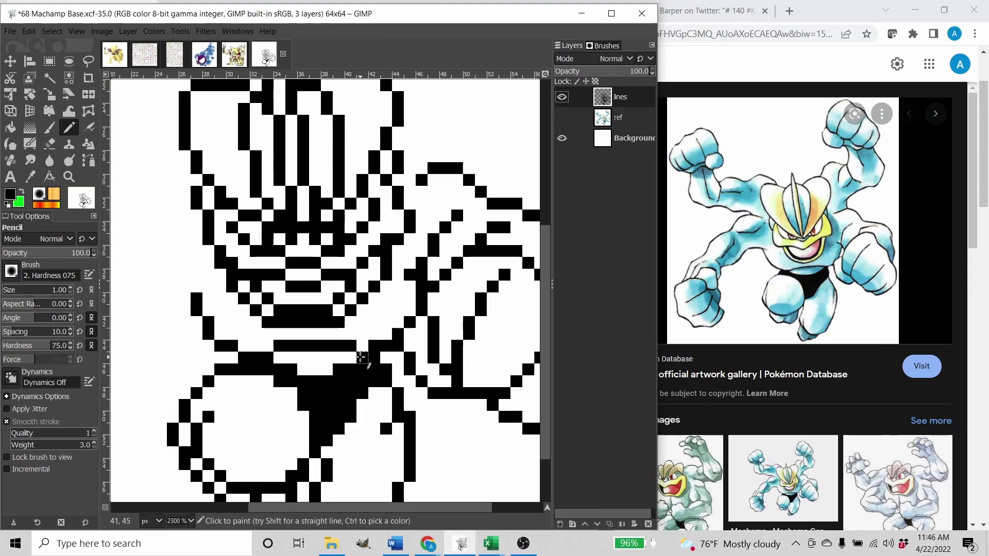
pyautogui.hotkey('shift', 'e')
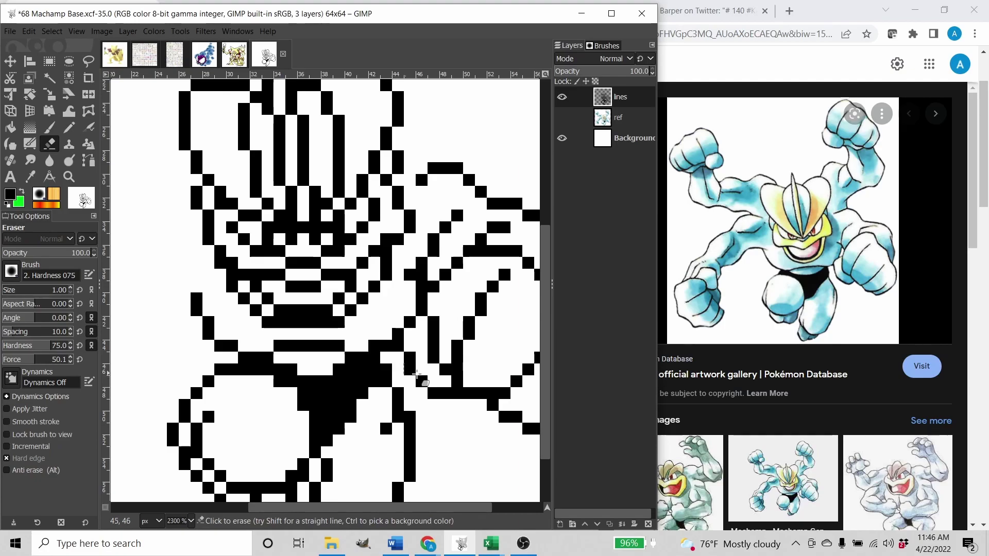
pyautogui.scroll(-2, 446, 387)
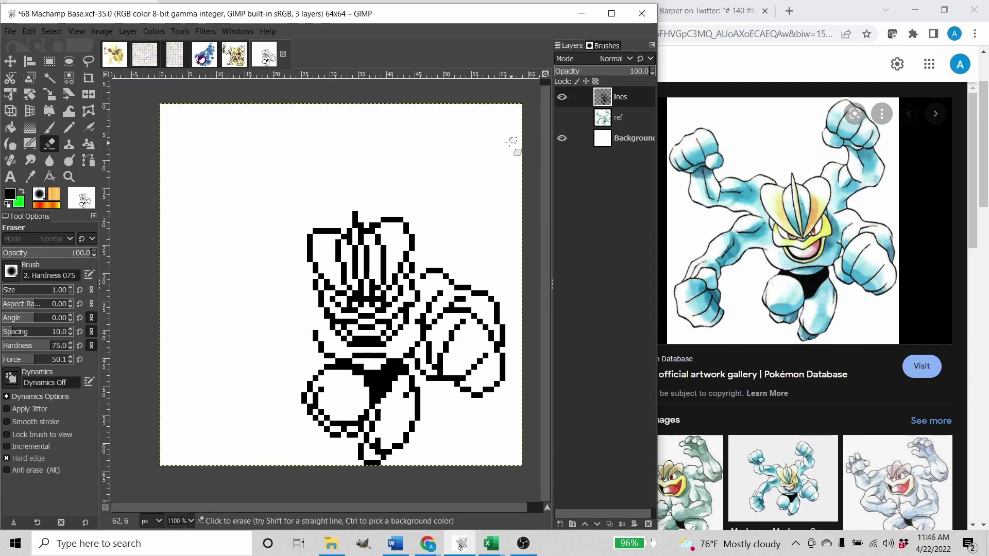
pyautogui.moveTo(460, 326); pyautogui.dragTo(437, 324)
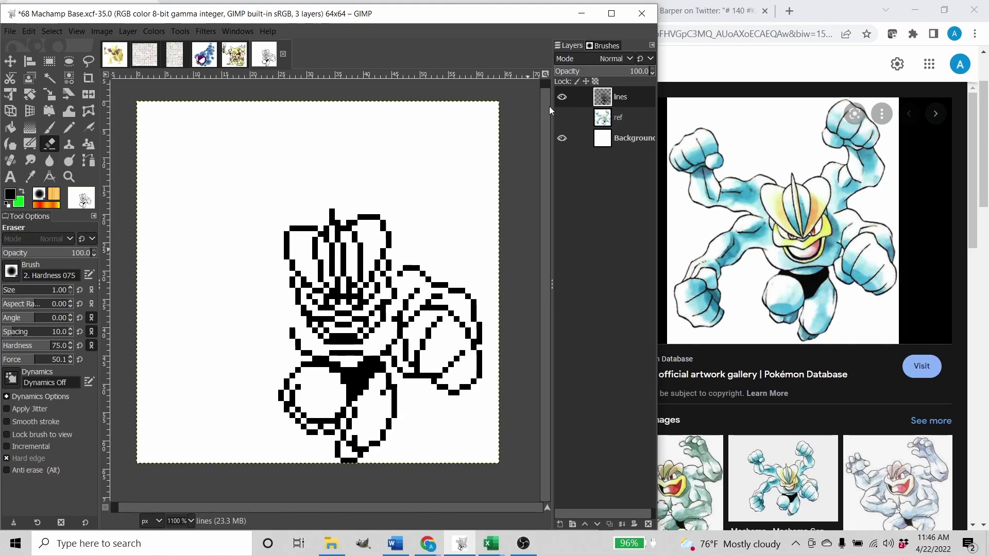
# Show the ref layer and refine the lowest finger of the large fist on the viewer's right, erasing an excess pixel.
pyautogui.click(562, 117)
pyautogui.scroll(-1, 446, 357)
pyautogui.scroll(2, 445, 357)
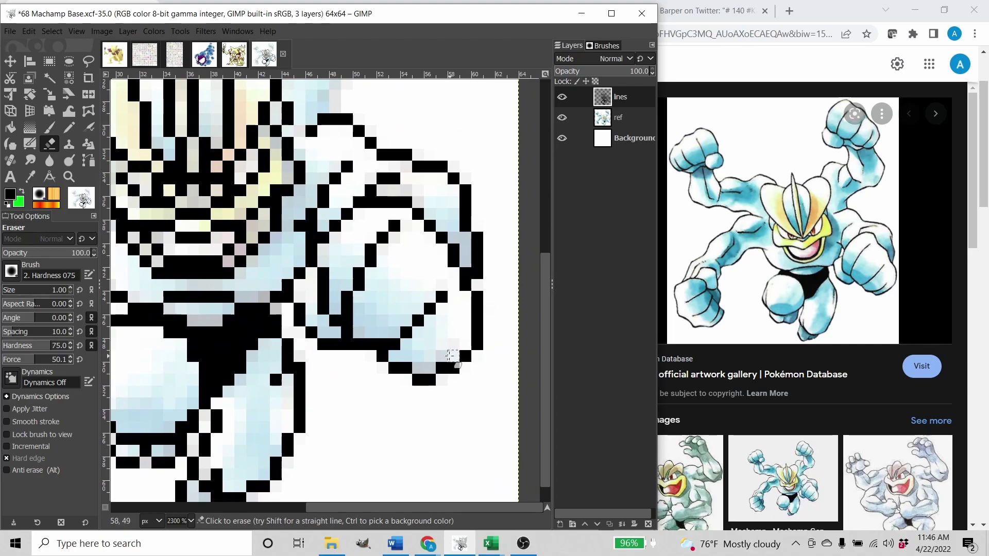
pyautogui.press('n')
pyautogui.moveTo(446, 355); pyautogui.dragTo(426, 370)
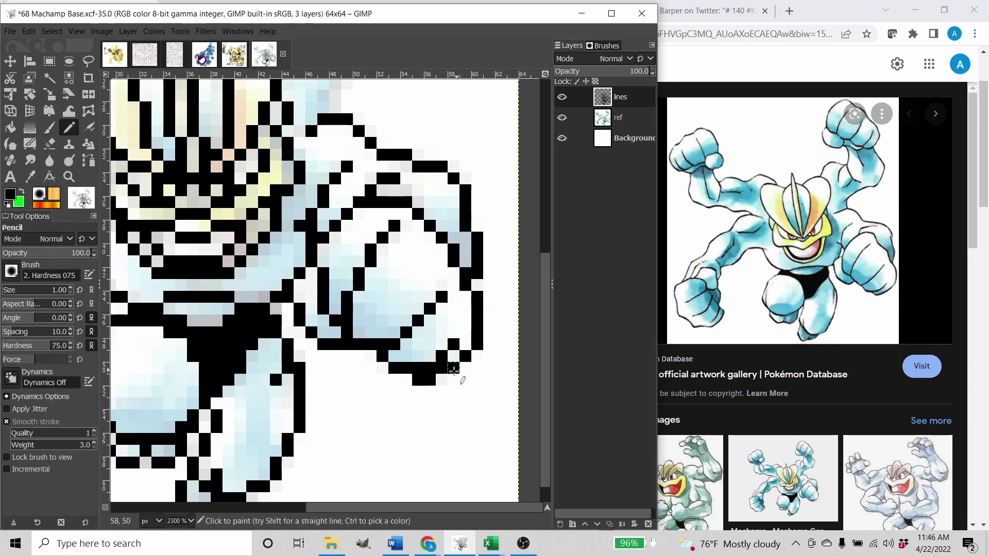
pyautogui.hotkey('shift', 'e')
pyautogui.click(446, 370)
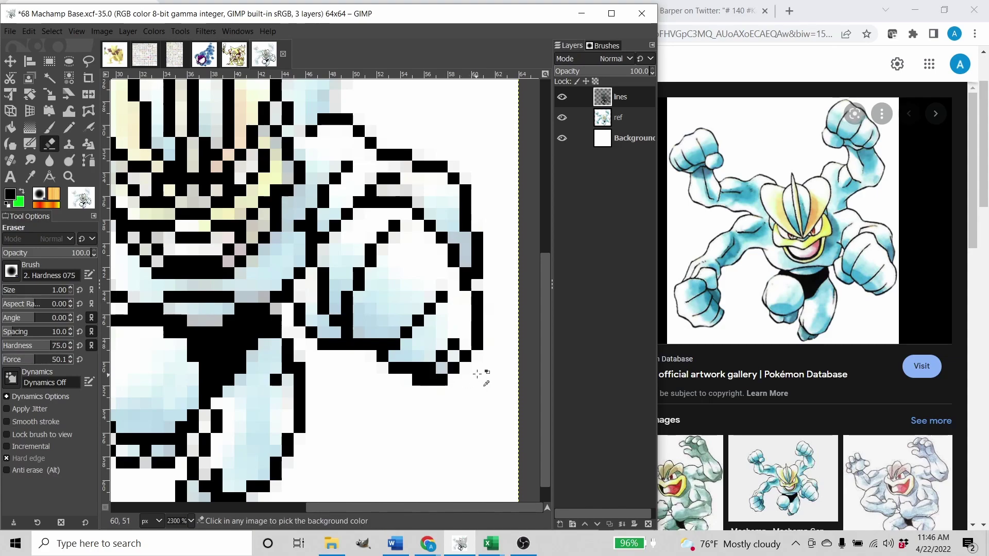
# Outline the lower fist on the viewer's left in black and draw its finger lines.
pyautogui.scroll(-1, 474, 370)
pyautogui.press('n')
pyautogui.scroll(-3, 473, 385)
pyautogui.scroll(3, 290, 324)
pyautogui.scroll(1, 313, 349)
pyautogui.moveTo(257, 301)
pyautogui.mouseDown()
pyautogui.moveTo(175, 383)
pyautogui.moveTo(294, 371)
pyautogui.moveTo(269, 313)
pyautogui.mouseUp()
pyautogui.moveTo(247, 312); pyautogui.dragTo(199, 347)
pyautogui.moveTo(257, 359); pyautogui.dragTo(222, 383)
pyautogui.moveTo(281, 383); pyautogui.dragTo(269, 395)
pyautogui.scroll(-1, 341, 348)
pyautogui.scroll(1, 344, 309)
pyautogui.moveTo(203, 294); pyautogui.dragTo(274, 333)
# Trace the outer edge of the forearm above the lower-left fist and erase stray pixels around the wrist.
pyautogui.hotkey('shift', 'e')
pyautogui.press('n')
pyautogui.scroll(1, 287, 330)
pyautogui.moveTo(168, 345); pyautogui.dragTo(251, 237)
pyautogui.hotkey('shift', 'e')
pyautogui.click(272, 284)
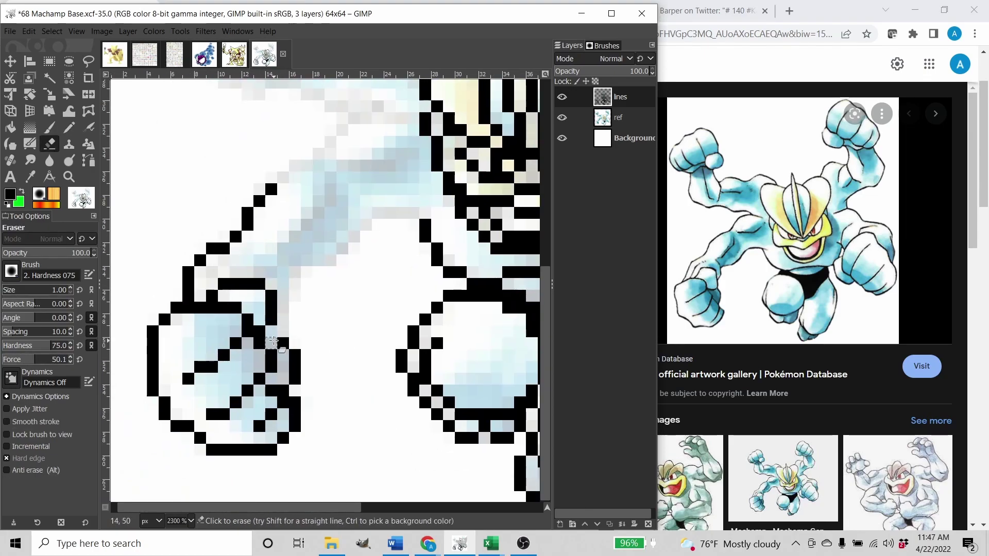
pyautogui.press('n')
pyautogui.scroll(1, 340, 324)
pyautogui.hotkey('shift', 'e')
pyautogui.click(282, 338)
# Trace the underside, shoulder and muscle lines of the lower arm on the viewer's left up to the torso.
pyautogui.press('n')
pyautogui.scroll(1, 315, 356)
pyautogui.click(312, 356)
pyautogui.scroll(-1, 311, 355)
pyautogui.scroll(1, 381, 319)
pyautogui.moveTo(367, 259); pyautogui.dragTo(217, 332)
pyautogui.scroll(1, 274, 296)
pyautogui.moveTo(299, 237)
pyautogui.mouseDown()
pyautogui.moveTo(239, 297)
pyautogui.moveTo(262, 277)
pyautogui.moveTo(332, 253)
pyautogui.mouseUp()
pyautogui.scroll(-1, 298, 354)
pyautogui.scroll(1, 320, 289)
pyautogui.scroll(-1, 353, 309)
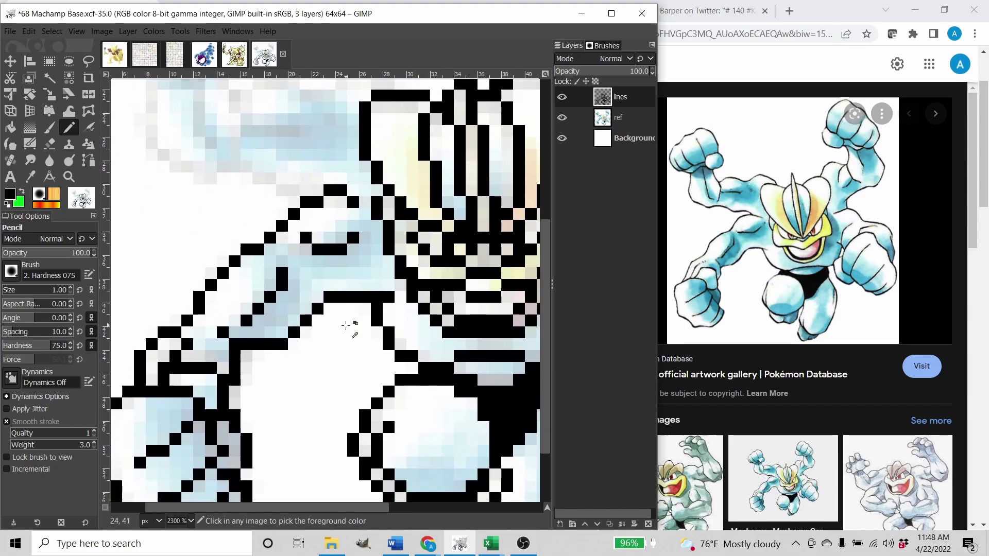
# Correct individual outline pixels on the lower arm on the viewer's left, hiding the ref layer to check the line art.
pyautogui.click(562, 117)
pyautogui.hotkey('shift', 'e')
pyautogui.scroll(-1, 365, 327)
pyautogui.press('n')
pyautogui.hotkey('shift', 'e')
pyautogui.press('n')
pyautogui.scroll(-1, 328, 315)
pyautogui.hotkey('shift', 'e')
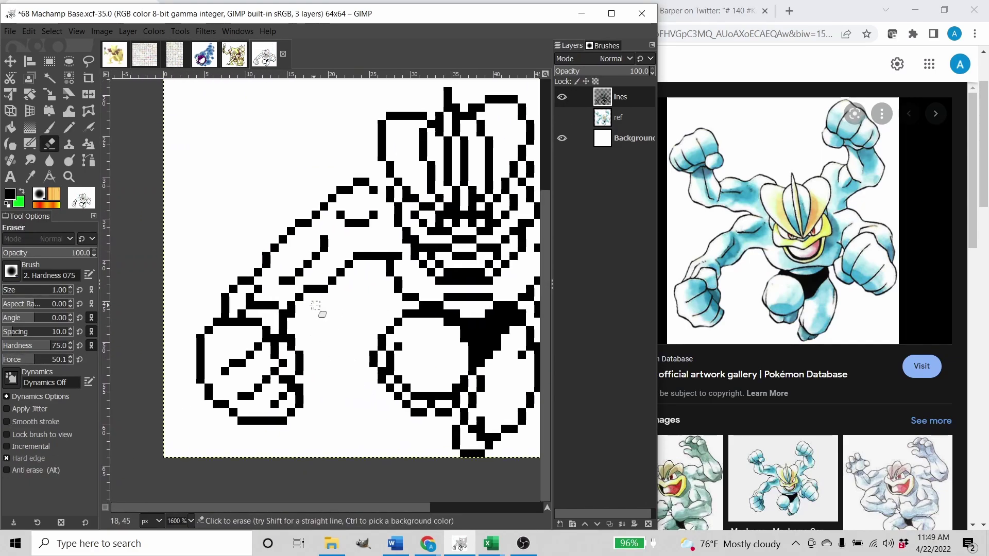
pyautogui.scroll(1, 286, 320)
pyautogui.click(562, 118)
pyautogui.scroll(1, 283, 309)
pyautogui.press('n')
pyautogui.scroll(-1, 282, 319)
pyautogui.click(562, 118)
pyautogui.hotkey('shift', 'e')
pyautogui.scroll(1, 354, 298)
pyautogui.moveTo(299, 260); pyautogui.dragTo(332, 263)
pyautogui.scroll(-1, 354, 299)
pyautogui.press('n')
pyautogui.scroll(-1, 350, 322)
# Trace both raised arms and their fists in black over the ref layer, including the finger and muscle lines.
pyautogui.click(561, 120)
pyautogui.scroll(2, 397, 149)
pyautogui.moveTo(327, 178)
pyautogui.mouseDown()
pyautogui.moveTo(291, 231)
pyautogui.moveTo(363, 225)
pyautogui.mouseUp()
pyautogui.moveTo(340, 273); pyautogui.dragTo(399, 250)
pyautogui.moveTo(386, 296); pyautogui.dragTo(386, 190)
pyautogui.moveTo(374, 178)
pyautogui.mouseDown()
pyautogui.moveTo(269, 219)
pyautogui.moveTo(315, 273)
pyautogui.mouseUp()
pyautogui.moveTo(375, 360); pyautogui.dragTo(354, 298)
pyautogui.moveTo(388, 206)
pyautogui.mouseDown()
pyautogui.moveTo(381, 219)
pyautogui.moveTo(413, 313)
pyautogui.mouseUp()
pyautogui.moveTo(390, 325); pyautogui.dragTo(340, 360)
pyautogui.moveTo(342, 278); pyautogui.dragTo(367, 301)
pyautogui.moveTo(318, 206); pyautogui.dragTo(330, 267)
pyautogui.moveTo(393, 279); pyautogui.dragTo(405, 264)
pyautogui.moveTo(342, 286); pyautogui.dragTo(322, 245)
pyautogui.scroll(-1, 321, 245)
pyautogui.moveTo(277, 210); pyautogui.dragTo(433, 225)
pyautogui.scroll(1, 280, 208)
pyautogui.moveTo(301, 186); pyautogui.dragTo(325, 238)
pyautogui.moveTo(313, 213)
pyautogui.mouseDown()
pyautogui.moveTo(184, 269)
pyautogui.moveTo(208, 269)
pyautogui.mouseUp()
pyautogui.moveTo(254, 185); pyautogui.dragTo(265, 256)
pyautogui.moveTo(219, 269); pyautogui.dragTo(266, 280)
pyautogui.moveTo(338, 299); pyautogui.dragTo(335, 264)
pyautogui.moveTo(228, 251)
pyautogui.mouseDown()
pyautogui.moveTo(217, 288)
pyautogui.moveTo(346, 332)
pyautogui.mouseUp()
pyautogui.moveTo(248, 221); pyautogui.dragTo(271, 280)
pyautogui.moveTo(224, 257); pyautogui.dragTo(235, 292)
pyautogui.moveTo(277, 233); pyautogui.dragTo(423, 233)
pyautogui.moveTo(266, 260); pyautogui.dragTo(325, 257)
pyautogui.scroll(-2, 283, 226)
# Hide the ref layer and smooth the elbow underside of the raised arm on the viewer's left by shifting outline pixels.
pyautogui.click(562, 117)
pyautogui.hotkey('shift', 'e')
pyautogui.scroll(1, 258, 276)
pyautogui.press('n')
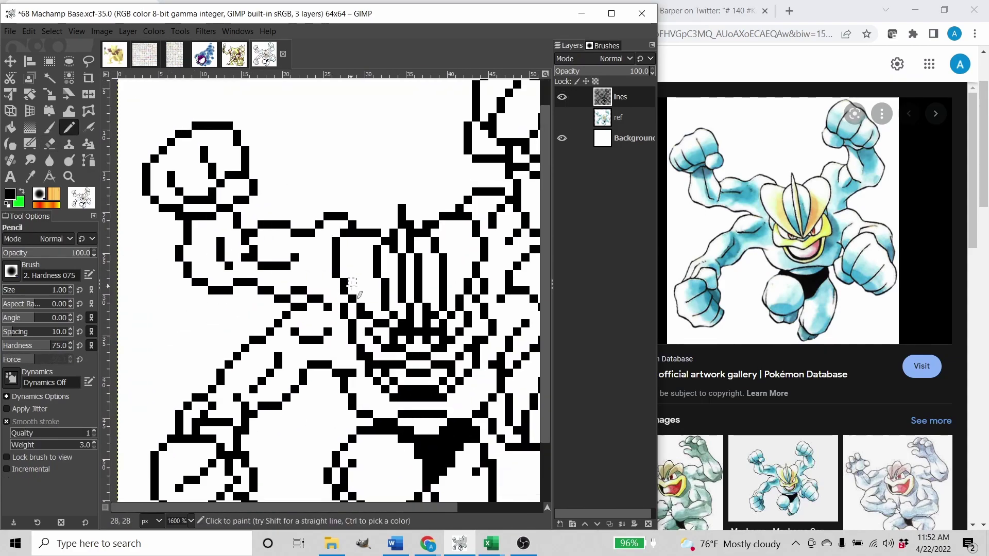
pyautogui.scroll(-1, 312, 278)
pyautogui.hotkey('shift', 'e')
pyautogui.click(562, 118)
pyautogui.click(560, 121)
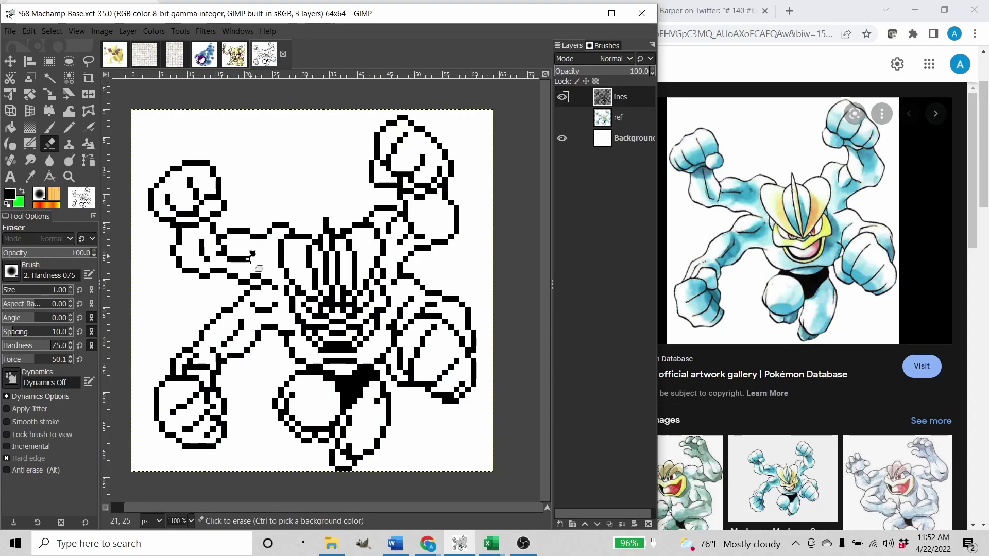
pyautogui.scroll(3, 218, 259)
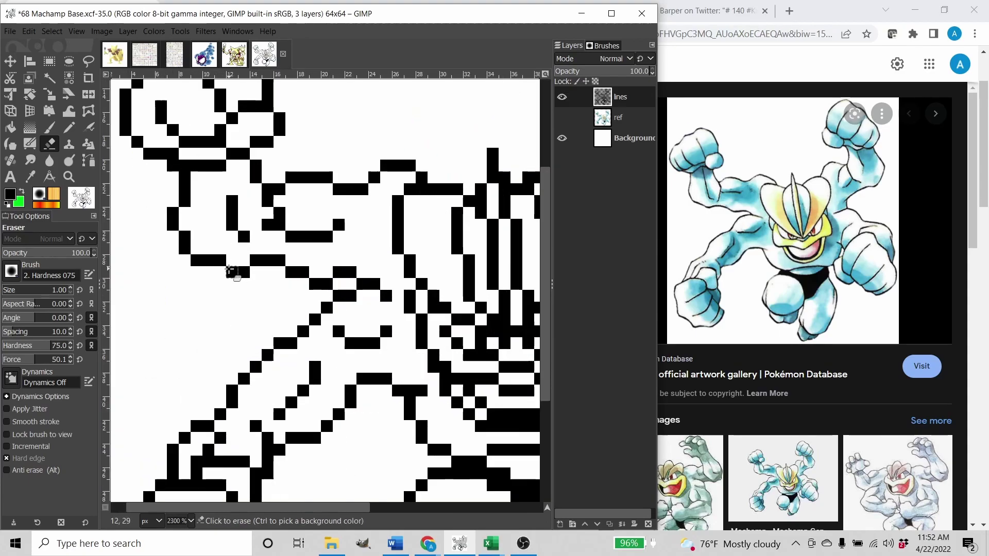
pyautogui.click(220, 262)
pyautogui.press('n')
pyautogui.click(221, 272)
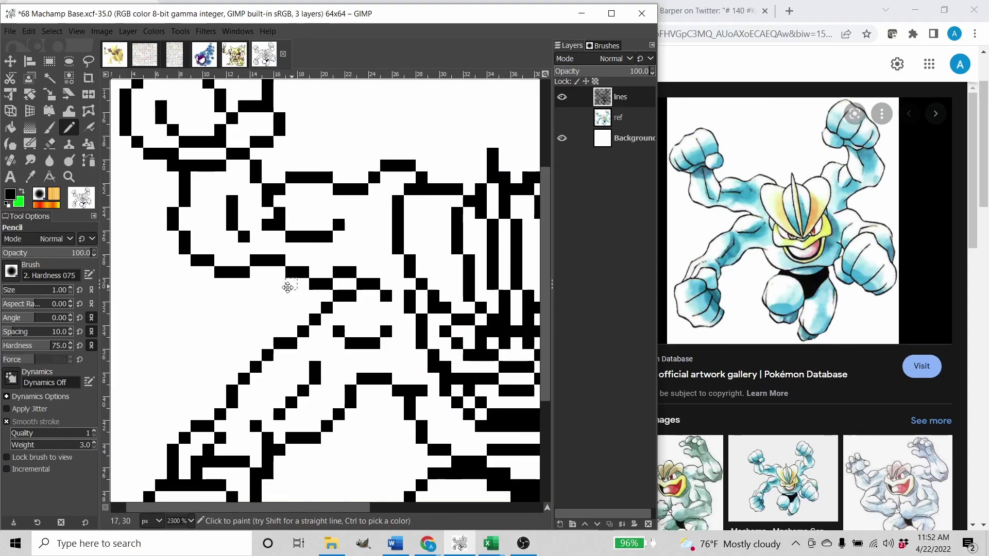
pyautogui.moveTo(290, 286); pyautogui.dragTo(267, 287)
pyautogui.scroll(-2, 312, 295)
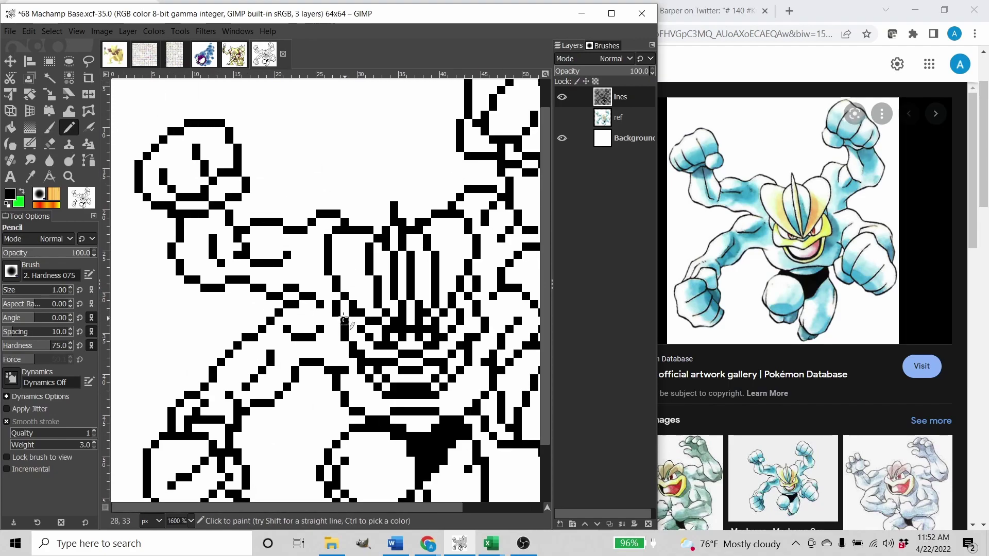
# Correct the outline pixels where the left-side arms meet the head crest, and save the image.
pyautogui.moveTo(337, 302); pyautogui.dragTo(308, 295)
pyautogui.click(346, 230)
pyautogui.hotkey('shift', 'e')
pyautogui.click(340, 228)
pyautogui.press('n')
pyautogui.scroll(-2, 296, 281)
pyautogui.scroll(2, 294, 281)
pyautogui.hotkey('shift', 'e')
pyautogui.hotkey('ctrl', 's')
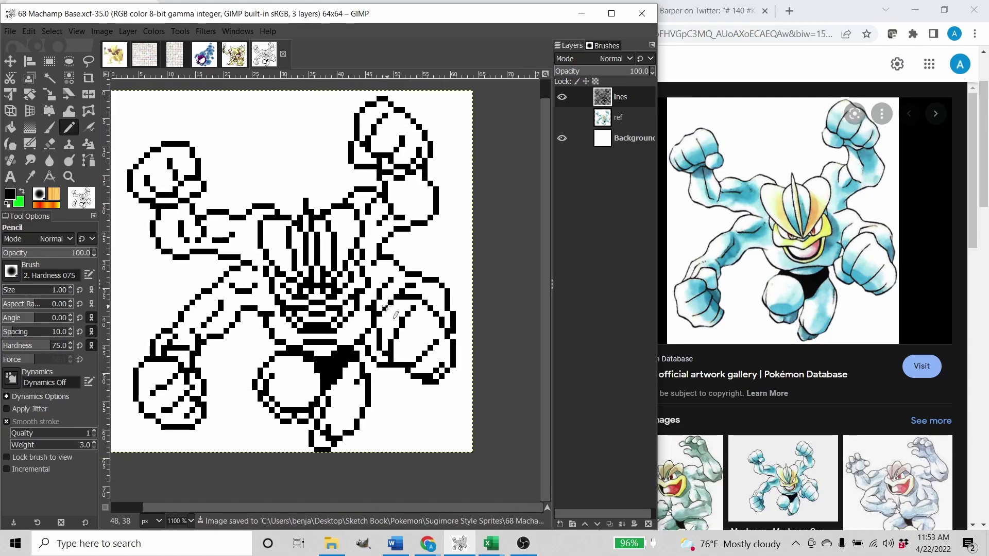
pyautogui.click(609, 524)
pyautogui.rightClick(629, 99)
pyautogui.click(657, 107)
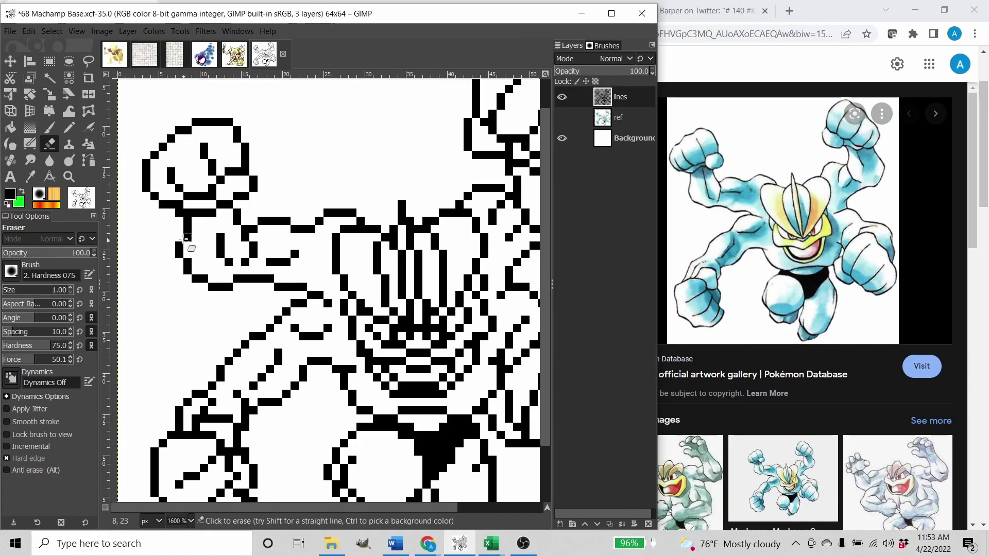
# Touch up the outline of the raised arm on the viewer's left and save the image again.
pyautogui.press('n')
pyautogui.scroll(-2, 360, 309)
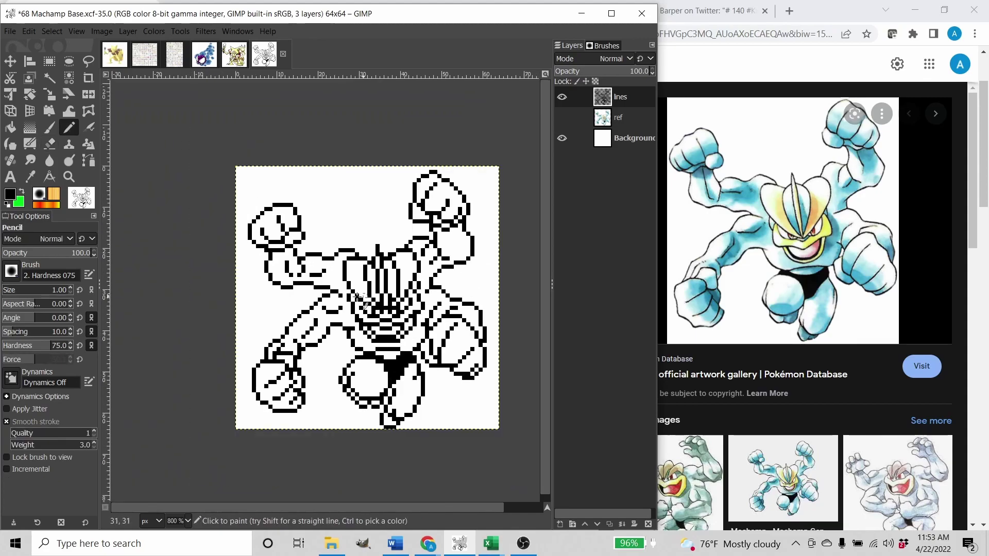
pyautogui.scroll(1, 361, 309)
pyautogui.scroll(-1, 366, 312)
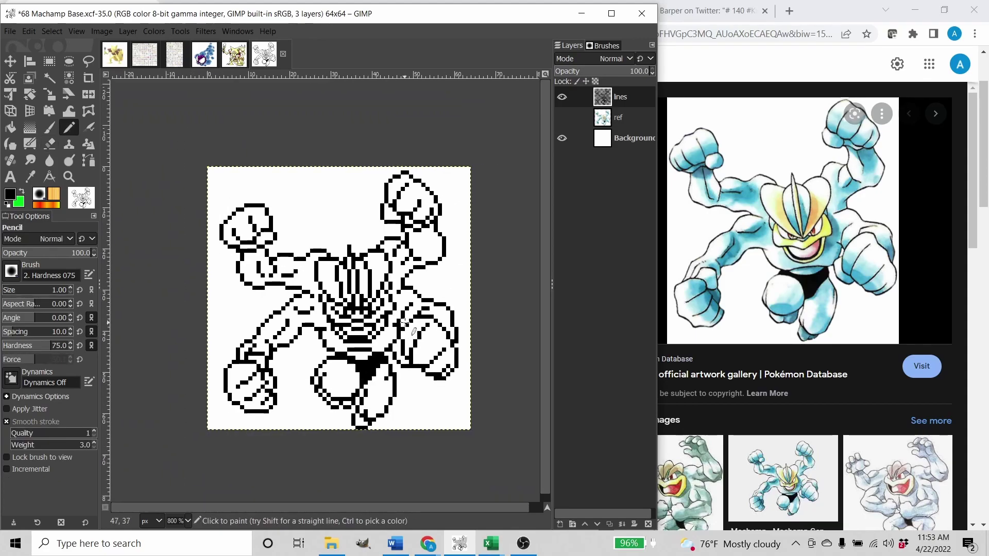
pyautogui.hotkey('ctrl', 's')
pyautogui.scroll(1, 376, 310)
pyautogui.moveTo(376, 310); pyautogui.dragTo(385, 313)
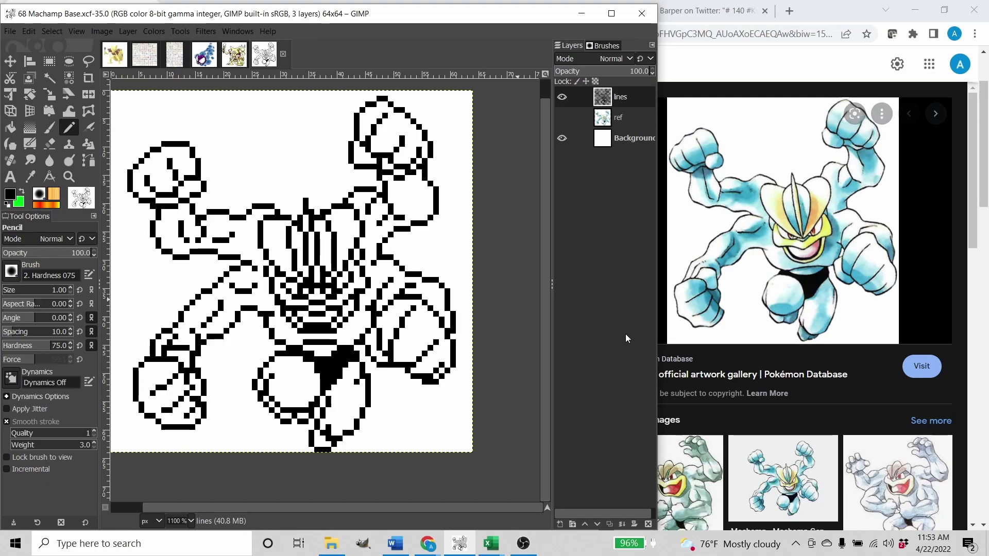
pyautogui.moveTo(366, 255); pyautogui.dragTo(386, 270)
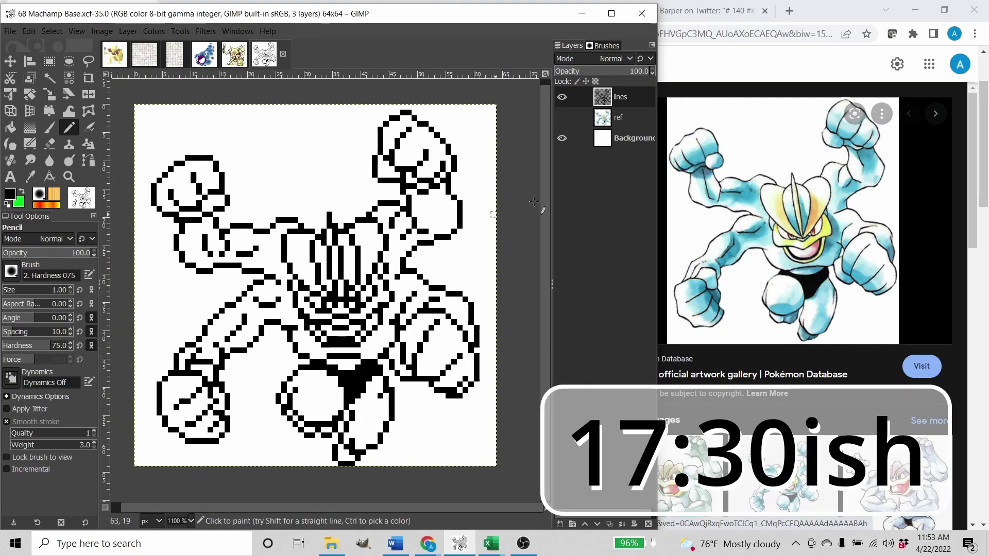
# Duplicate the lines layer and rename the copy BW.
pyautogui.rightClick(625, 97)
pyautogui.click(660, 228)
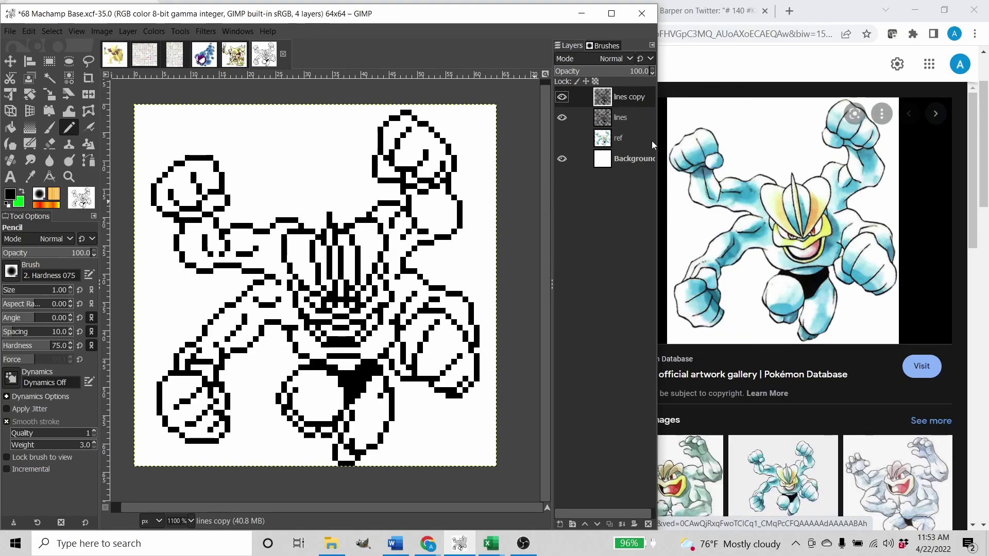
pyautogui.rightClick(629, 99)
pyautogui.click(657, 107)
pyautogui.write('BW')
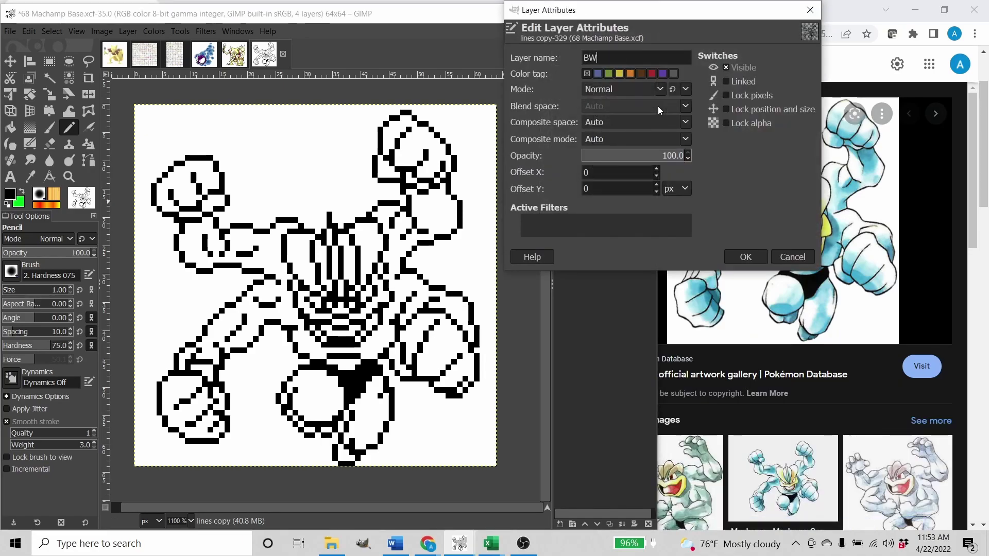
pyautogui.press('Return')
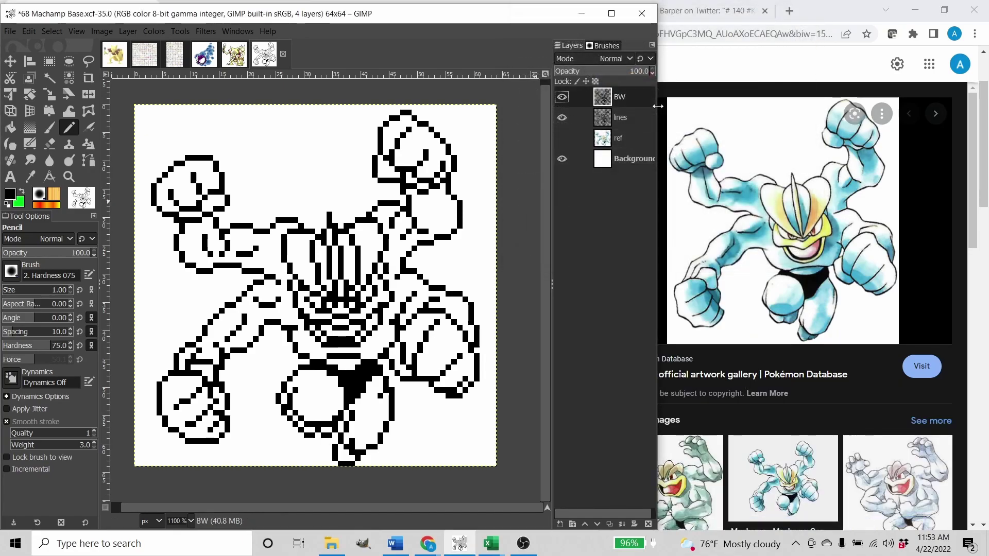
# In the 151 pokemon sprites image, hide the Color layer, sample dark and light greys from a black-and-white sprite, and return to 68 Machamp Base.
pyautogui.click(144, 55)
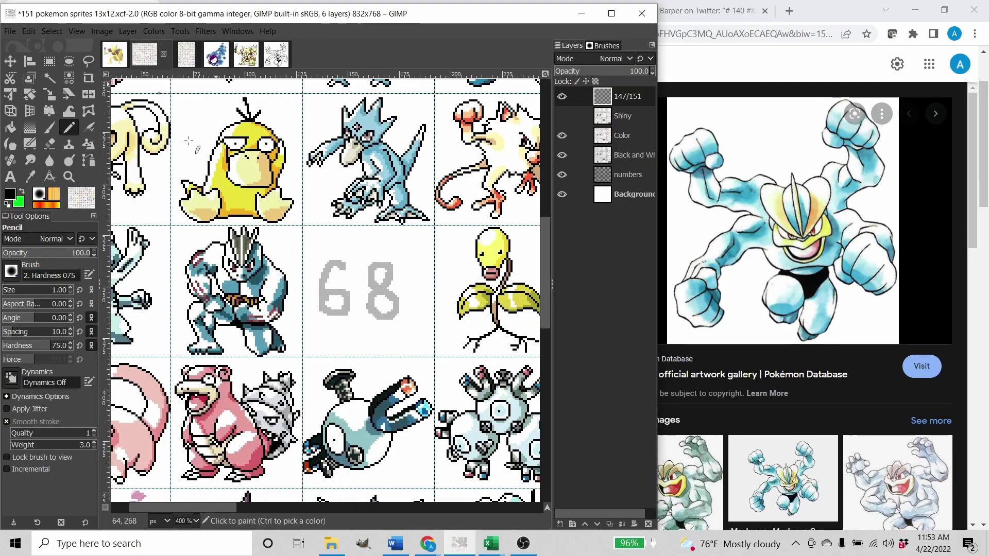
pyautogui.click(623, 159)
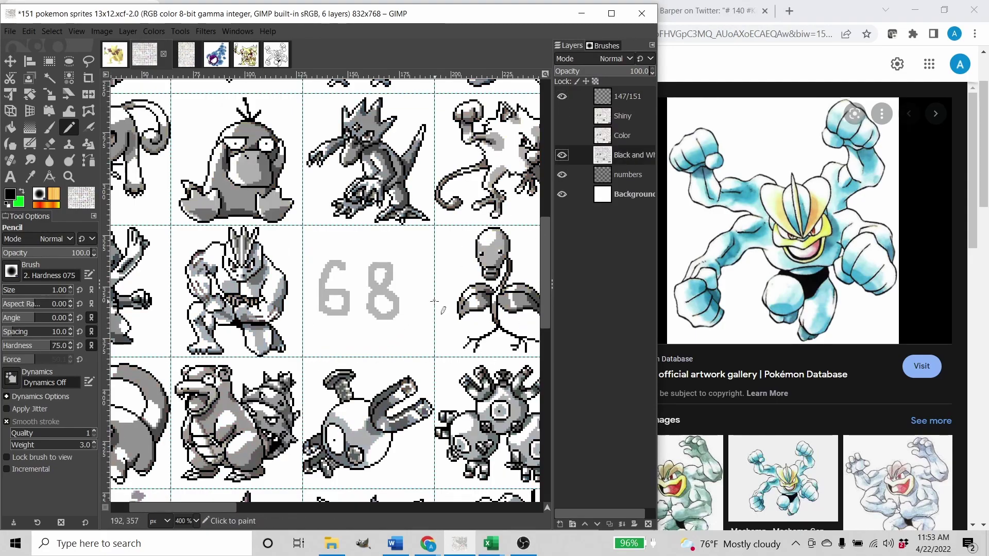
pyautogui.keyDown('ctrl'); pyautogui.scroll(-4, 409, 307); pyautogui.keyUp('ctrl')
pyautogui.keyDown('ctrl'); pyautogui.scroll(3, 409, 306); pyautogui.keyUp('ctrl')
pyautogui.keyDown('ctrl'); pyautogui.scroll(5, 359, 311); pyautogui.keyUp('ctrl')
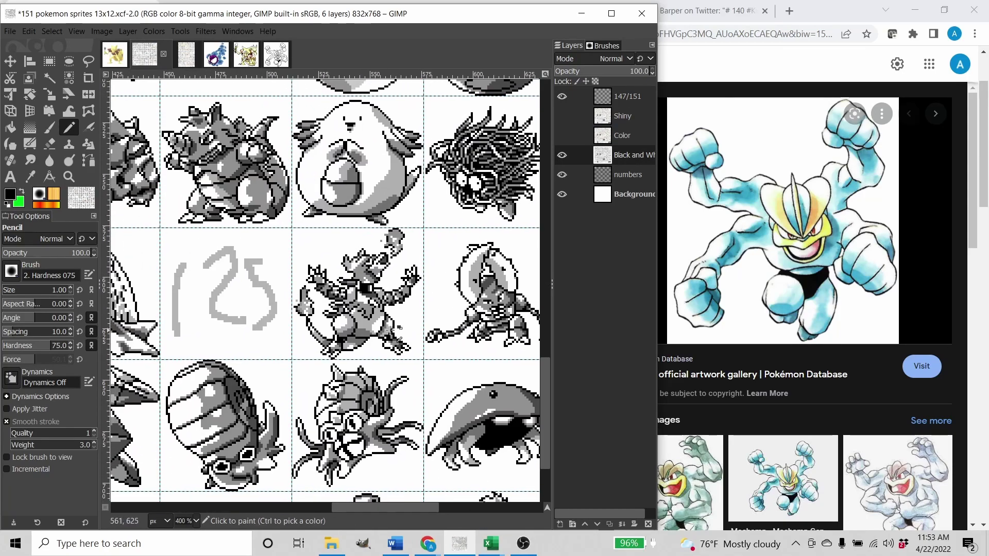
pyautogui.press('o')
pyautogui.press('x')
pyautogui.click(269, 57)
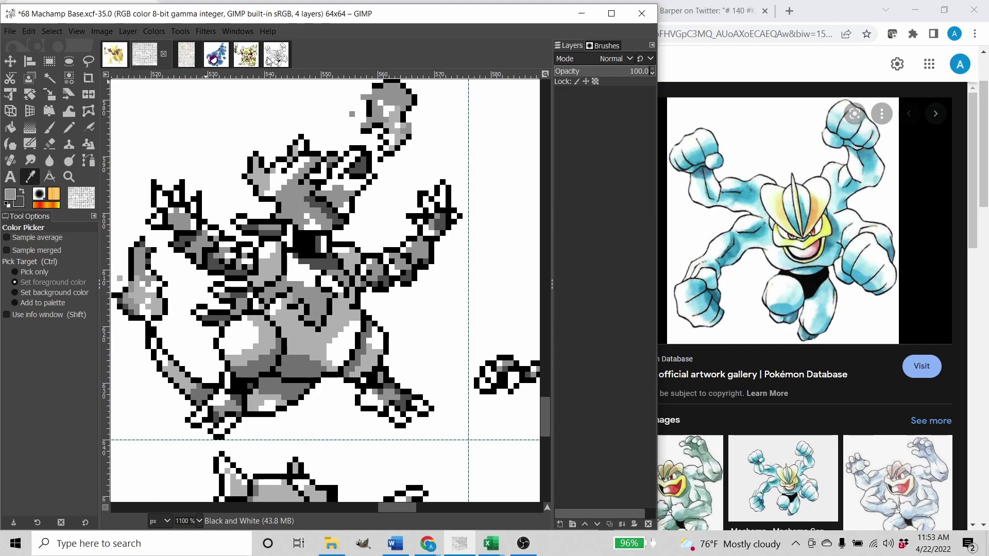
# Show the ref layer under the line art and pencil dark and light grey shading into Machamp's open mouth on the BW layer.
pyautogui.press('n')
pyautogui.click(562, 138)
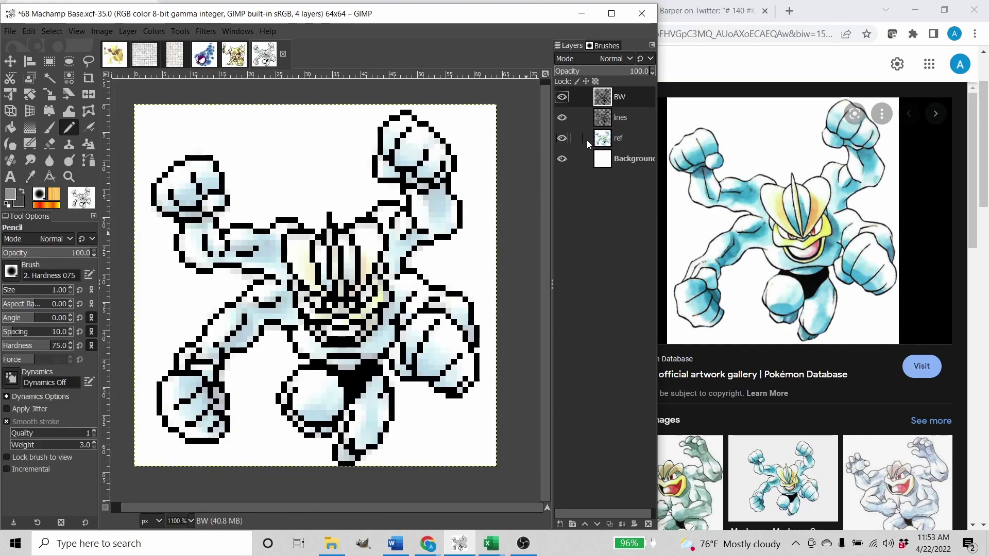
pyautogui.scroll(-1, 327, 279)
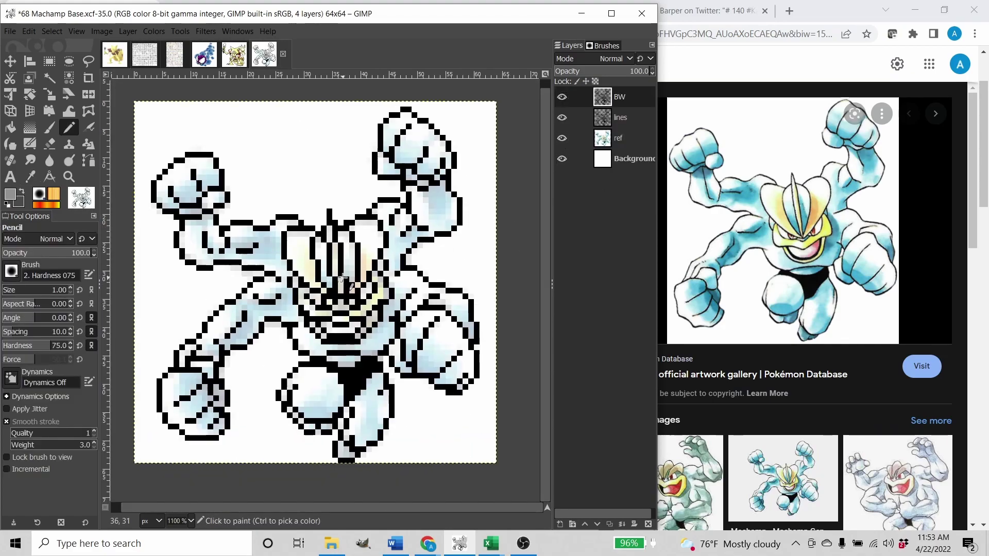
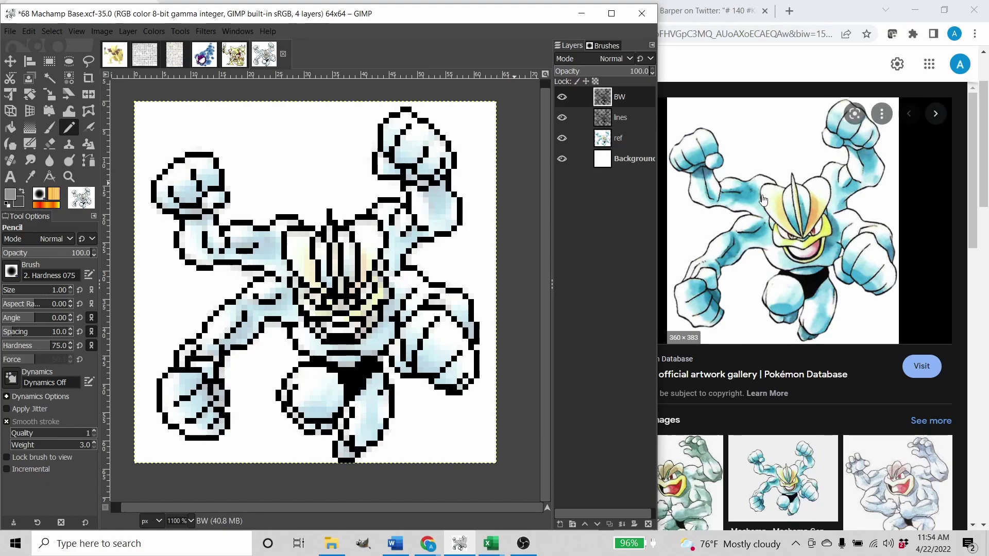
pyautogui.scroll(2, 363, 322)
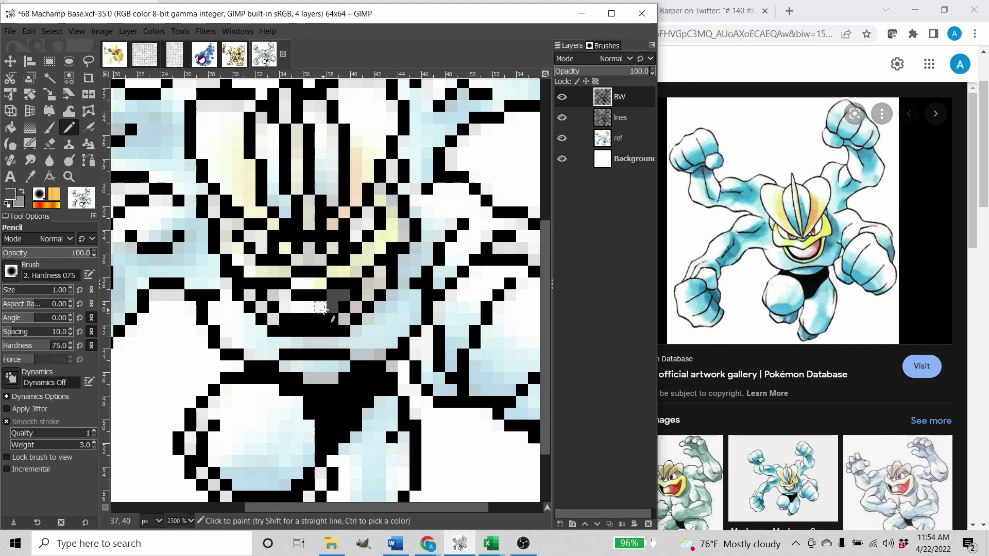
pyautogui.hscroll(-1, 324, 306)
pyautogui.press('x')
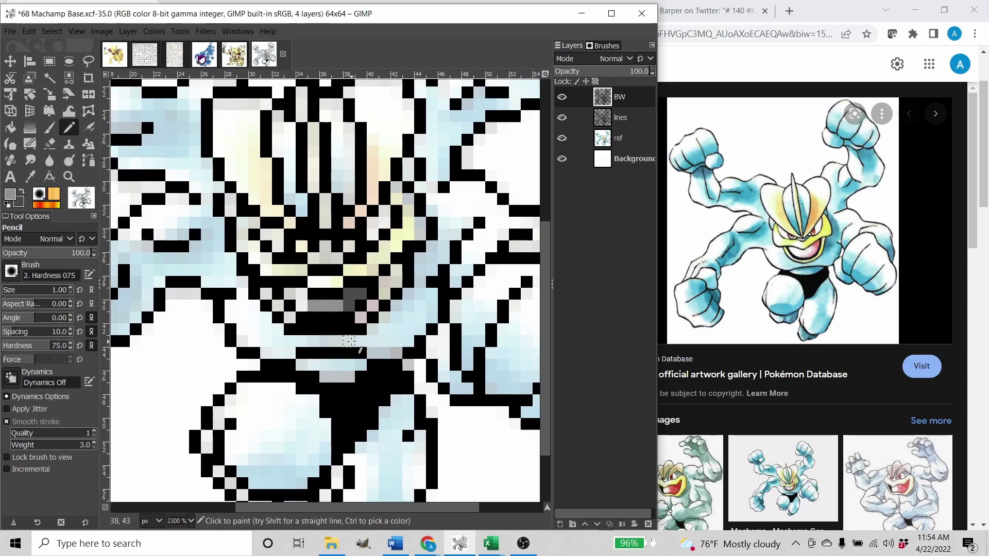
# Shade the head crest and the eye area with the two greys, following the darker colours of the reference.
pyautogui.moveTo(397, 229); pyautogui.dragTo(396, 289)
pyautogui.press('x')
pyautogui.moveTo(382, 205); pyautogui.dragTo(408, 266)
pyautogui.moveTo(344, 314); pyautogui.dragTo(320, 273)
pyautogui.scroll(1, 314, 294)
pyautogui.press('x')
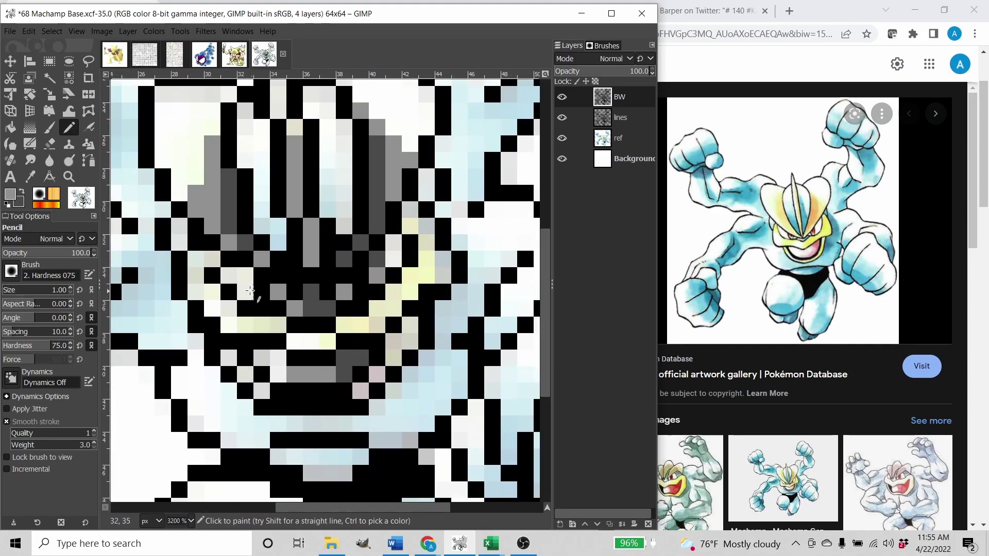
# Shade the waist and legs in dark and light grey, and check the shading by toggling the BW layer's visibility.
pyautogui.press('x')
pyautogui.scroll(-1, 314, 309)
pyautogui.moveTo(309, 412); pyautogui.dragTo(304, 216)
pyautogui.scroll(1, 289, 323)
pyautogui.moveTo(232, 304); pyautogui.dragTo(294, 266)
pyautogui.hscroll(2, 330, 288)
pyautogui.press('x')
pyautogui.moveTo(377, 277)
pyautogui.mouseDown()
pyautogui.moveTo(309, 350)
pyautogui.moveTo(349, 258)
pyautogui.mouseUp()
pyautogui.scroll(-2, 360, 320)
pyautogui.click(564, 98)
pyautogui.click(562, 96)
# Shade the lower fist and the raised arm on the viewer's right with dark grey shadows and light grey midtones.
pyautogui.scroll(2, 289, 308)
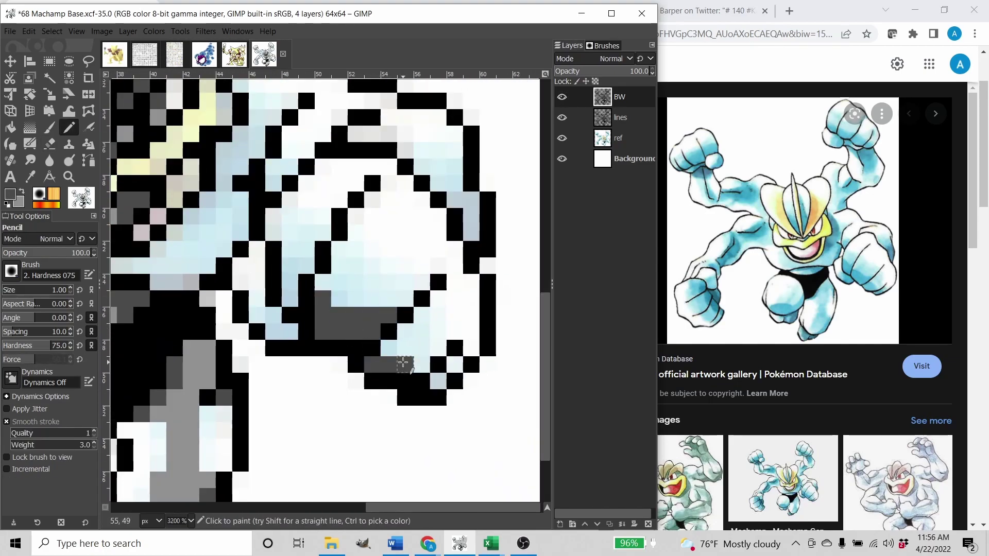
pyautogui.scroll(-3, 289, 308)
pyautogui.scroll(3, 309, 306)
pyautogui.scroll(-2, 345, 302)
pyautogui.scroll(1, 345, 301)
pyautogui.press('x')
pyautogui.moveTo(407, 191)
pyautogui.mouseDown()
pyautogui.moveTo(389, 222)
pyautogui.moveTo(408, 257)
pyautogui.mouseUp()
pyautogui.press('x')
pyautogui.moveTo(353, 269)
pyautogui.mouseDown()
pyautogui.moveTo(364, 280)
pyautogui.moveTo(319, 351)
pyautogui.mouseUp()
pyautogui.press('x')
pyautogui.scroll(-4, 384, 255)
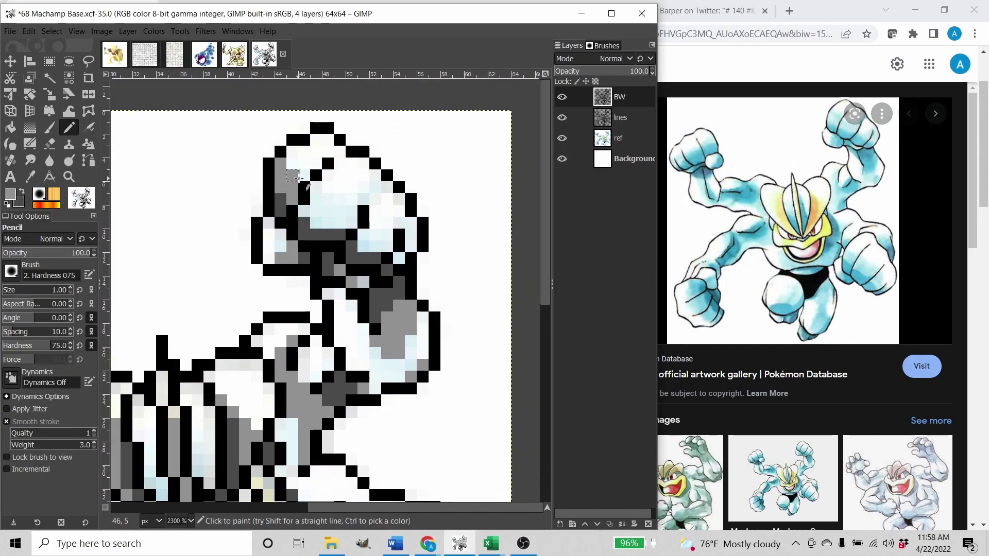
# Shade the lowered arm and fist on the viewer's left with the two greys, following the reference shadows.
pyautogui.scroll(5, 315, 340)
pyautogui.scroll(-2, 315, 340)
pyautogui.scroll(2, 361, 278)
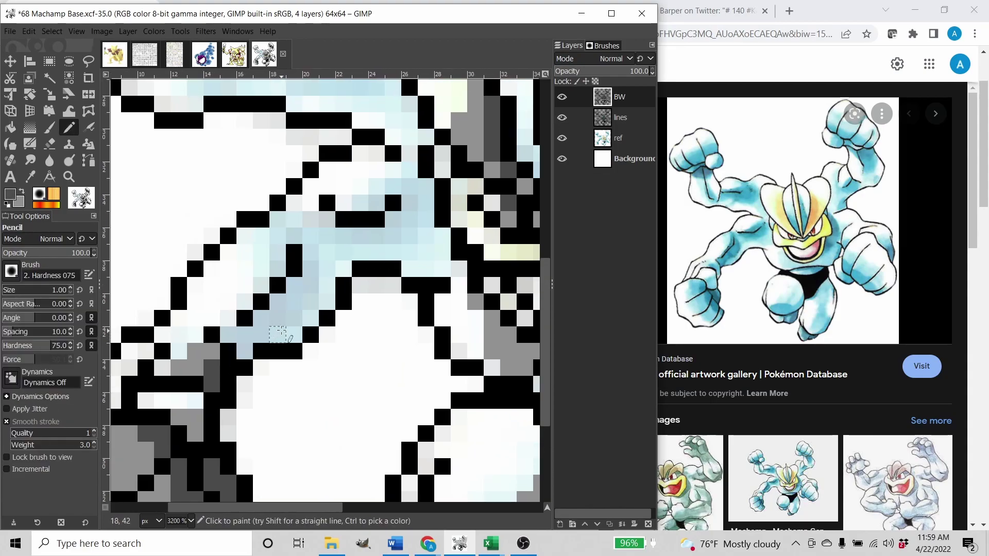
pyautogui.moveTo(402, 225); pyautogui.dragTo(370, 241)
pyautogui.press('x')
pyautogui.moveTo(418, 224); pyautogui.dragTo(419, 282)
pyautogui.scroll(-1, 370, 276)
pyautogui.moveTo(231, 282); pyautogui.dragTo(208, 281)
pyautogui.scroll(-1, 309, 288)
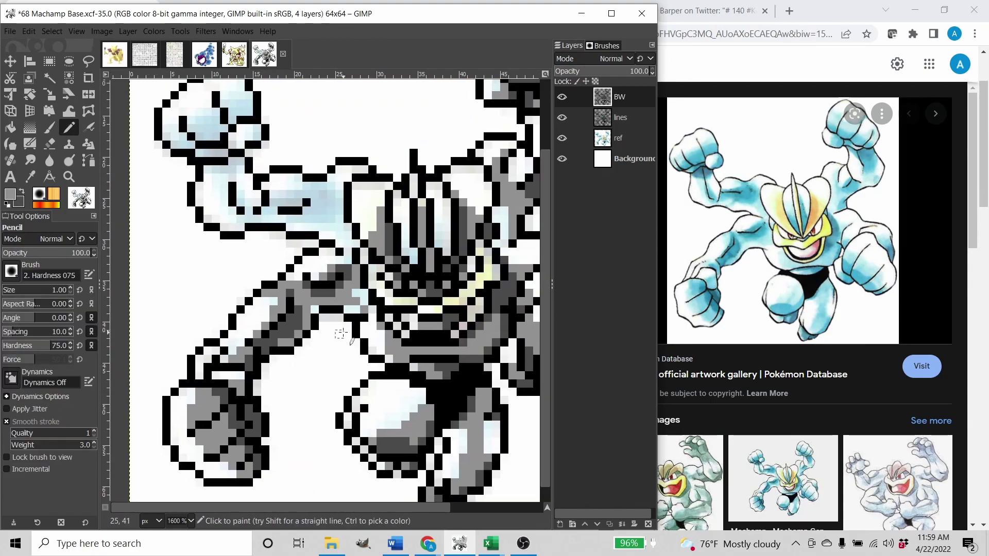
# Shade the shoulder, raised arm and fist on the viewer's left in both greys, then hide the ref layer and save the image.
pyautogui.scroll(1, 330, 309)
pyautogui.scroll(1, 333, 360)
pyautogui.scroll(1, 289, 232)
pyautogui.press('x')
pyautogui.moveTo(272, 274); pyautogui.dragTo(221, 273)
pyautogui.press('x')
pyautogui.moveTo(379, 330); pyautogui.dragTo(387, 363)
pyautogui.scroll(-1, 348, 288)
pyautogui.moveTo(231, 263)
pyautogui.mouseDown()
pyautogui.moveTo(182, 298)
pyautogui.moveTo(286, 310)
pyautogui.mouseUp()
pyautogui.scroll(1, 253, 306)
pyautogui.press('x')
pyautogui.scroll(-1, 286, 311)
pyautogui.scroll(1, 247, 232)
pyautogui.press('x')
pyautogui.moveTo(237, 286); pyautogui.dragTo(293, 267)
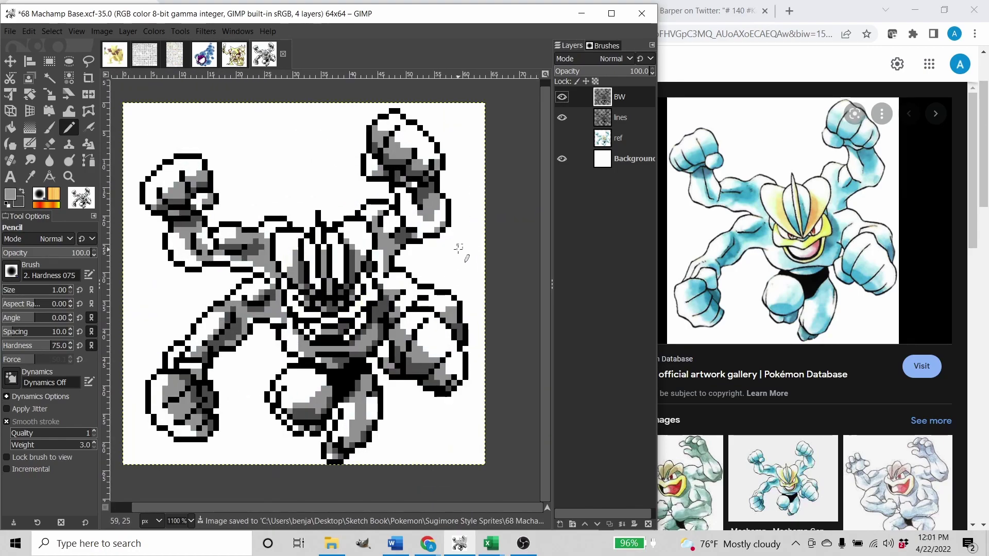
pyautogui.moveTo(431, 245); pyautogui.dragTo(447, 254)
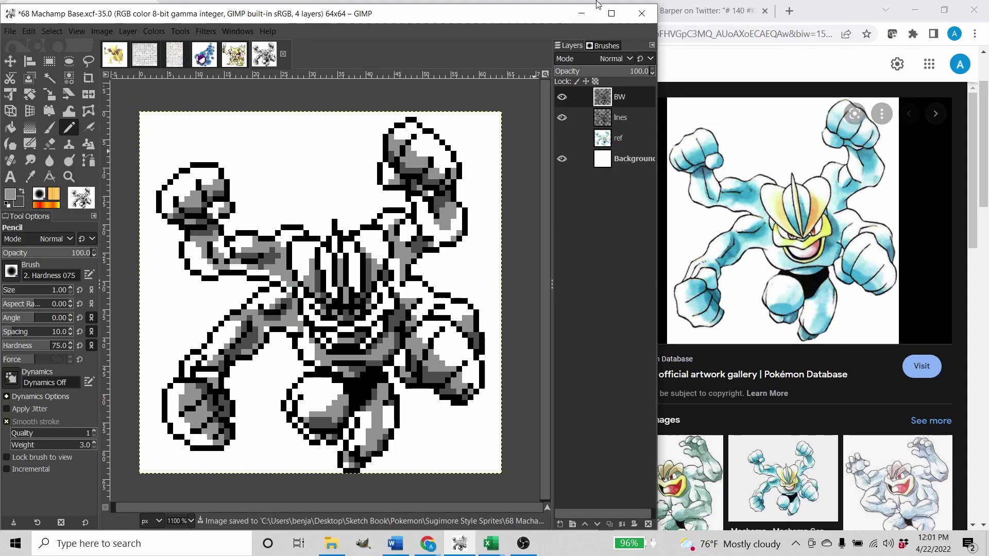
pyautogui.click(611, 13)
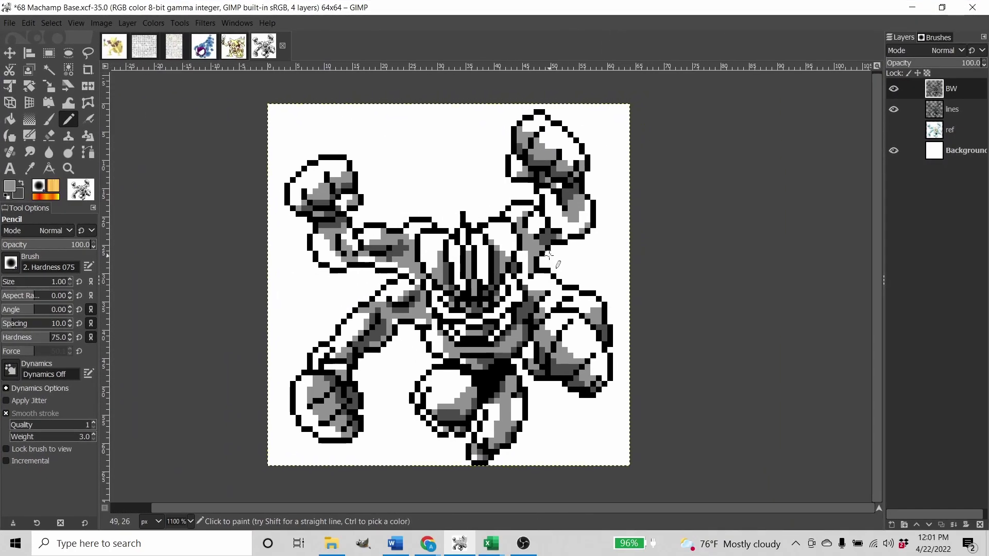
pyautogui.click(942, 7)
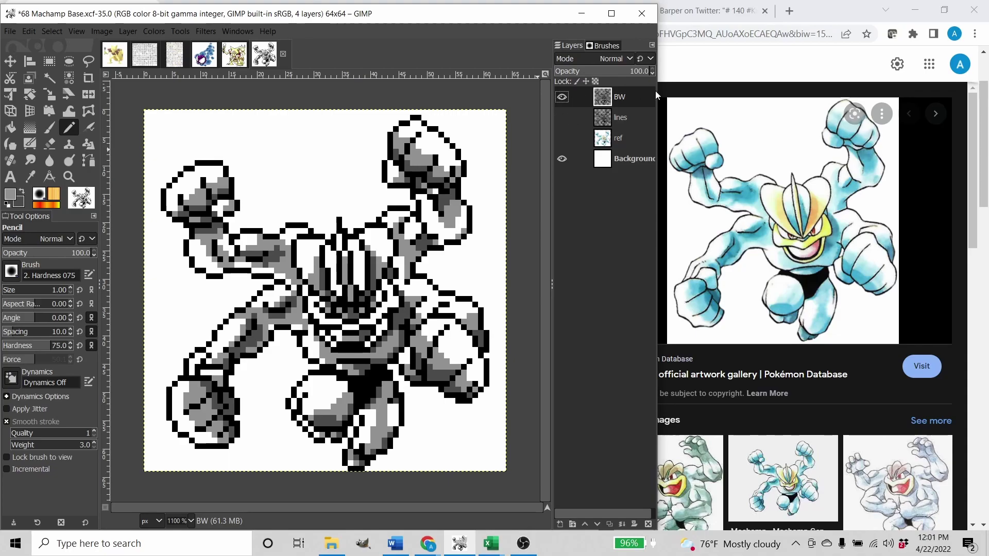
# Duplicate the BW layer and rename the copy Color.
pyautogui.rightClick(620, 98)
pyautogui.click(669, 215)
pyautogui.rightClick(636, 99)
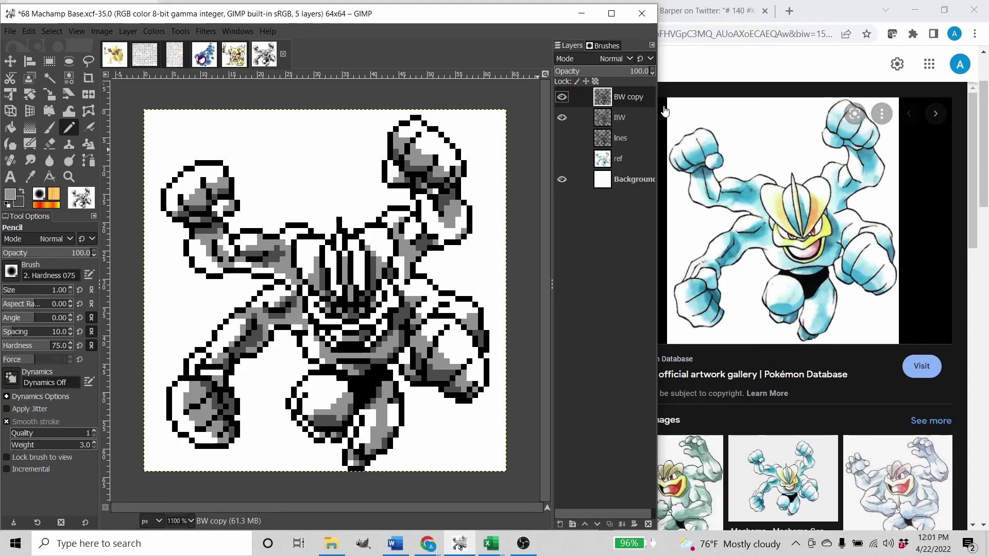
pyautogui.click(667, 106)
pyautogui.write('Color')
pyautogui.press('Return')
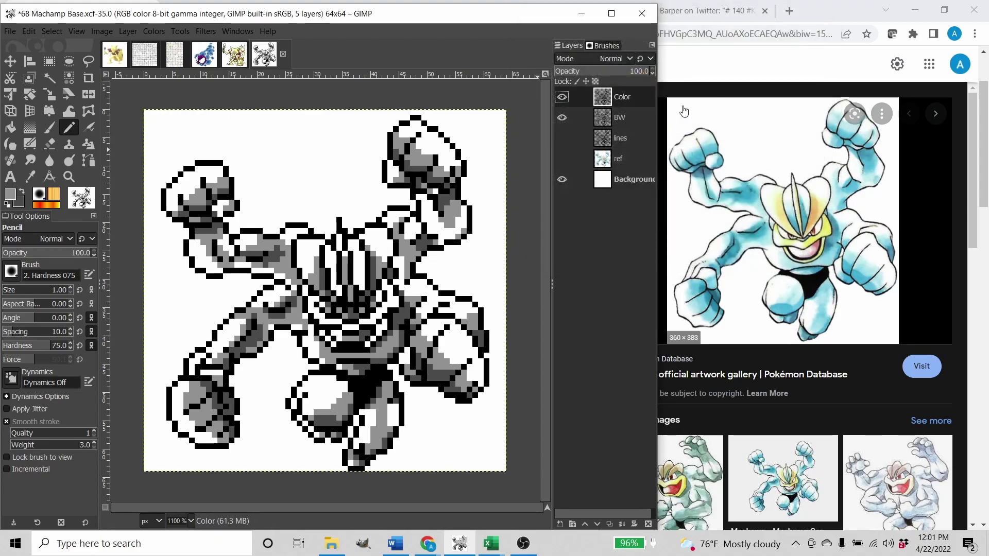
# Hide the Color and BW layers, show the ref layer, and sample the reddish-brown eye pixel as the foreground colour.
pyautogui.click(562, 97)
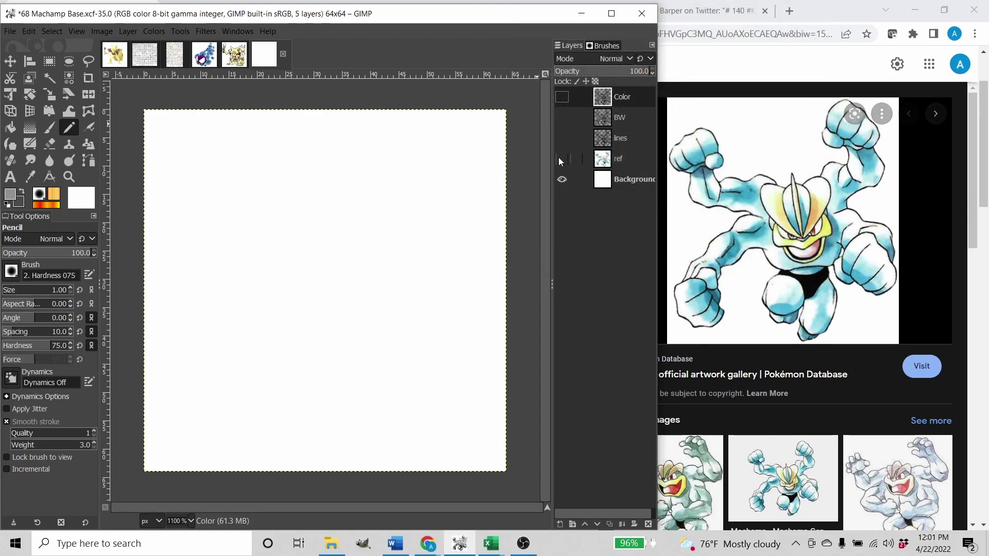
pyautogui.click(562, 159)
pyautogui.click(618, 158)
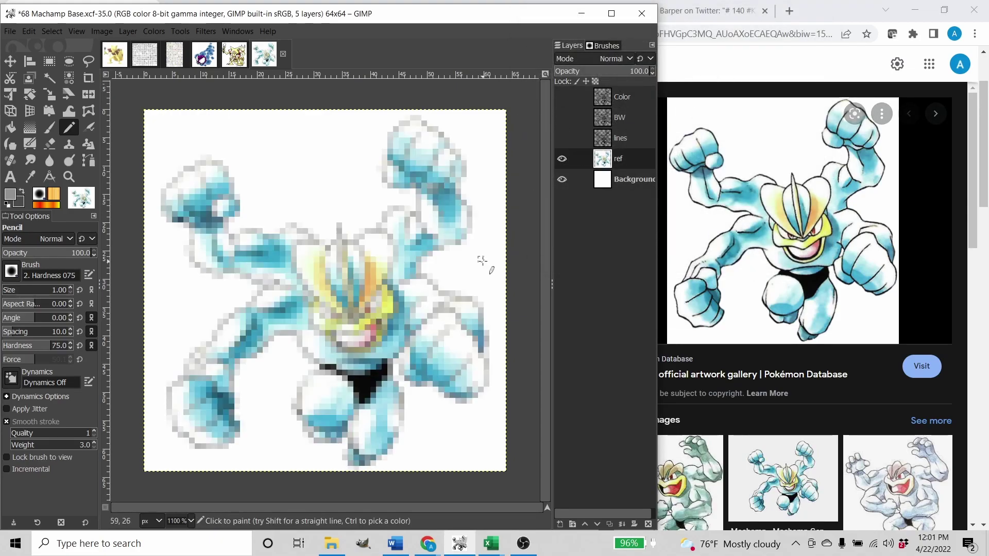
pyautogui.scroll(4, 421, 298)
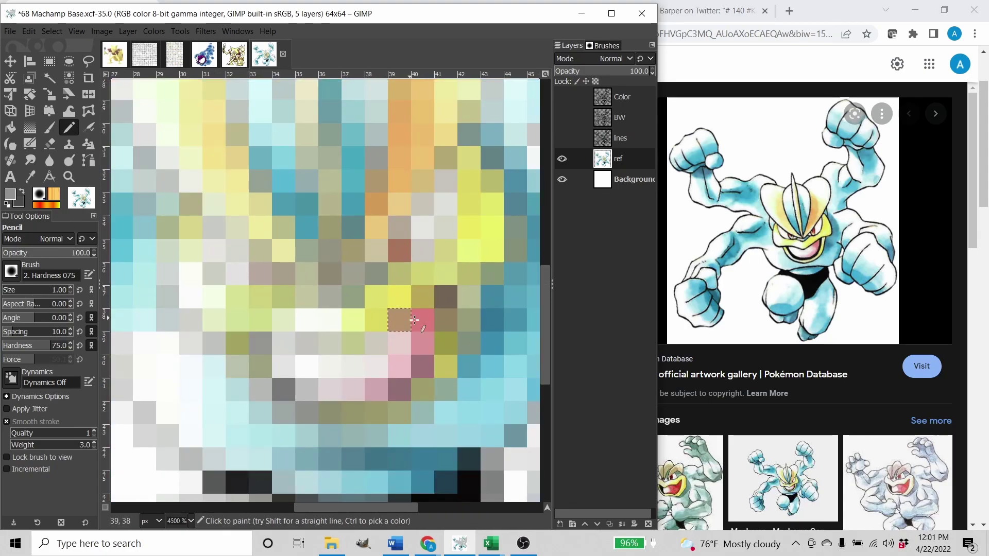
pyautogui.scroll(-1, 400, 296)
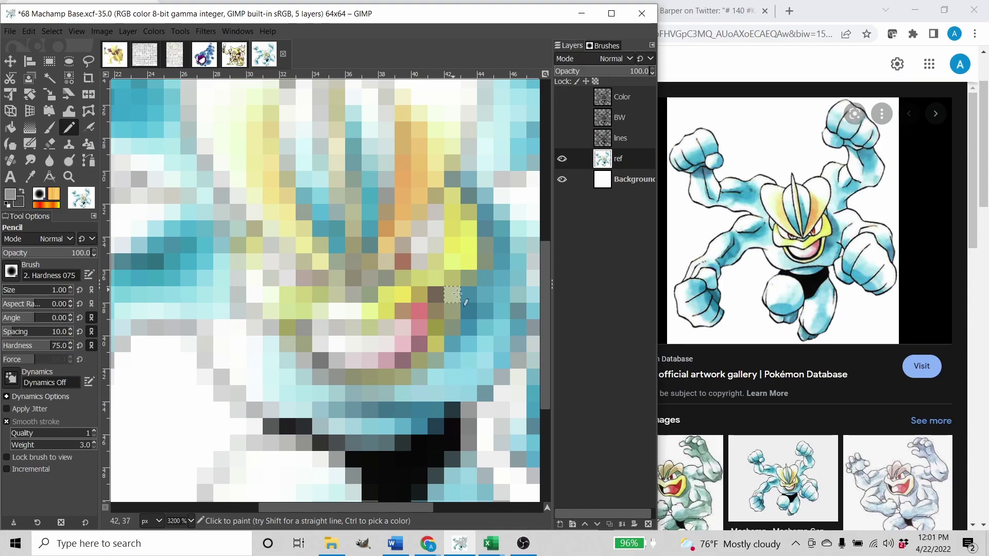
pyautogui.press('o')
pyautogui.click(402, 264)
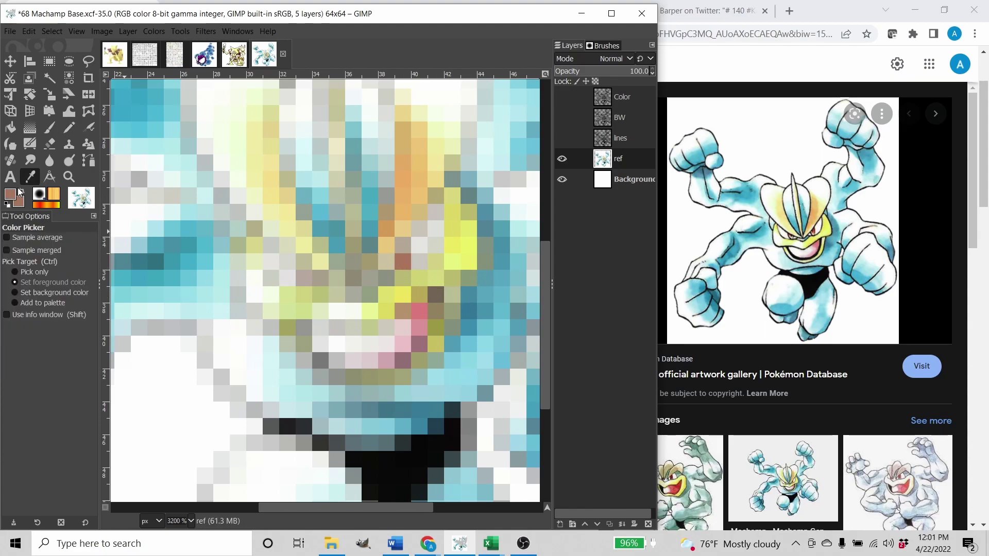
# Shift the hue of both the foreground and background colours to the red aa5d5d.
pyautogui.click(13, 195)
pyautogui.click(649, 148)
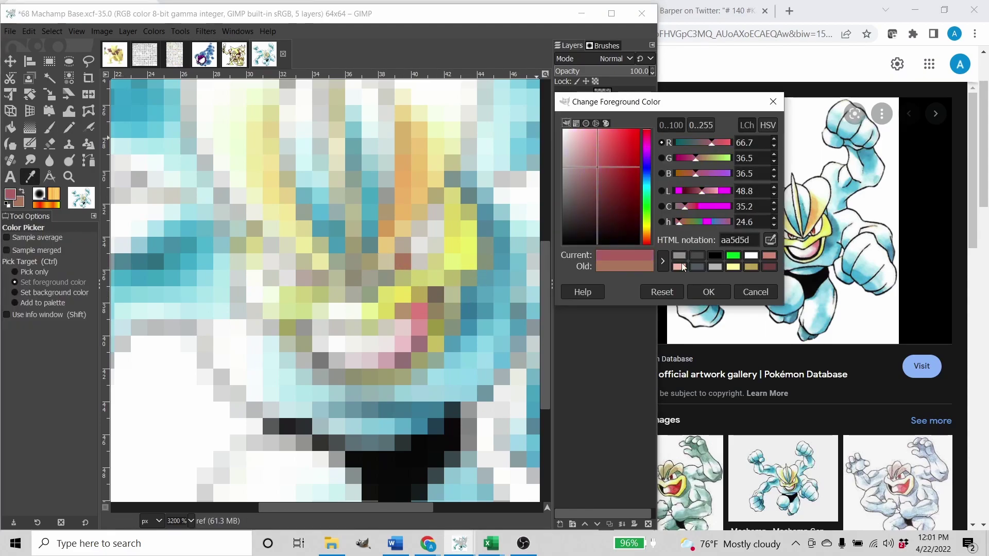
pyautogui.click(709, 292)
pyautogui.click(13, 193)
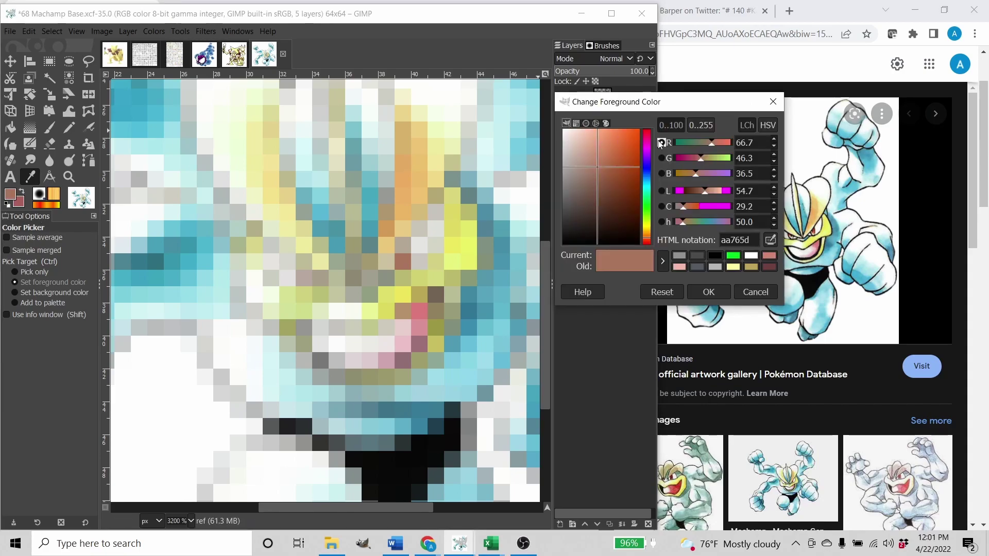
pyautogui.moveTo(648, 142); pyautogui.dragTo(646, 115)
pyautogui.click(705, 292)
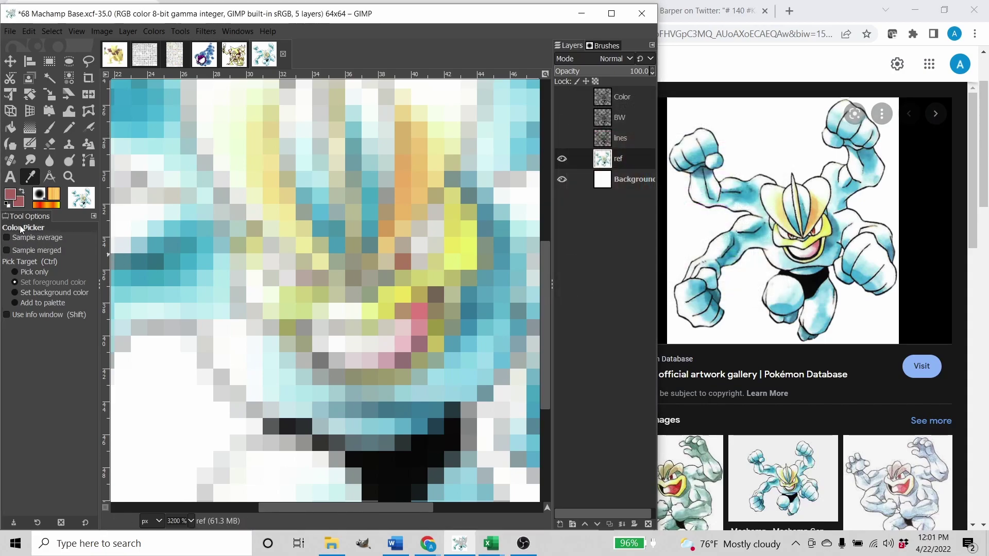
# Change one of the two reds to a deep saturated red and the other to the lighter red dd6666.
pyautogui.click(11, 200)
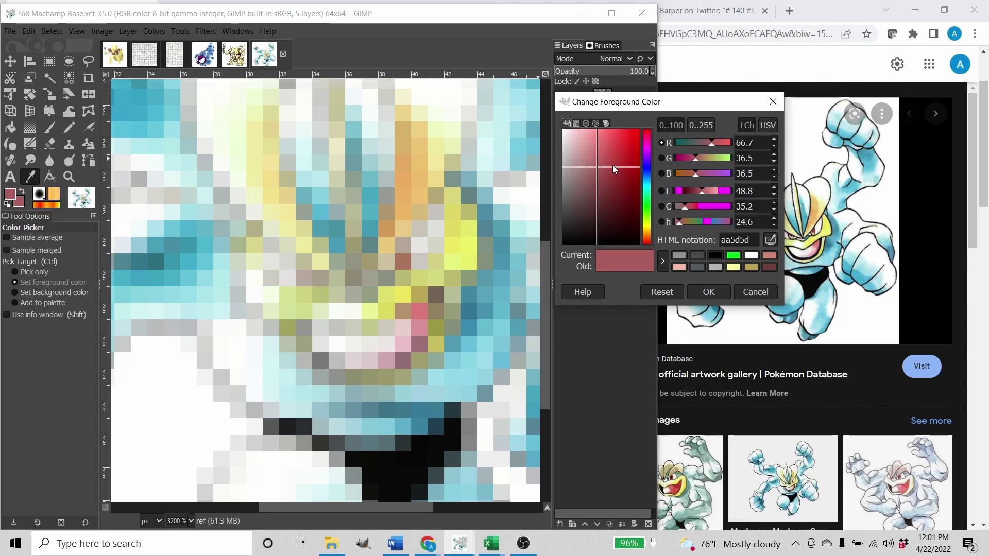
pyautogui.click(613, 166)
pyautogui.moveTo(619, 166); pyautogui.dragTo(625, 174)
pyautogui.click(712, 293)
pyautogui.click(22, 191)
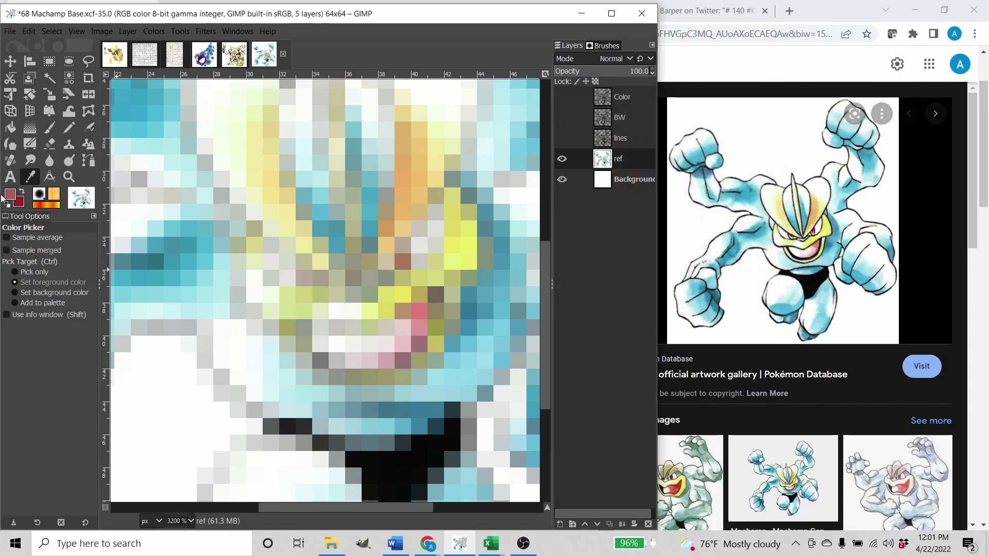
pyautogui.click(10, 196)
pyautogui.moveTo(610, 170); pyautogui.dragTo(603, 145)
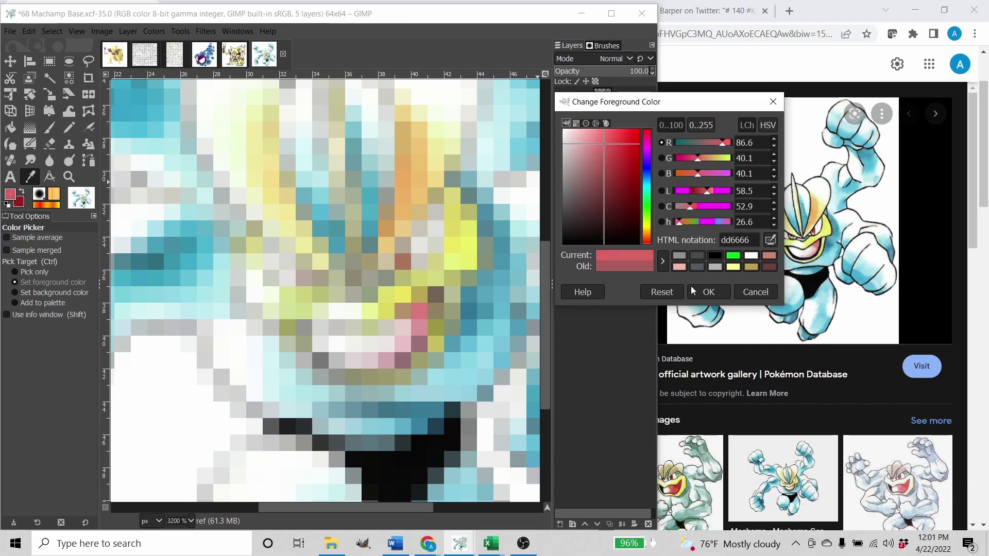
pyautogui.click(709, 292)
# Hide ref, show the Color layer, bucket-fill the eye pixels with dark red above and light red below, and save the image.
pyautogui.click(562, 159)
pyautogui.click(562, 97)
pyautogui.click(622, 98)
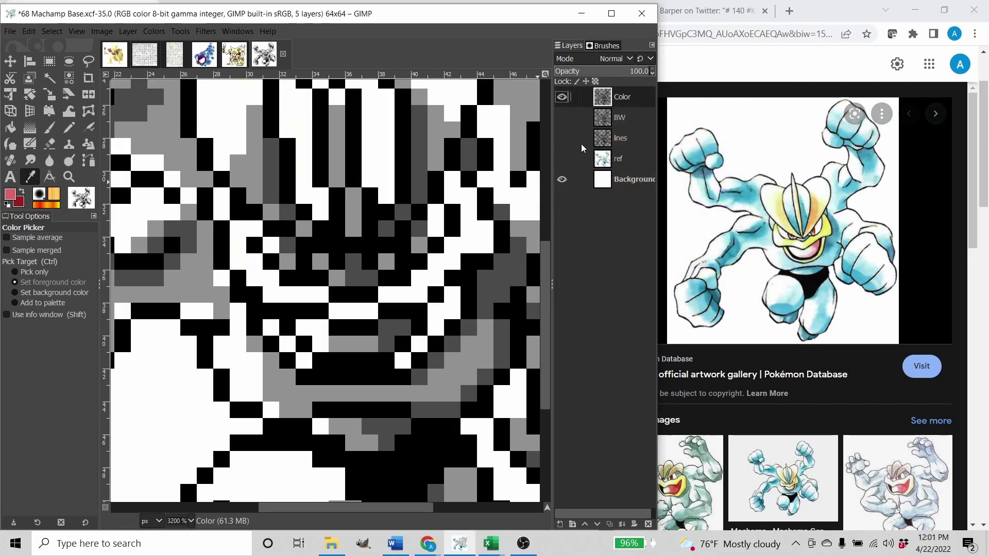
pyautogui.hotkey('shift', 'b')
pyautogui.click(287, 245)
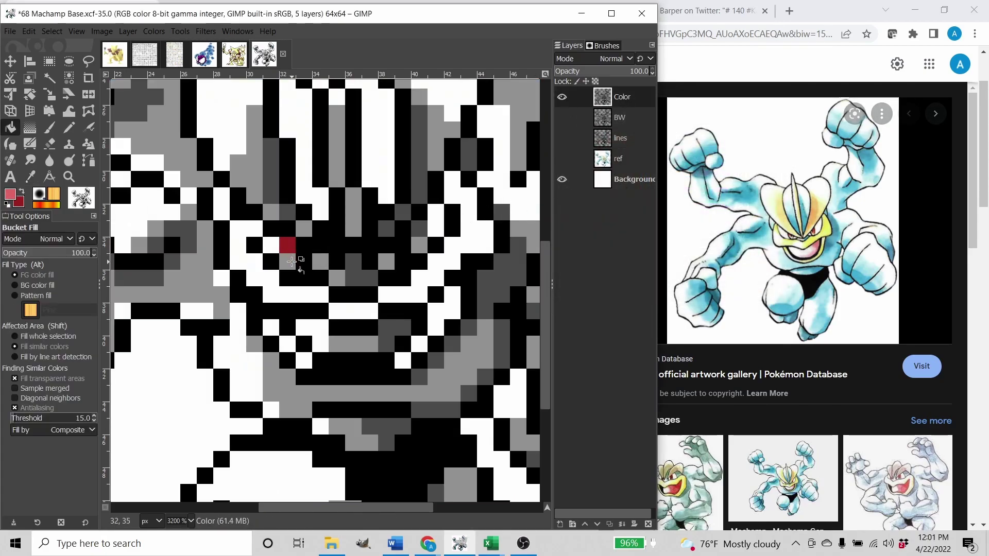
pyautogui.click(321, 260)
pyautogui.press('x')
pyautogui.click(419, 228)
pyautogui.press('x')
pyautogui.click(419, 246)
pyautogui.scroll(-3, 433, 246)
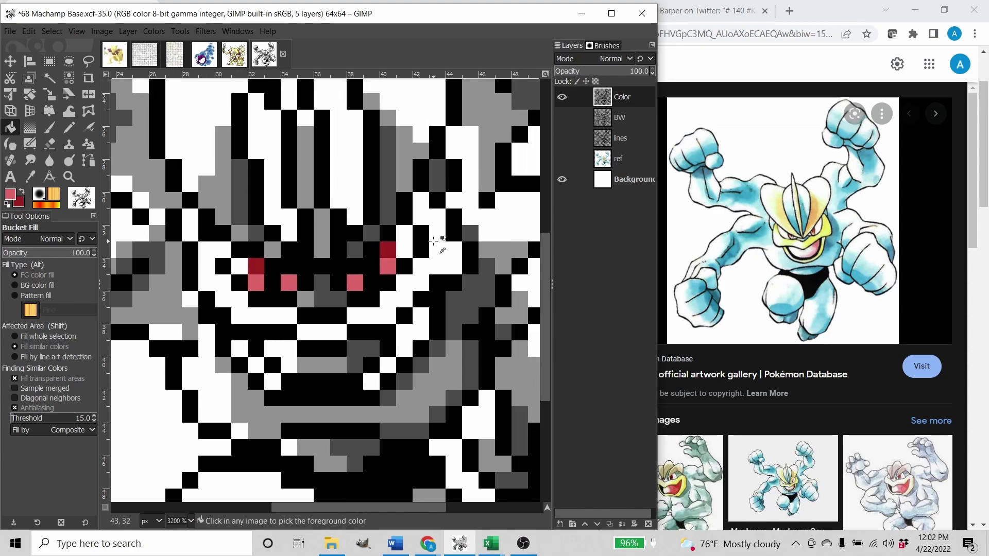
pyautogui.hotkey('ctrl', 's')
# Compare the face colours of the ref artwork with the Color layer by alternating which of the two is shown.
pyautogui.click(562, 96)
pyautogui.click(562, 159)
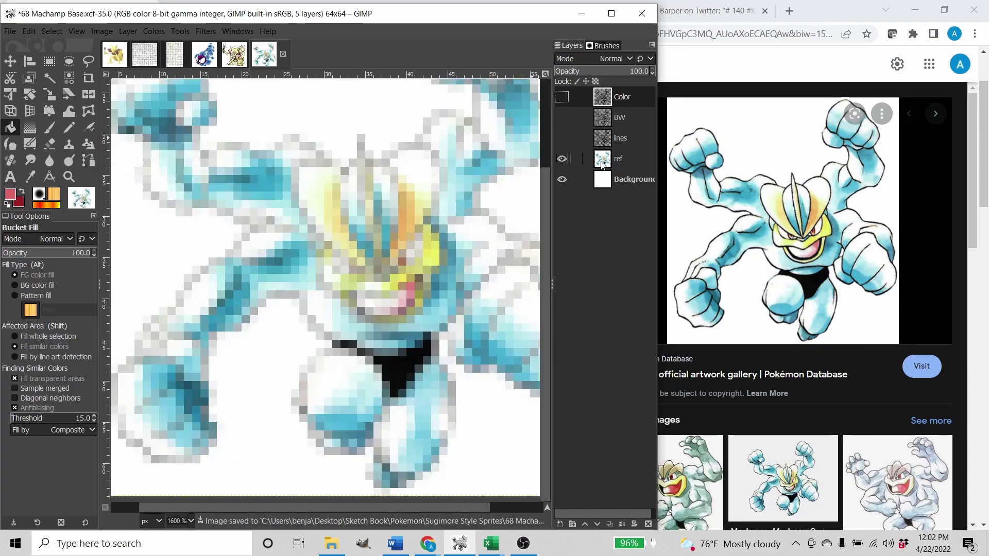
pyautogui.click(582, 160)
pyautogui.press('o')
pyautogui.moveTo(432, 252); pyautogui.dragTo(419, 264)
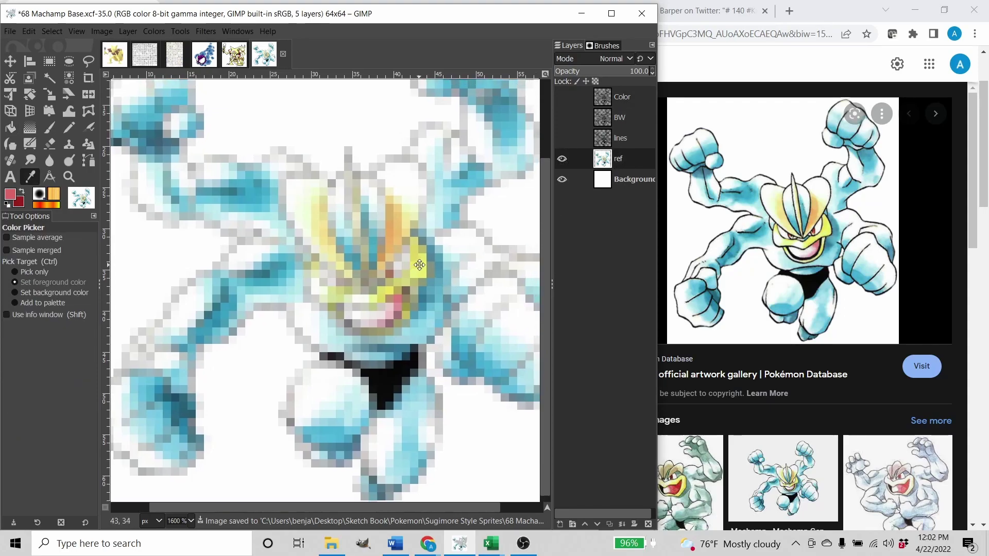
pyautogui.click(562, 96)
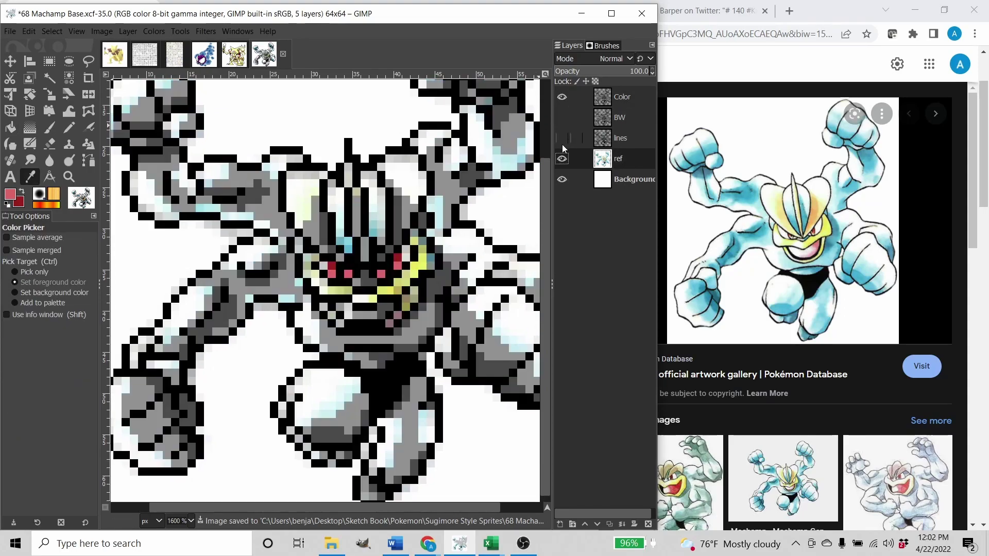
pyautogui.click(561, 158)
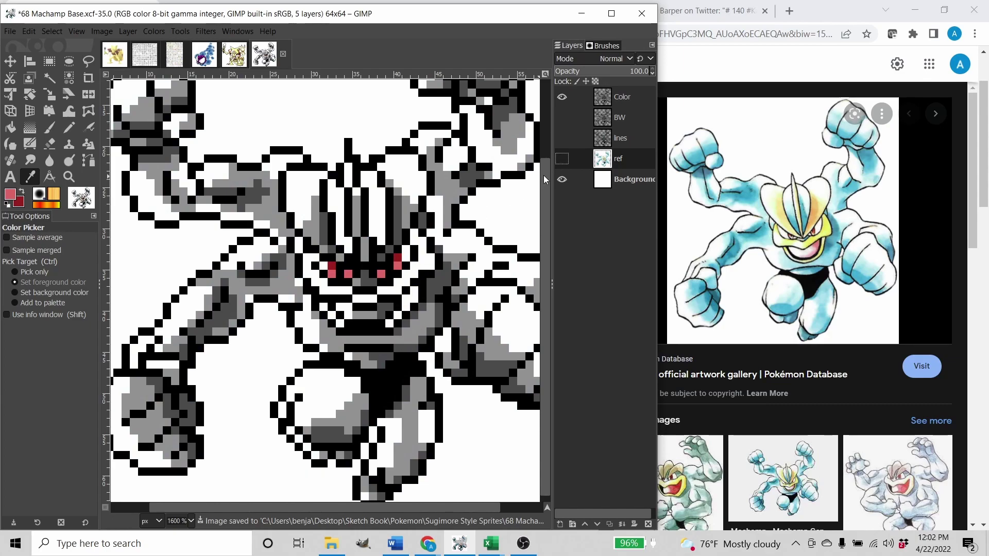
pyautogui.moveTo(407, 266); pyautogui.dragTo(385, 272)
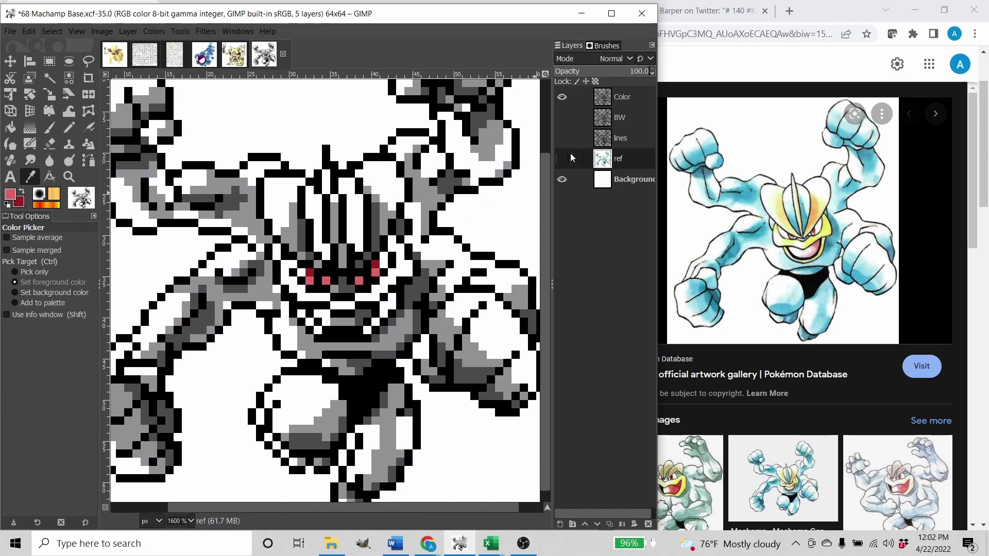
# Show and activate only BW above the background, and sample two greys from the tailed sprite in the 151 pokemon sprites sheet.
pyautogui.click(562, 97)
pyautogui.click(562, 117)
pyautogui.click(620, 118)
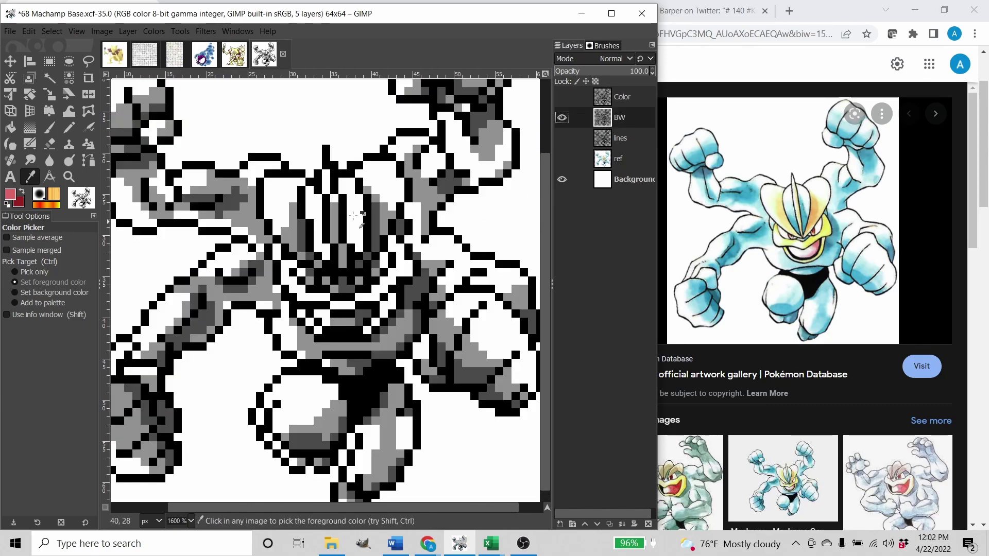
pyautogui.click(160, 62)
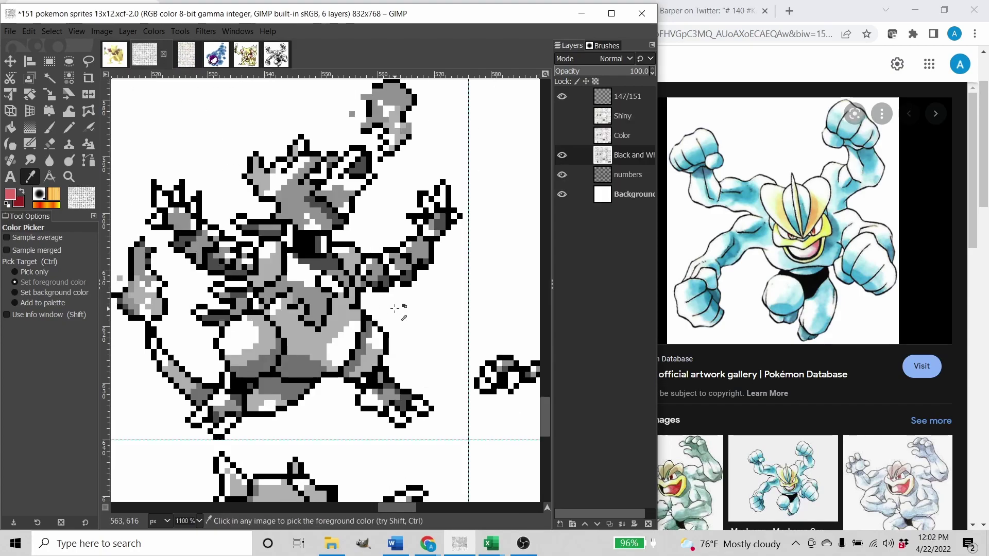
pyautogui.click(296, 338)
pyautogui.press('x')
pyautogui.click(301, 363)
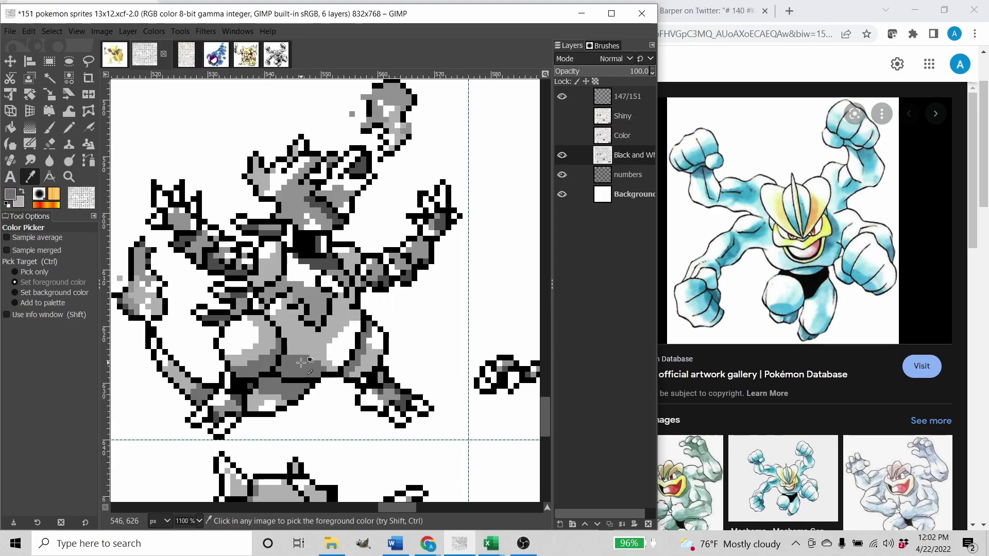
pyautogui.click(276, 54)
pyautogui.press('n')
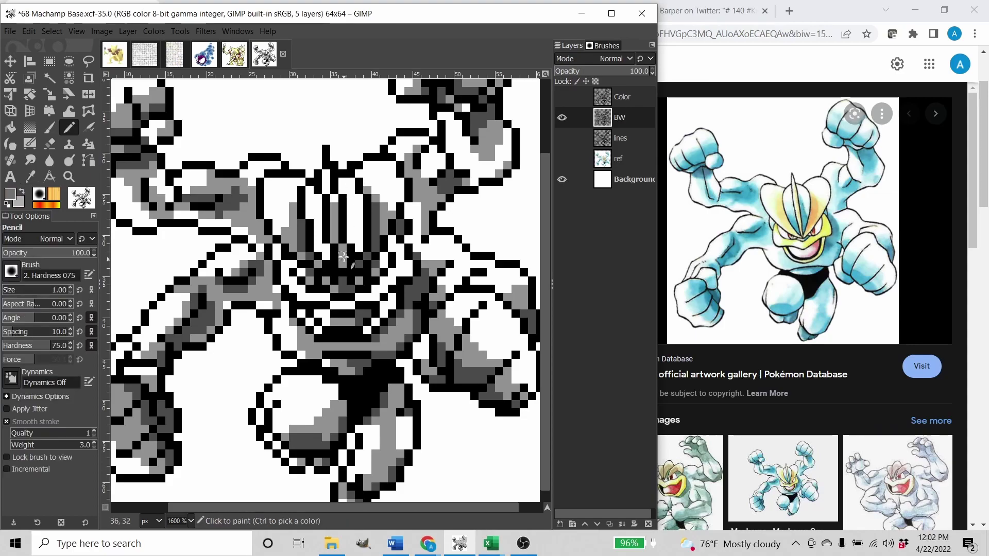
# Pencil the darker sampled grey over the shaded right side of the face and jaw on the BW layer.
pyautogui.moveTo(368, 249); pyautogui.dragTo(357, 279)
pyautogui.scroll(1, 366, 279)
pyautogui.press('x')
pyautogui.press('x')
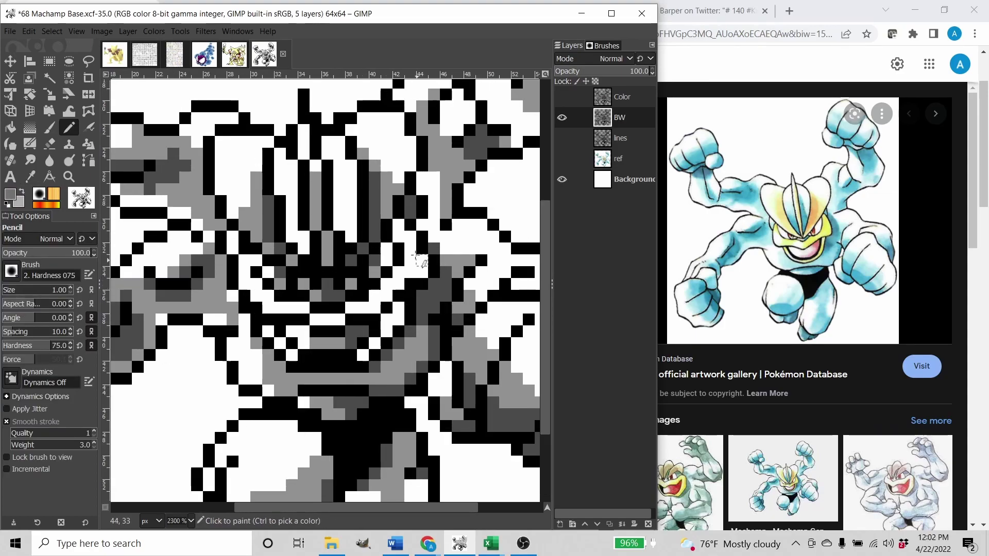
pyautogui.moveTo(400, 223); pyautogui.dragTo(405, 237)
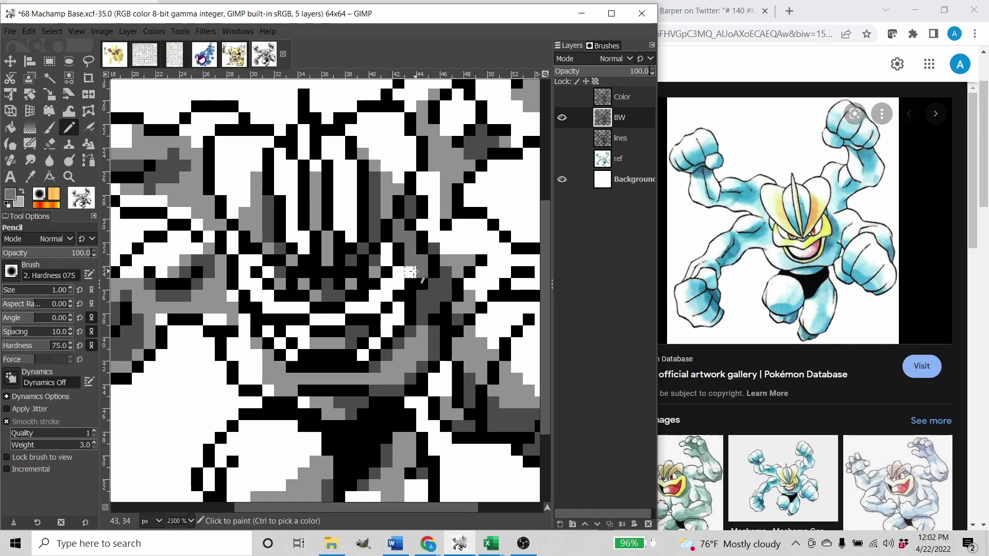
pyautogui.moveTo(399, 273)
pyautogui.mouseDown()
pyautogui.moveTo(398, 297)
pyautogui.moveTo(339, 320)
pyautogui.mouseUp()
# Pencil the lighter grey over the lips and left side of the face, and touch up the right jaw with the darker grey.
pyautogui.press('x')
pyautogui.moveTo(292, 307); pyautogui.dragTo(279, 307)
pyautogui.moveTo(244, 272); pyautogui.dragTo(233, 248)
pyautogui.moveTo(433, 317); pyautogui.dragTo(426, 298)
pyautogui.press('x')
pyautogui.moveTo(367, 325); pyautogui.dragTo(379, 301)
pyautogui.scroll(-1, 391, 301)
# Sample the light and dark reds from the eye pixels on the Color layer, and delete that layer.
pyautogui.rightClick(626, 98)
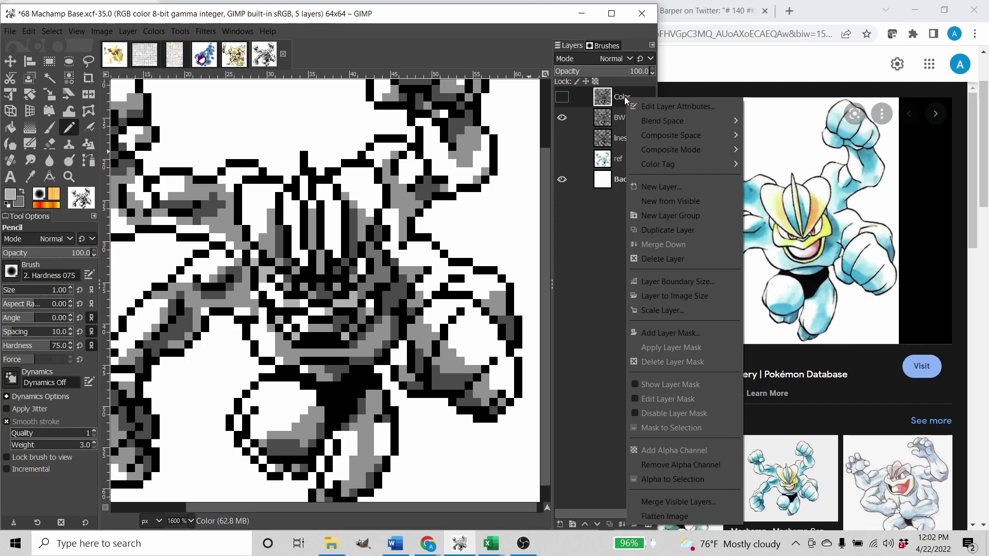
pyautogui.click(622, 98)
pyautogui.click(562, 118)
pyautogui.click(562, 97)
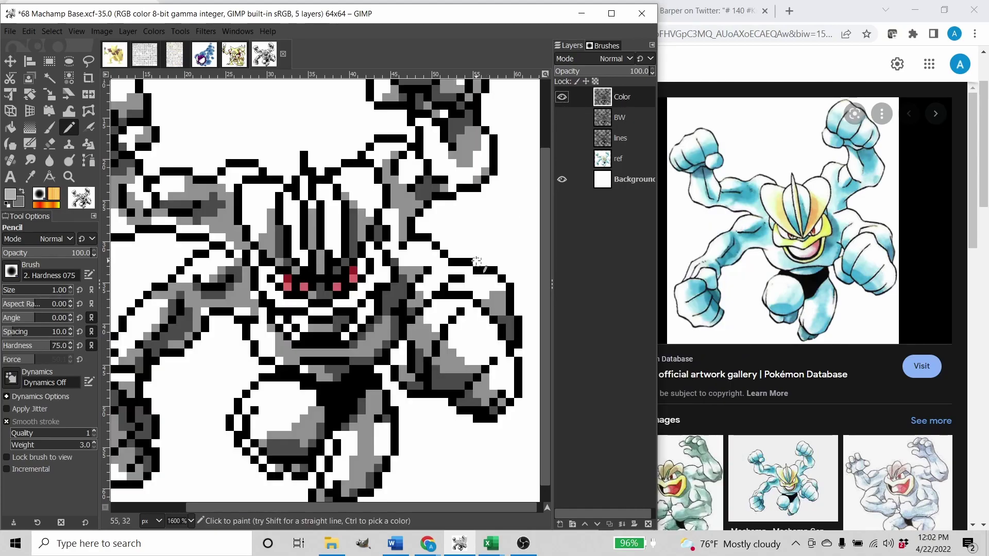
pyautogui.press('o')
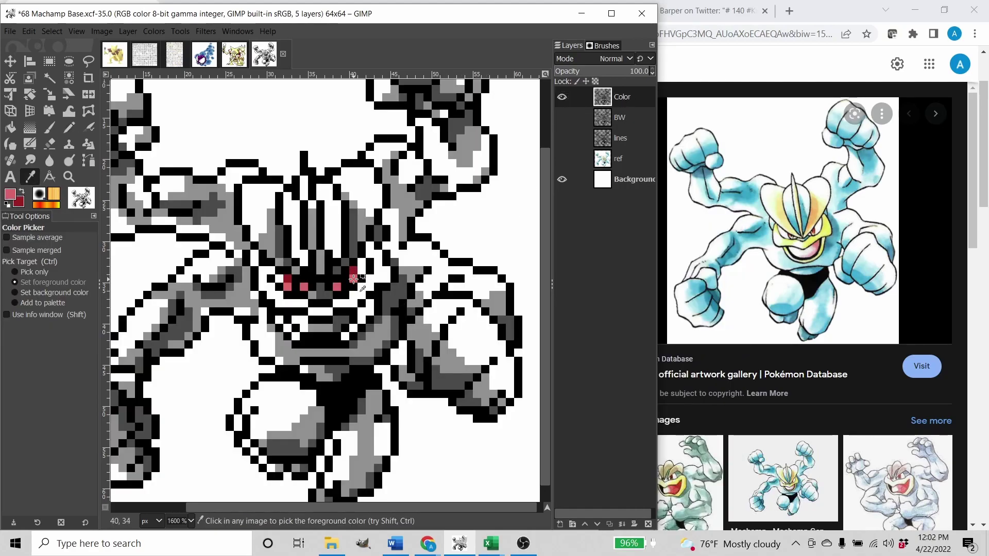
pyautogui.rightClick(635, 97)
pyautogui.click(673, 244)
# Duplicate the BW layer, rename the copy Color, and make it visible.
pyautogui.rightClick(628, 96)
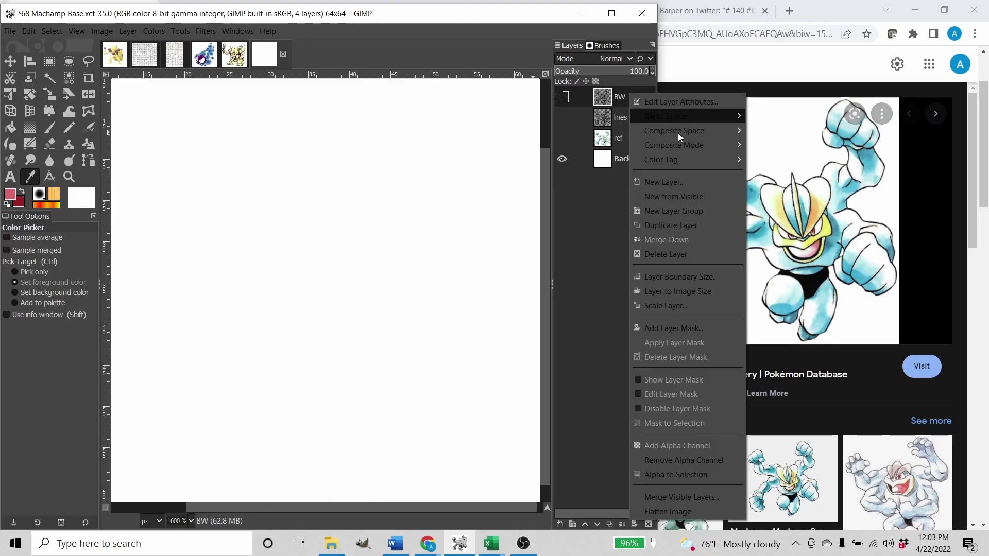
pyautogui.click(678, 222)
pyautogui.write('Color')
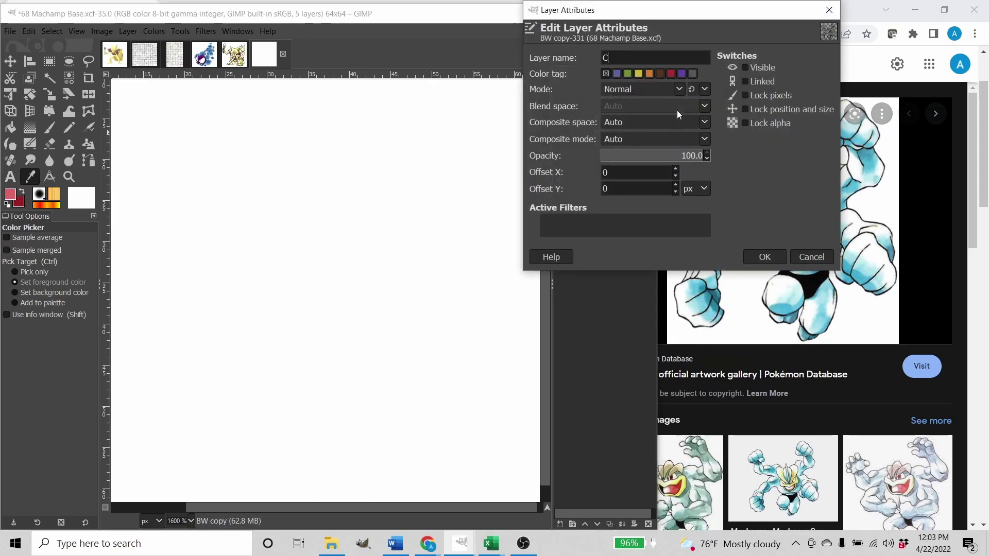
pyautogui.press('Return')
pyautogui.click(562, 97)
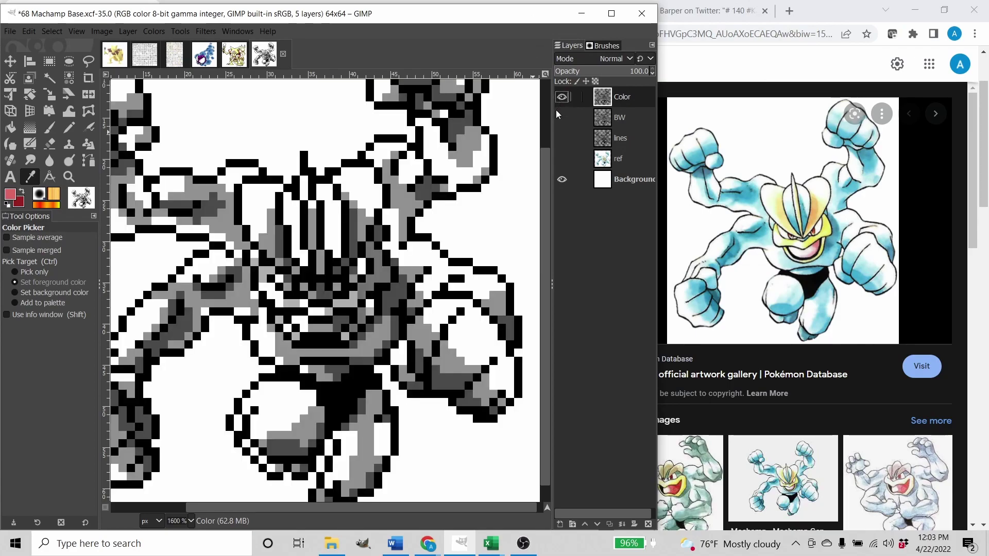
# Bucket-fill the eye pixels on the new Color layer with dark red for the upper ones and light red for the lower ones.
pyautogui.hotkey('shift', 'b')
pyautogui.scroll(2, 387, 293)
pyautogui.click(374, 300)
pyautogui.click(407, 283)
pyautogui.press('x')
pyautogui.click(407, 266)
pyautogui.click(275, 283)
pyautogui.press('x')
pyautogui.click(281, 300)
pyautogui.click(310, 300)
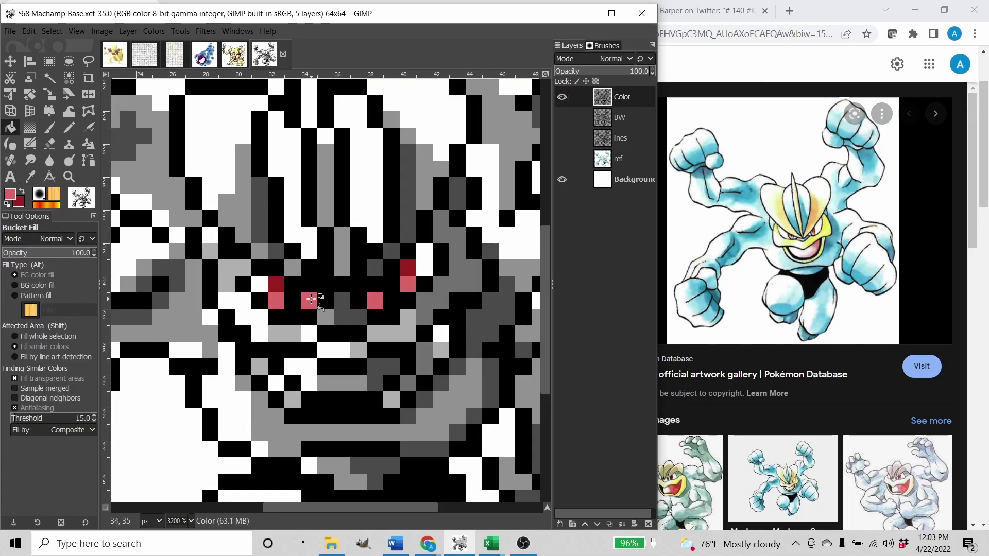
# Sample light yellow and orange from the head crest on the ref layer, and return to the Color layer.
pyautogui.scroll(-3, 395, 287)
pyautogui.moveTo(458, 291); pyautogui.dragTo(421, 299)
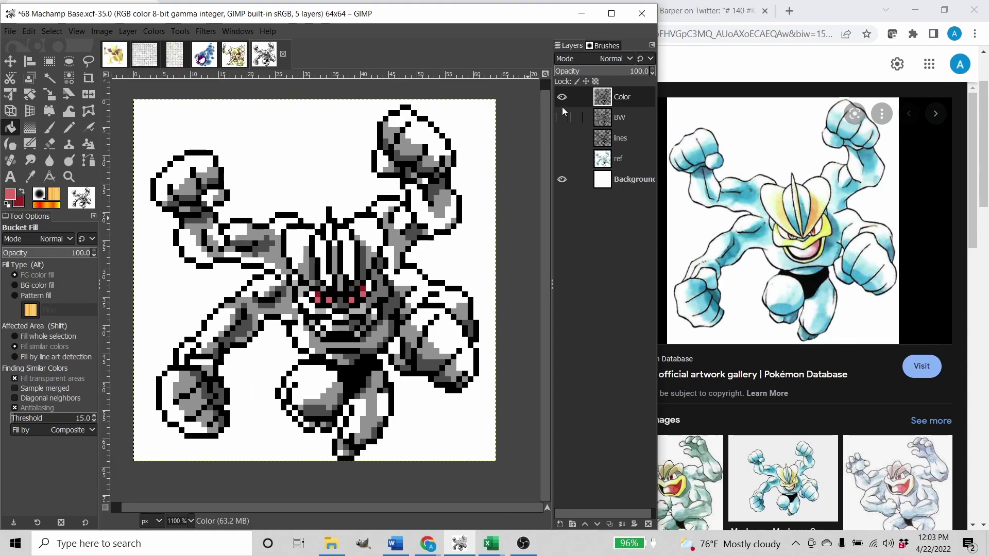
pyautogui.click(562, 97)
pyautogui.click(562, 158)
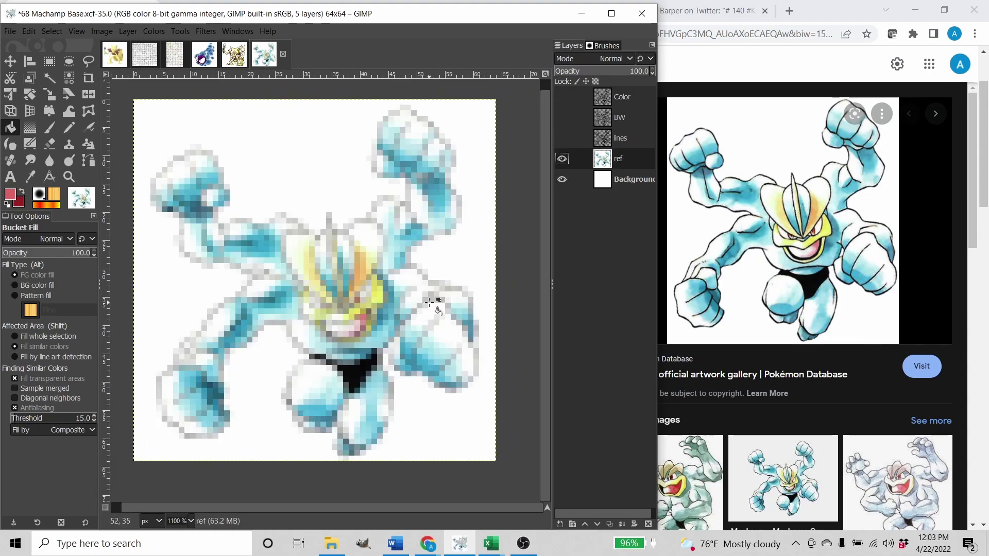
pyautogui.press('o')
pyautogui.scroll(2, 357, 256)
pyautogui.press('x')
pyautogui.click(387, 243)
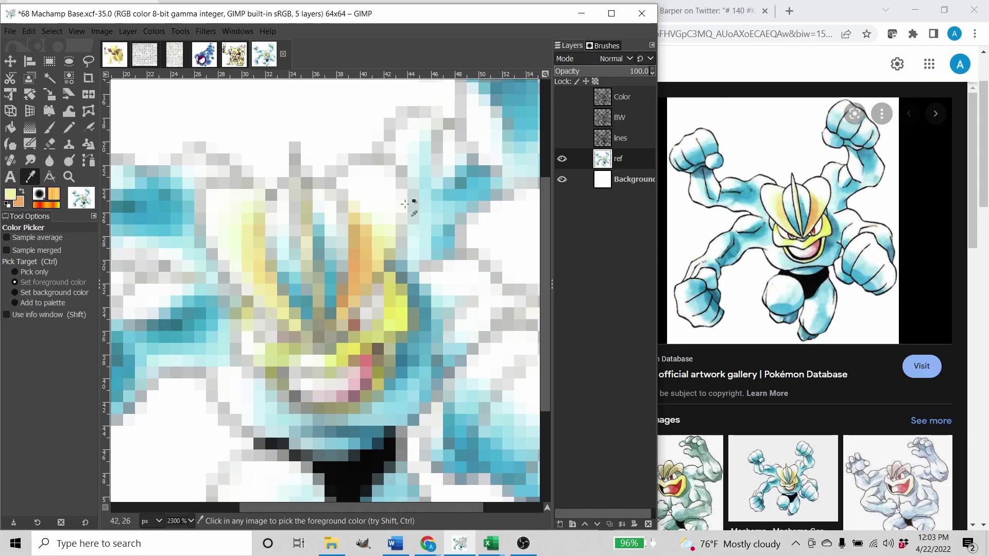
pyautogui.click(562, 158)
pyautogui.click(562, 97)
pyautogui.click(622, 98)
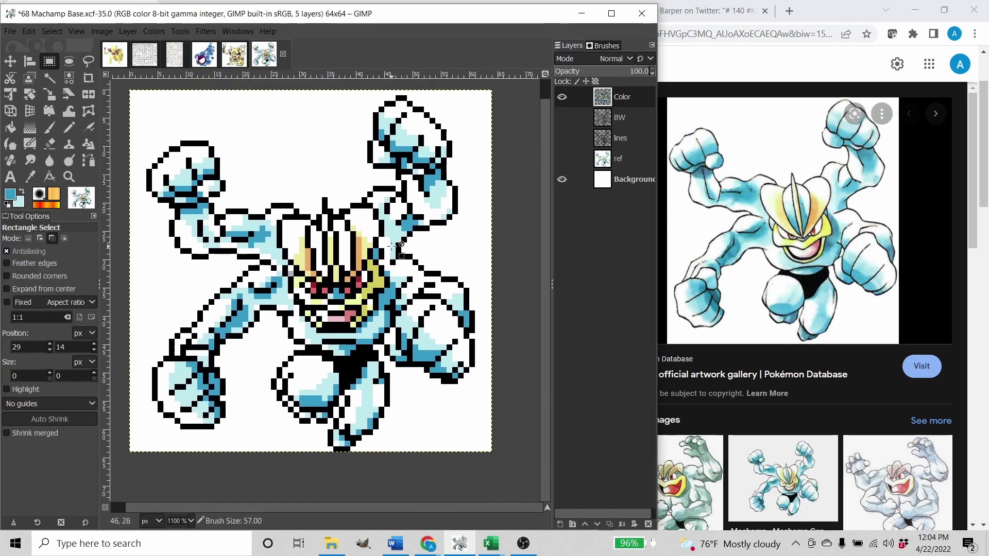
# Recolour the stray grey pixel left of the face in light blue on the Color layer, and save the image.
pyautogui.hotkey('ctrl', 's')
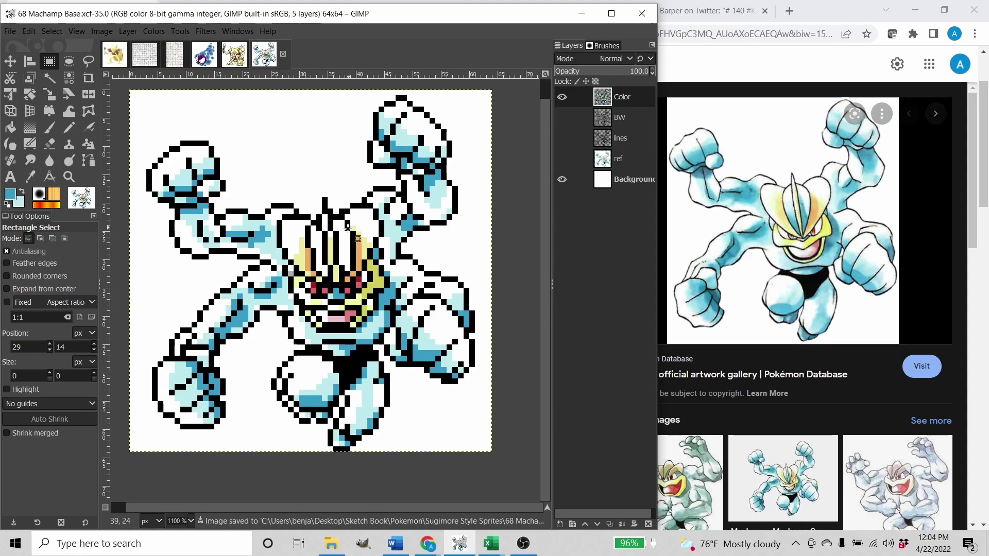
pyautogui.press('n')
pyautogui.scroll(4, 289, 281)
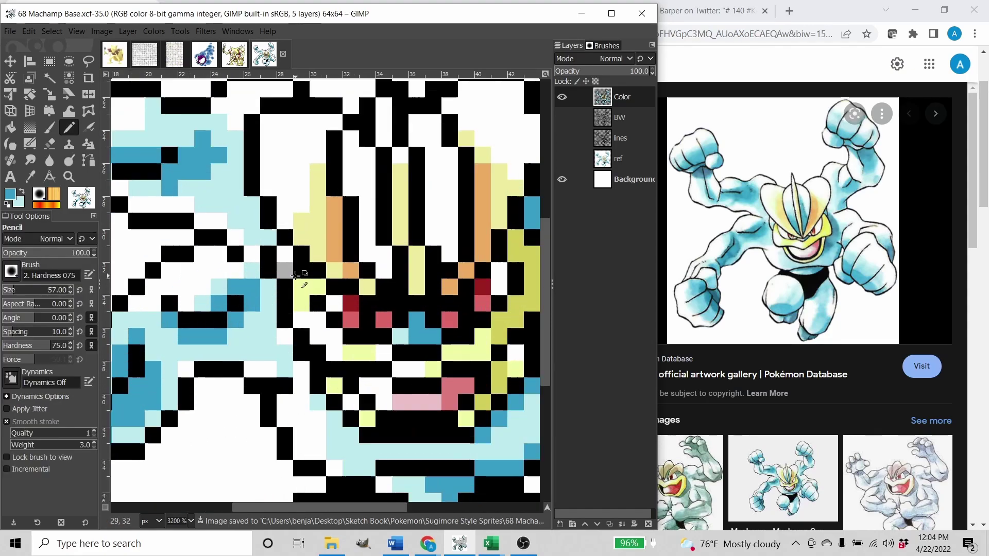
pyautogui.click(281, 268)
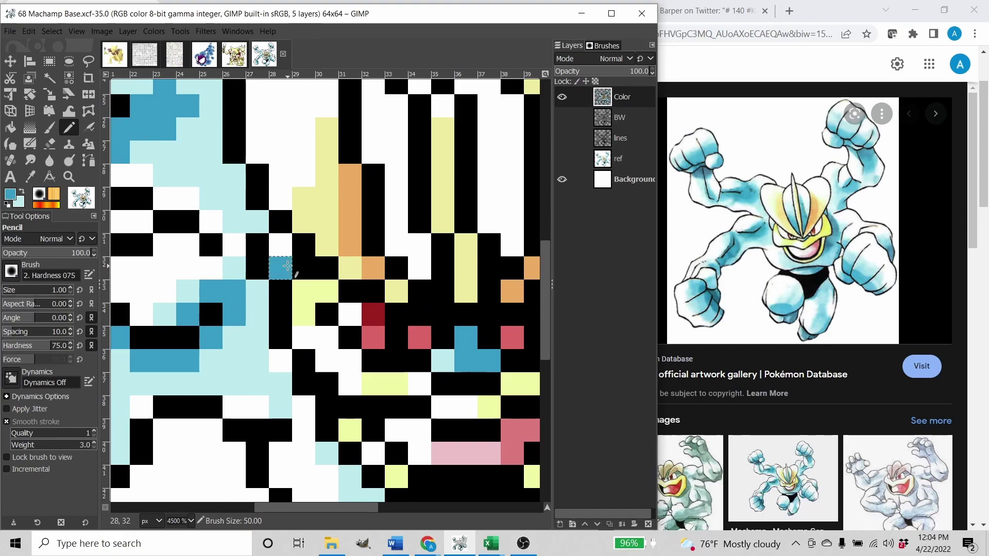
pyautogui.press('x')
pyautogui.click(280, 268)
pyautogui.scroll(-3, 396, 294)
pyautogui.scroll(-1, 419, 308)
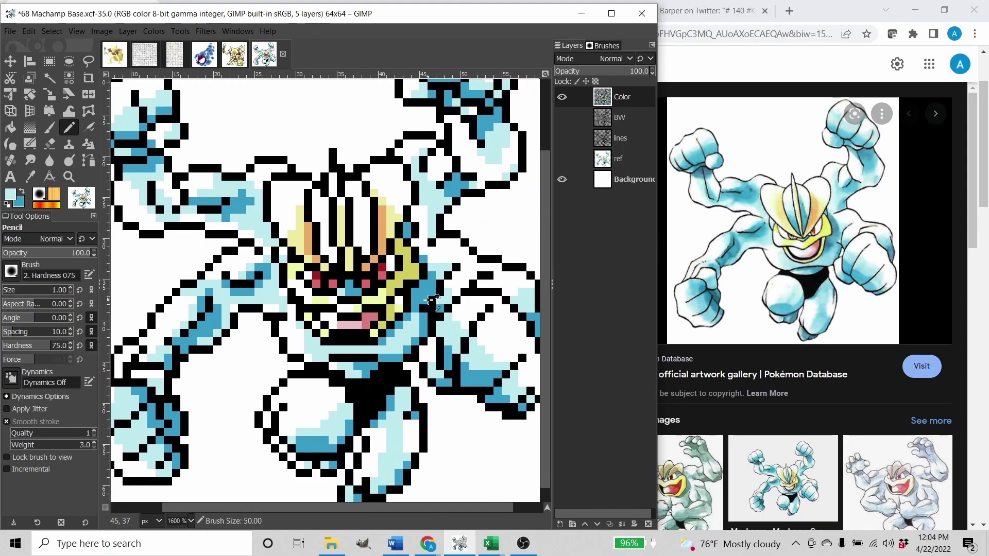
pyautogui.hotkey('ctrl', 's')
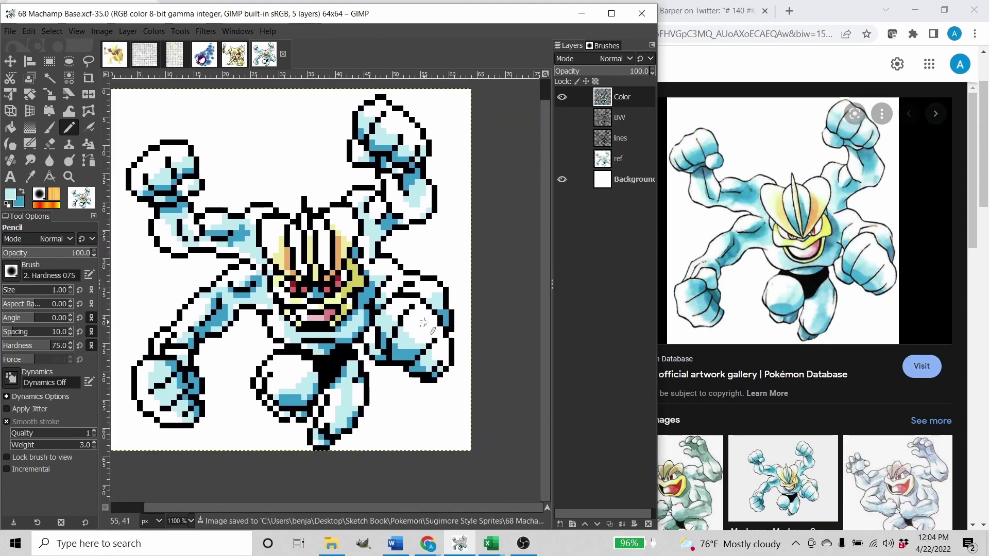
# Hide Color, activate BW, and pencil light and dark grey shading into the gaps between the head crests.
pyautogui.moveTo(300, 302); pyautogui.dragTo(362, 313)
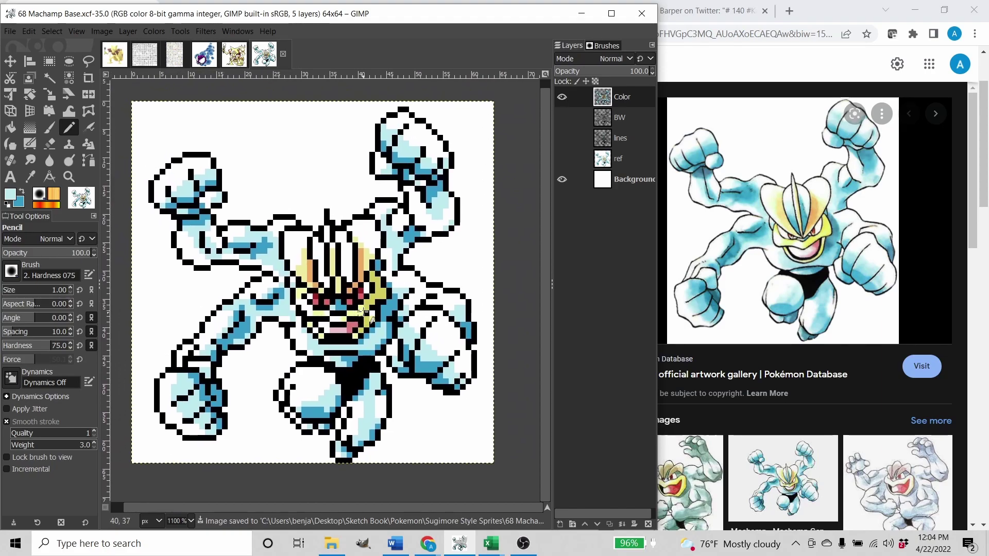
pyautogui.click(562, 117)
pyautogui.click(562, 97)
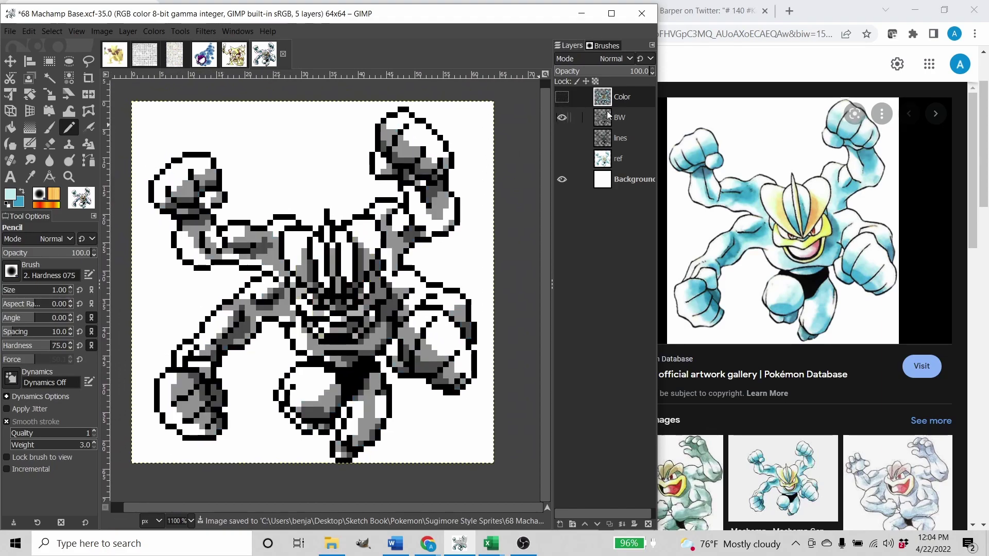
pyautogui.click(619, 119)
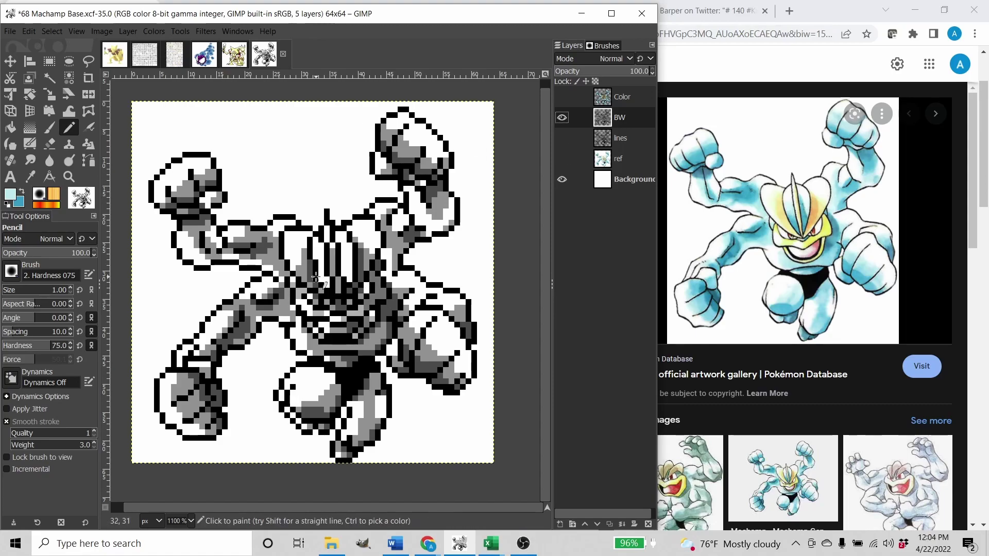
pyautogui.scroll(1, 337, 267)
pyautogui.press('o')
pyautogui.click(297, 271)
pyautogui.press('n')
pyautogui.scroll(2, 337, 267)
pyautogui.moveTo(357, 238); pyautogui.dragTo(373, 304)
pyautogui.hotkey('shift', 'e')
pyautogui.click(365, 232)
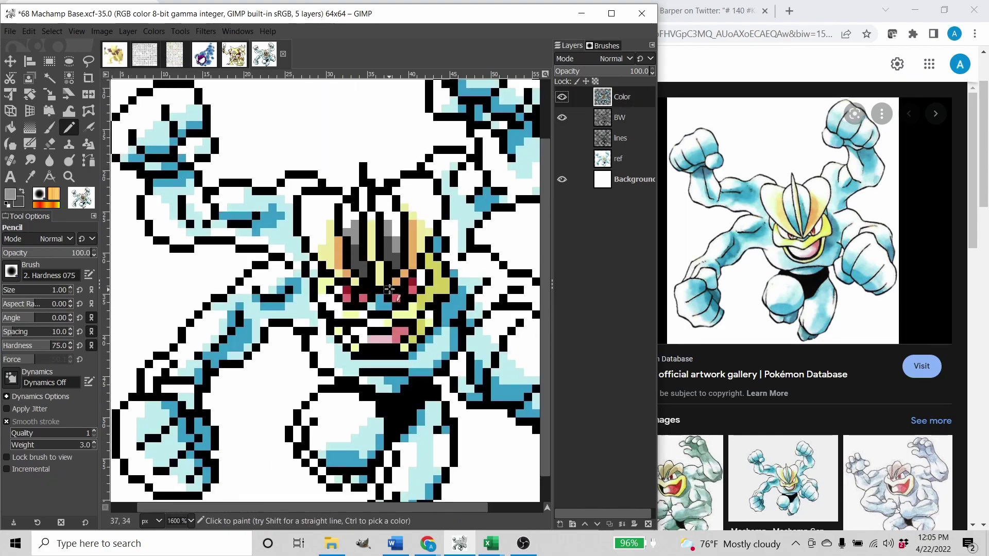
# Pencil light blue and darker blue into the gaps between the head crests on the Color layer, and save the image.
pyautogui.press('o')
pyautogui.press('n')
pyautogui.scroll(1, 432, 329)
pyautogui.click(390, 276)
pyautogui.moveTo(325, 264); pyautogui.dragTo(333, 251)
pyautogui.press('x')
pyautogui.moveTo(333, 286); pyautogui.dragTo(345, 321)
pyautogui.scroll(-2, 390, 300)
pyautogui.hotkey('ctrl', 's')
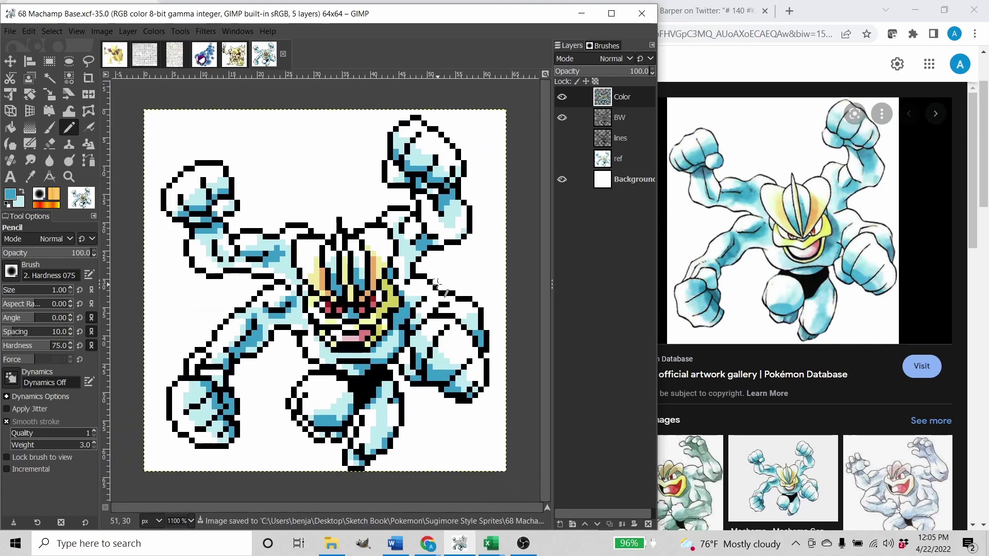
# Sample the light blue skin colour and touch up the shoulder right of the head on the Color layer.
pyautogui.scroll(2, 410, 254)
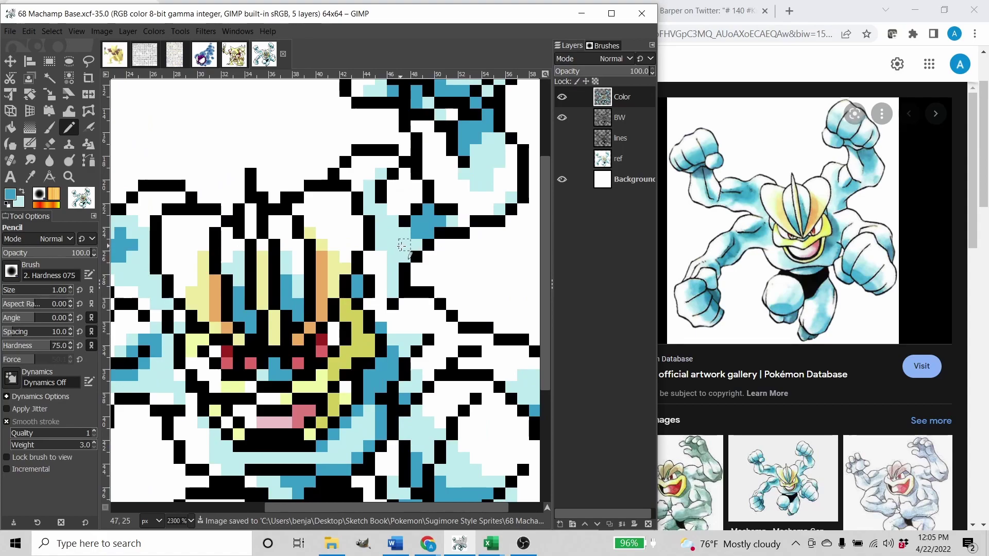
pyautogui.press('o')
pyautogui.press('n')
pyautogui.click(383, 257)
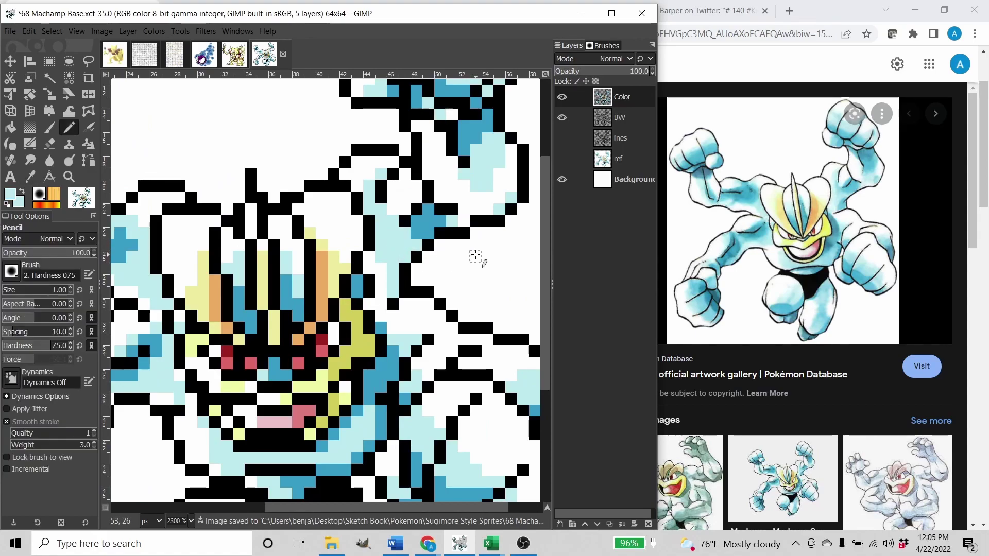
# Hide the Color layer, activate BW, sample the light grey and touch up the shoulder right of the head.
pyautogui.click(562, 97)
pyautogui.click(613, 118)
pyautogui.press('o')
pyautogui.click(398, 235)
pyautogui.press('n')
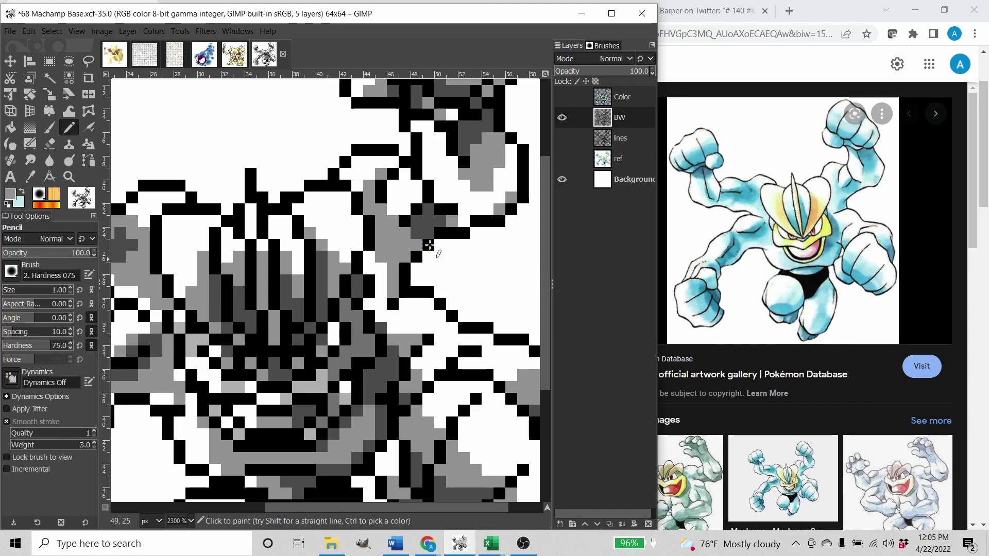
# Hide BW, show and activate the Color layer again, and save the image.
pyautogui.click(562, 117)
pyautogui.click(562, 97)
pyautogui.click(623, 97)
pyautogui.hotkey('ctrl', 's')
pyautogui.scroll(-5, 414, 249)
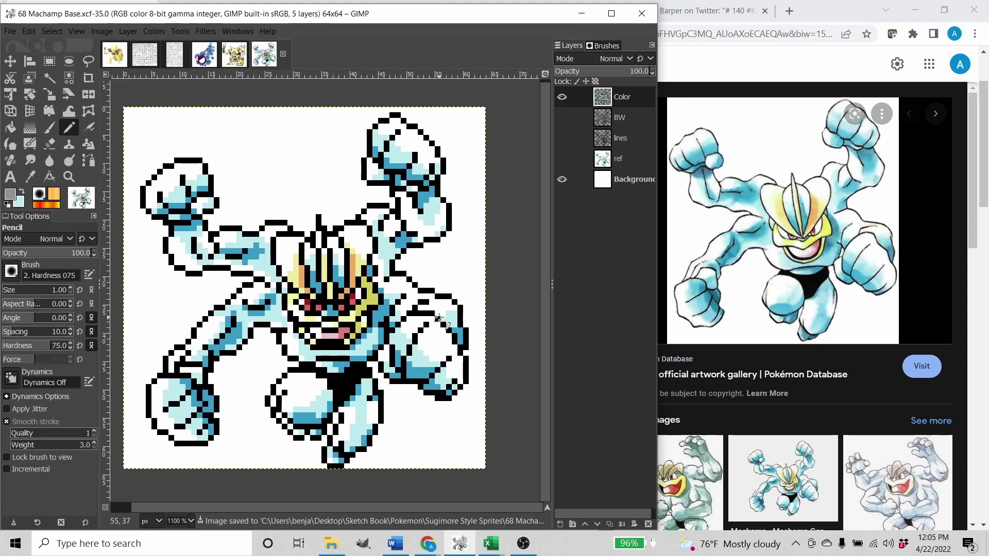
# Switch to Chrome and search for images of "shiny machamp".
pyautogui.click(691, 36)
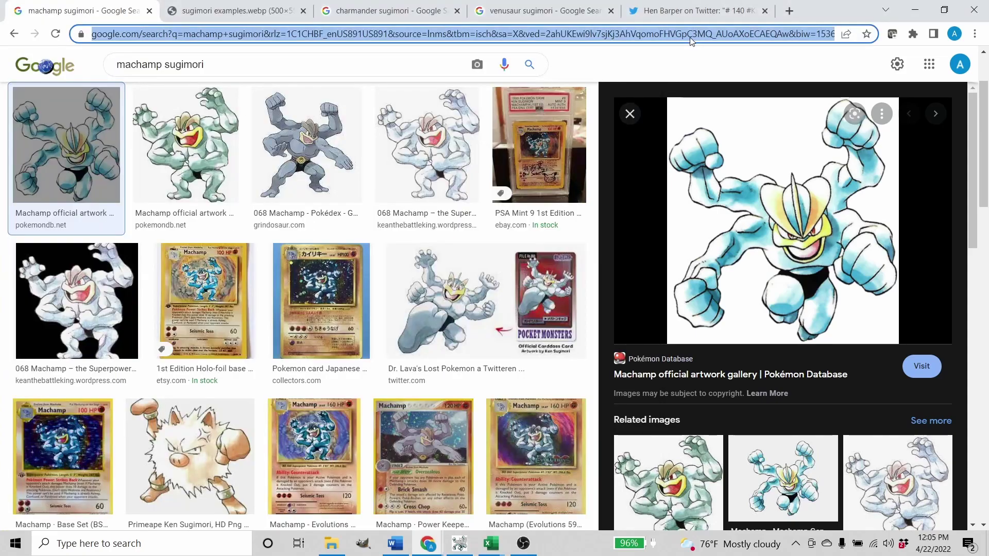
pyautogui.write('shiny machamp')
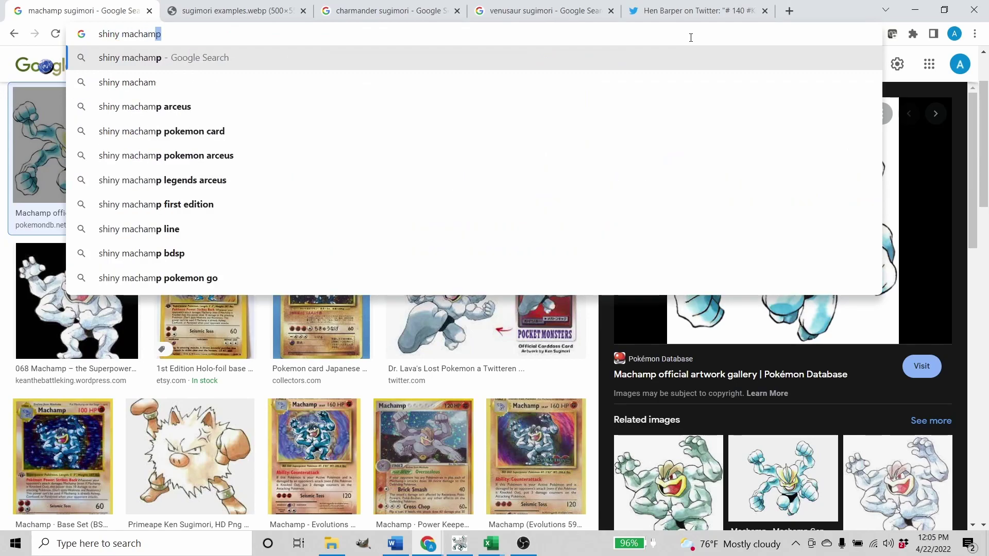
pyautogui.press('Return')
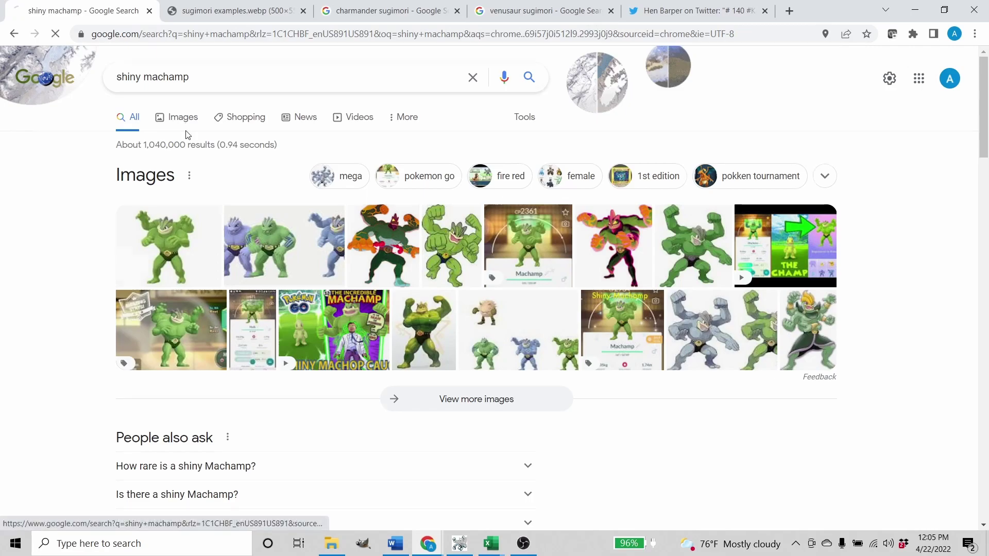
pyautogui.click(187, 126)
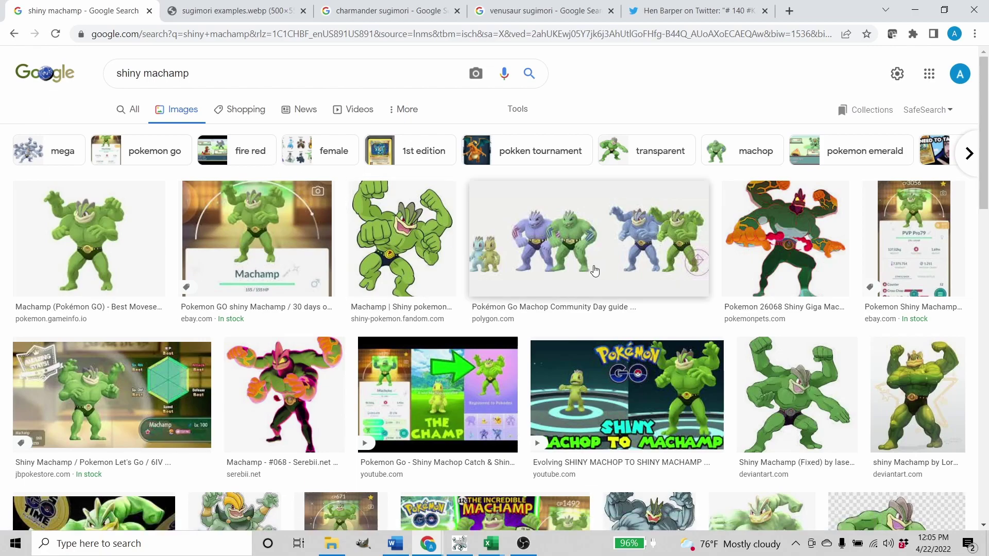
# In the 151 Pokémon sheet, show the Color and Shiny layers, examine the shiny Machoke beside slot 68, and return to the Machamp image.
pyautogui.click(460, 544)
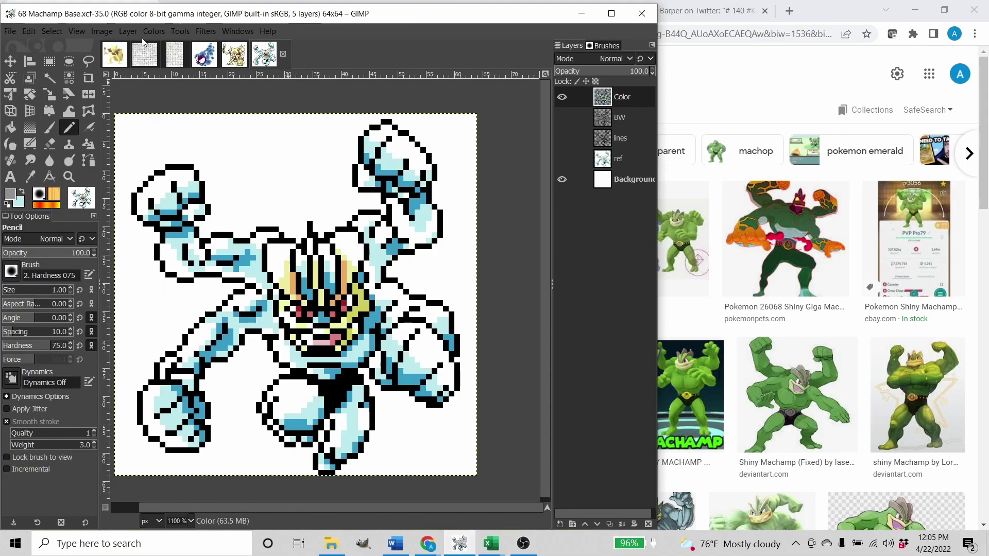
pyautogui.click(146, 55)
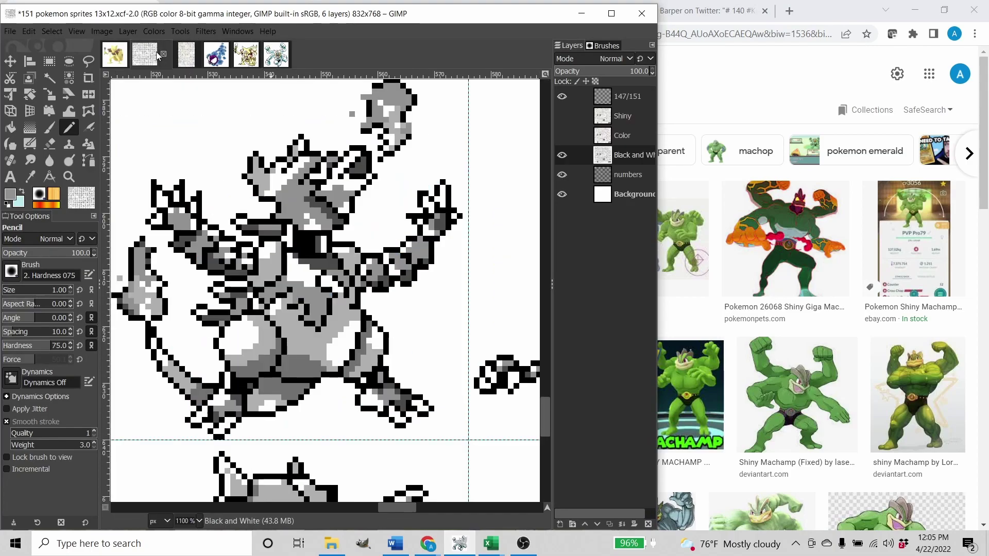
pyautogui.click(563, 137)
pyautogui.click(563, 117)
pyautogui.scroll(-6, 353, 183)
pyautogui.moveTo(352, 182); pyautogui.dragTo(443, 294)
pyautogui.moveTo(134, 98); pyautogui.dragTo(302, 282)
pyautogui.scroll(4, 302, 282)
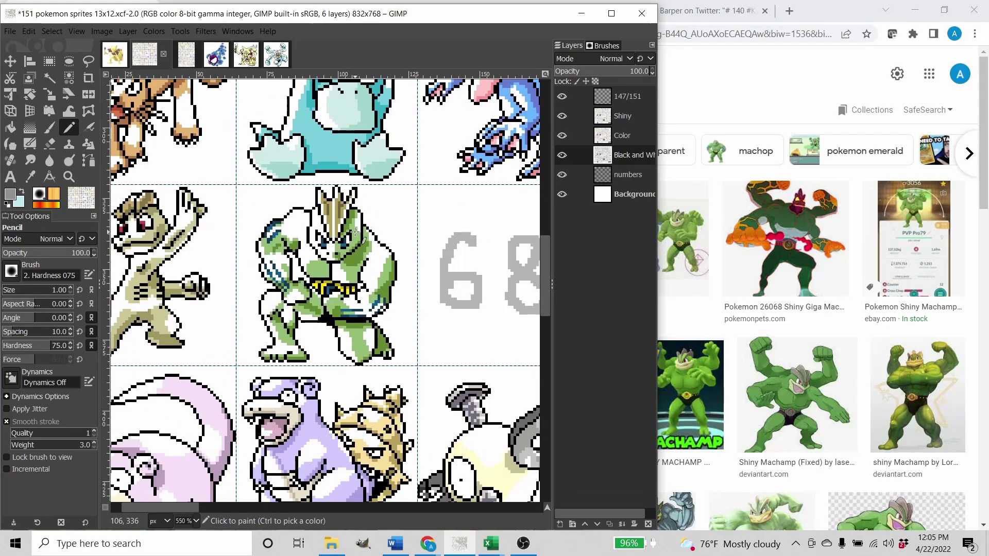
pyautogui.scroll(-3, 398, 230)
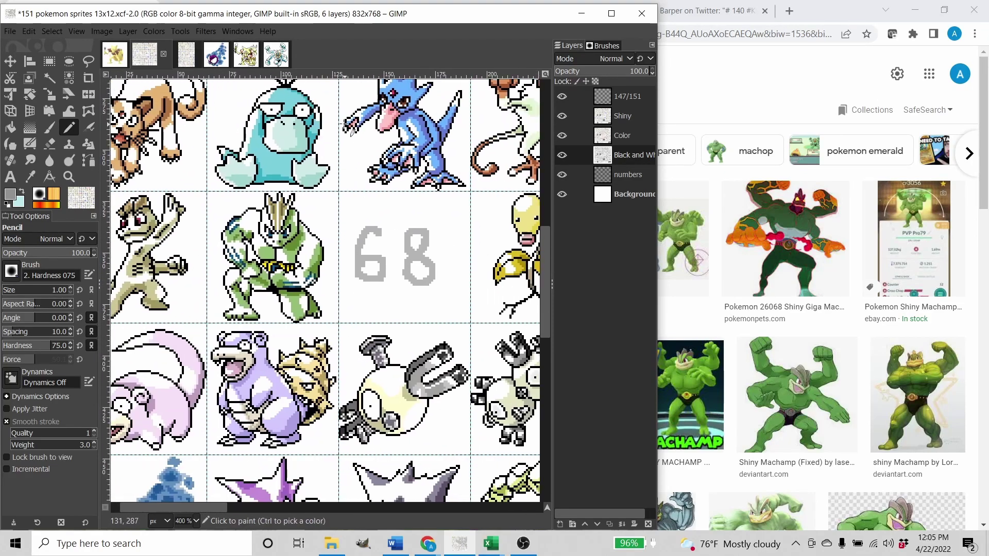
pyautogui.click(276, 60)
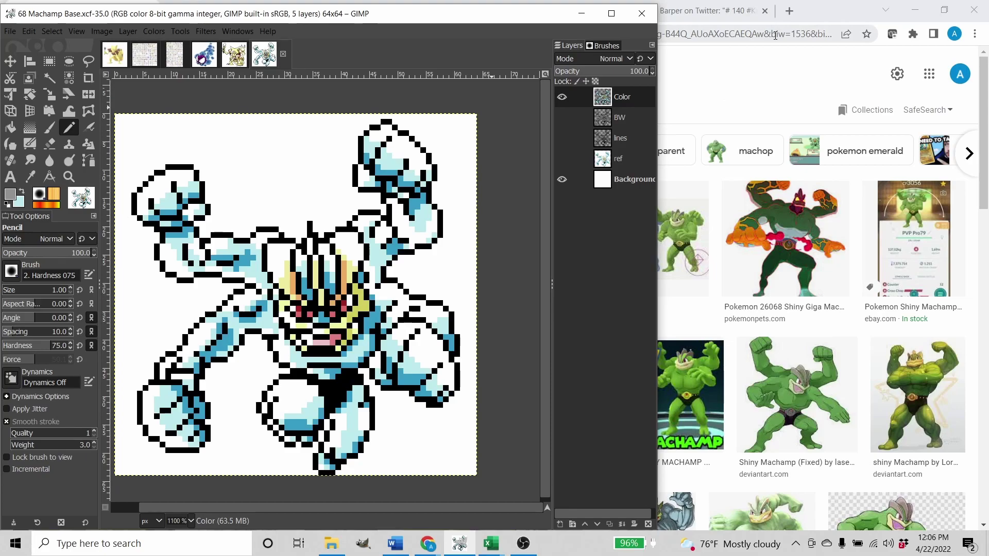
# Open the shiny Machamp artwork from the Shiny Pokémon Wiki in Chrome's image results, copy it and return to GIMP.
pyautogui.click(833, 15)
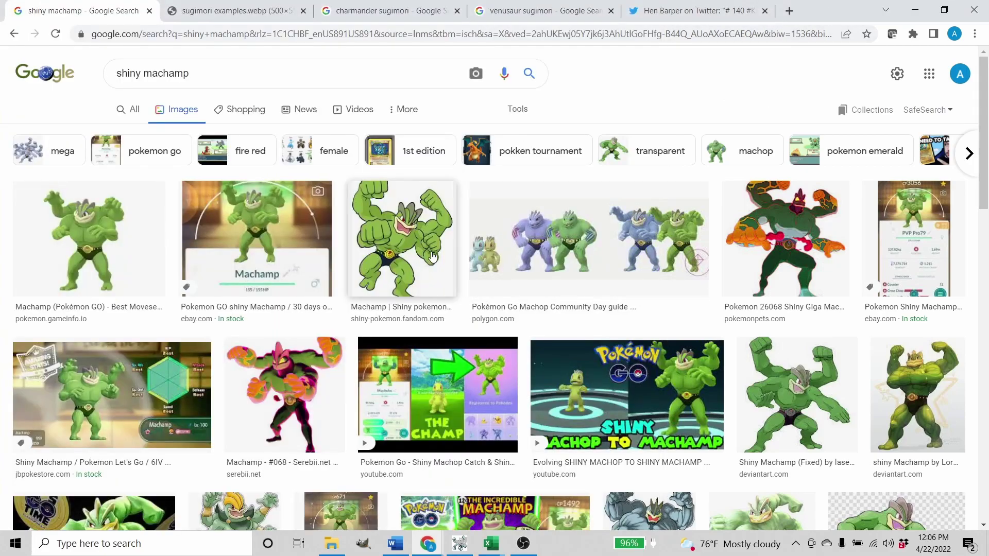
pyautogui.scroll(-1, 432, 257)
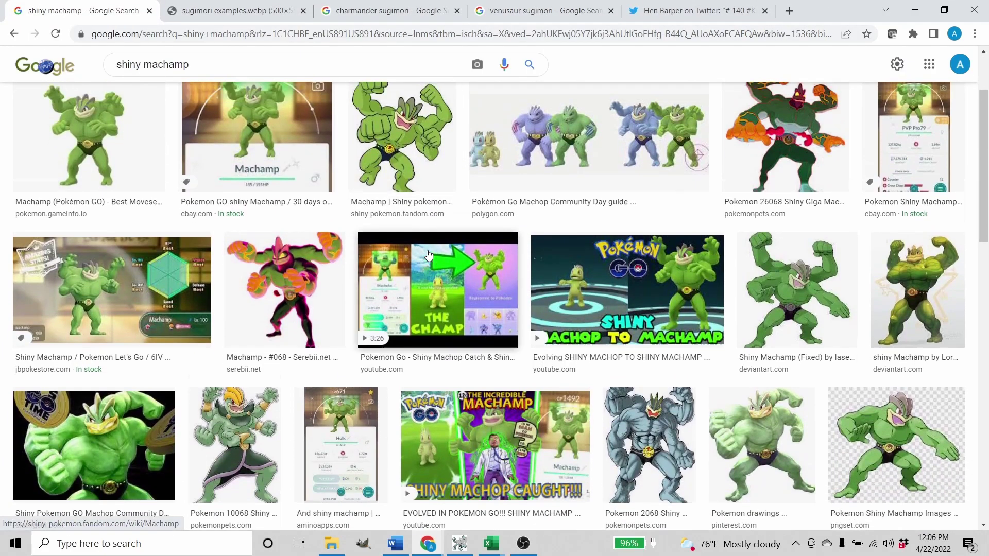
pyautogui.scroll(1, 419, 241)
pyautogui.click(419, 241)
pyautogui.rightClick(771, 256)
pyautogui.click(818, 405)
pyautogui.click(460, 543)
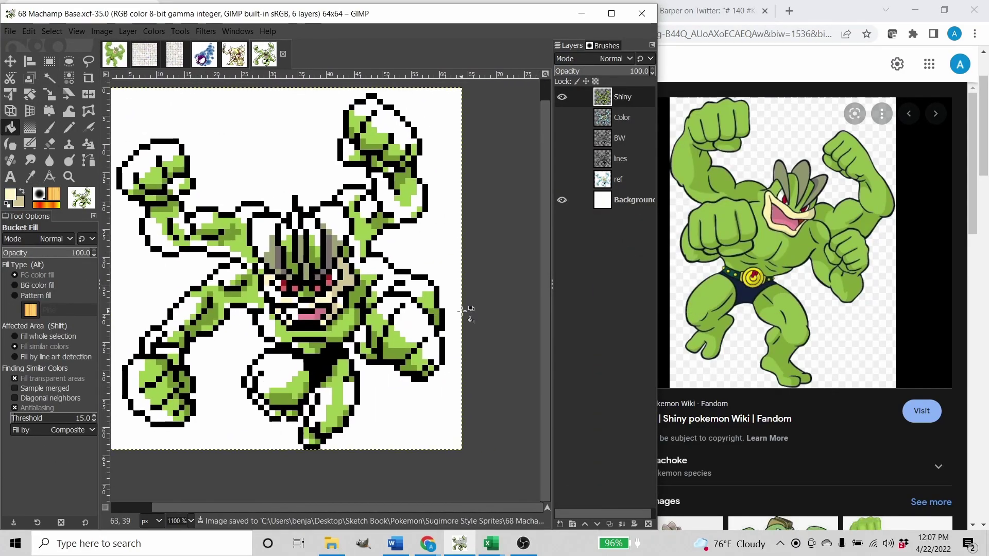
# Hide the Shiny layer and show the BW layer of the Machamp image.
pyautogui.moveTo(415, 292); pyautogui.dragTo(424, 299)
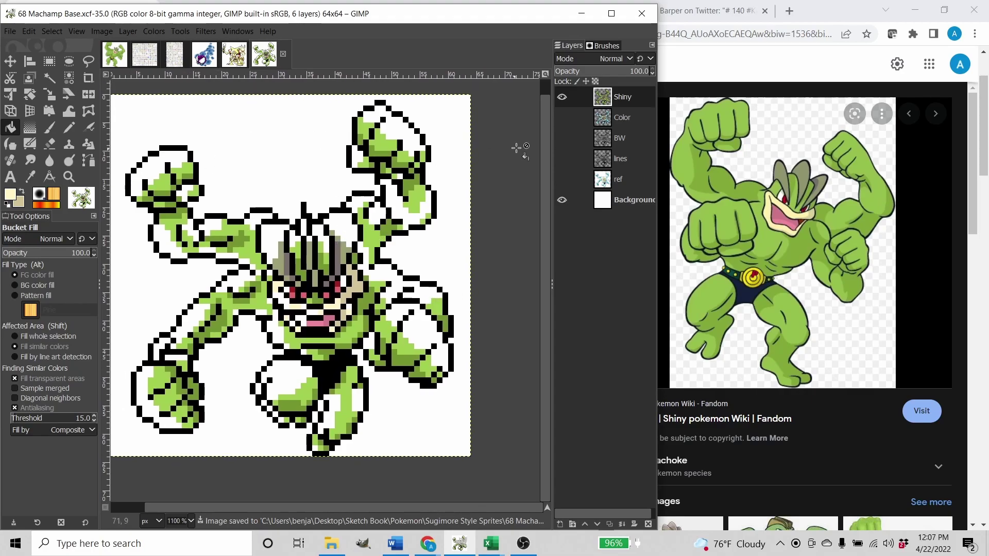
pyautogui.click(562, 97)
pyautogui.click(562, 138)
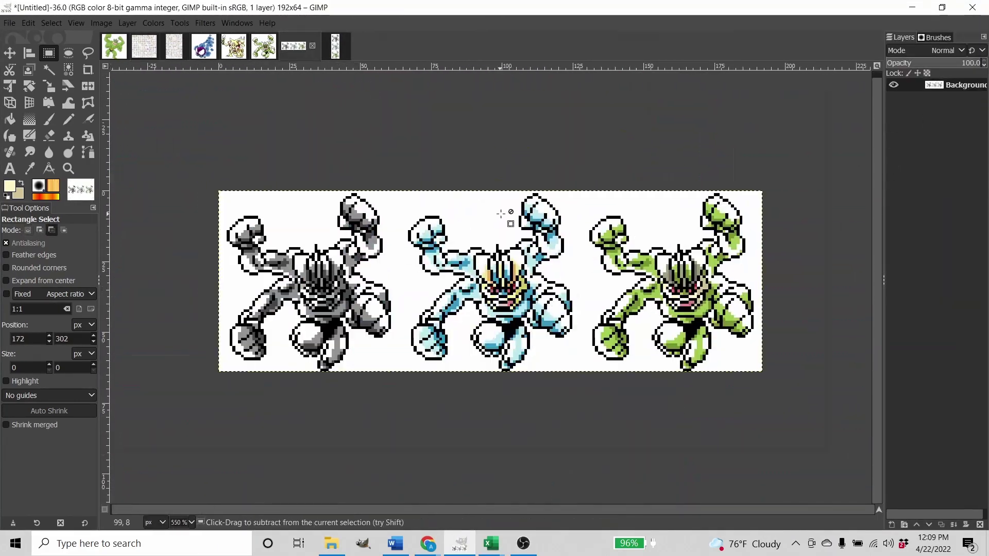
# Open the save dialog for the 192 × 64 Machamp strip and cancel it.
pyautogui.hotkey('ctrl', 's')
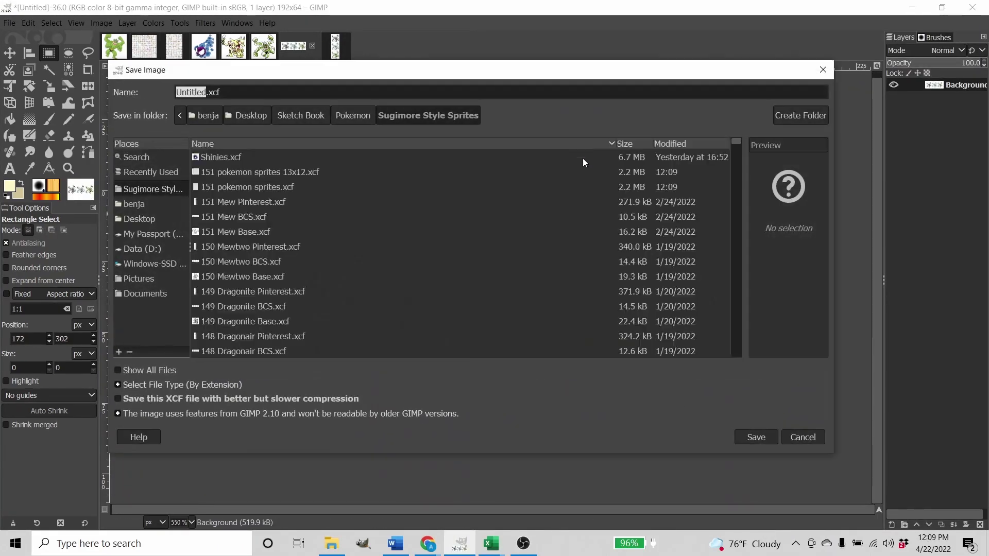
pyautogui.click(803, 437)
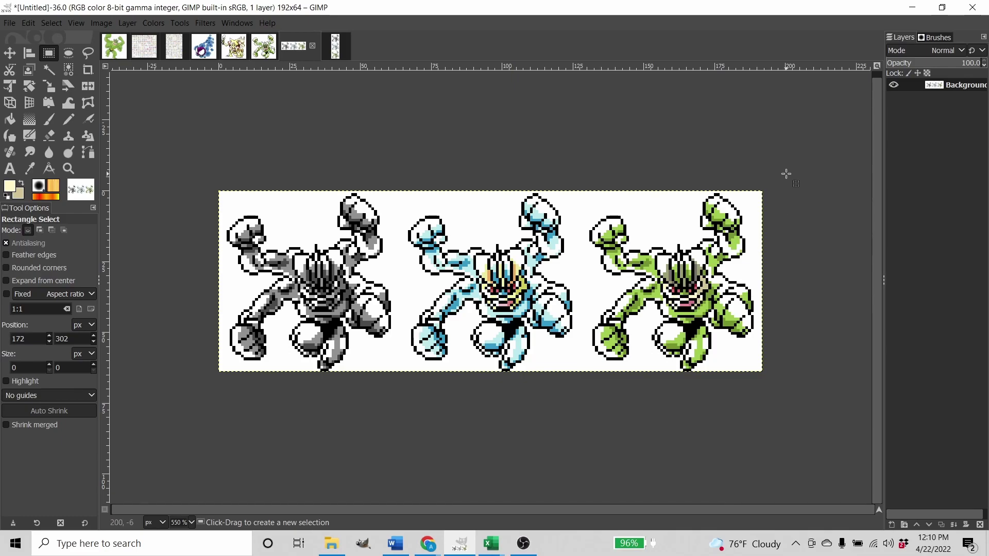
# In the Gastly Base and Kadabra Base images, hide the Shiny layer and show the Color layer.
pyautogui.click(205, 51)
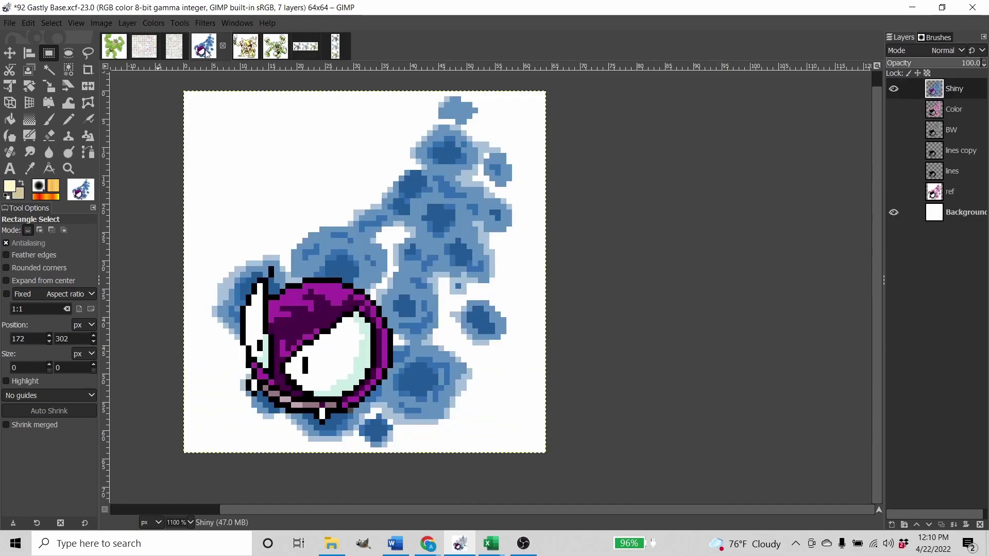
pyautogui.click(894, 109)
pyautogui.click(894, 88)
pyautogui.hscroll(-2, 397, 123)
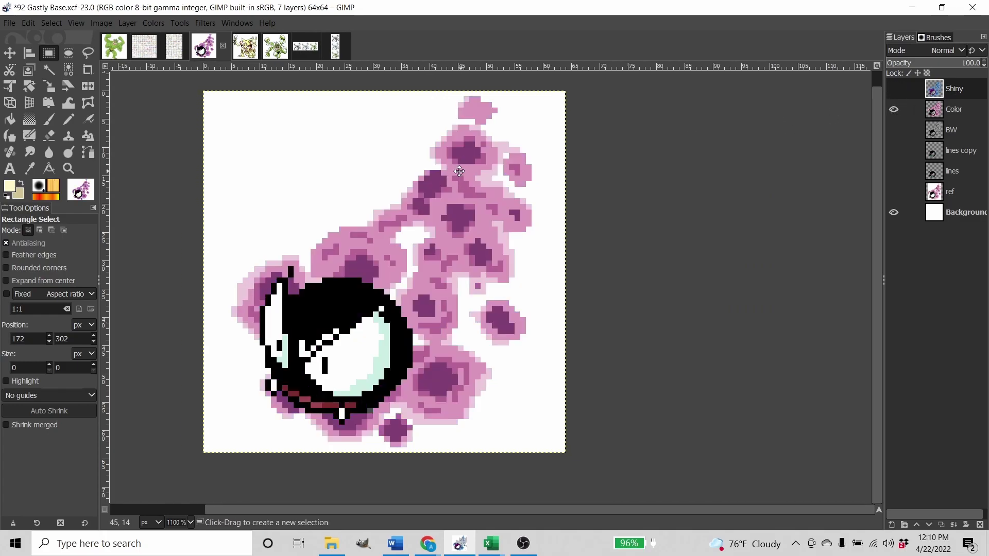
pyautogui.click(250, 52)
pyautogui.click(894, 89)
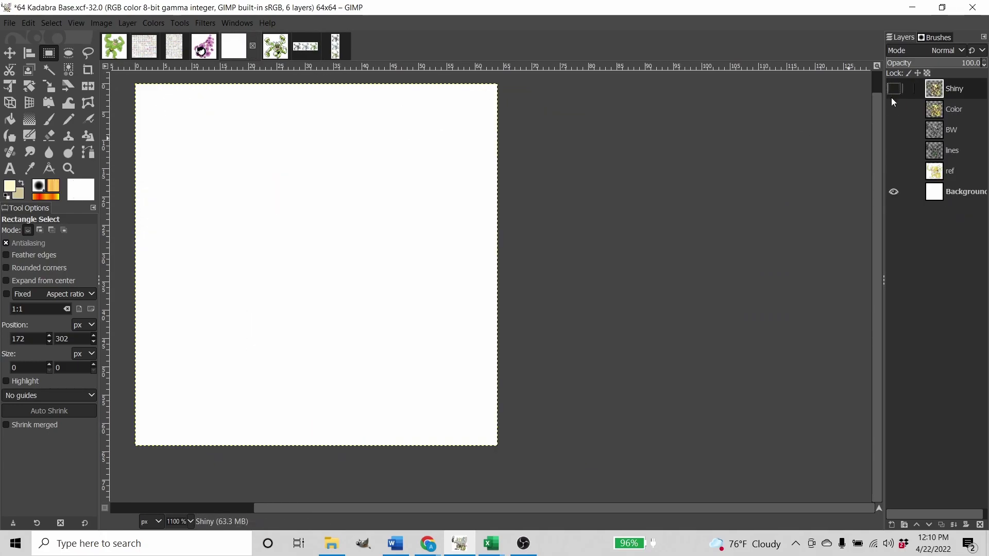
pyautogui.click(894, 109)
pyautogui.hscroll(-2, 381, 155)
# In the Machamp Base image, hide the Shiny layer and show the Color layer.
pyautogui.click(276, 50)
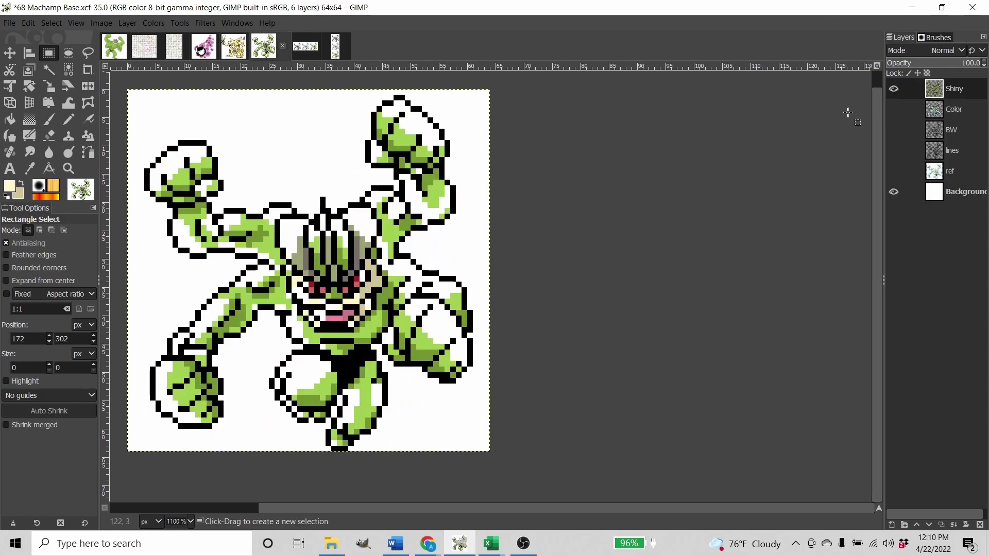
pyautogui.click(894, 89)
pyautogui.click(894, 109)
pyautogui.hscroll(-2, 515, 206)
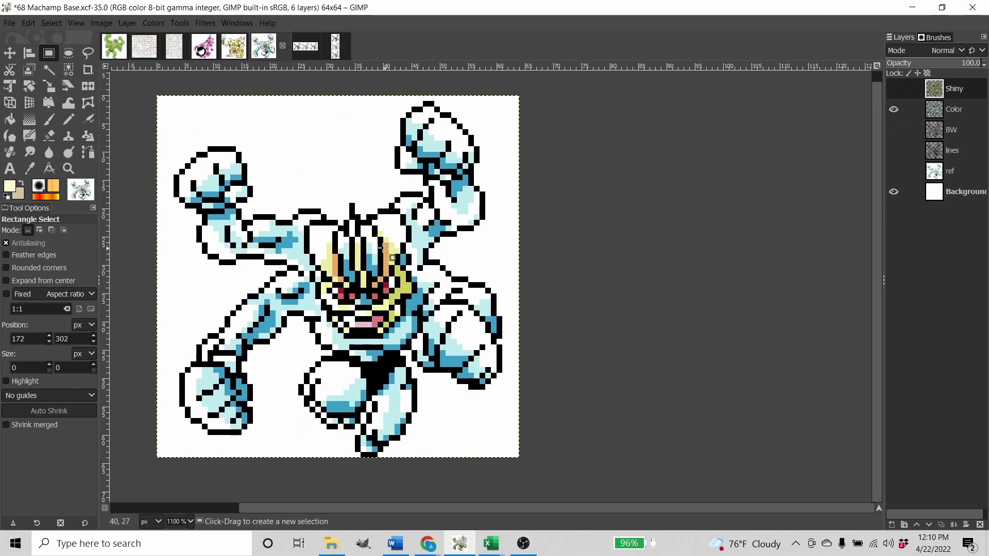
# Compare the coloured Gastly, Kadabra and Machamp sprites, and view the combined Machamp strip.
pyautogui.click(203, 46)
pyautogui.click(244, 49)
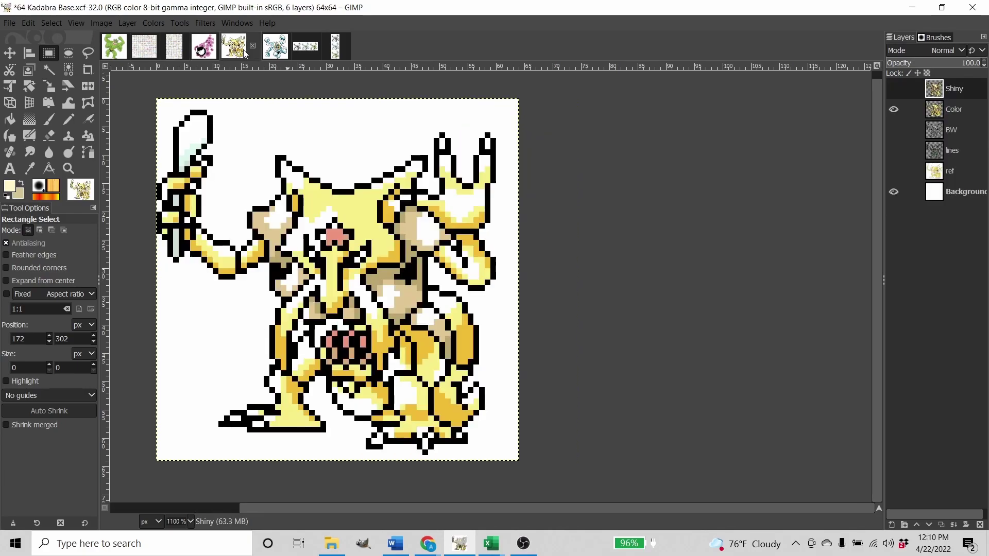
pyautogui.click(273, 49)
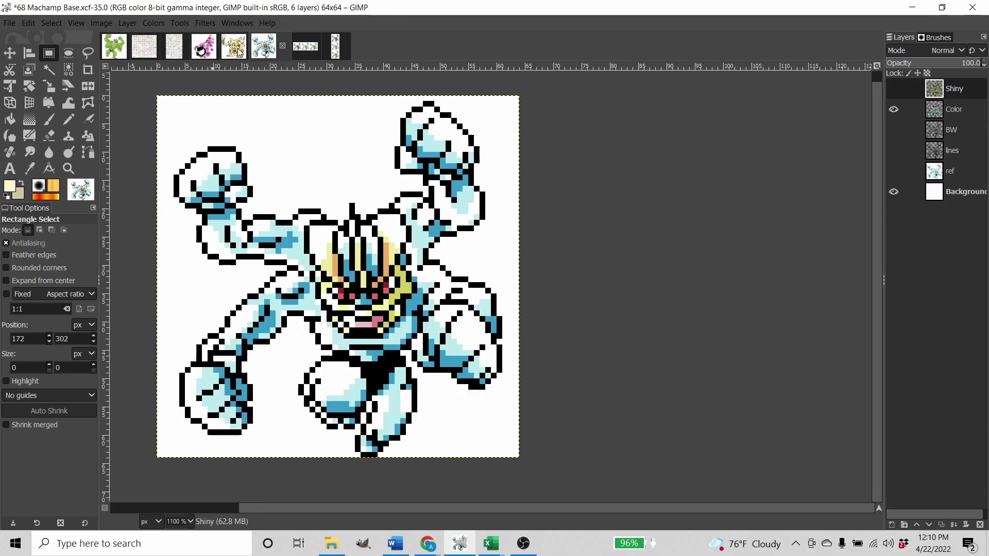
pyautogui.click(241, 50)
pyautogui.click(268, 53)
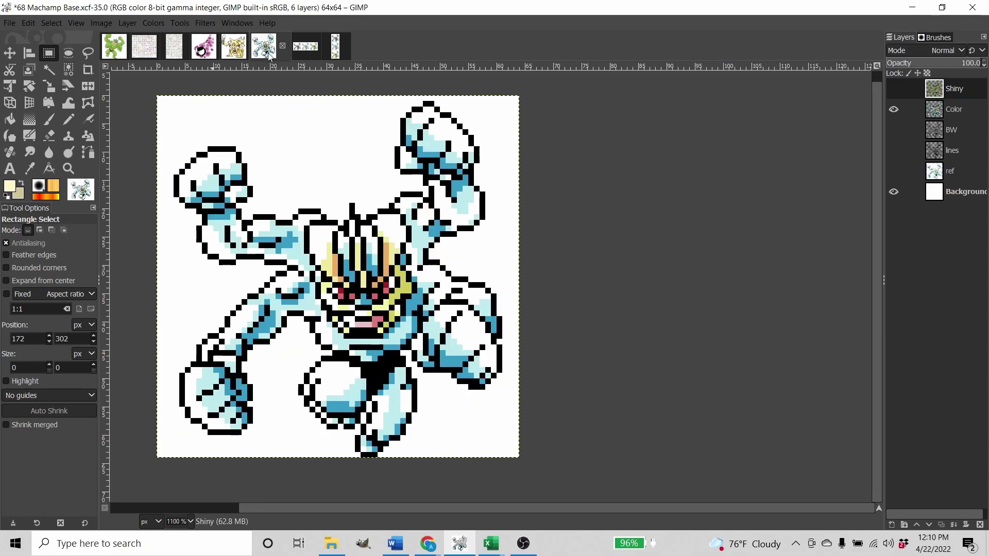
pyautogui.click(312, 53)
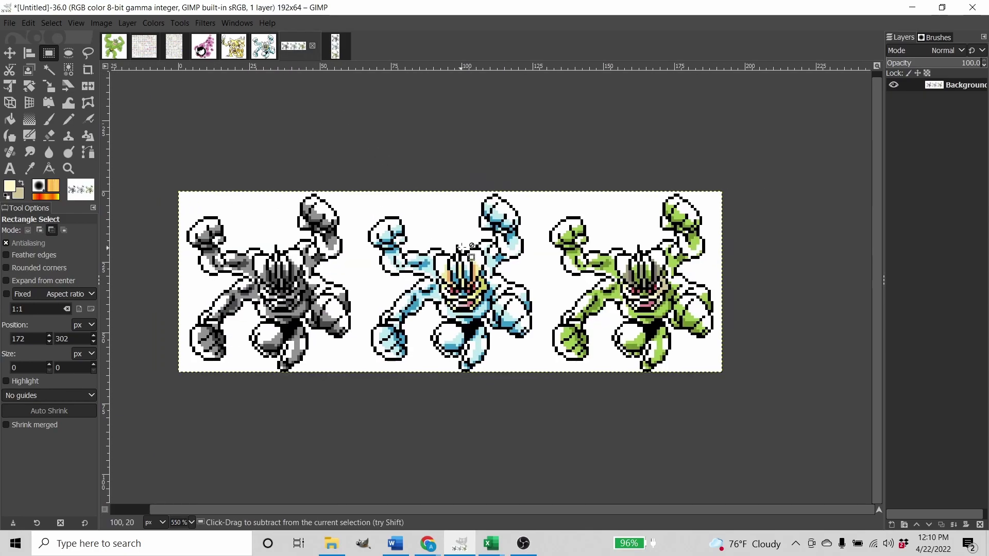
pyautogui.hotkey('ctrl', 's')
pyautogui.click(799, 439)
pyautogui.click(265, 48)
pyautogui.click(305, 46)
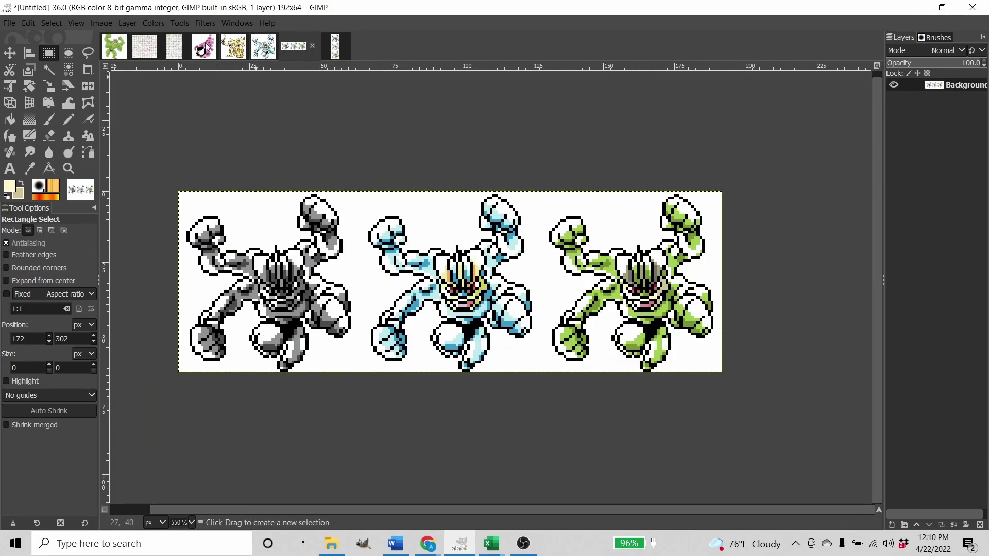
# Save the Kadabra Base image and return to the combined Machamp strip.
pyautogui.click(257, 45)
pyautogui.click(235, 48)
pyautogui.hotkey('ctrl', 's')
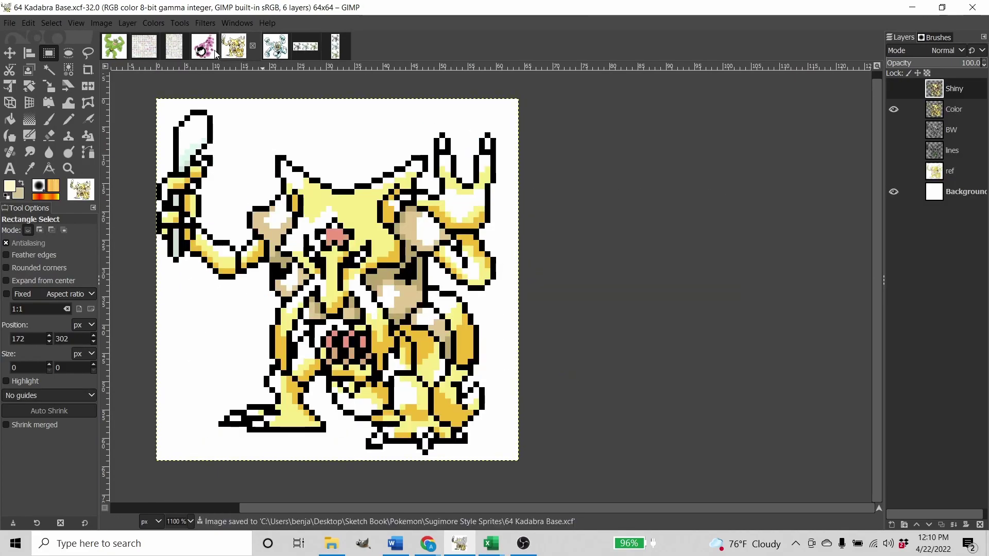
pyautogui.click(204, 48)
pyautogui.click(306, 48)
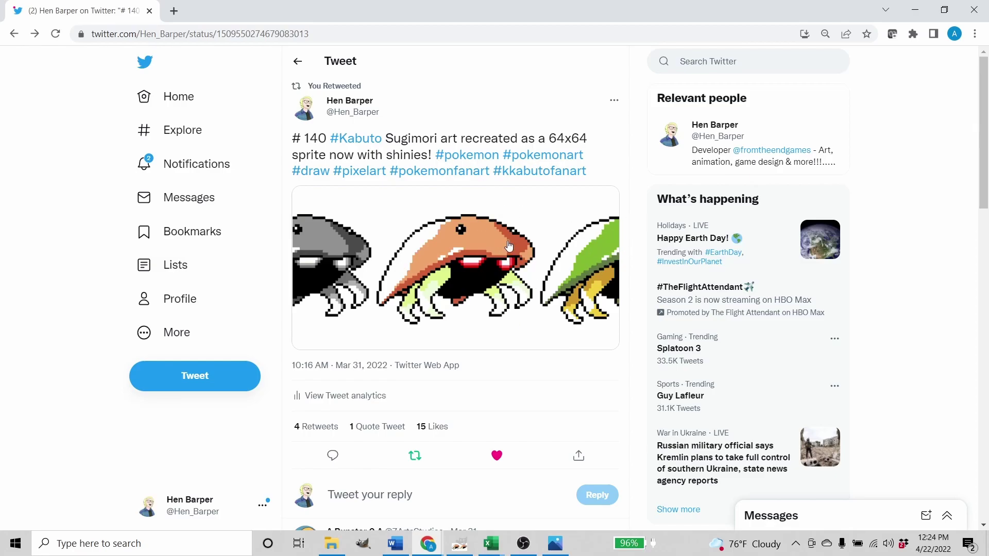
# View the picture in the #140 Kabuto tweet and read the replies, including the comment about non-black outline colours.
pyautogui.click(524, 242)
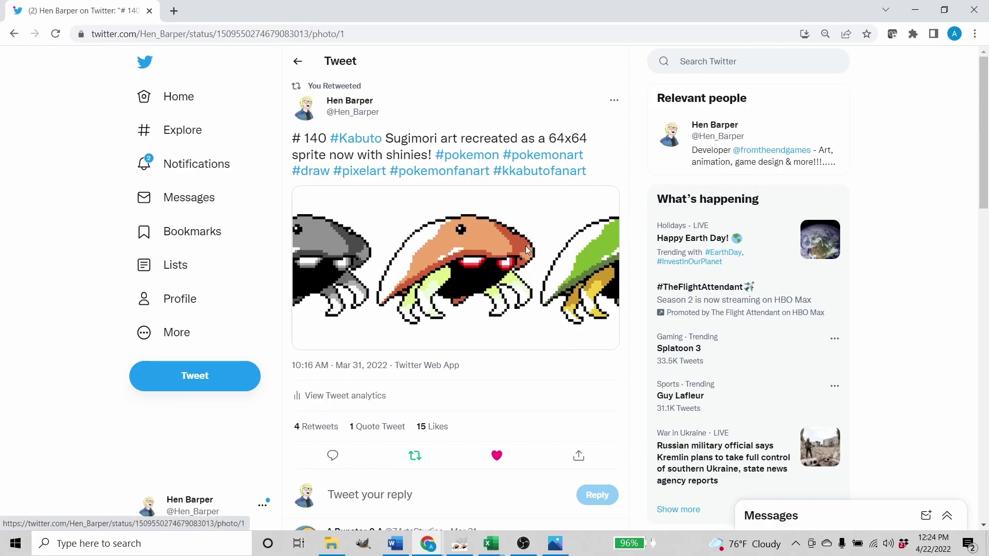
pyautogui.click(589, 96)
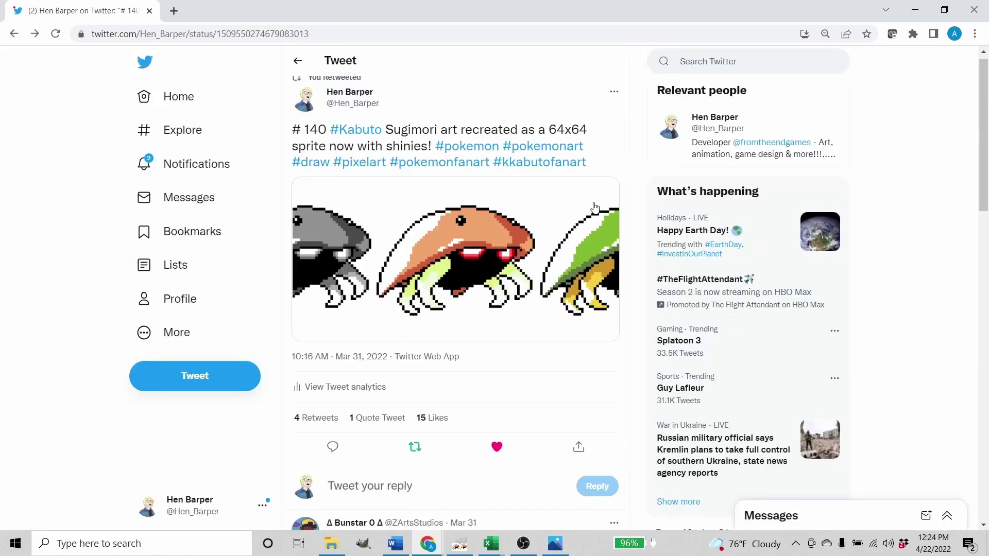
pyautogui.scroll(-8, 594, 201)
pyautogui.scroll(-7, 631, 197)
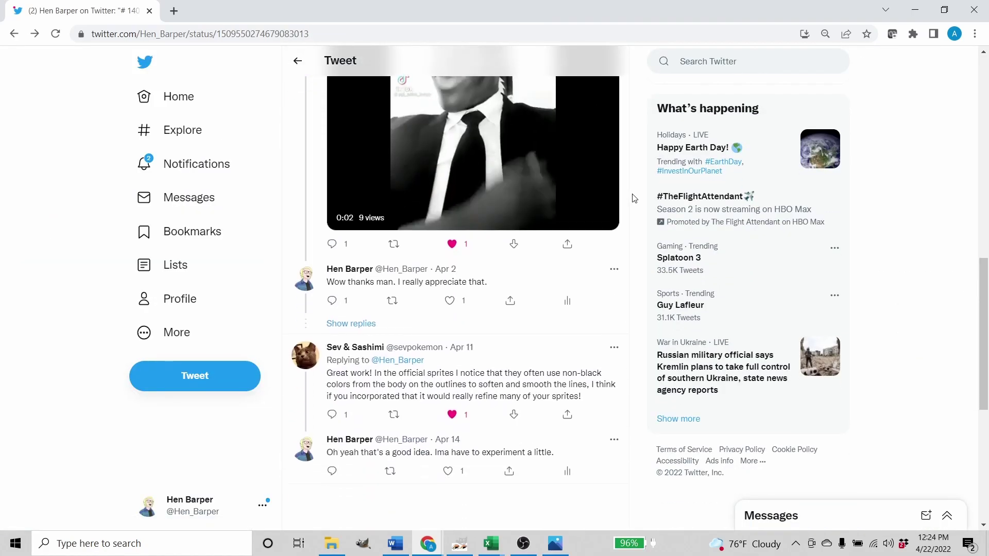
pyautogui.moveTo(349, 223)
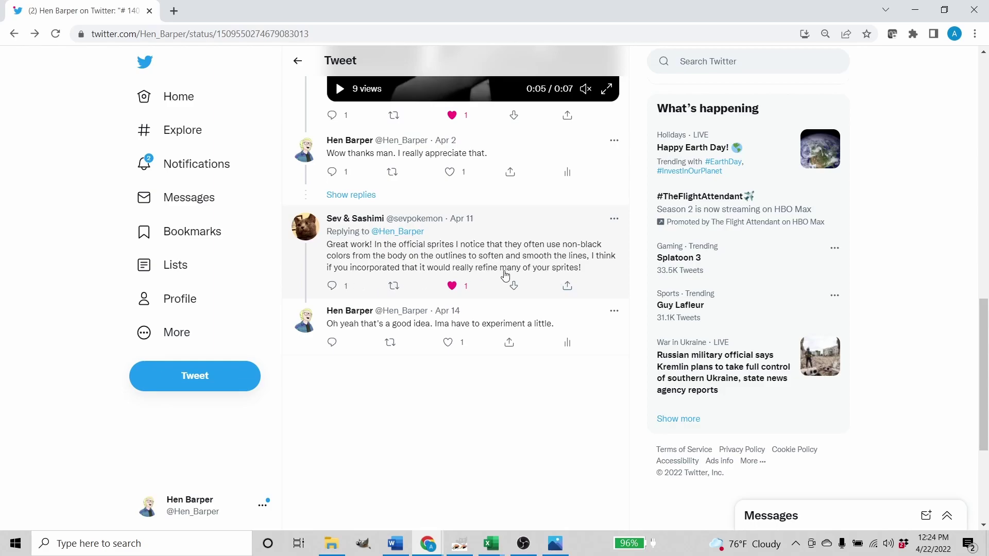
pyautogui.scroll(10, 504, 275)
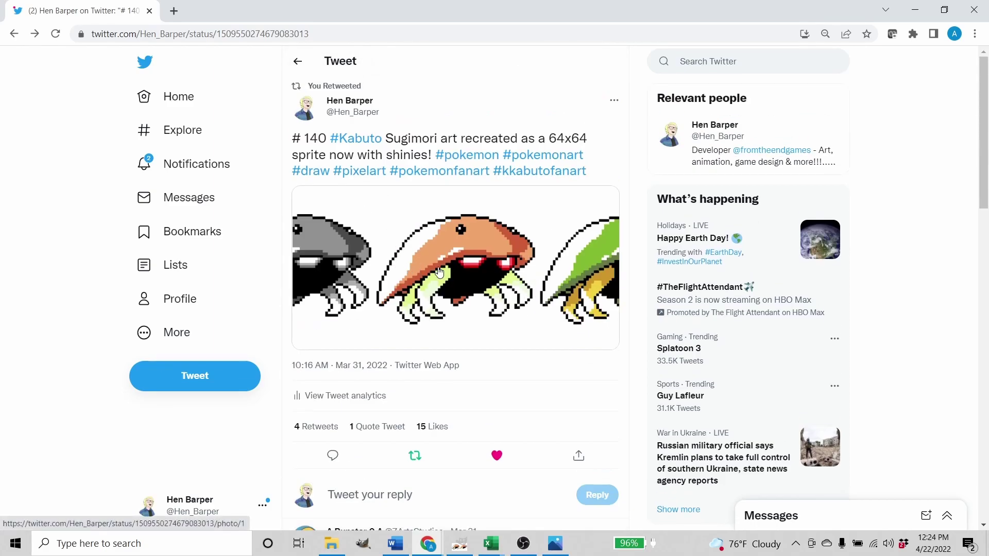
# Switch to GIMP and compare the black-outlined and colour-outlined Kabuto sprites, also viewing the 151 Pokémon sheet.
pyautogui.click(460, 549)
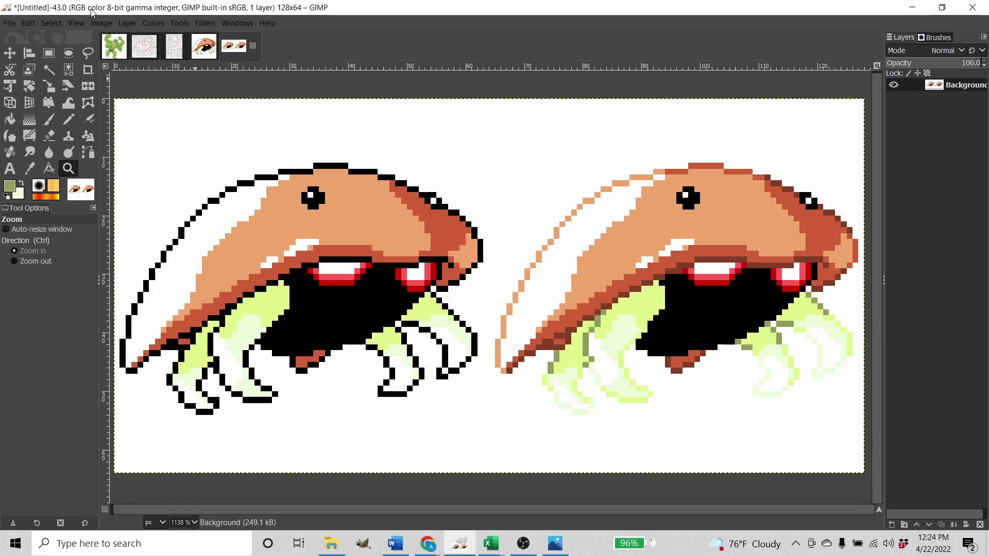
pyautogui.click(144, 48)
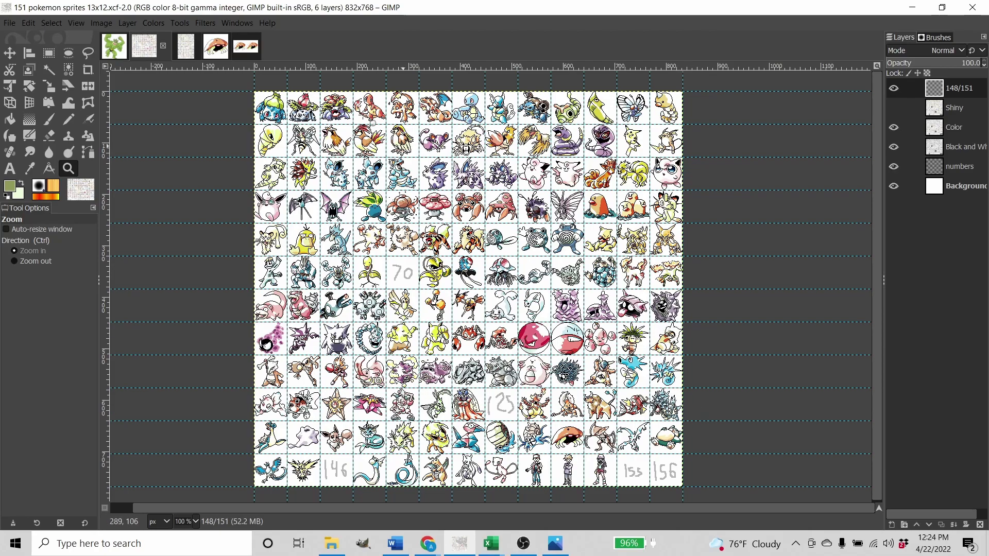
pyautogui.click(246, 50)
pyautogui.moveTo(745, 378)
pyautogui.mouseDown()
pyautogui.moveTo(731, 382)
pyautogui.moveTo(746, 375)
pyautogui.mouseUp()
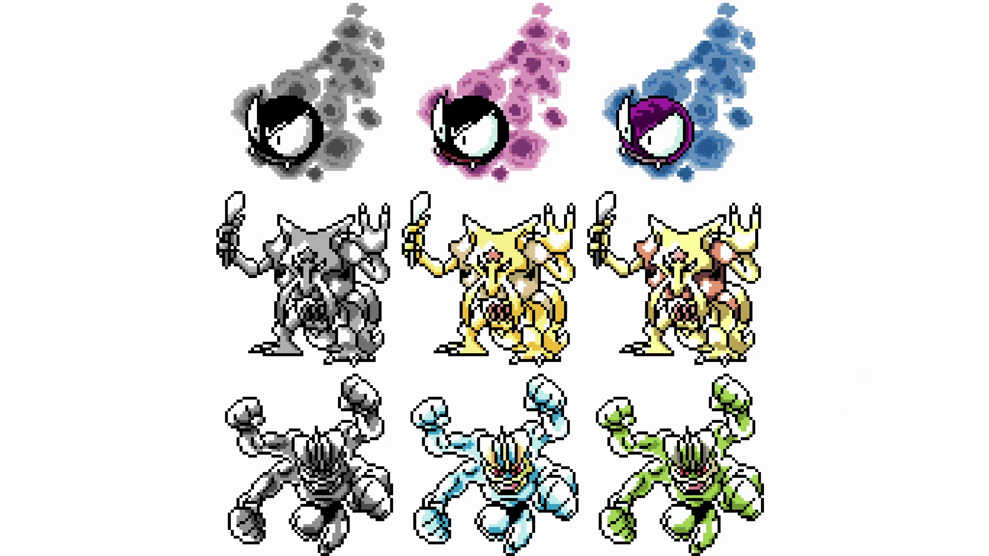
# Leave the full-screen sprite picture, browse the earlier sprite tweets on the Twitter profile, and view the 75/151 progress sheet enlarged.
pyautogui.press('Escape')
pyautogui.moveTo(427, 543)
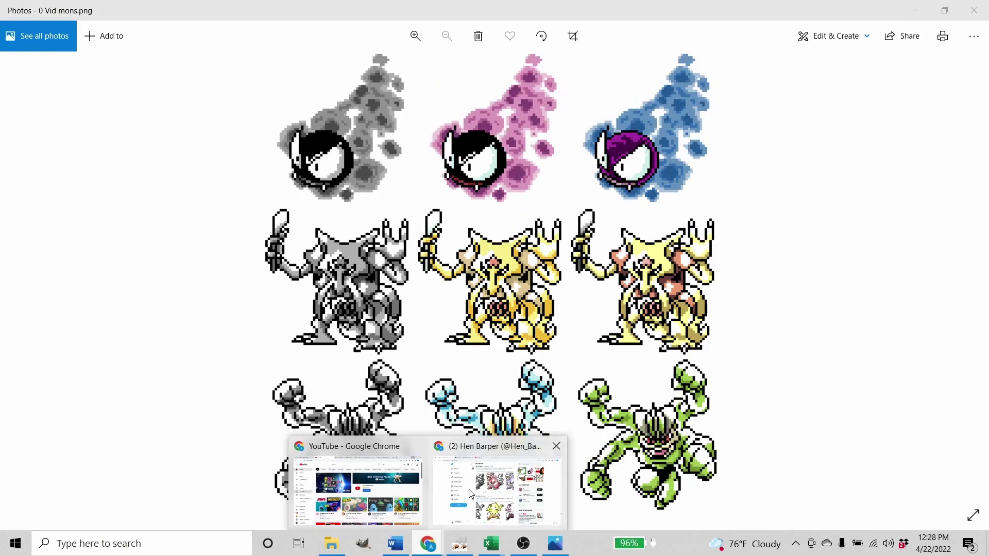
pyautogui.click(502, 486)
pyautogui.scroll(15, 679, 290)
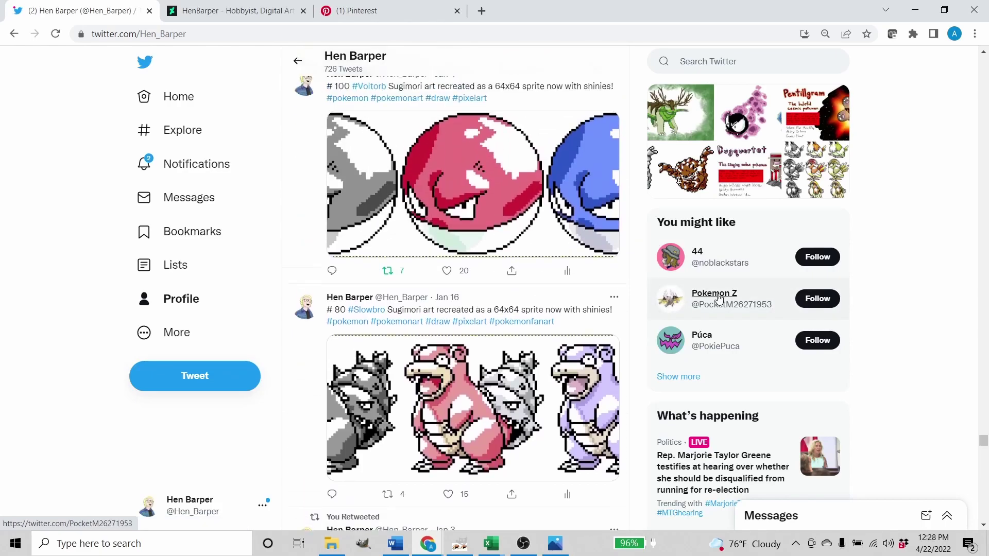
pyautogui.scroll(15, 717, 299)
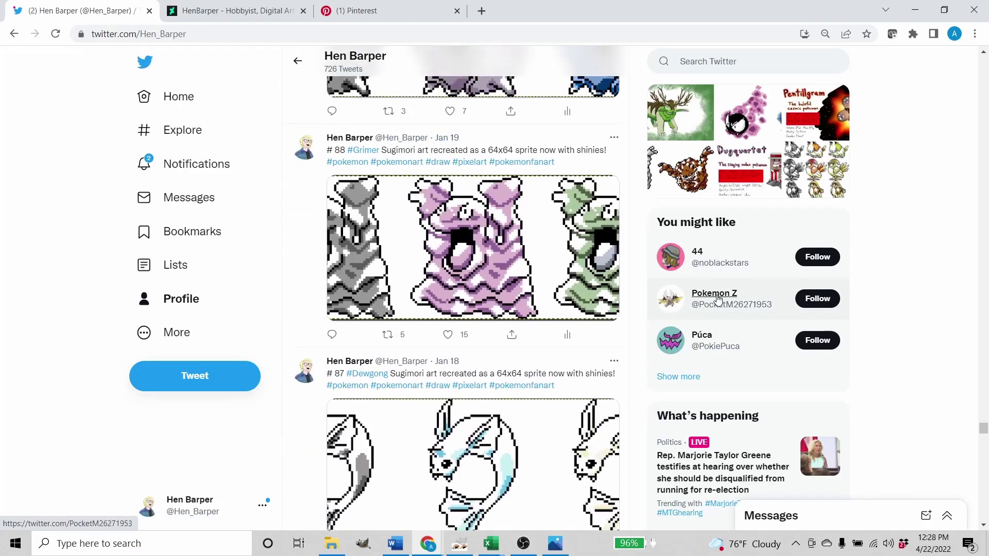
pyautogui.scroll(12, 718, 301)
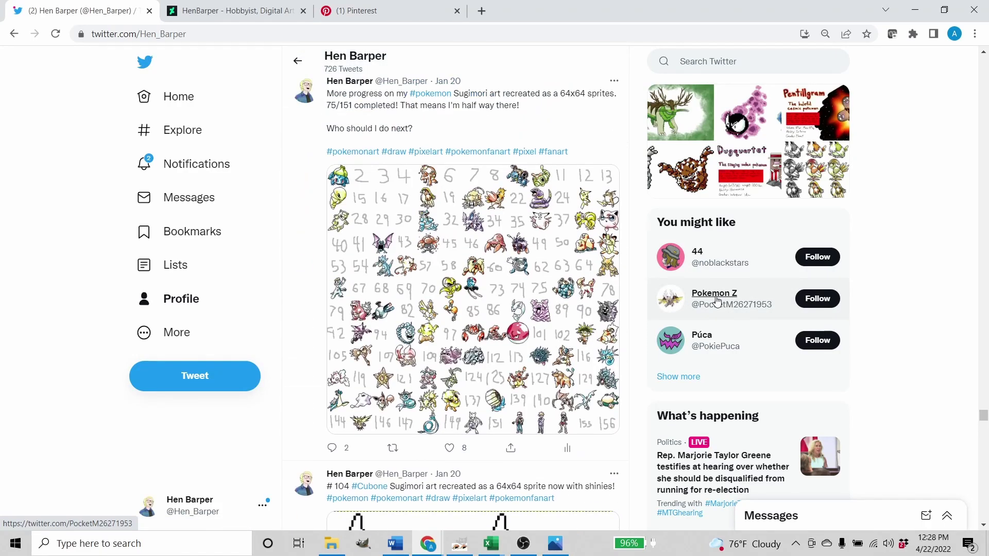
pyautogui.scroll(-2, 715, 305)
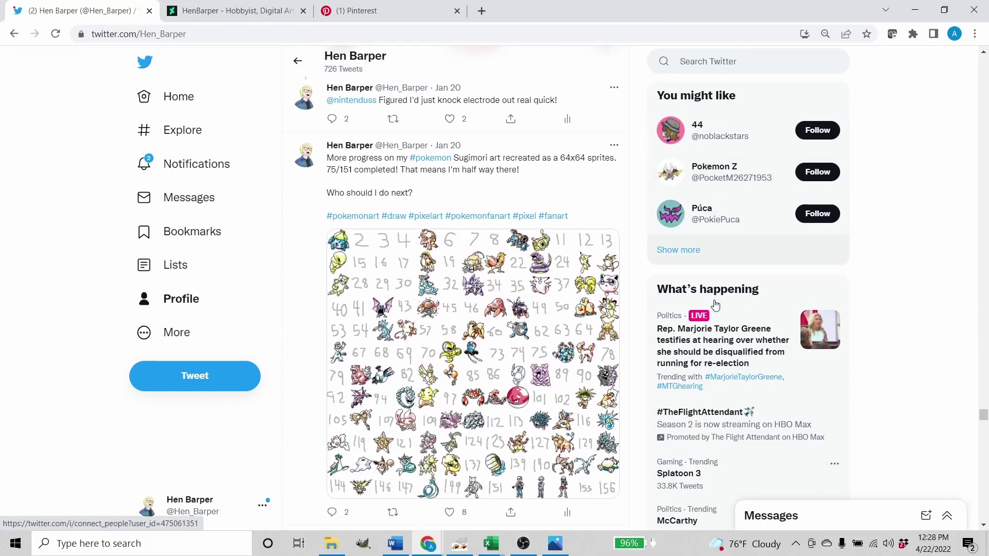
pyautogui.click(597, 323)
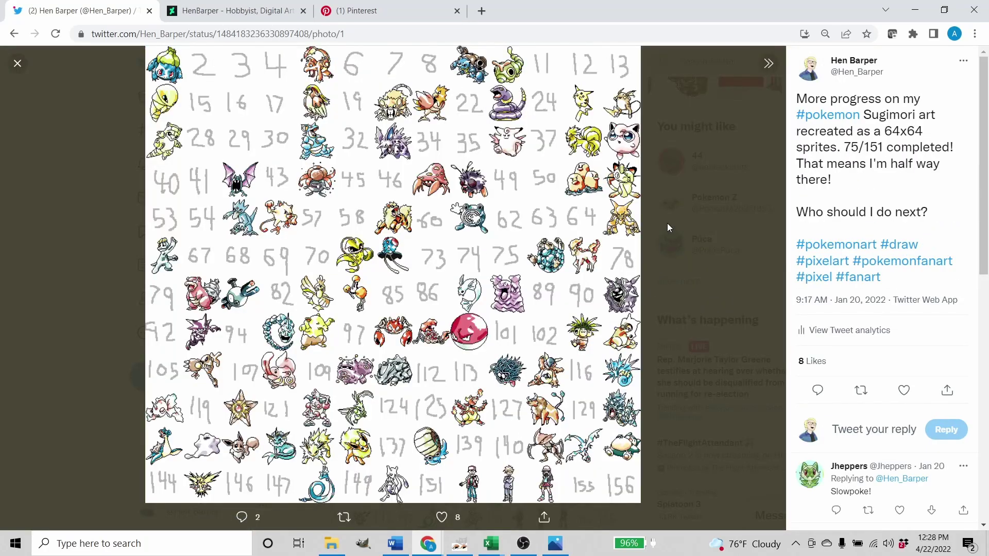
pyautogui.click(667, 224)
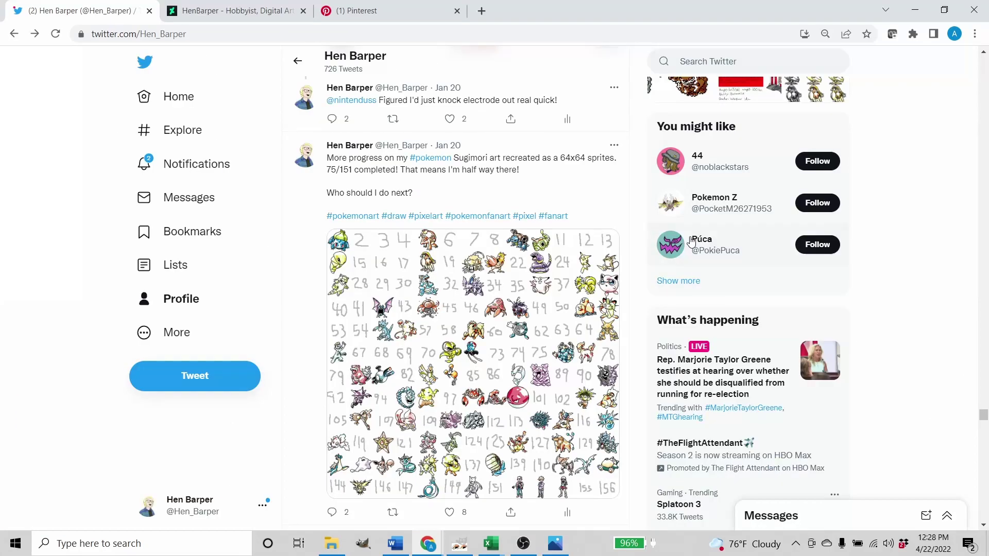
# Switch to the DeviantArt gallery and browse the featured Sugimori Pixels sprites from older to newer uploads.
pyautogui.click(237, 11)
pyautogui.scroll(20, 694, 387)
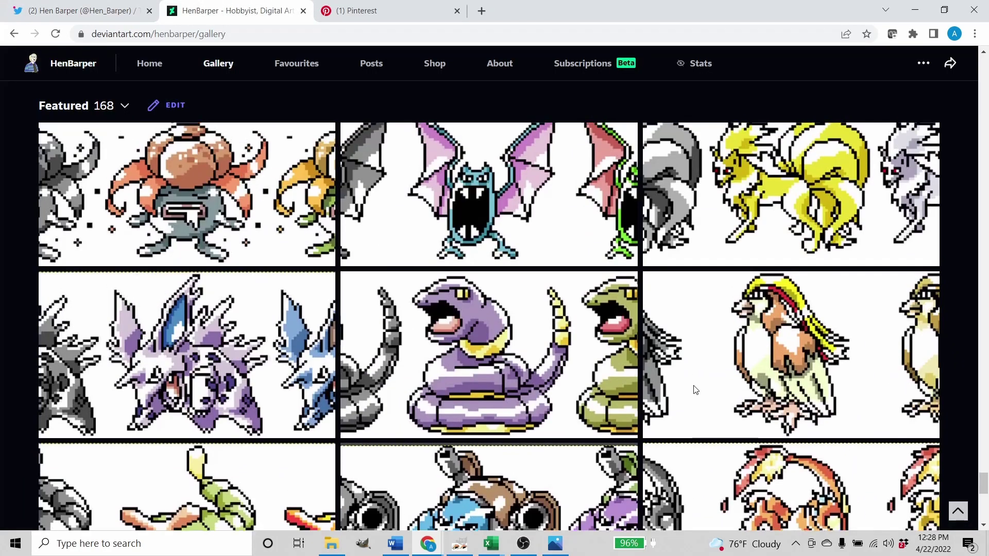
pyautogui.scroll(20, 694, 391)
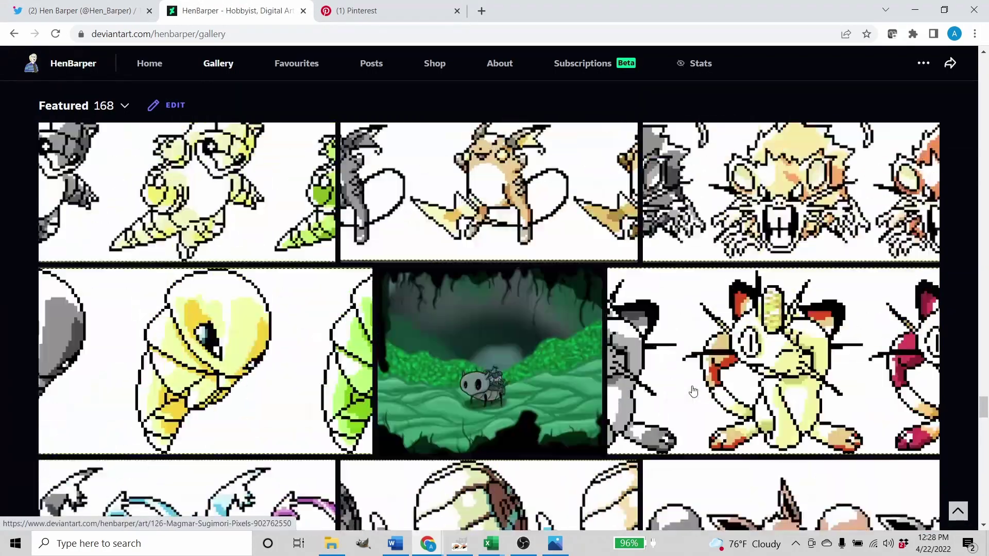
pyautogui.scroll(2, 694, 391)
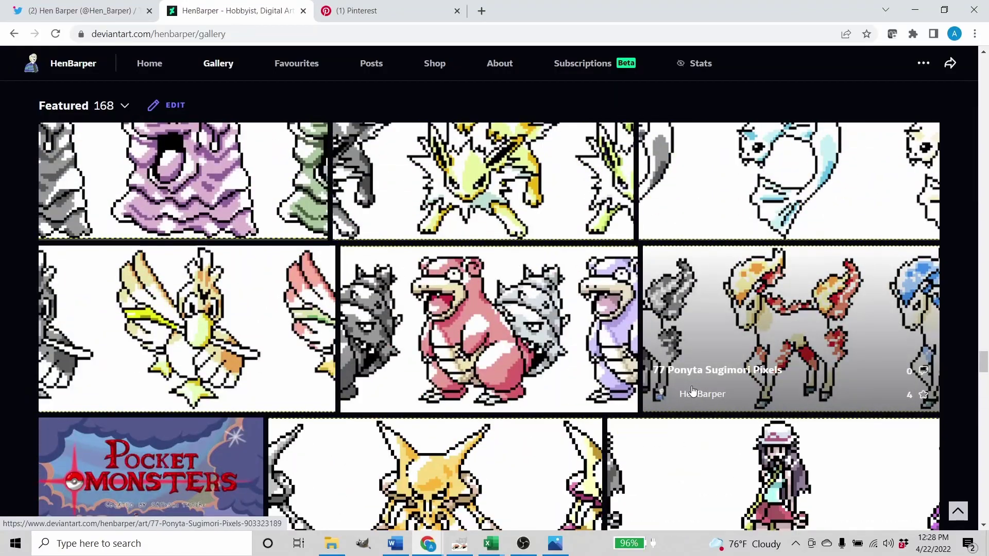
pyautogui.scroll(-3, 694, 391)
pyautogui.scroll(4, 693, 392)
pyautogui.scroll(10, 693, 392)
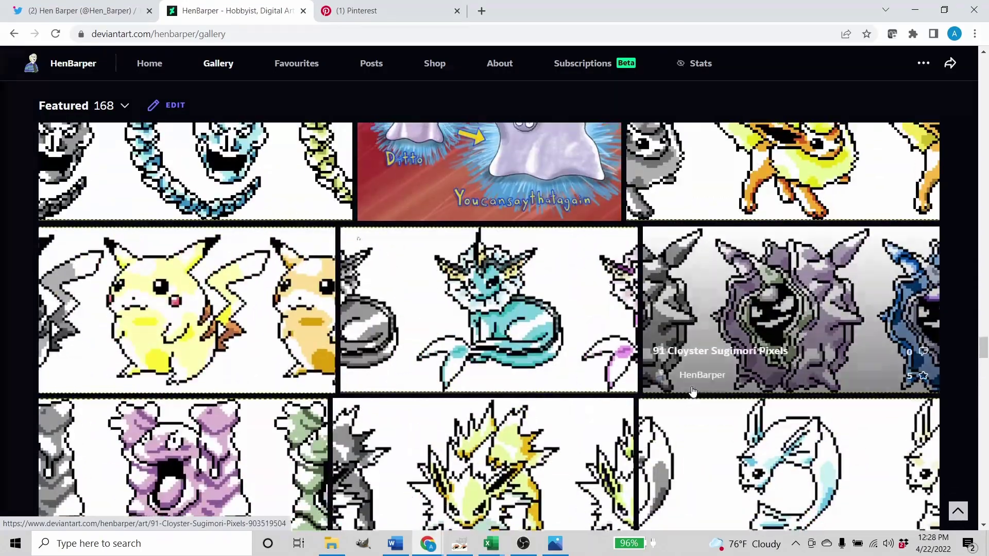
pyautogui.scroll(-1, 692, 393)
pyautogui.scroll(20, 692, 395)
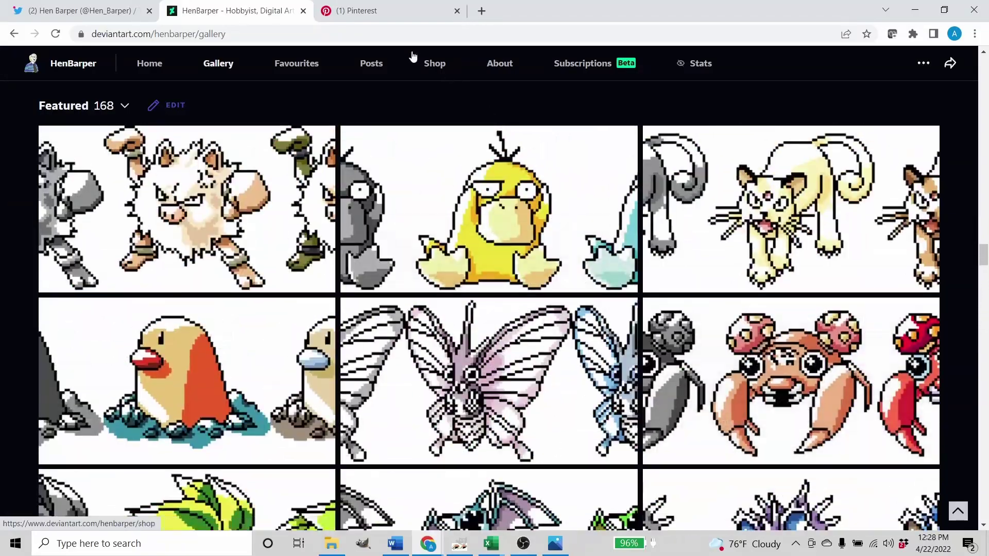
# Switch to the Pinterest profile and browse the created sprite pins from the oldest upwards.
pyautogui.click(383, 11)
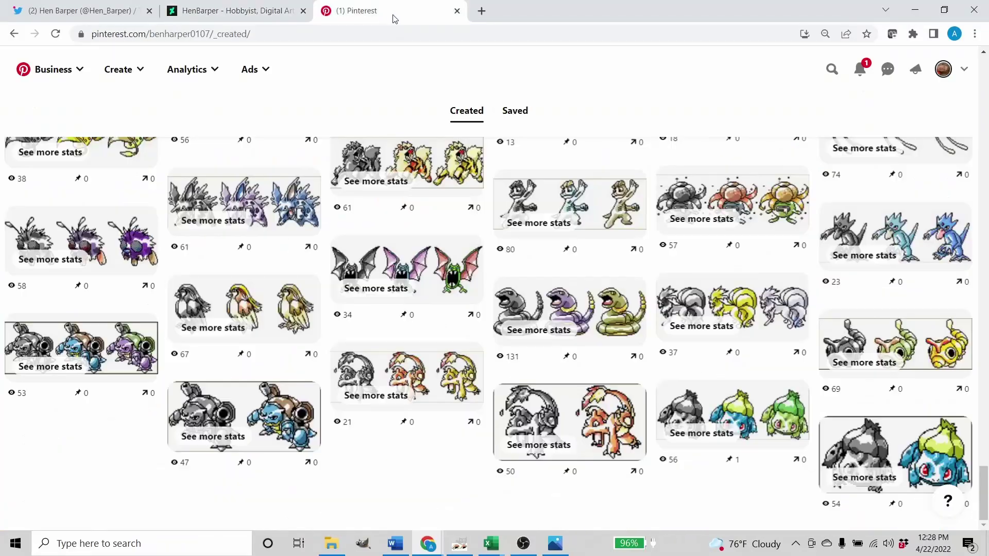
pyautogui.scroll(-5, 739, 317)
pyautogui.scroll(12, 738, 319)
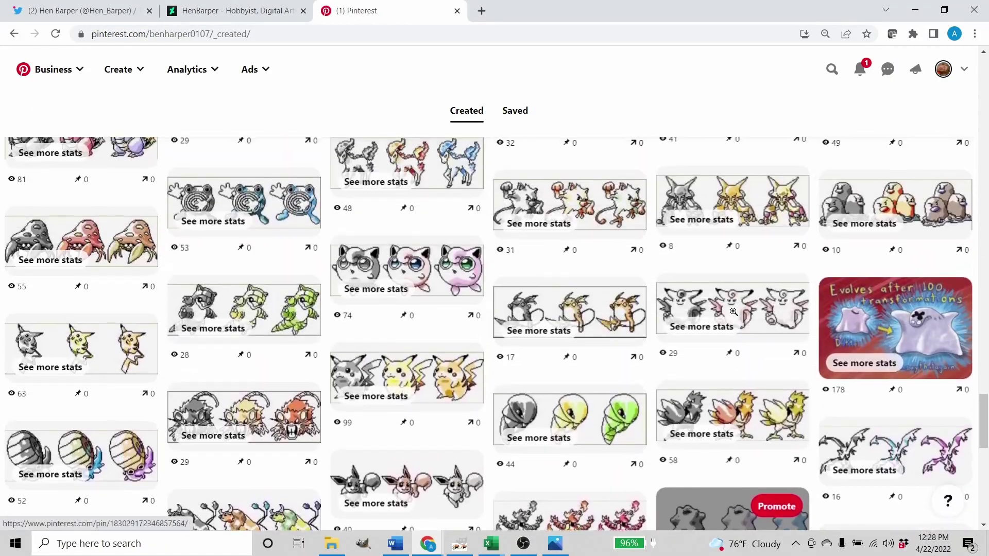
pyautogui.scroll(15, 725, 316)
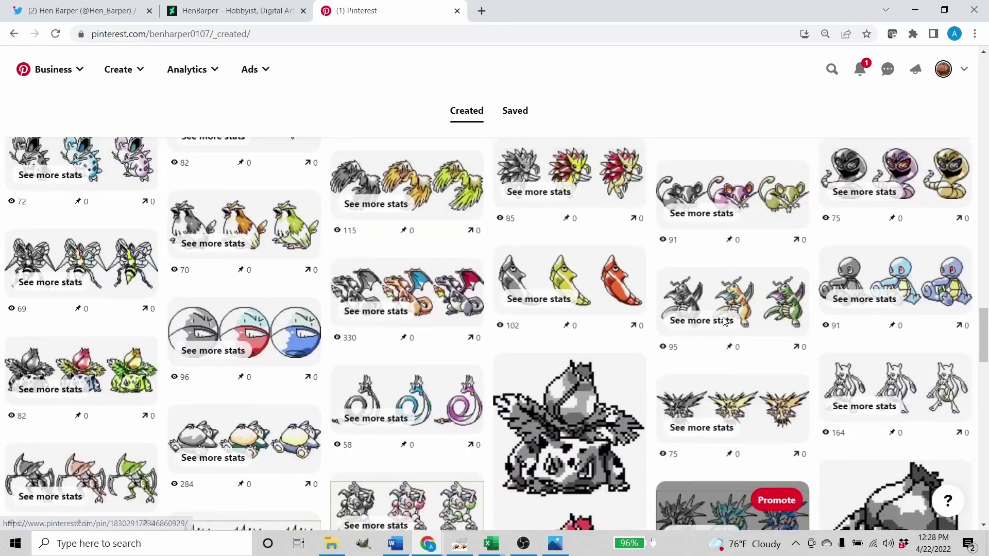